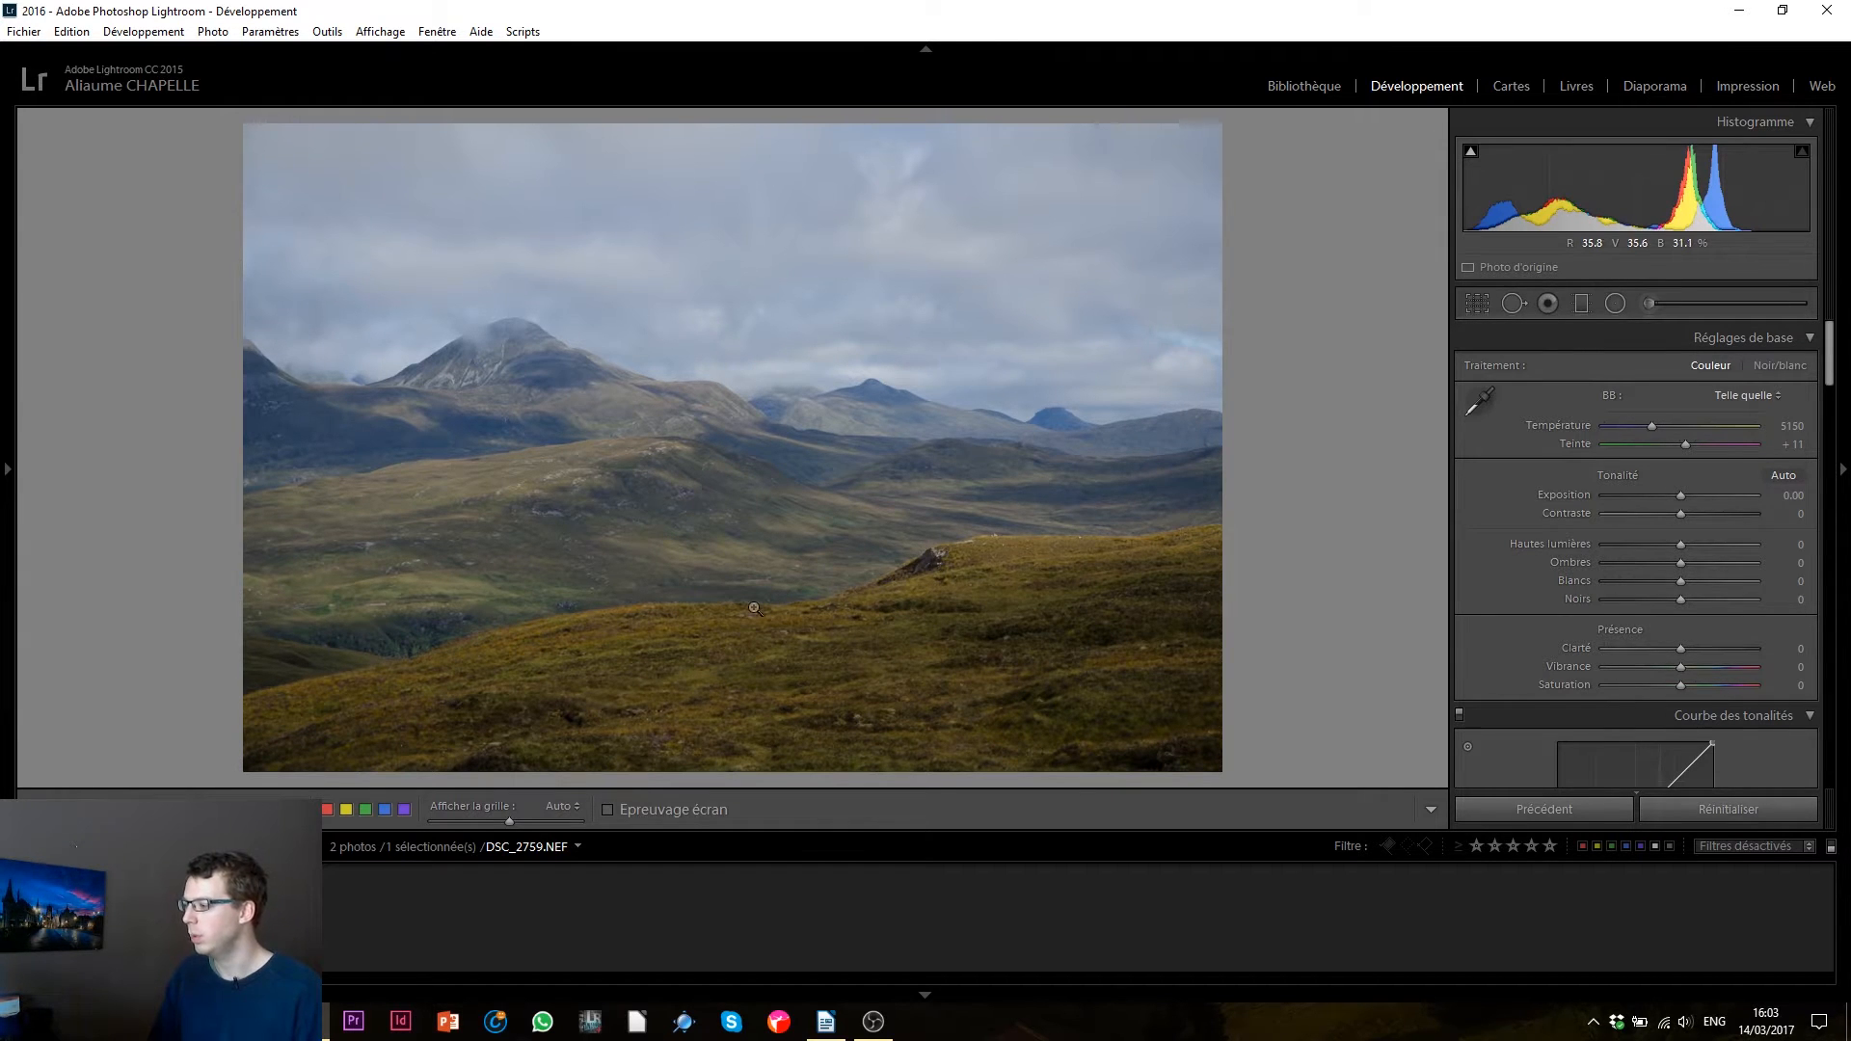
- Enable the lens profile correction and chromatic aberration removal for the mountain landscape photo DSC_2759.NEF
{"action": "key", "text": "Right"}
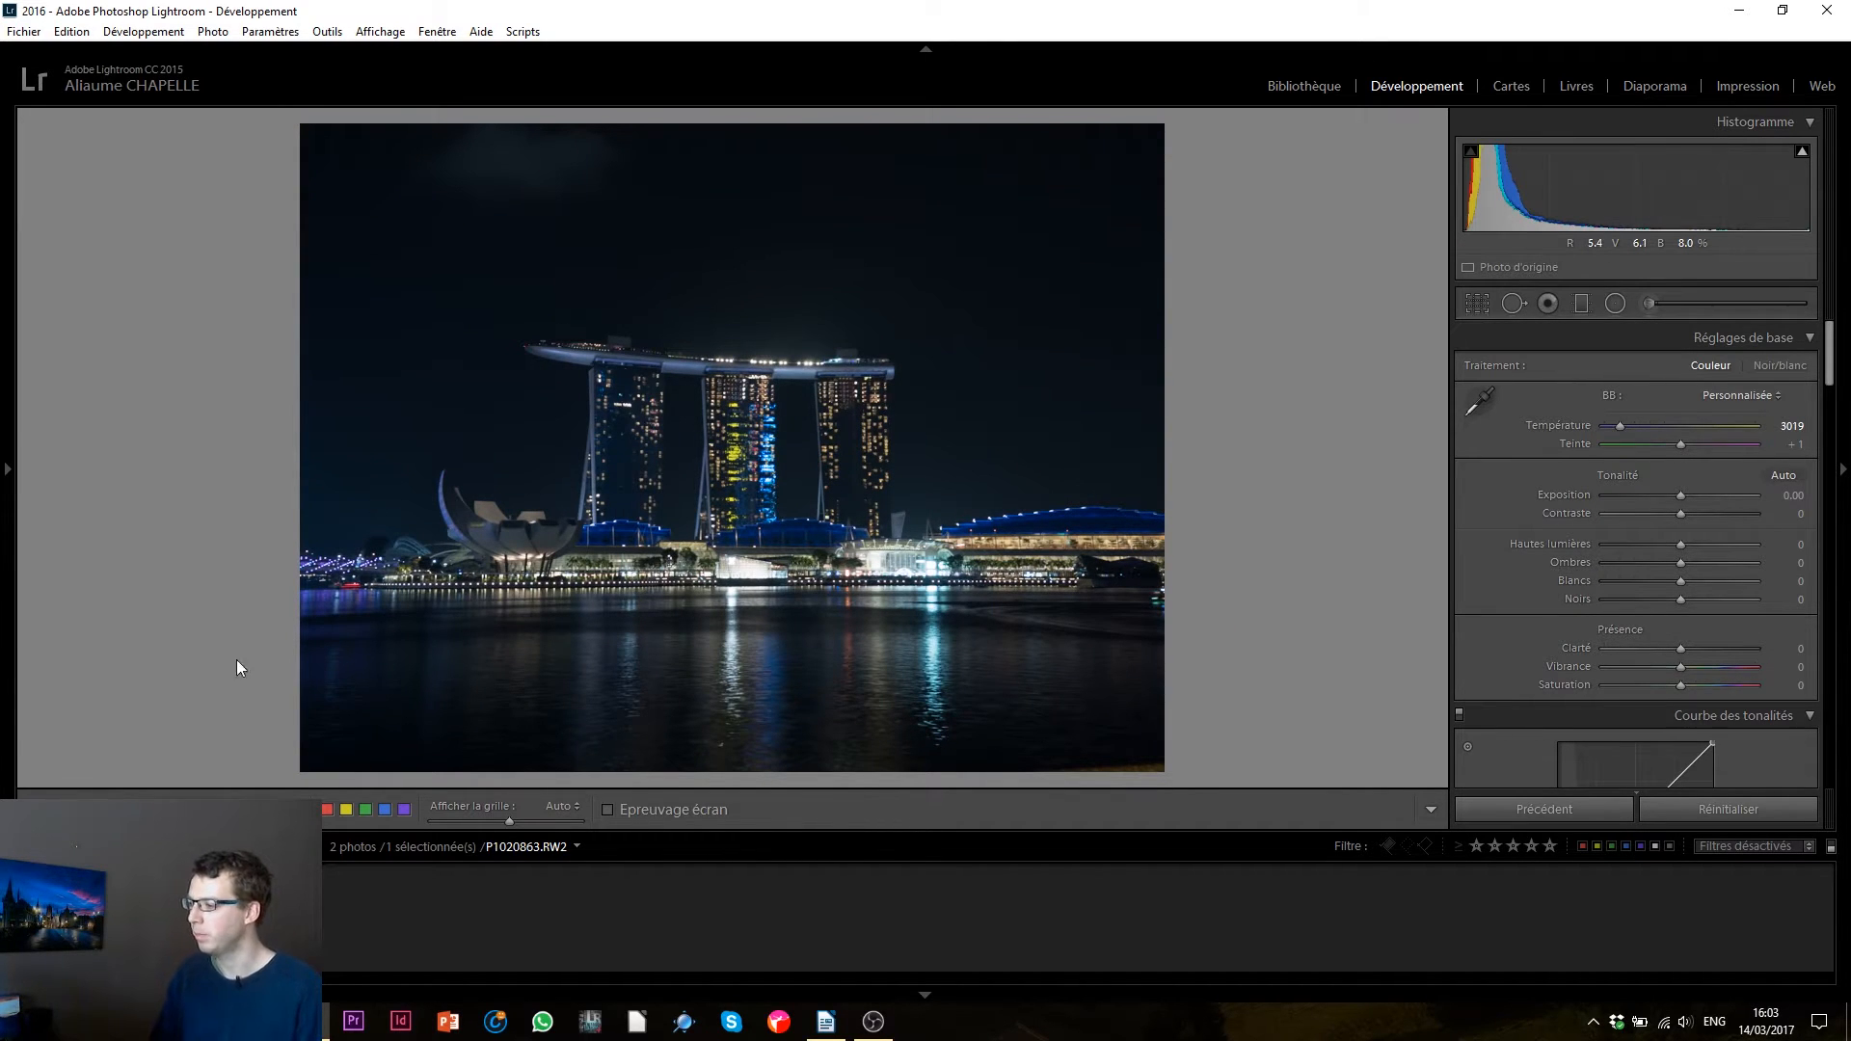
{"action": "key", "text": "Left"}
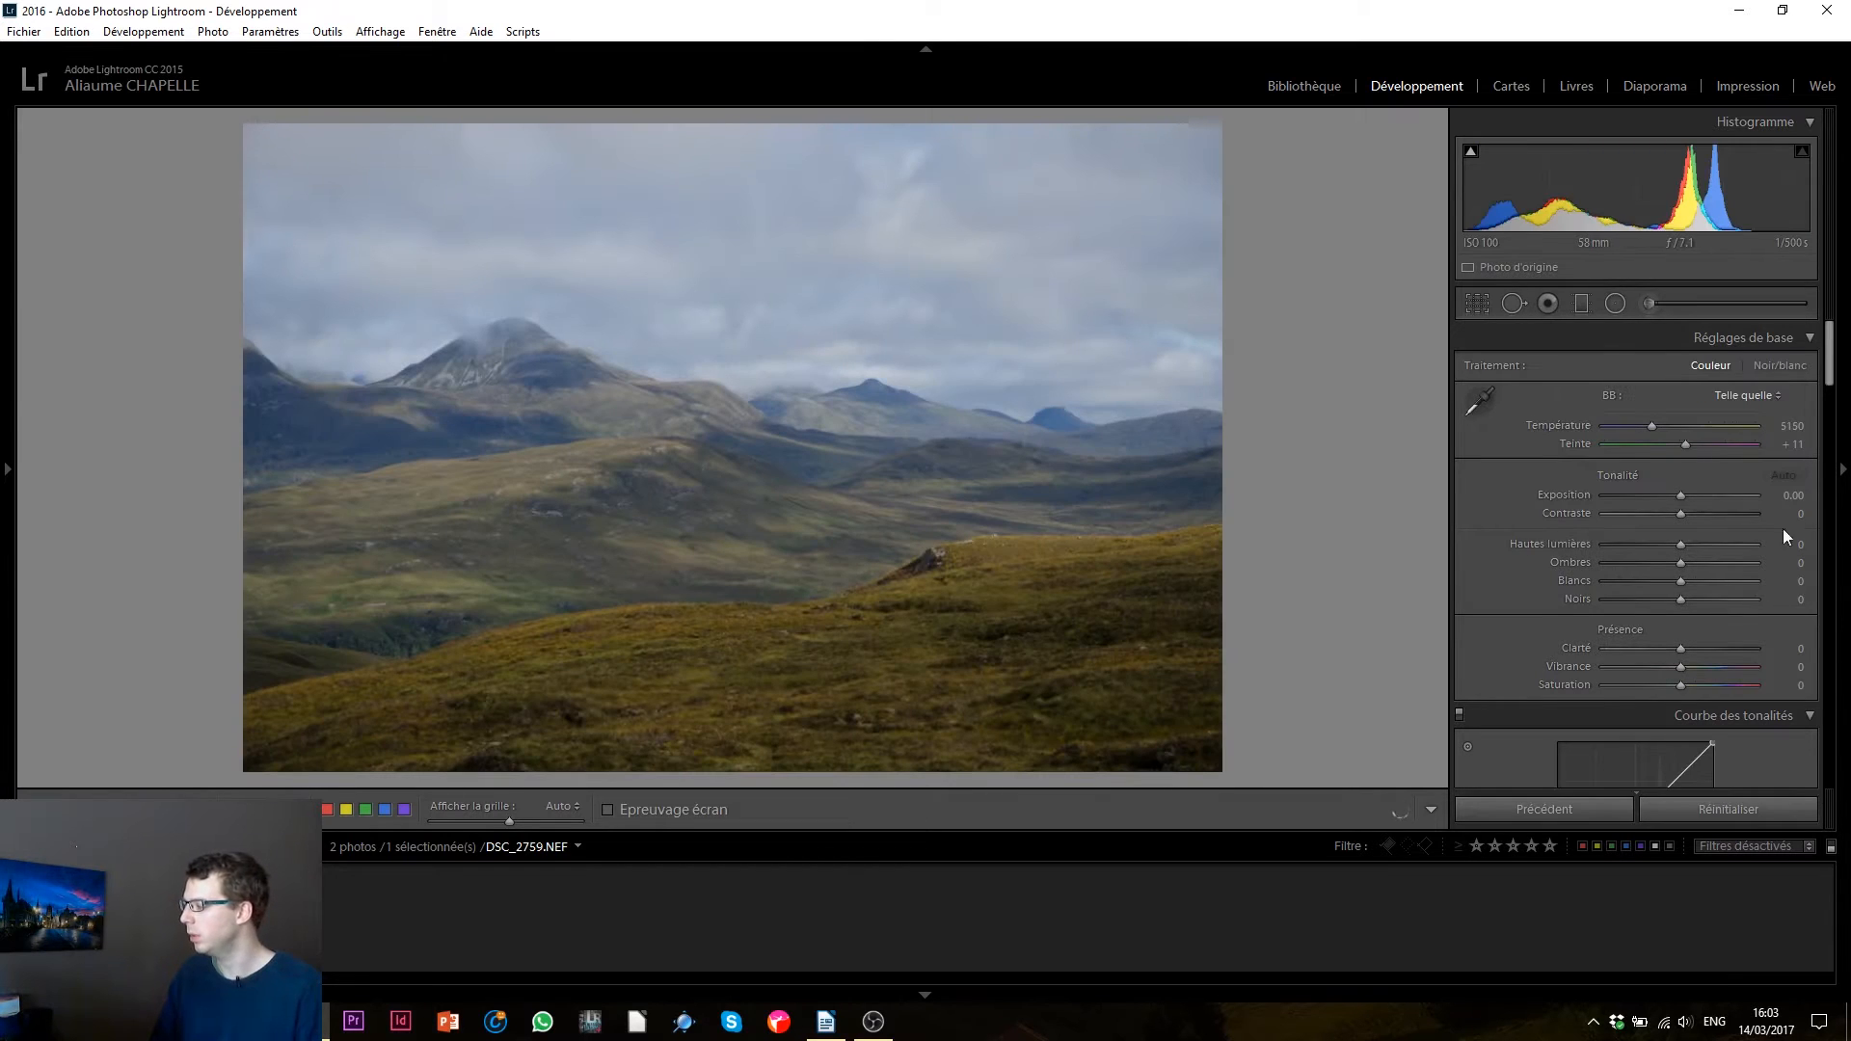
{"action": "left_click_drag", "start_coordinate": [1830, 357], "coordinate": [1831, 611]}
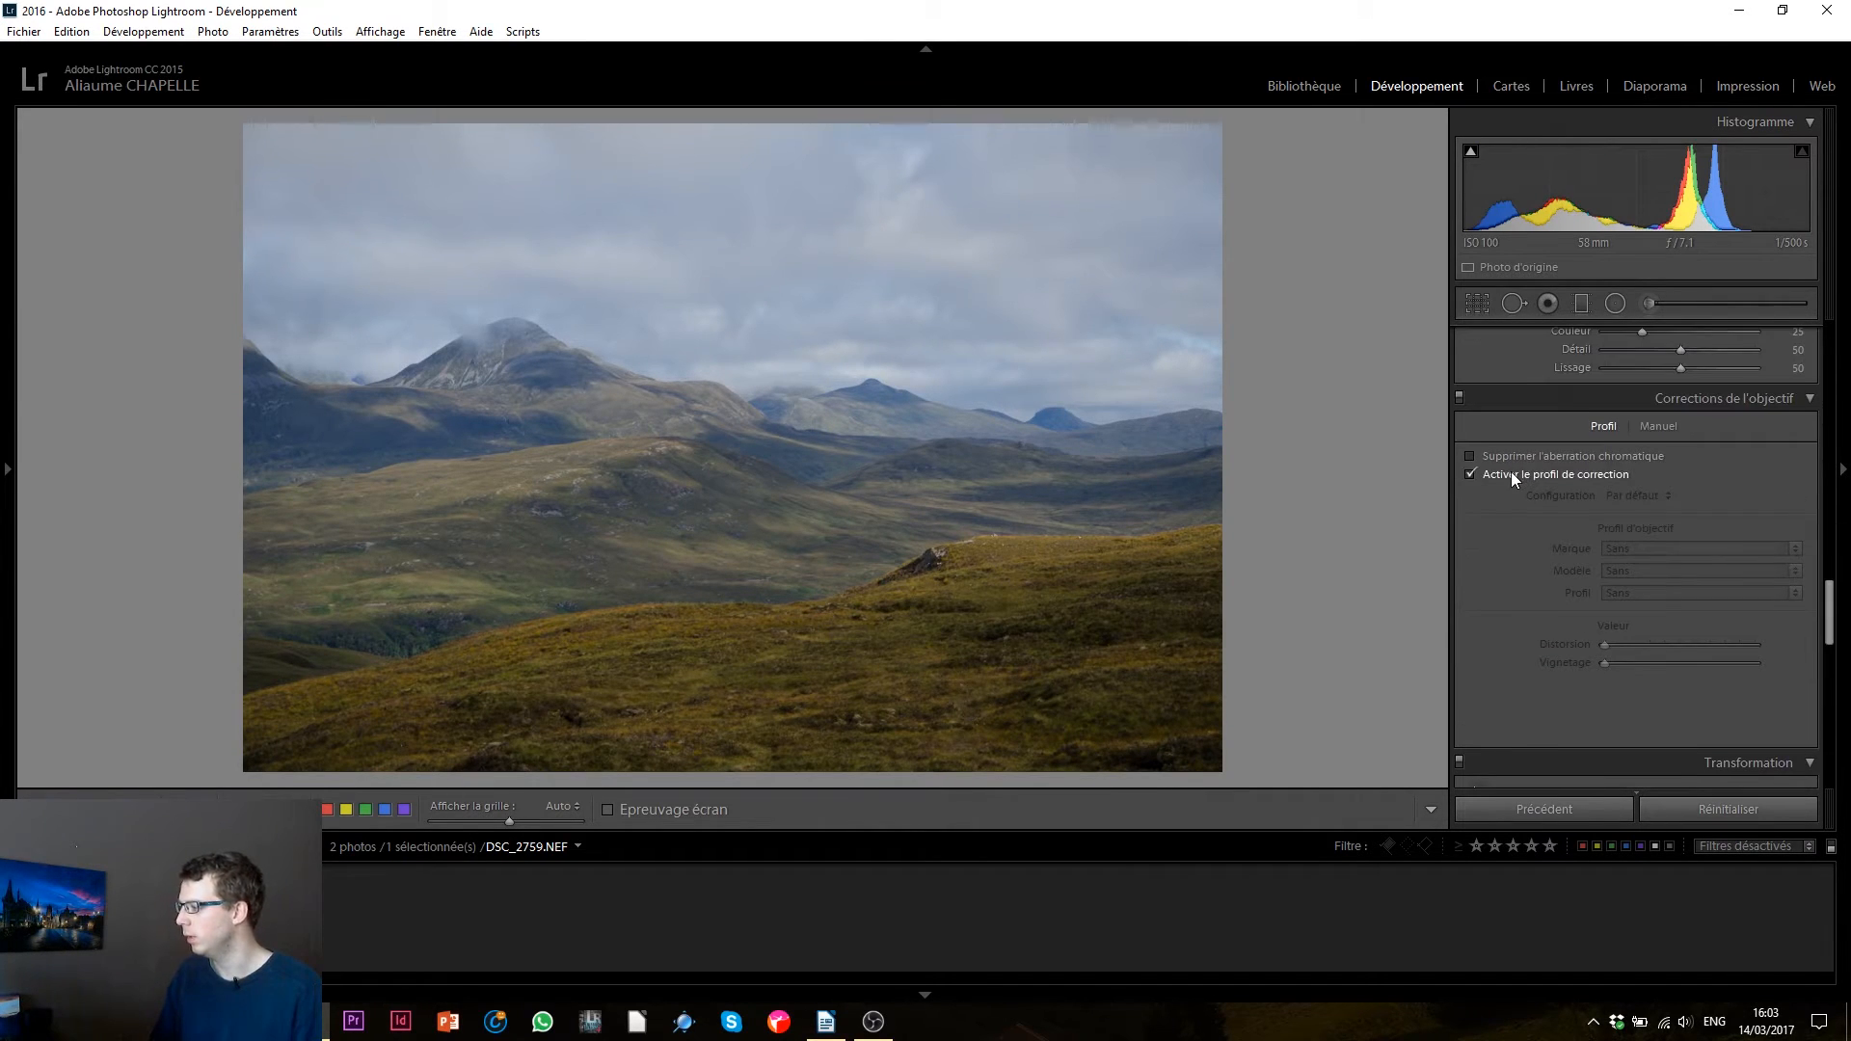
{"action": "left_click", "coordinate": [1512, 473]}
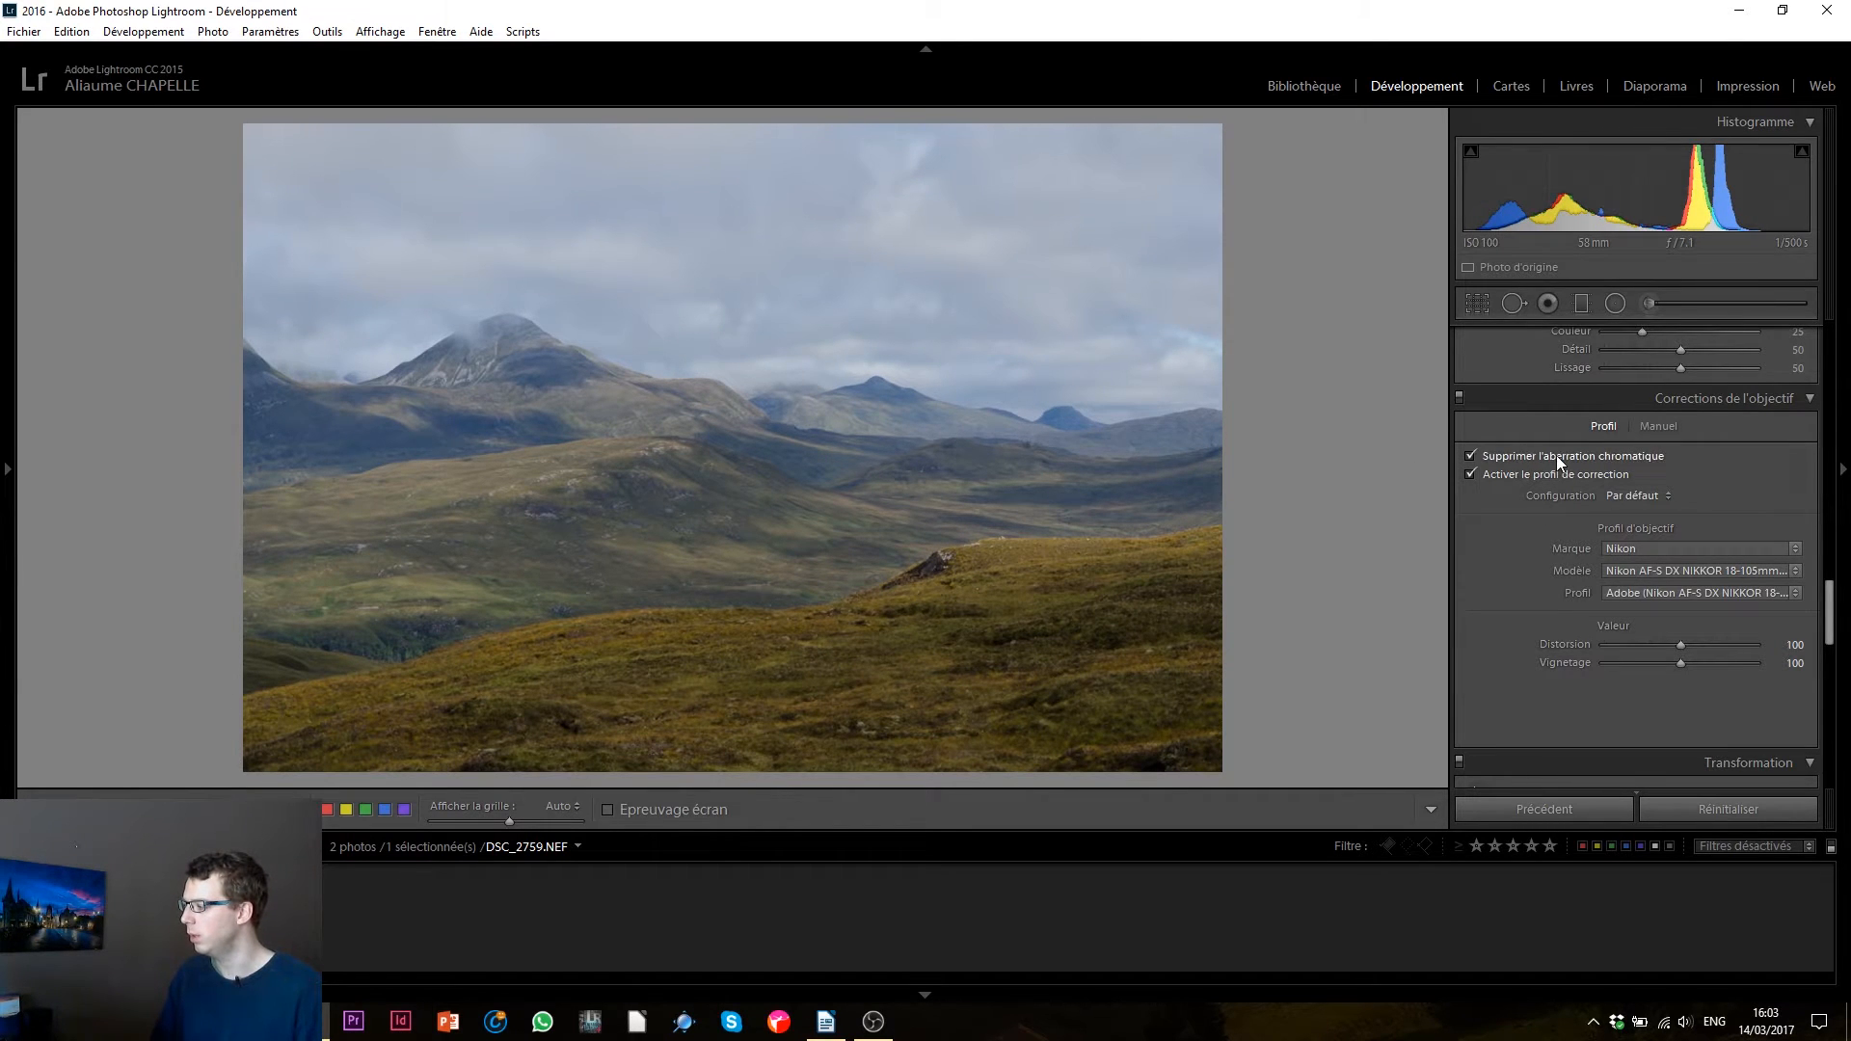
{"action": "left_click", "coordinate": [1556, 455]}
- Set the Aspect value of the landscape photo's transformation to +100
{"action": "scroll", "coordinate": [1818, 636], "scroll_direction": "down", "scroll_amount": 5}
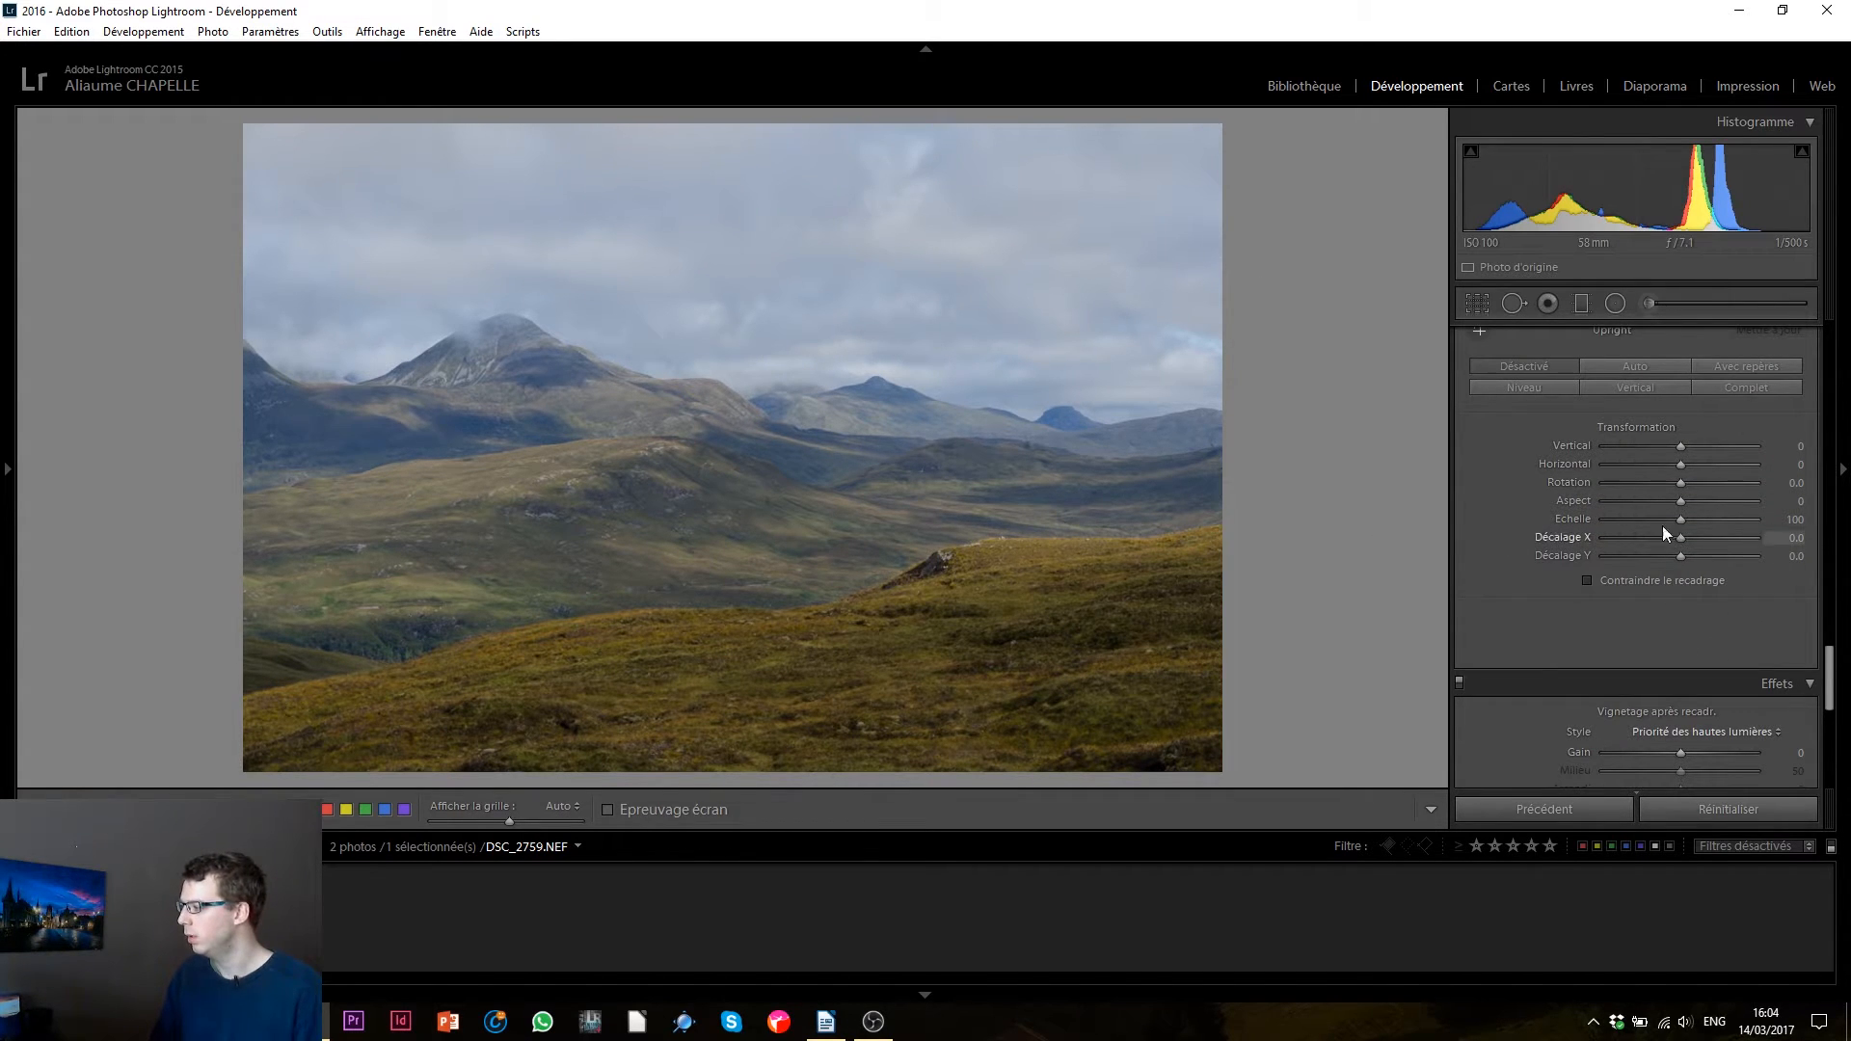
{"action": "left_click", "coordinate": [1732, 502]}
{"action": "mouse_move", "coordinate": [1732, 502]}
{"action": "left_mouse_down"}
{"action": "mouse_move", "coordinate": [1750, 505]}
{"action": "mouse_move", "coordinate": [1679, 503]}
{"action": "mouse_move", "coordinate": [1764, 507]}
{"action": "left_mouse_up"}
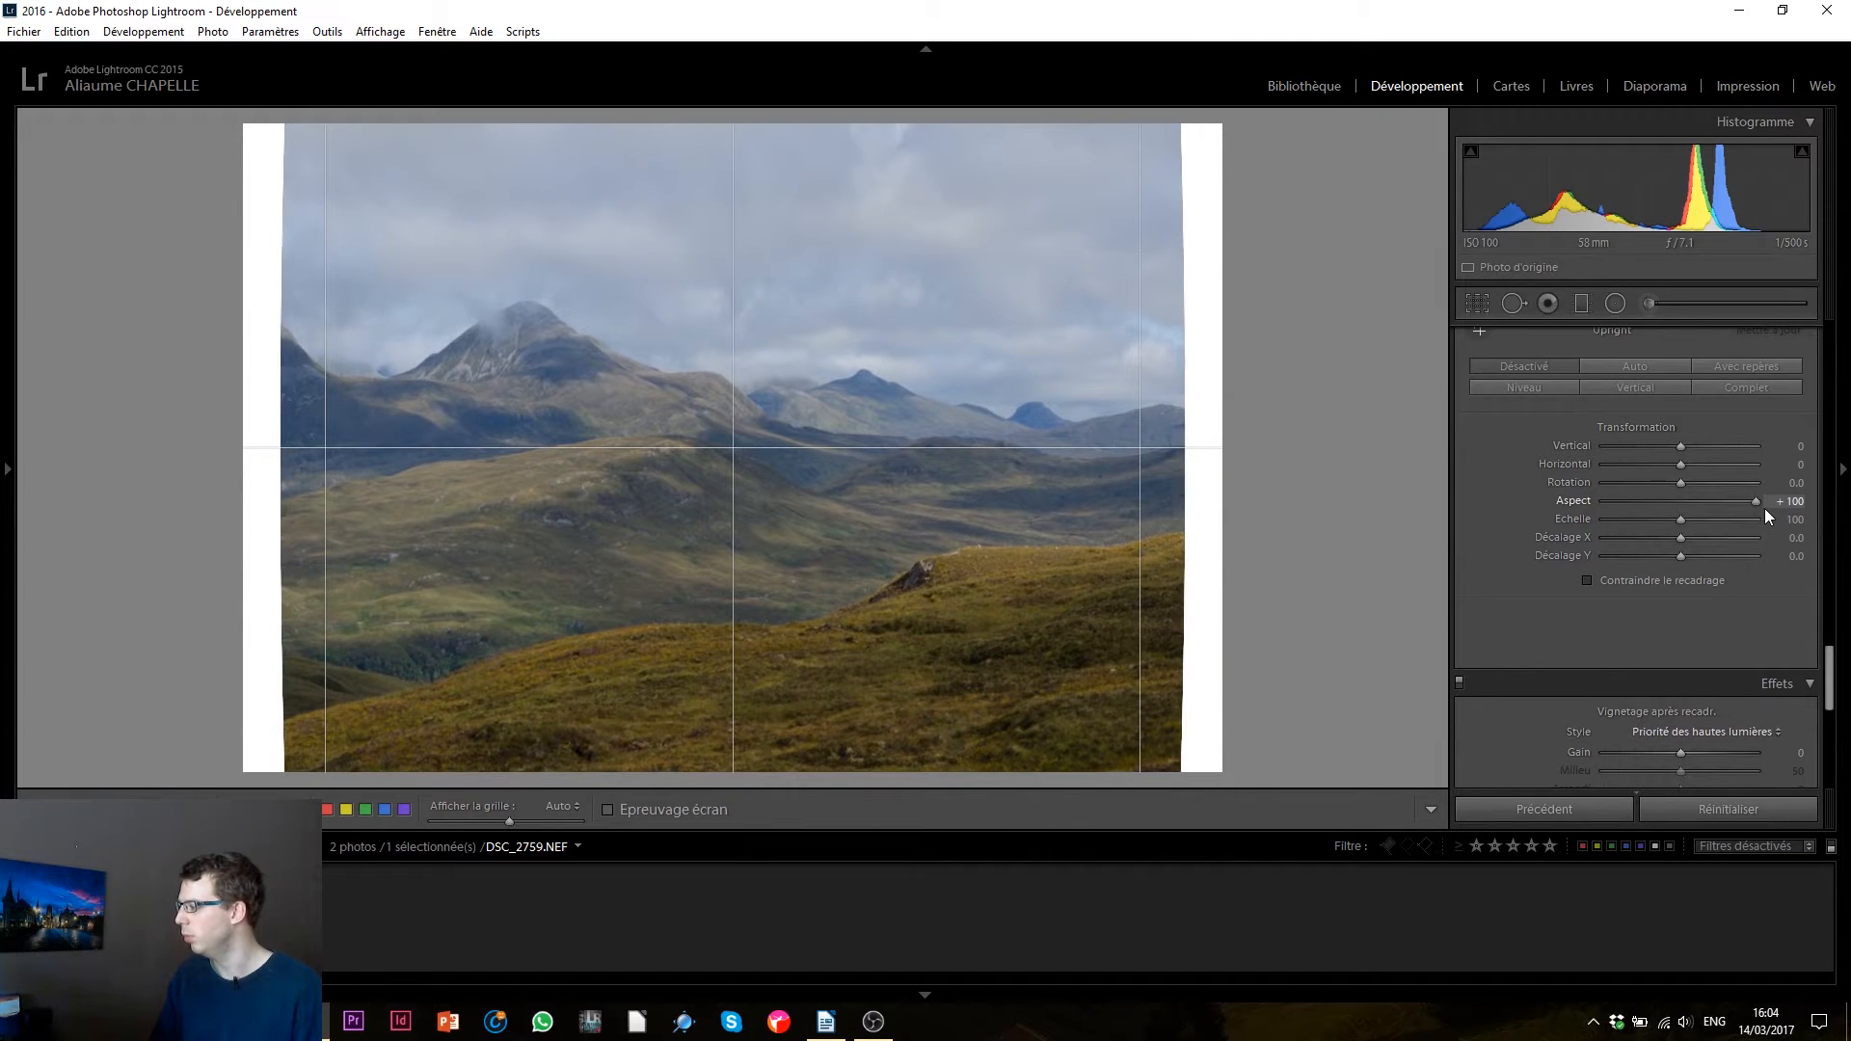
- Crop the landscape at a 2 x 3 / 4 x 6 ratio so the white side borders are excluded, and apply the crop
{"action": "left_click_drag", "start_coordinate": [1825, 681], "coordinate": [1813, 328]}
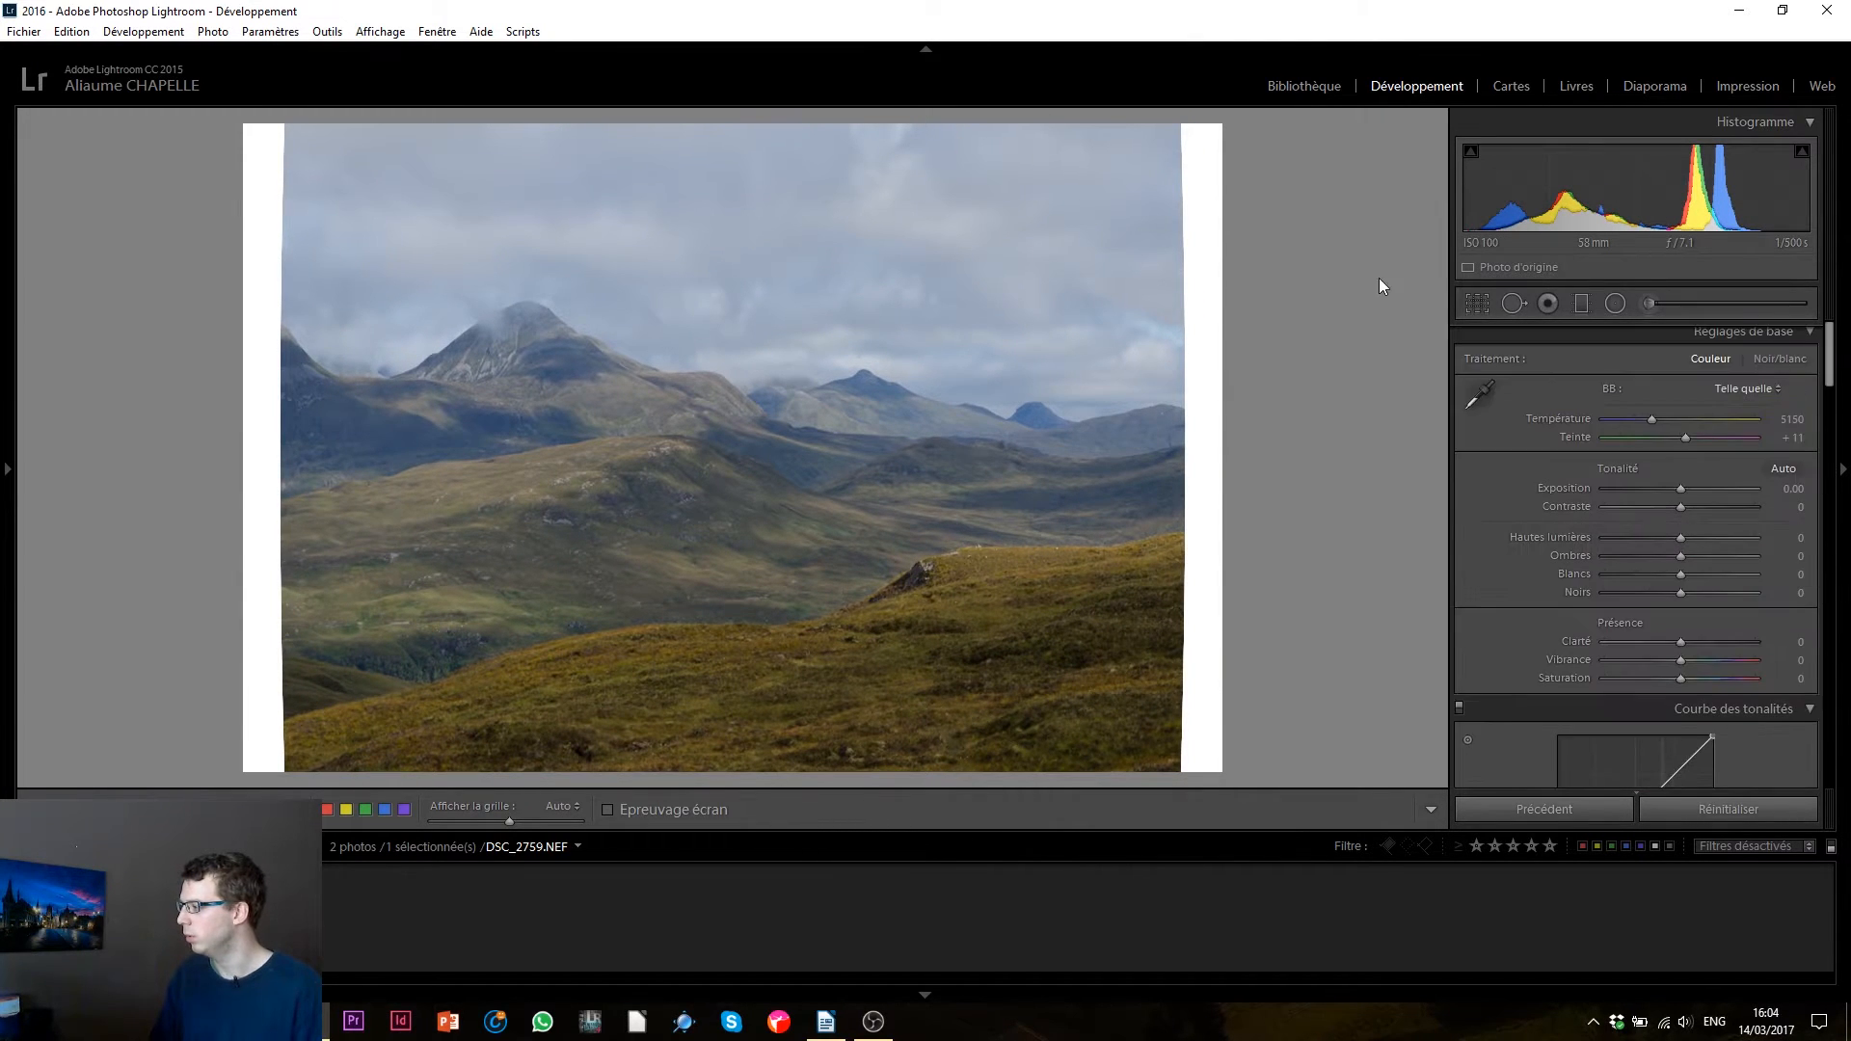
{"action": "left_click", "coordinate": [1481, 303]}
{"action": "left_click", "coordinate": [1743, 373]}
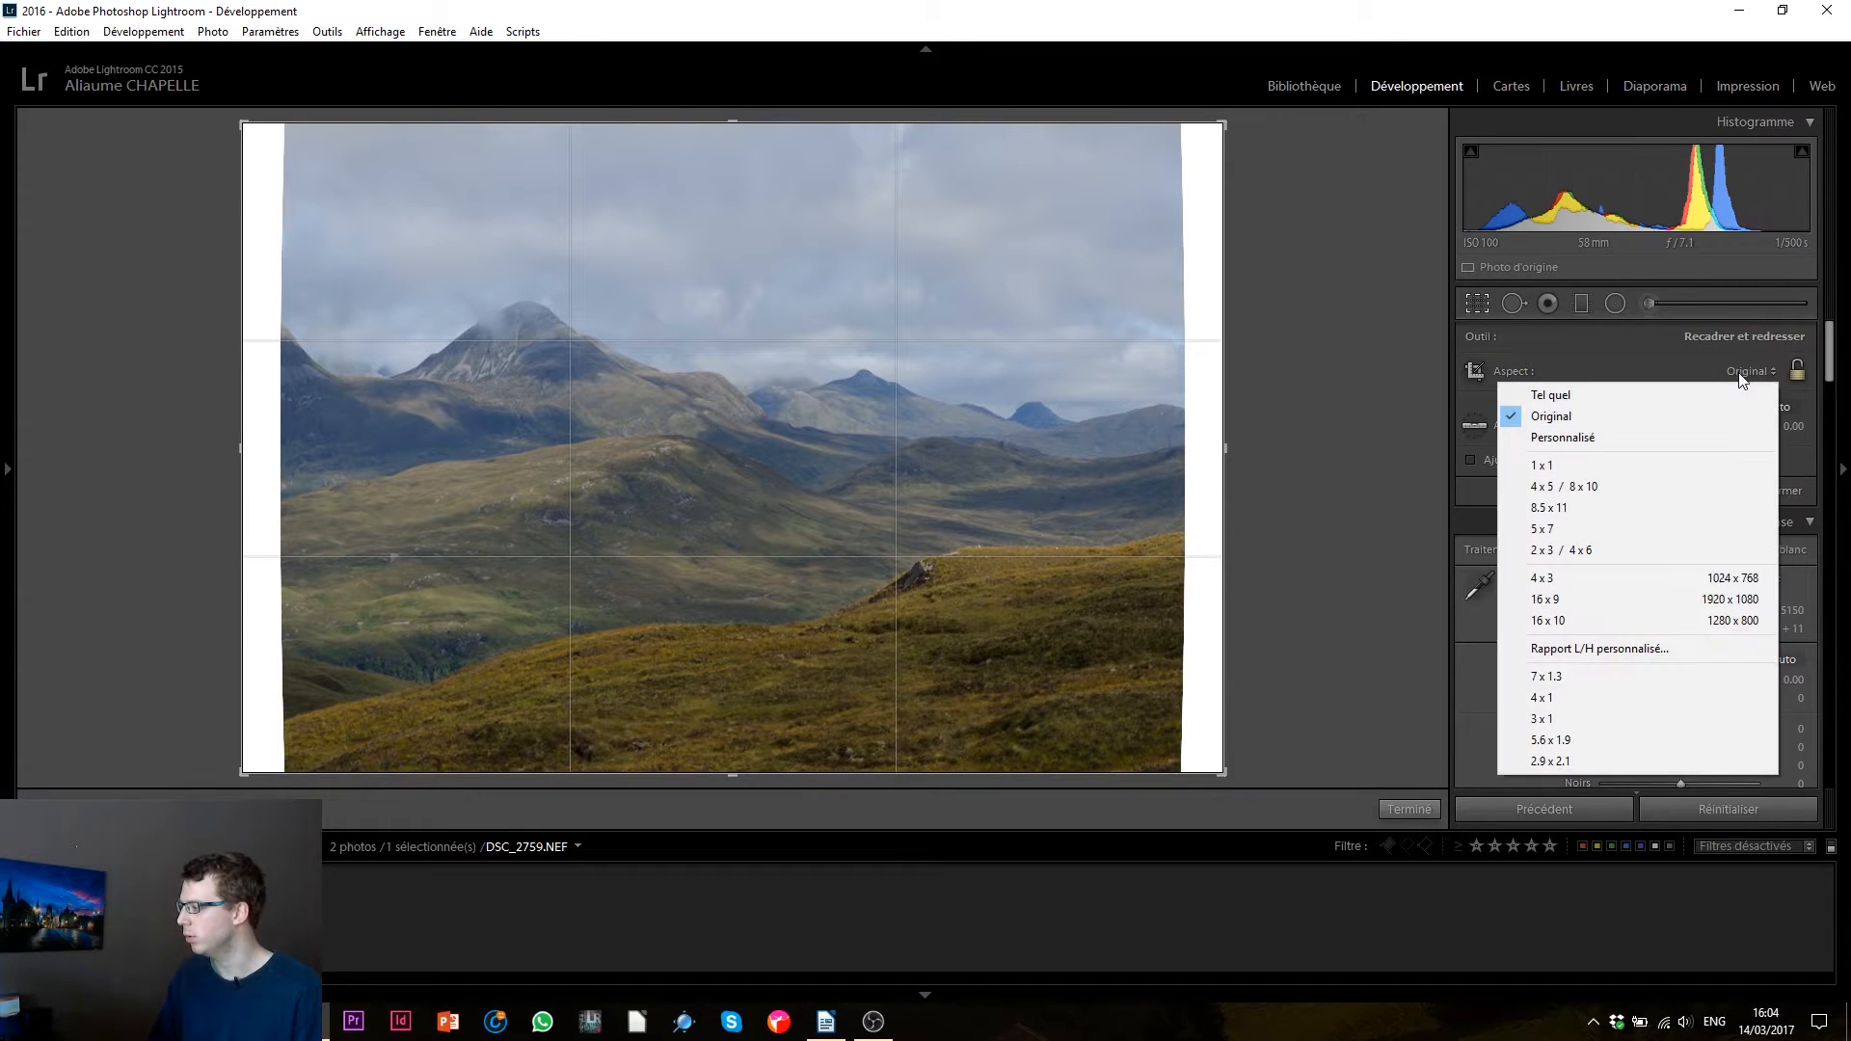
{"action": "left_click", "coordinate": [1565, 550]}
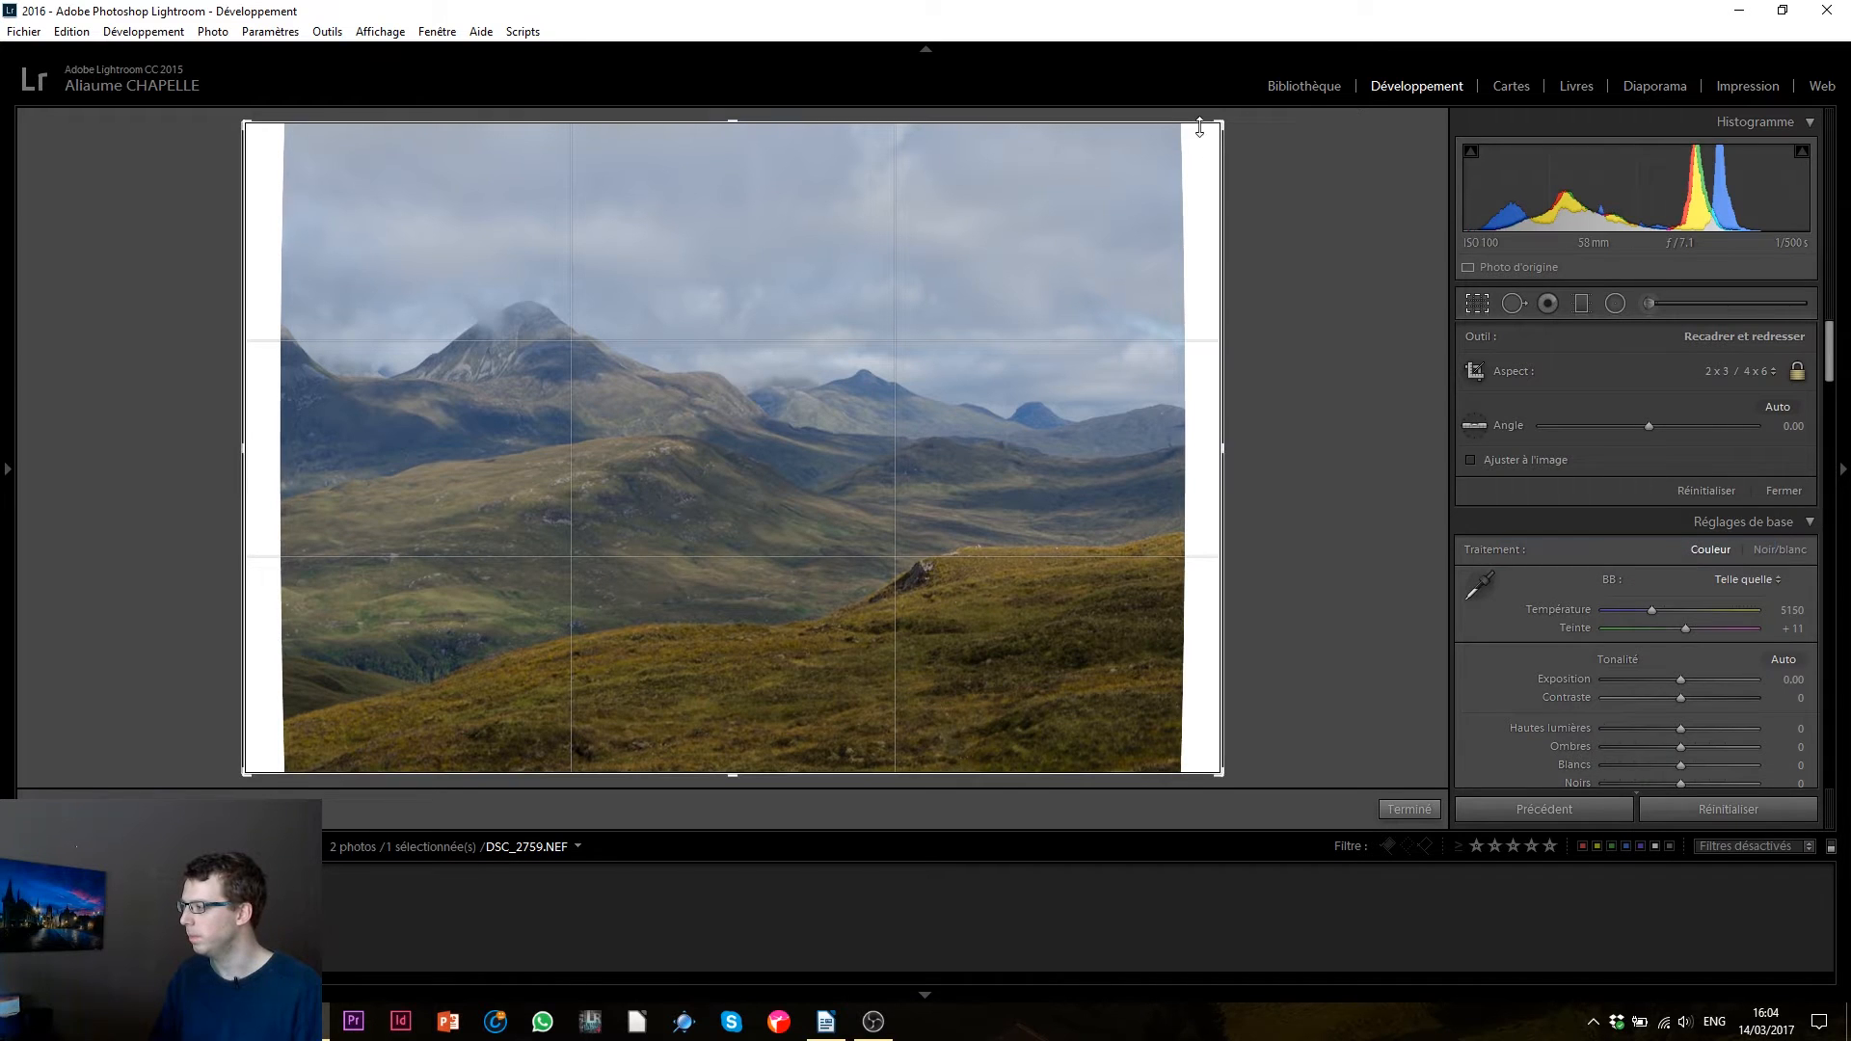
{"action": "left_click_drag", "start_coordinate": [1217, 123], "coordinate": [1204, 136]}
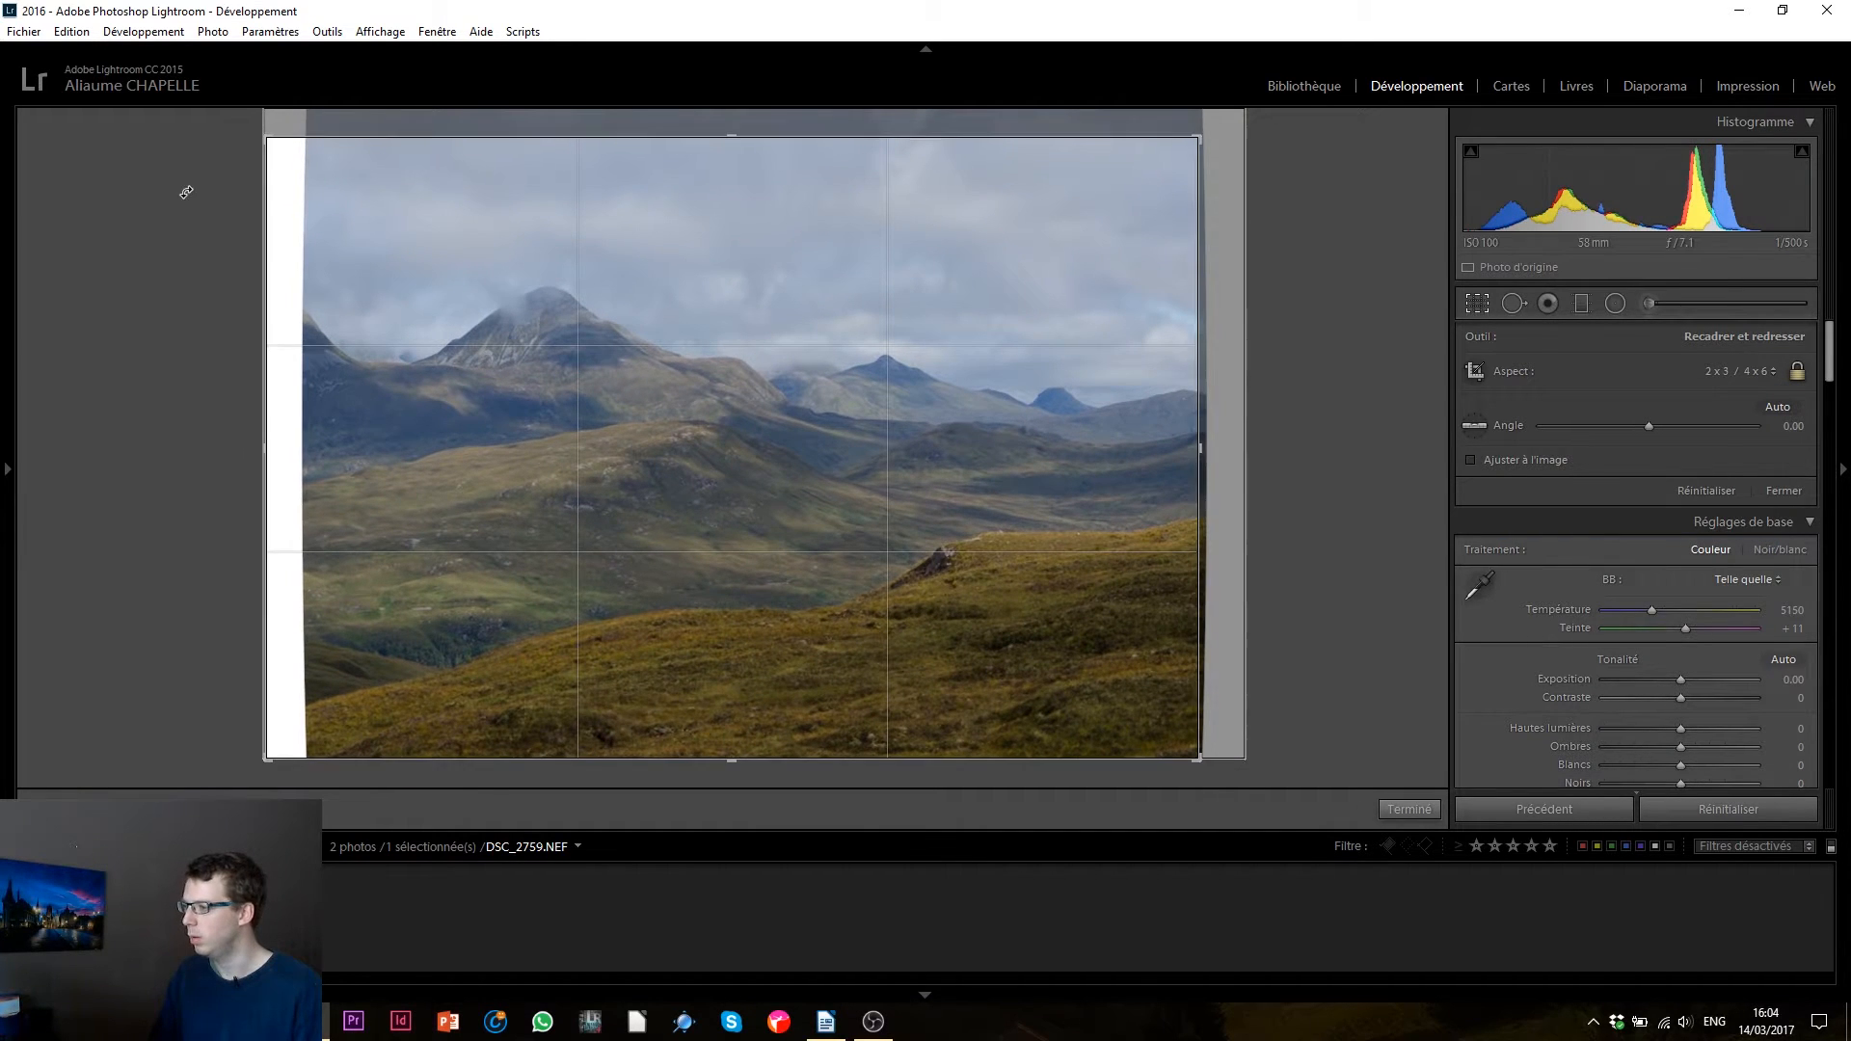
{"action": "left_click_drag", "start_coordinate": [266, 138], "coordinate": [286, 151]}
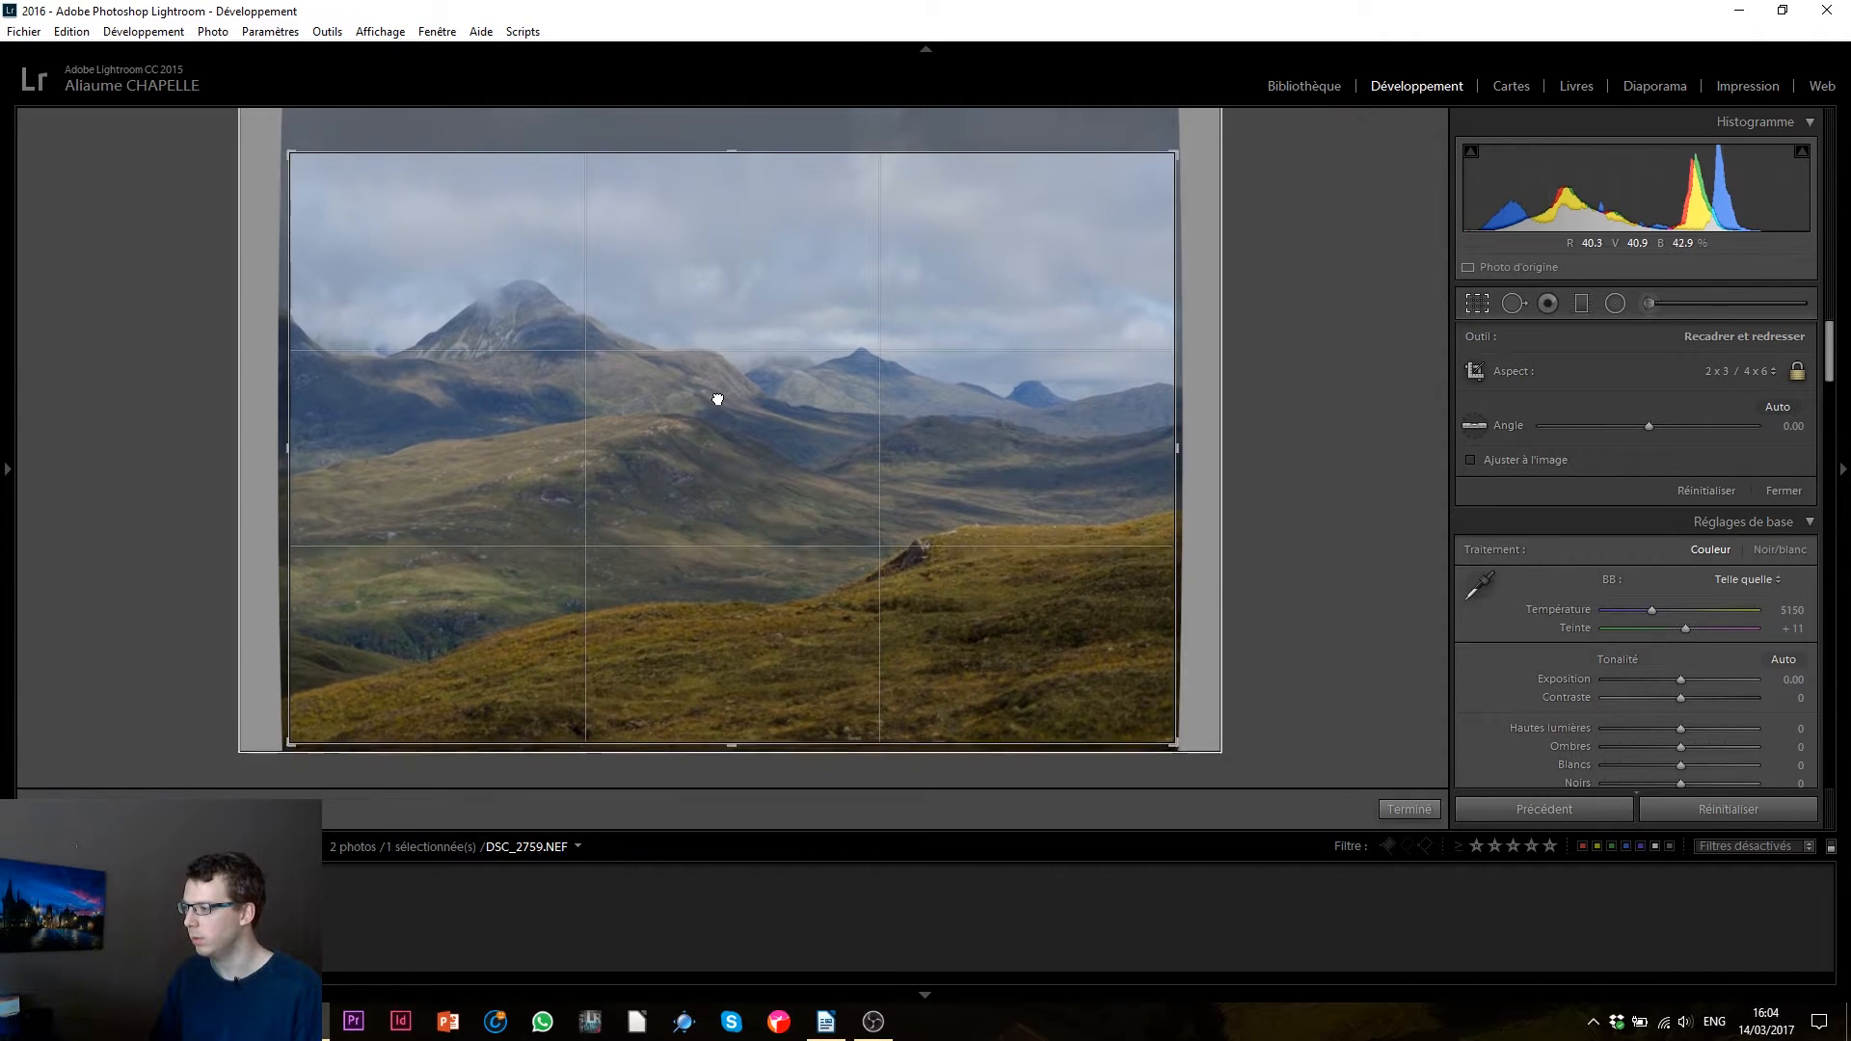
{"action": "left_click_drag", "start_coordinate": [717, 399], "coordinate": [724, 432]}
{"action": "left_click_drag", "start_coordinate": [1175, 153], "coordinate": [1178, 151]}
{"action": "left_click", "coordinate": [1410, 809]}
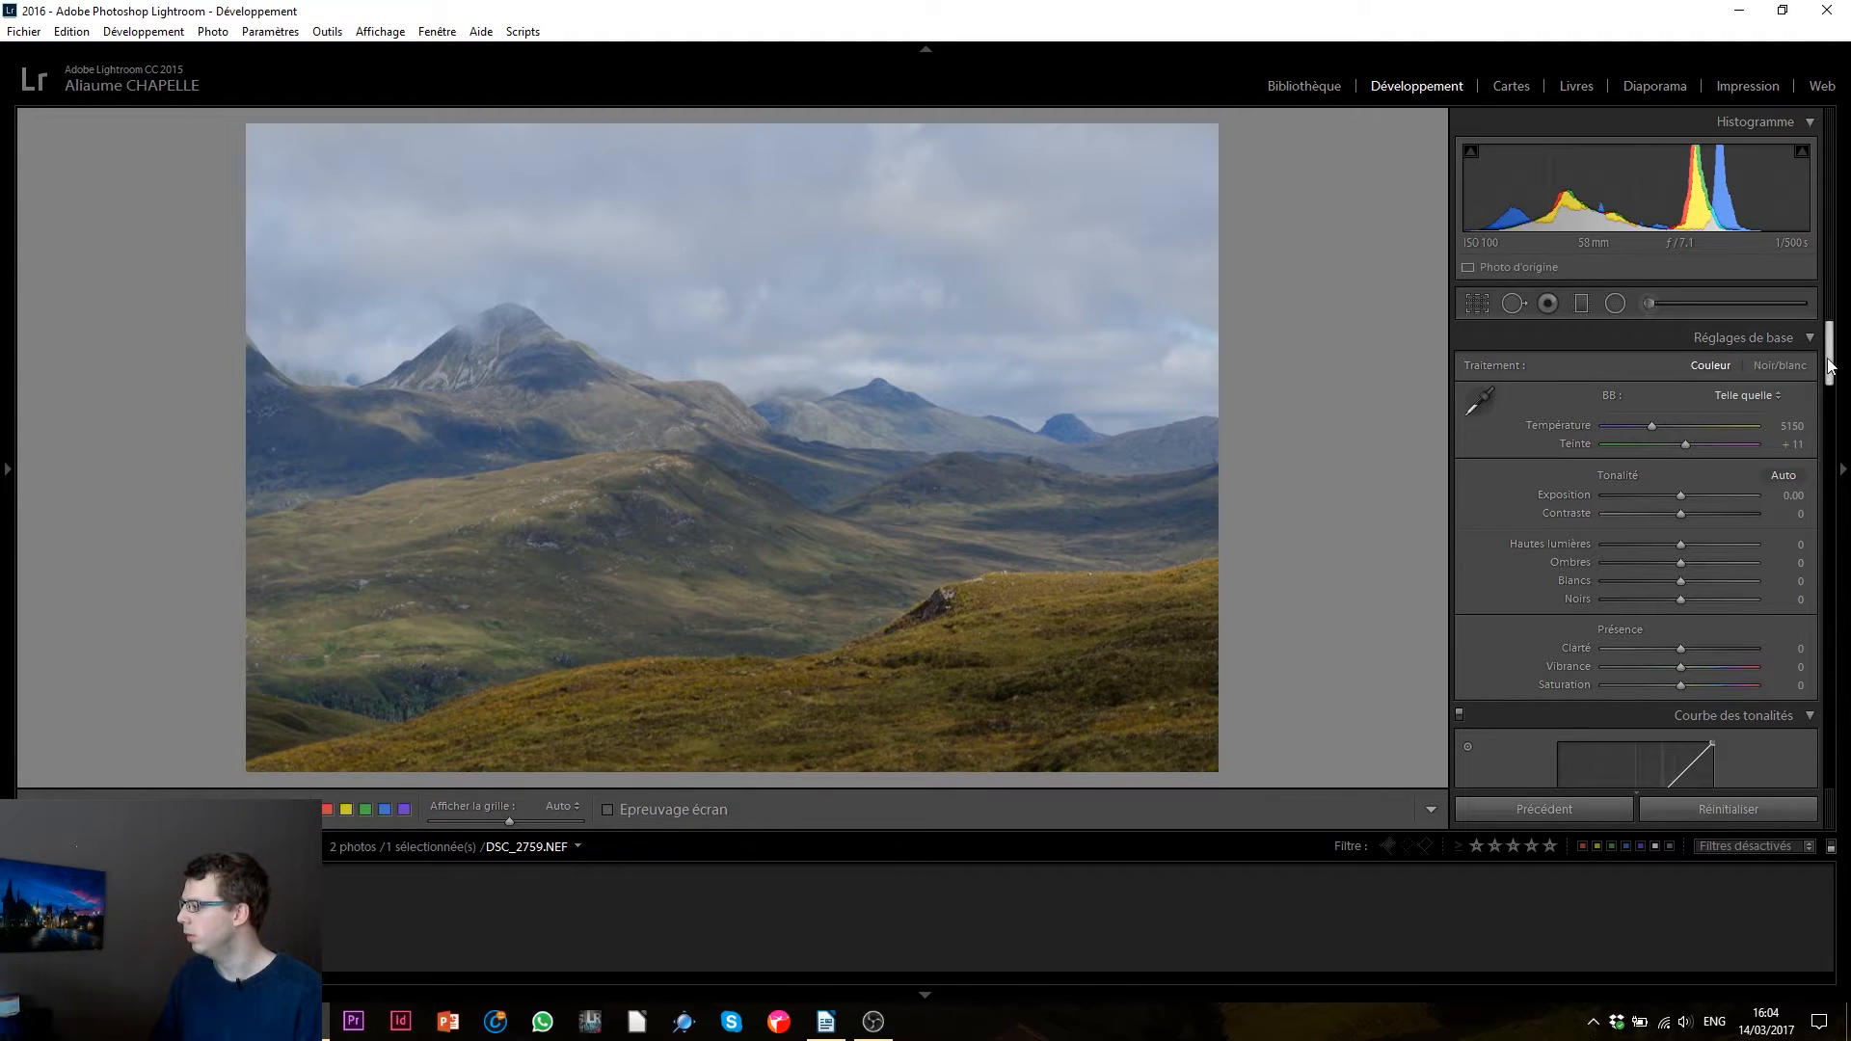
- Set the haze correction level (Correction du voile) to +35
{"action": "scroll", "coordinate": [1808, 482], "scroll_direction": "down", "scroll_amount": 10}
{"action": "left_click_drag", "start_coordinate": [1828, 482], "coordinate": [1828, 727]}
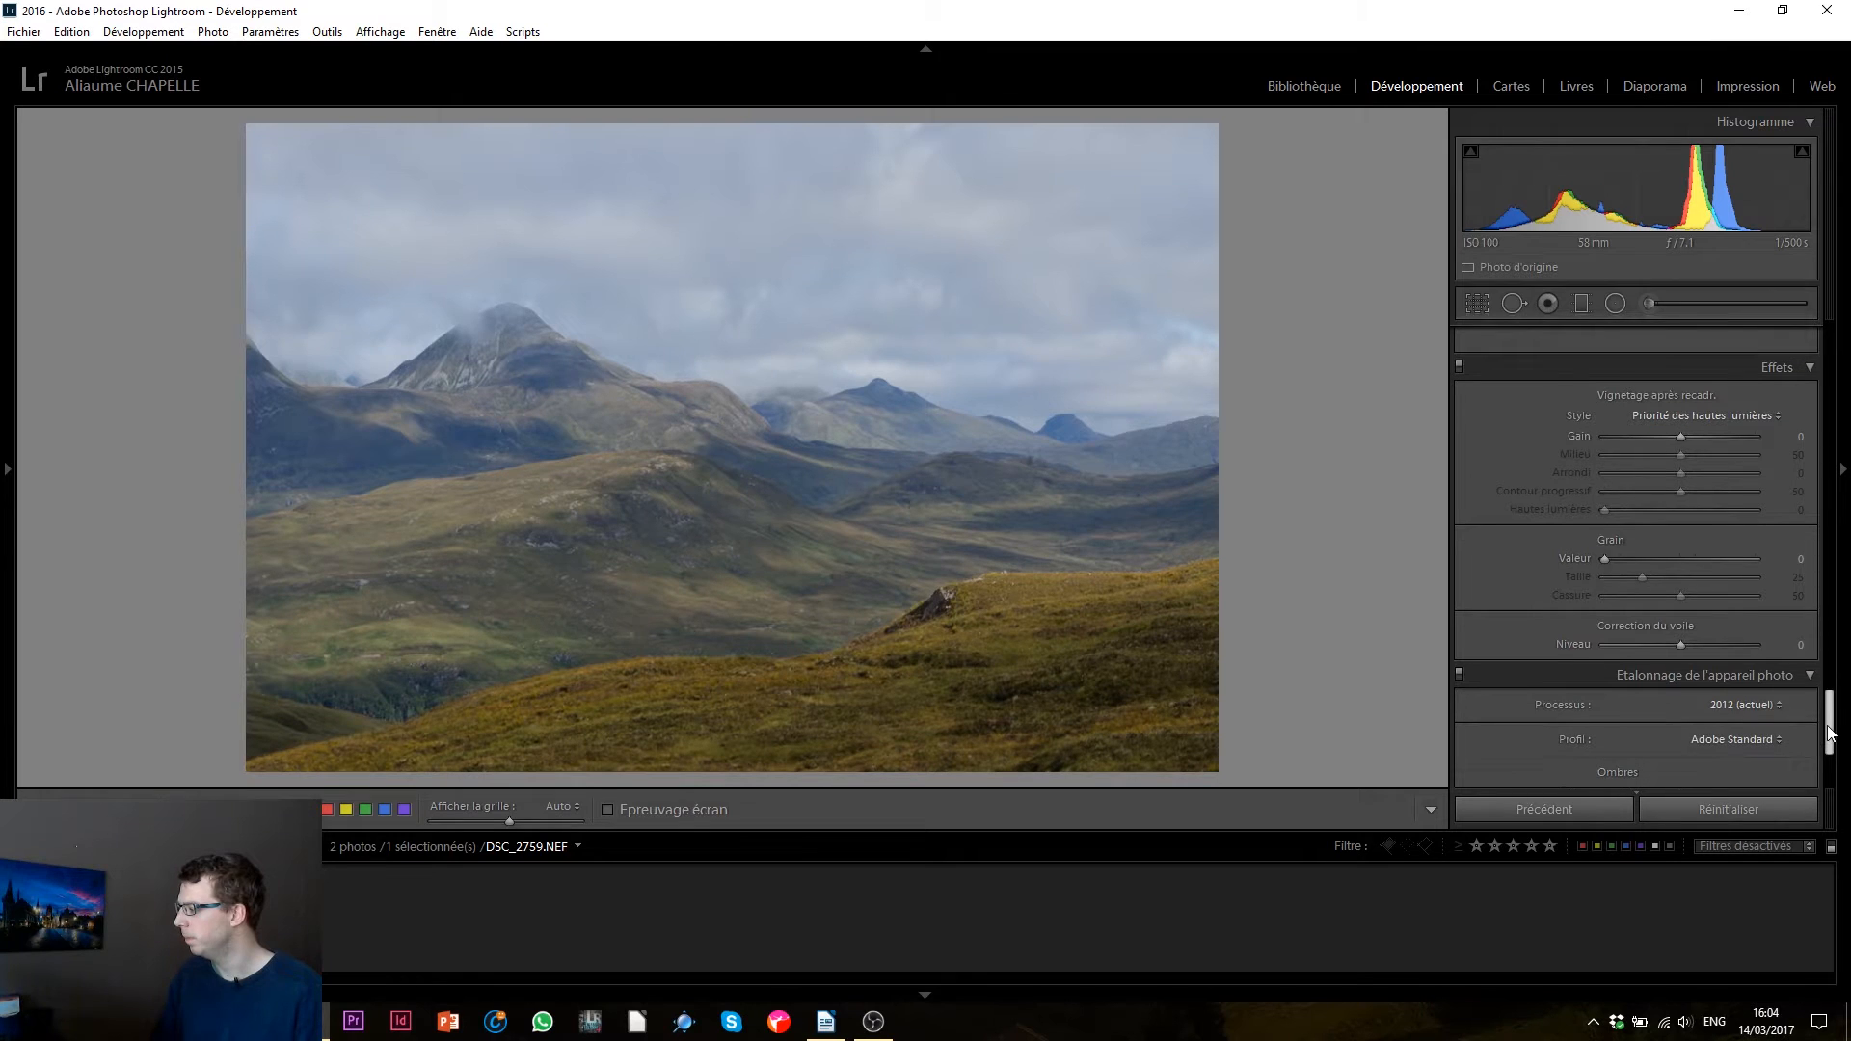
{"action": "left_click", "coordinate": [1705, 645]}
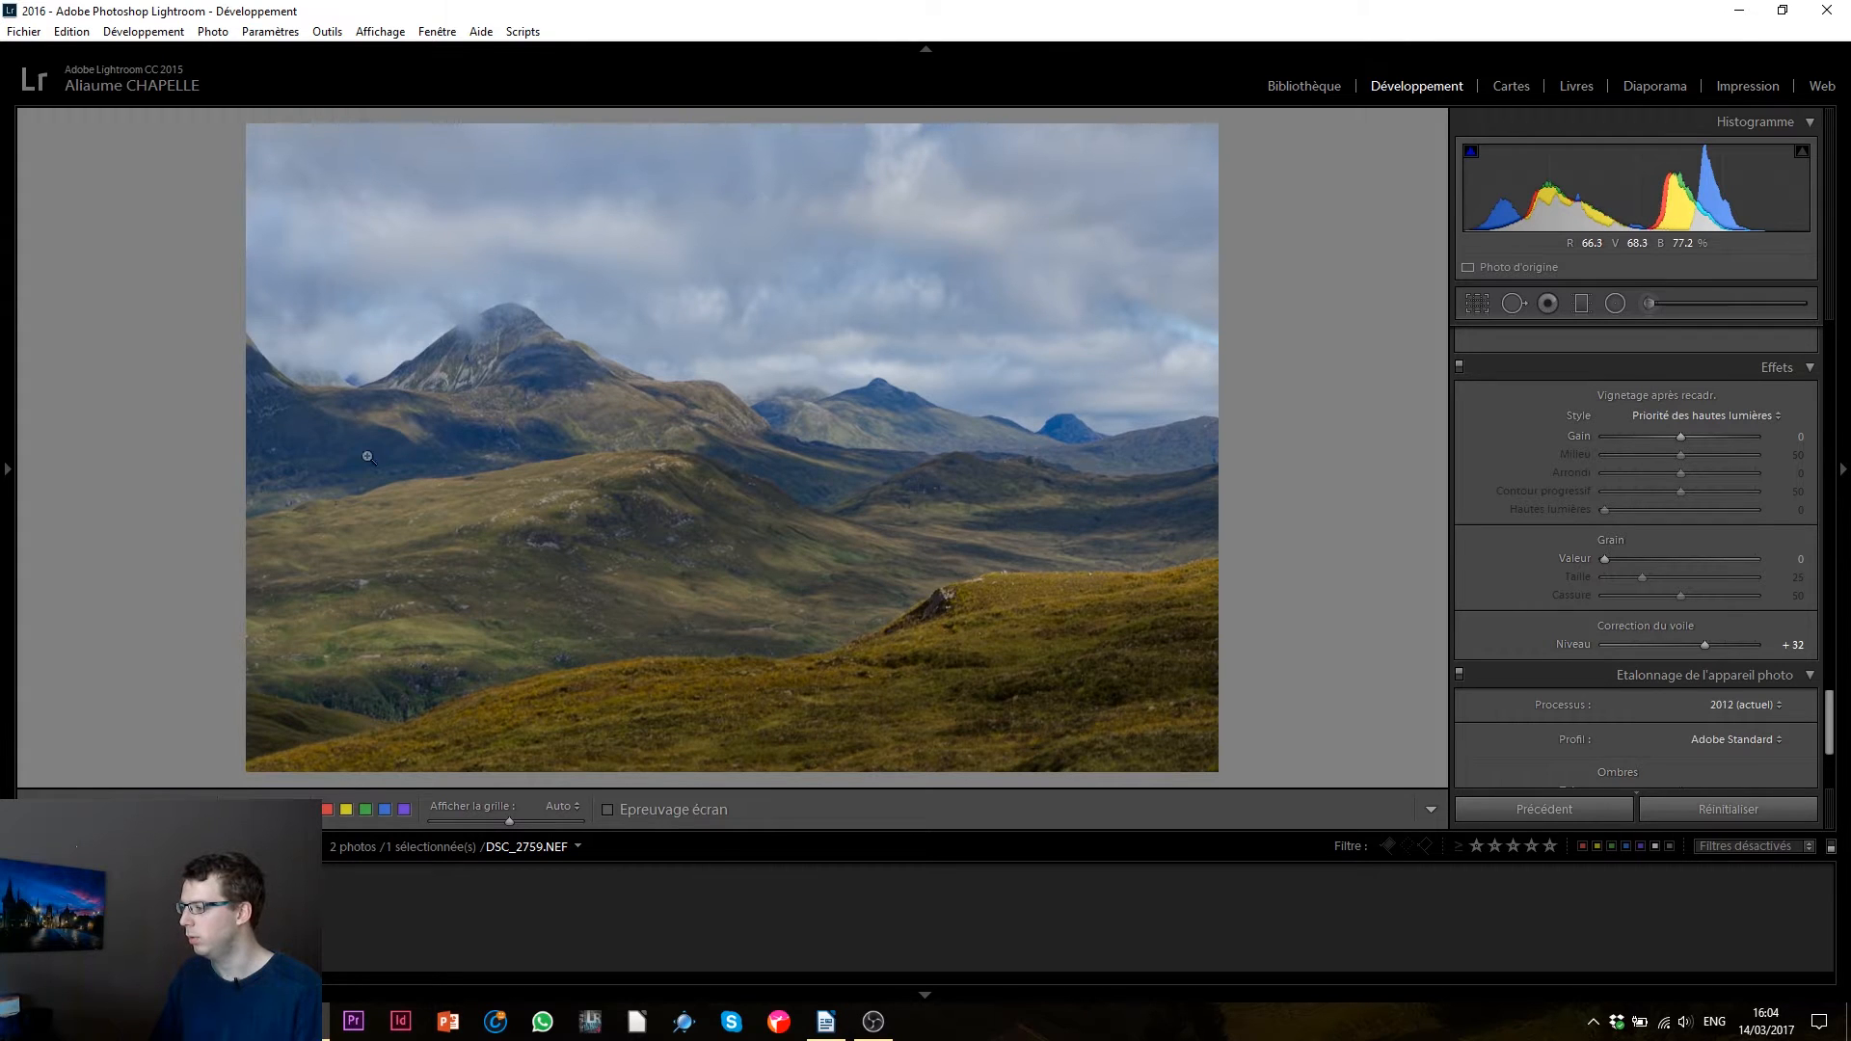
{"action": "left_click_drag", "start_coordinate": [1708, 645], "coordinate": [1711, 644]}
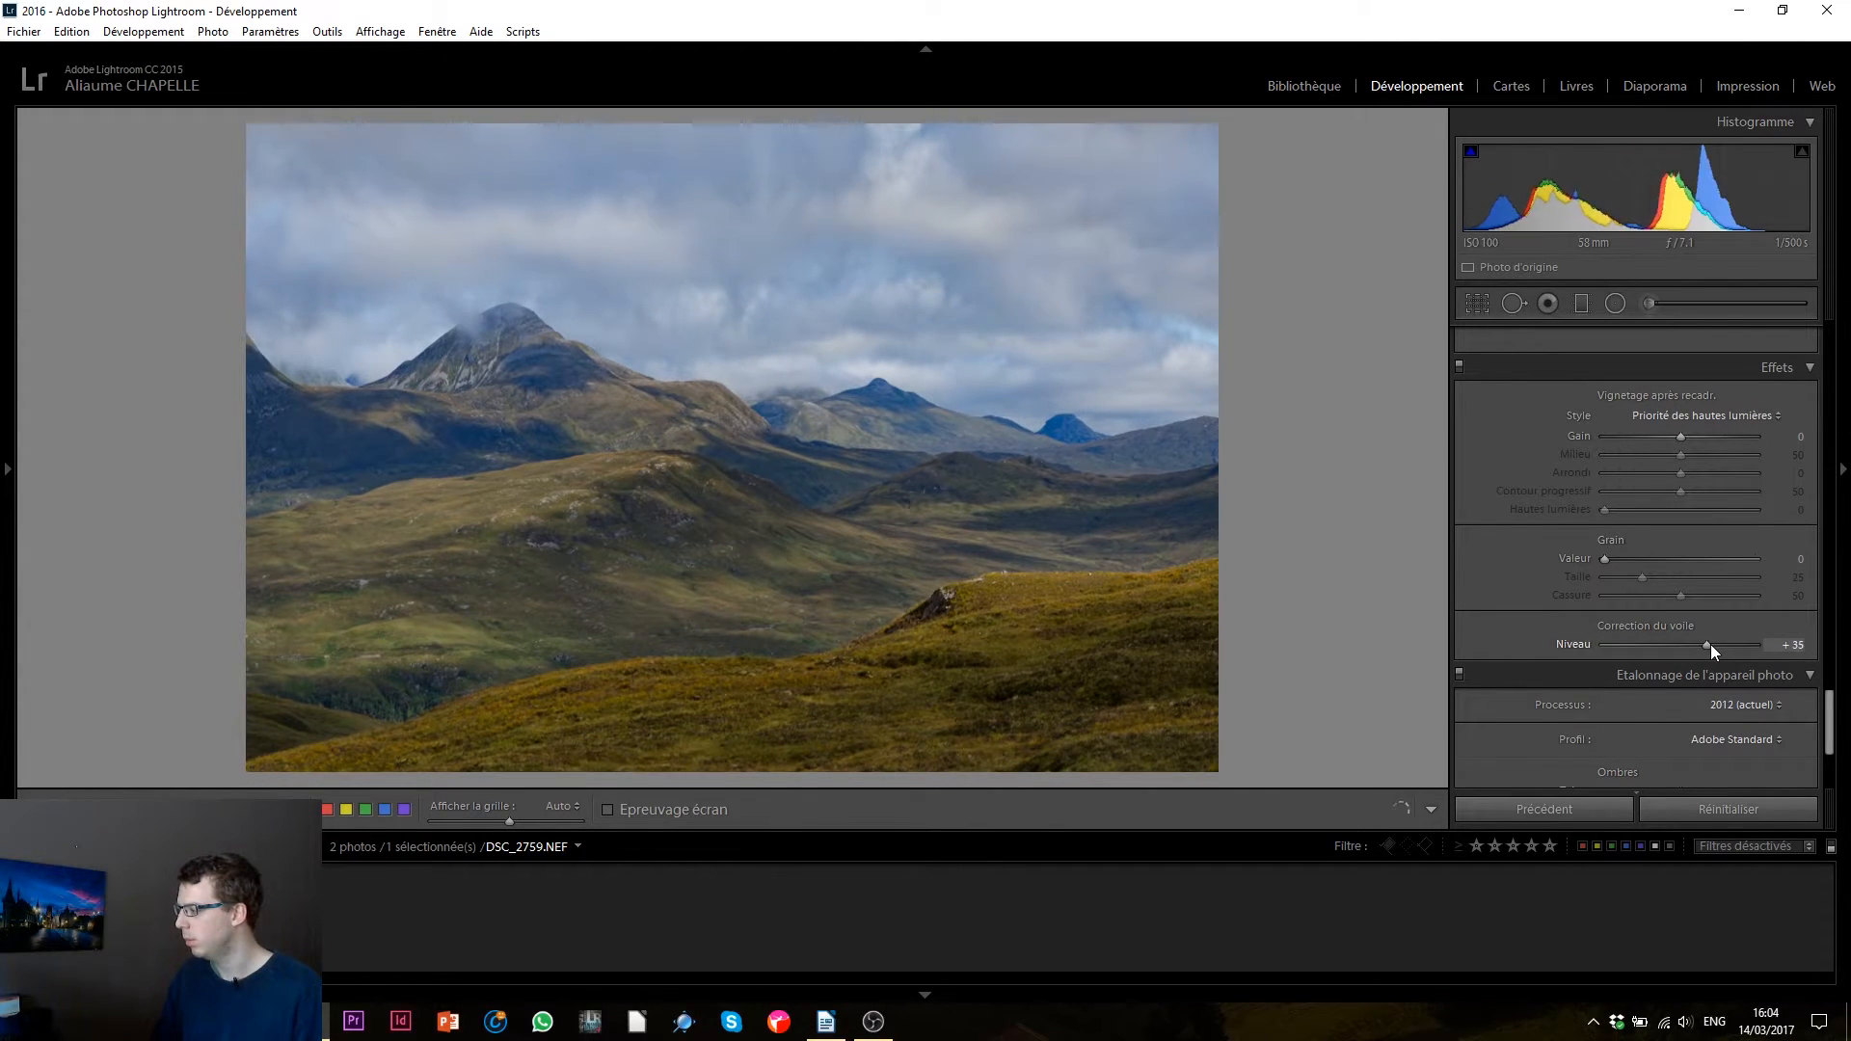
- Display the photo's shooting information over the image to check it, and hide it again
{"action": "key", "text": "i"}
{"action": "key", "text": "i"}
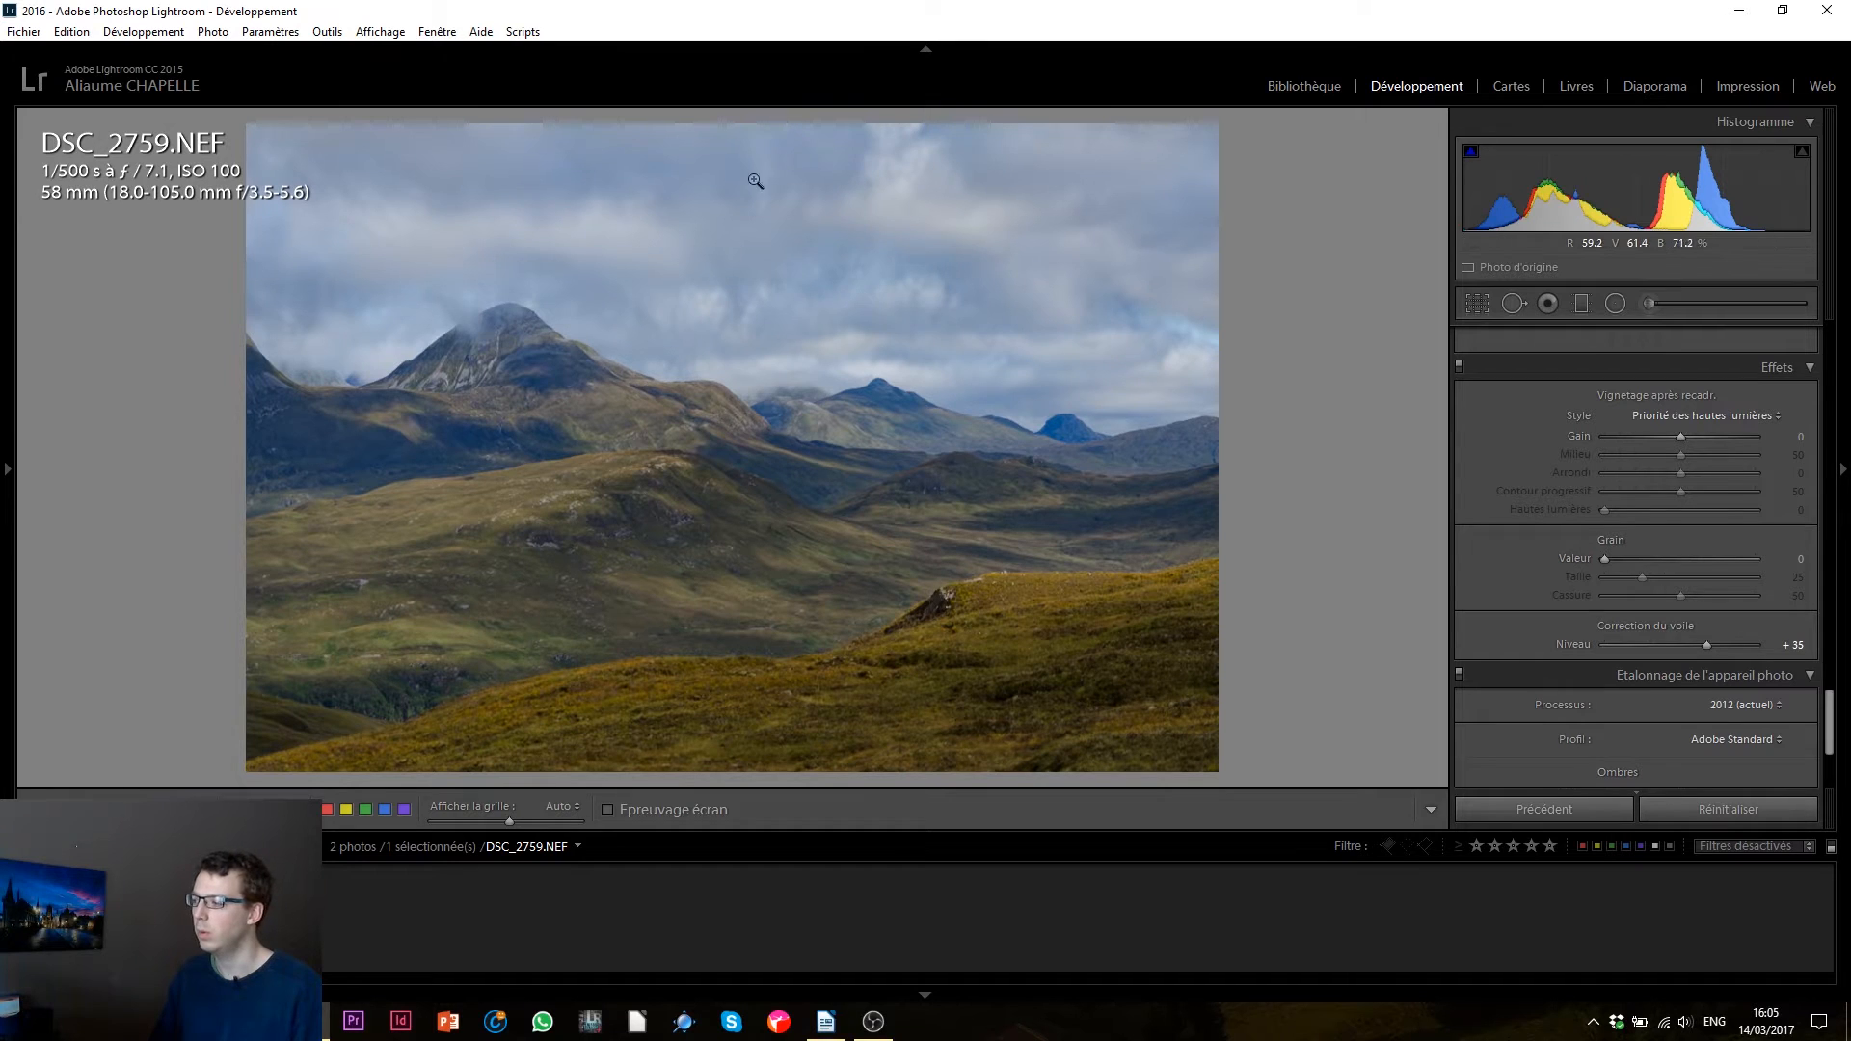
{"action": "key", "text": "i"}
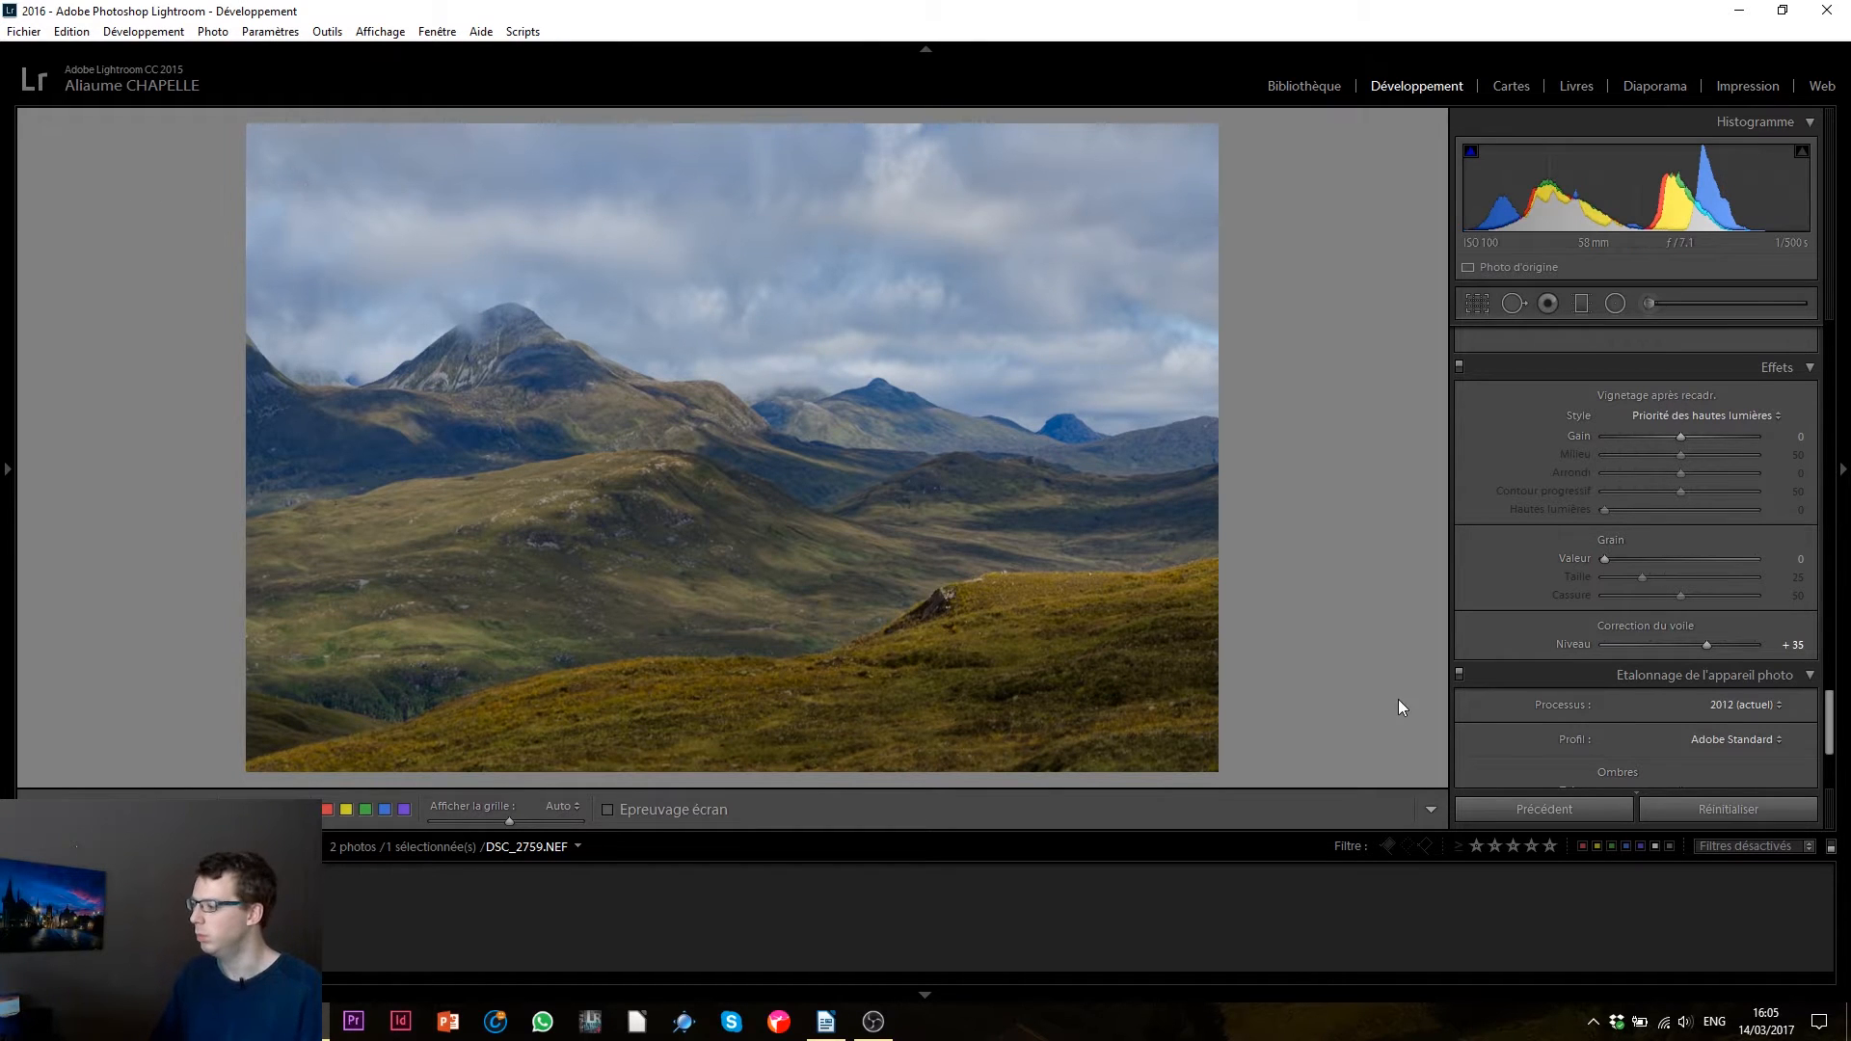
- Reduce the saturation of the blues (Bleu) to -37 in the TSL color adjustments
{"action": "scroll", "coordinate": [1802, 572], "scroll_direction": "up", "scroll_amount": 6}
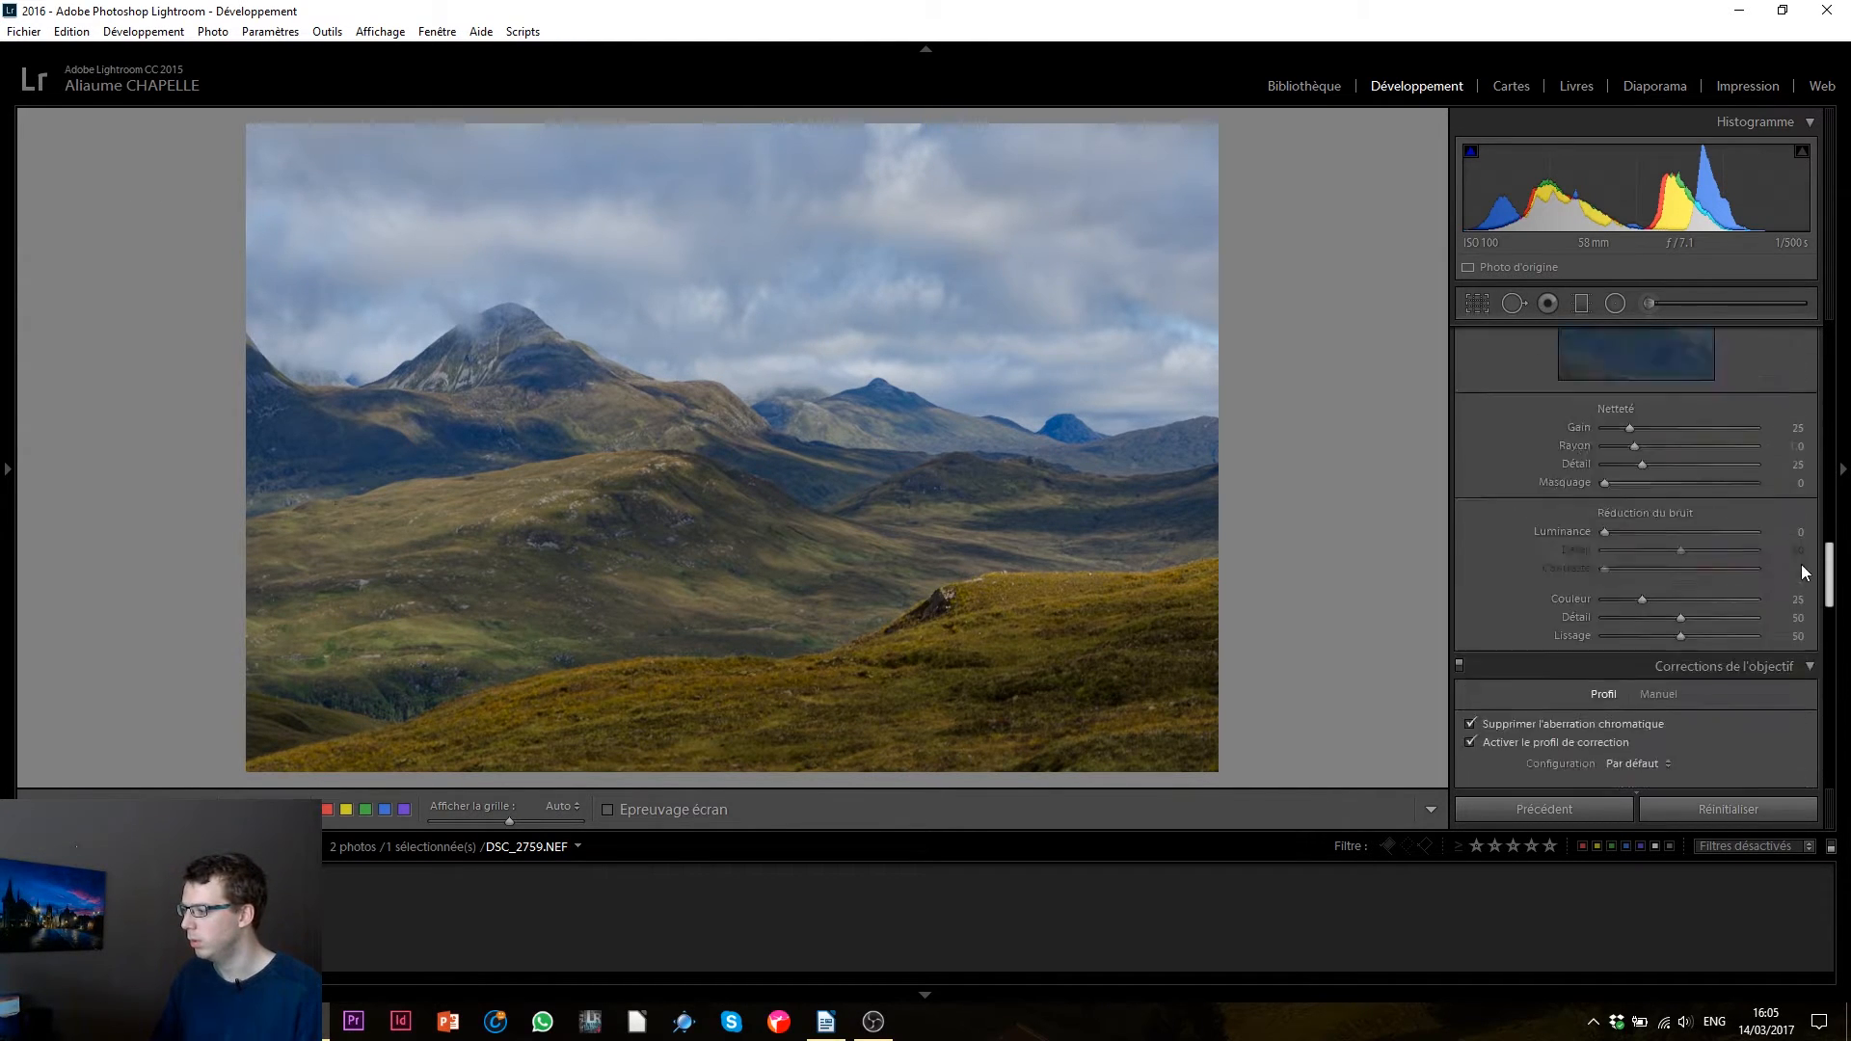
{"action": "scroll", "coordinate": [1801, 572], "scroll_direction": "up", "scroll_amount": 8}
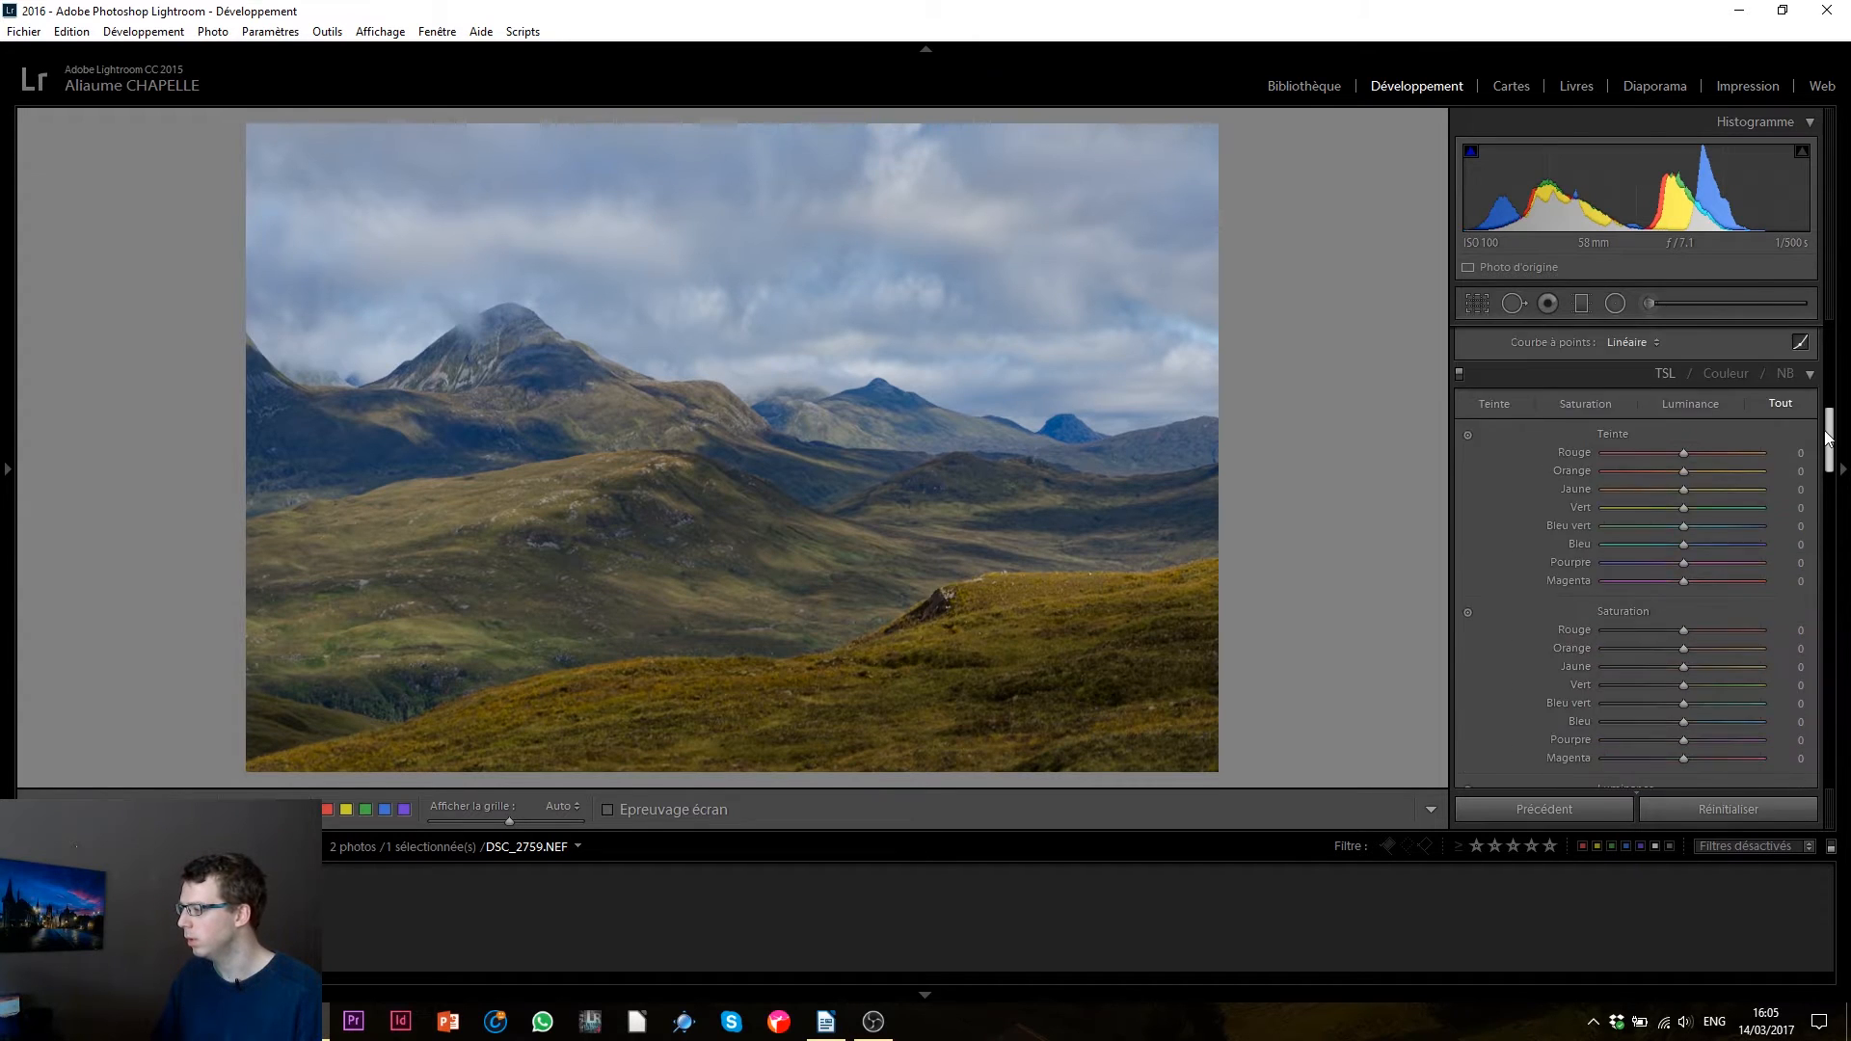
{"action": "scroll", "coordinate": [1825, 436], "scroll_direction": "down", "scroll_amount": 4}
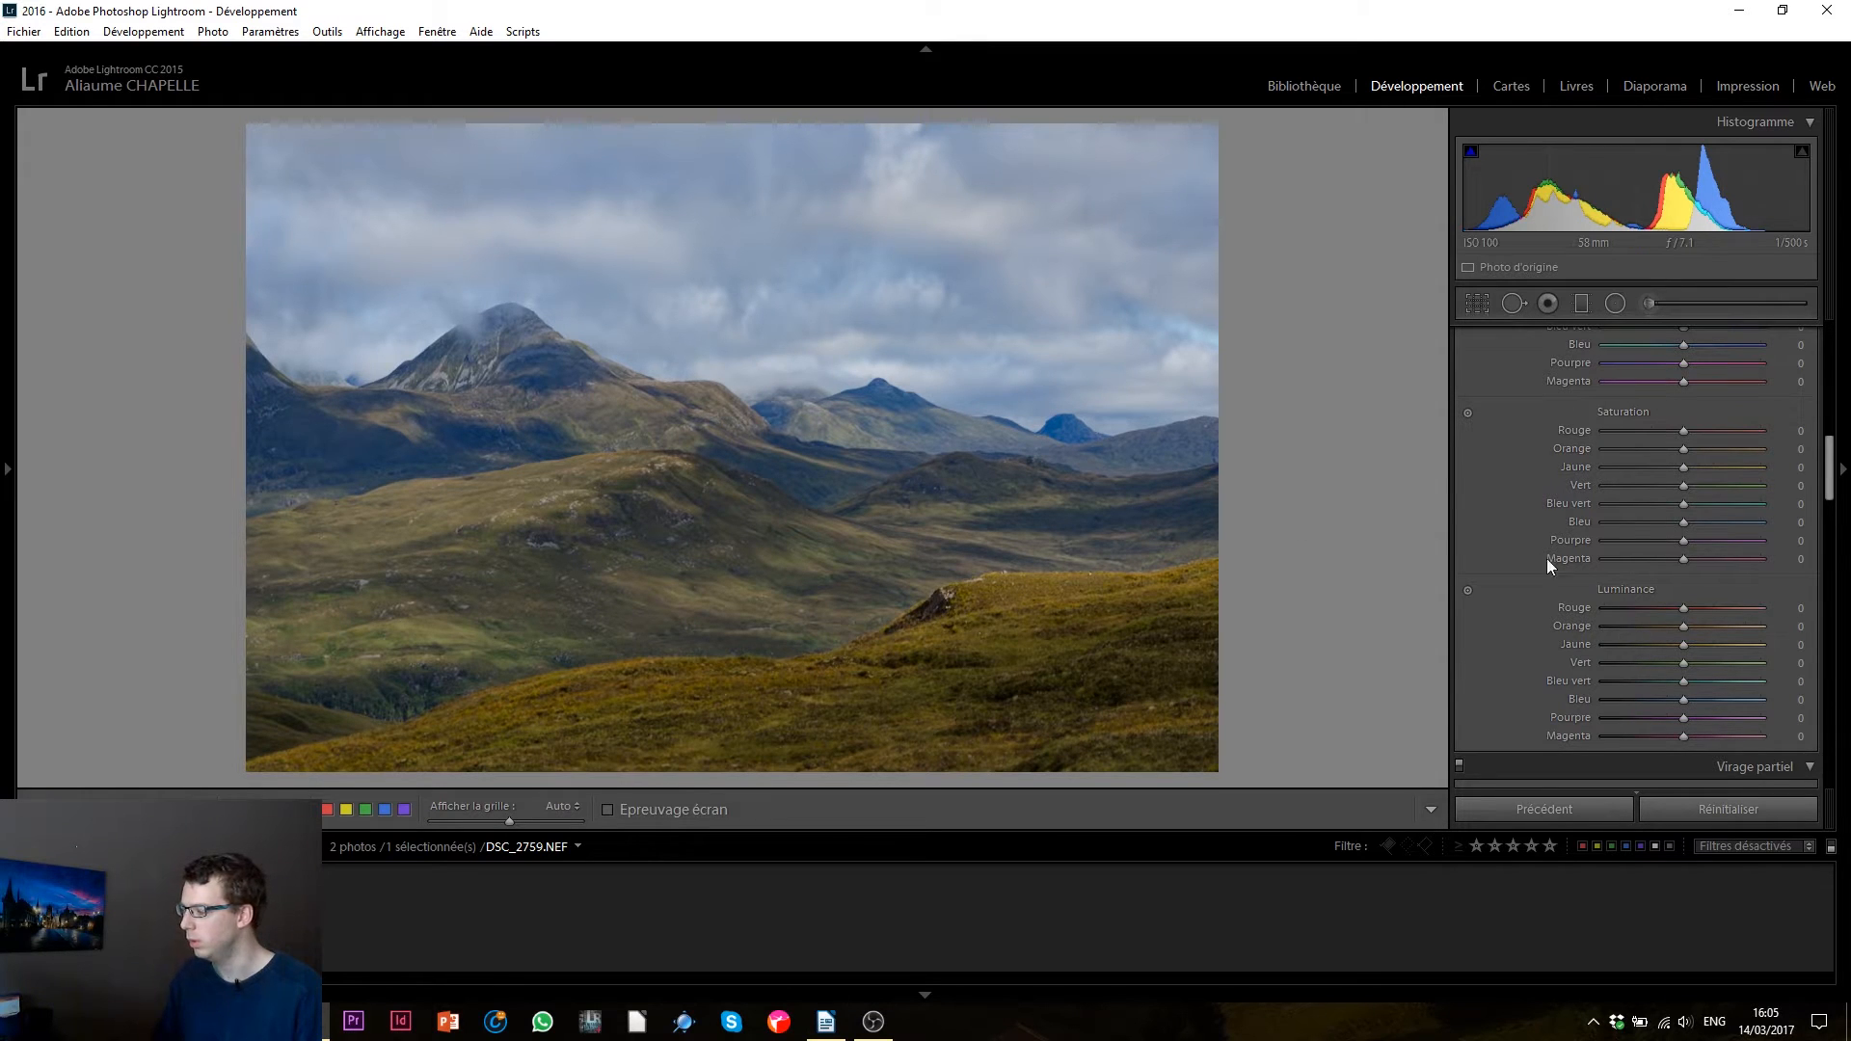
{"action": "left_click", "coordinate": [1628, 524]}
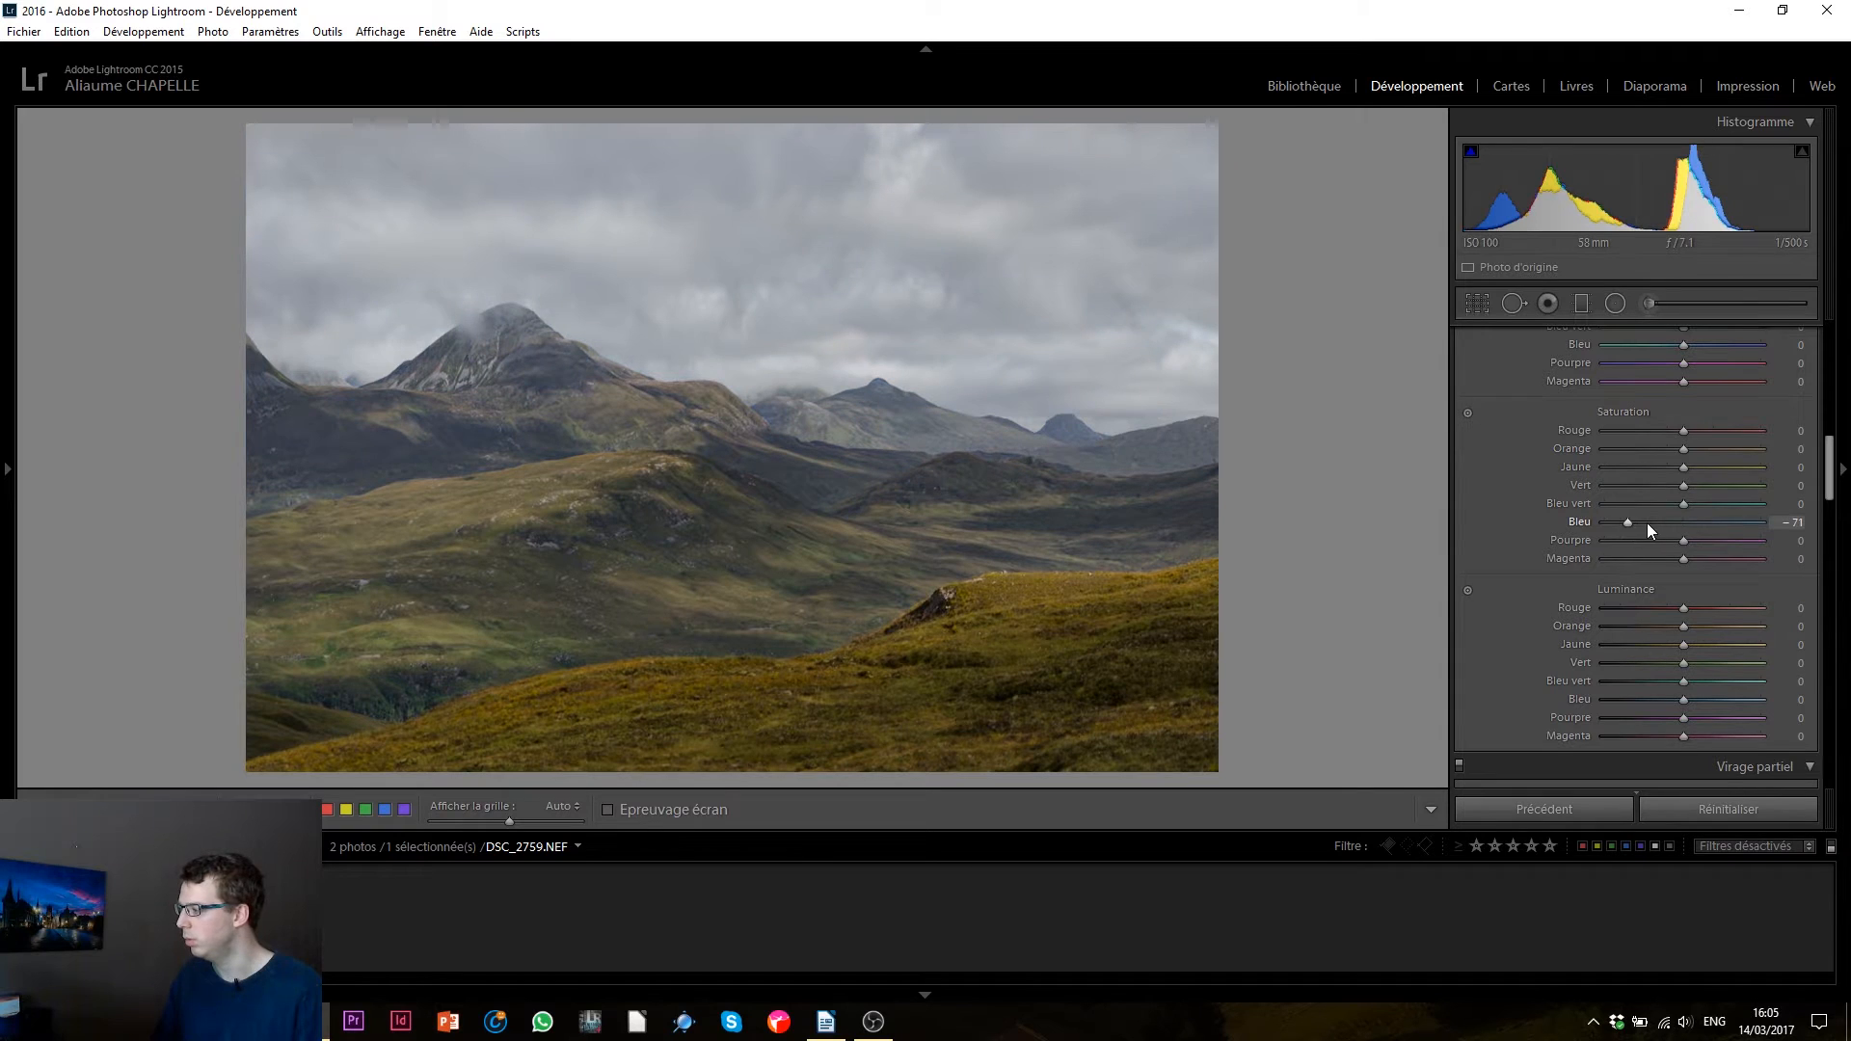
{"action": "left_click", "coordinate": [1639, 523]}
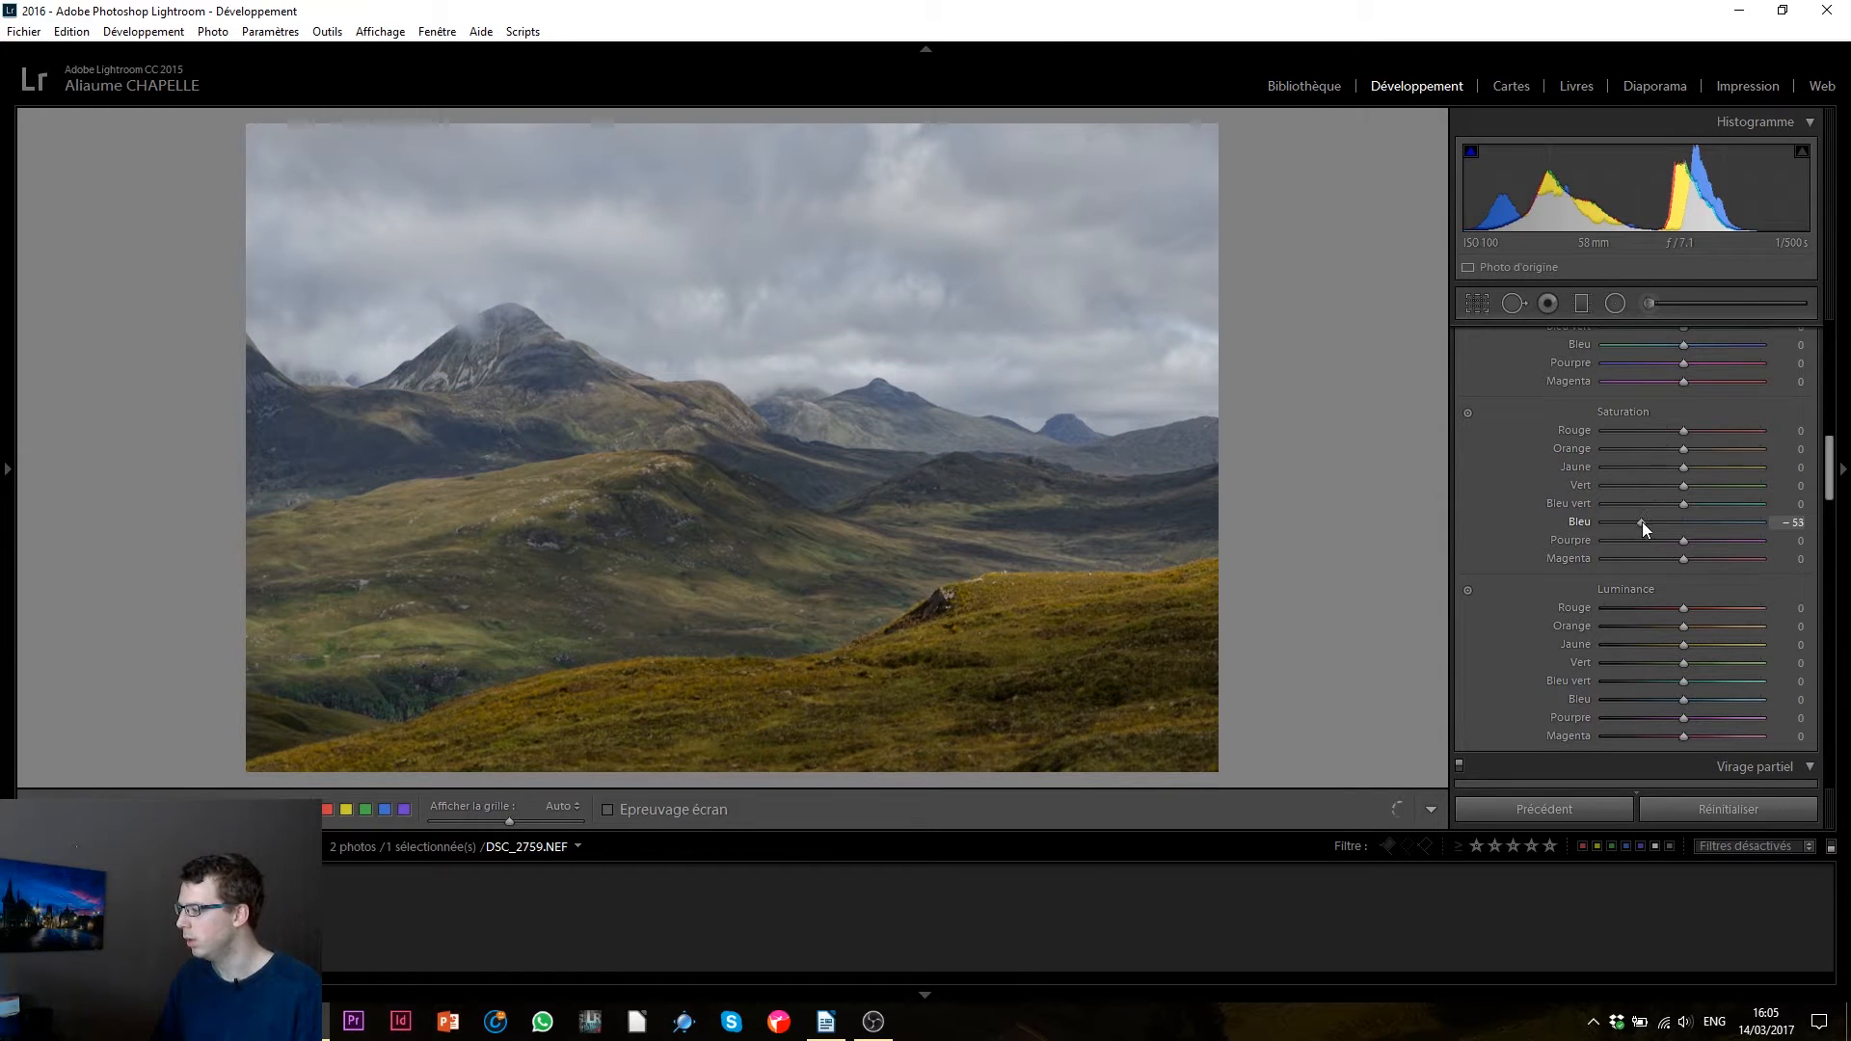
{"action": "left_click_drag", "start_coordinate": [1641, 522], "coordinate": [1653, 519]}
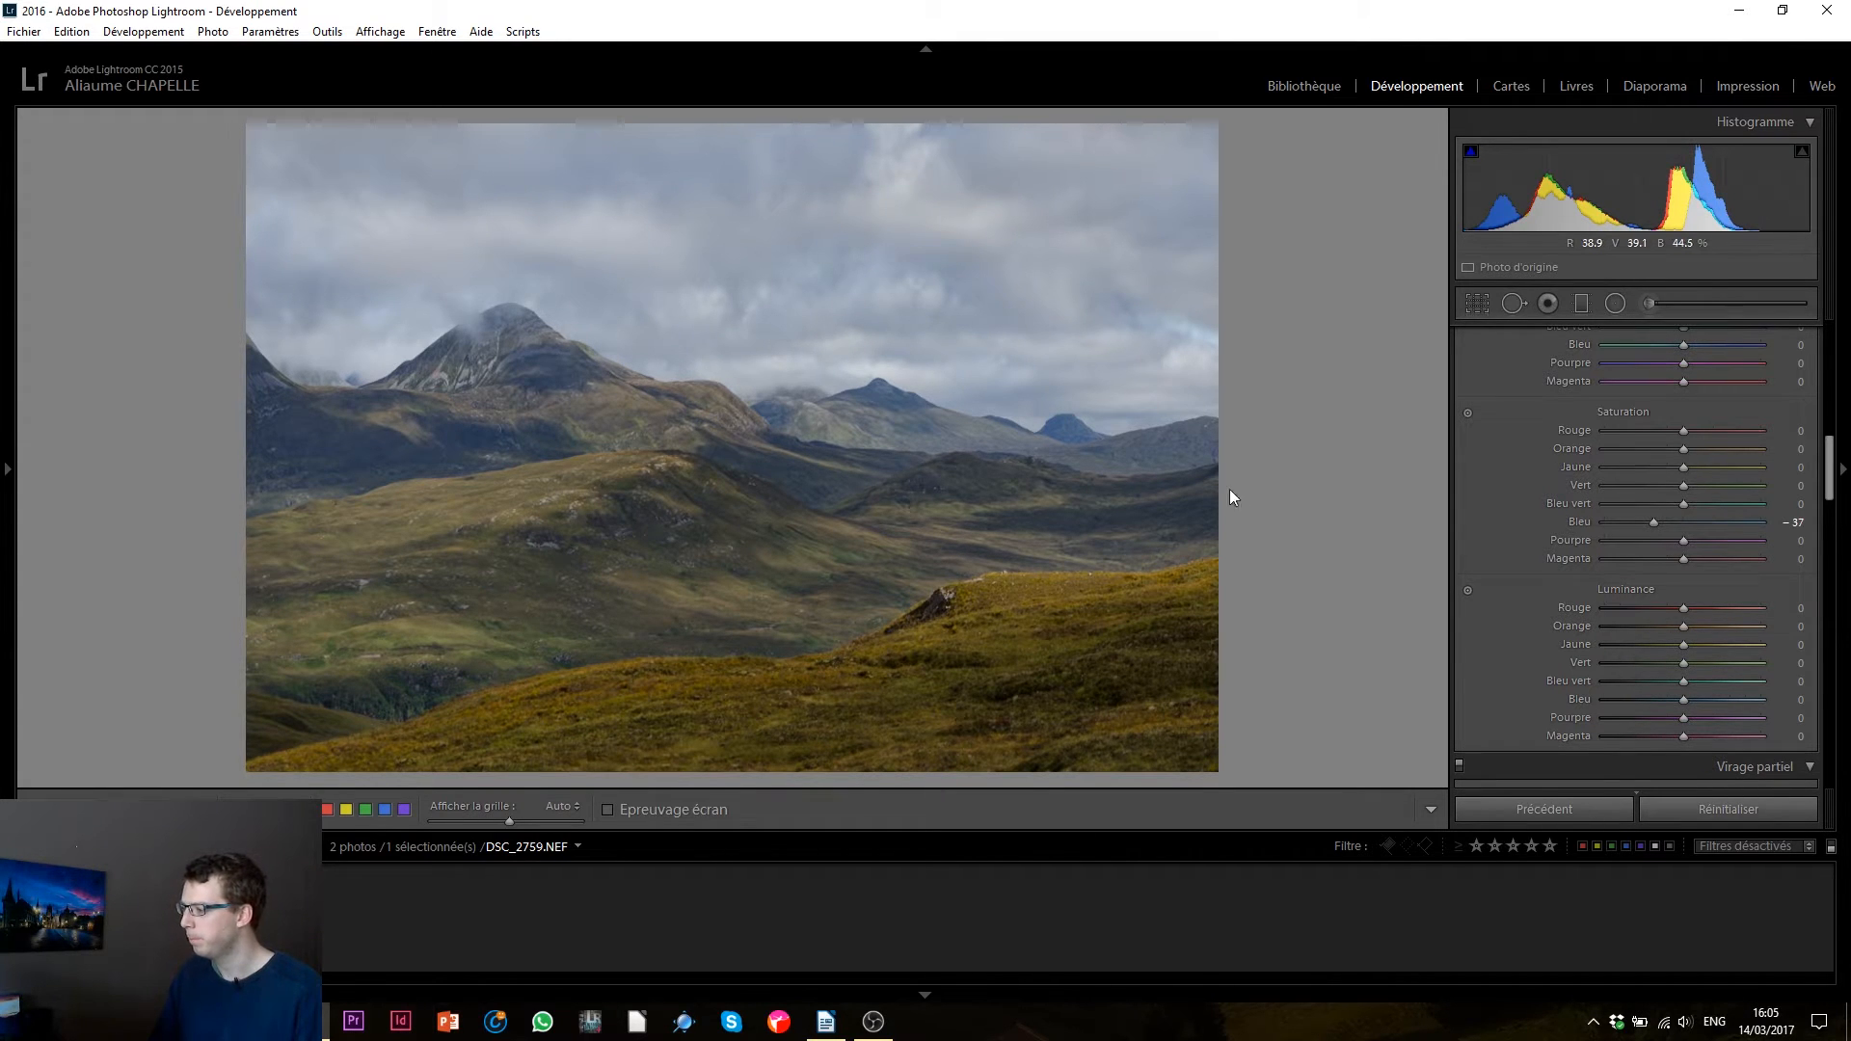
- Shift the color hues by setting Jaune to -30, Orange to +18 and Vert to -100
{"action": "scroll", "coordinate": [1832, 460], "scroll_direction": "up", "scroll_amount": 1}
{"action": "scroll", "coordinate": [1832, 460], "scroll_direction": "up", "scroll_amount": 4}
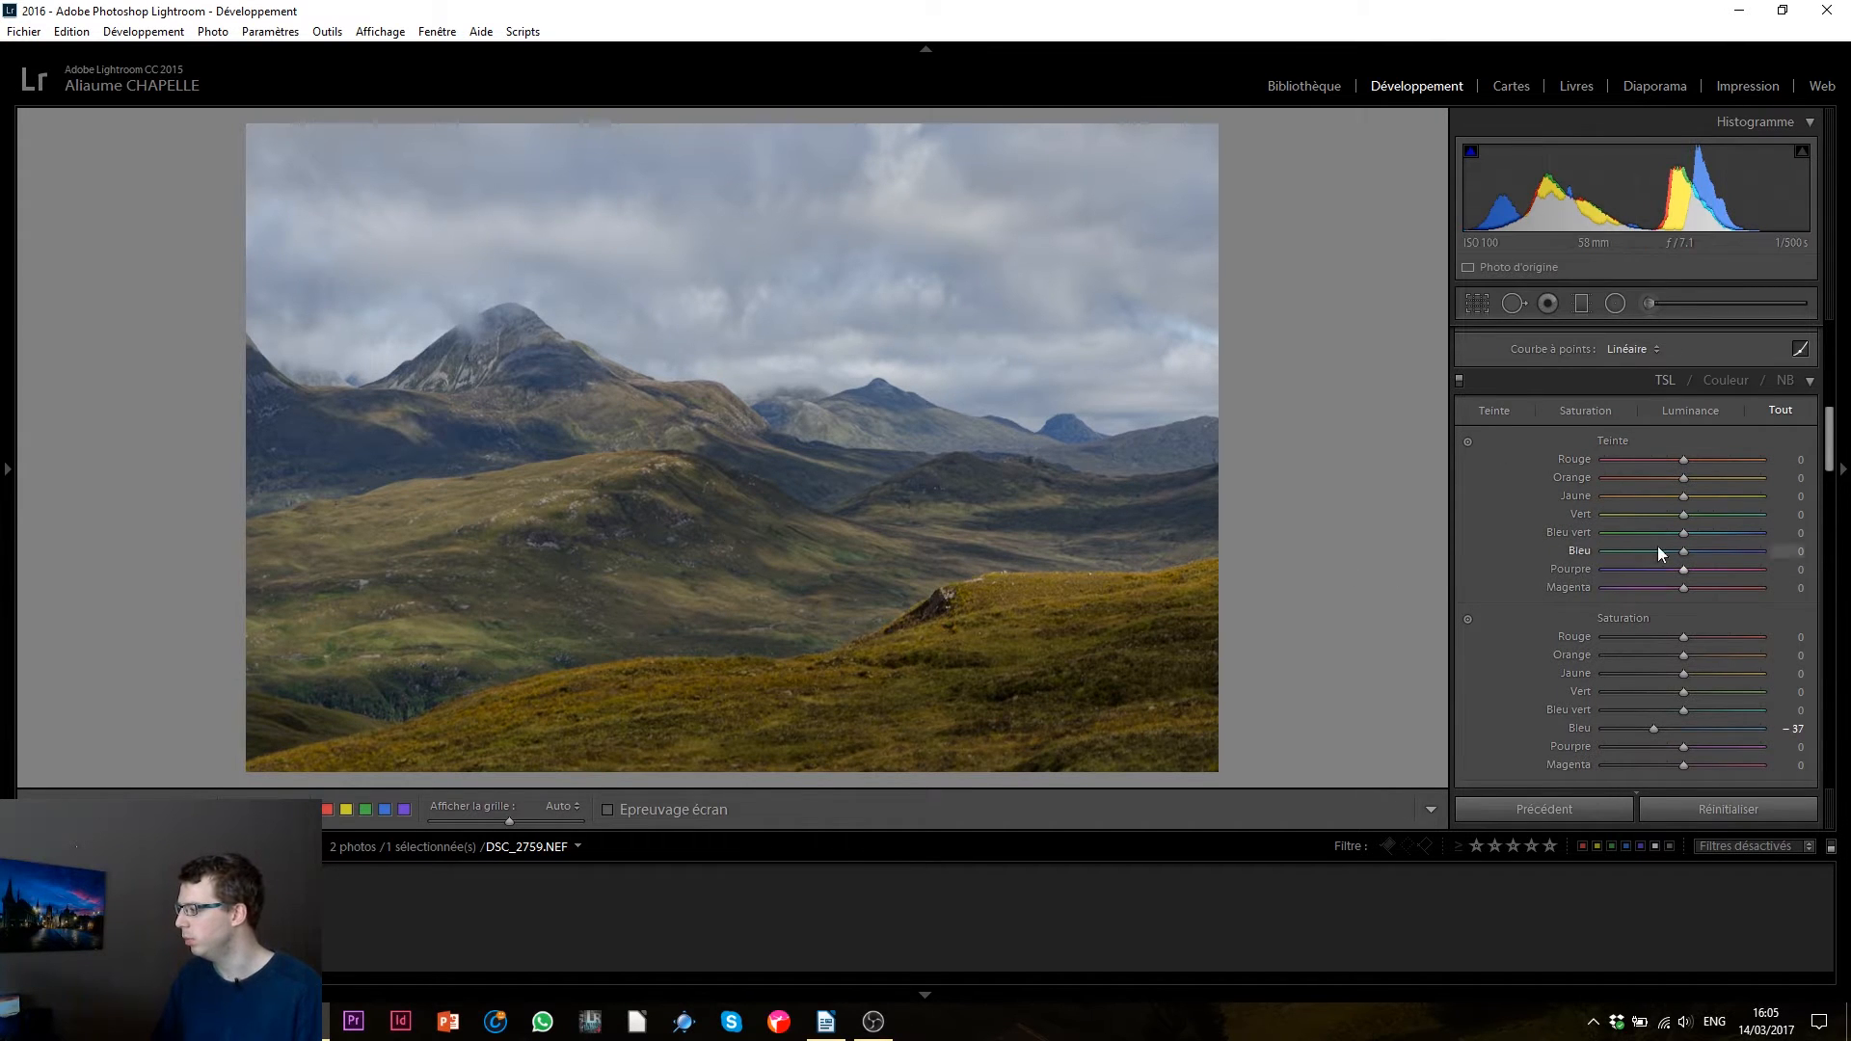
{"action": "left_click_drag", "start_coordinate": [1686, 500], "coordinate": [1529, 499]}
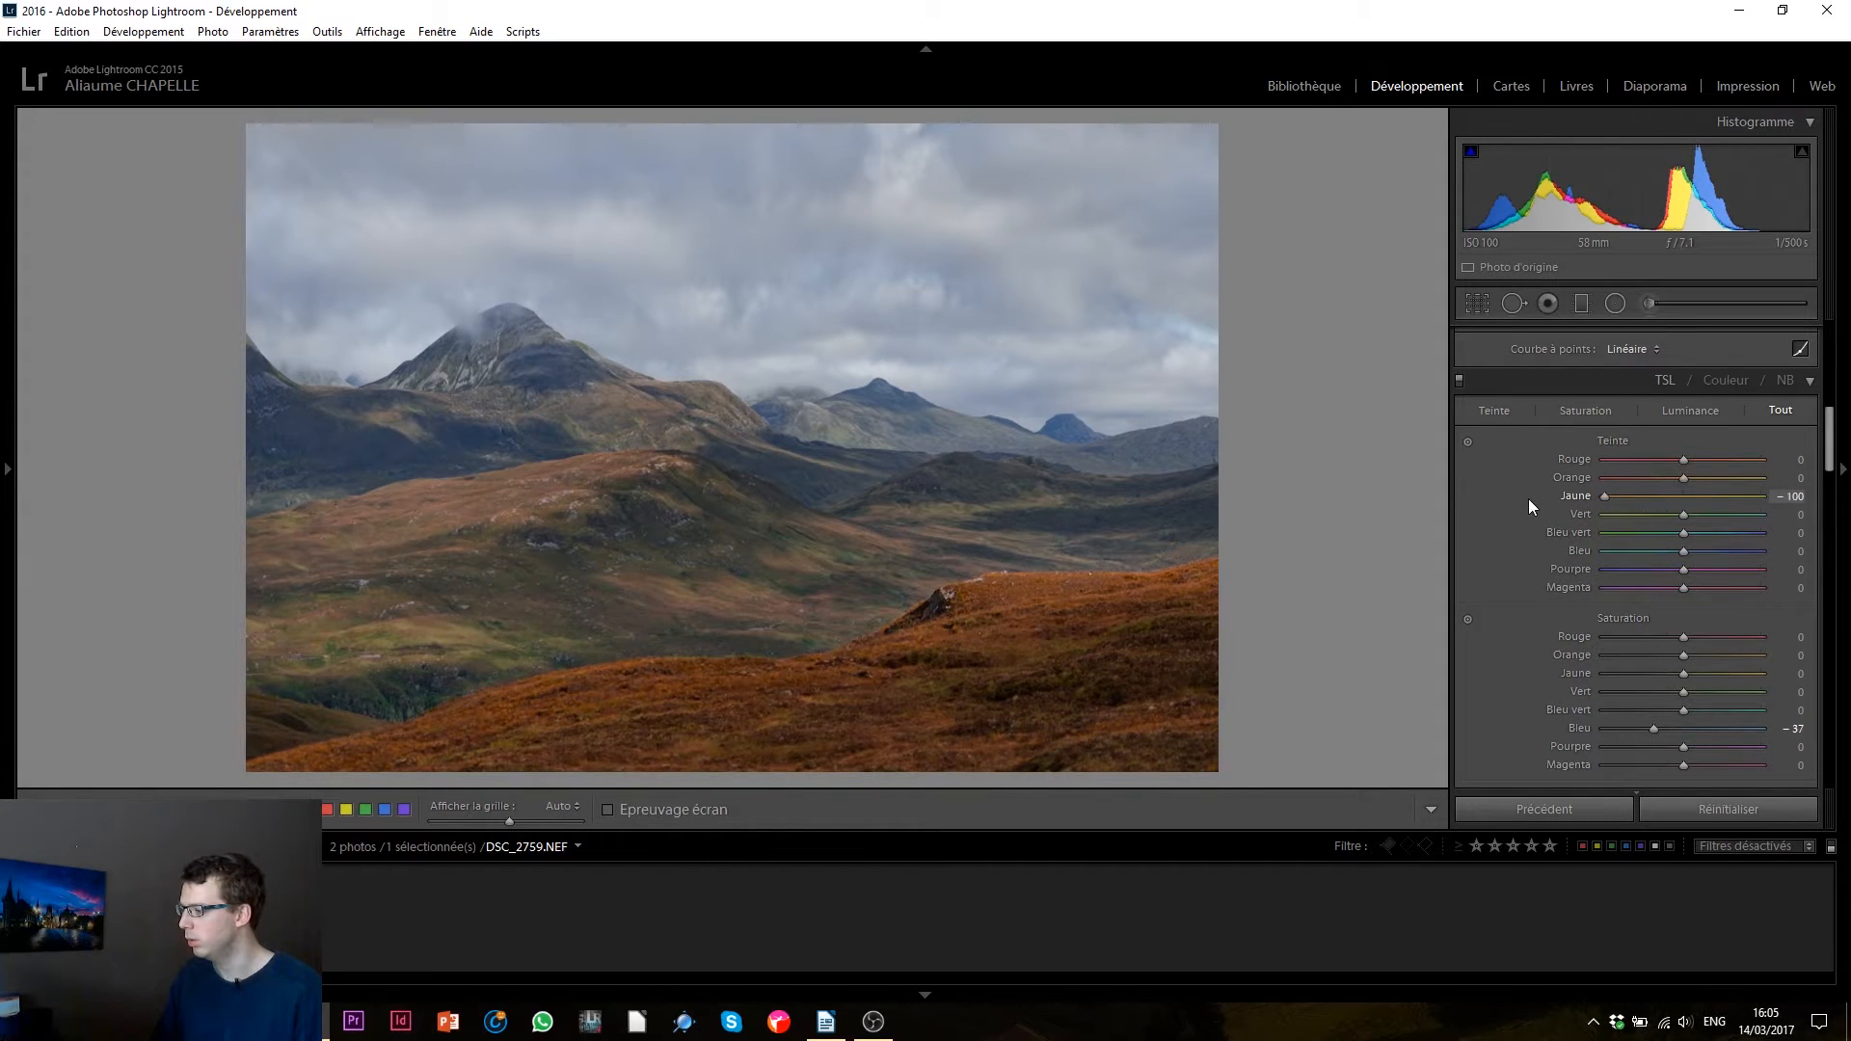
{"action": "left_click", "coordinate": [1660, 498]}
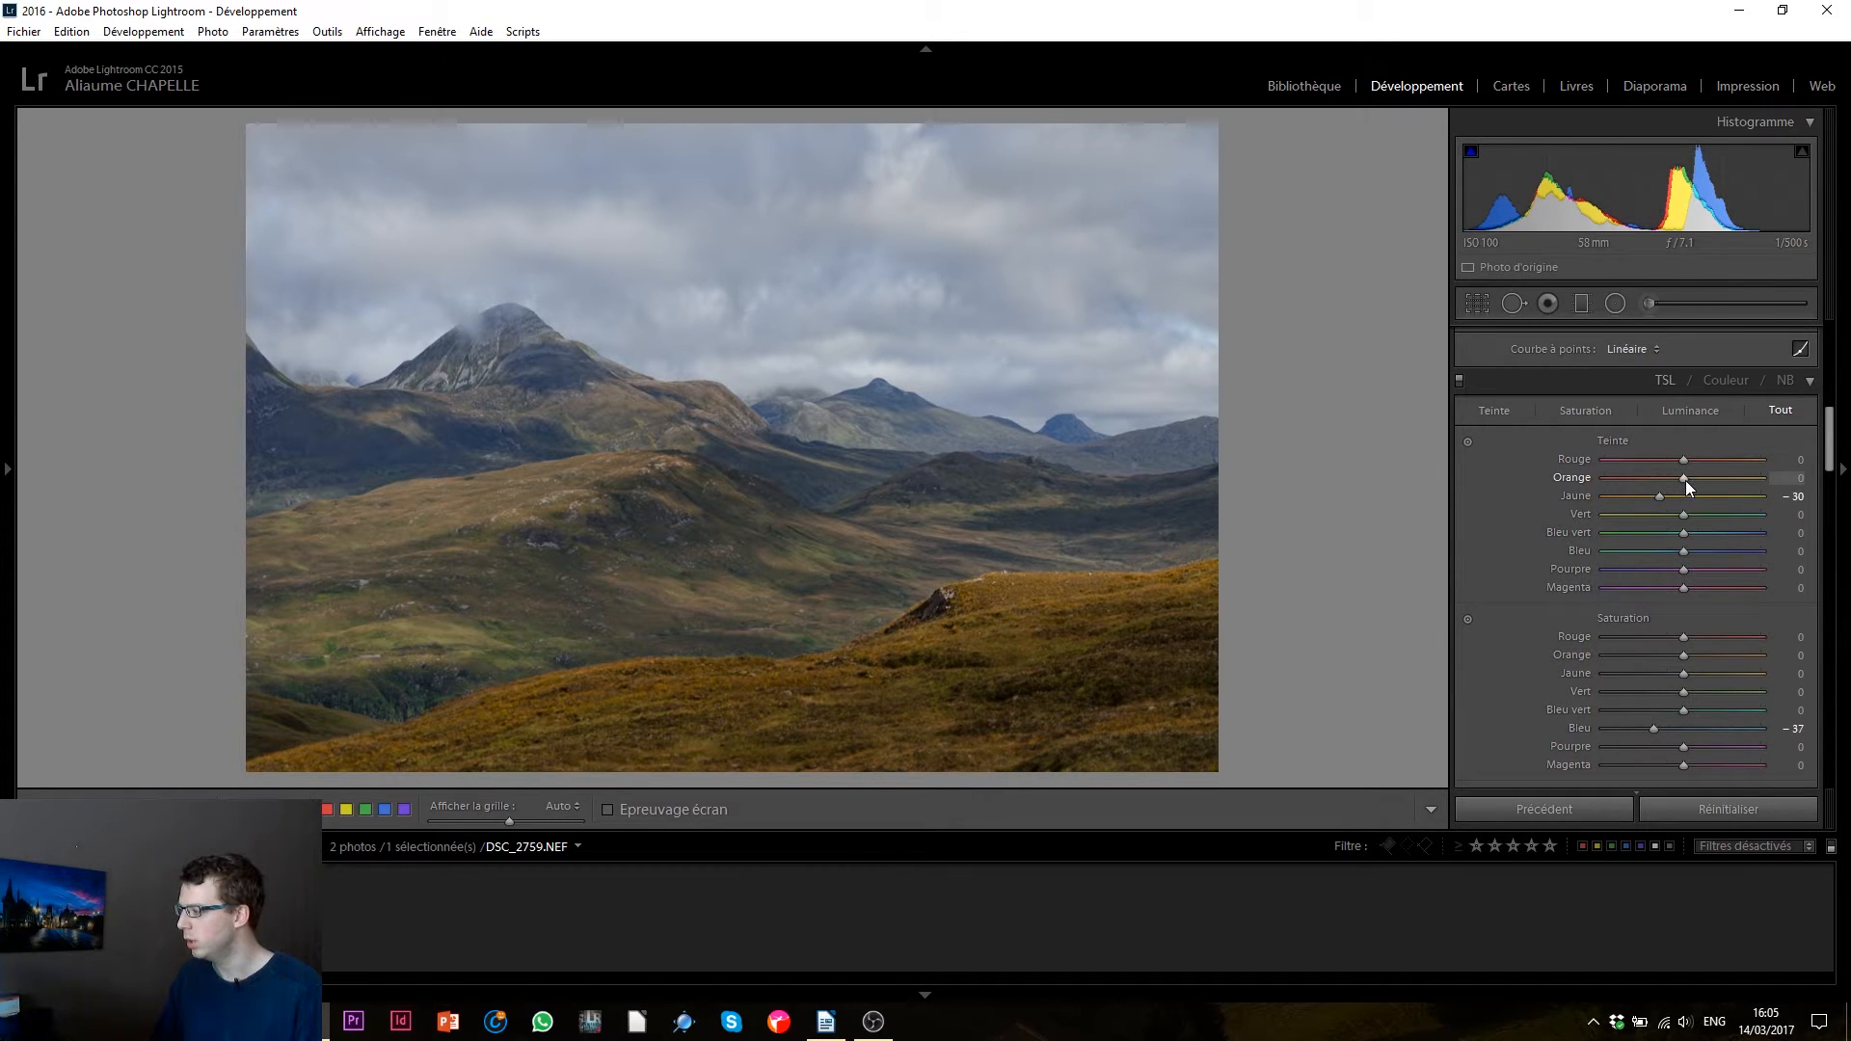
{"action": "left_click_drag", "start_coordinate": [1686, 480], "coordinate": [1616, 480]}
{"action": "left_click_drag", "start_coordinate": [1704, 482], "coordinate": [1698, 482]}
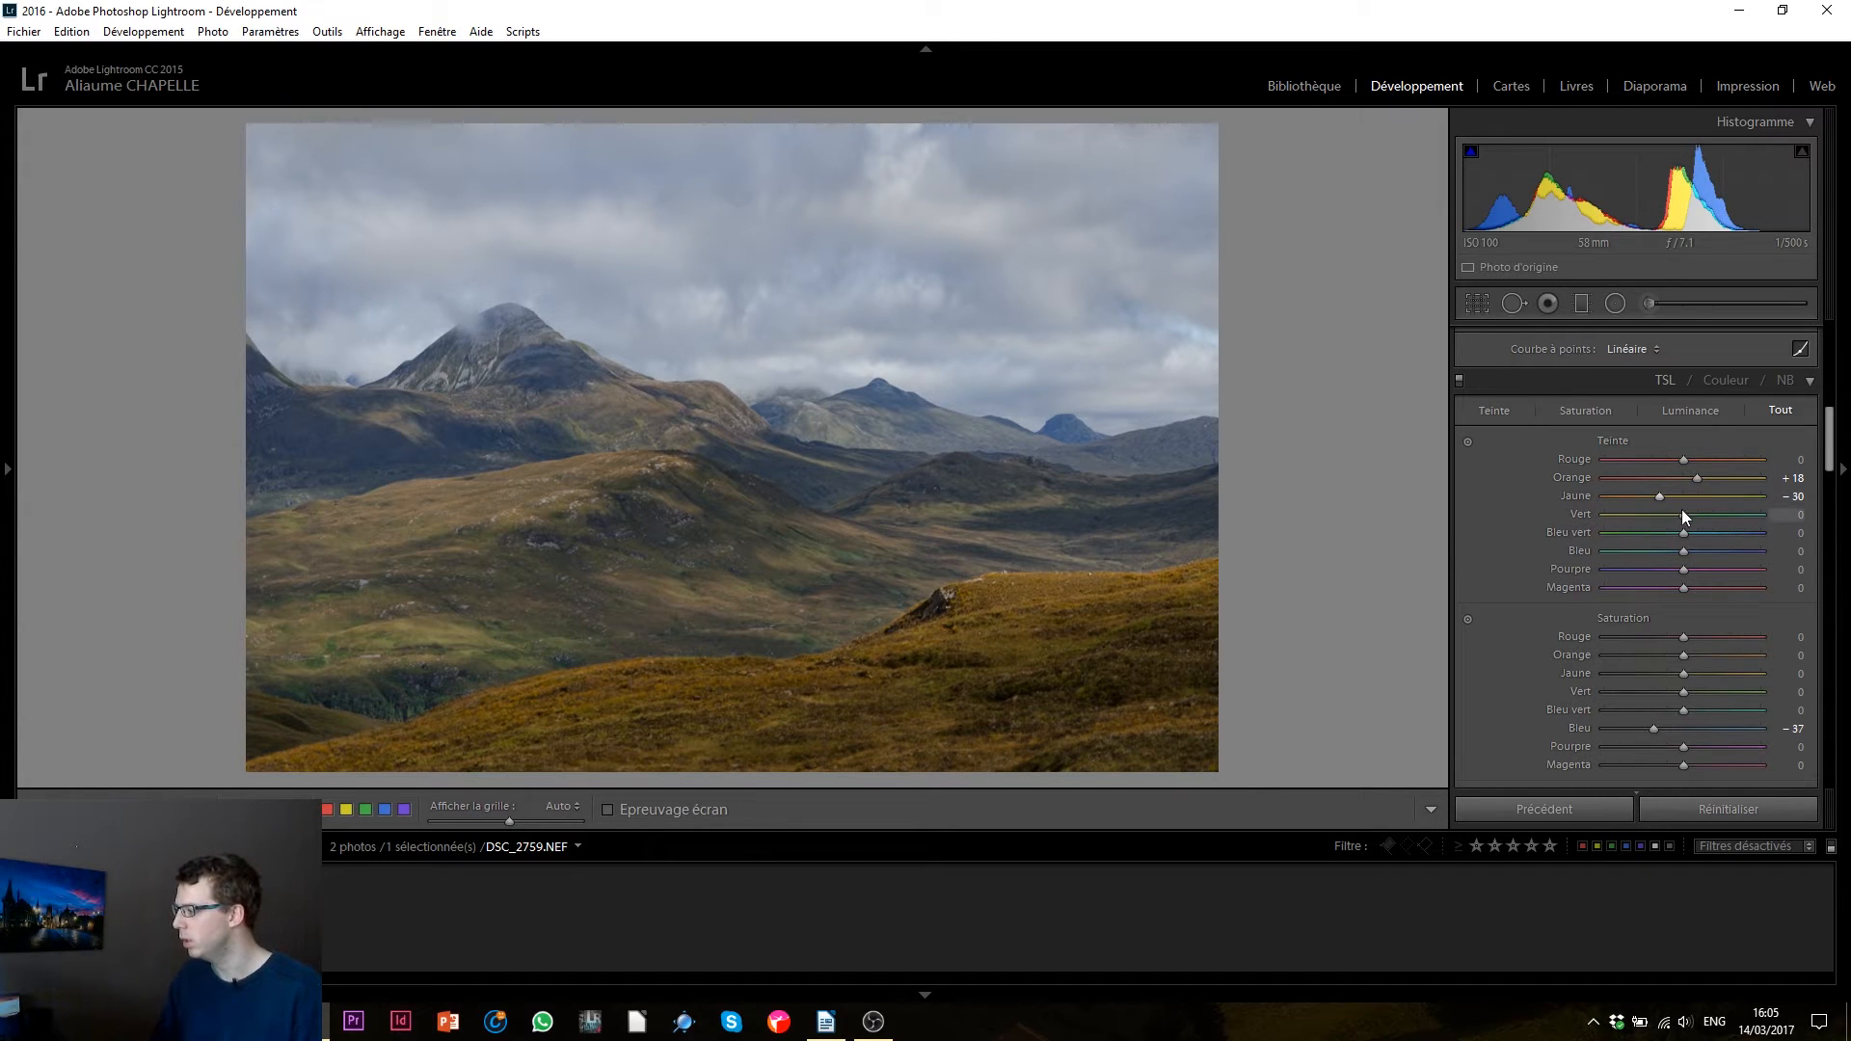
{"action": "left_click_drag", "start_coordinate": [1685, 517], "coordinate": [1598, 522]}
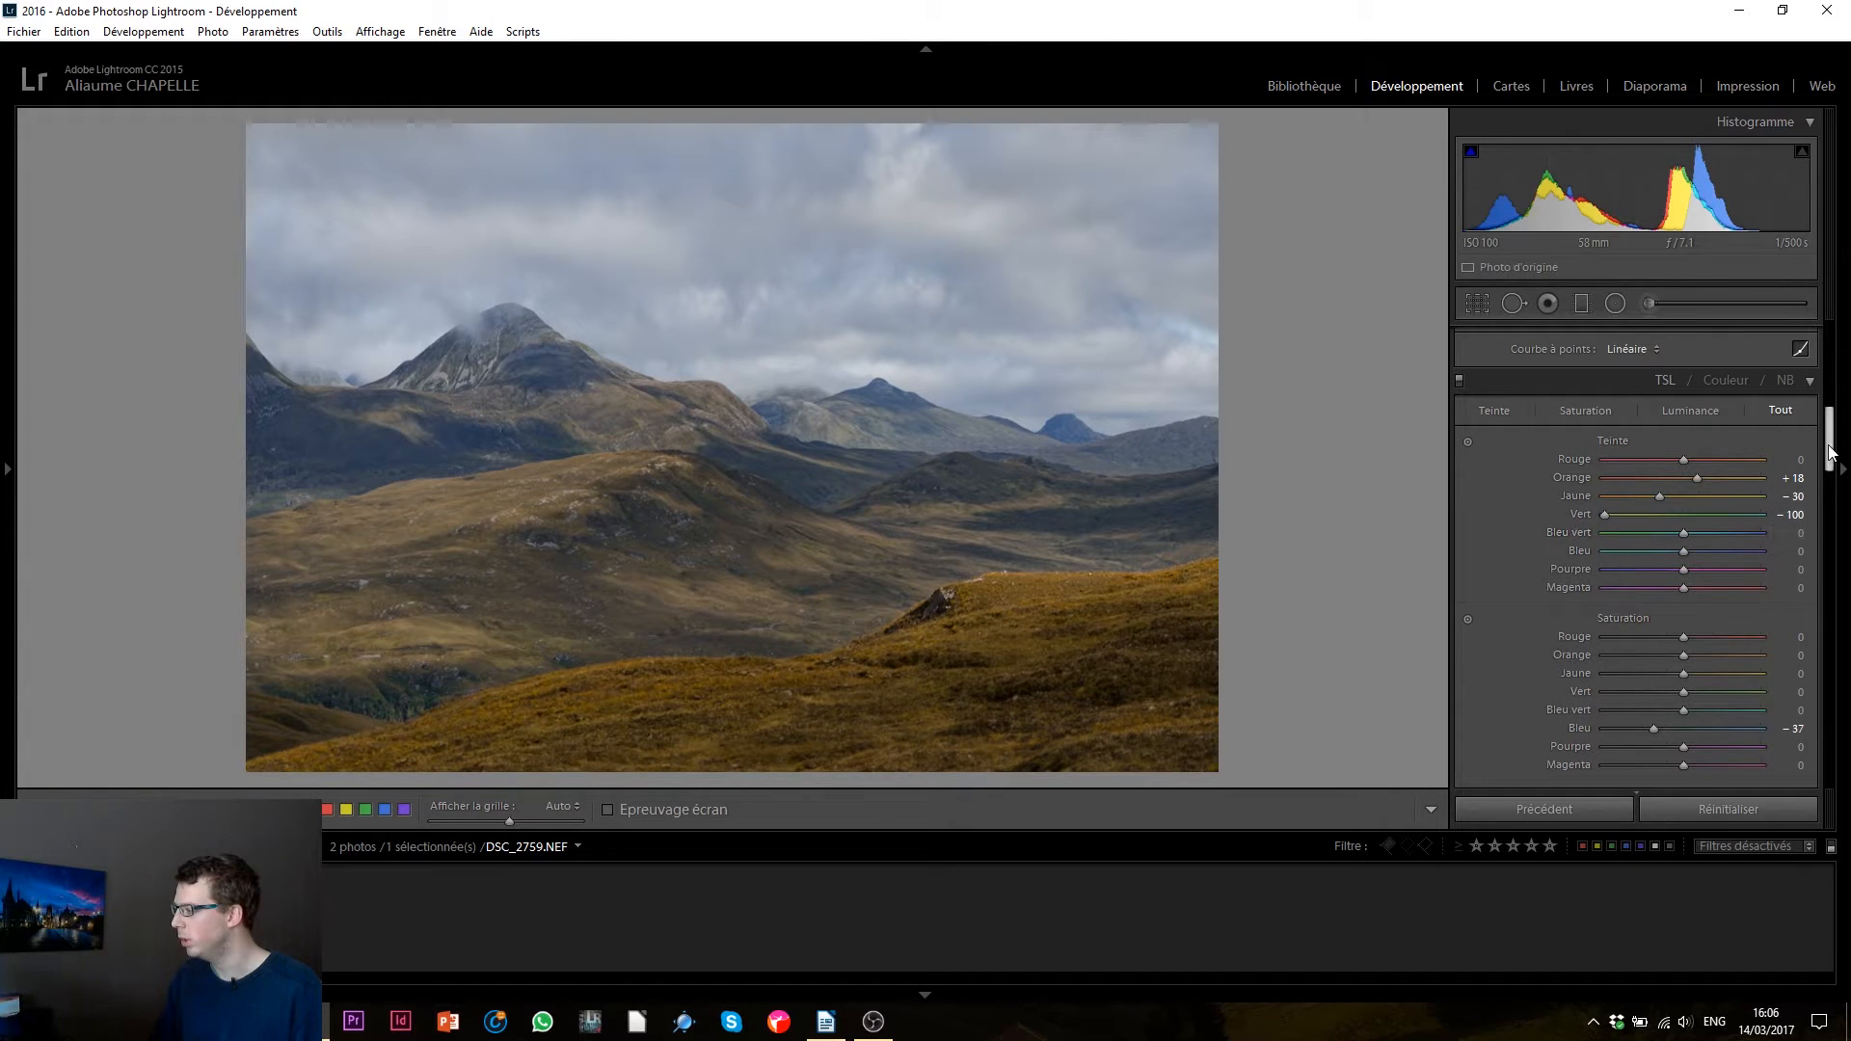
- Adjust the color luminance by setting Jaune to +39, Orange to +30, Vert to +25 and Bleu to -20
{"action": "left_click_drag", "start_coordinate": [1828, 446], "coordinate": [1821, 504]}
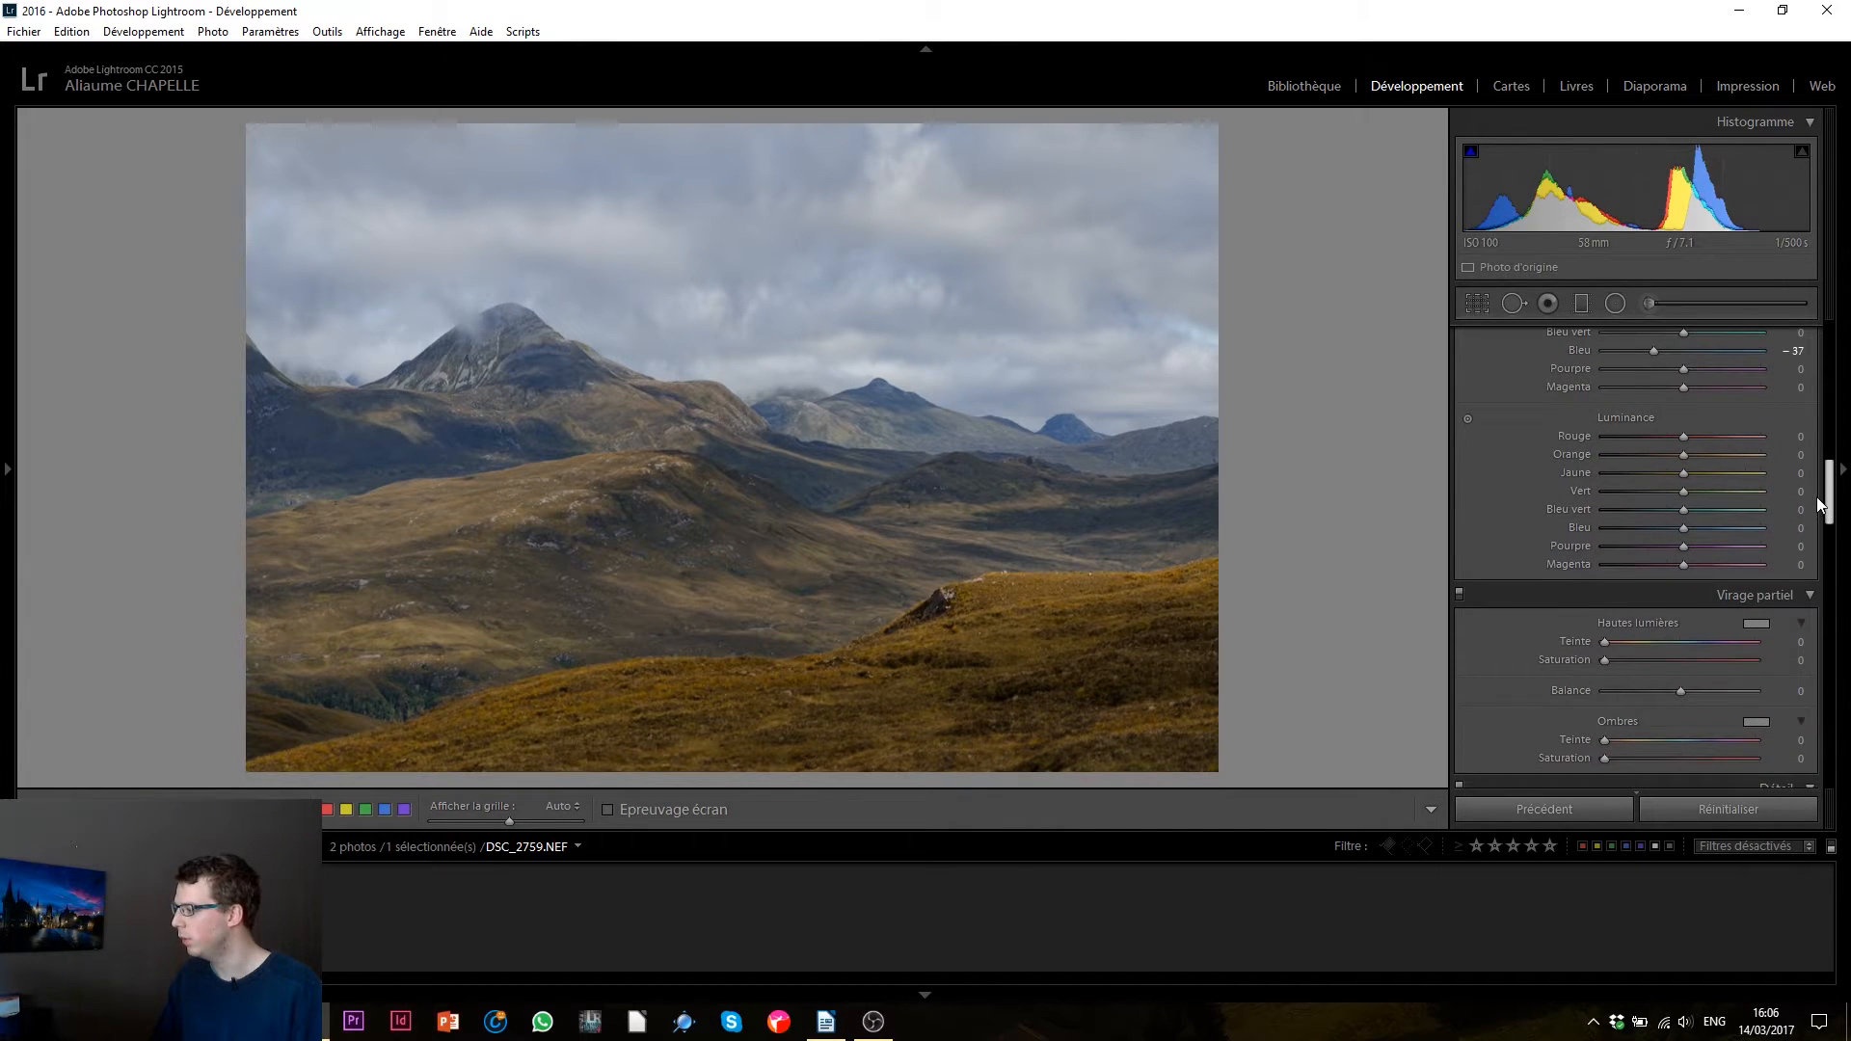
{"action": "left_click", "coordinate": [1714, 472]}
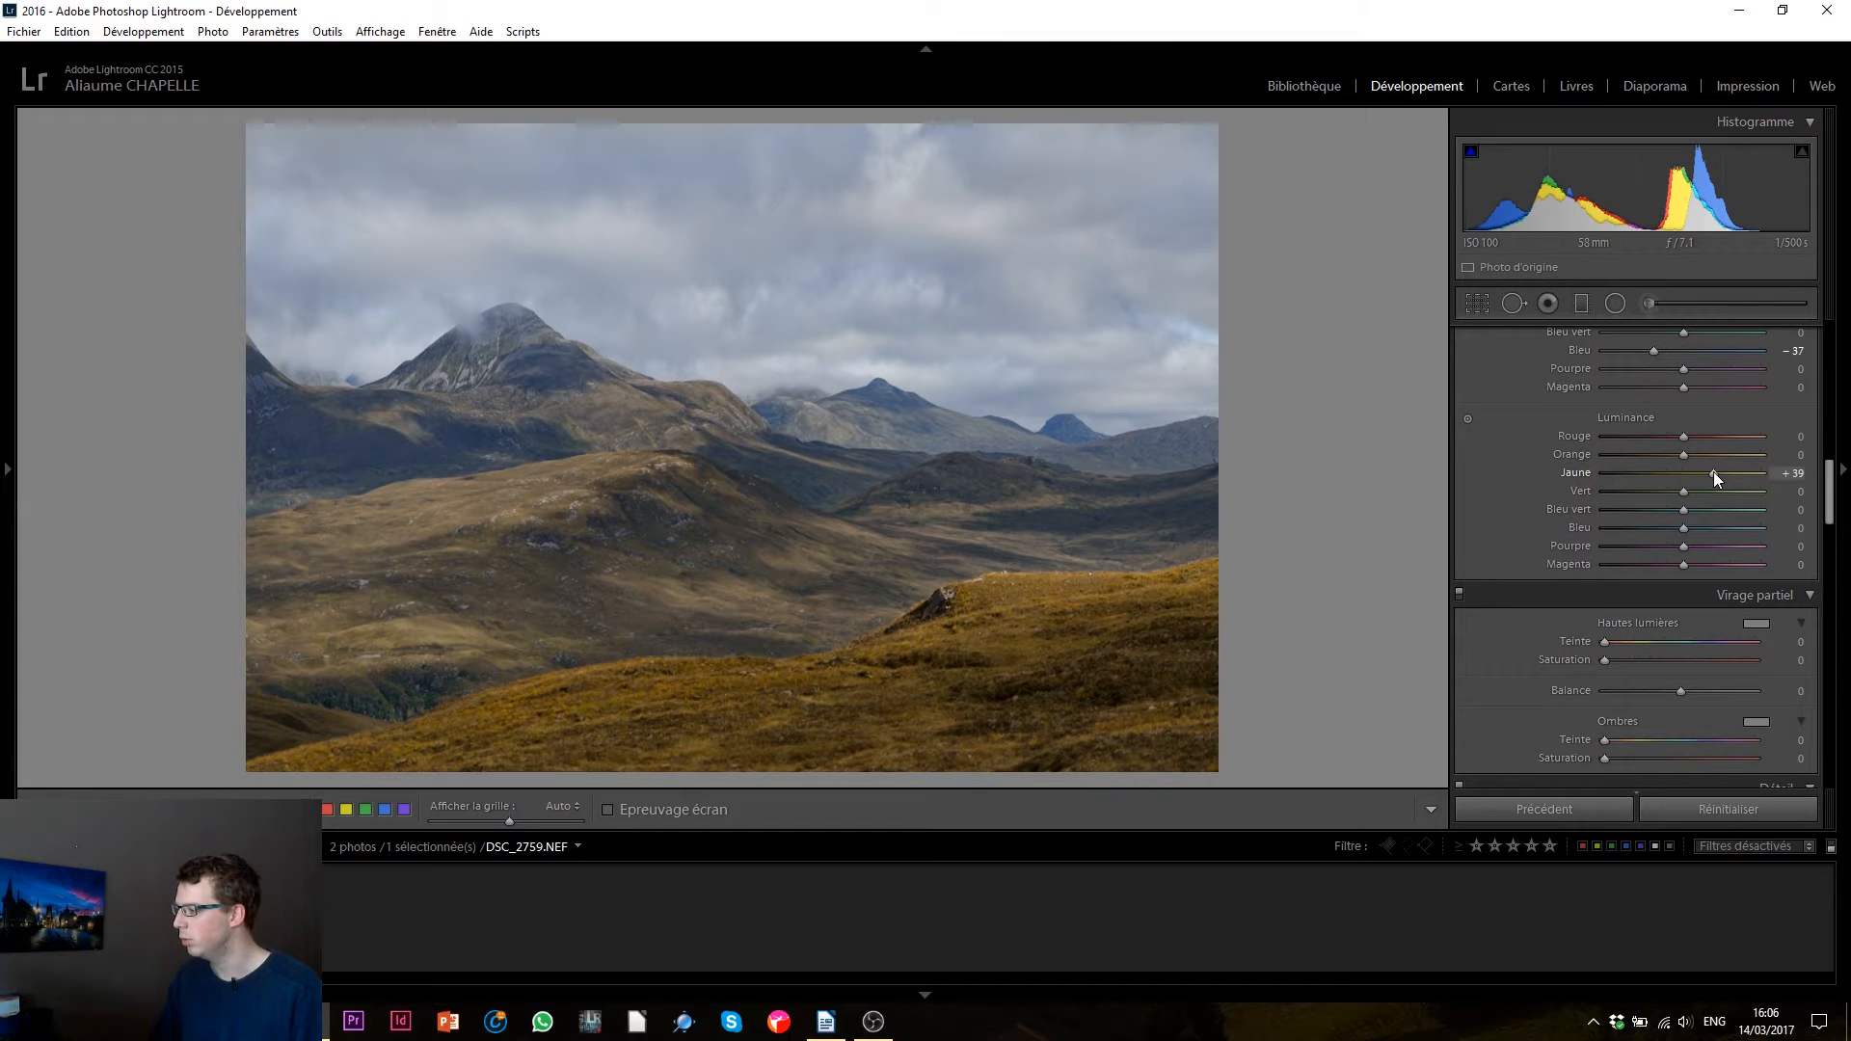
{"action": "left_click", "coordinate": [1705, 455]}
{"action": "left_click", "coordinate": [1703, 492]}
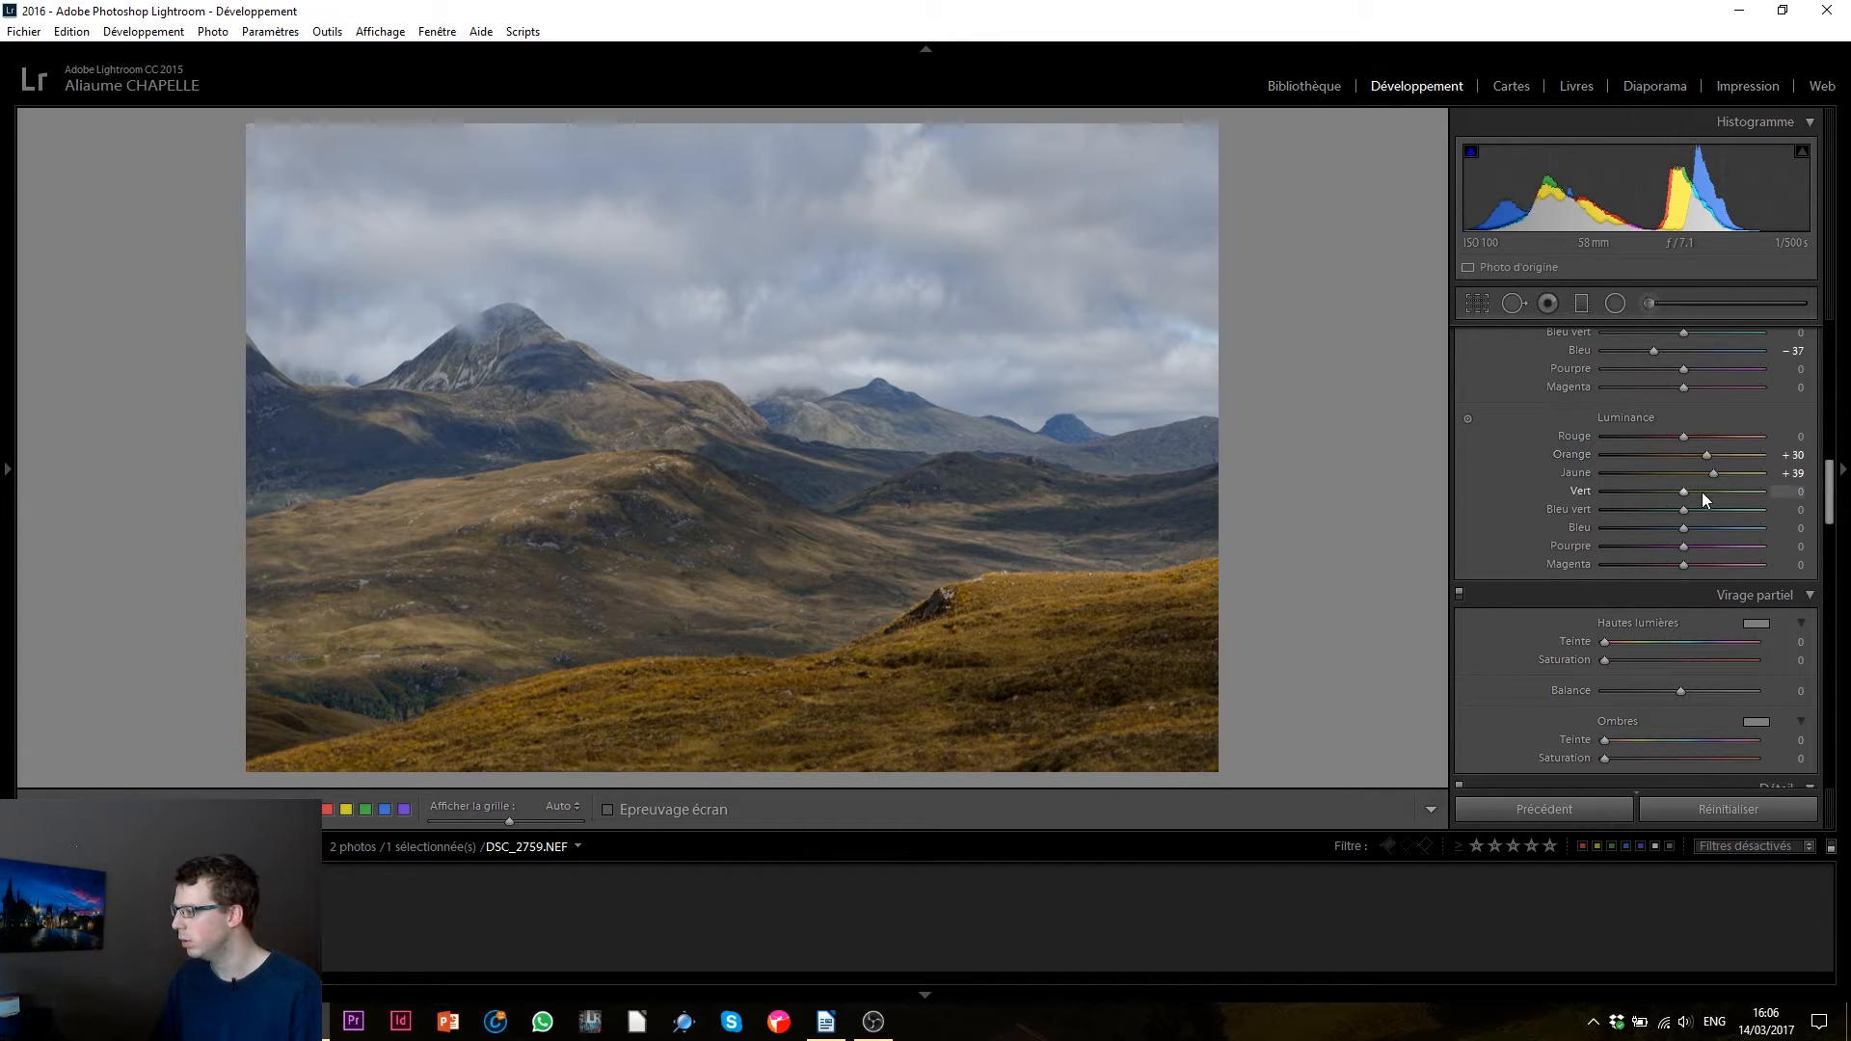
{"action": "left_click_drag", "start_coordinate": [1682, 530], "coordinate": [1587, 540]}
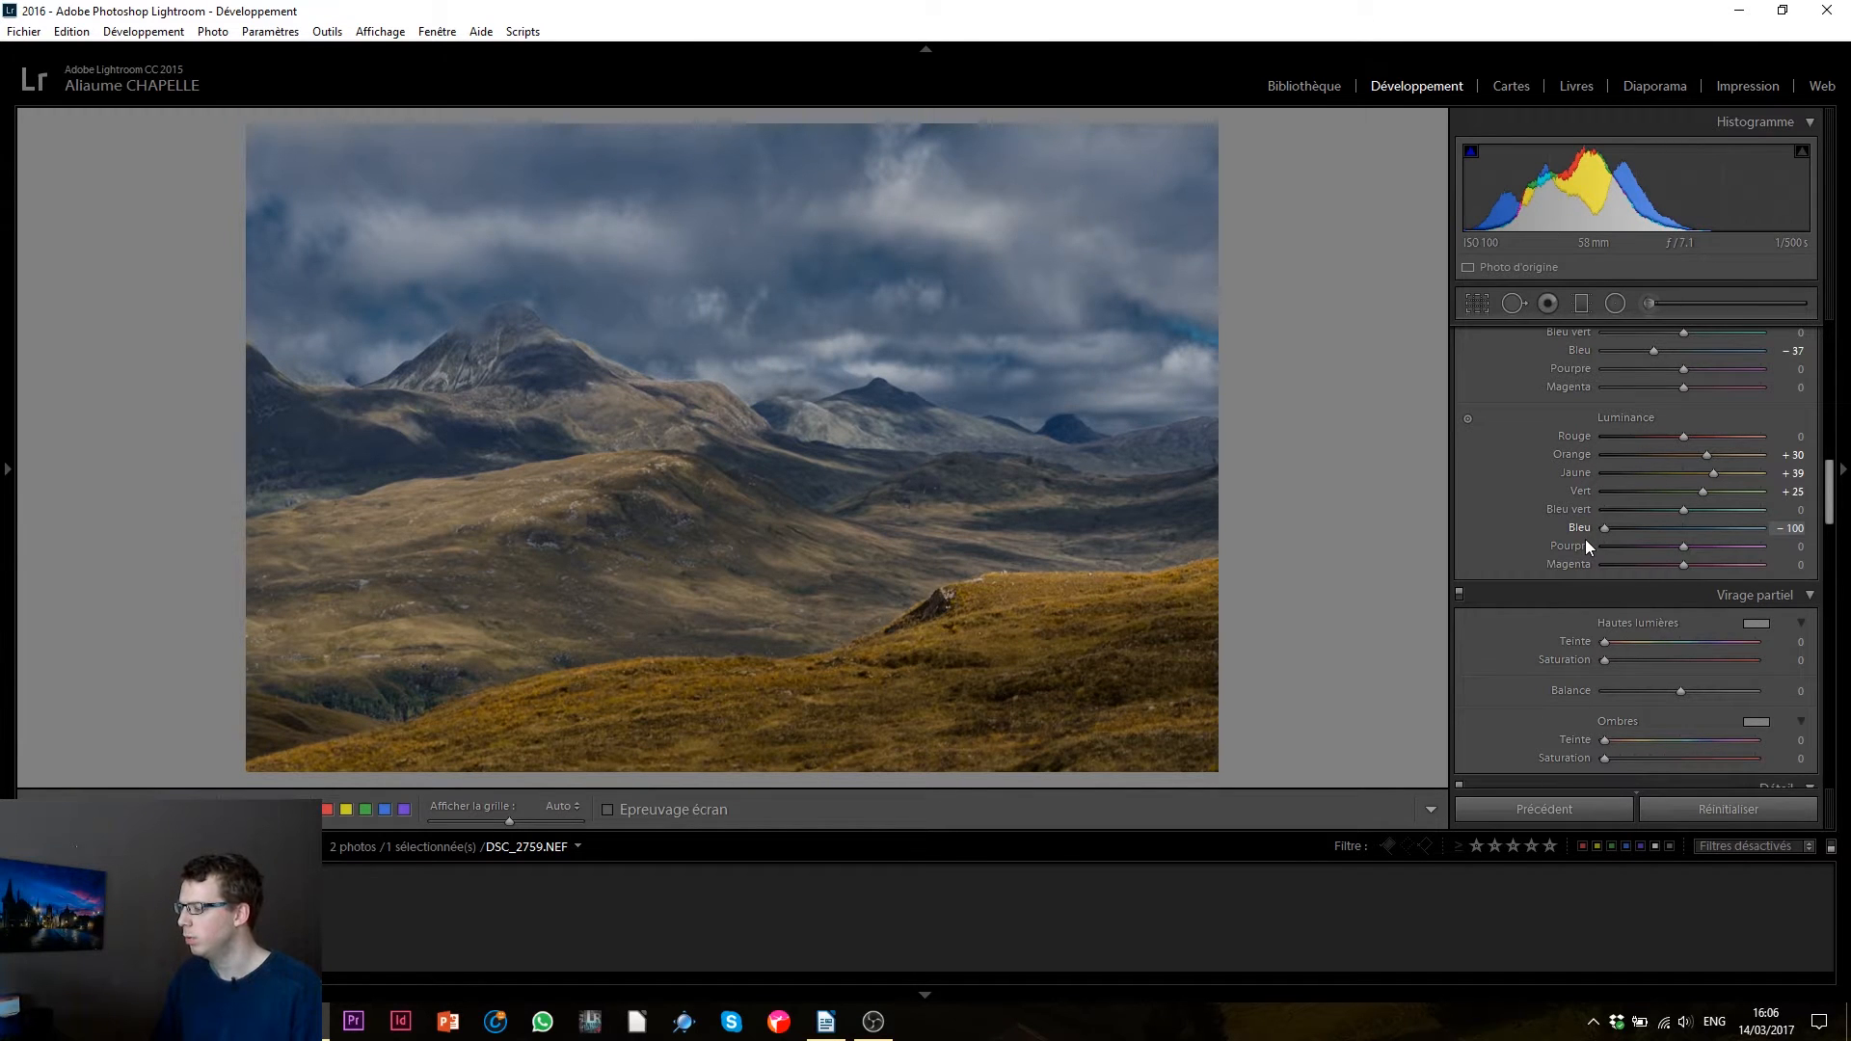
{"action": "left_click_drag", "start_coordinate": [1586, 540], "coordinate": [1668, 538]}
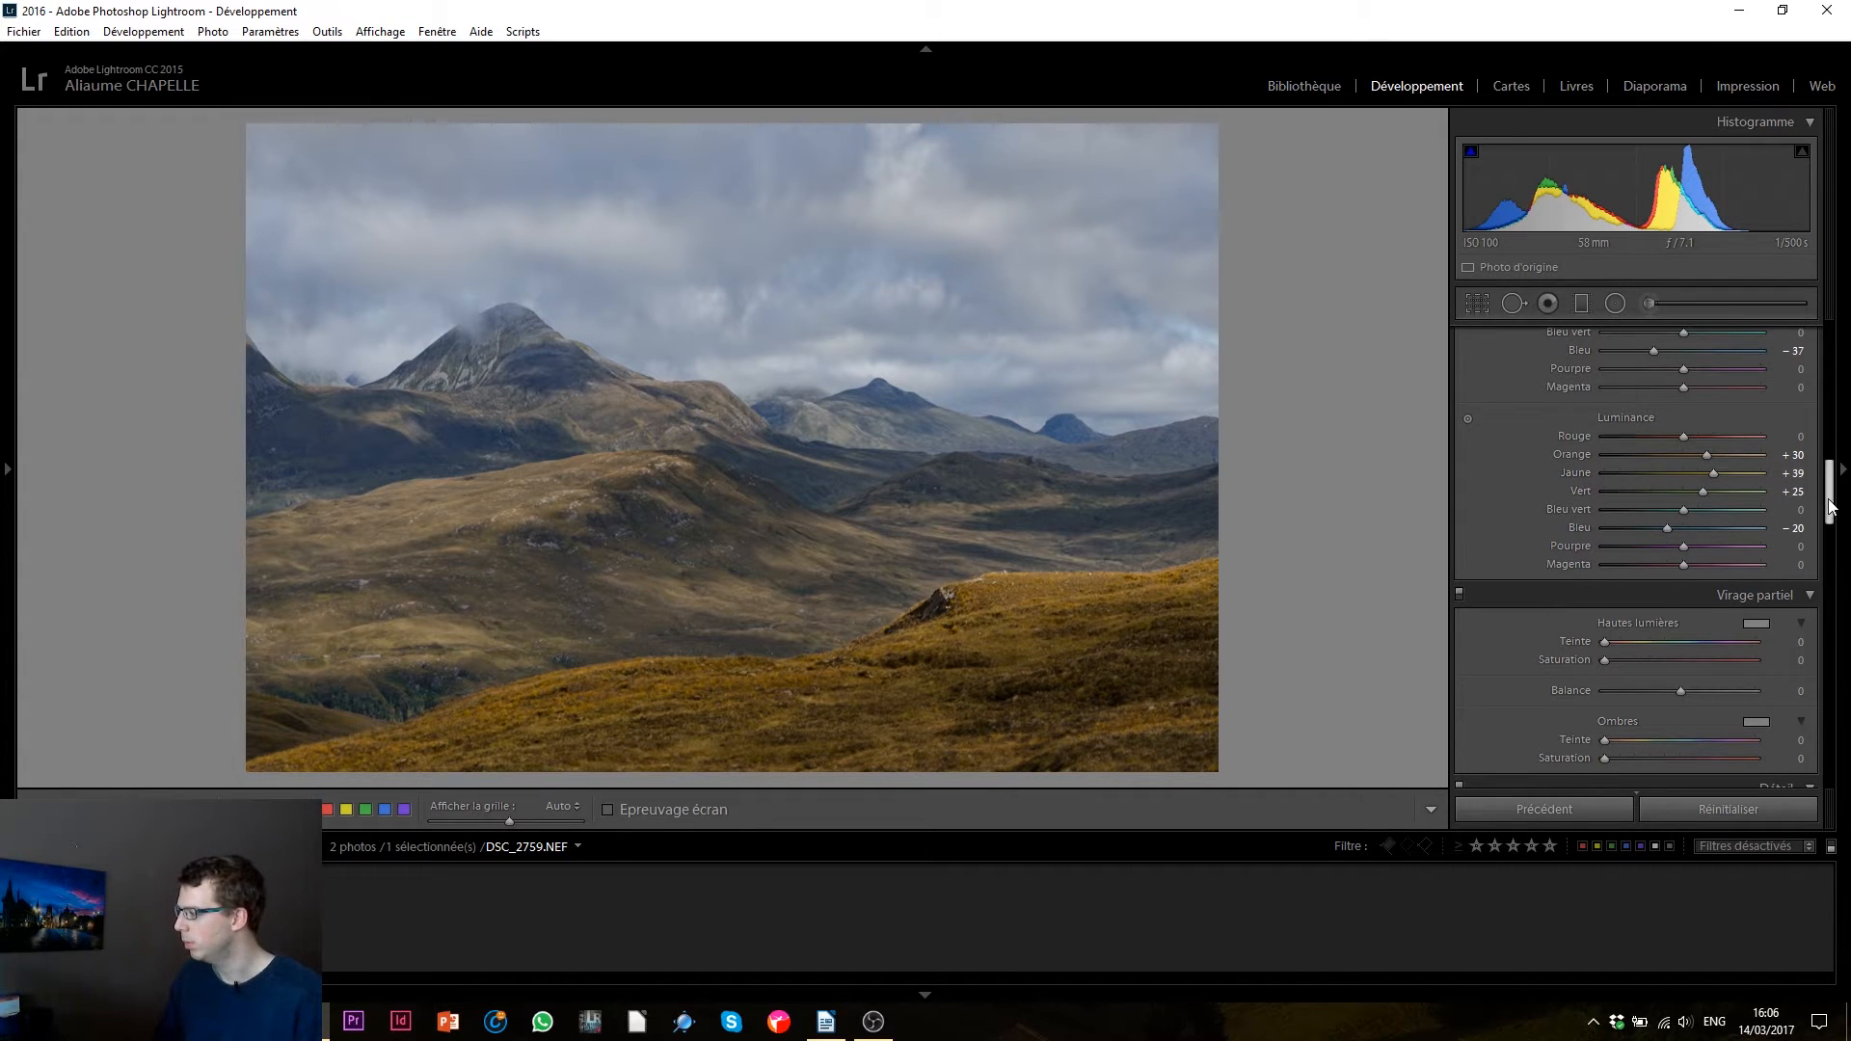
- Add a horizontal graduated filter fading from the sky down over the mountains, with Hautes lumières reset to 0
{"action": "left_click_drag", "start_coordinate": [1831, 507], "coordinate": [1803, 360]}
{"action": "left_click", "coordinate": [1579, 304]}
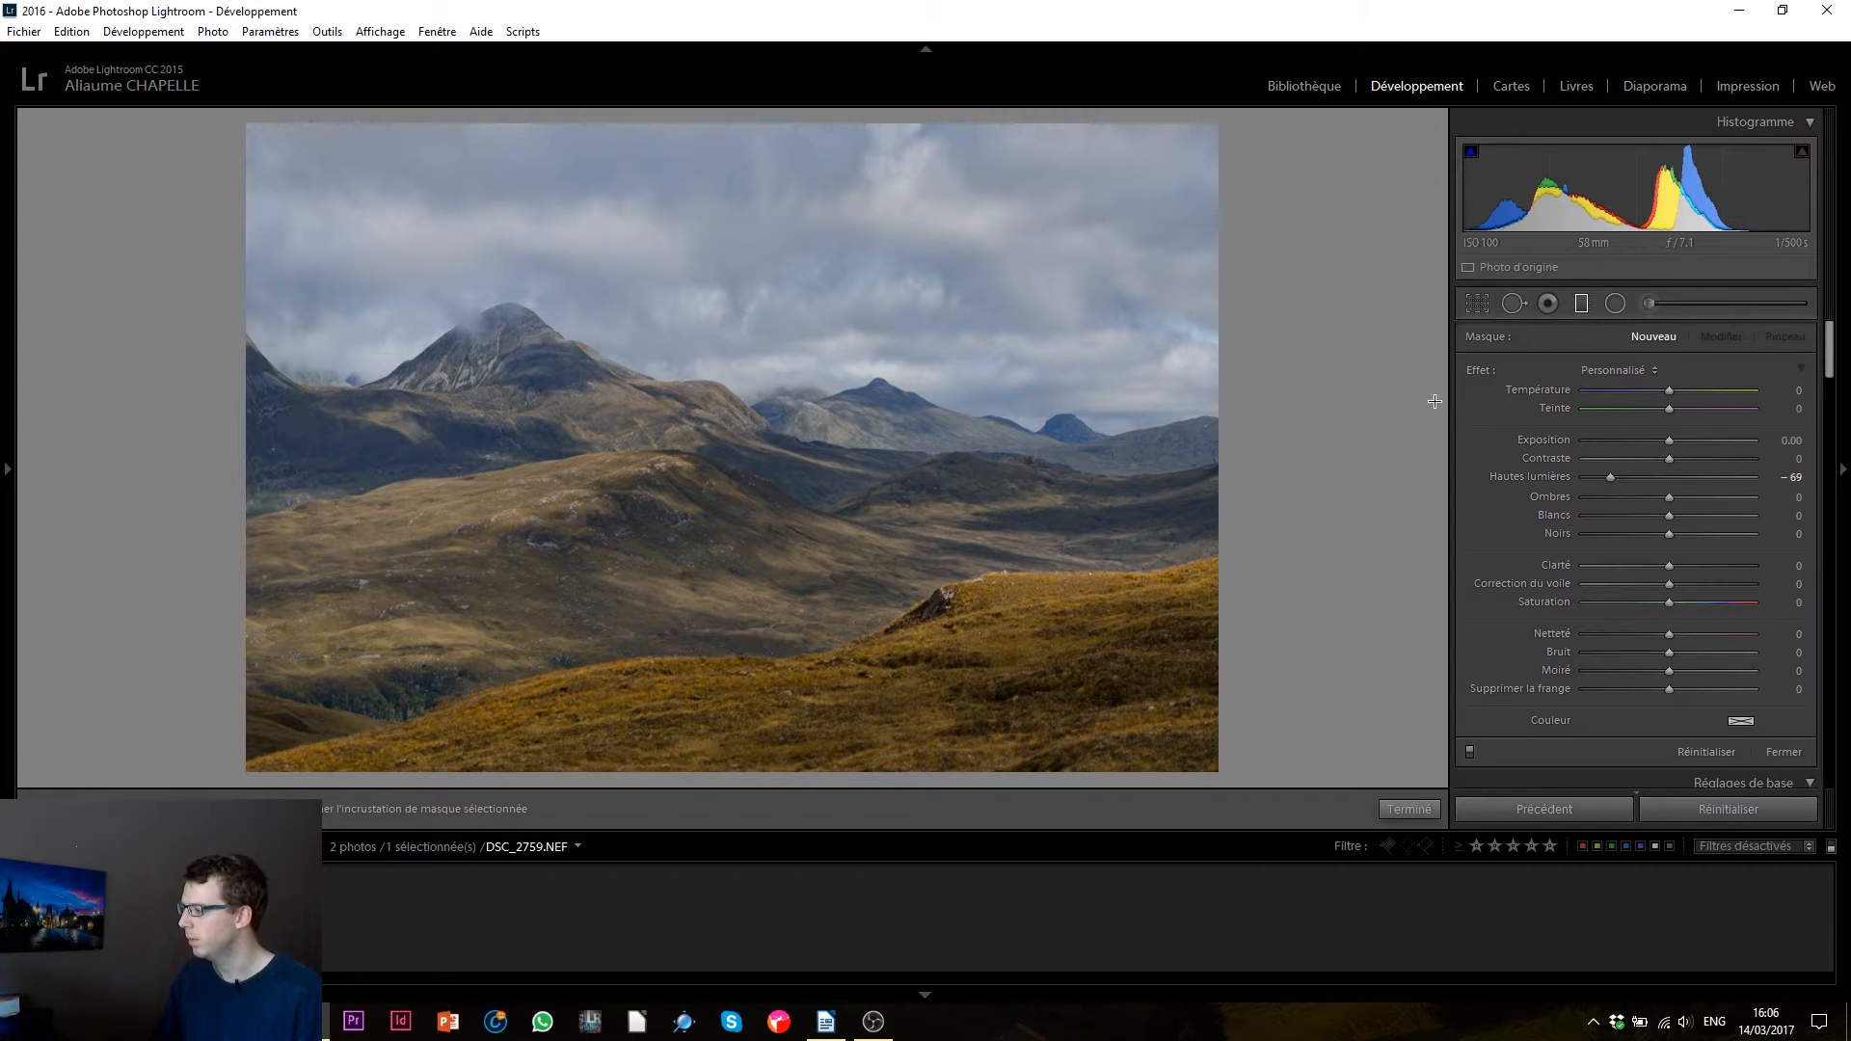
{"action": "key", "text": "shift"}
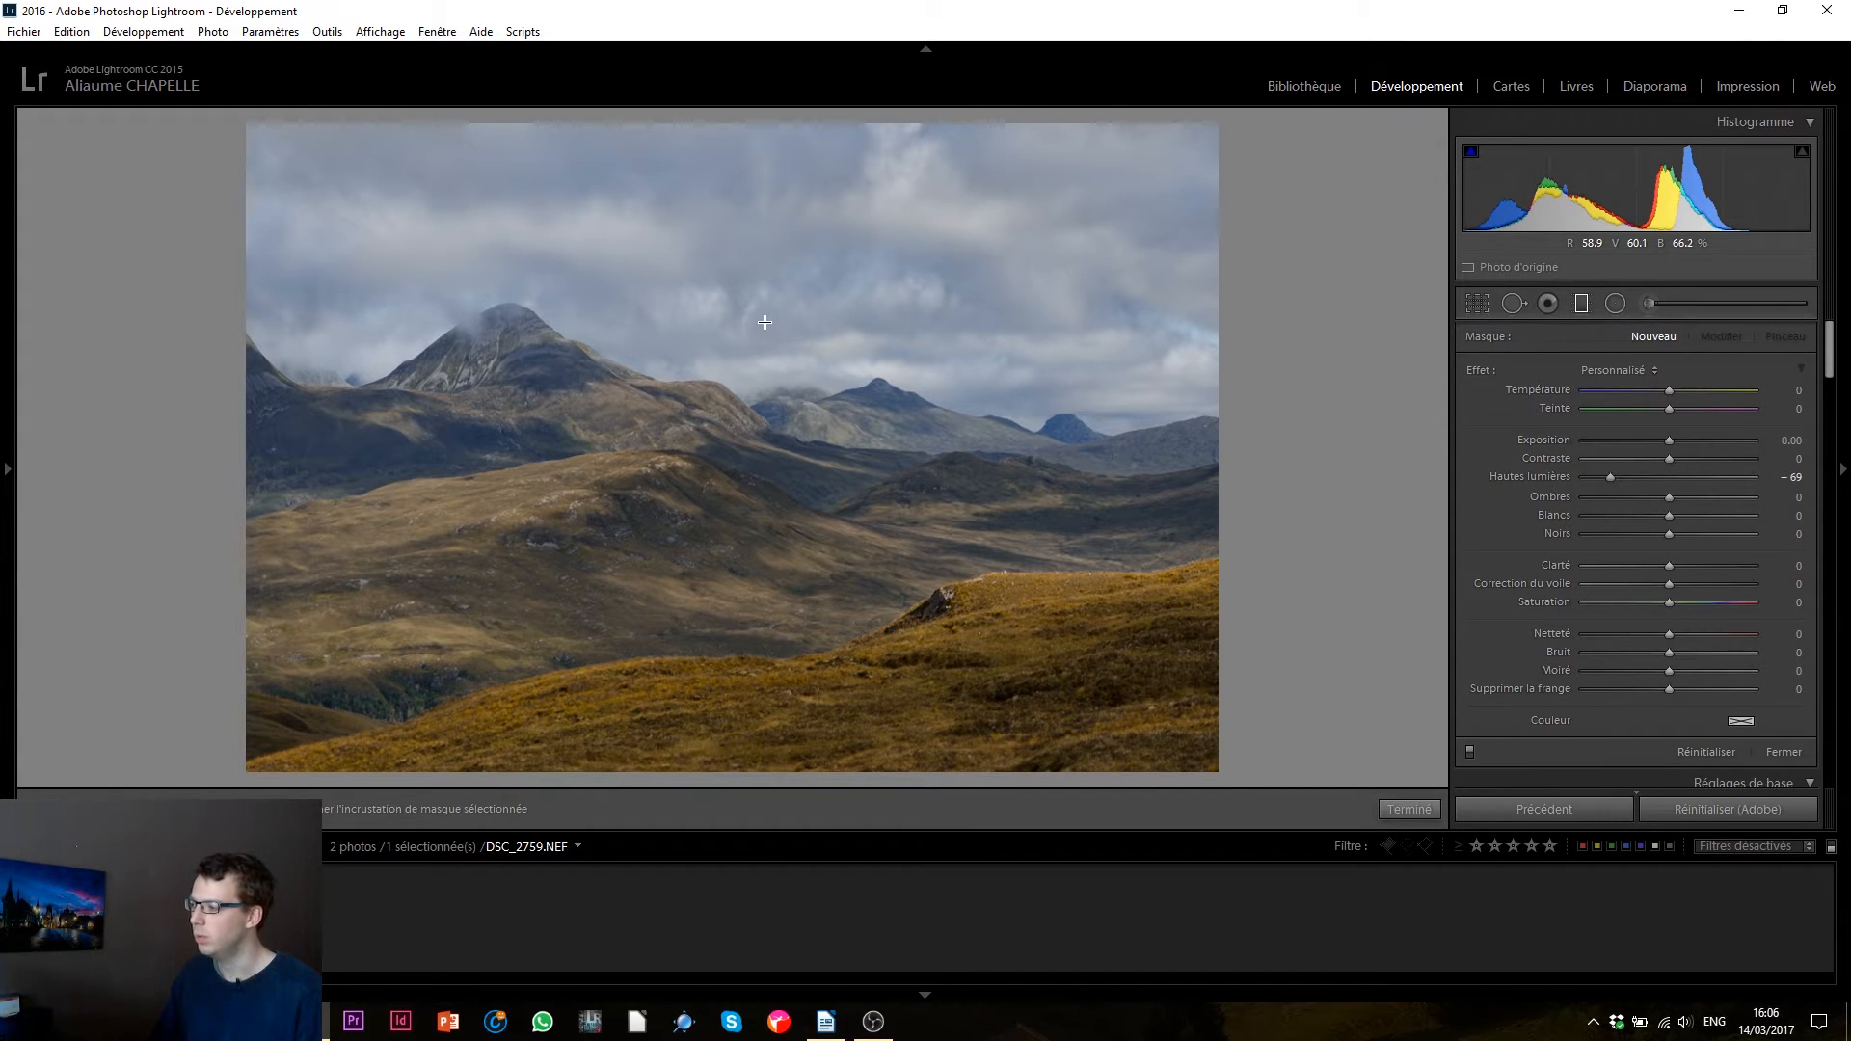
{"action": "left_click_drag", "start_coordinate": [749, 283], "coordinate": [731, 469]}
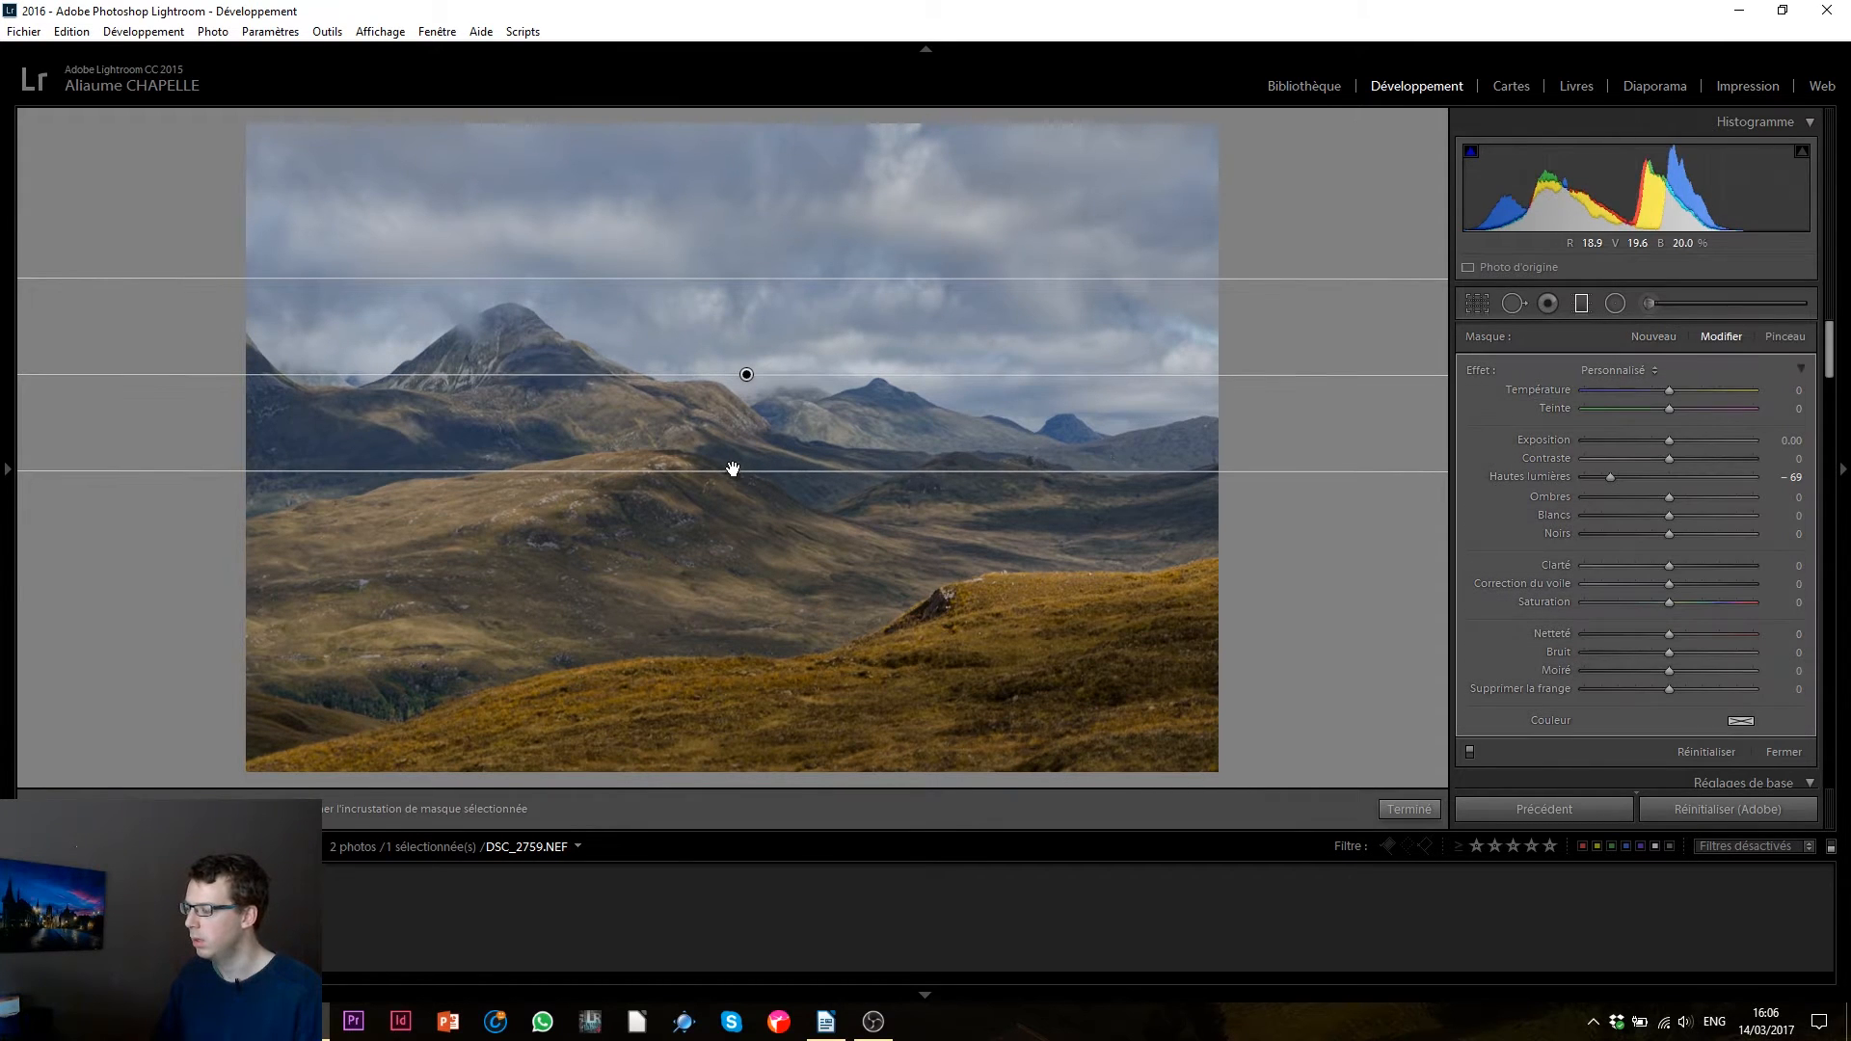
{"action": "double_click", "coordinate": [1548, 477]}
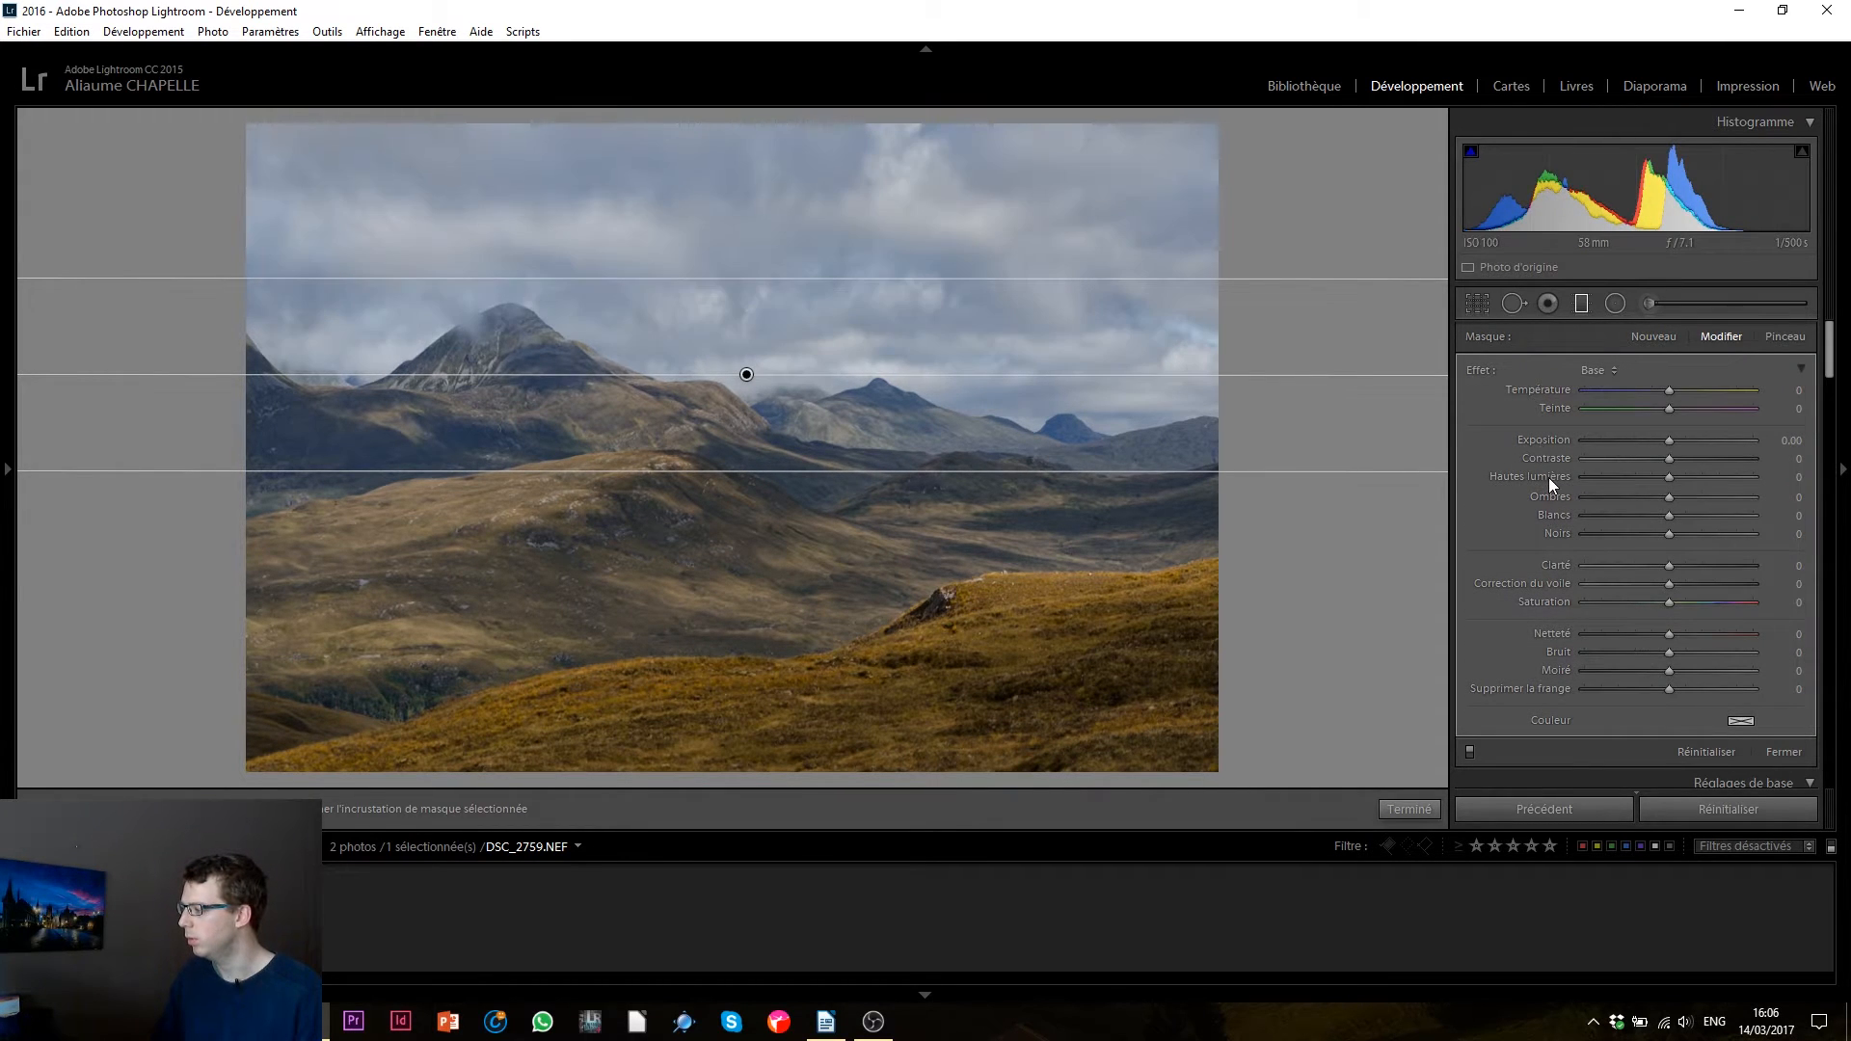
- Set the sky filter's Exposition to -0.77 and tilt it slightly to follow the descending mountain line
{"action": "left_click", "coordinate": [1652, 440]}
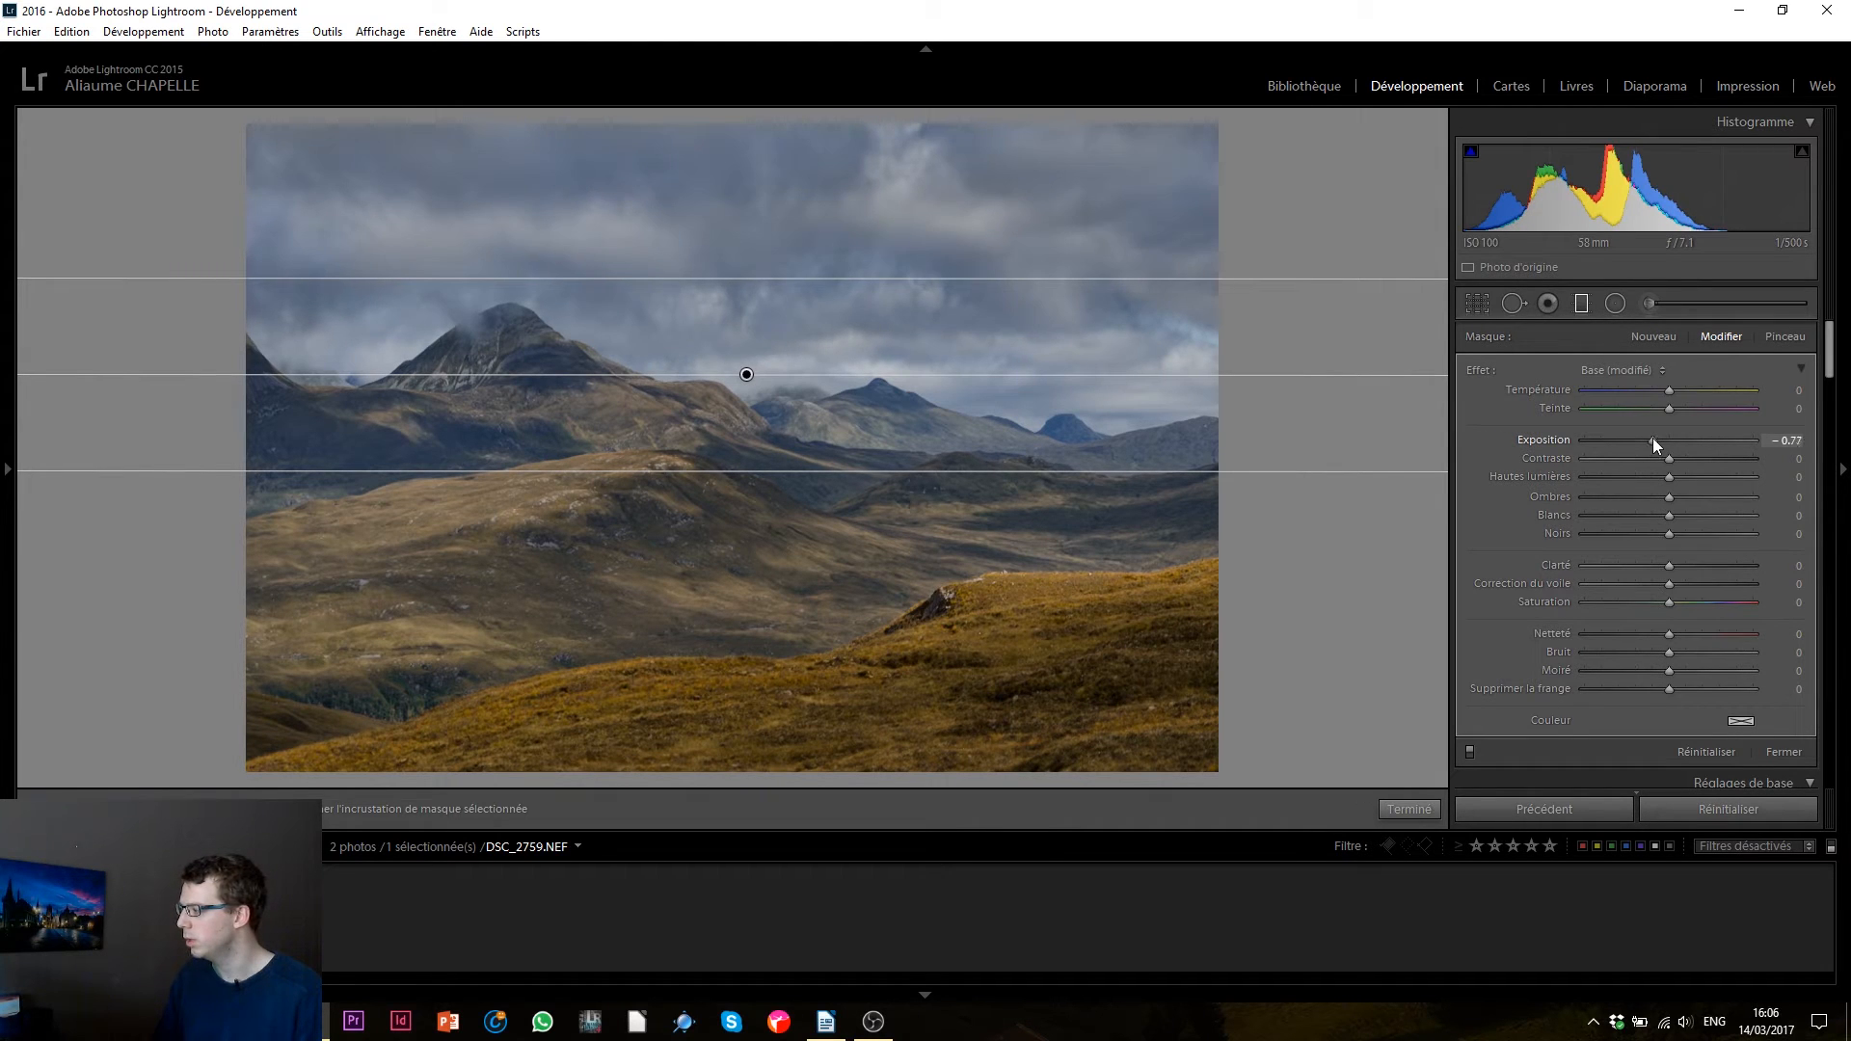
{"action": "left_click_drag", "start_coordinate": [1653, 441], "coordinate": [1651, 440]}
{"action": "left_click_drag", "start_coordinate": [1266, 375], "coordinate": [1266, 403]}
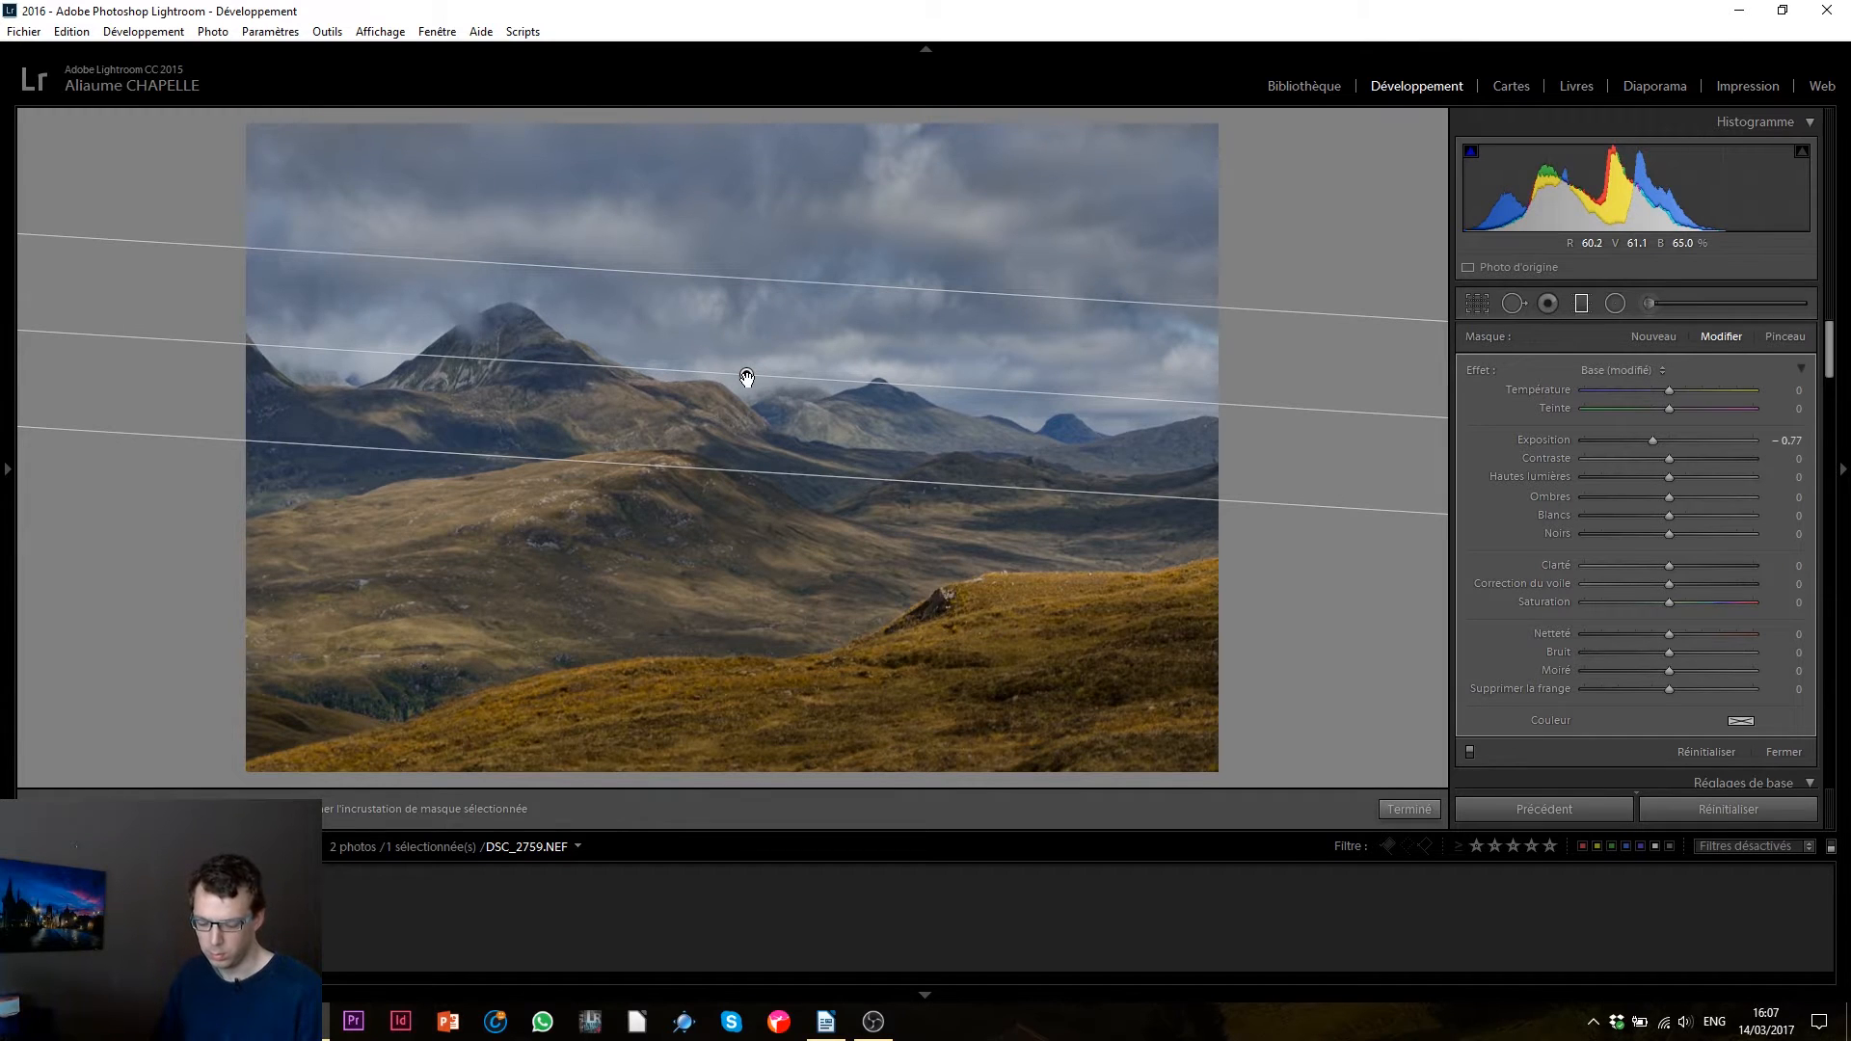
- Duplicate the graduated filter twice higher in the sky, set the topmost copy's Exposition to -0.68, and finish filter editing
{"action": "key", "text": "alt"}
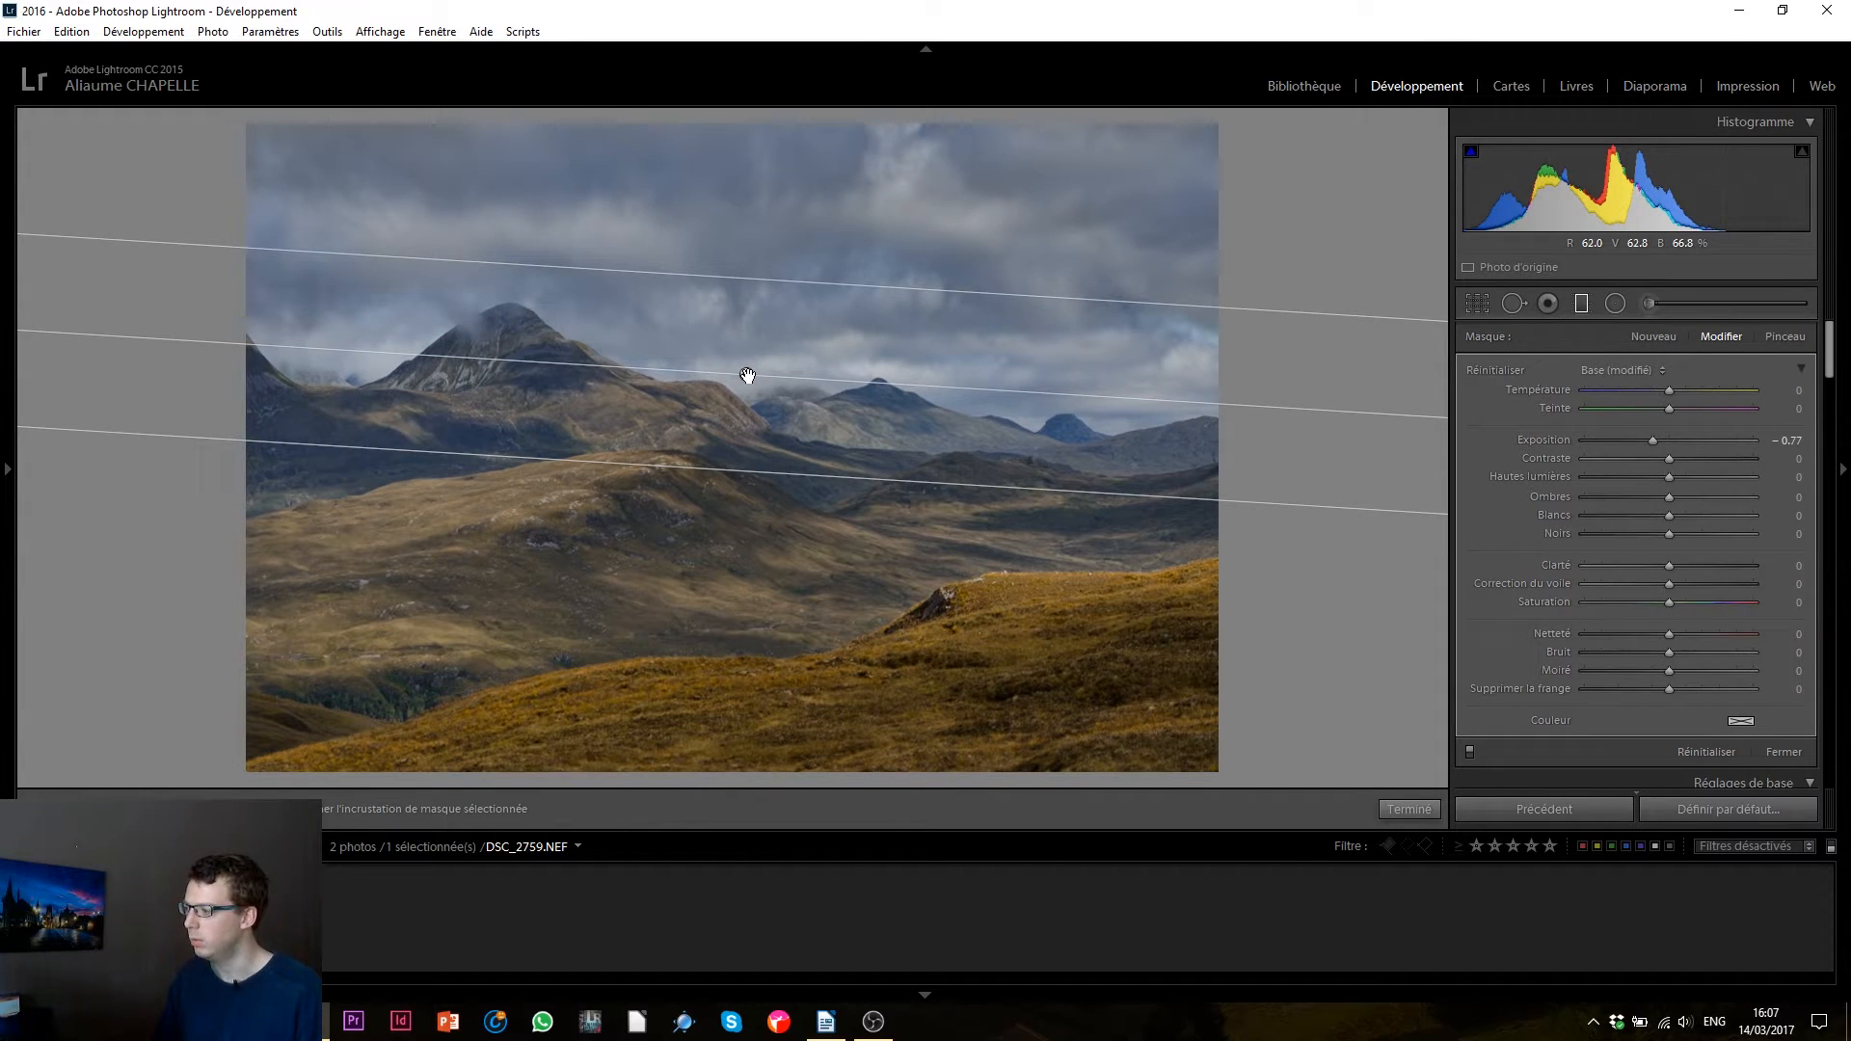
{"action": "left_click_drag", "start_coordinate": [748, 375], "coordinate": [774, 161]}
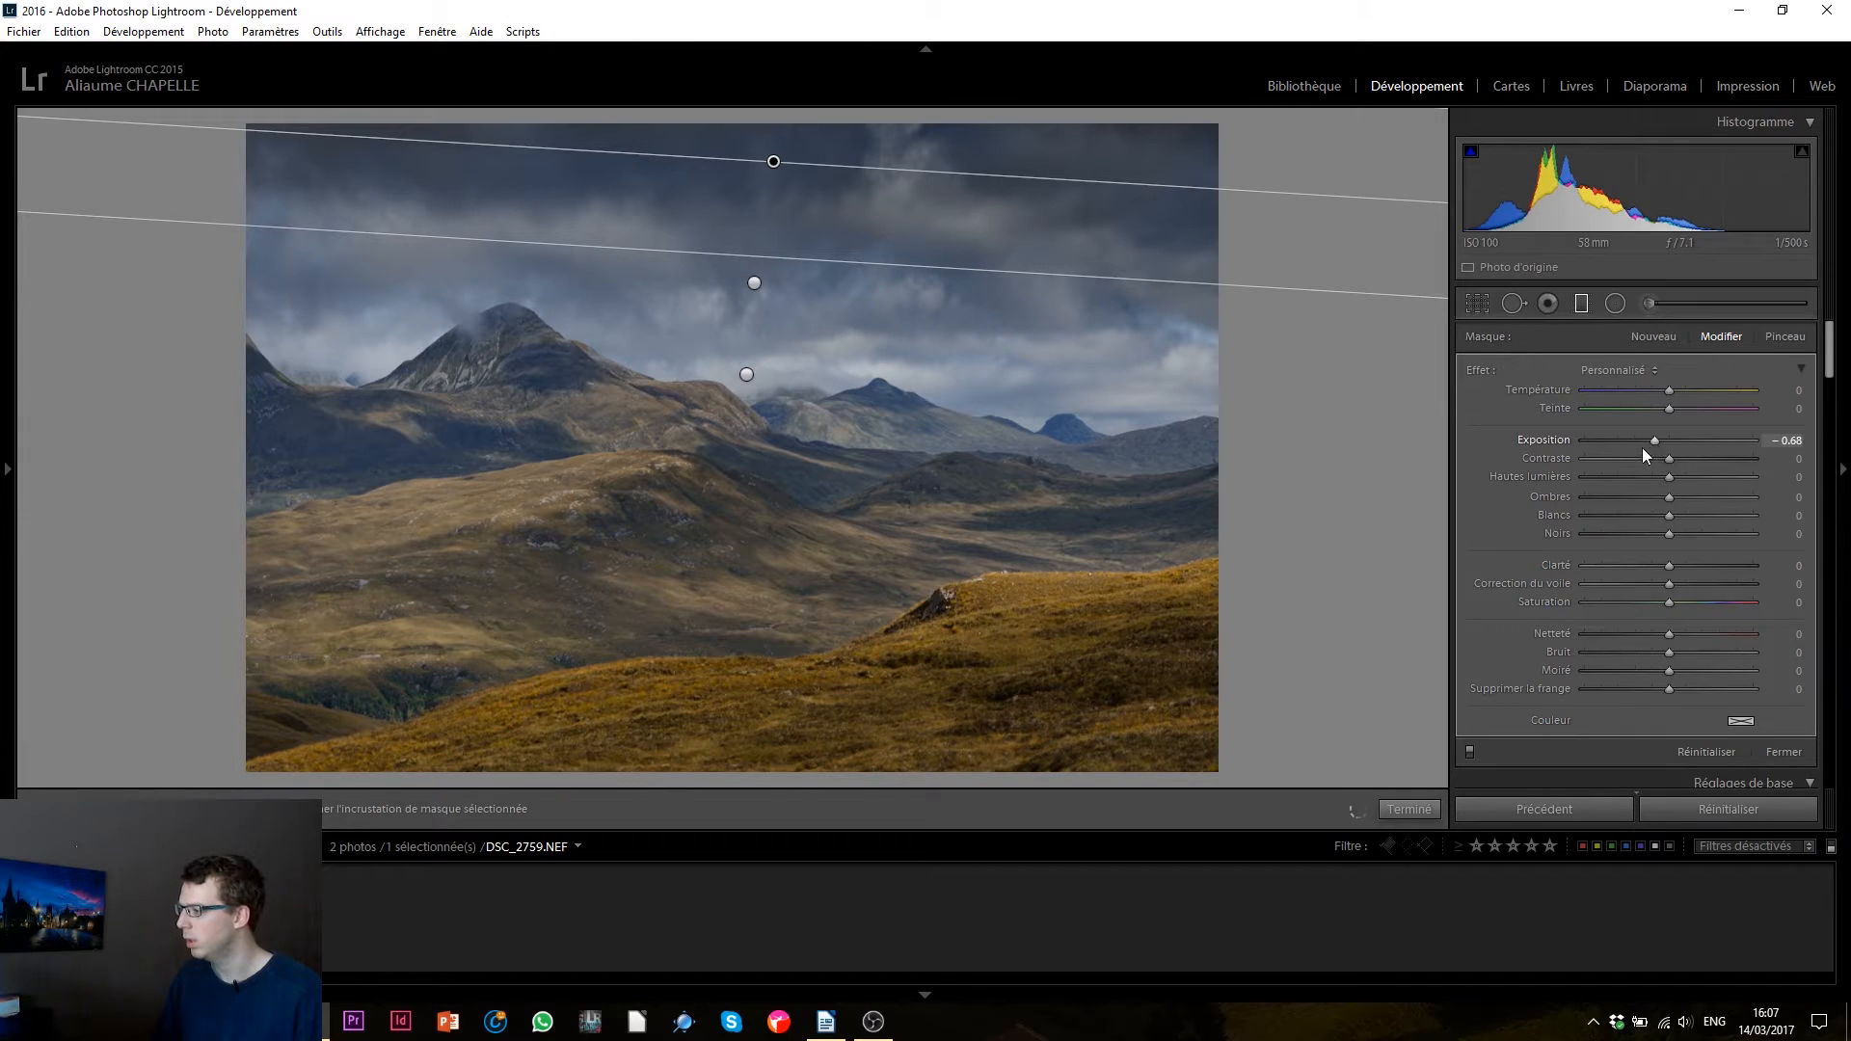
{"action": "left_click", "coordinate": [1415, 809]}
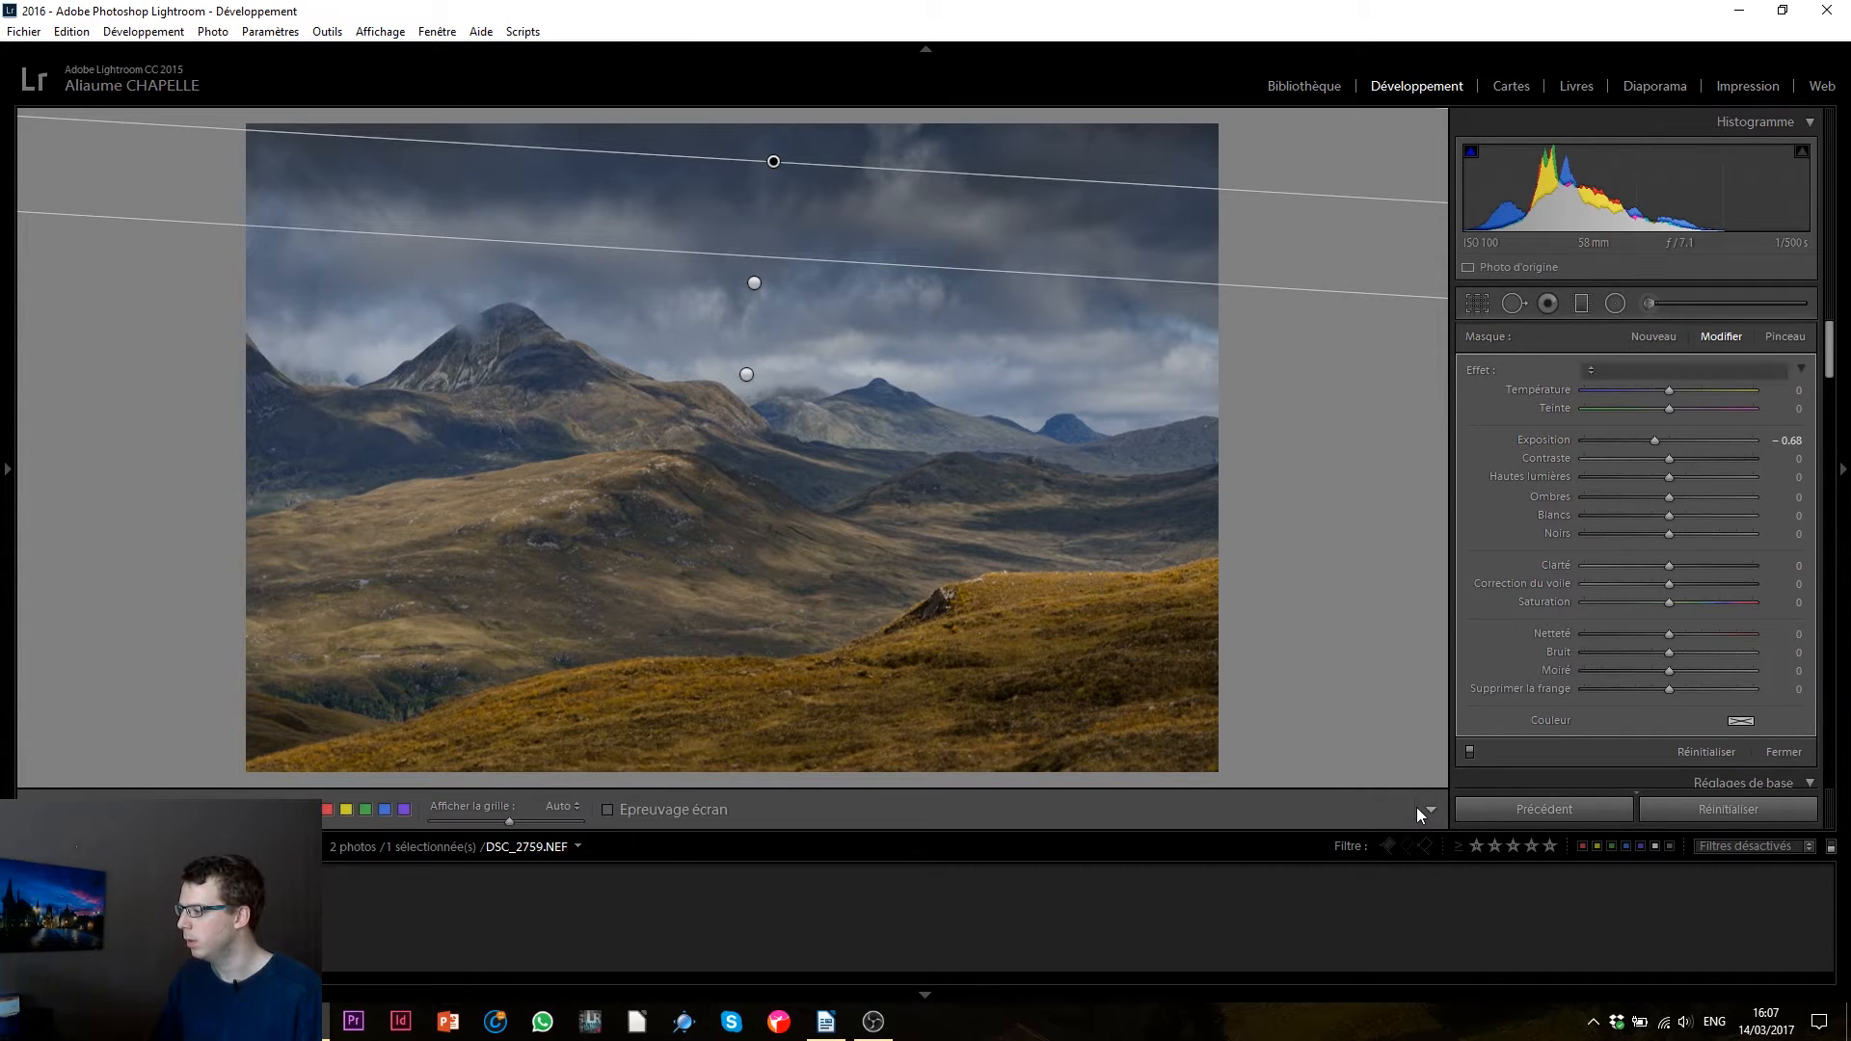
- Set Hautes lumières to -100 and Ombres to +52 in the basic adjustments
{"action": "left_click_drag", "start_coordinate": [1681, 544], "coordinate": [1594, 548]}
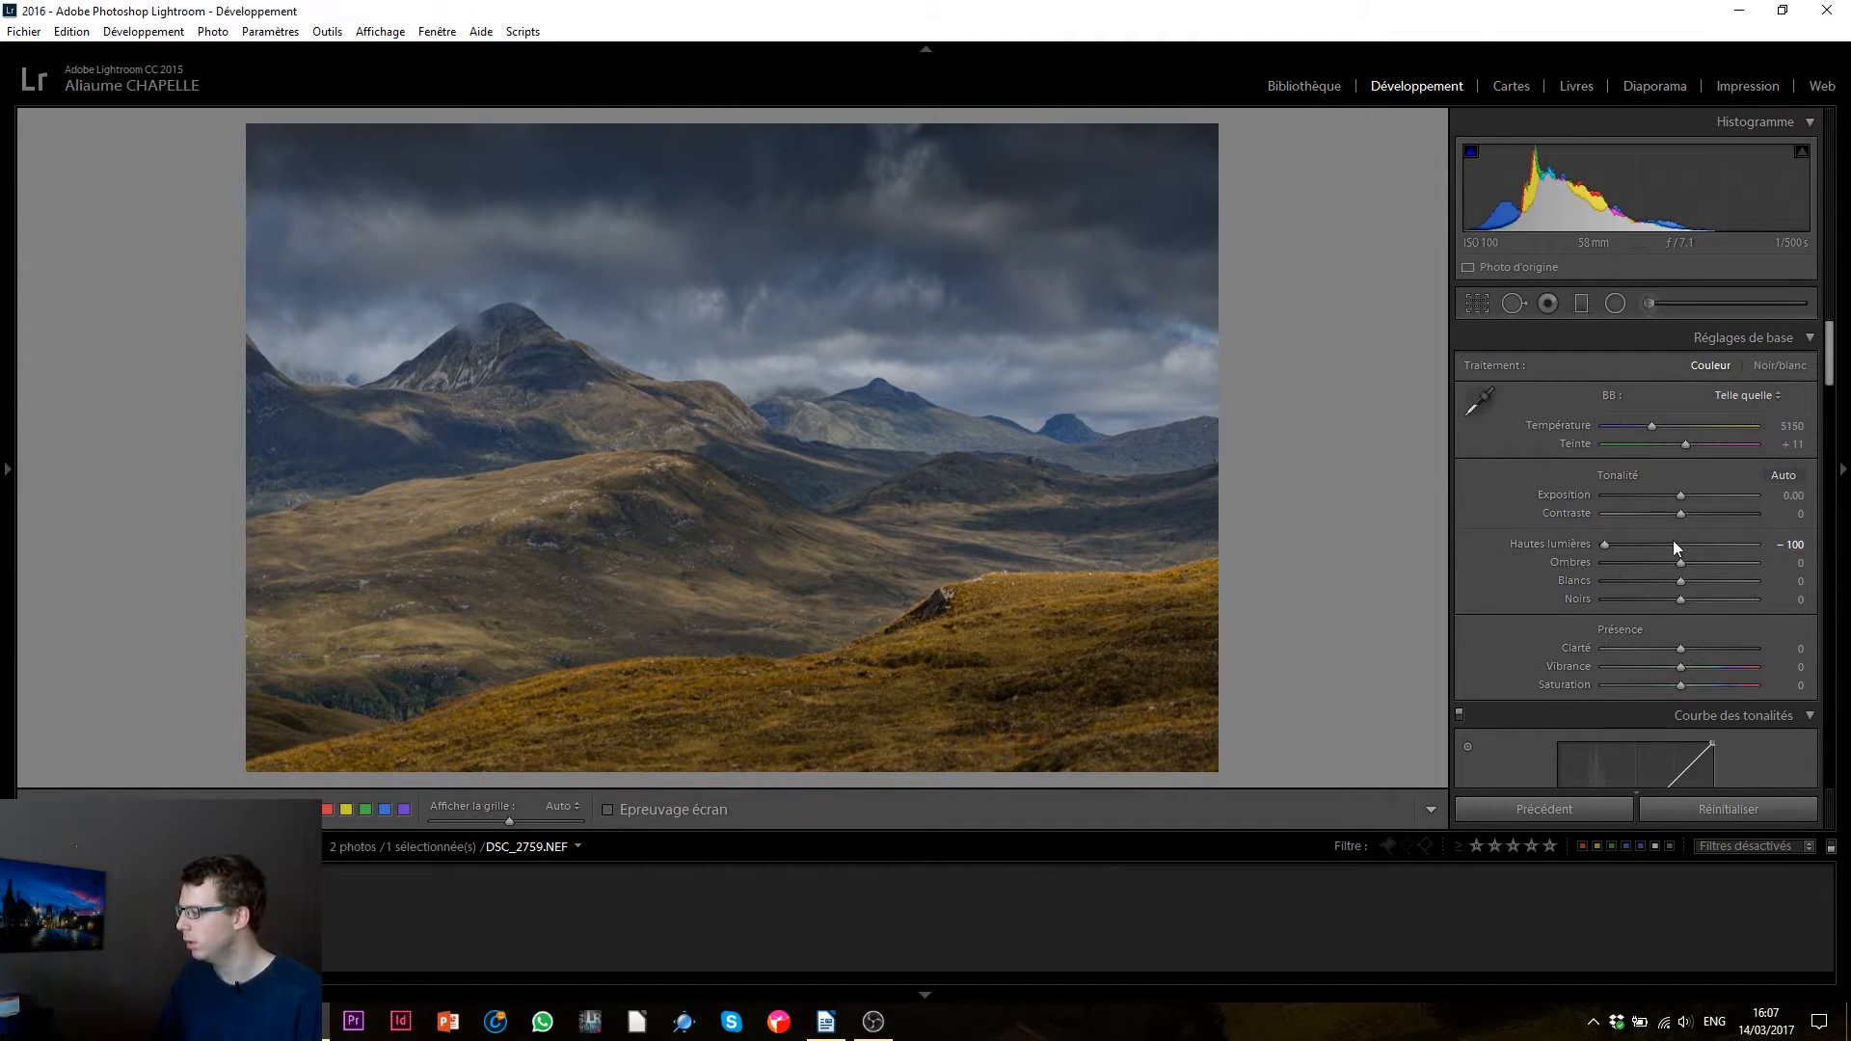
{"action": "left_click", "coordinate": [1722, 563]}
{"action": "left_click_drag", "start_coordinate": [1728, 562], "coordinate": [1724, 561]}
{"action": "right_click", "coordinate": [216, 740]}
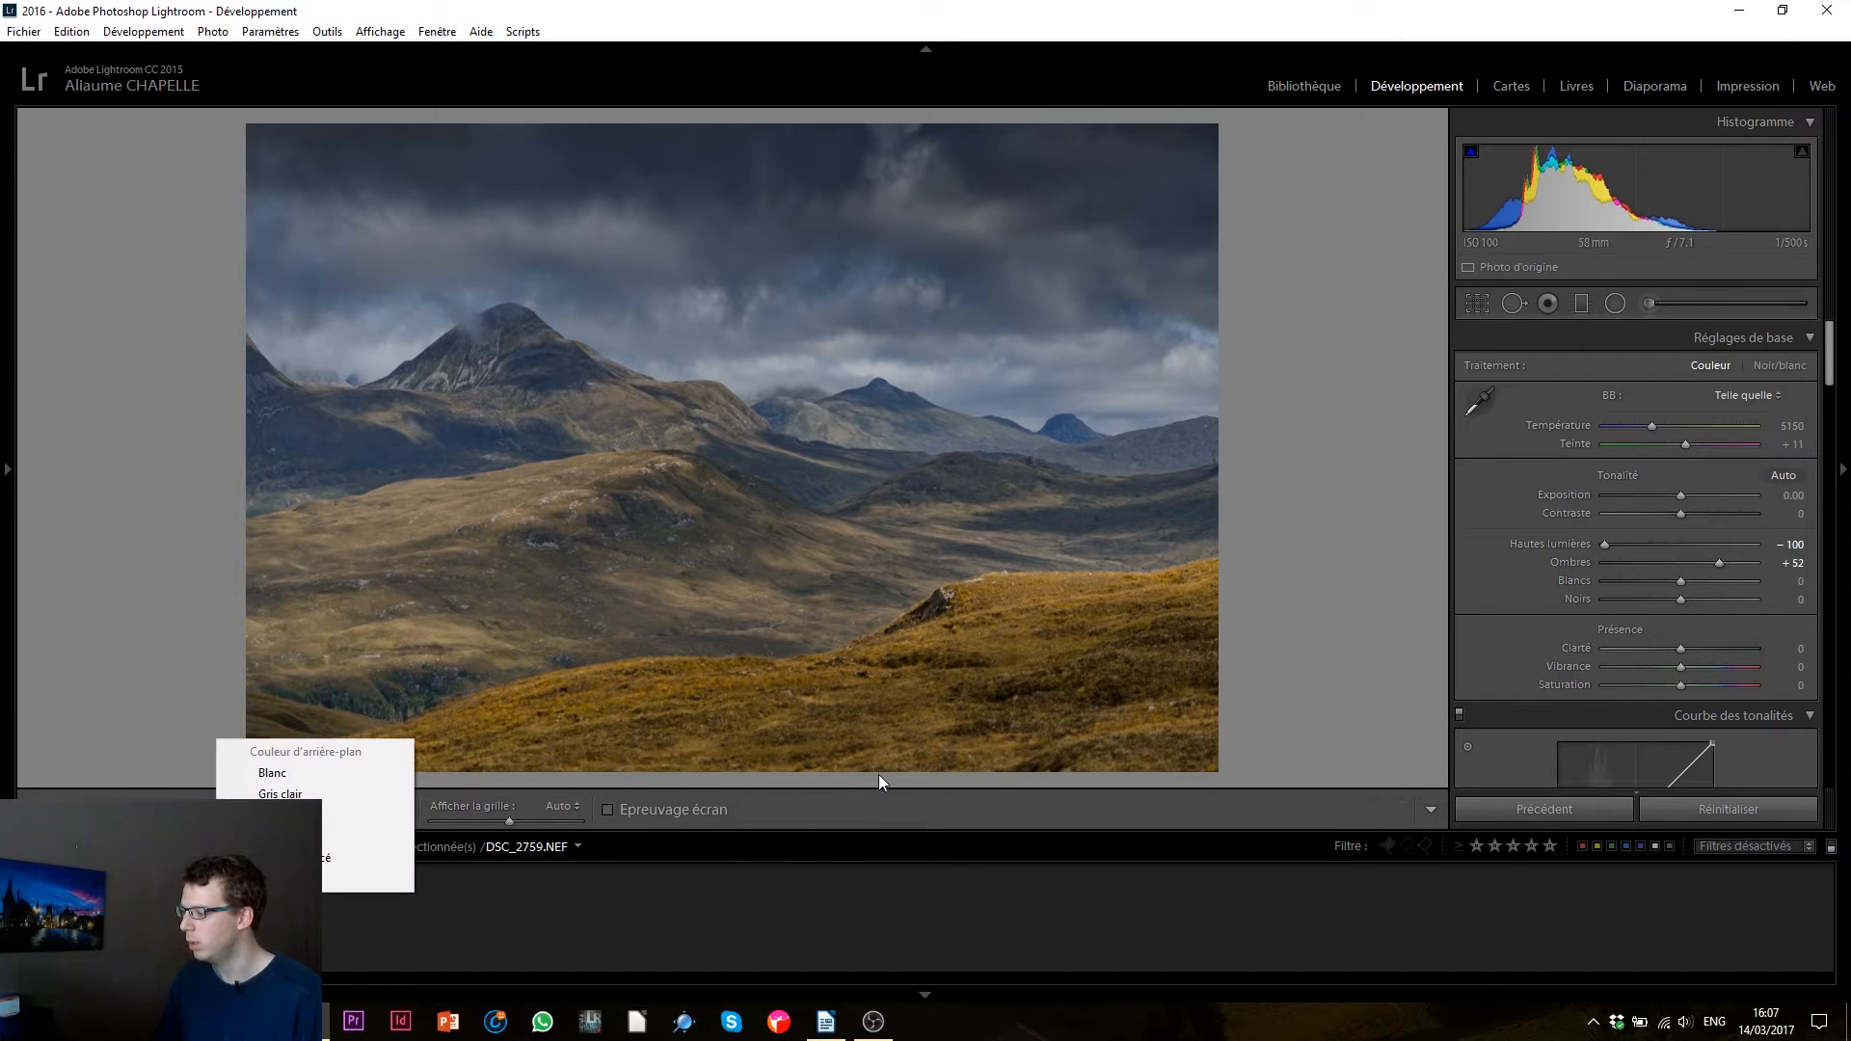
{"action": "left_click", "coordinate": [1327, 653]}
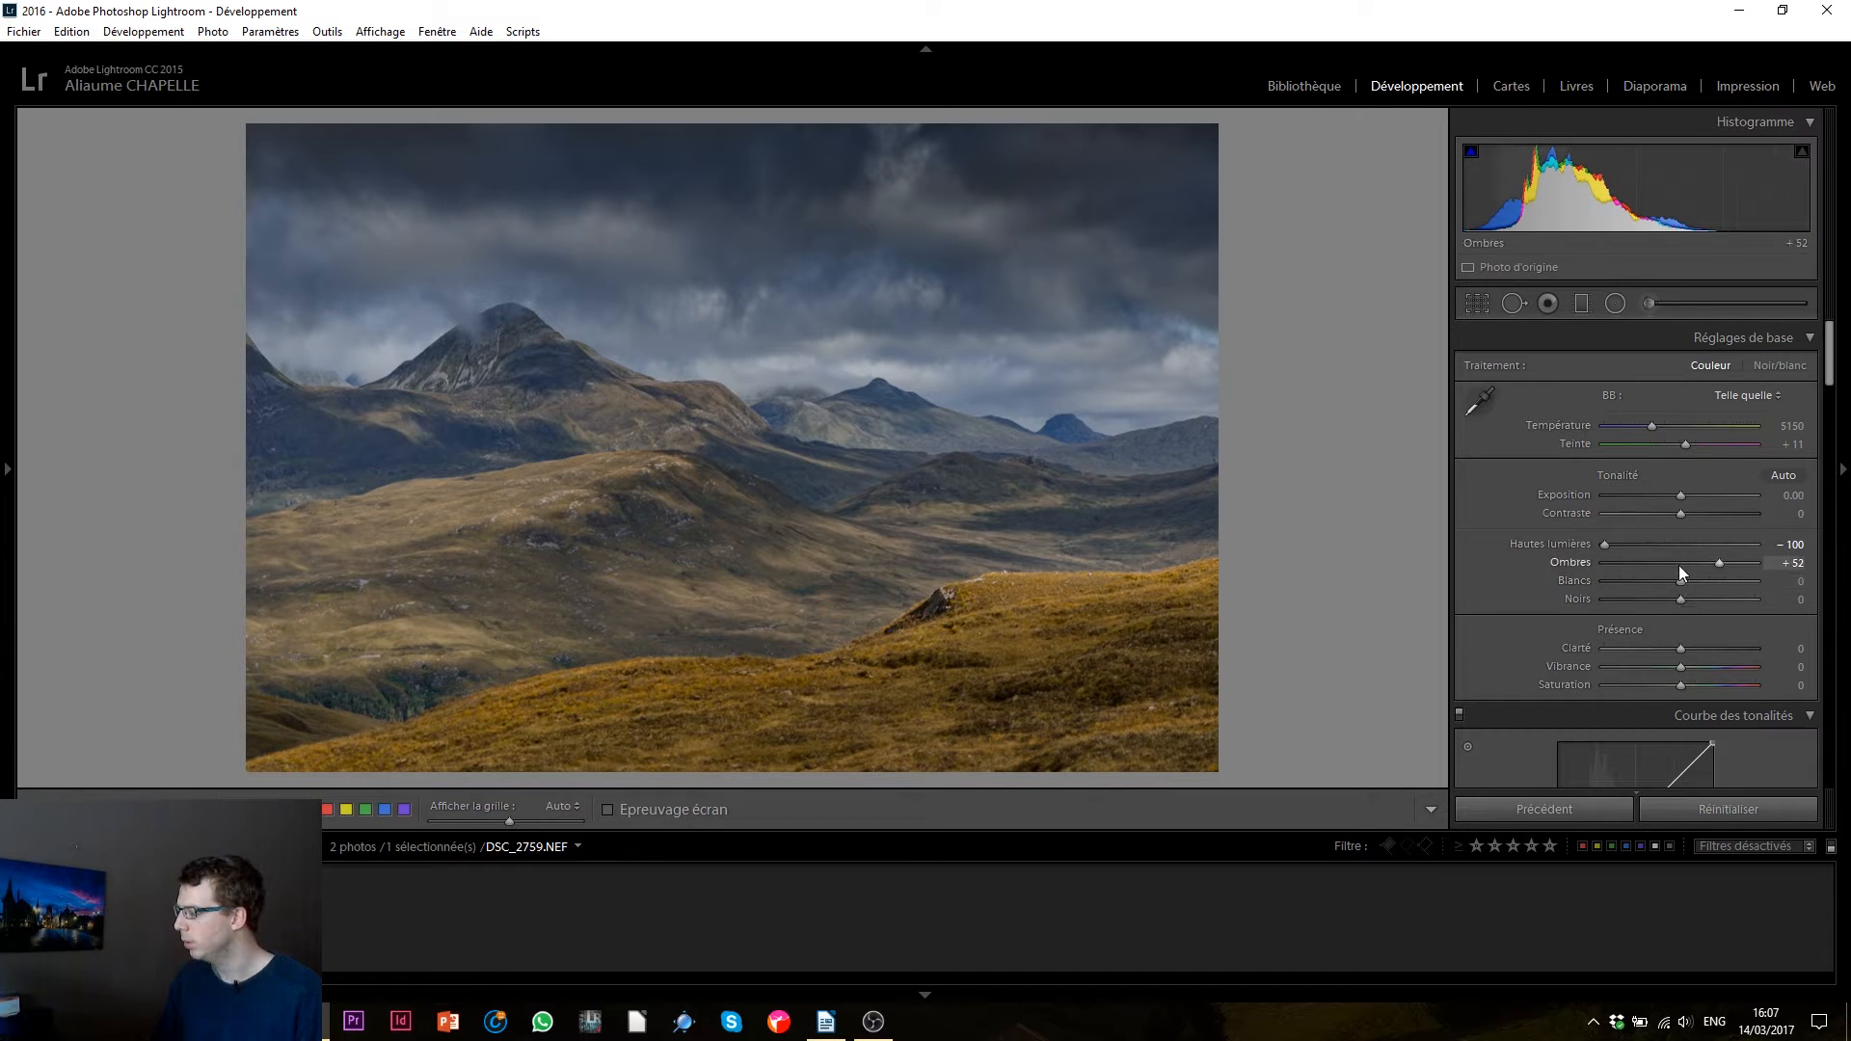
- Set Blancs to +61, Noirs to -41 and Clarté to -17 in the basic adjustments
{"action": "left_click_drag", "start_coordinate": [1681, 580], "coordinate": [1740, 582]}
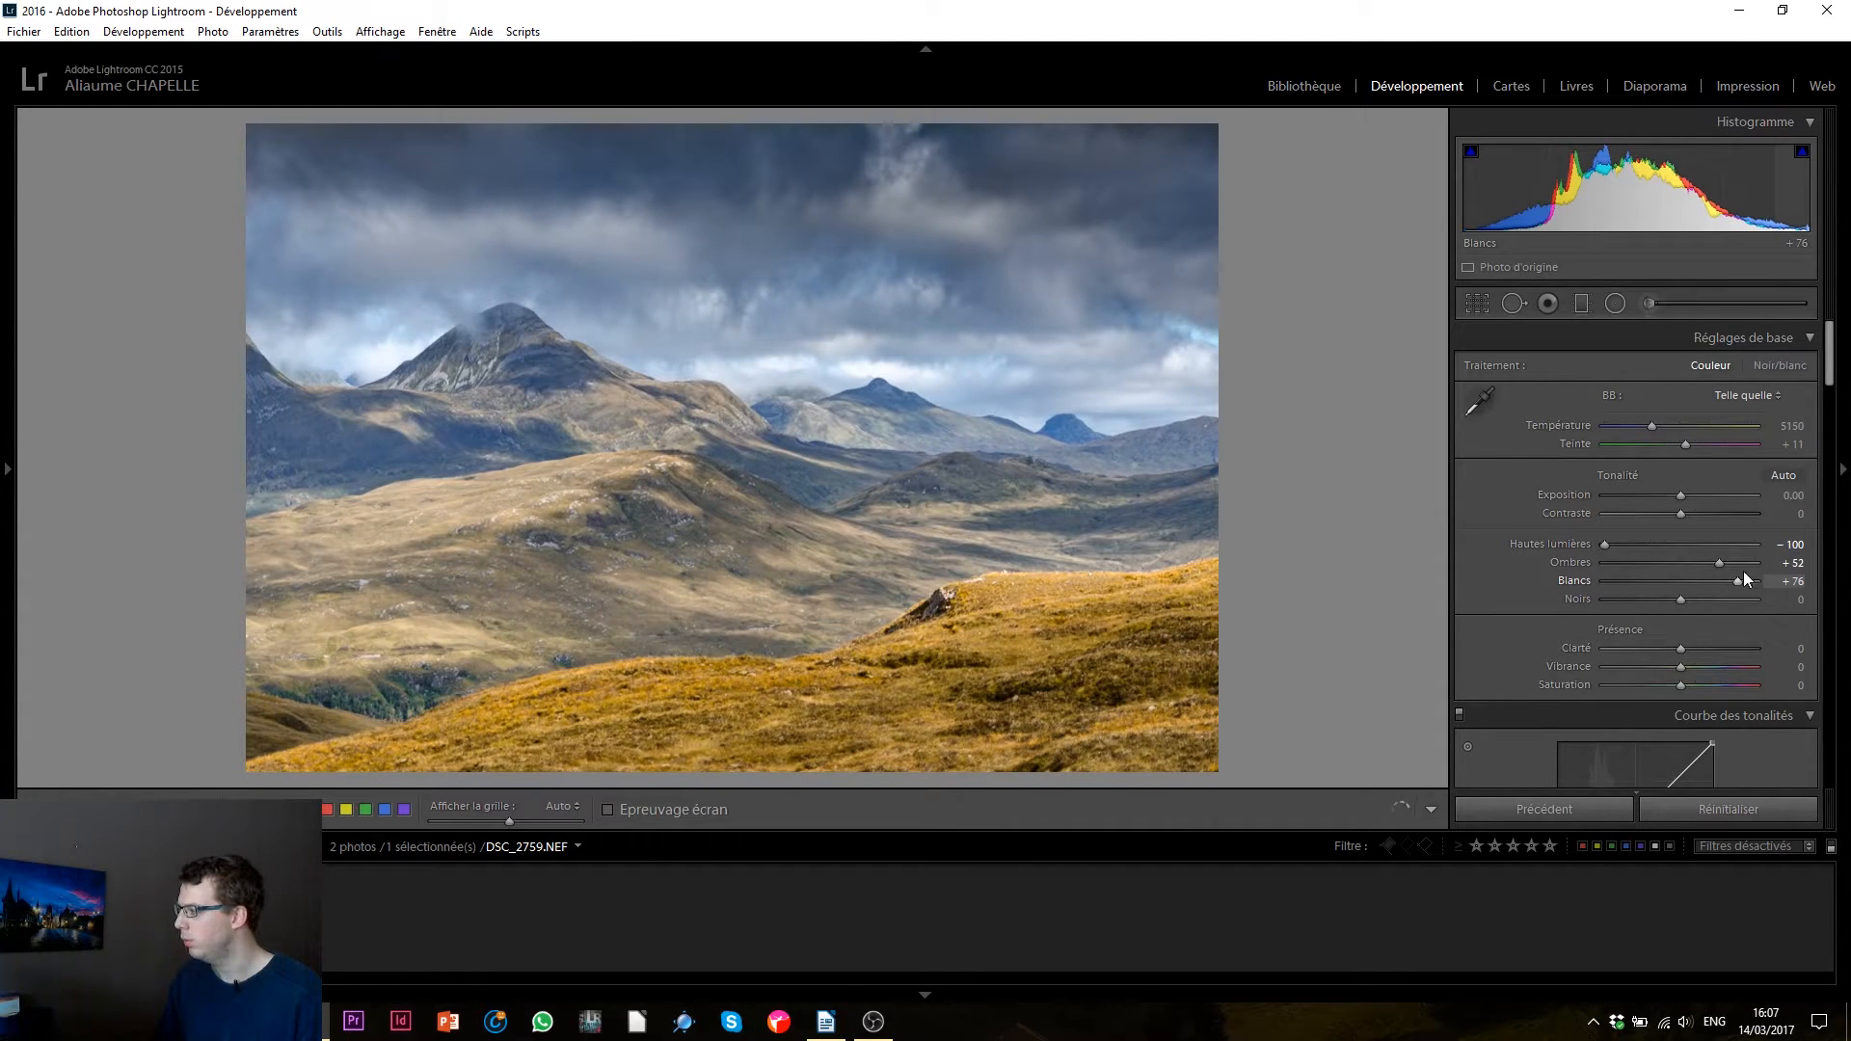
{"action": "left_click_drag", "start_coordinate": [1738, 583], "coordinate": [1645, 599]}
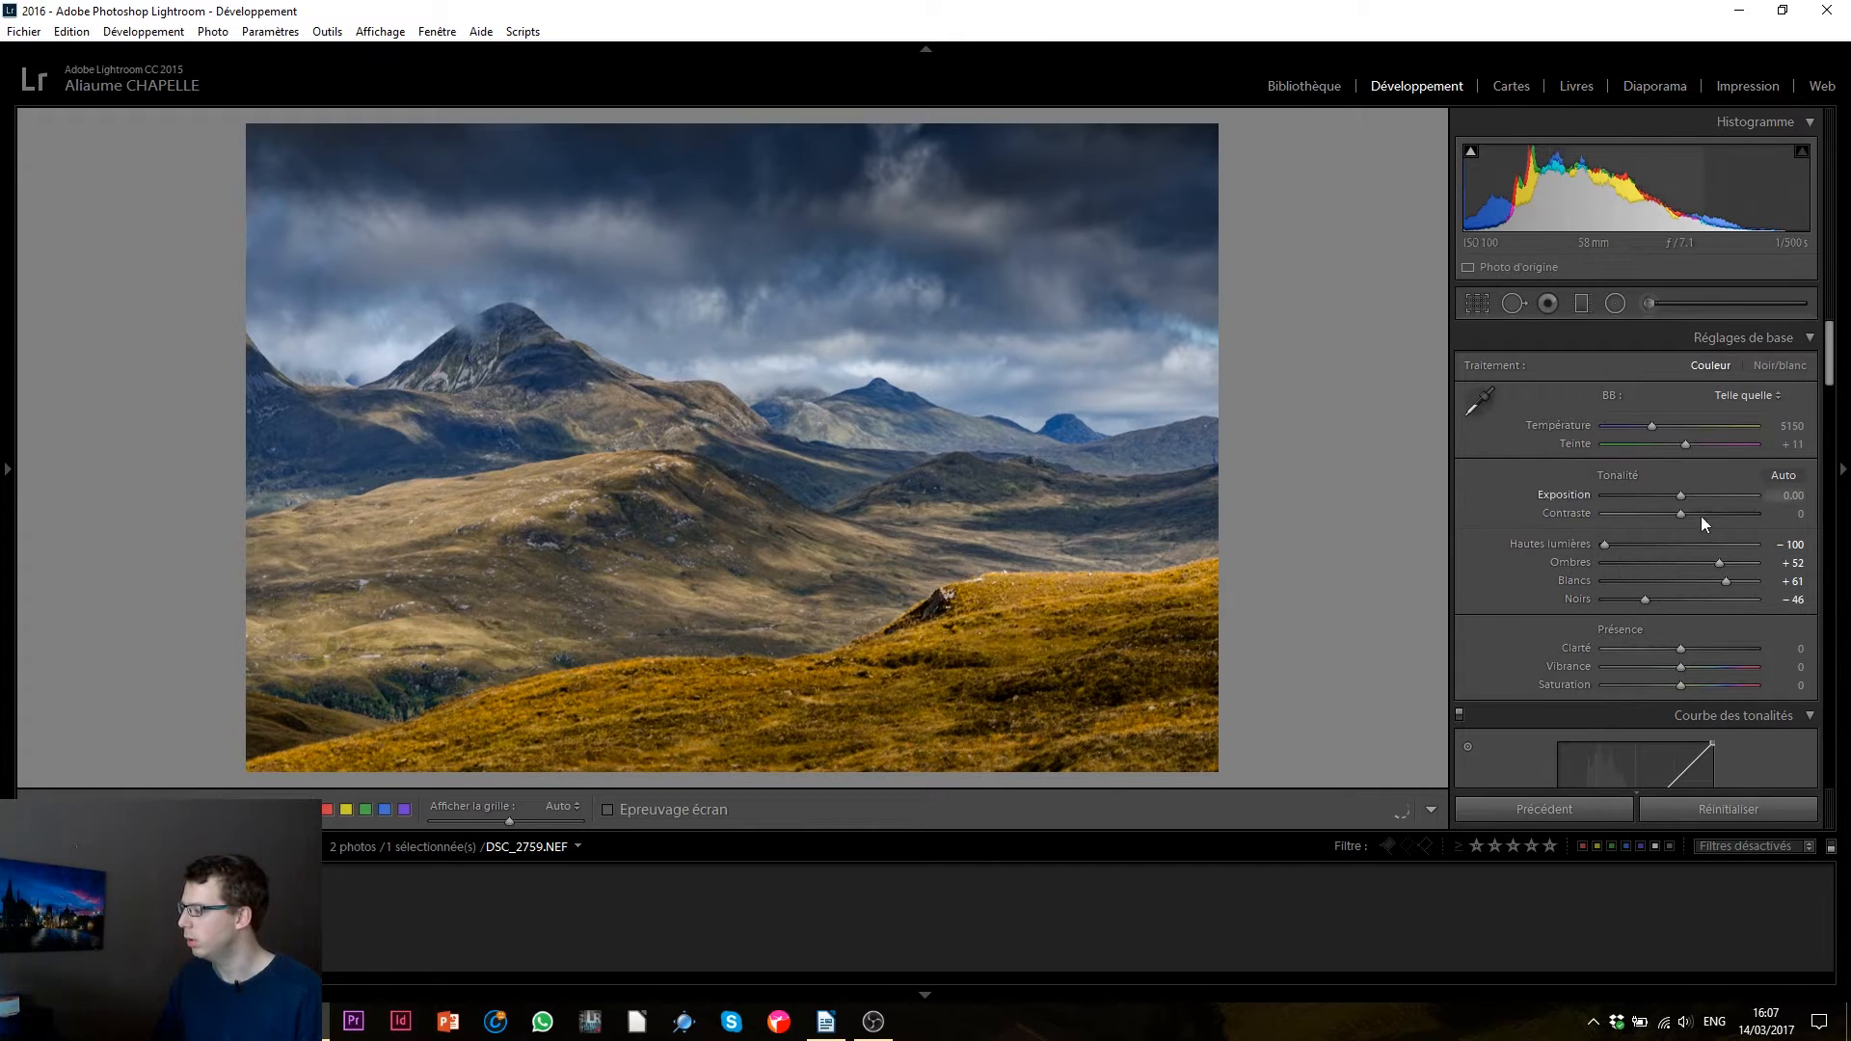
{"action": "left_click_drag", "start_coordinate": [1647, 599], "coordinate": [1649, 598]}
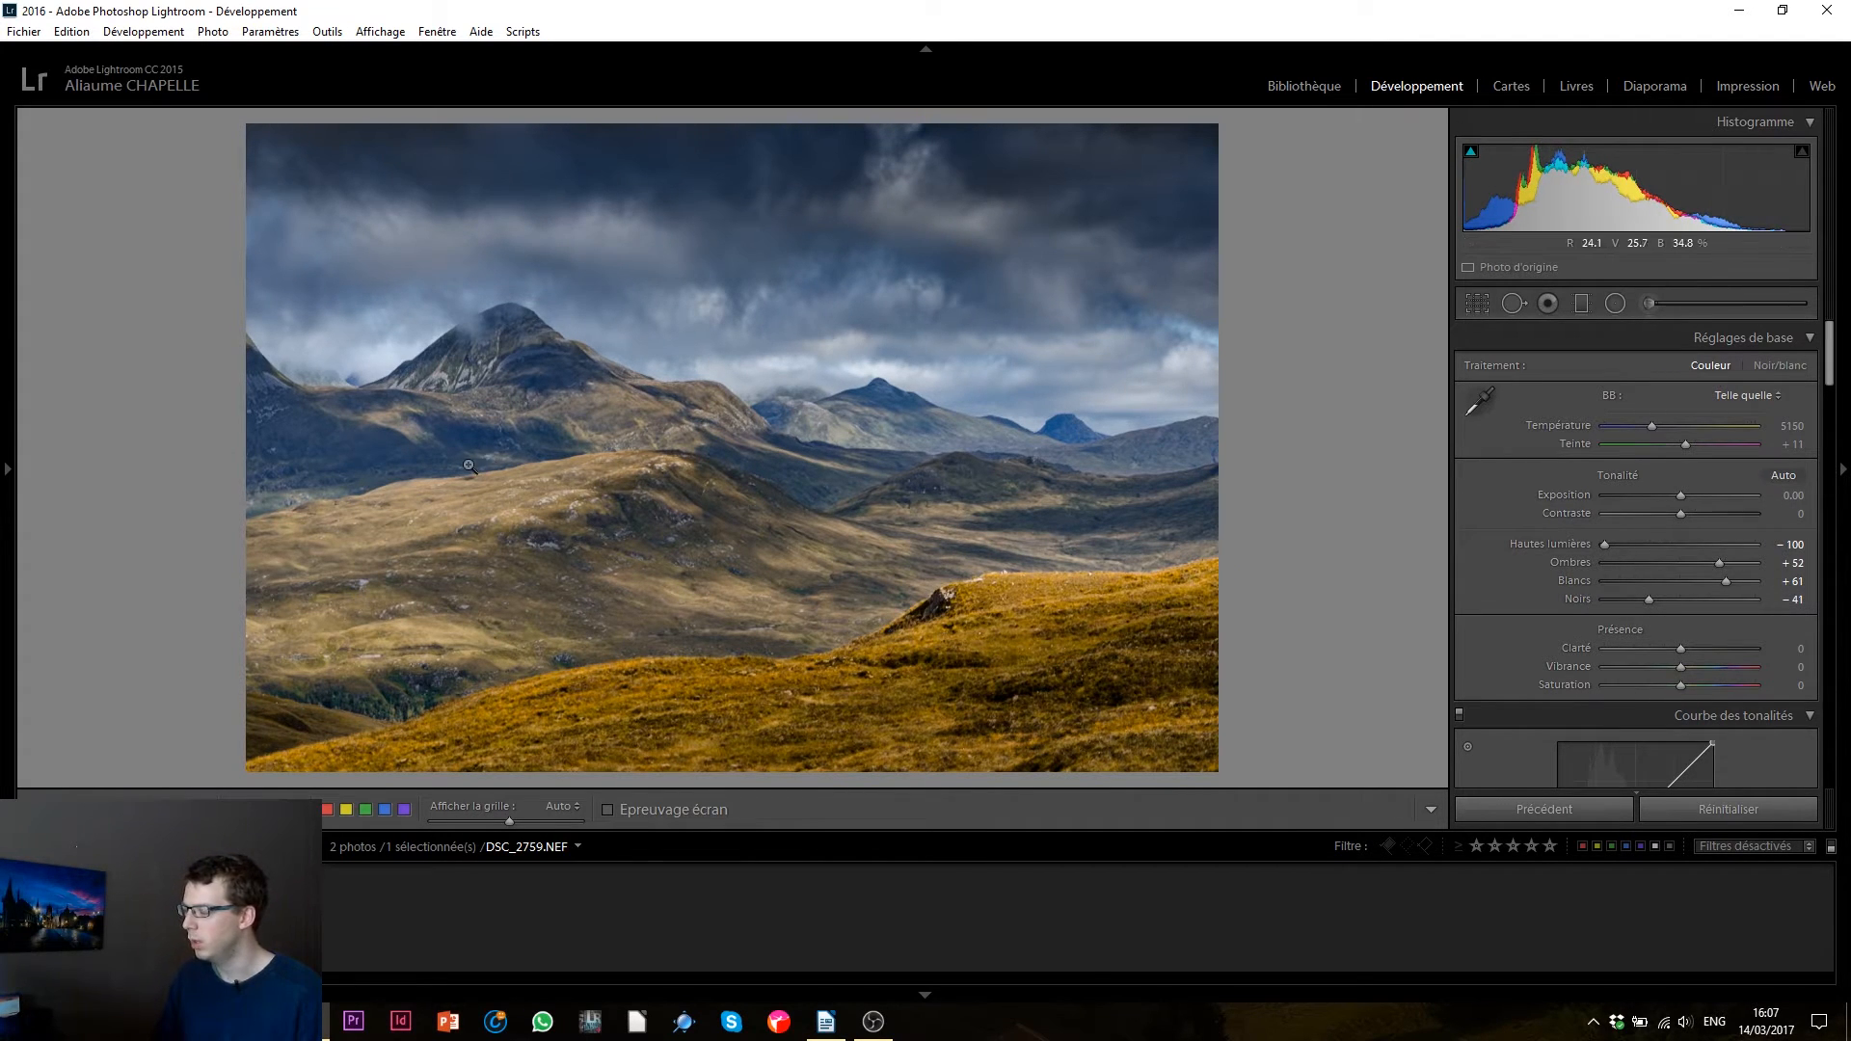
{"action": "left_click", "coordinate": [1664, 647]}
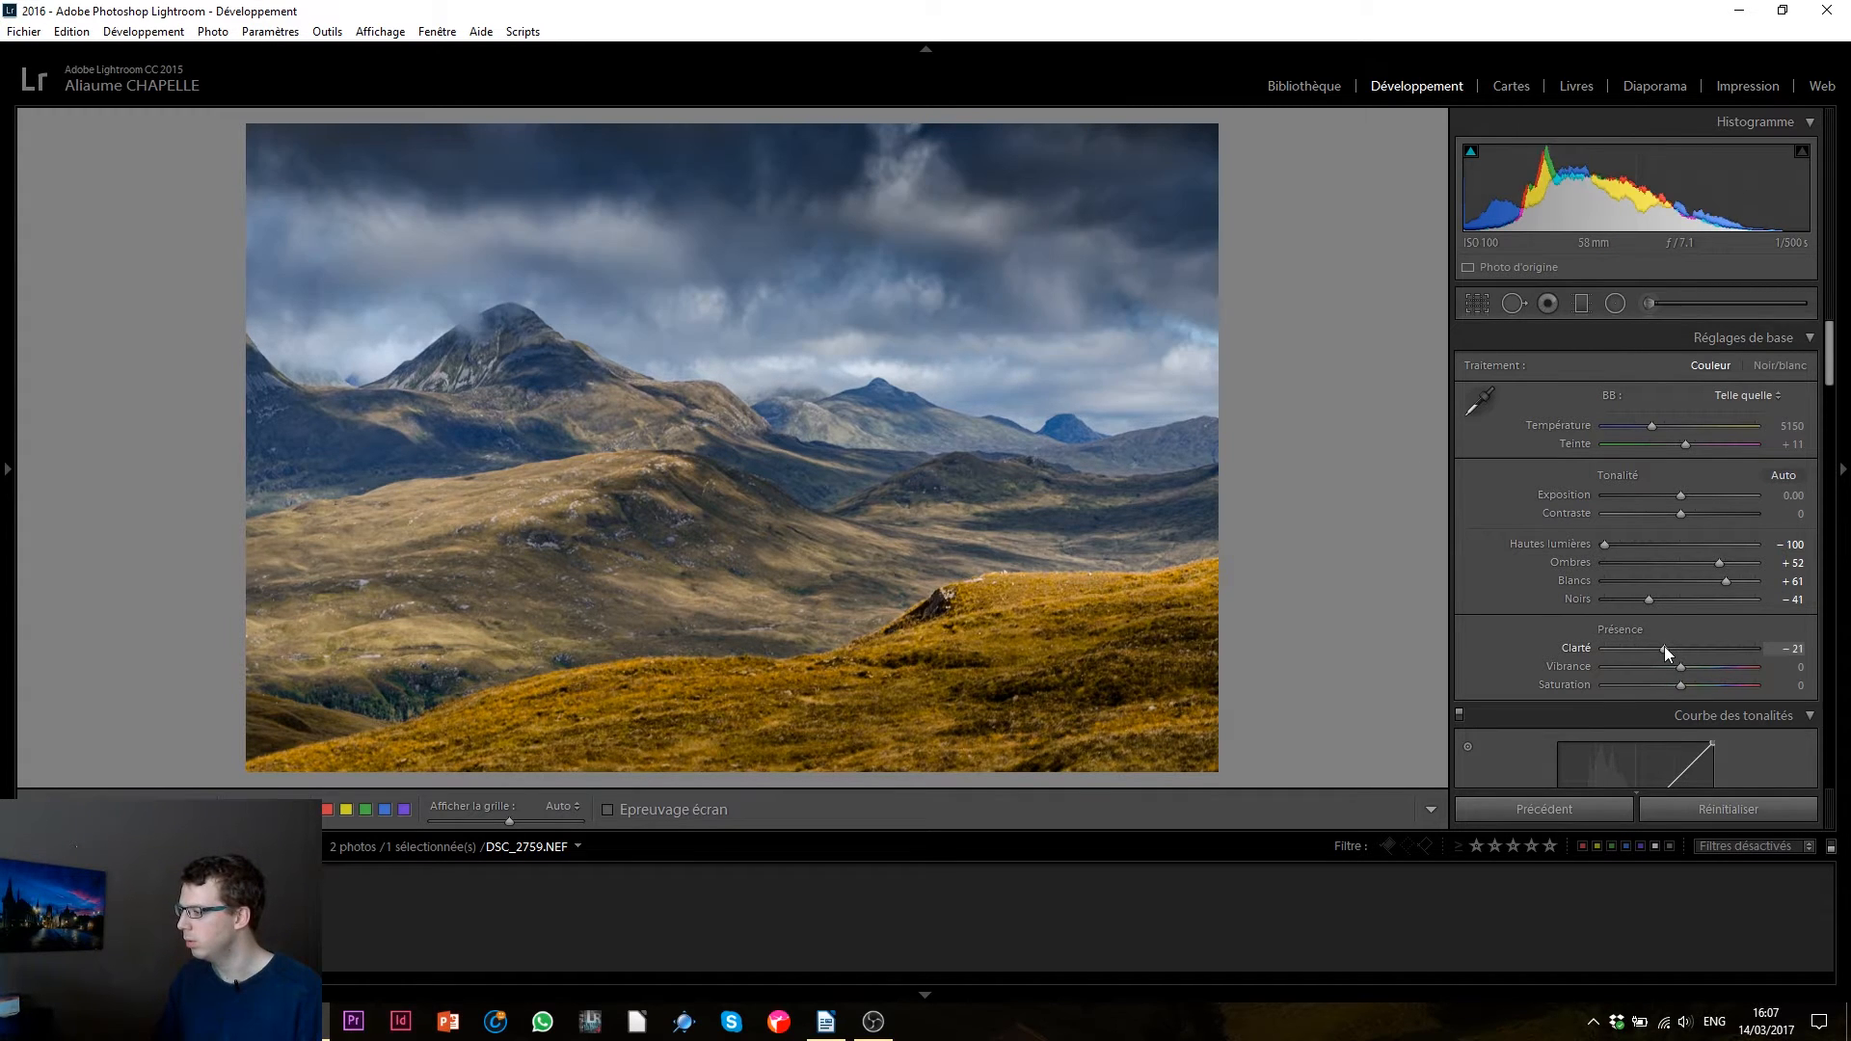
{"action": "left_click_drag", "start_coordinate": [1668, 646], "coordinate": [1669, 646]}
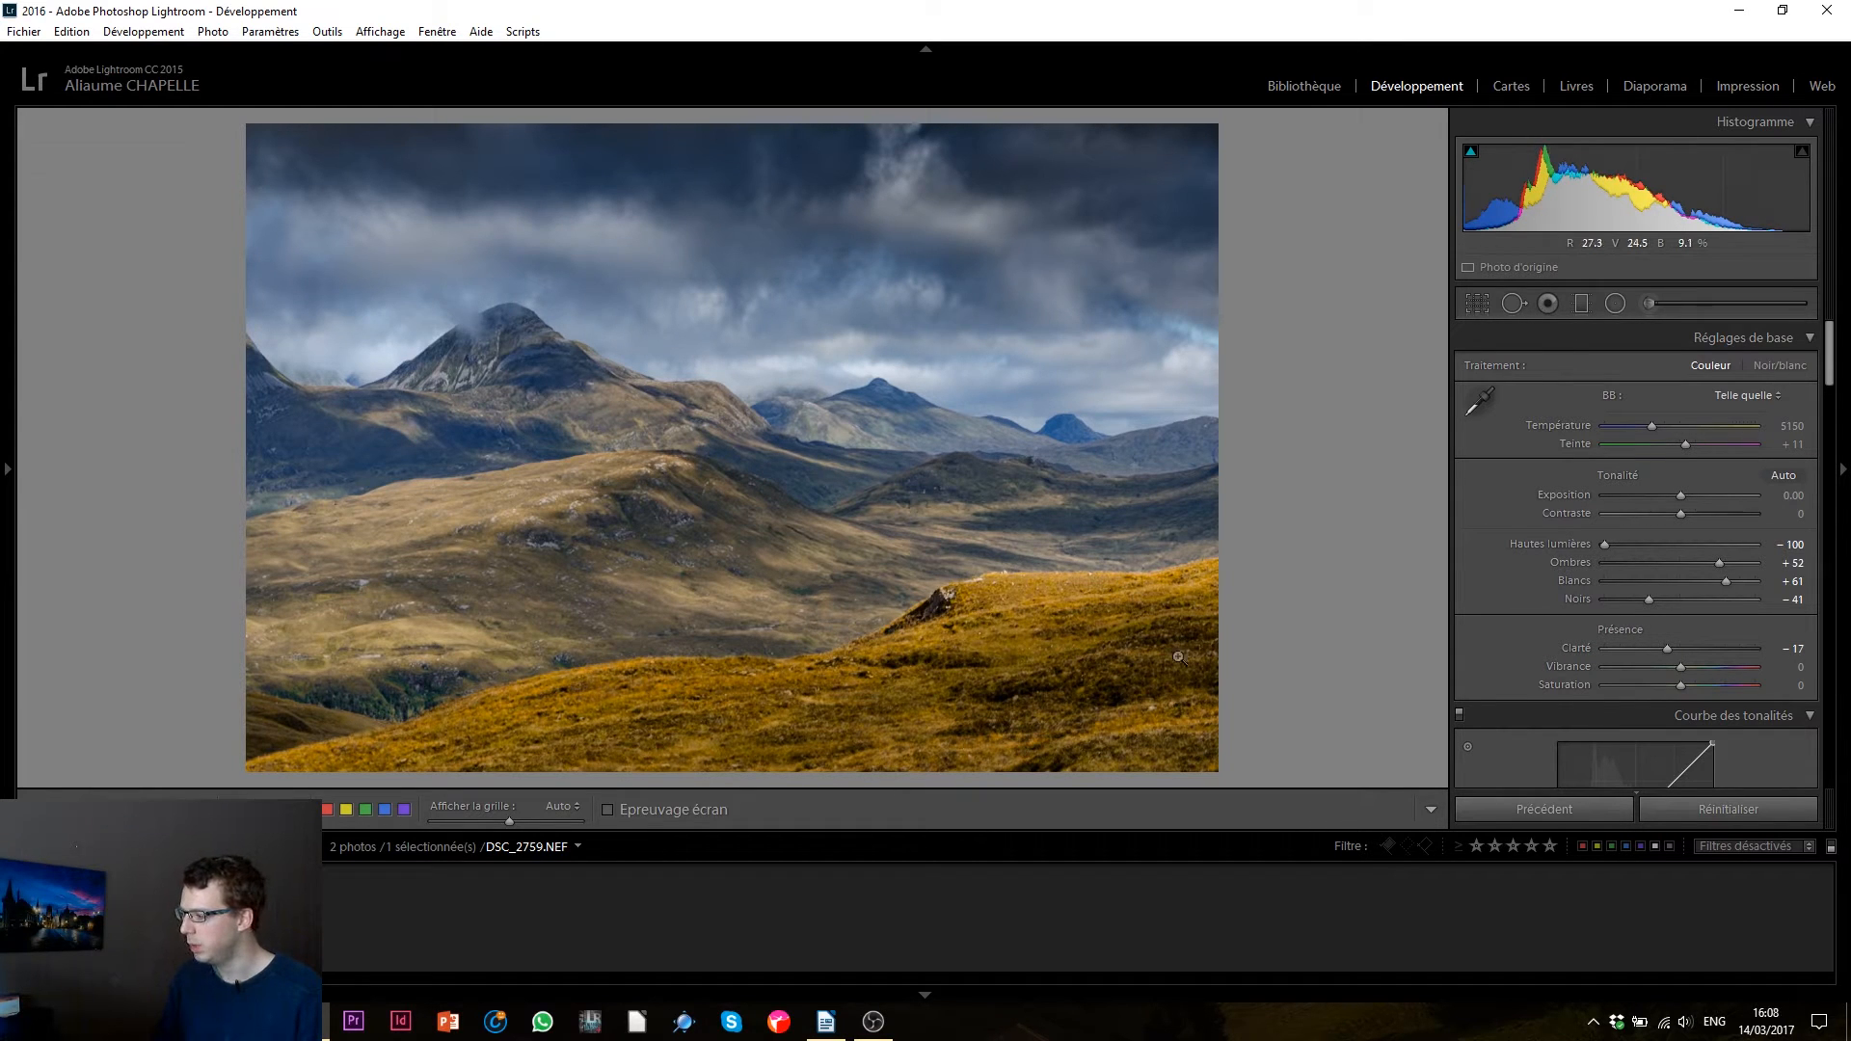
- Add a tilted graduated filter along the foreground hill's ridge, with its effects reset and Saturation set to -27
{"action": "left_click", "coordinate": [1581, 303]}
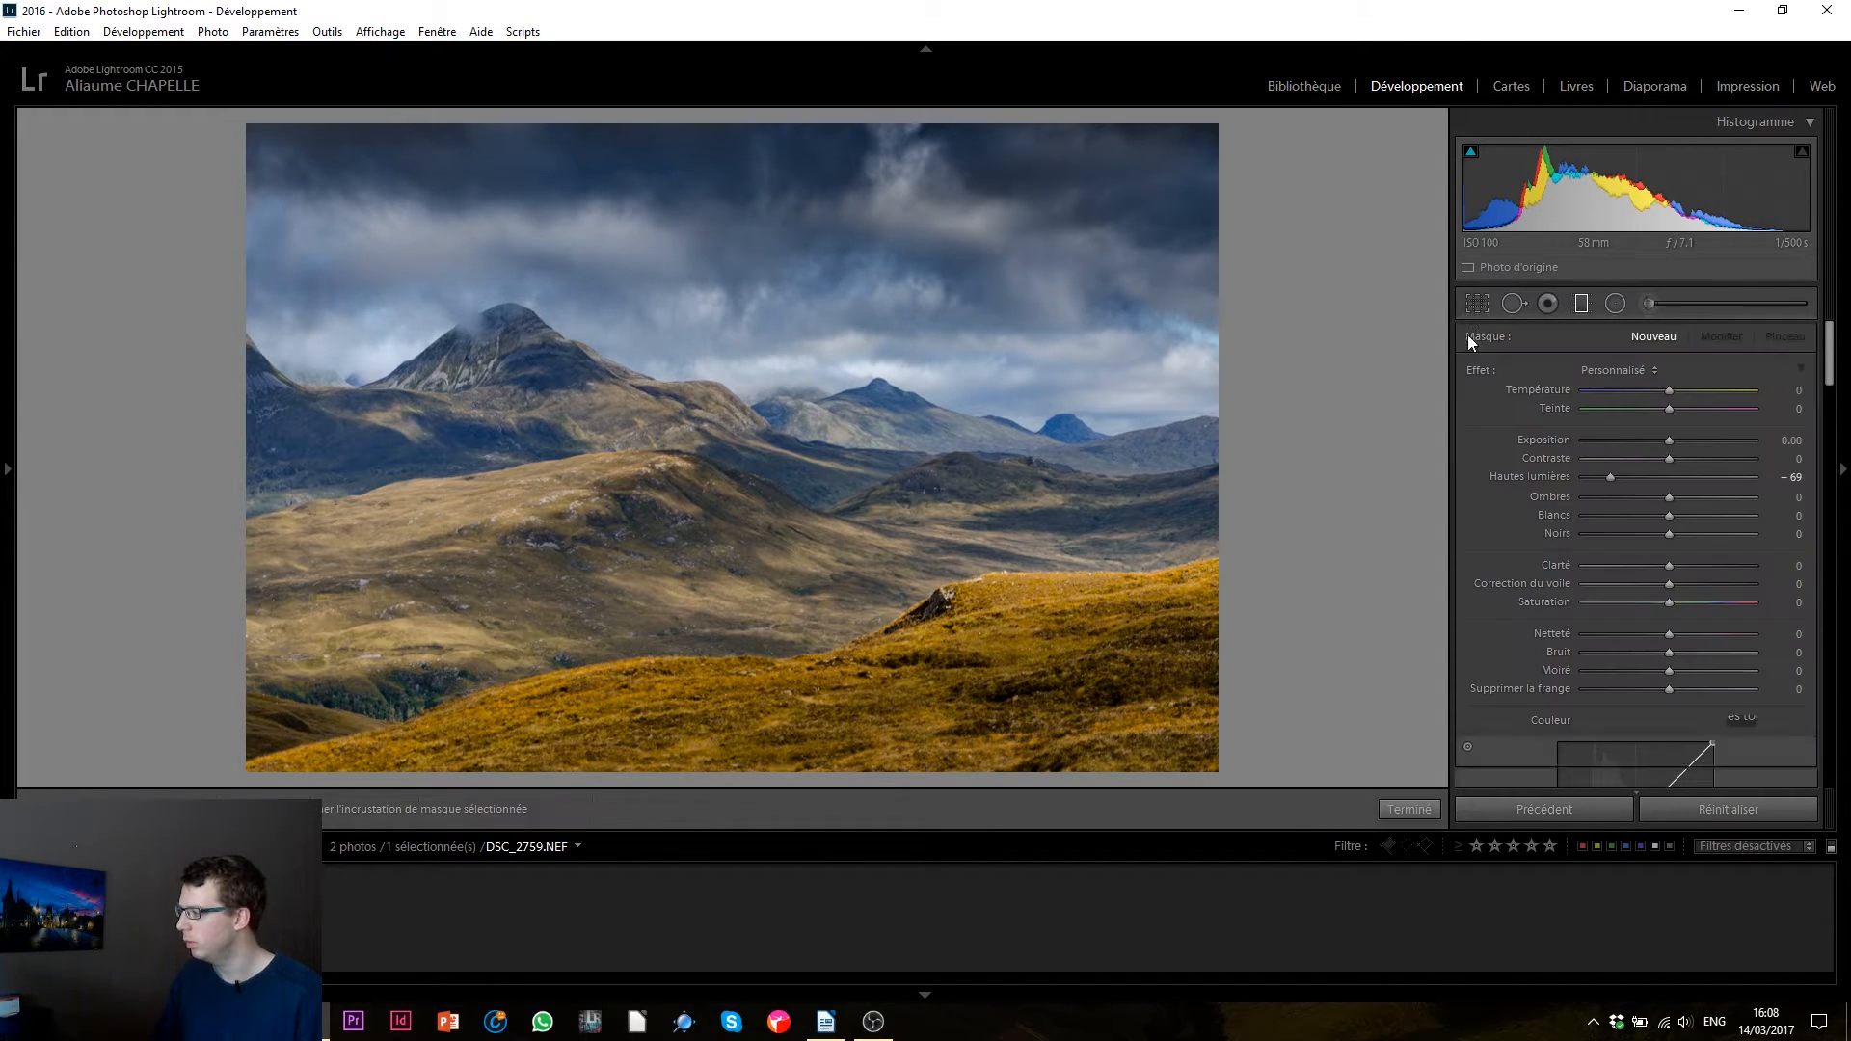
{"action": "left_click_drag", "start_coordinate": [772, 679], "coordinate": [756, 605]}
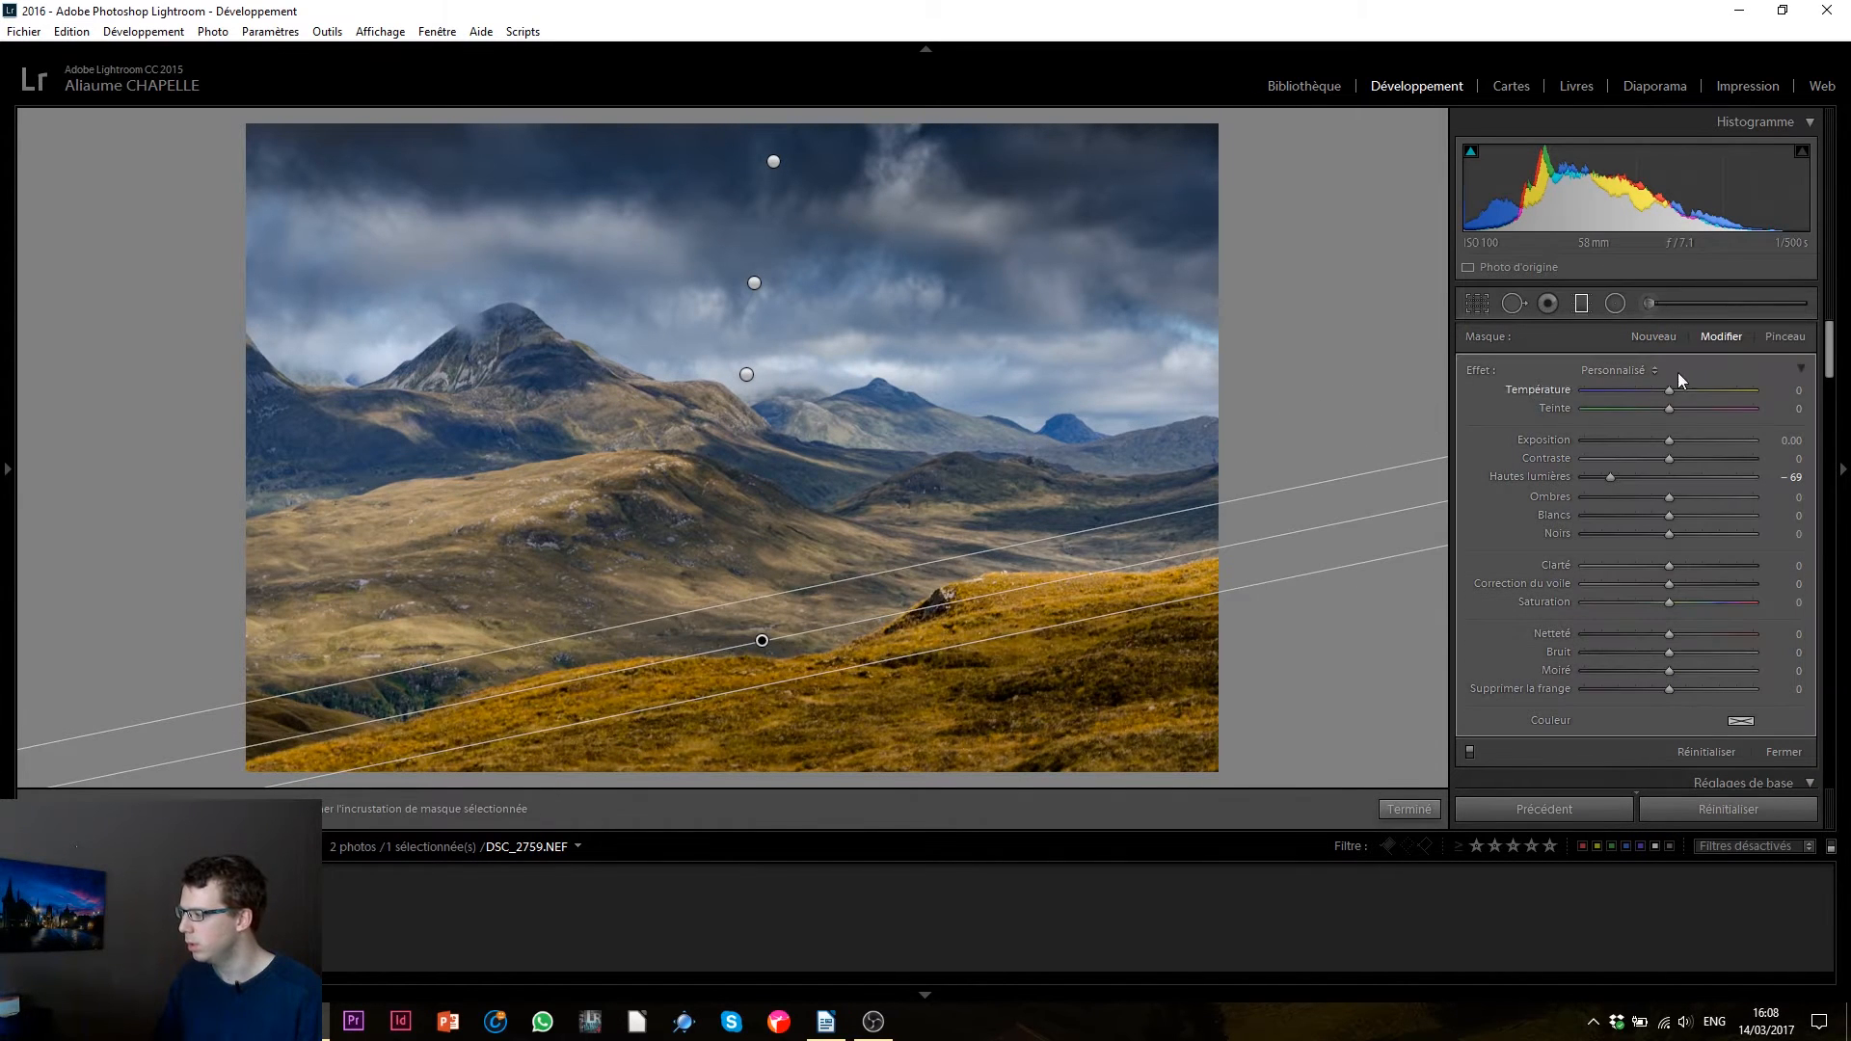
{"action": "key", "text": "alt"}
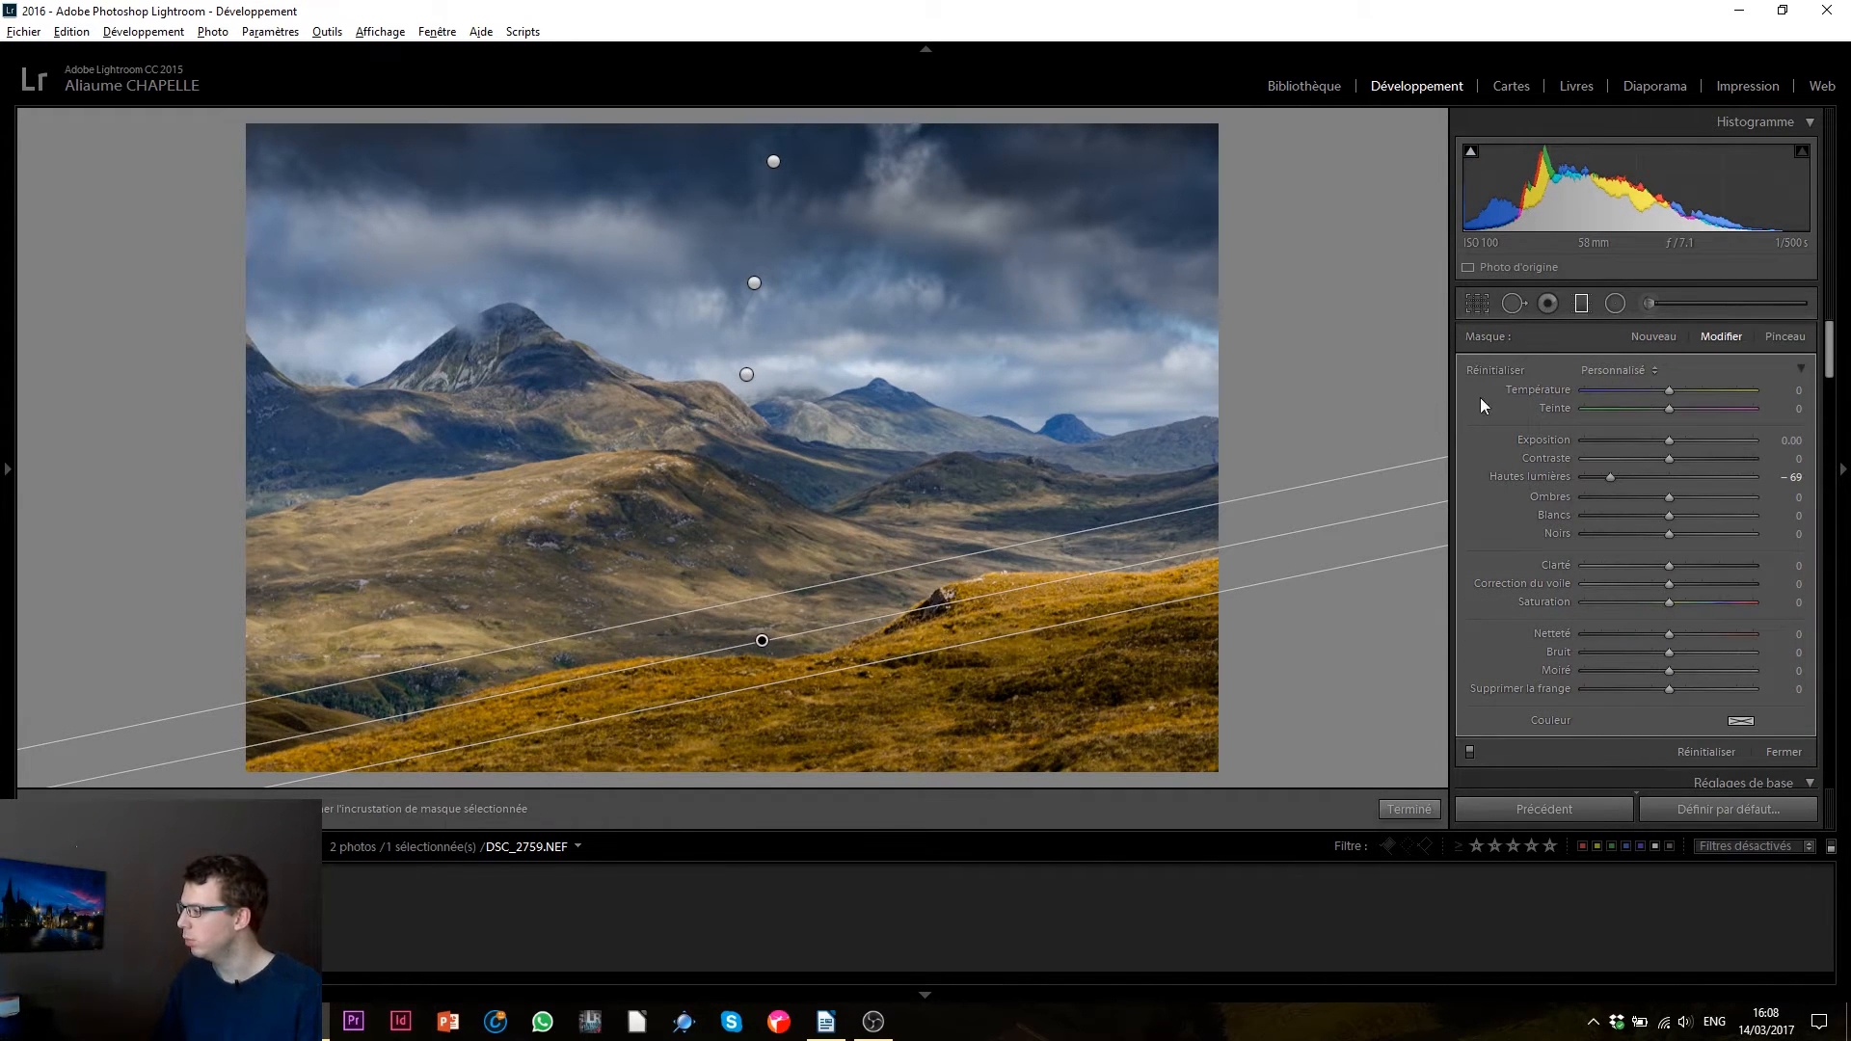
{"action": "left_click", "coordinate": [1490, 372], "text": "alt"}
{"action": "left_click", "coordinate": [1646, 600]}
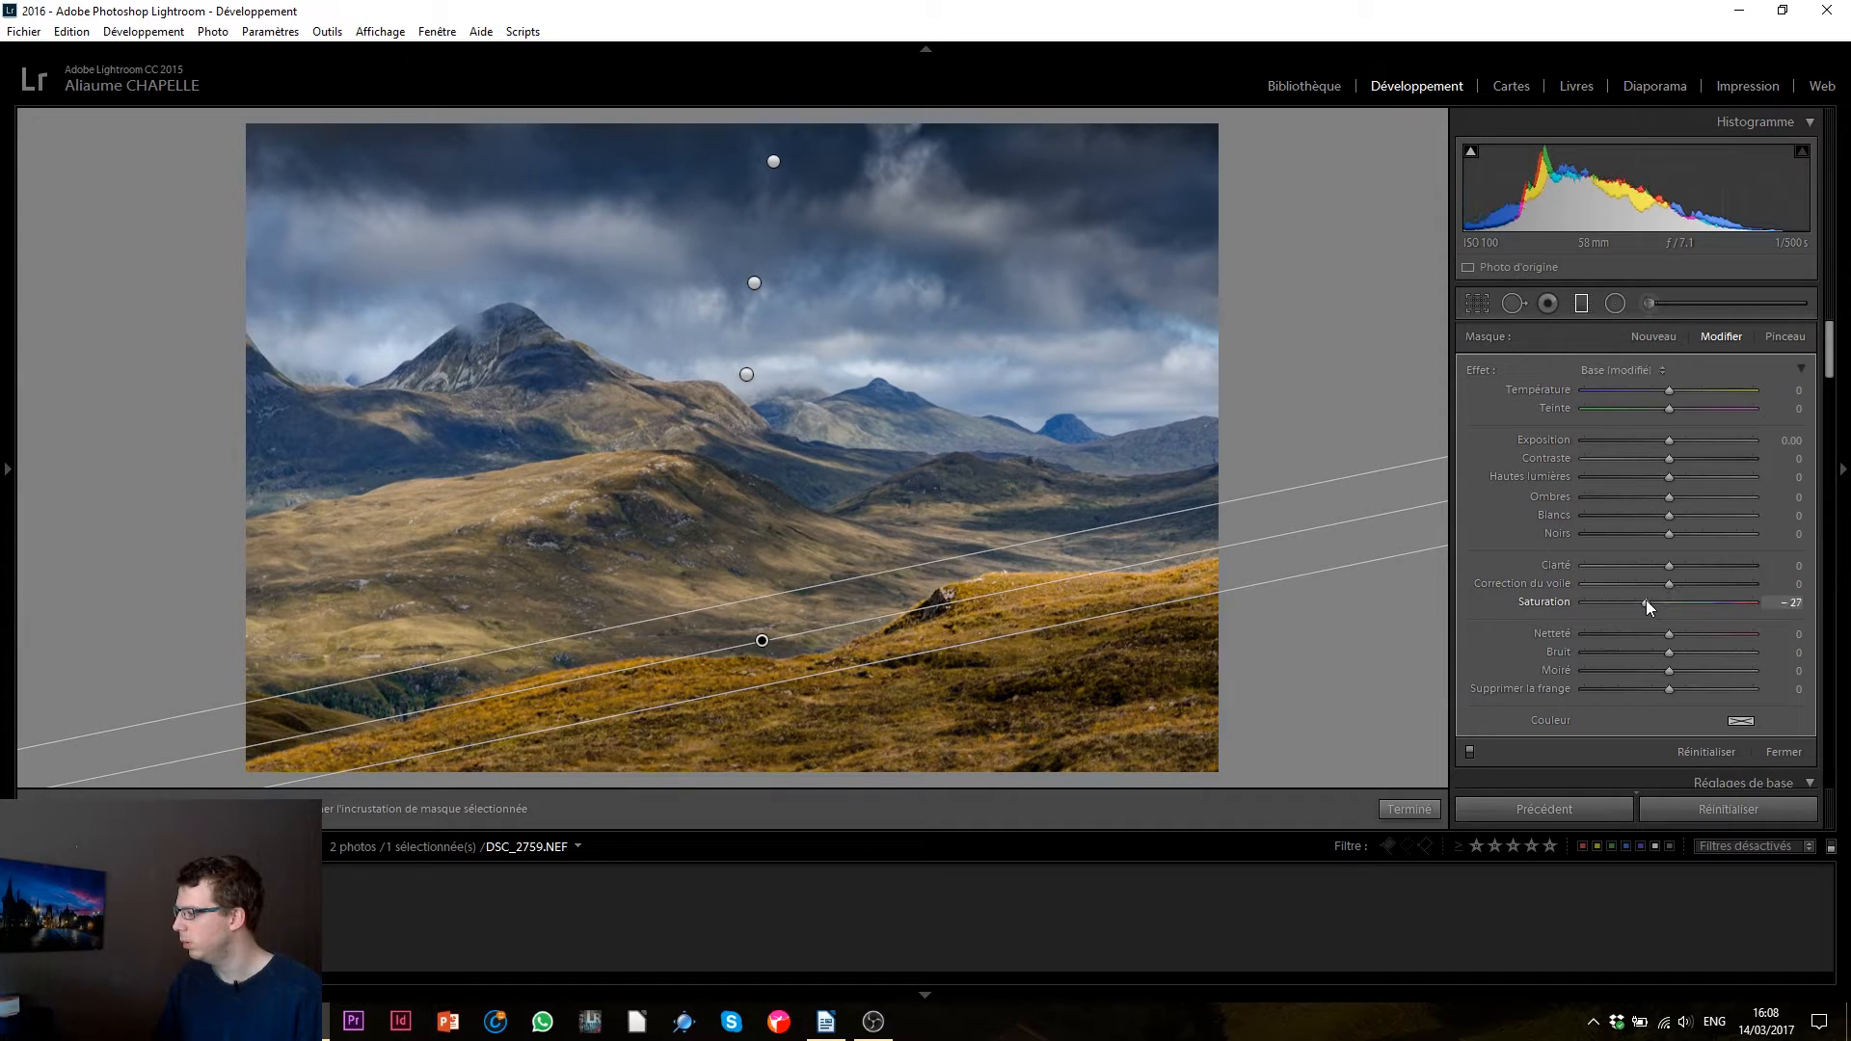
{"action": "left_click_drag", "start_coordinate": [760, 639], "coordinate": [754, 623]}
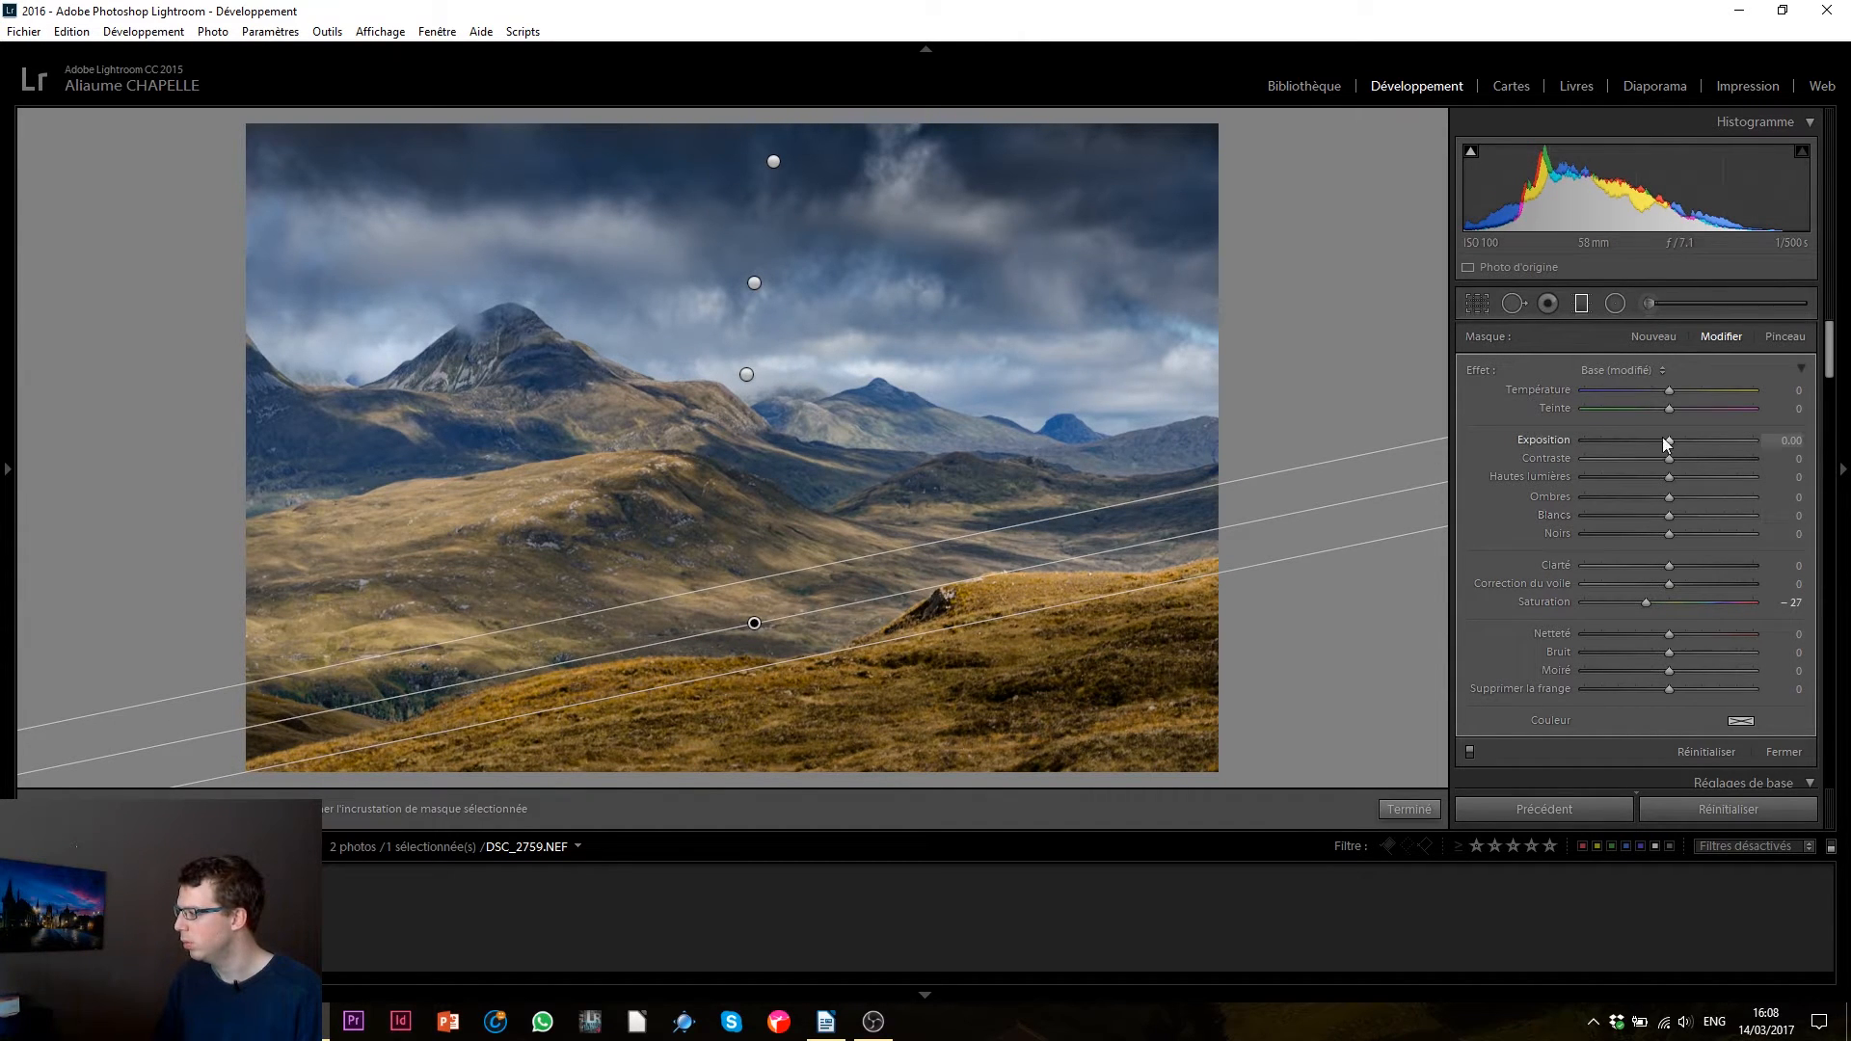
- Set the foreground filter's Exposition to -0.14, Blancs to 14 and Noirs to -6, widen its transition downward, and finish filter editing
{"action": "left_click_drag", "start_coordinate": [1668, 445], "coordinate": [1662, 445]}
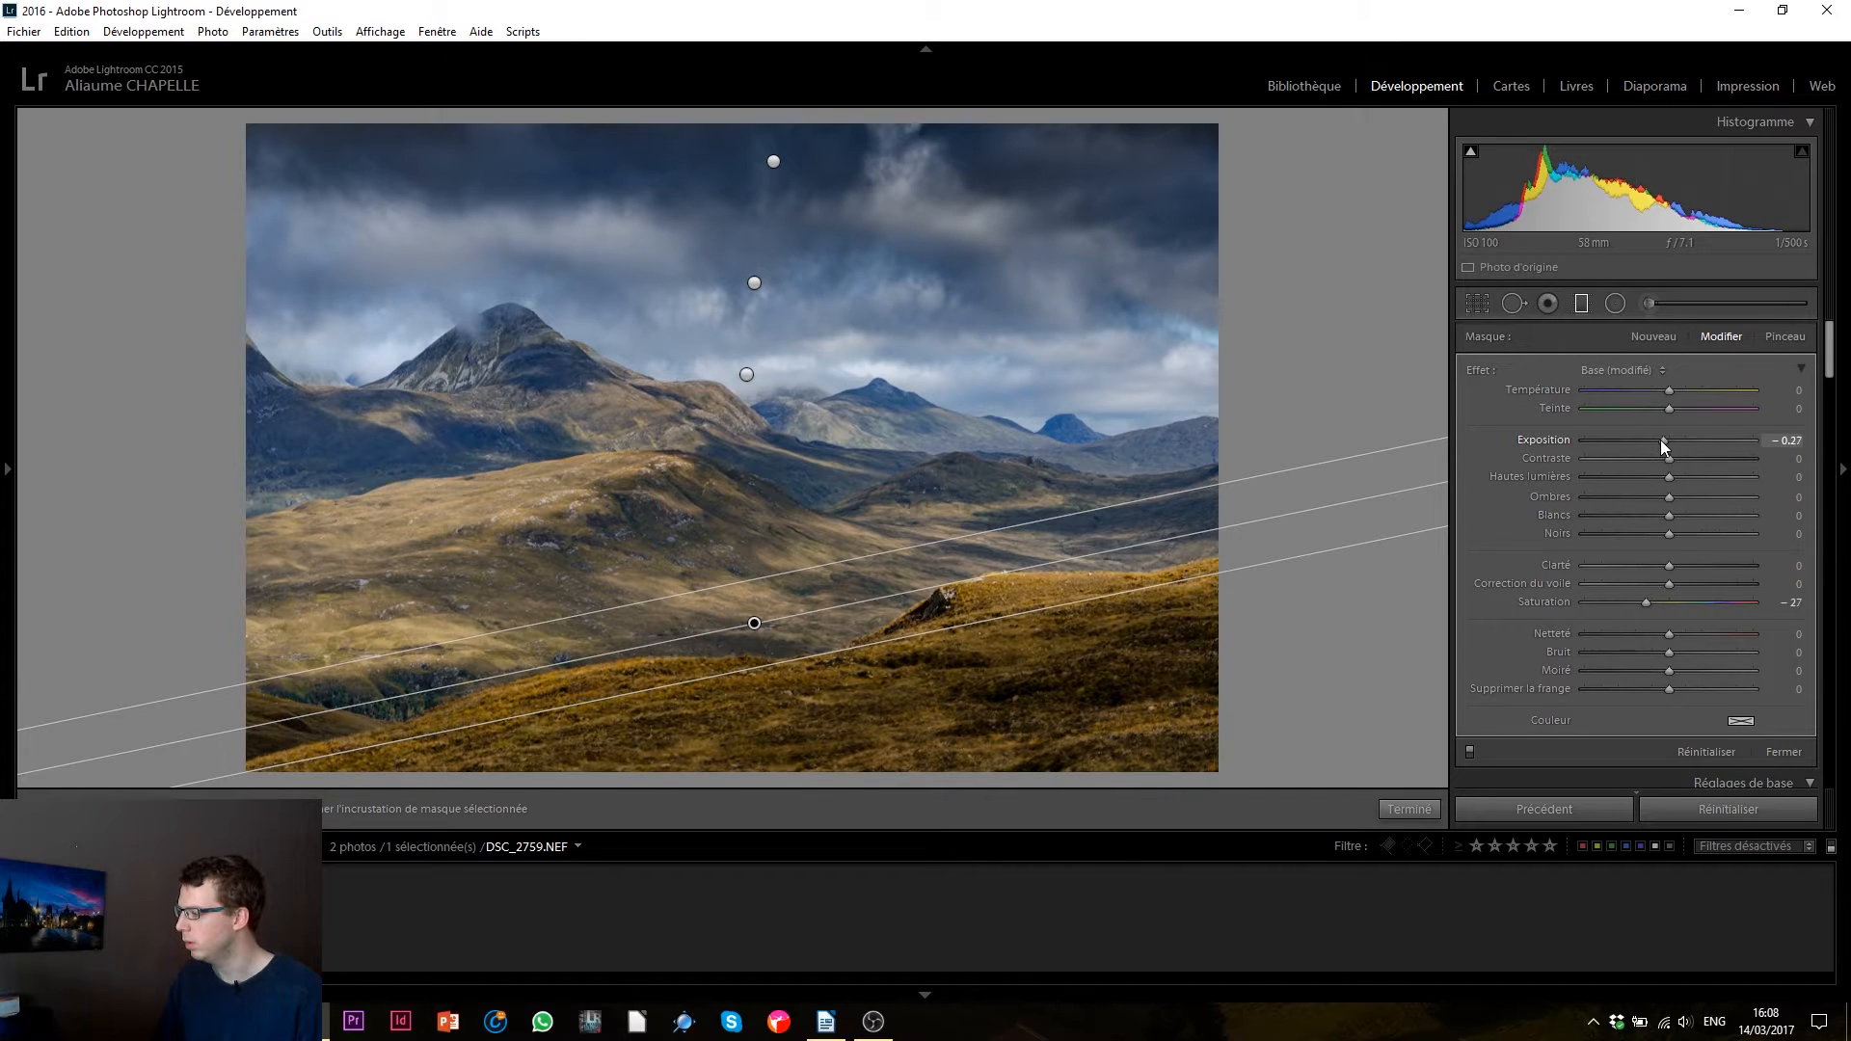
{"action": "left_click_drag", "start_coordinate": [1669, 515], "coordinate": [1666, 537]}
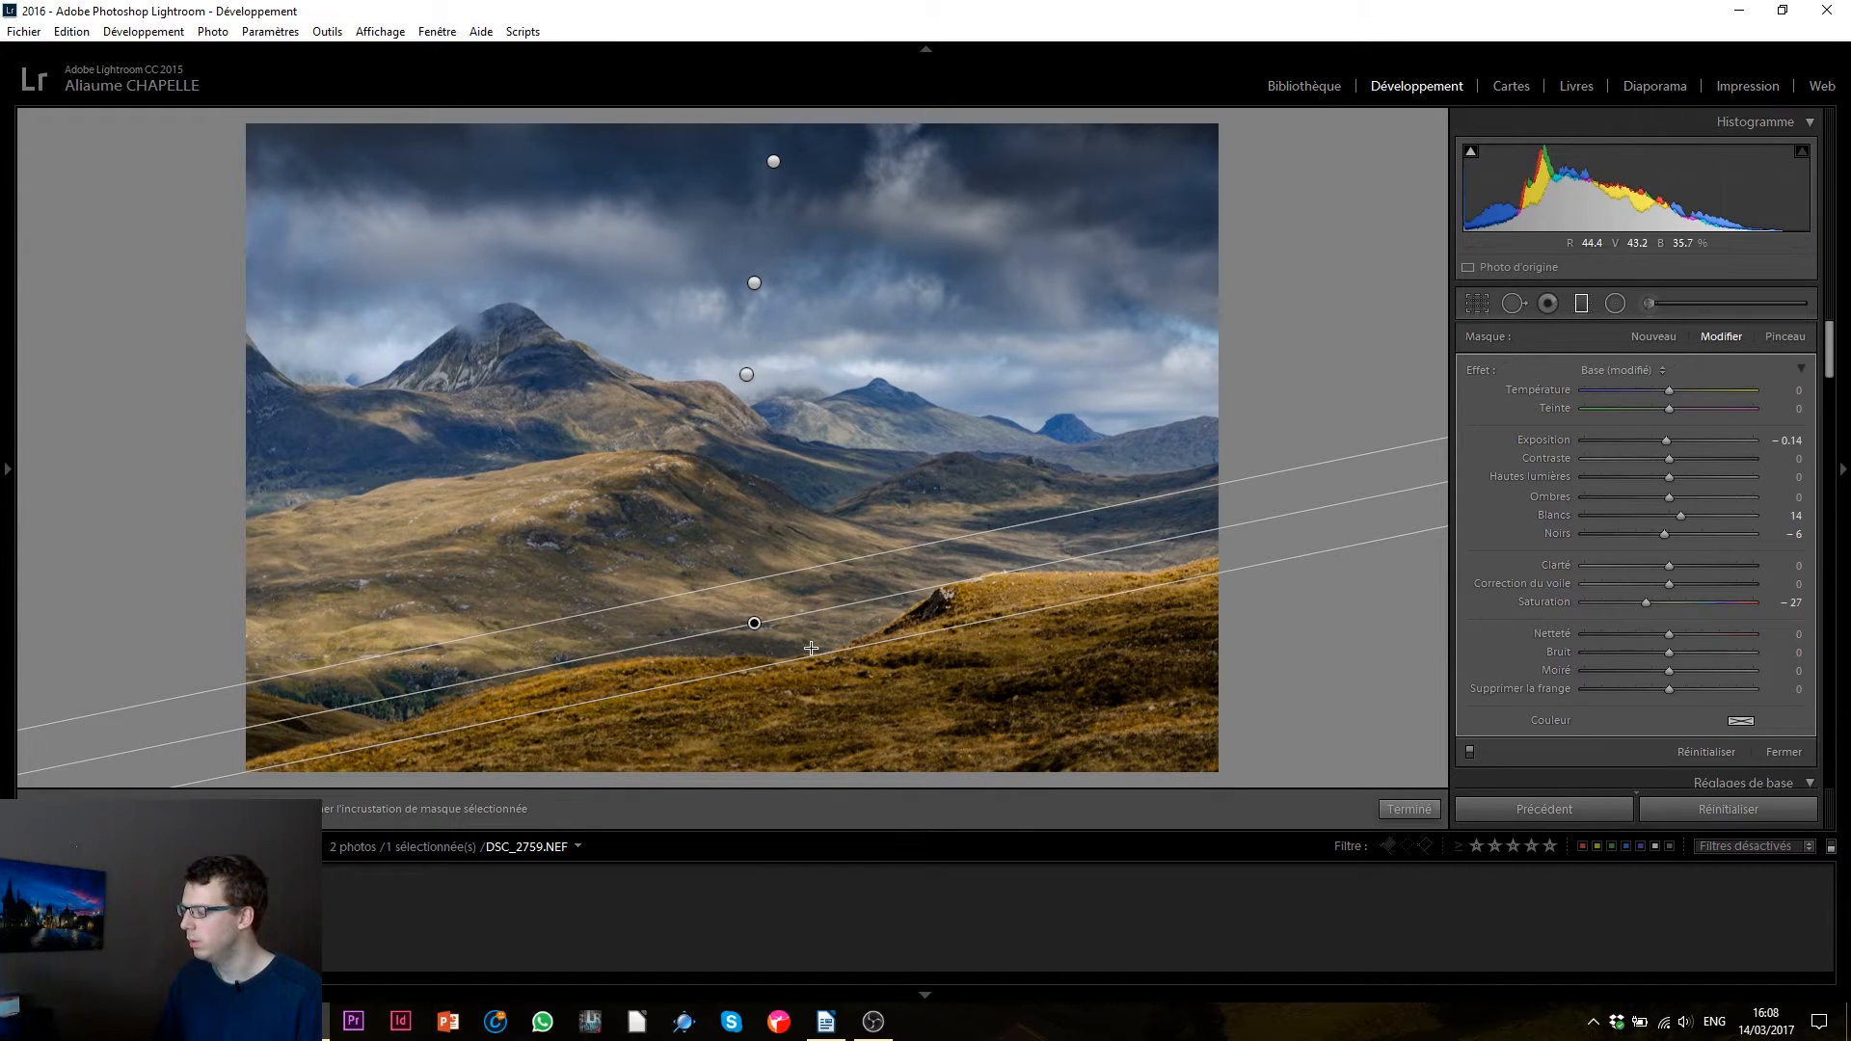
{"action": "left_click_drag", "start_coordinate": [797, 656], "coordinate": [806, 682]}
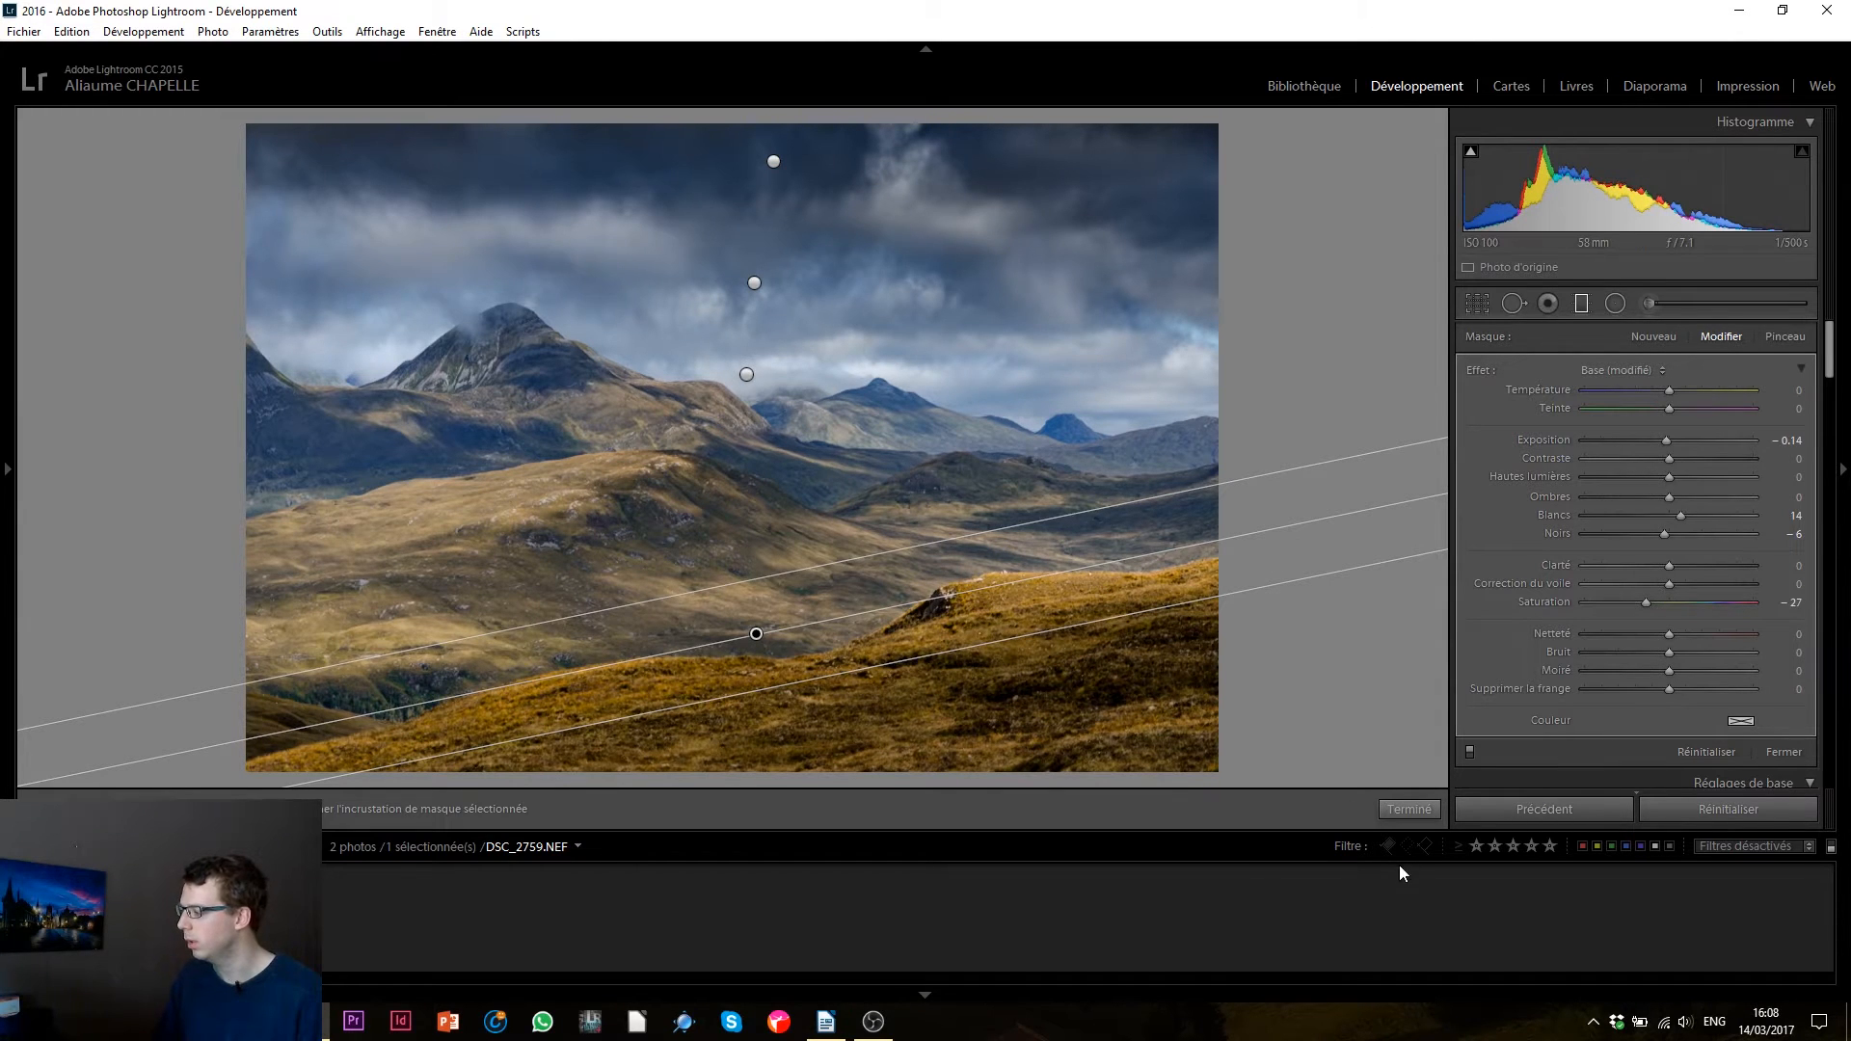
{"action": "left_click", "coordinate": [1430, 812]}
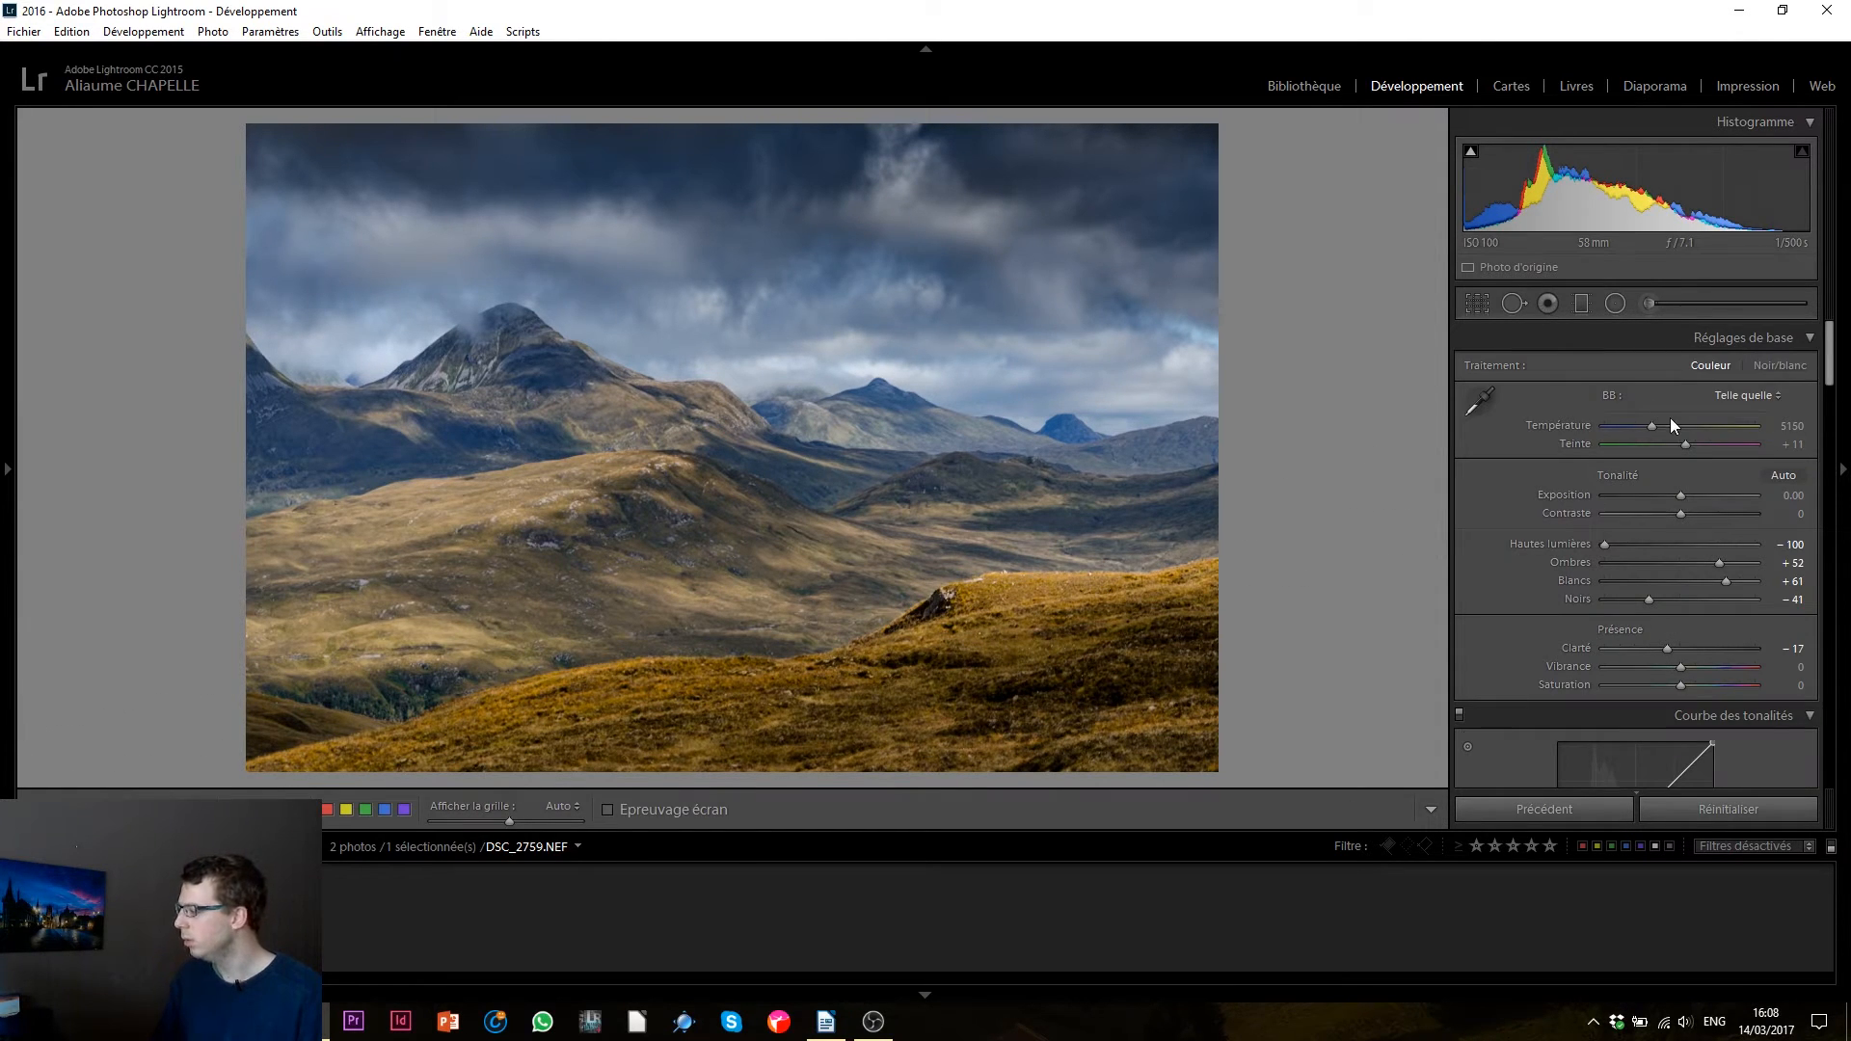
- Raise Vibrance to +26 and warm the white balance to a Température of 5822
{"action": "scroll", "coordinate": [1817, 425], "scroll_direction": "down", "scroll_amount": 1}
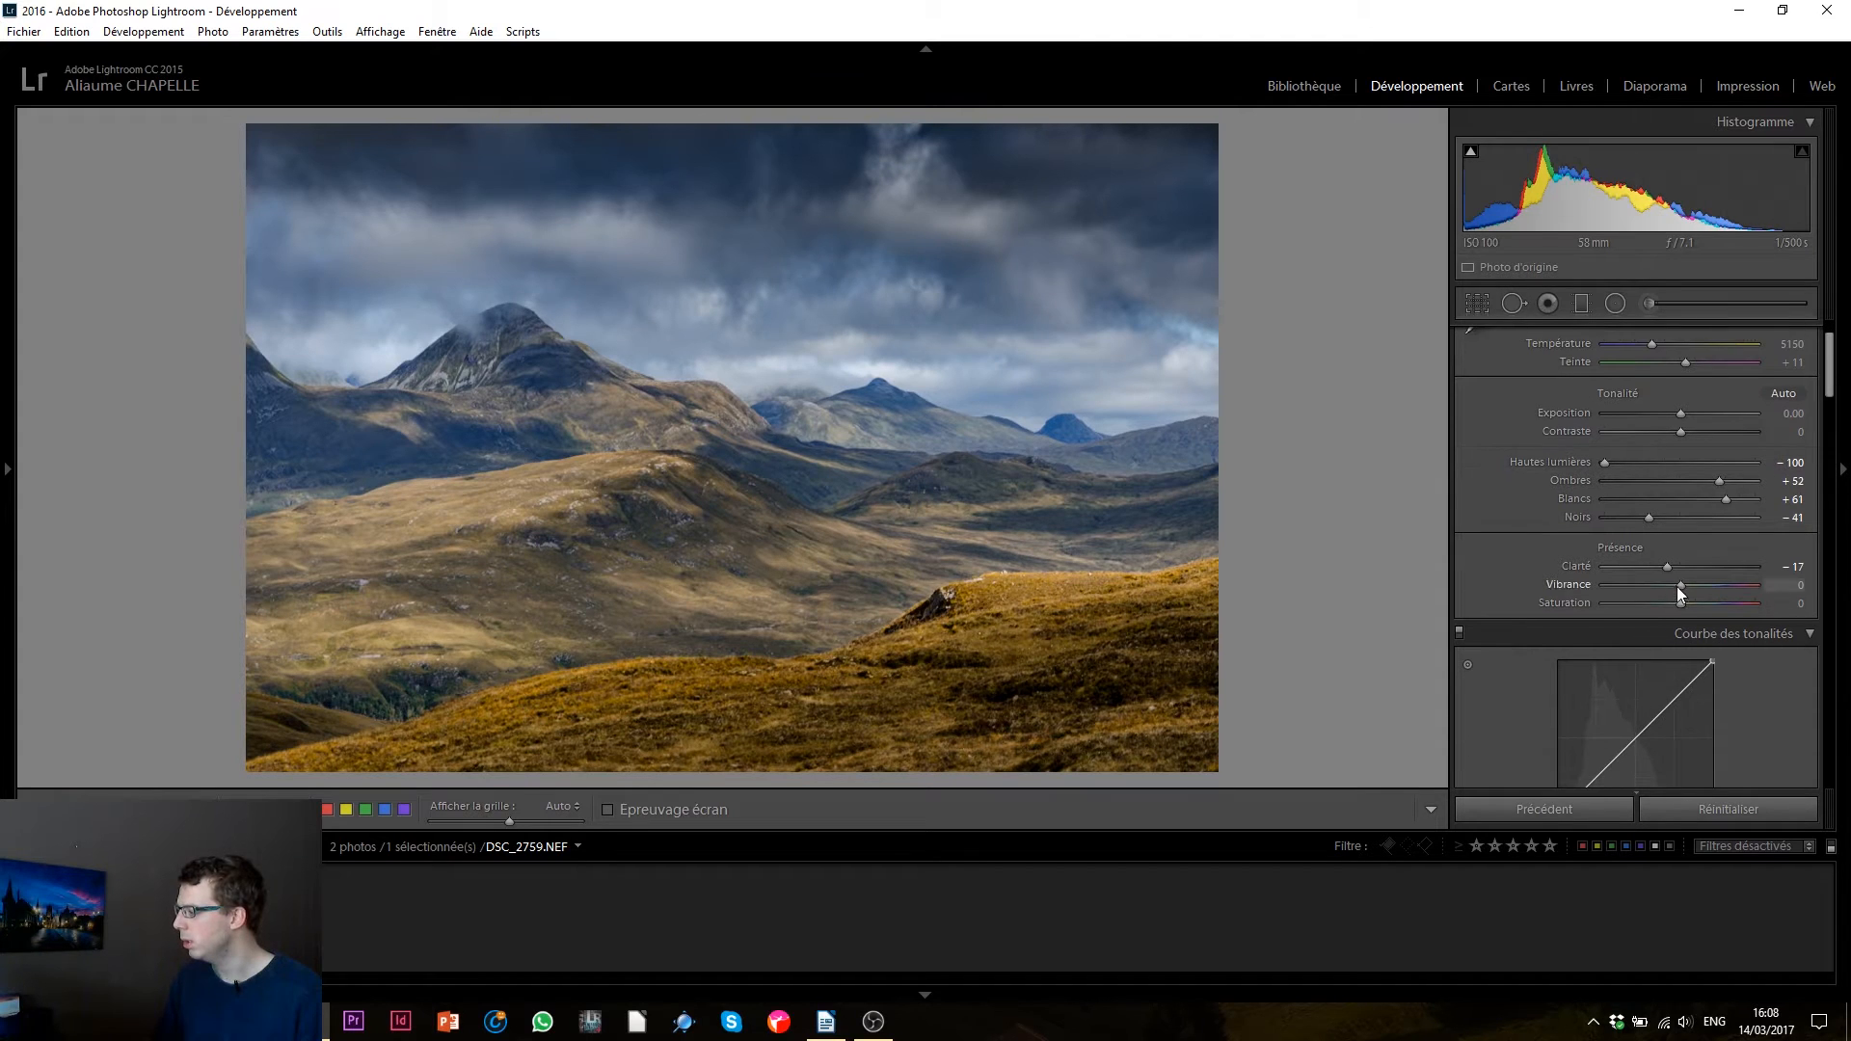
{"action": "left_click_drag", "start_coordinate": [1678, 588], "coordinate": [1697, 587]}
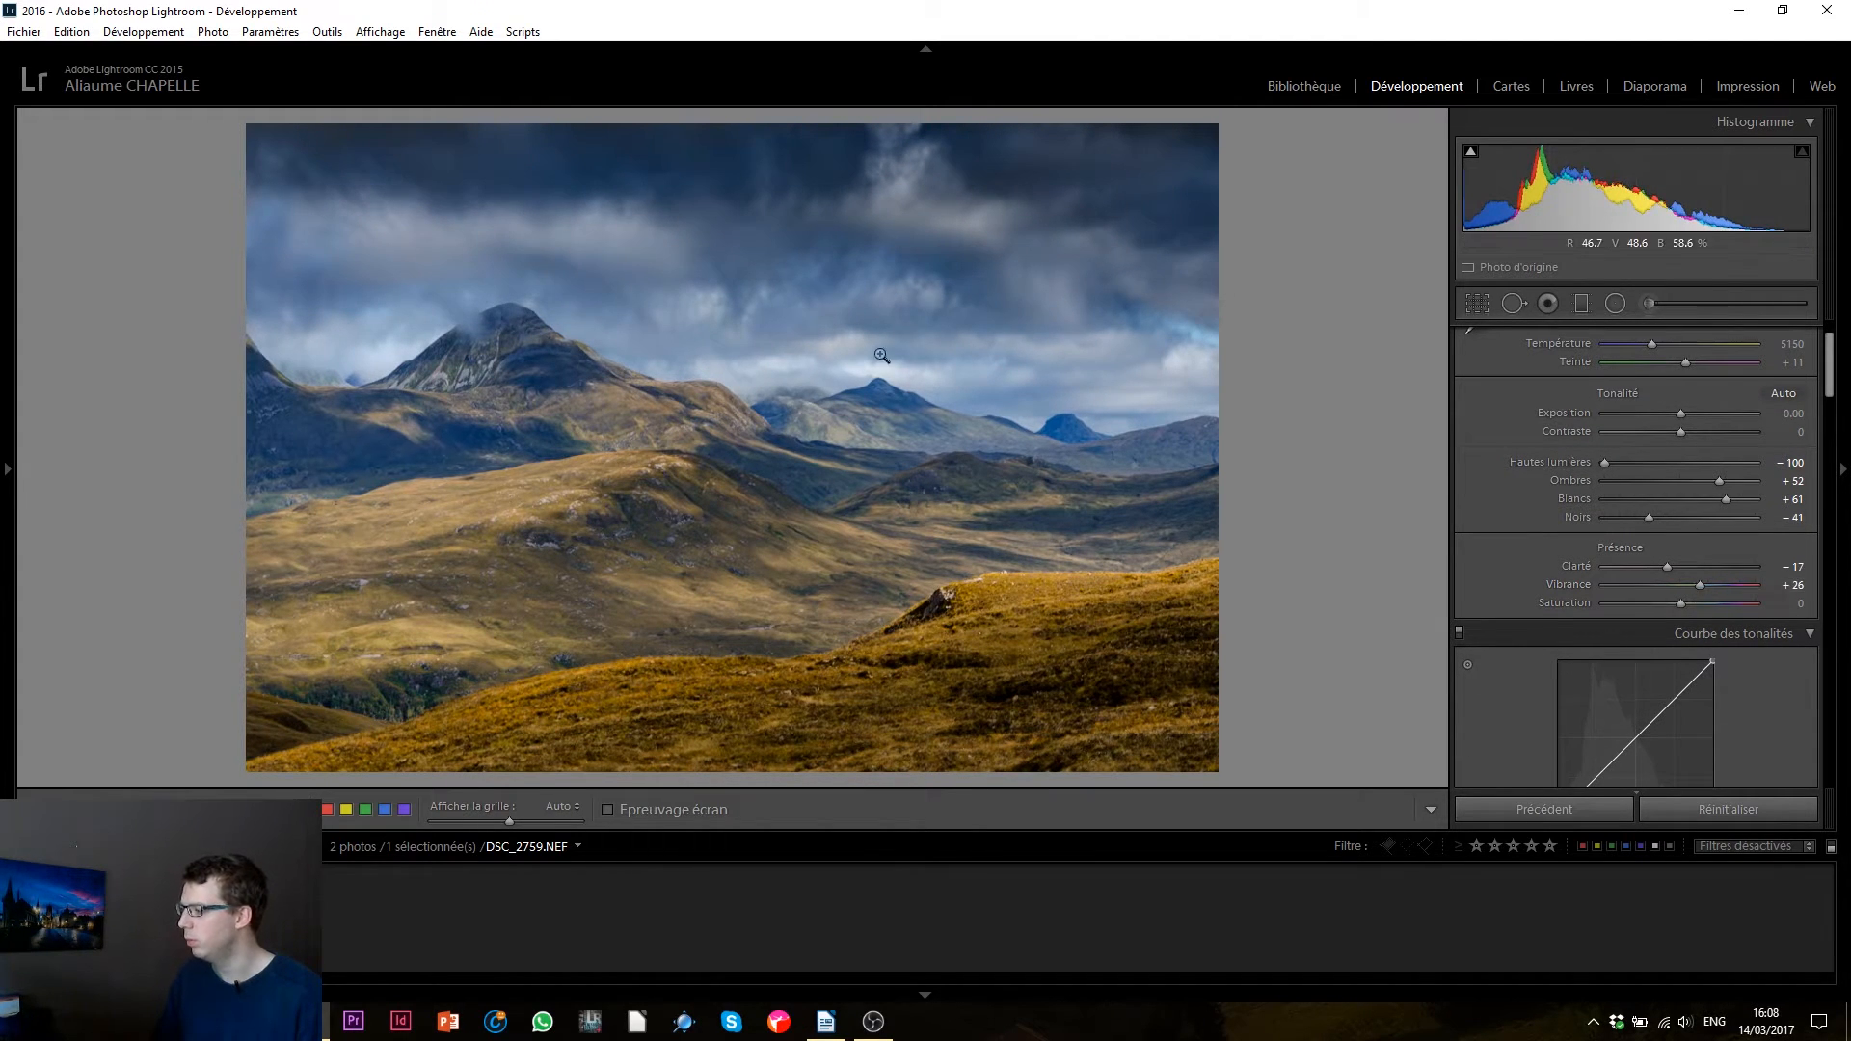
{"action": "left_click_drag", "start_coordinate": [1833, 383], "coordinate": [1834, 362]}
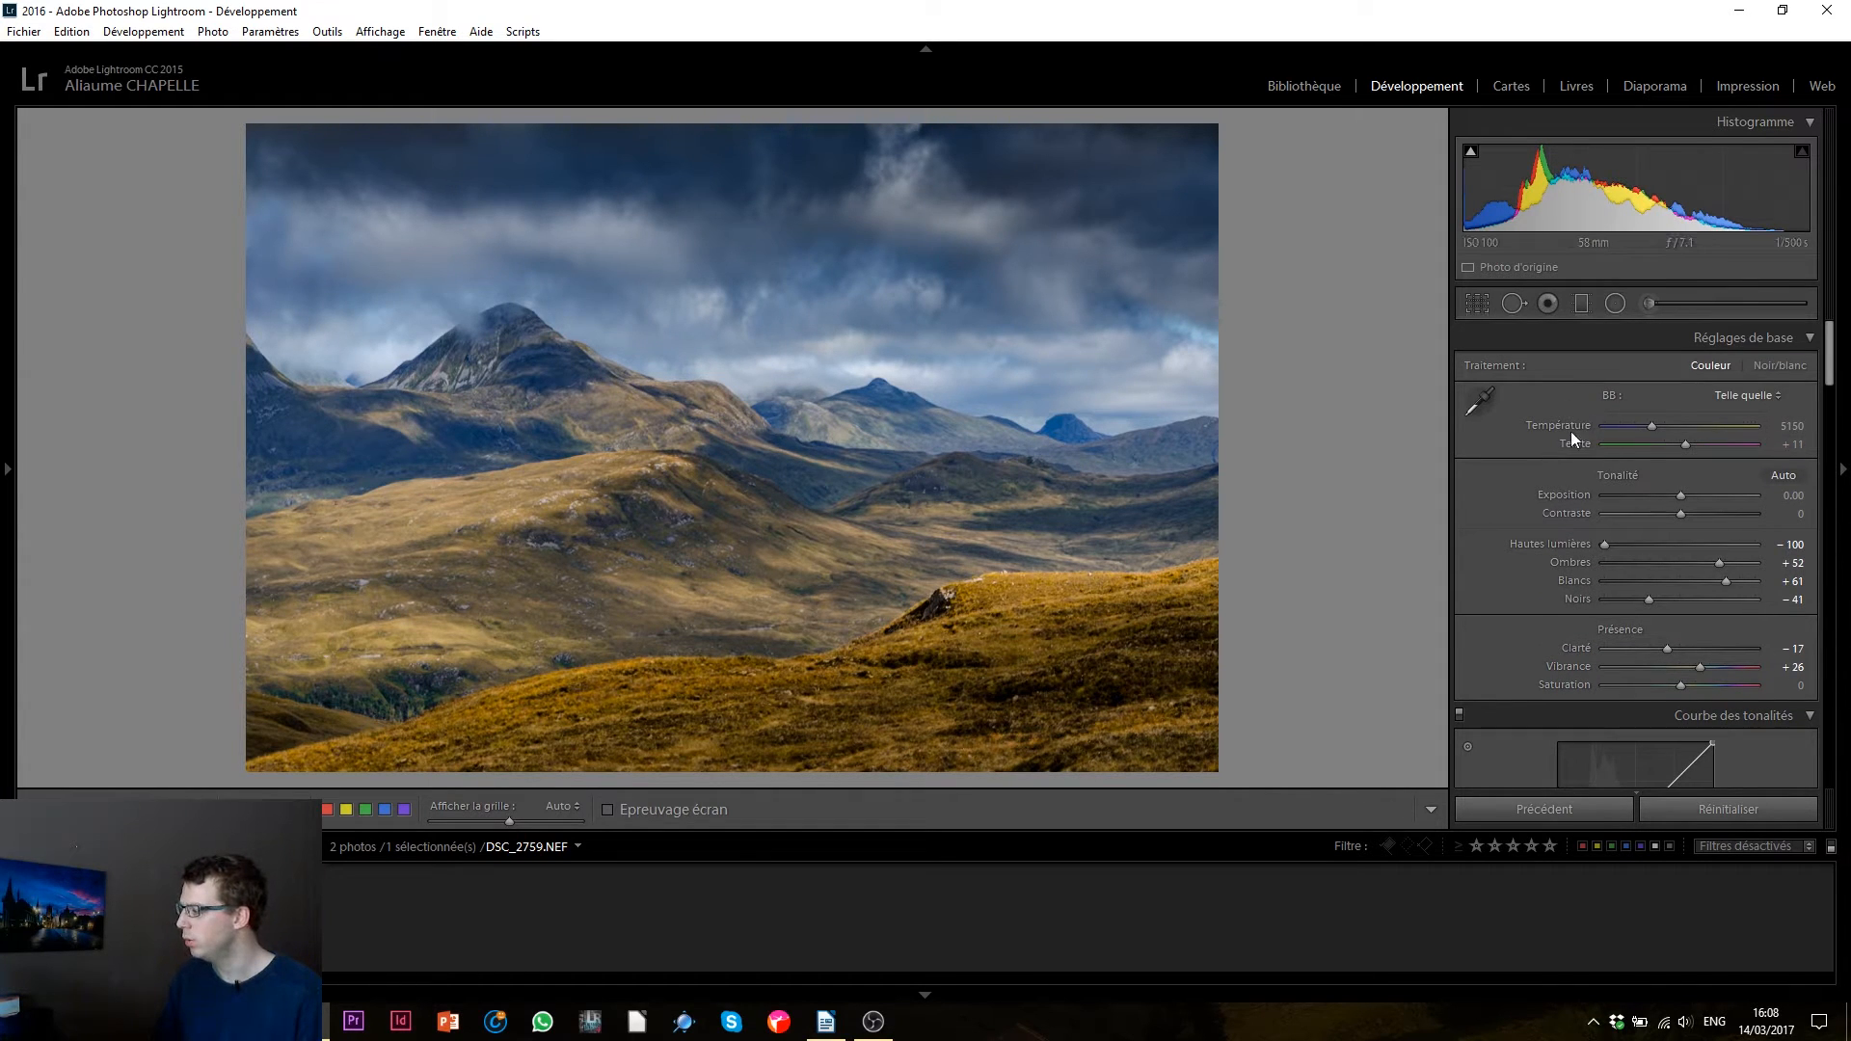
{"action": "left_click", "coordinate": [1663, 427]}
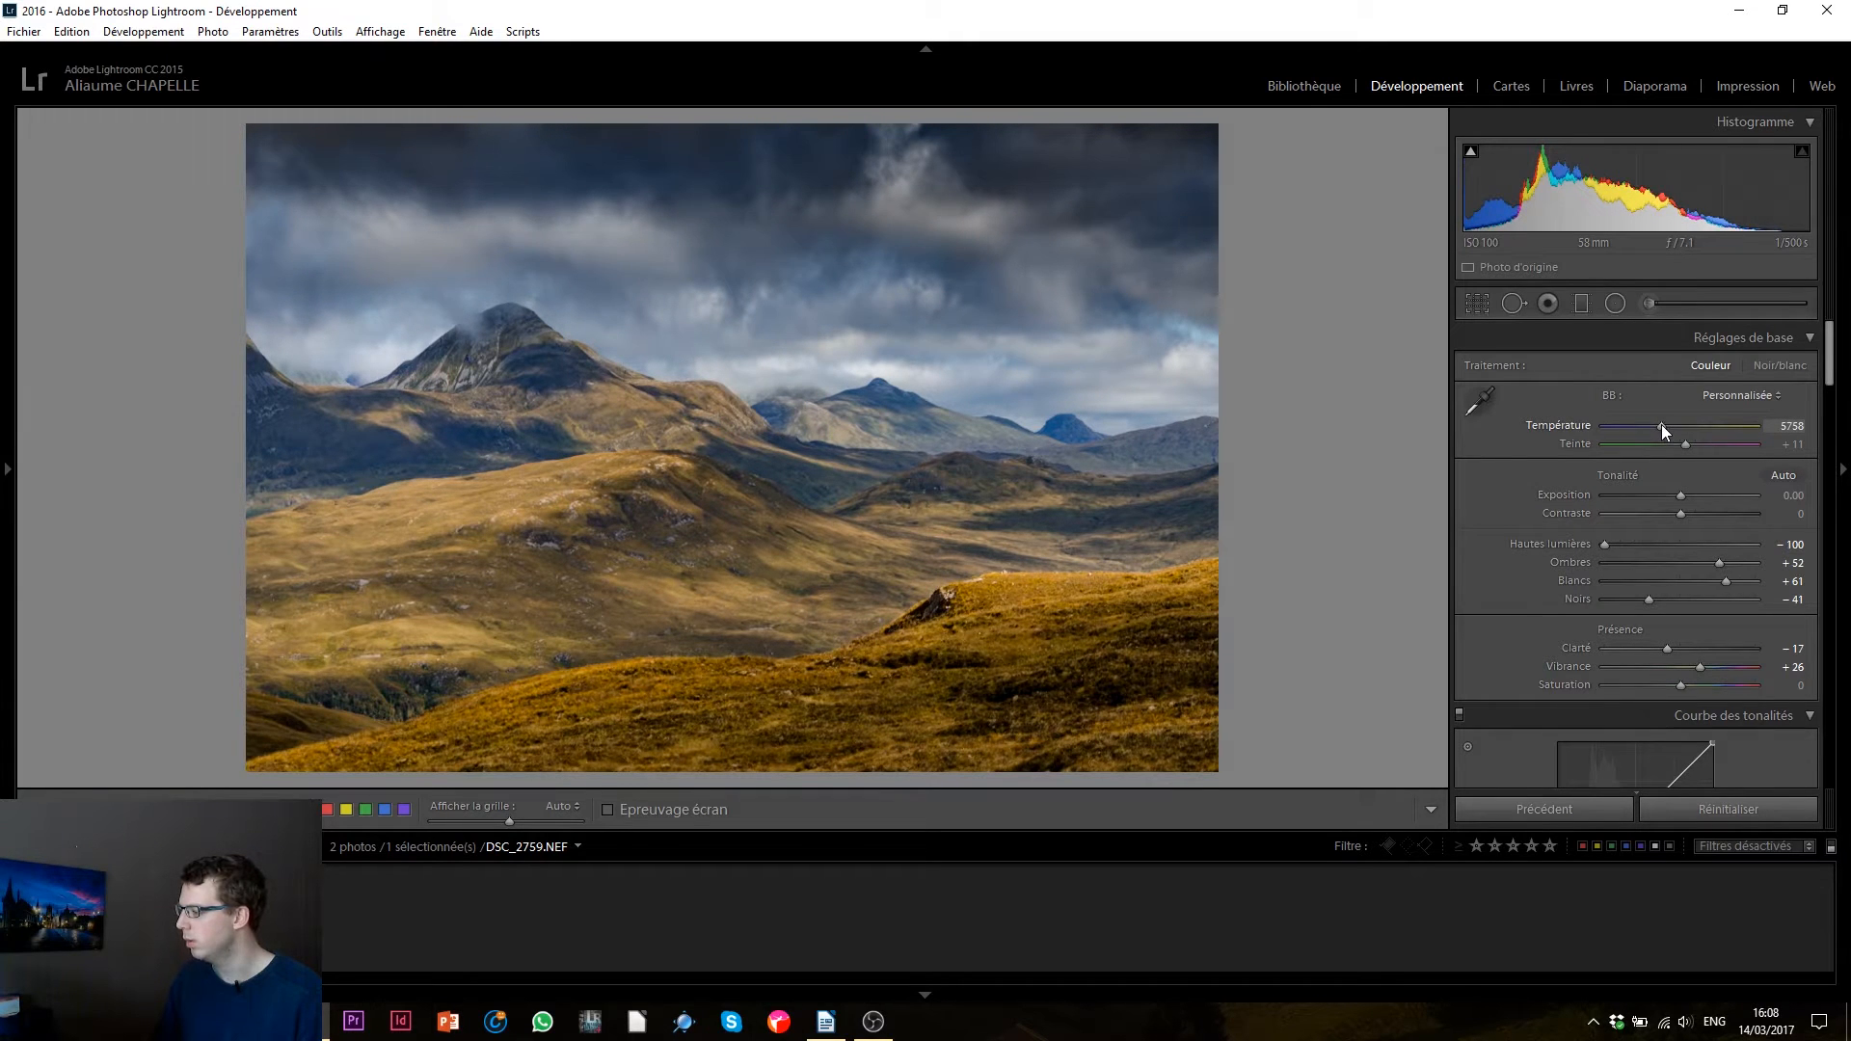
{"action": "left_click_drag", "start_coordinate": [1662, 427], "coordinate": [1662, 424]}
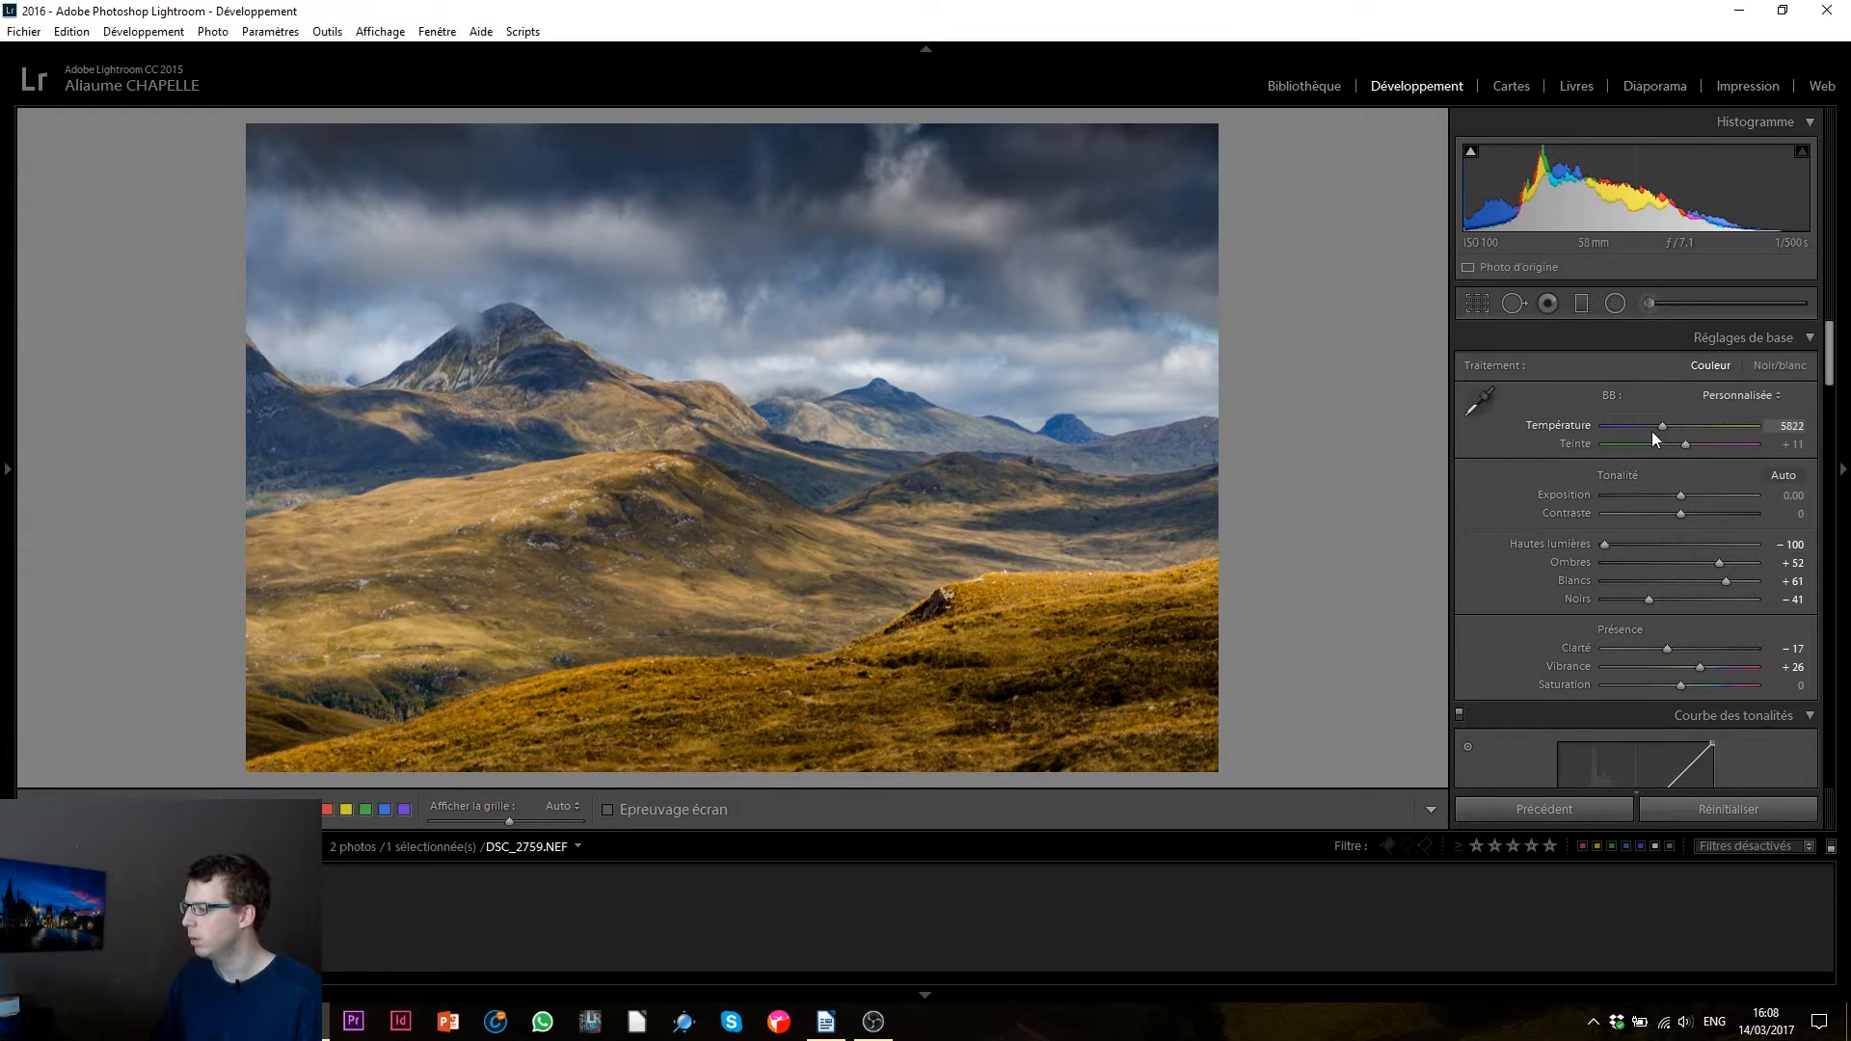
- Reduce the color saturation of Bleu to -55, Bleu vert to -55 and Pourpre to -33
{"action": "left_click_drag", "start_coordinate": [1828, 357], "coordinate": [1817, 472]}
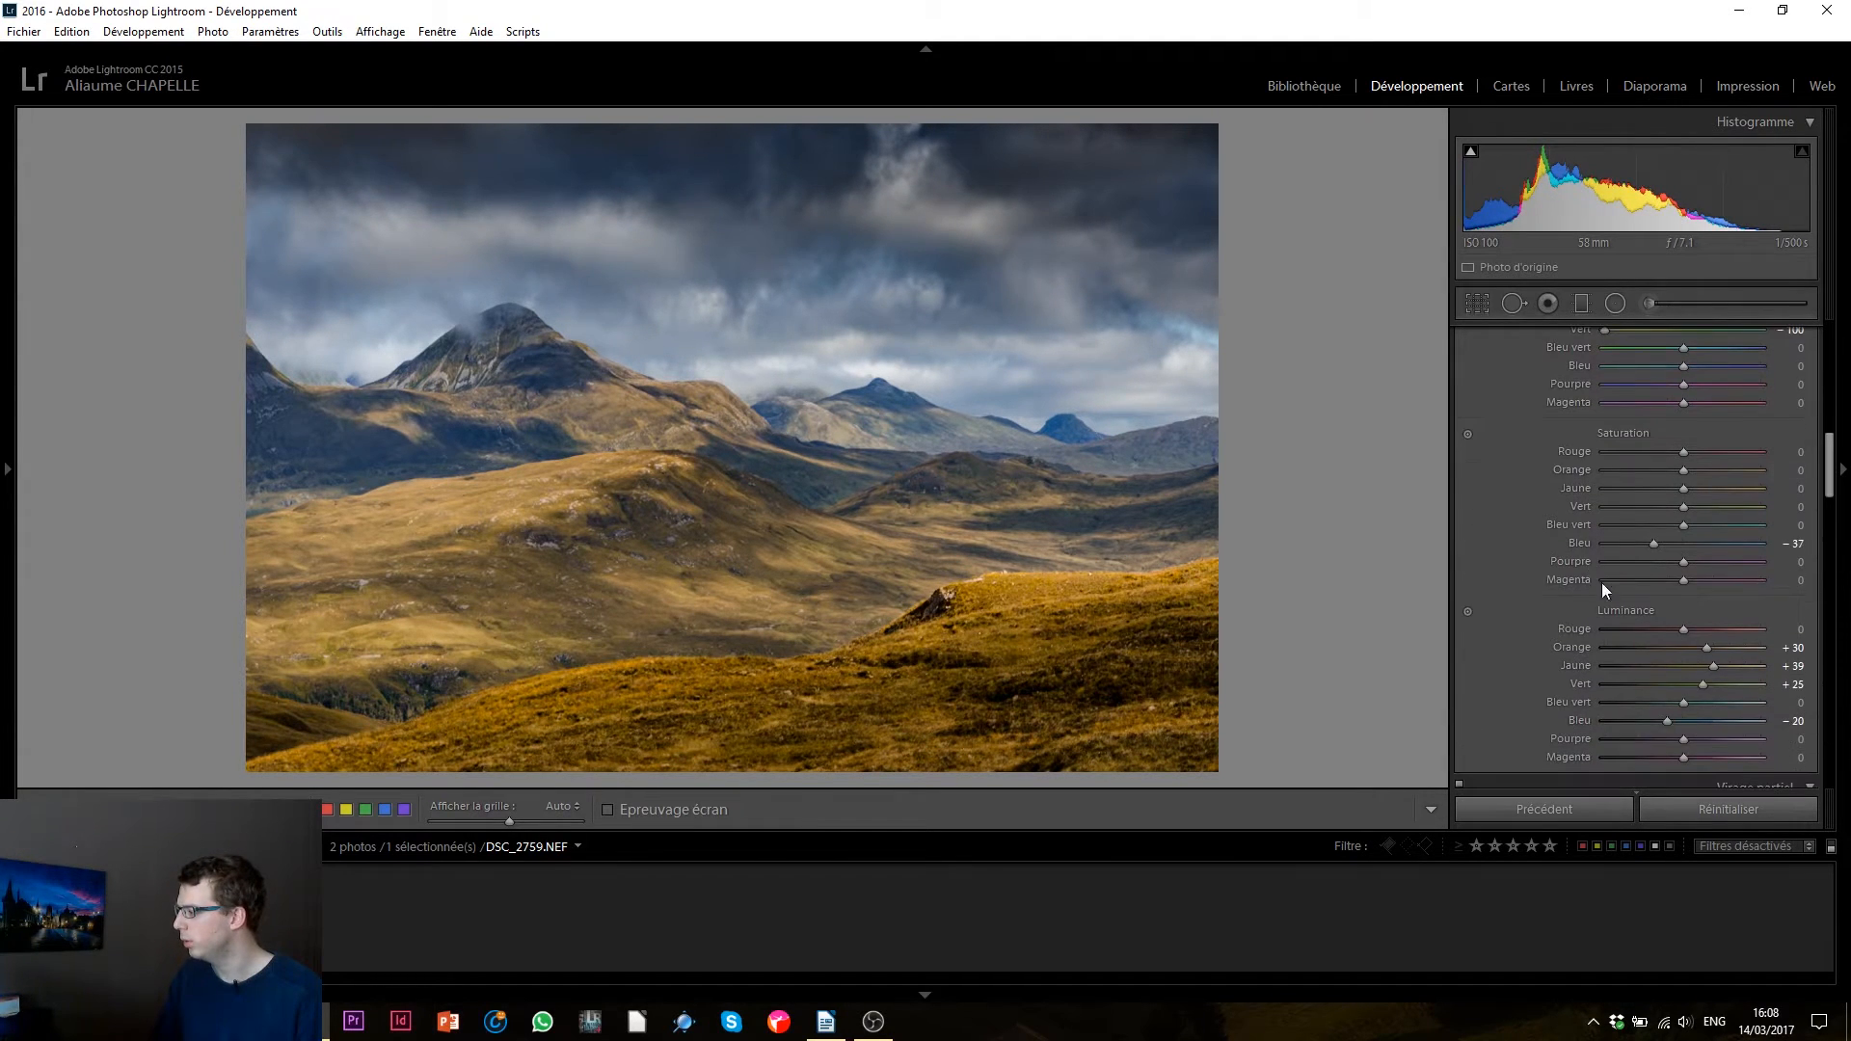
{"action": "left_click", "coordinate": [1637, 544]}
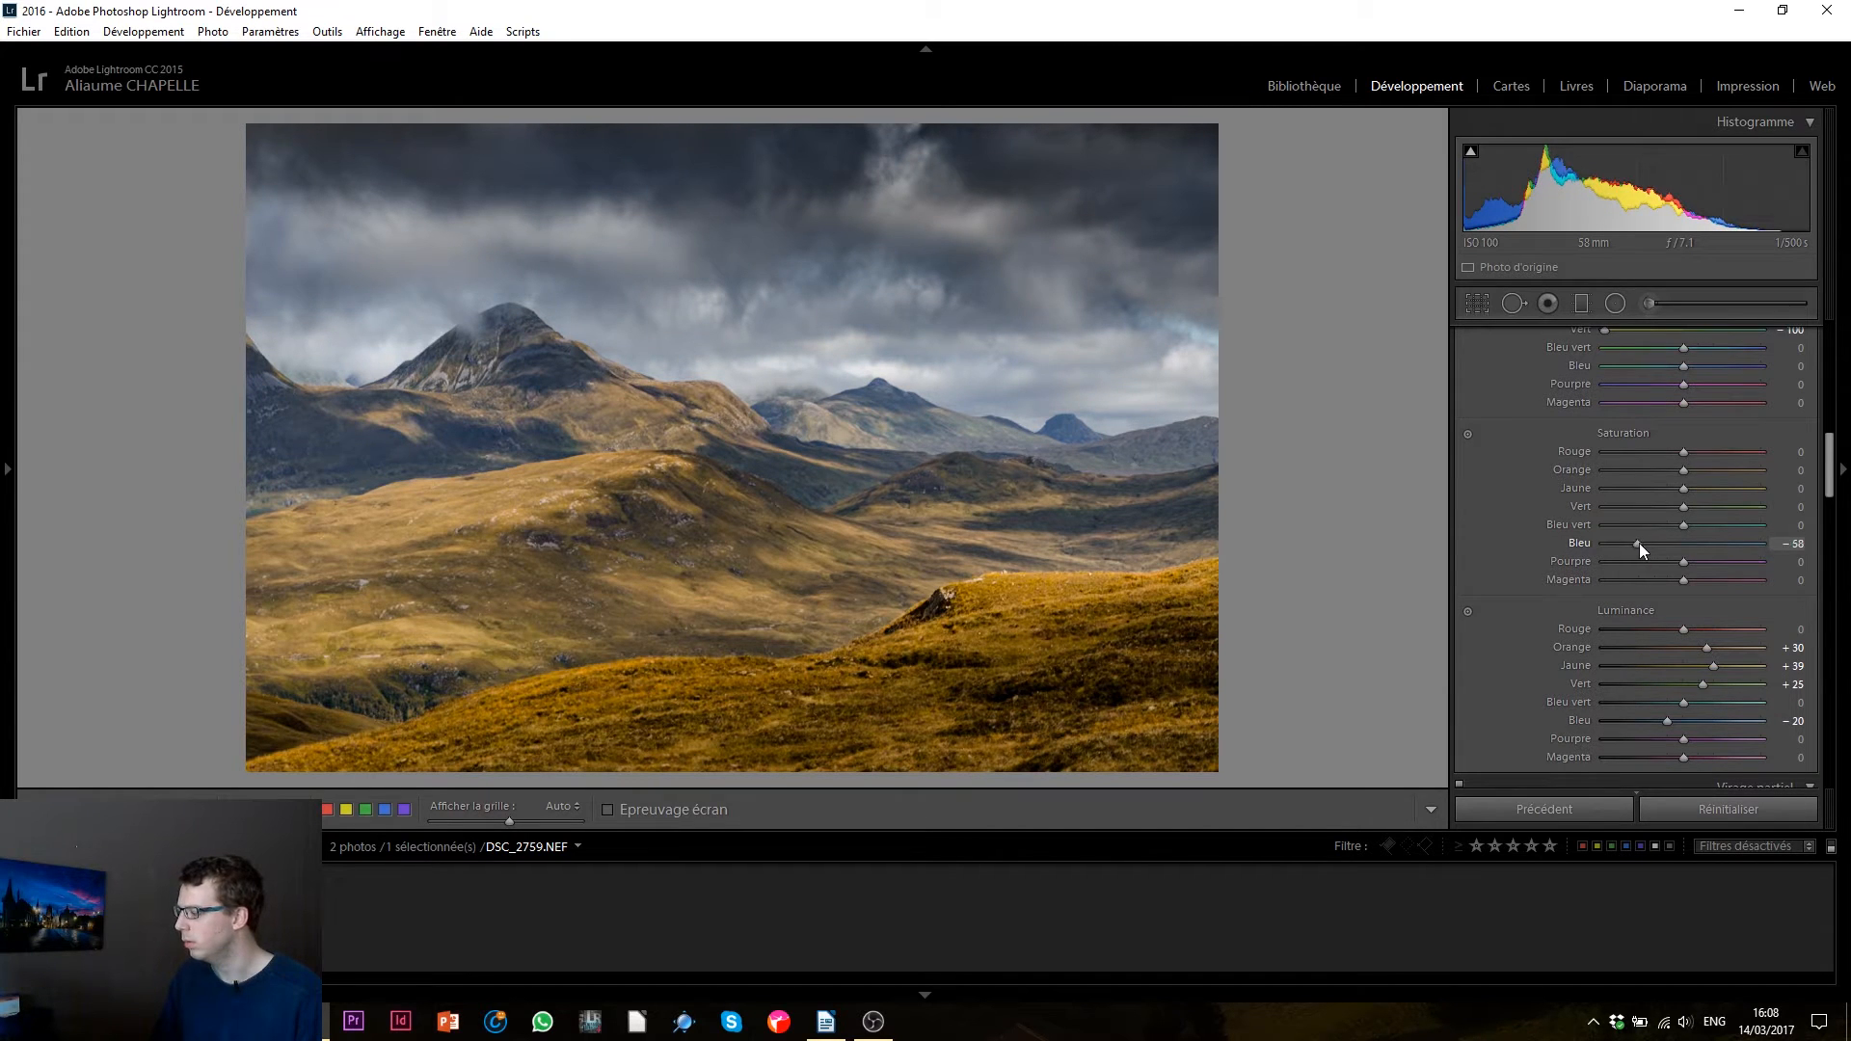
{"action": "left_click_drag", "start_coordinate": [1639, 542], "coordinate": [1645, 534]}
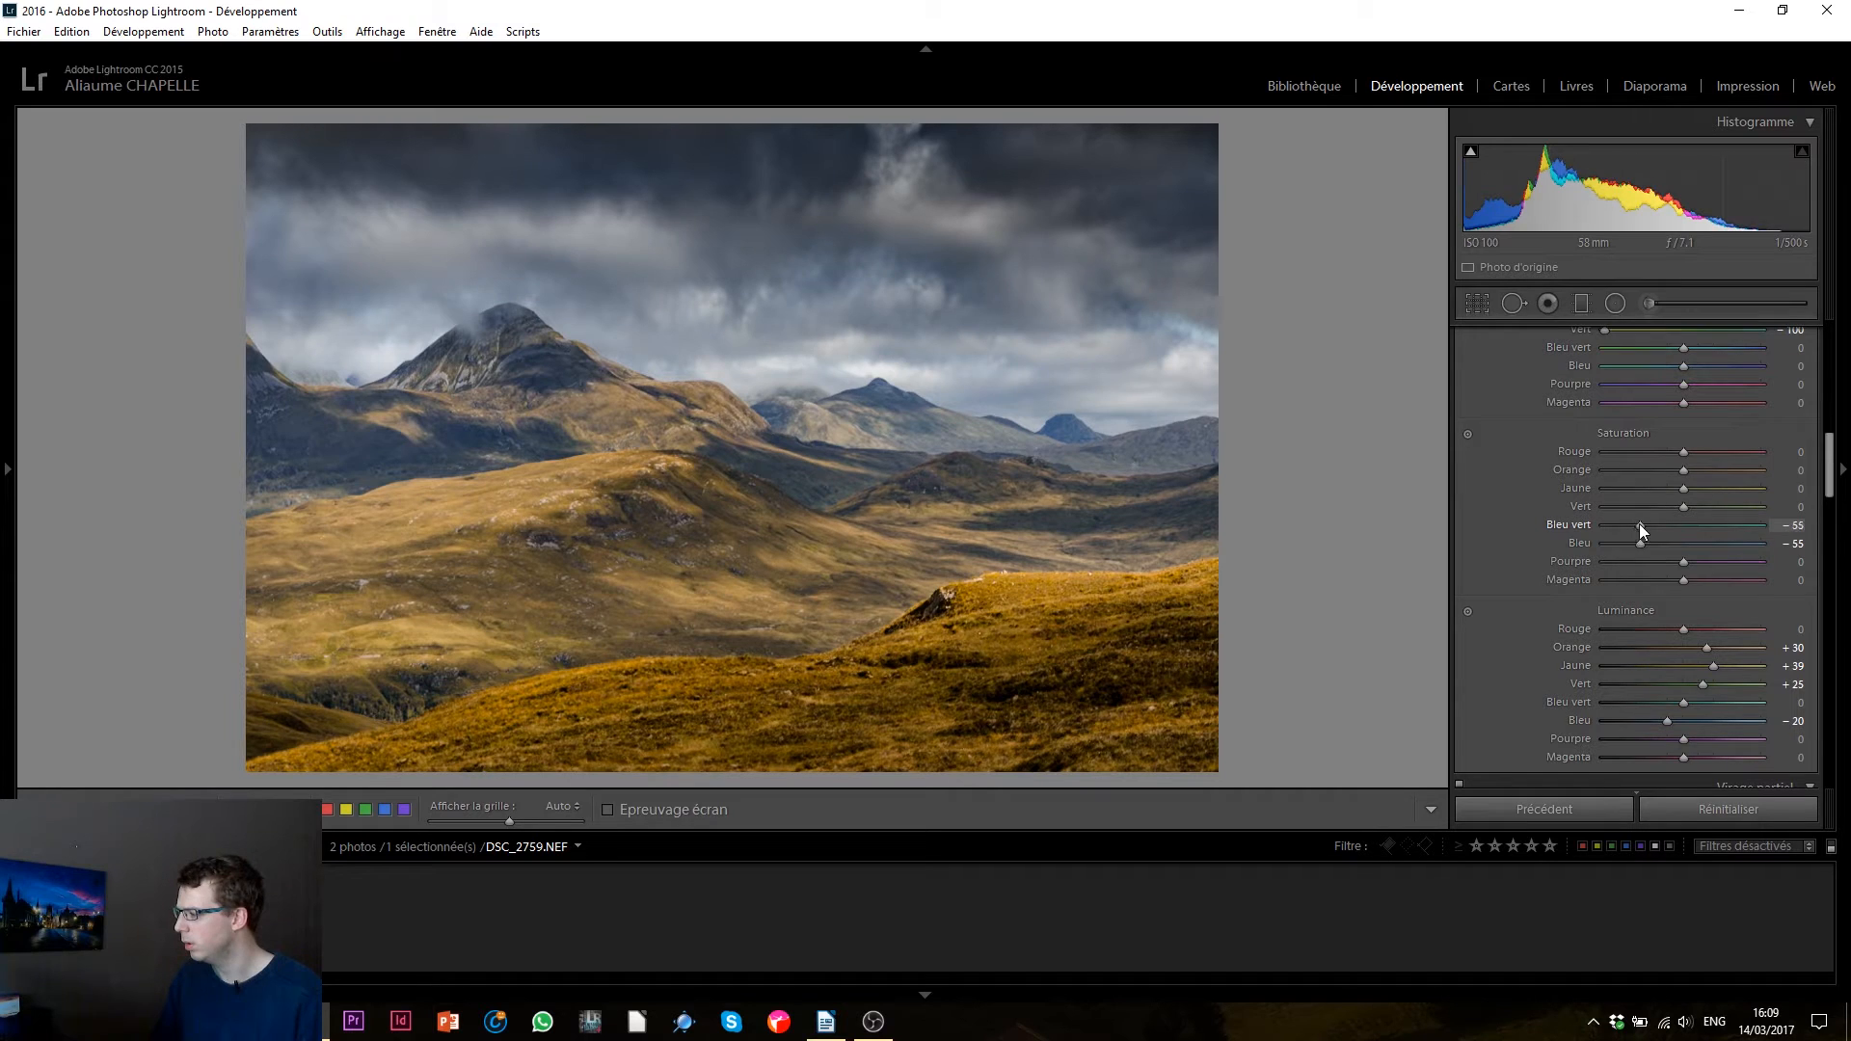
{"action": "left_click", "coordinate": [1657, 561]}
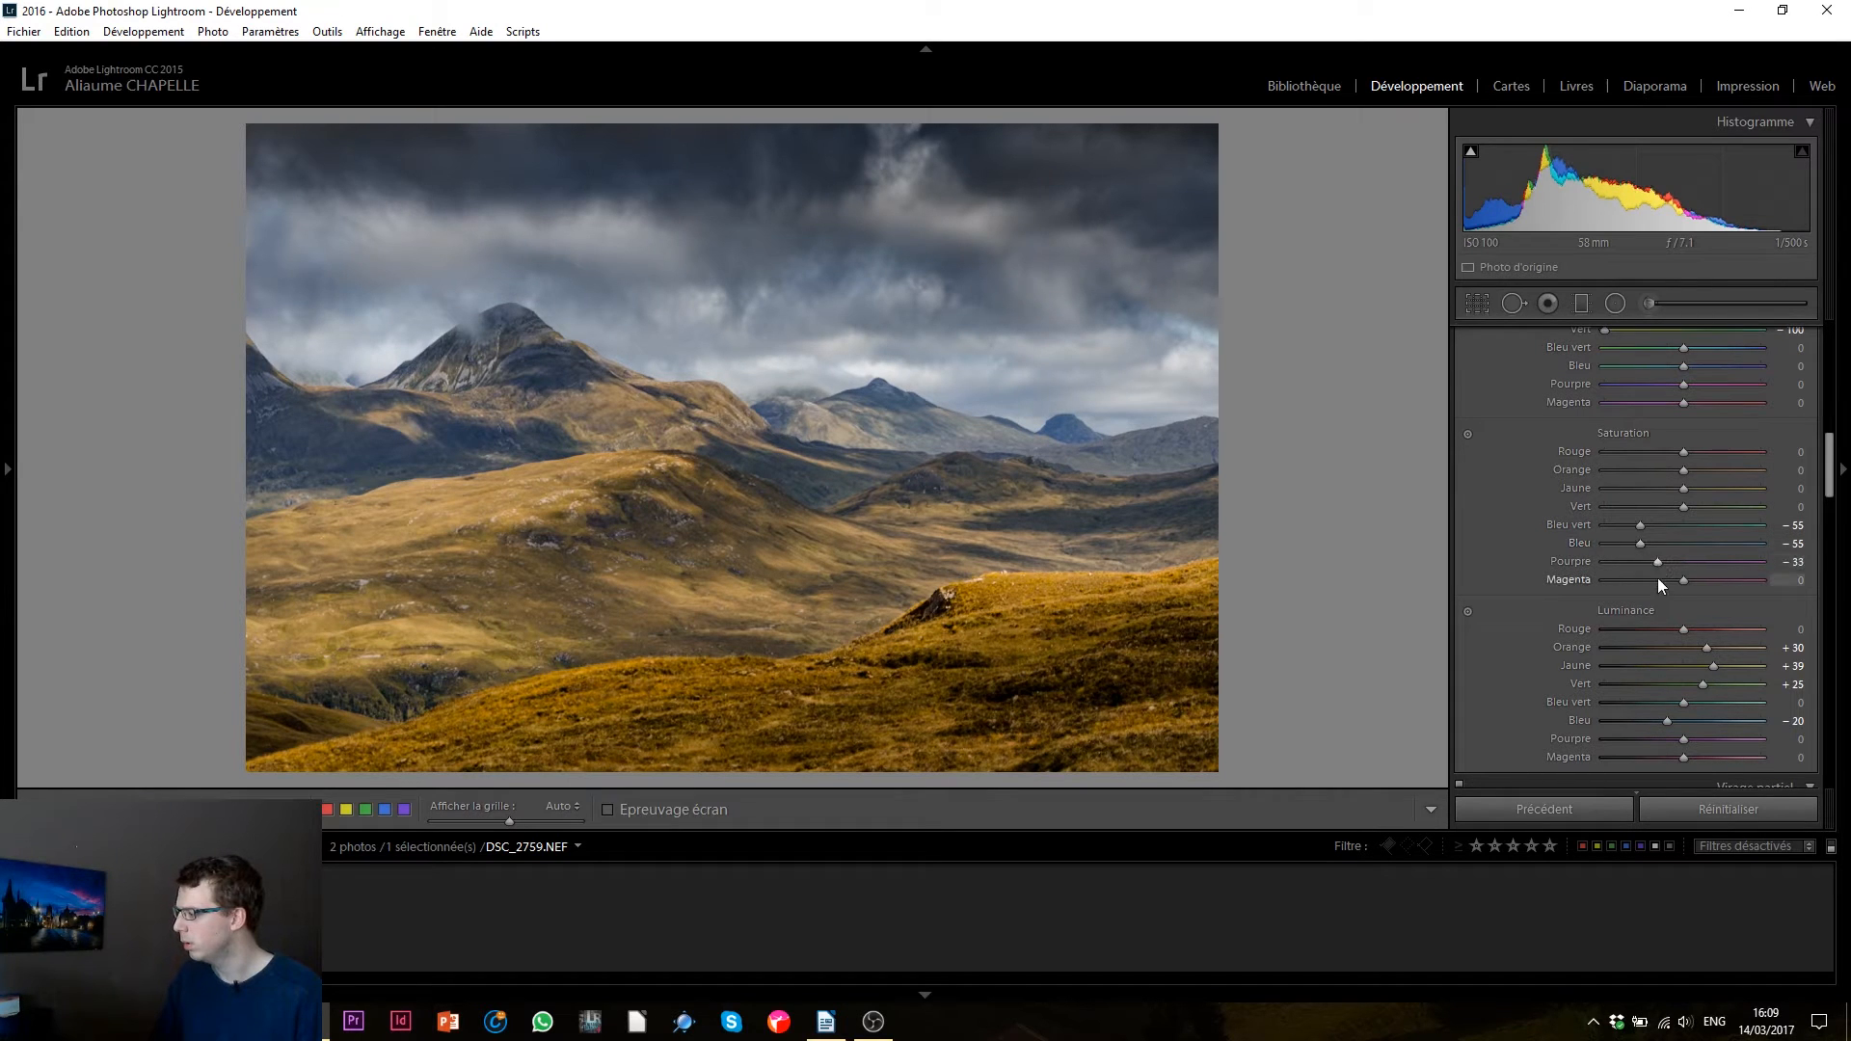
- Add a subtle dark post-crop vignette with its Gain set to -7
{"action": "left_click_drag", "start_coordinate": [1827, 465], "coordinate": [1830, 717]}
{"action": "left_click", "coordinate": [1663, 498]}
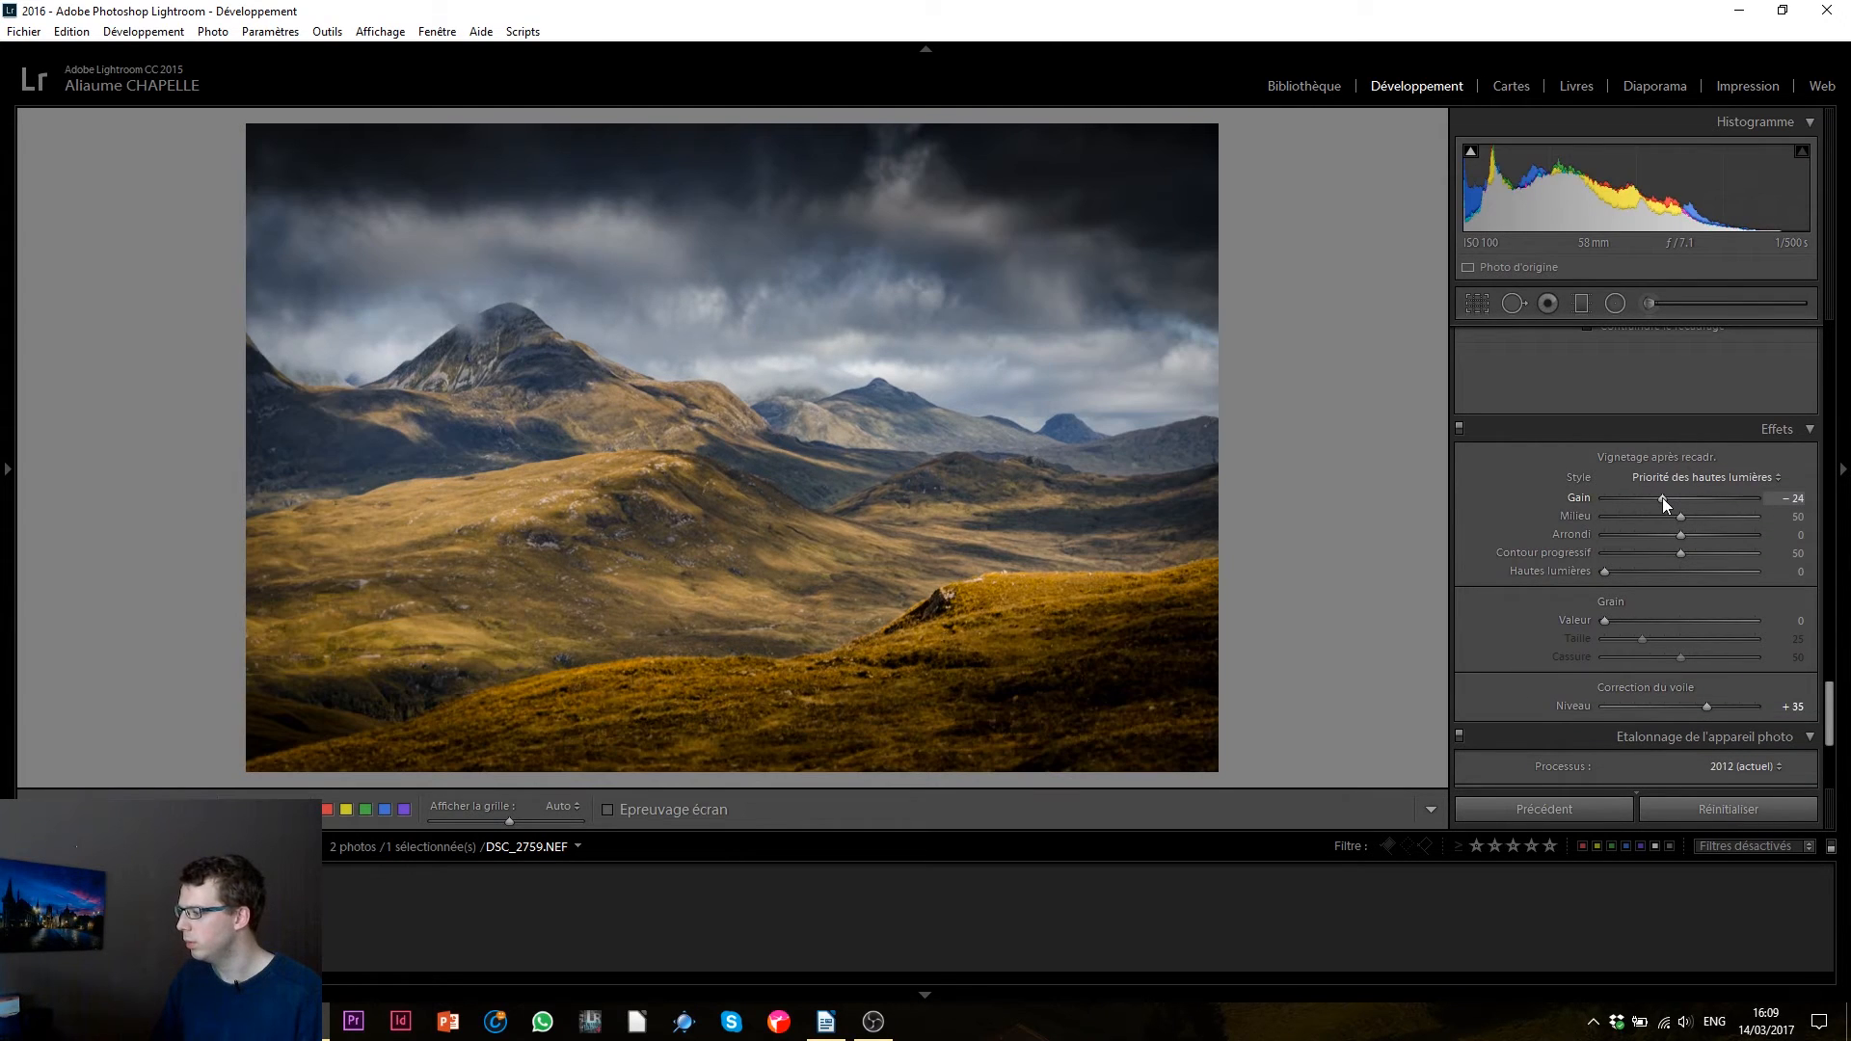
{"action": "left_click", "coordinate": [1674, 498]}
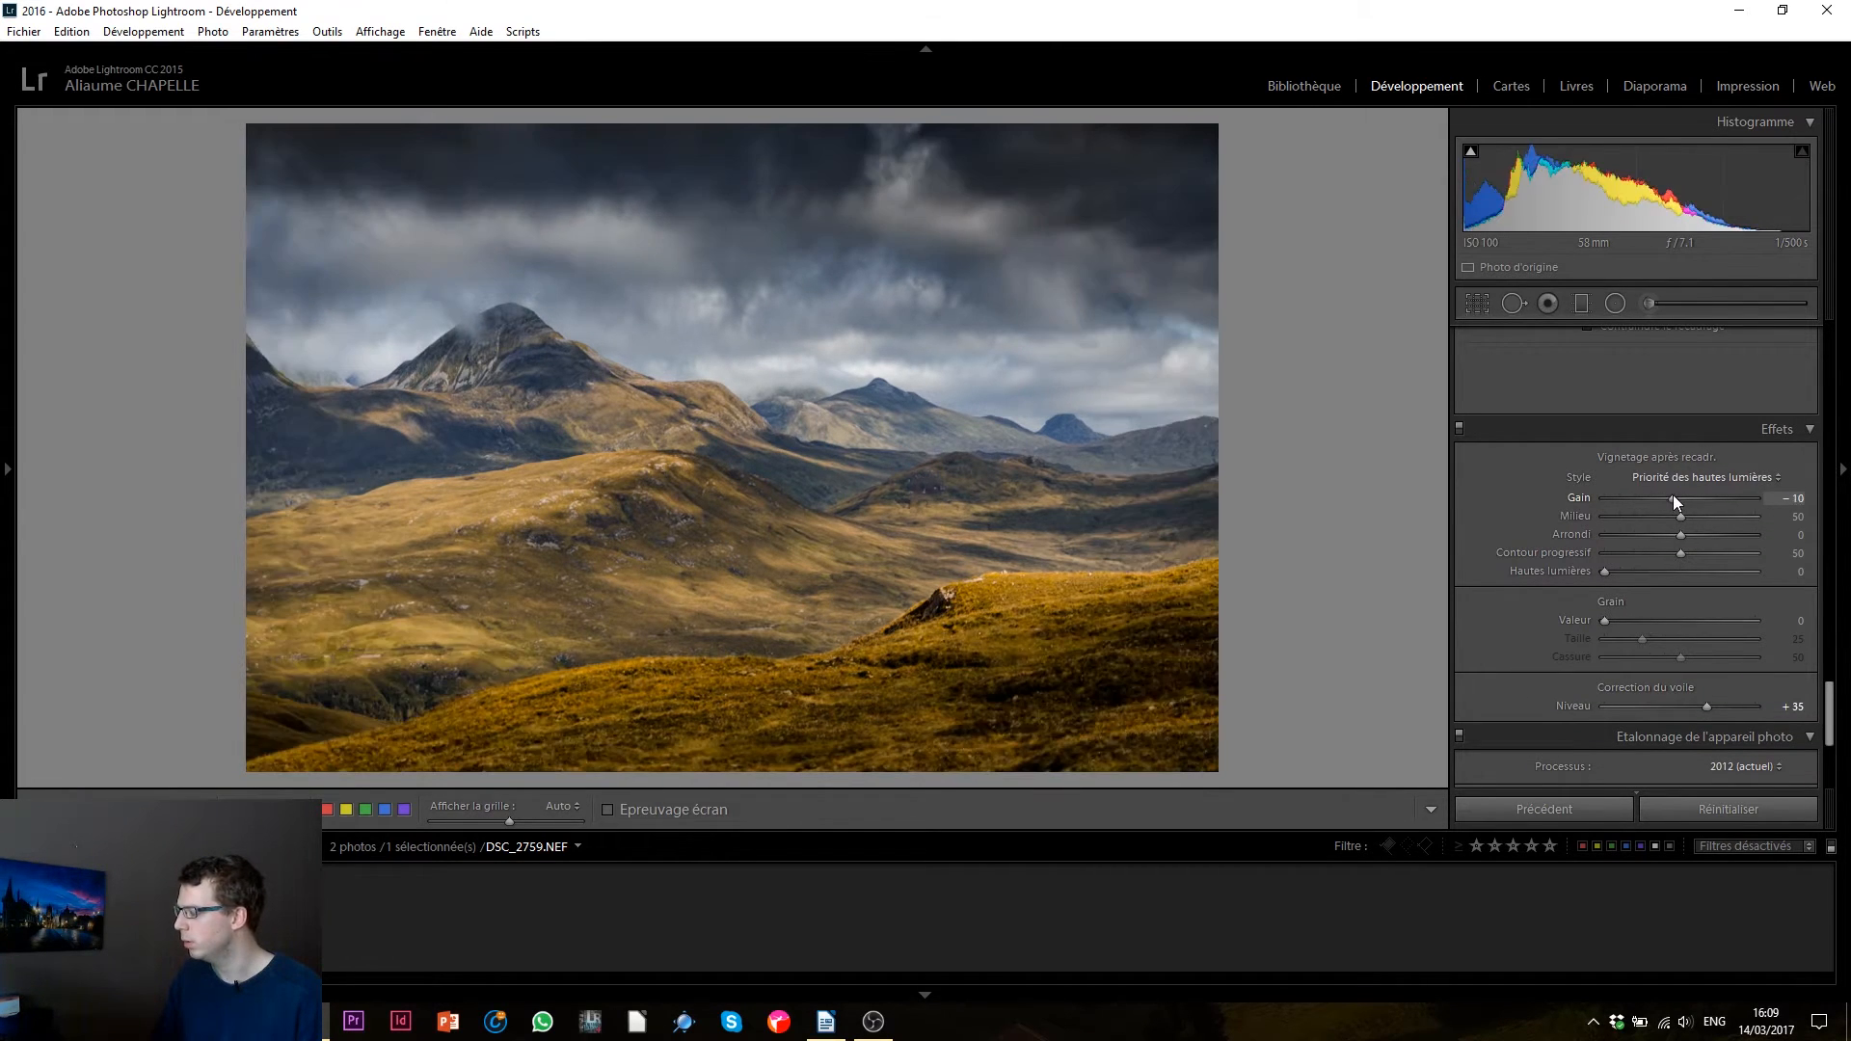
{"action": "left_click_drag", "start_coordinate": [1674, 498], "coordinate": [1676, 498]}
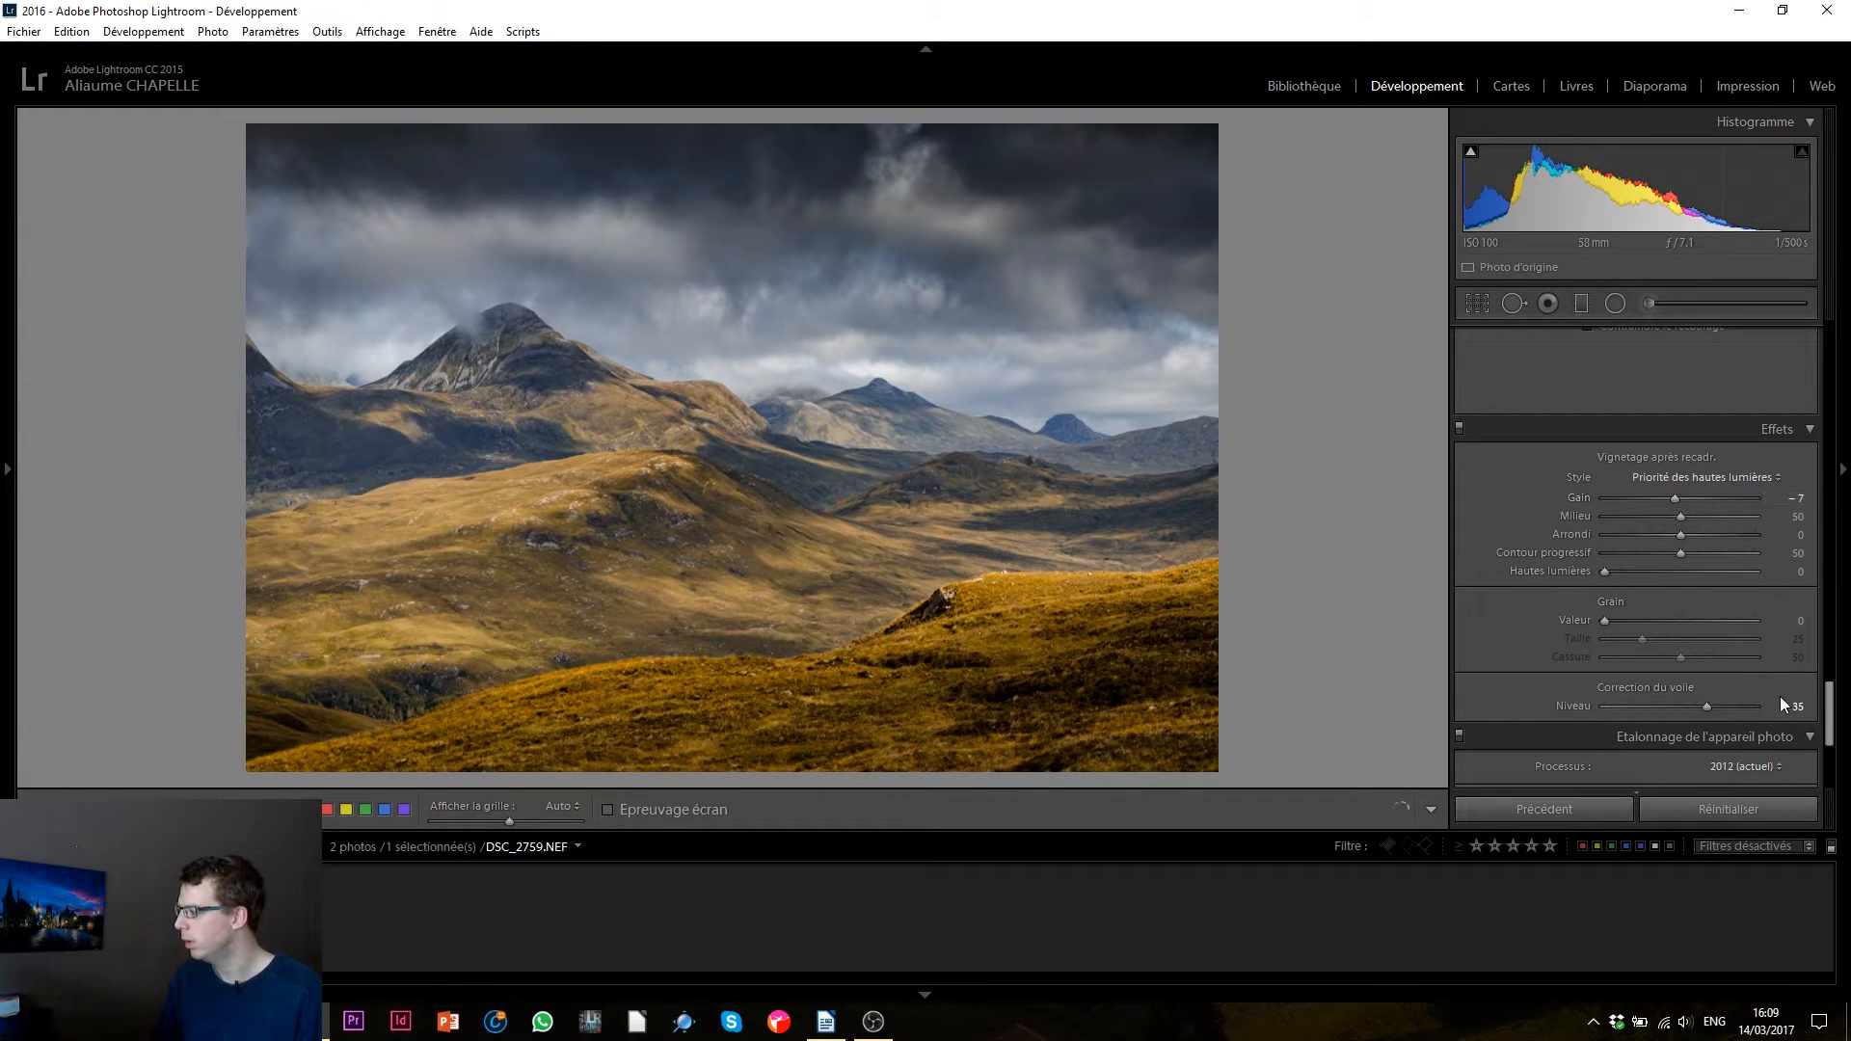
- Sharpen the photo with Netteté Gain 91 and Masquage 55, and set noise reduction Luminance to 20
{"action": "scroll", "coordinate": [1819, 698], "scroll_direction": "up", "scroll_amount": 2}
{"action": "left_click_drag", "start_coordinate": [1817, 696], "coordinate": [1785, 545]}
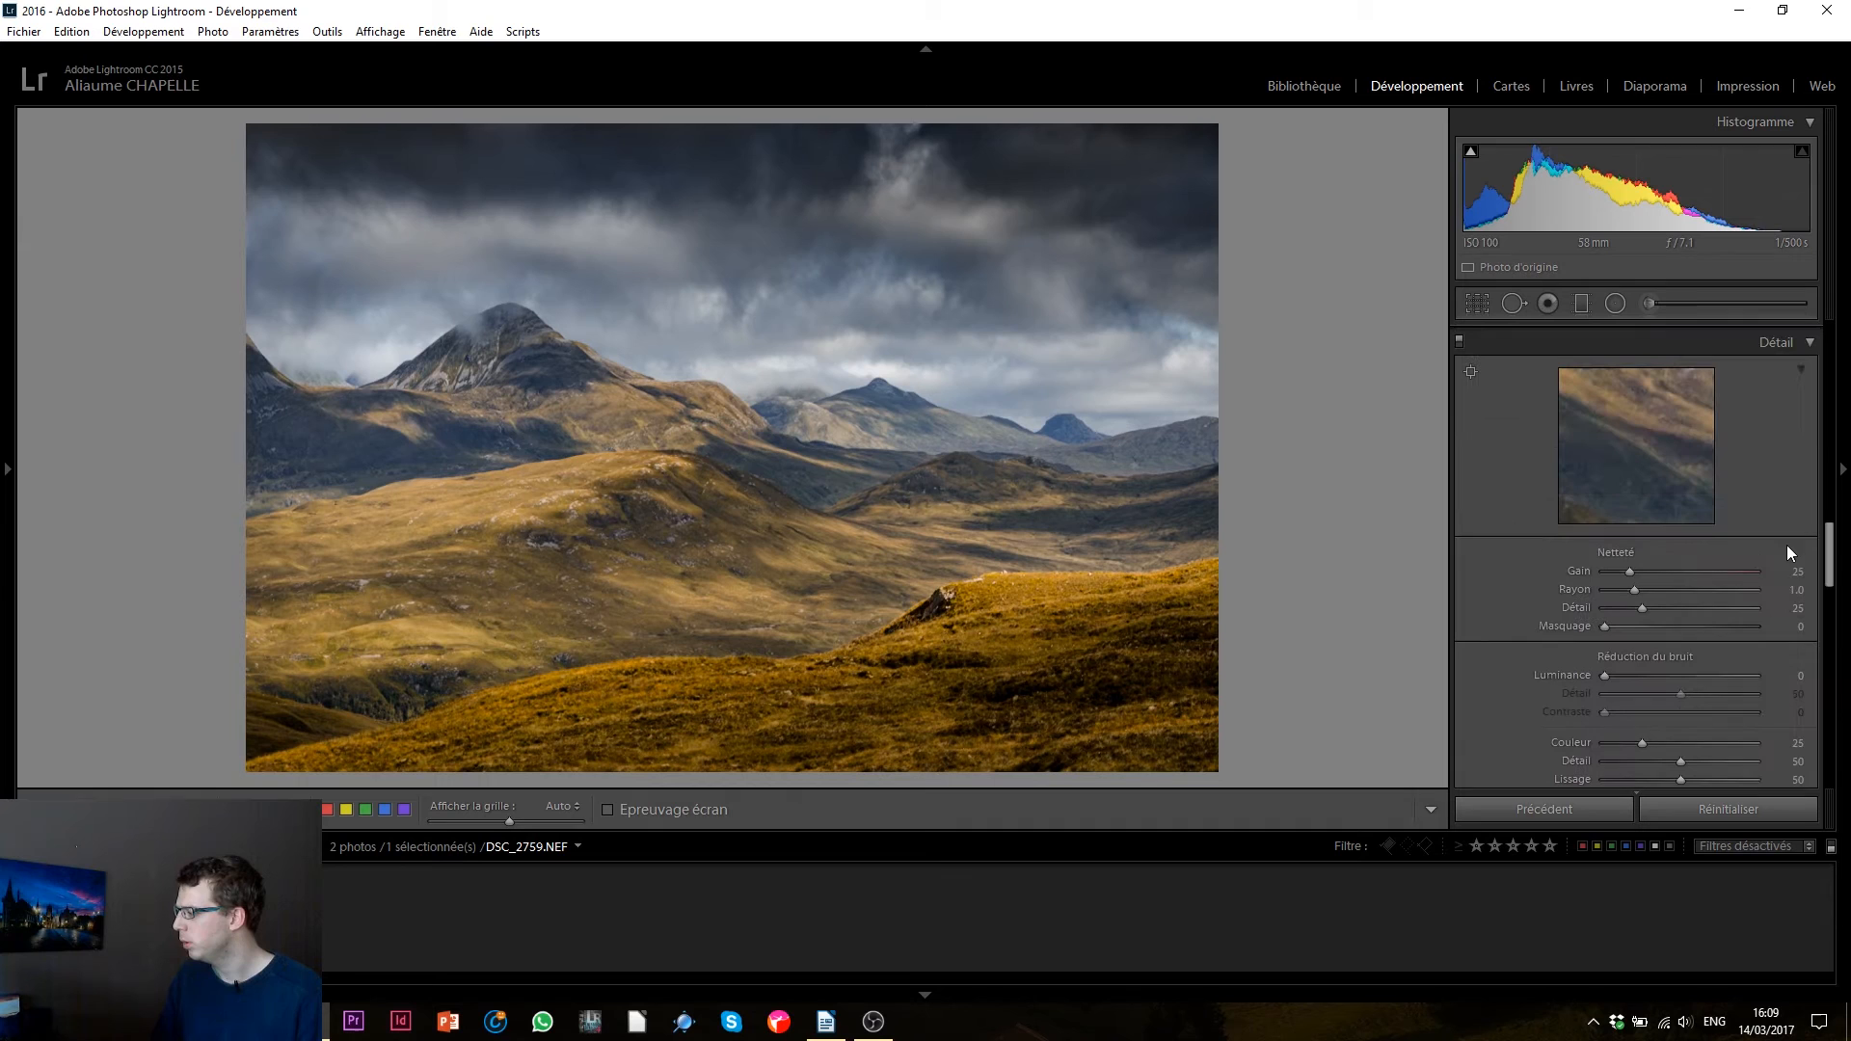
{"action": "left_click", "coordinate": [1699, 571]}
{"action": "key", "text": "alt"}
{"action": "left_click_drag", "start_coordinate": [1605, 634], "coordinate": [1616, 677]}
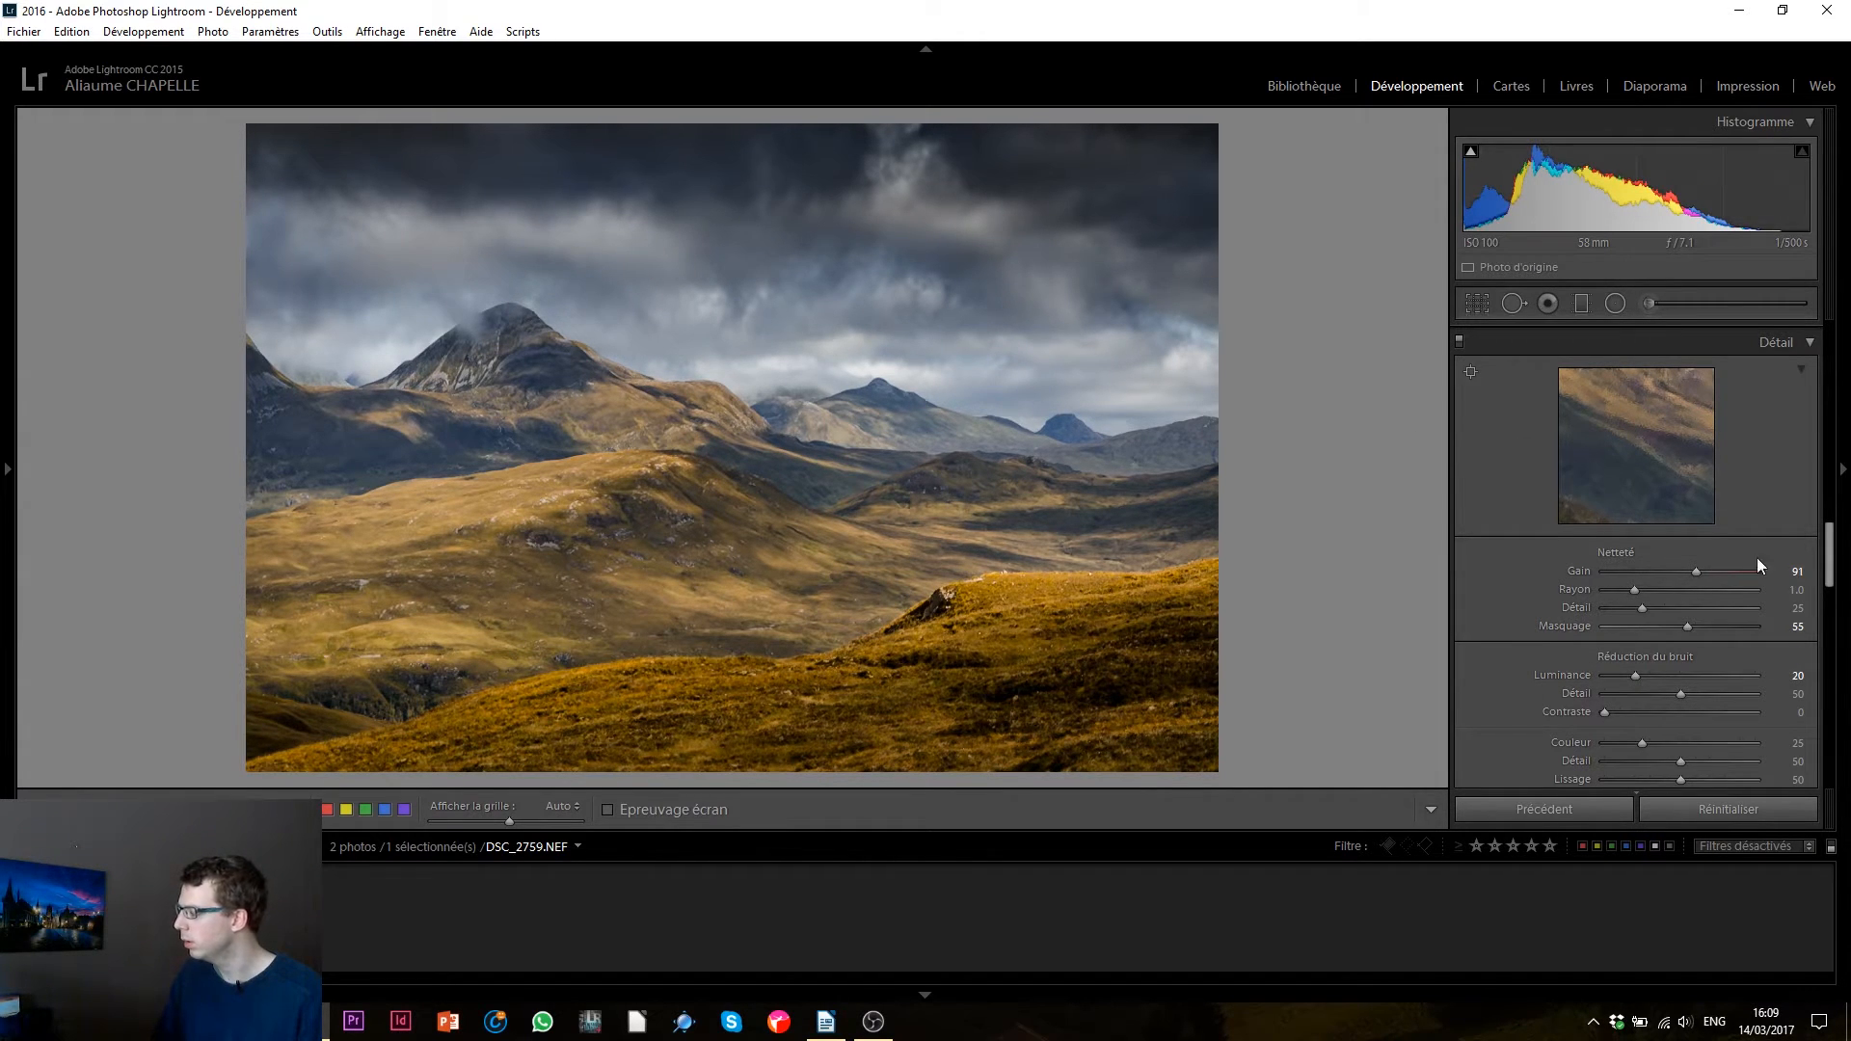
- Split-tone the highlights with Teinte 30 and Saturation 8, set the shadows' Saturation to 6, and compare the toning off and on
{"action": "left_click_drag", "start_coordinate": [1829, 567], "coordinate": [1820, 516]}
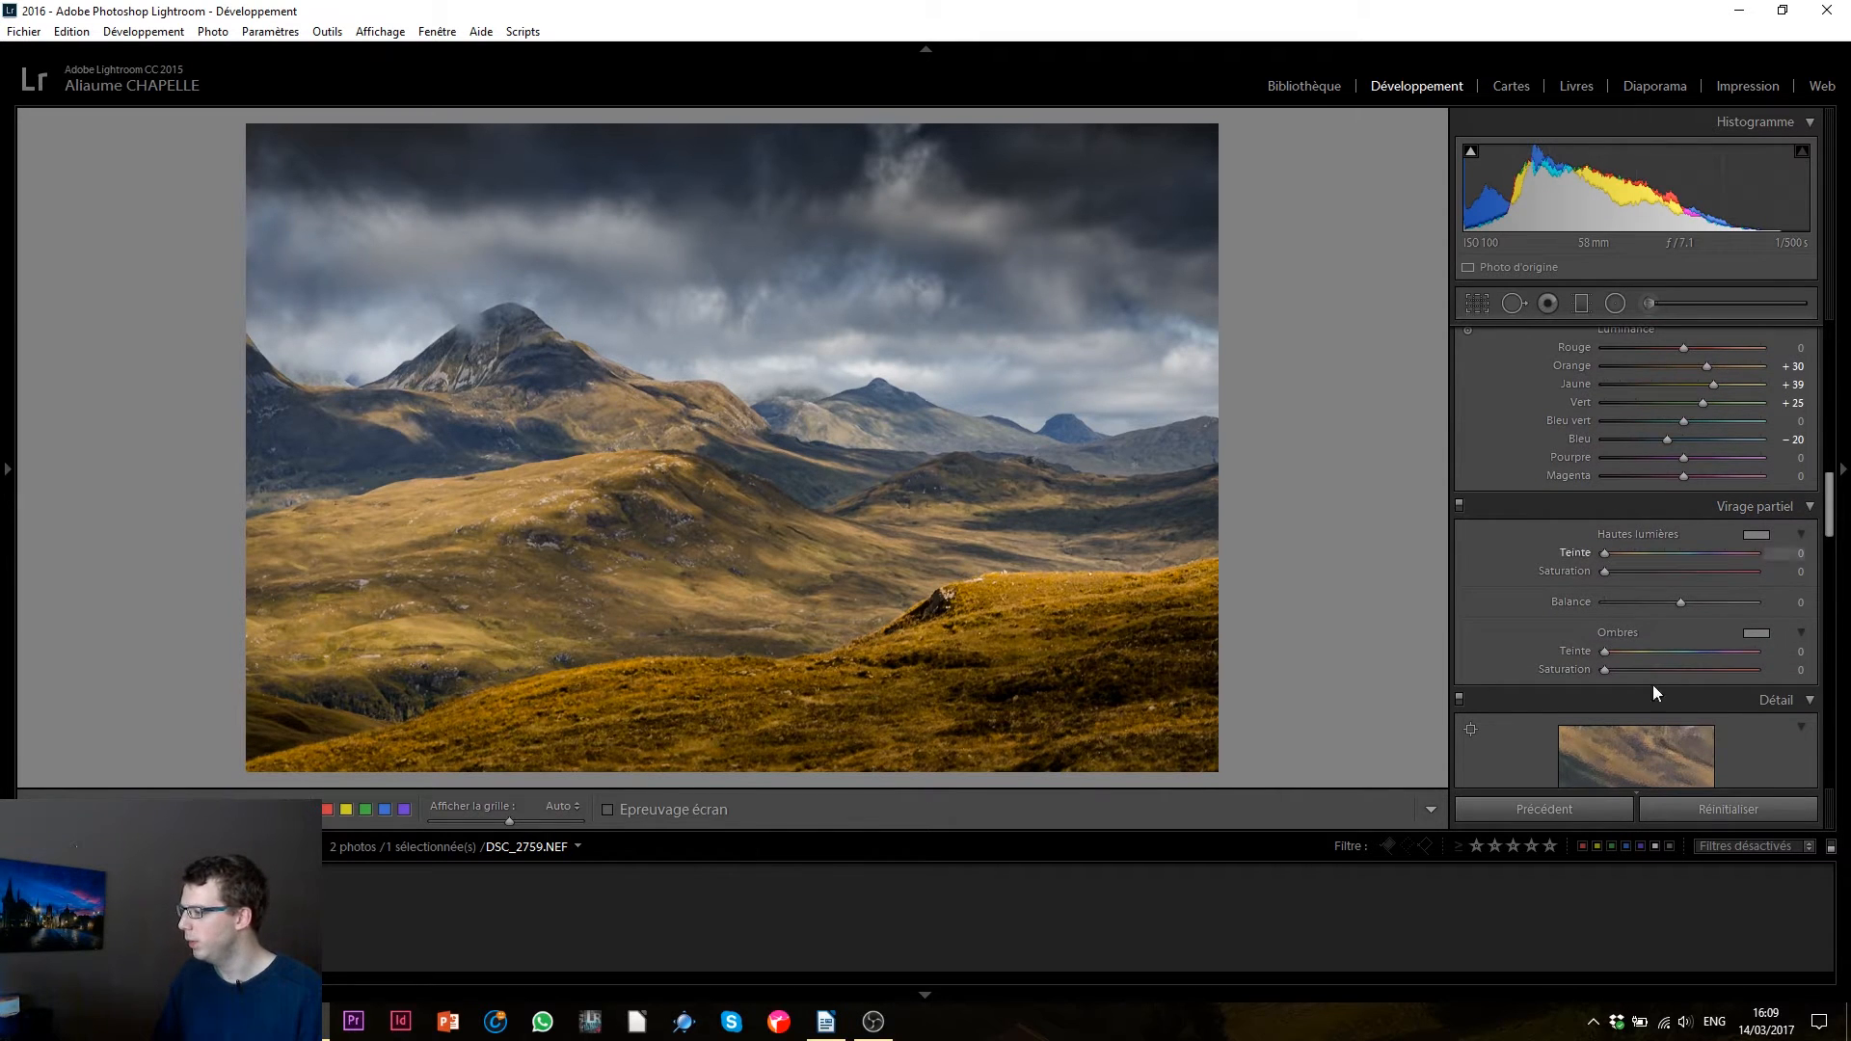
{"action": "left_click_drag", "start_coordinate": [1605, 553], "coordinate": [1620, 558]}
{"action": "left_click", "coordinate": [1622, 569]}
{"action": "left_click", "coordinate": [1623, 669]}
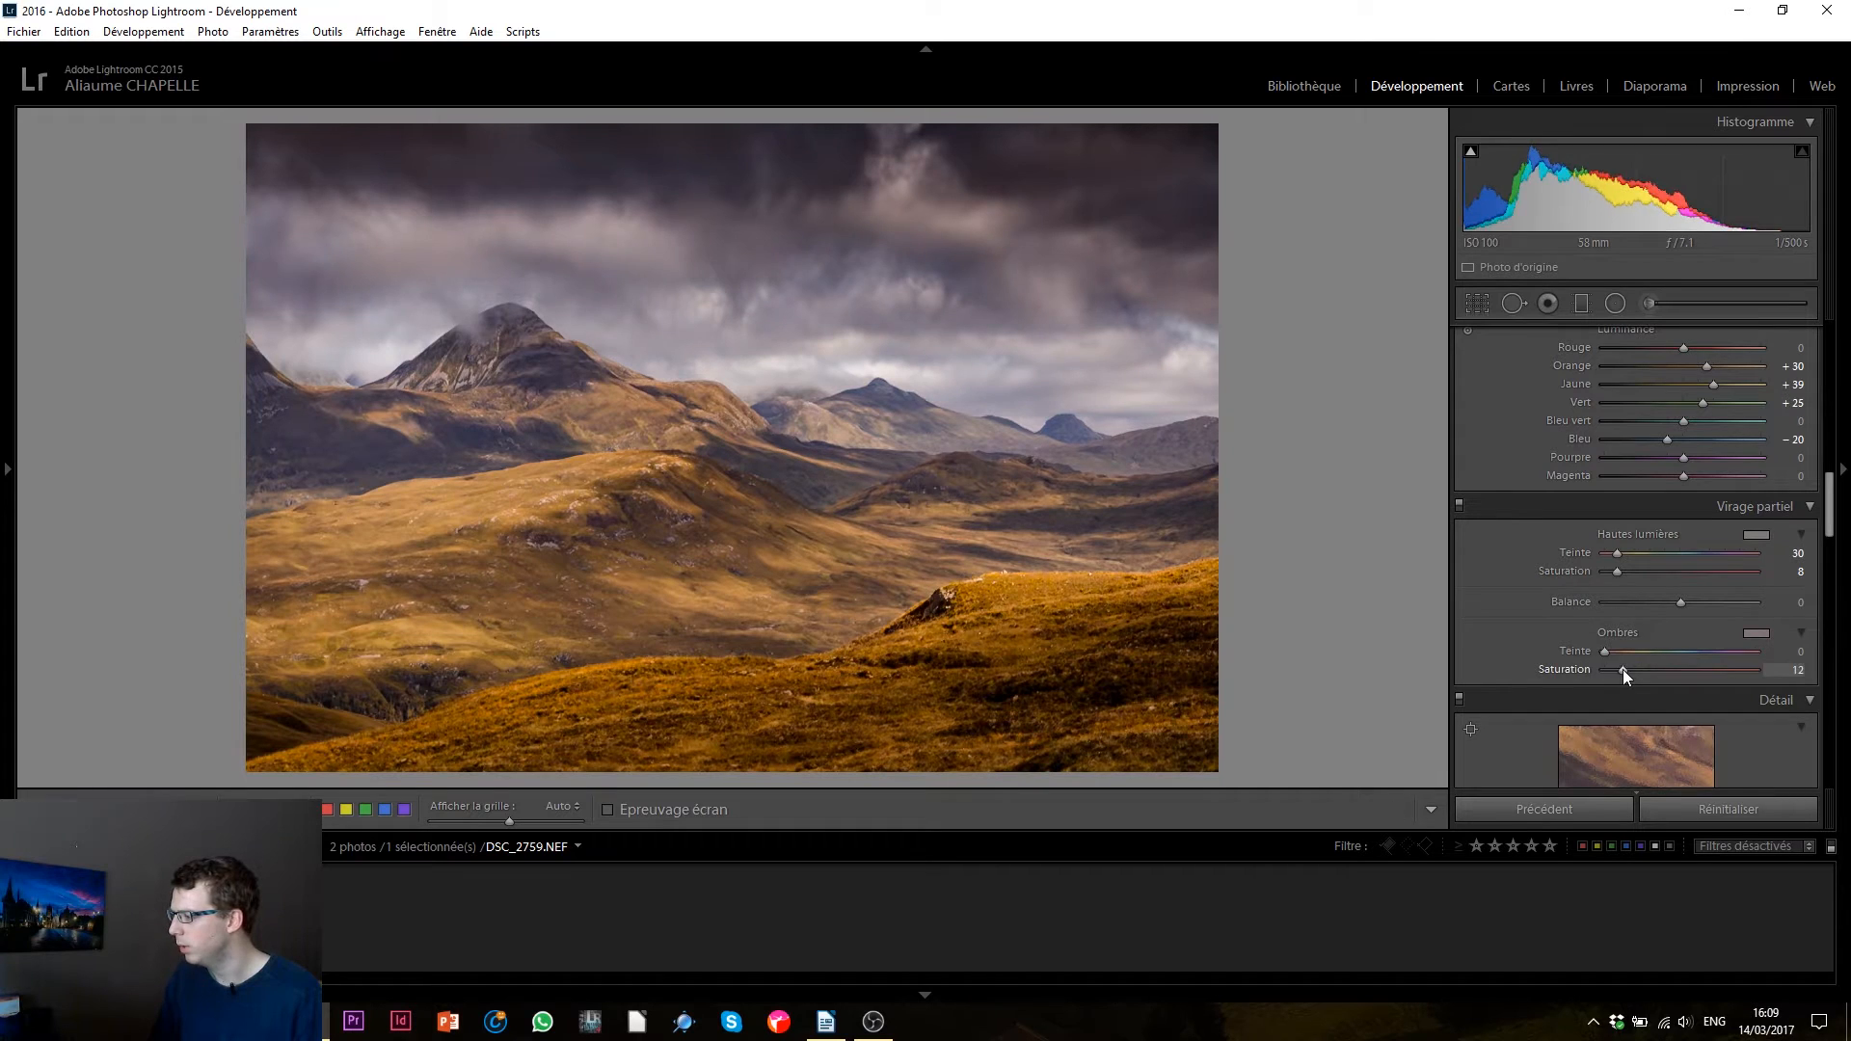
{"action": "mouse_move", "coordinate": [1610, 650]}
{"action": "left_mouse_down"}
{"action": "mouse_move", "coordinate": [1591, 650]}
{"action": "mouse_move", "coordinate": [1617, 667]}
{"action": "left_mouse_up"}
{"action": "left_click", "coordinate": [1459, 507]}
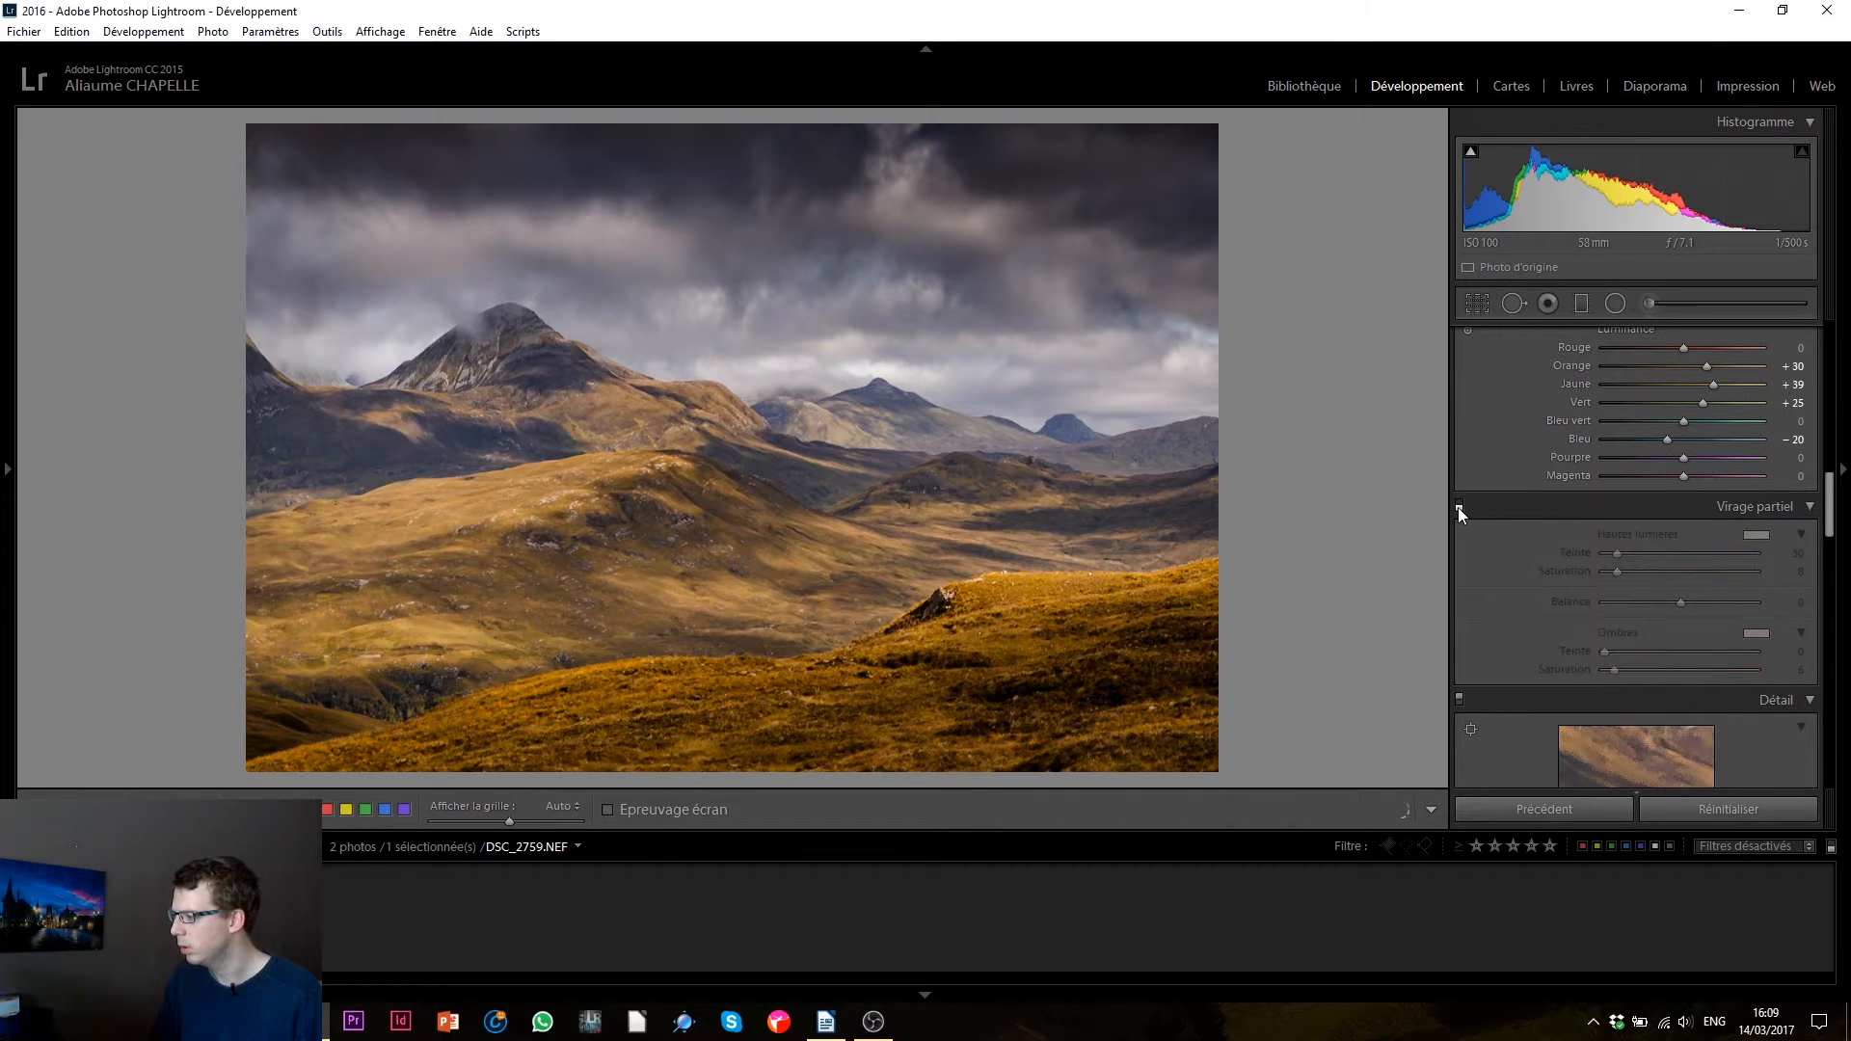
{"action": "left_click", "coordinate": [1459, 506]}
{"action": "left_click", "coordinate": [1459, 507]}
{"action": "left_click", "coordinate": [1458, 507]}
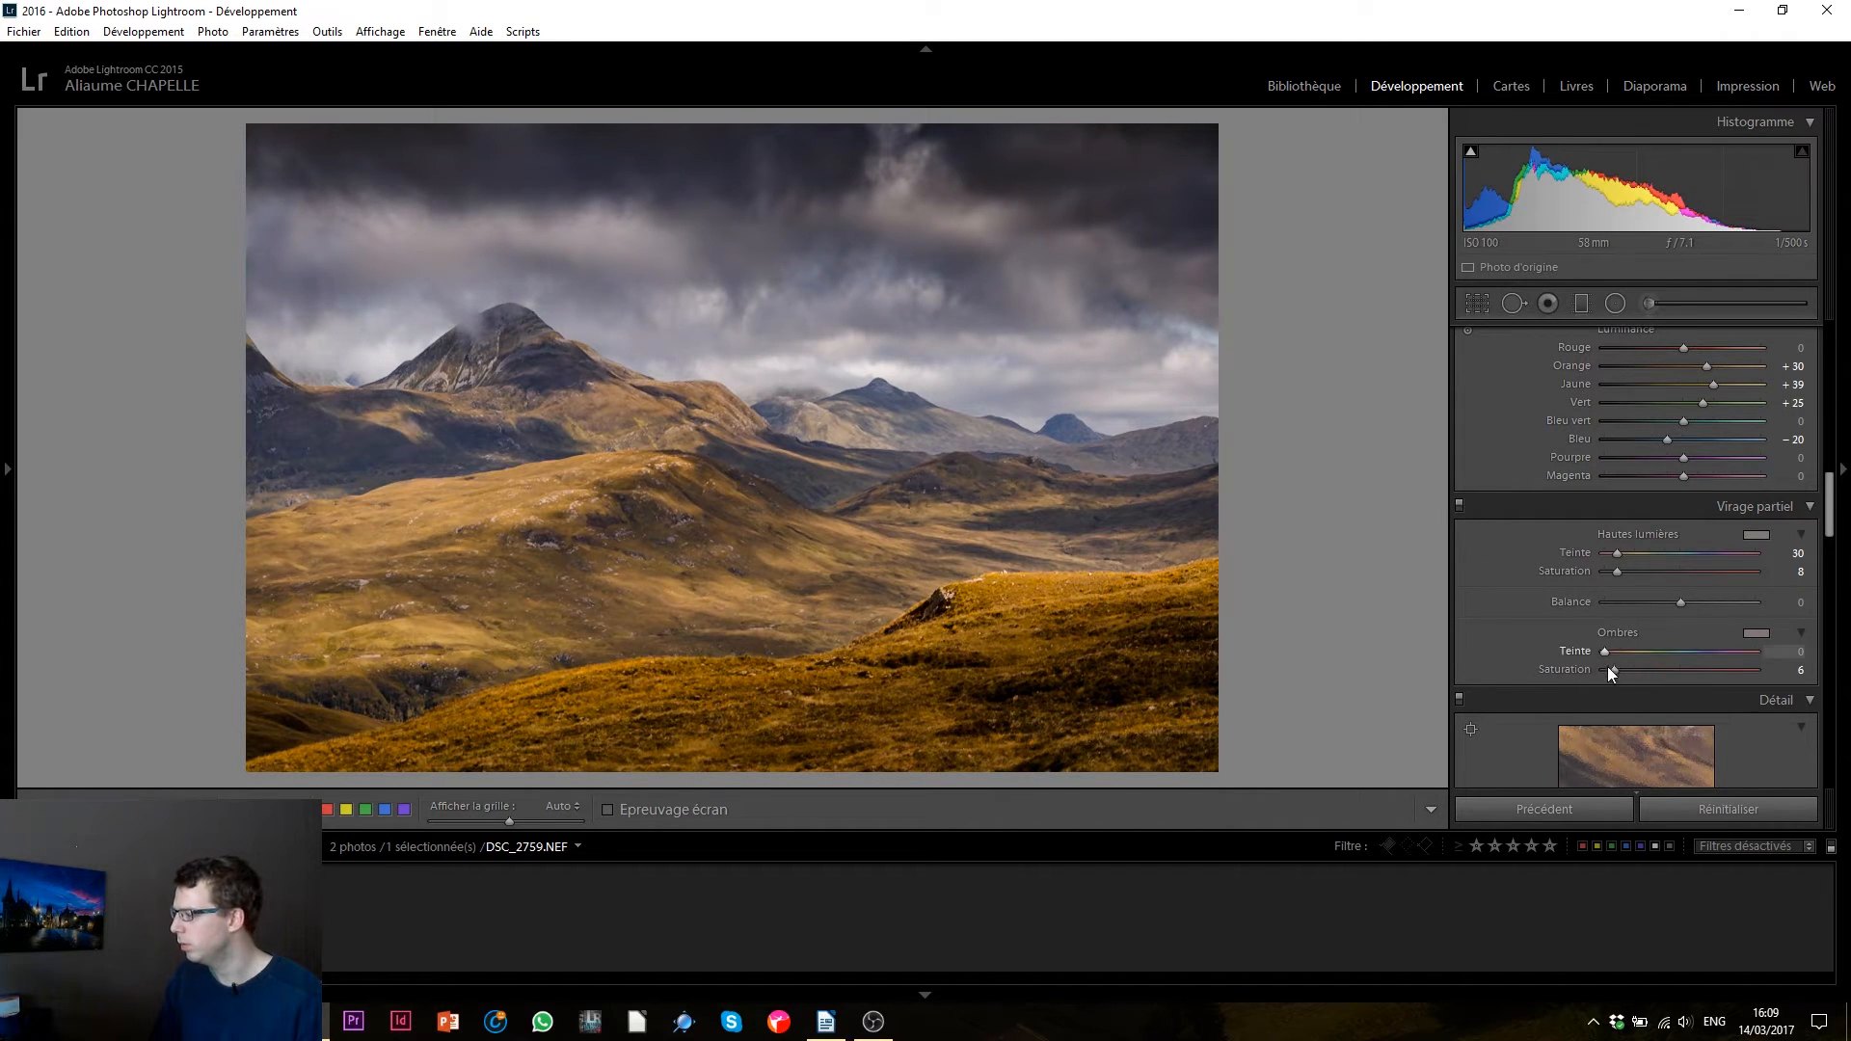
- Tint the split-toning shadows blue with Teinte 248 and Saturation 6, and compare the toning off and on
{"action": "left_click_drag", "start_coordinate": [1615, 669], "coordinate": [1749, 665]}
{"action": "left_click_drag", "start_coordinate": [1756, 668], "coordinate": [1612, 673]}
{"action": "left_click", "coordinate": [1458, 505]}
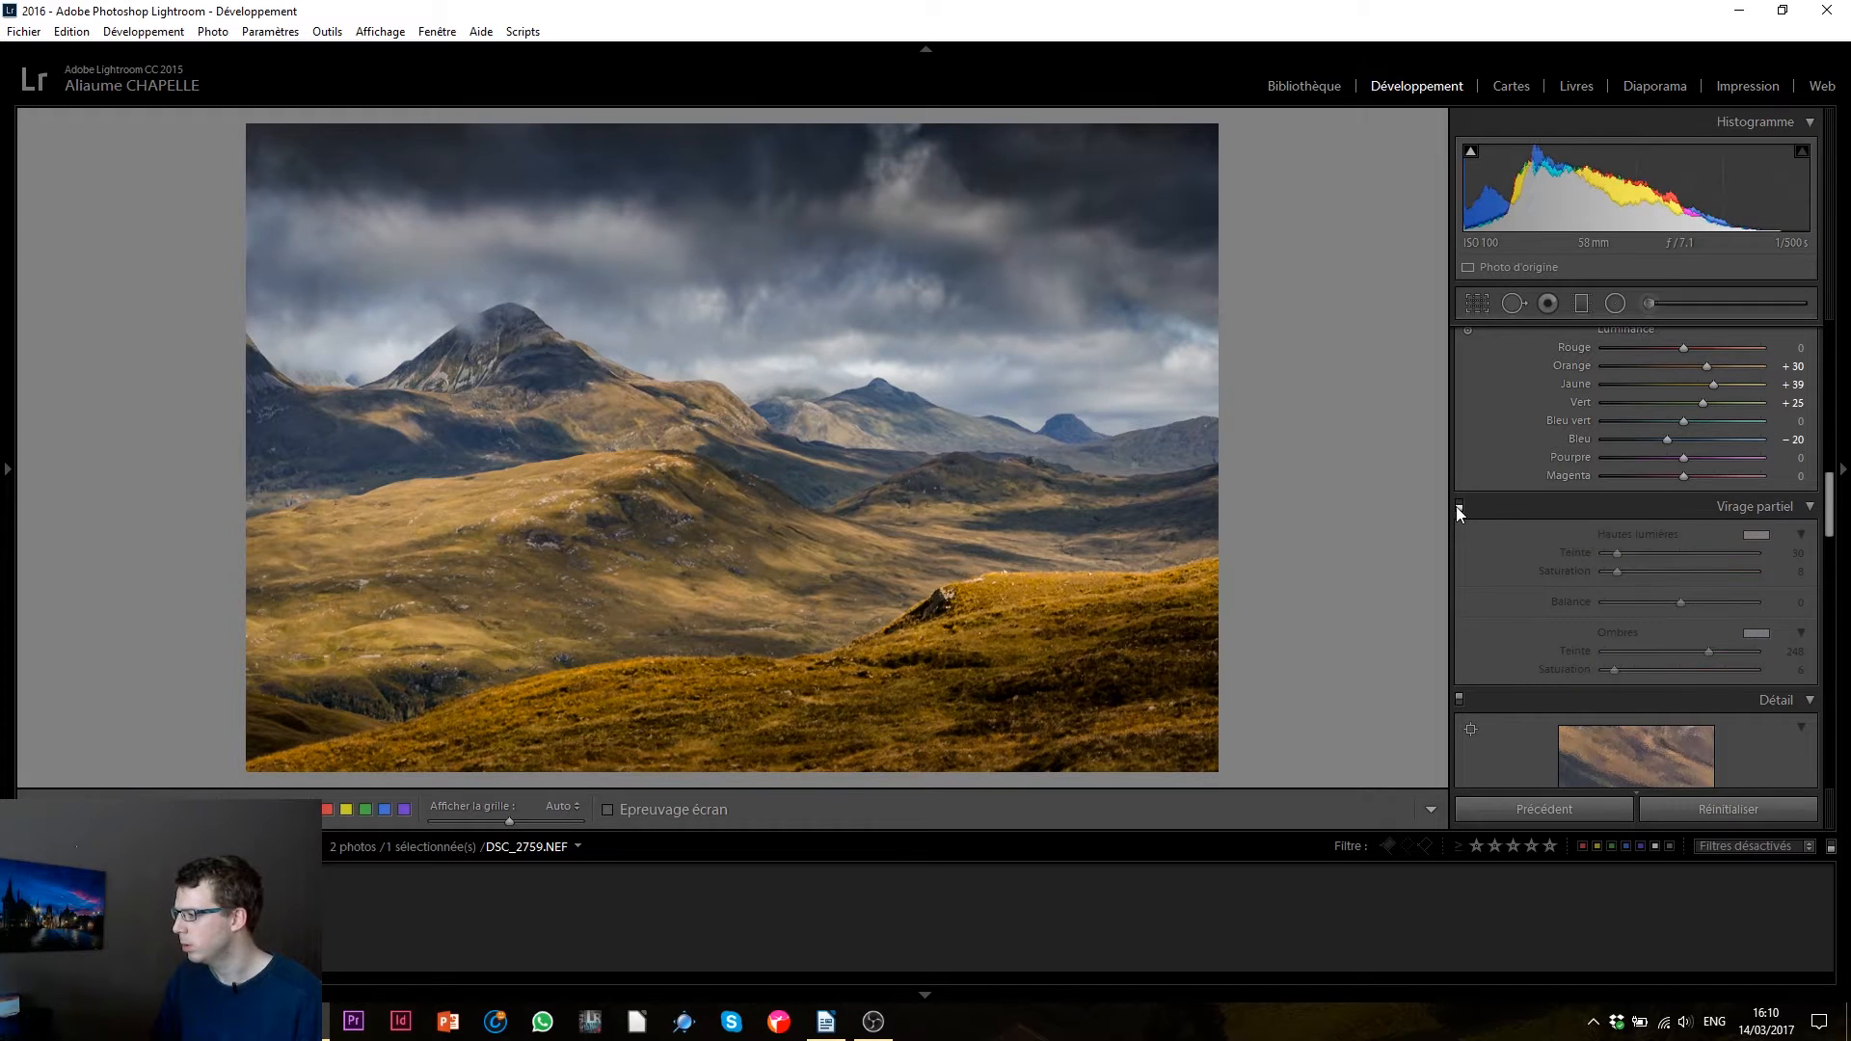
{"action": "left_click", "coordinate": [1458, 505]}
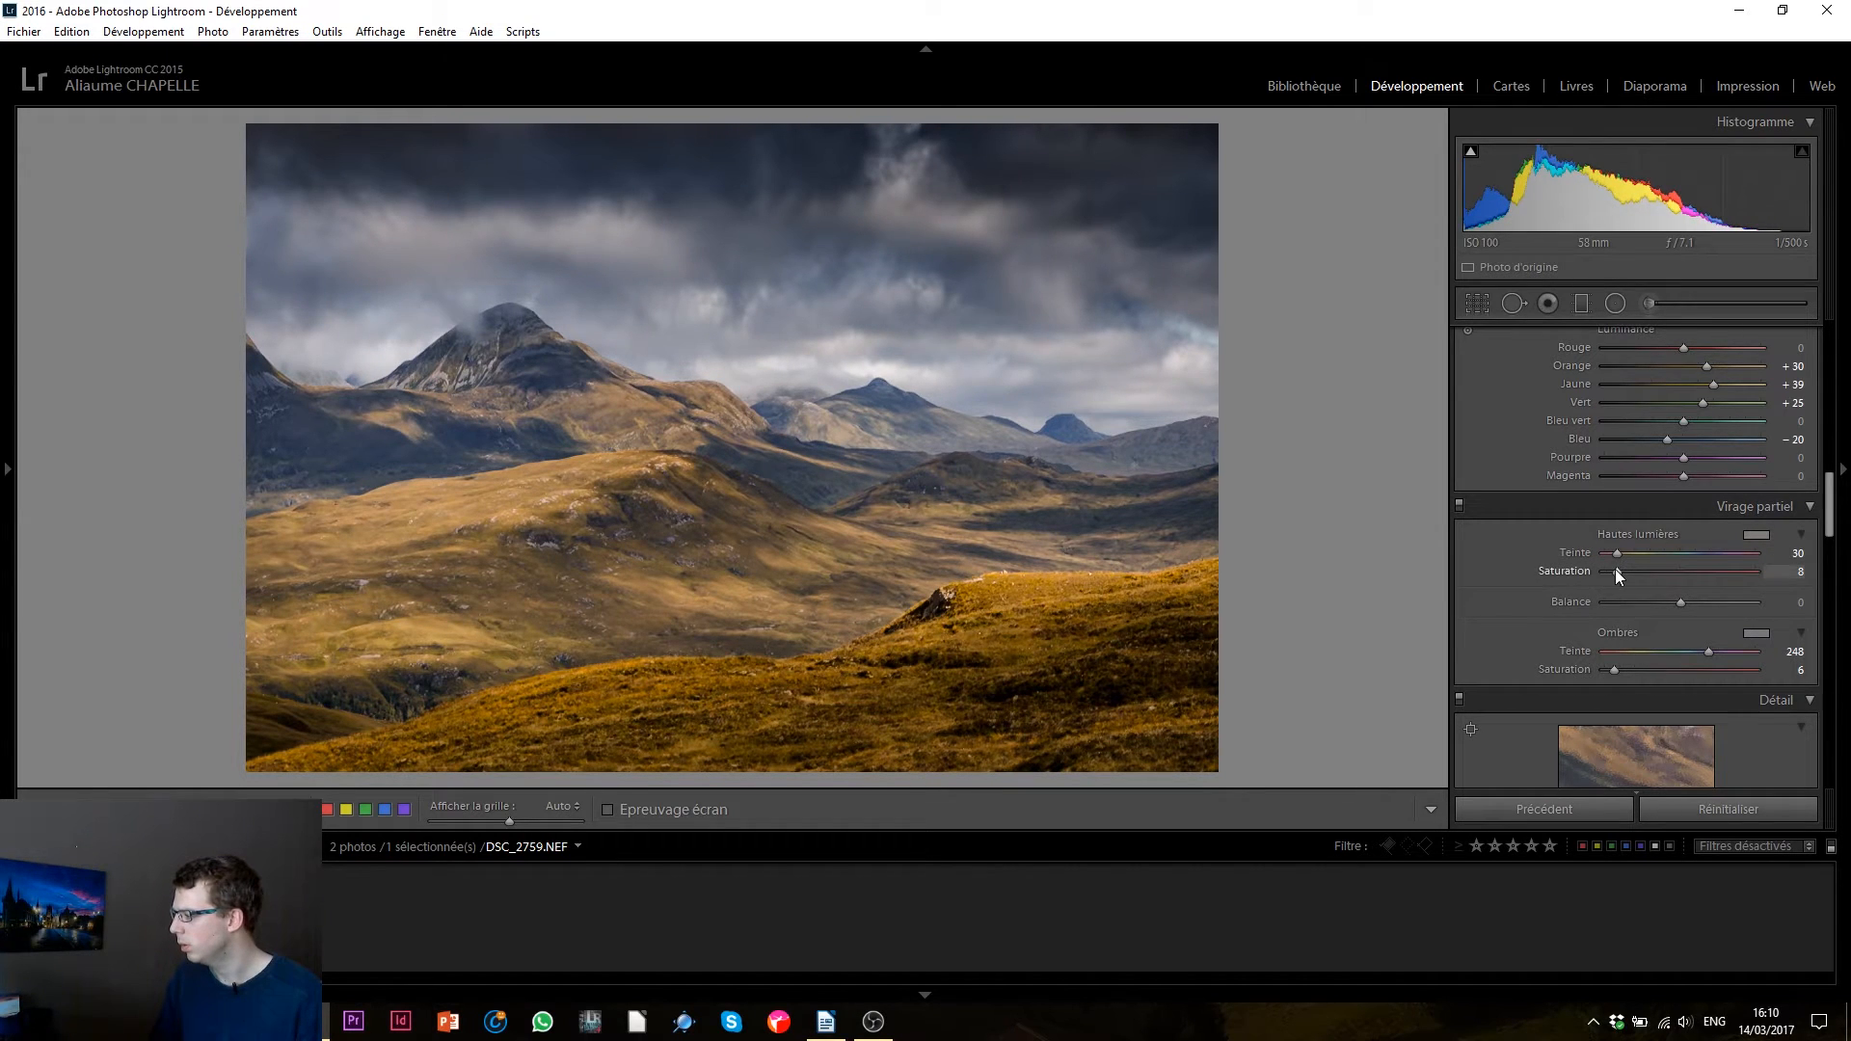
- Set the basic Exposition to -0.16 and Contraste to -7
{"action": "left_click_drag", "start_coordinate": [1829, 505], "coordinate": [1801, 293]}
{"action": "mouse_move", "coordinate": [1681, 496]}
{"action": "left_mouse_down"}
{"action": "mouse_move", "coordinate": [1703, 511]}
{"action": "mouse_move", "coordinate": [1676, 513]}
{"action": "left_mouse_up"}
{"action": "double_click", "coordinate": [1703, 511]}
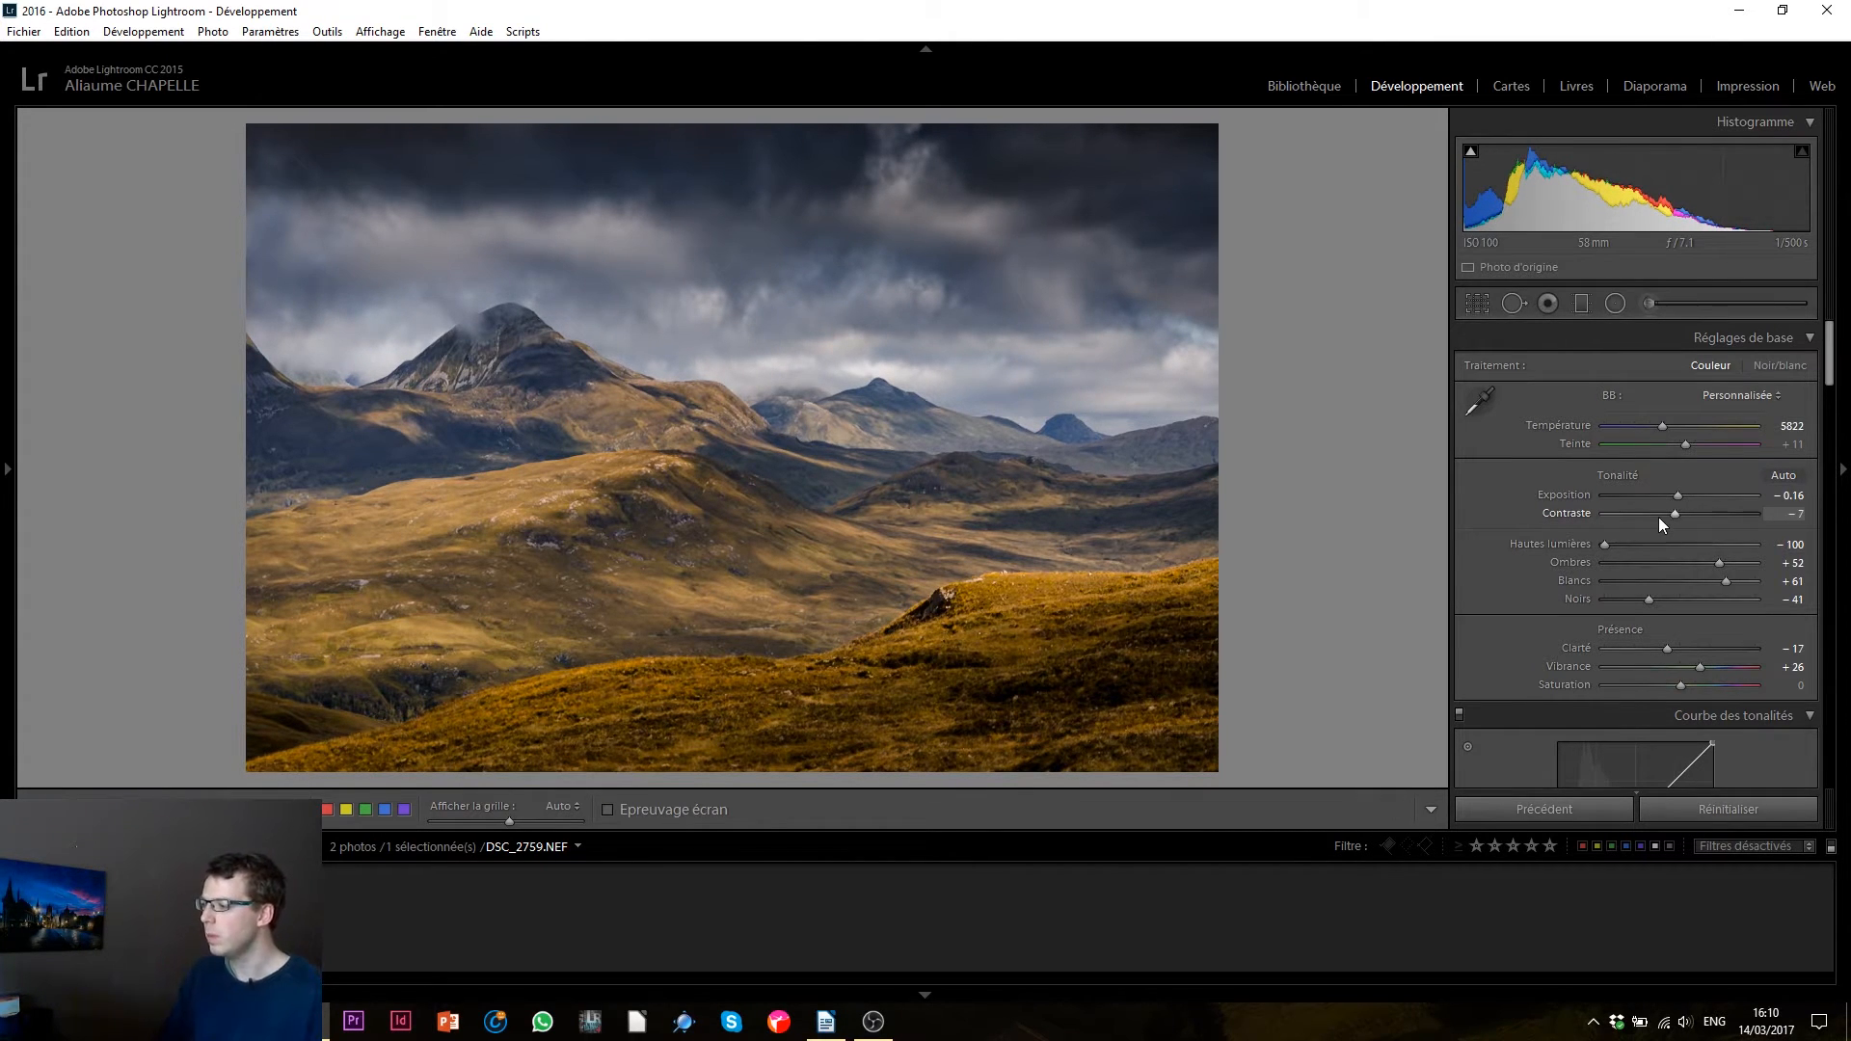
- Darken the photo's lower left corner with a tilted, reset graduated filter at Exposition -0.36, widening its transition downward, and finish filter editing
{"action": "left_click", "coordinate": [1582, 302]}
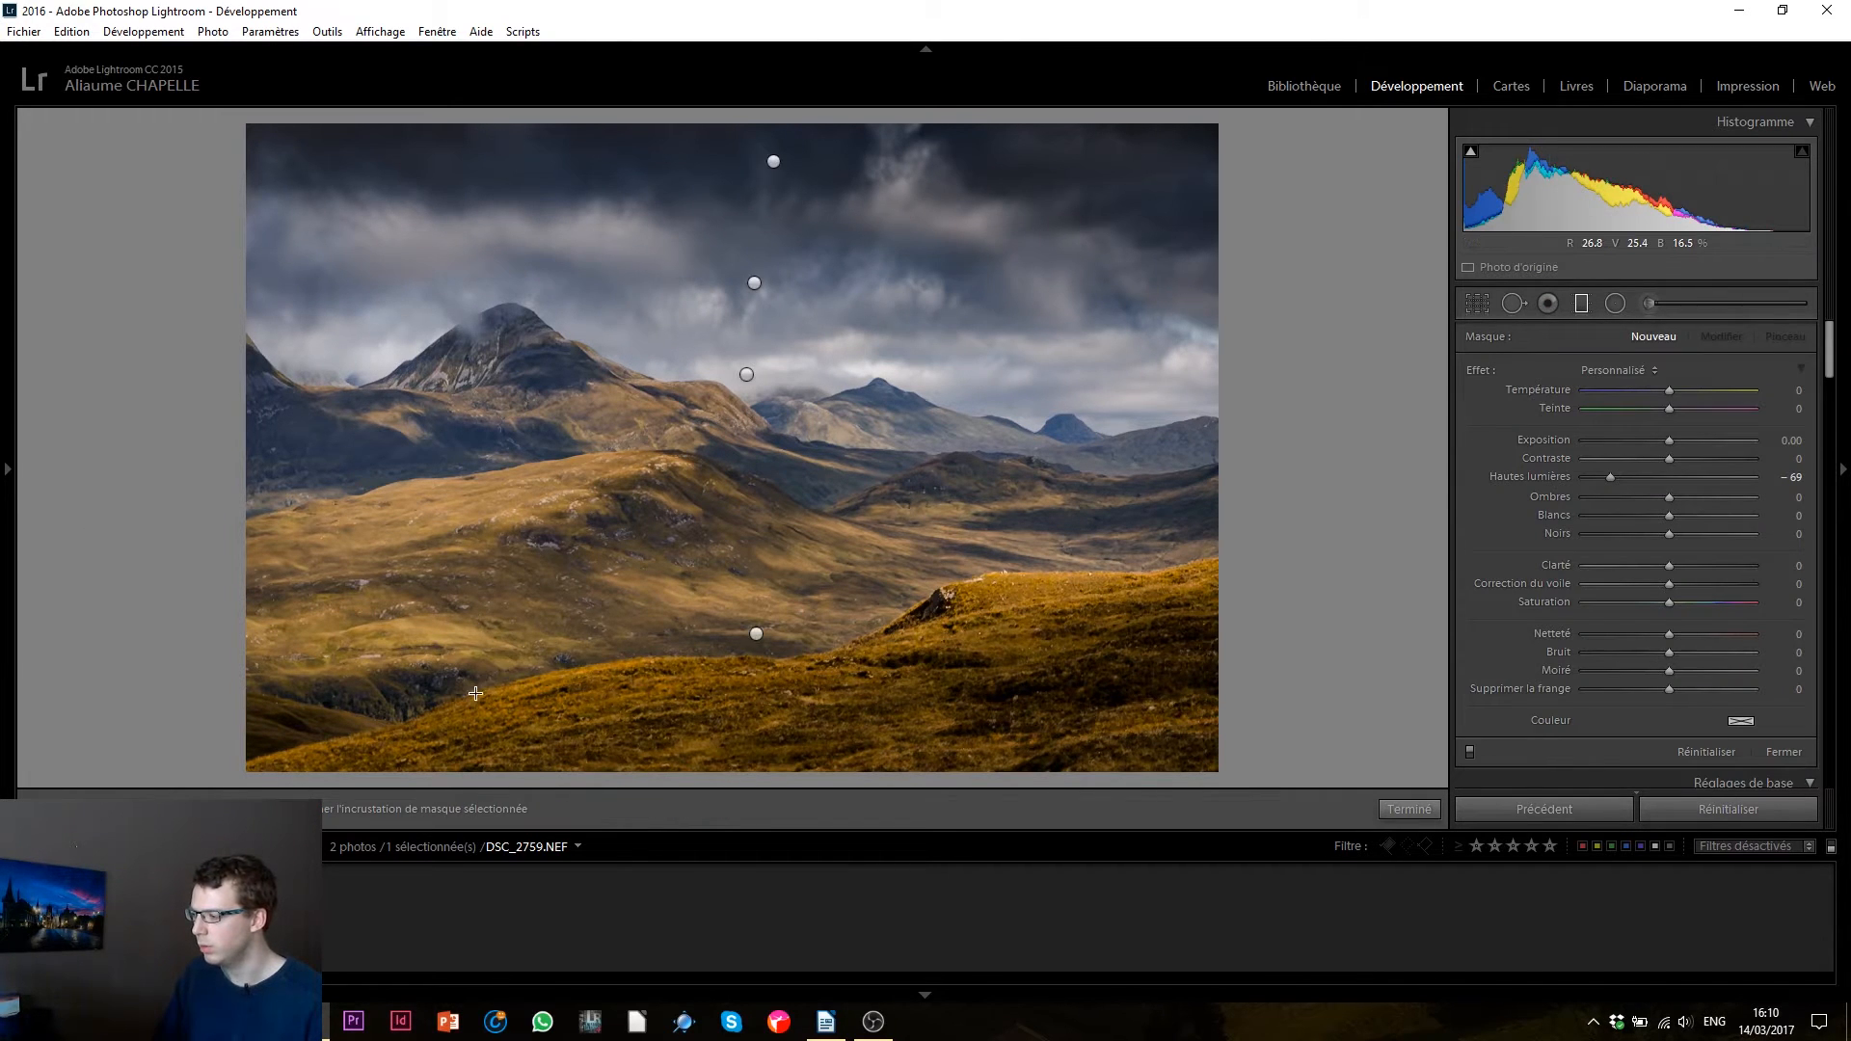
{"action": "left_click_drag", "start_coordinate": [474, 690], "coordinate": [516, 559]}
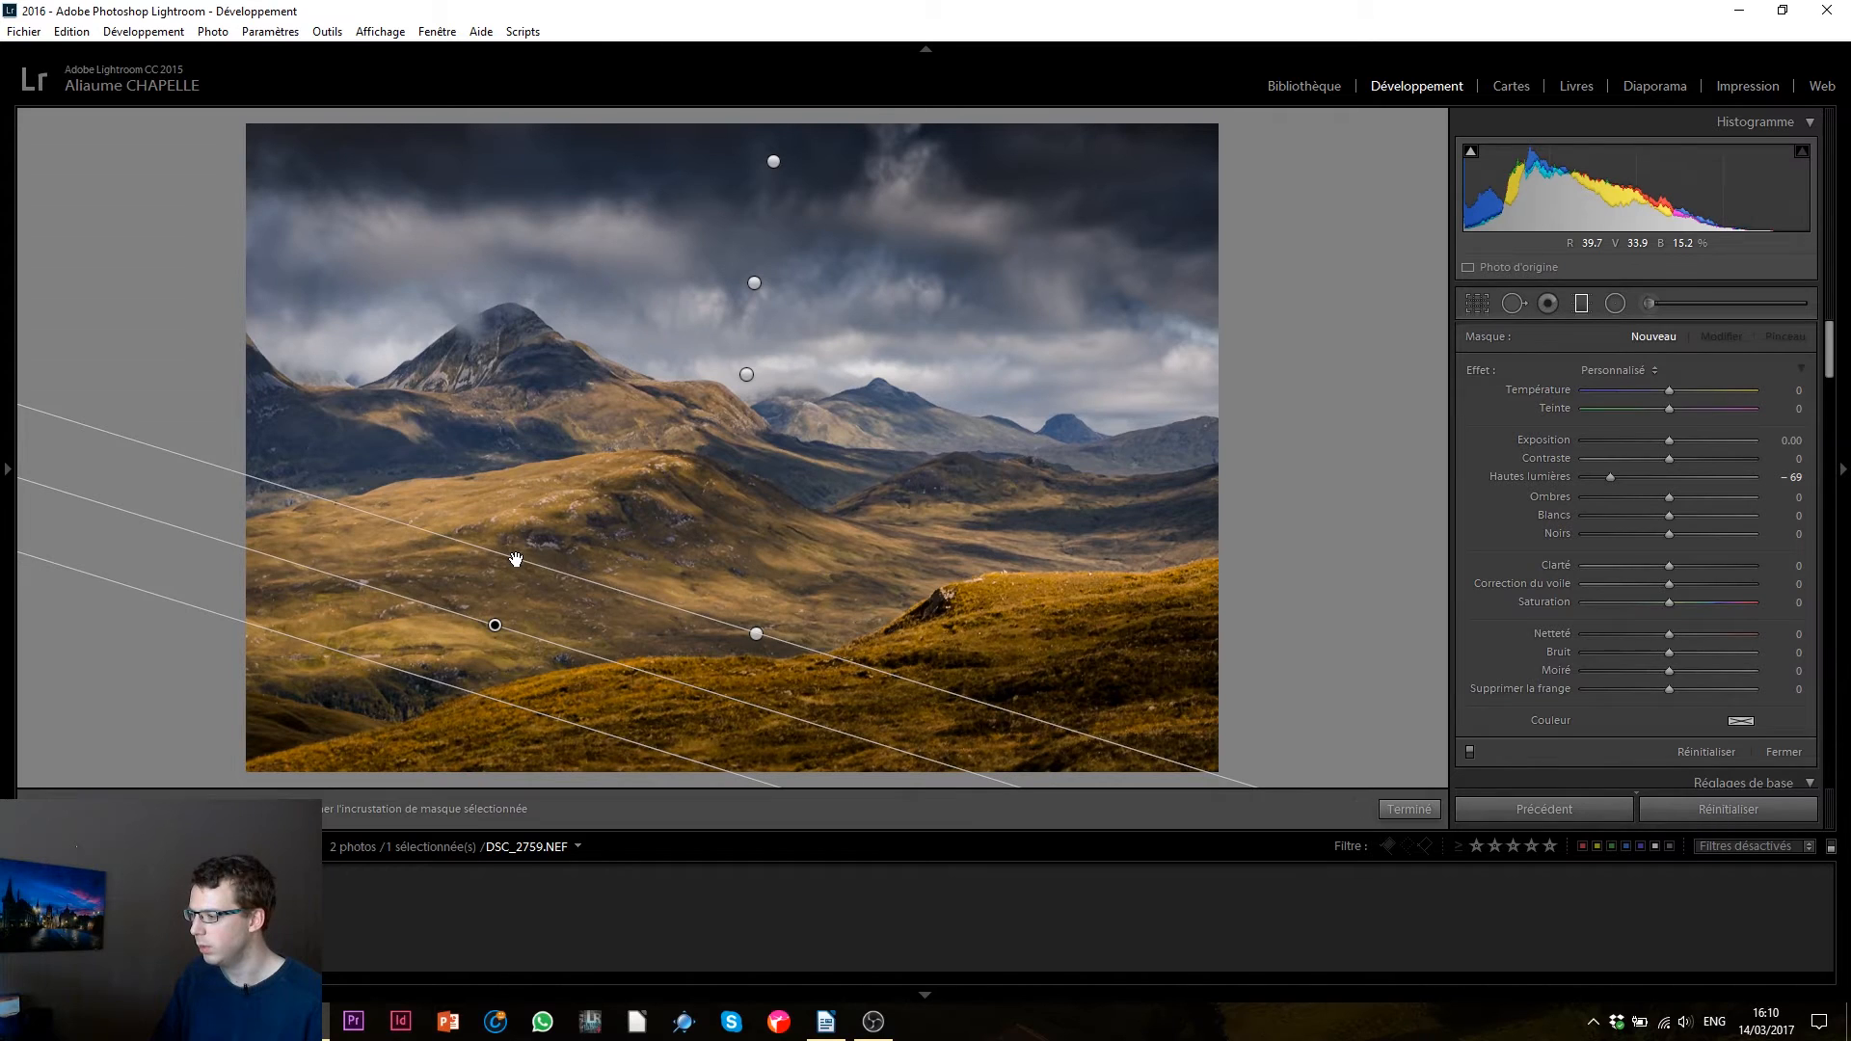
{"action": "double_click", "coordinate": [1530, 476]}
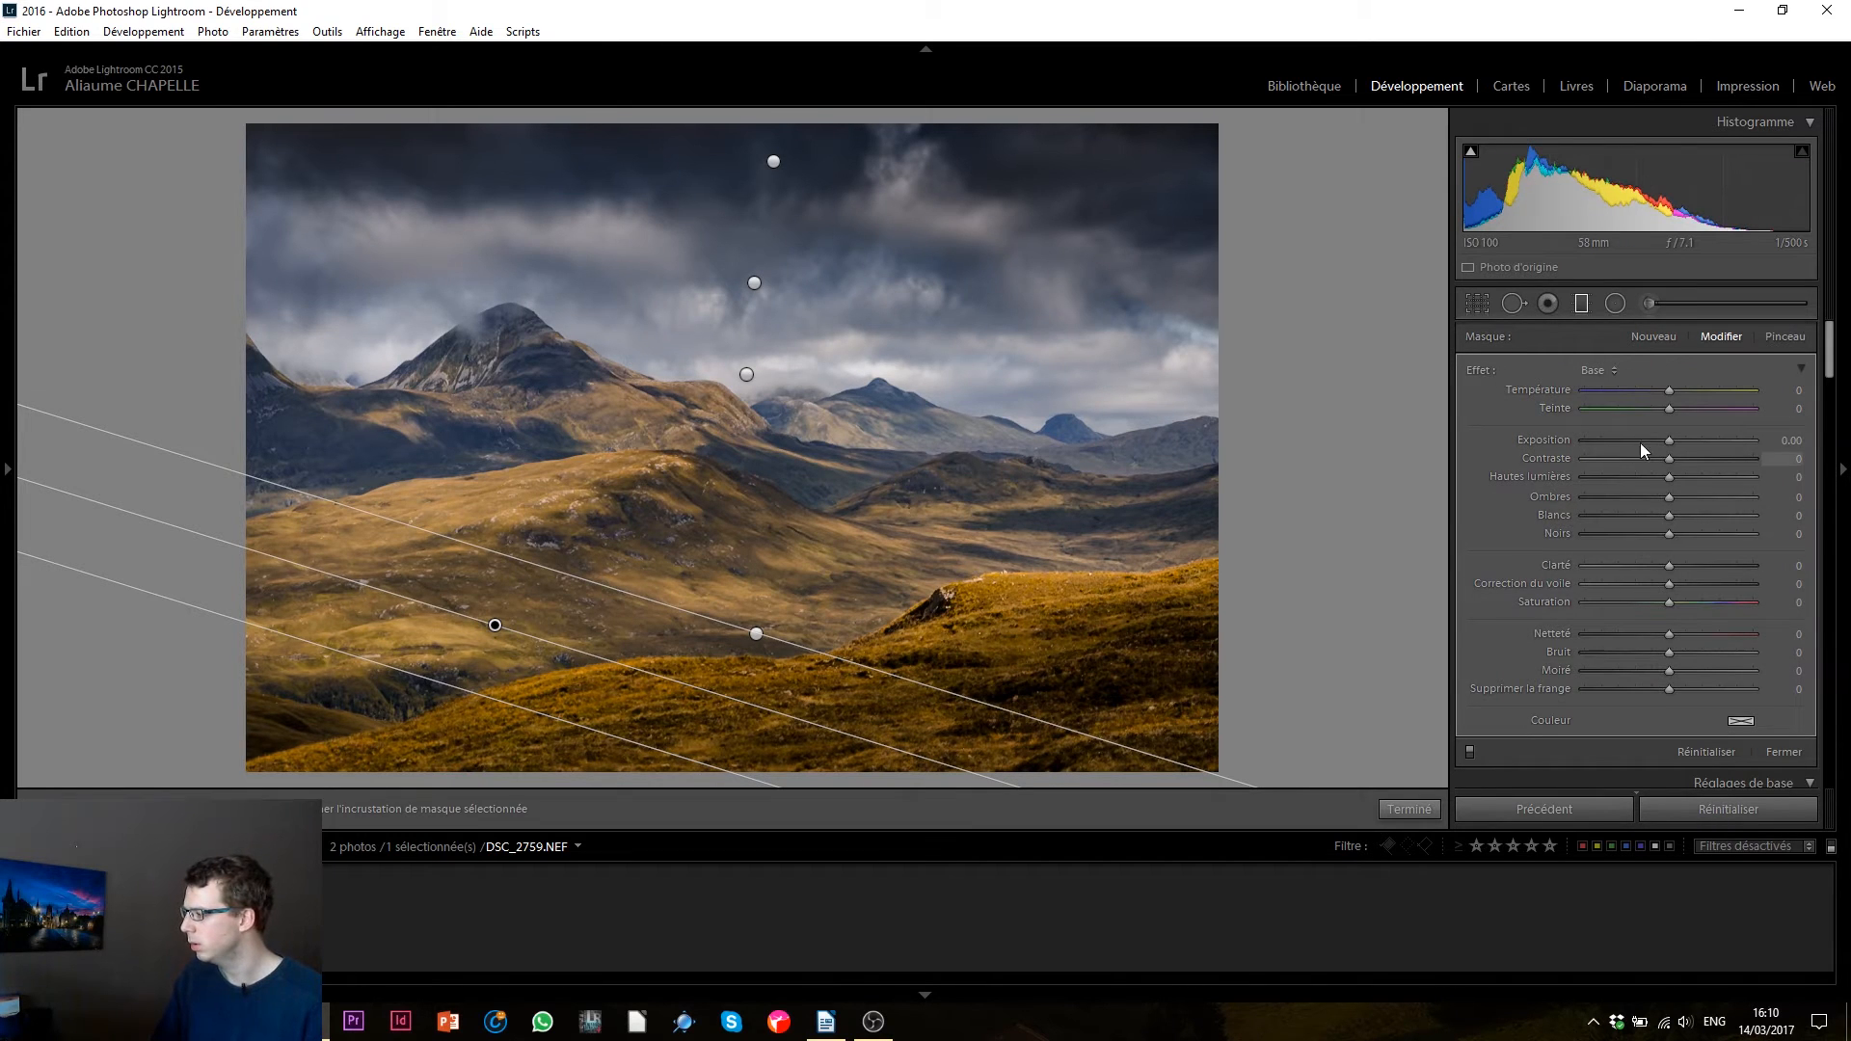
{"action": "left_click_drag", "start_coordinate": [1666, 440], "coordinate": [1659, 442]}
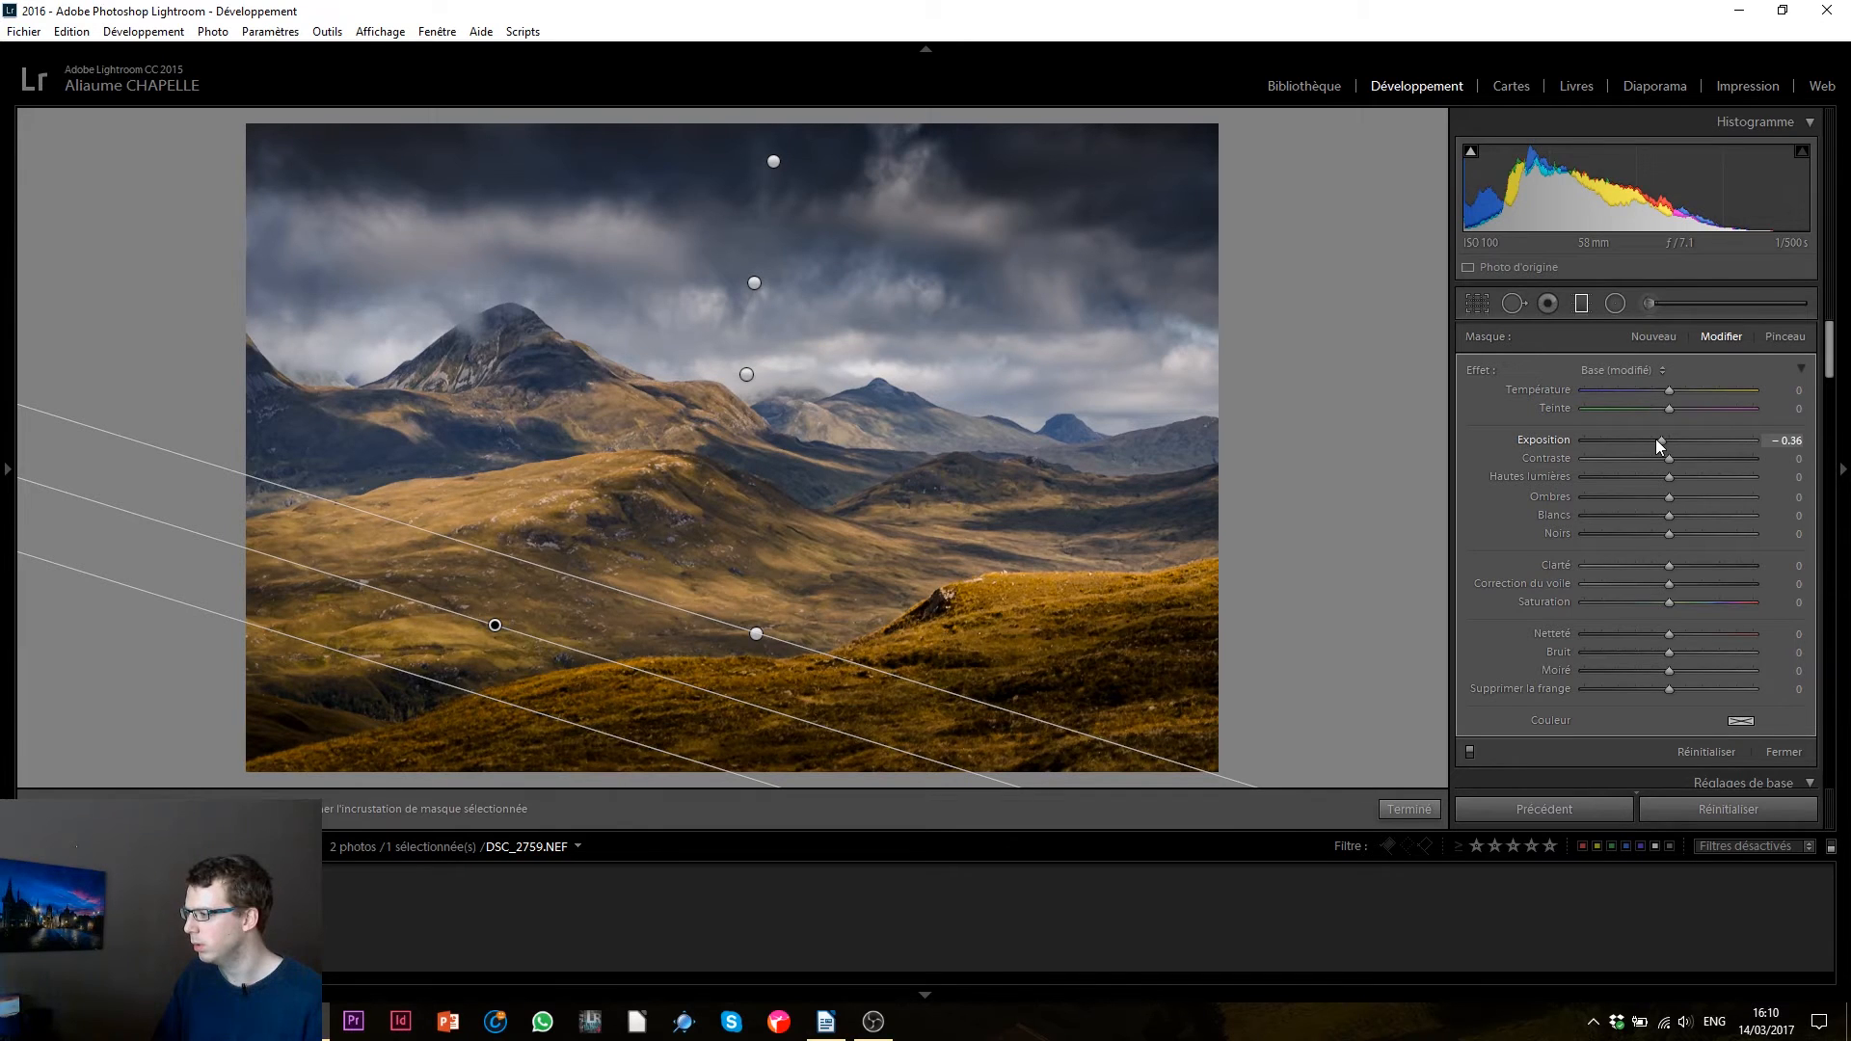
{"action": "left_click_drag", "start_coordinate": [428, 678], "coordinate": [412, 696]}
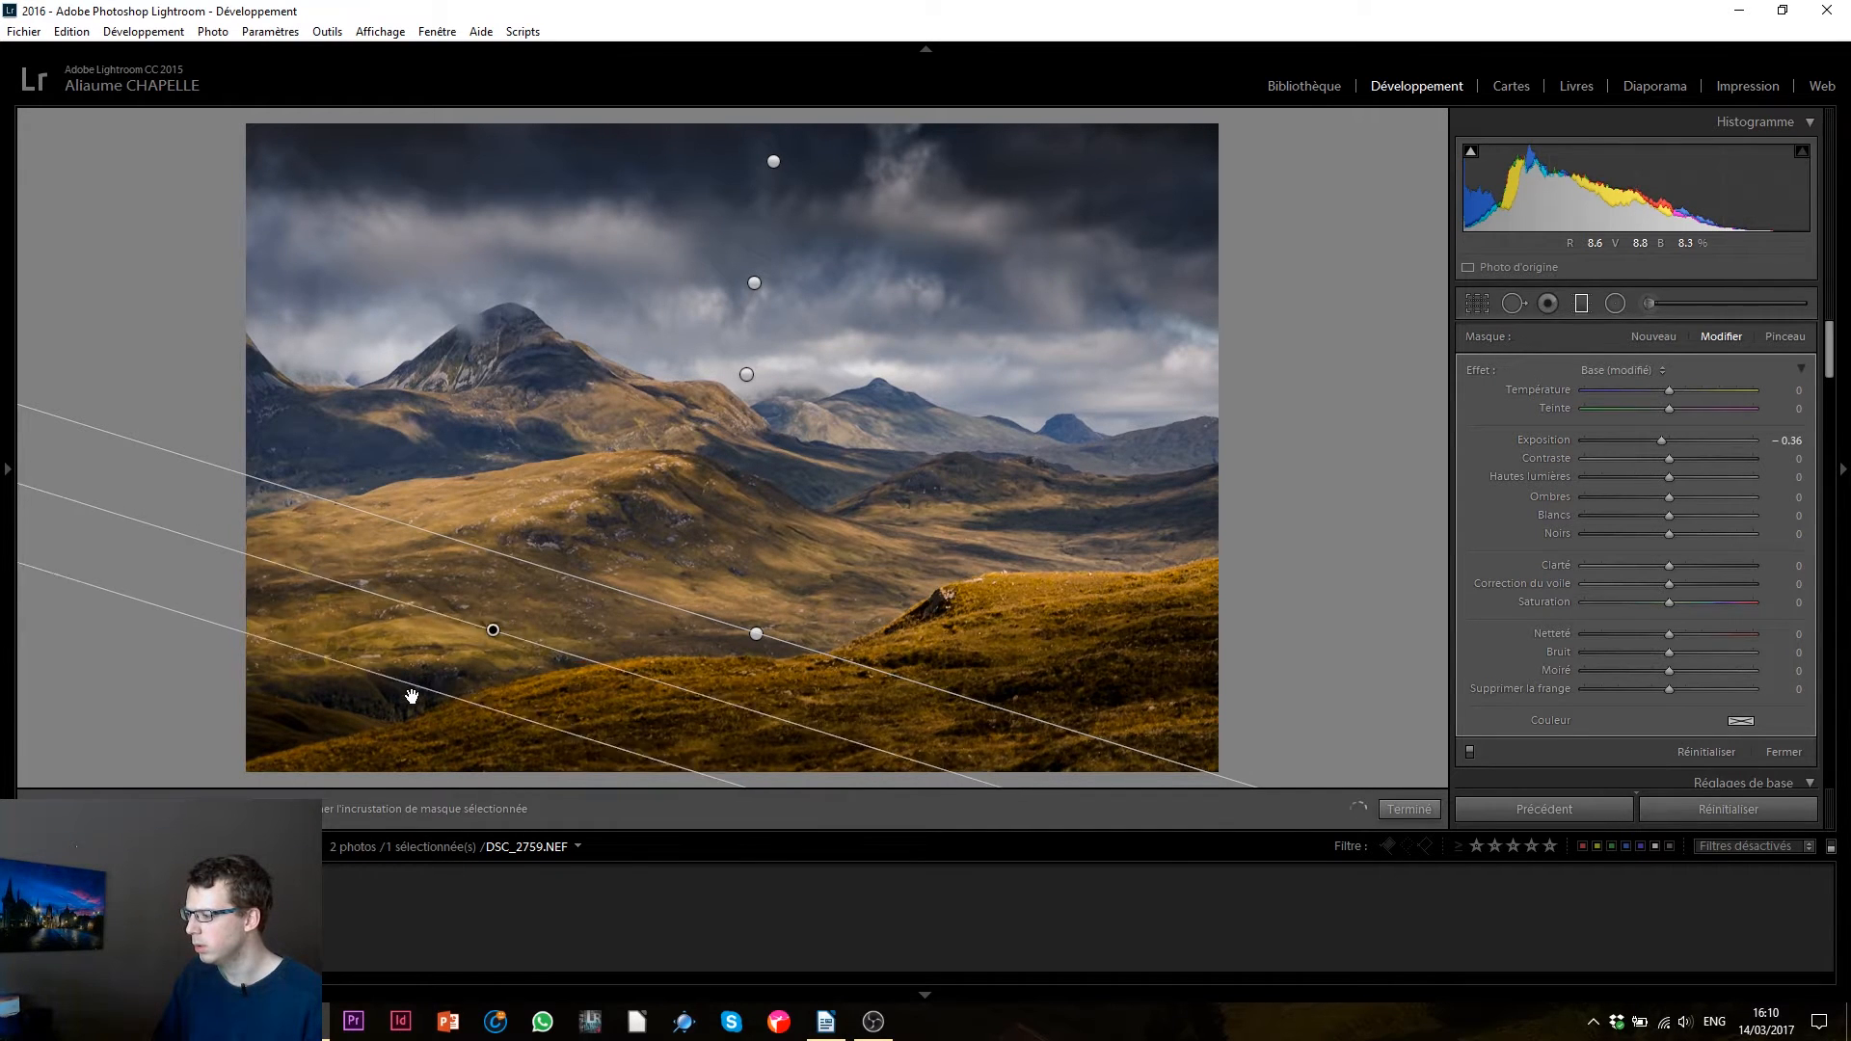
{"action": "left_click", "coordinate": [1389, 808]}
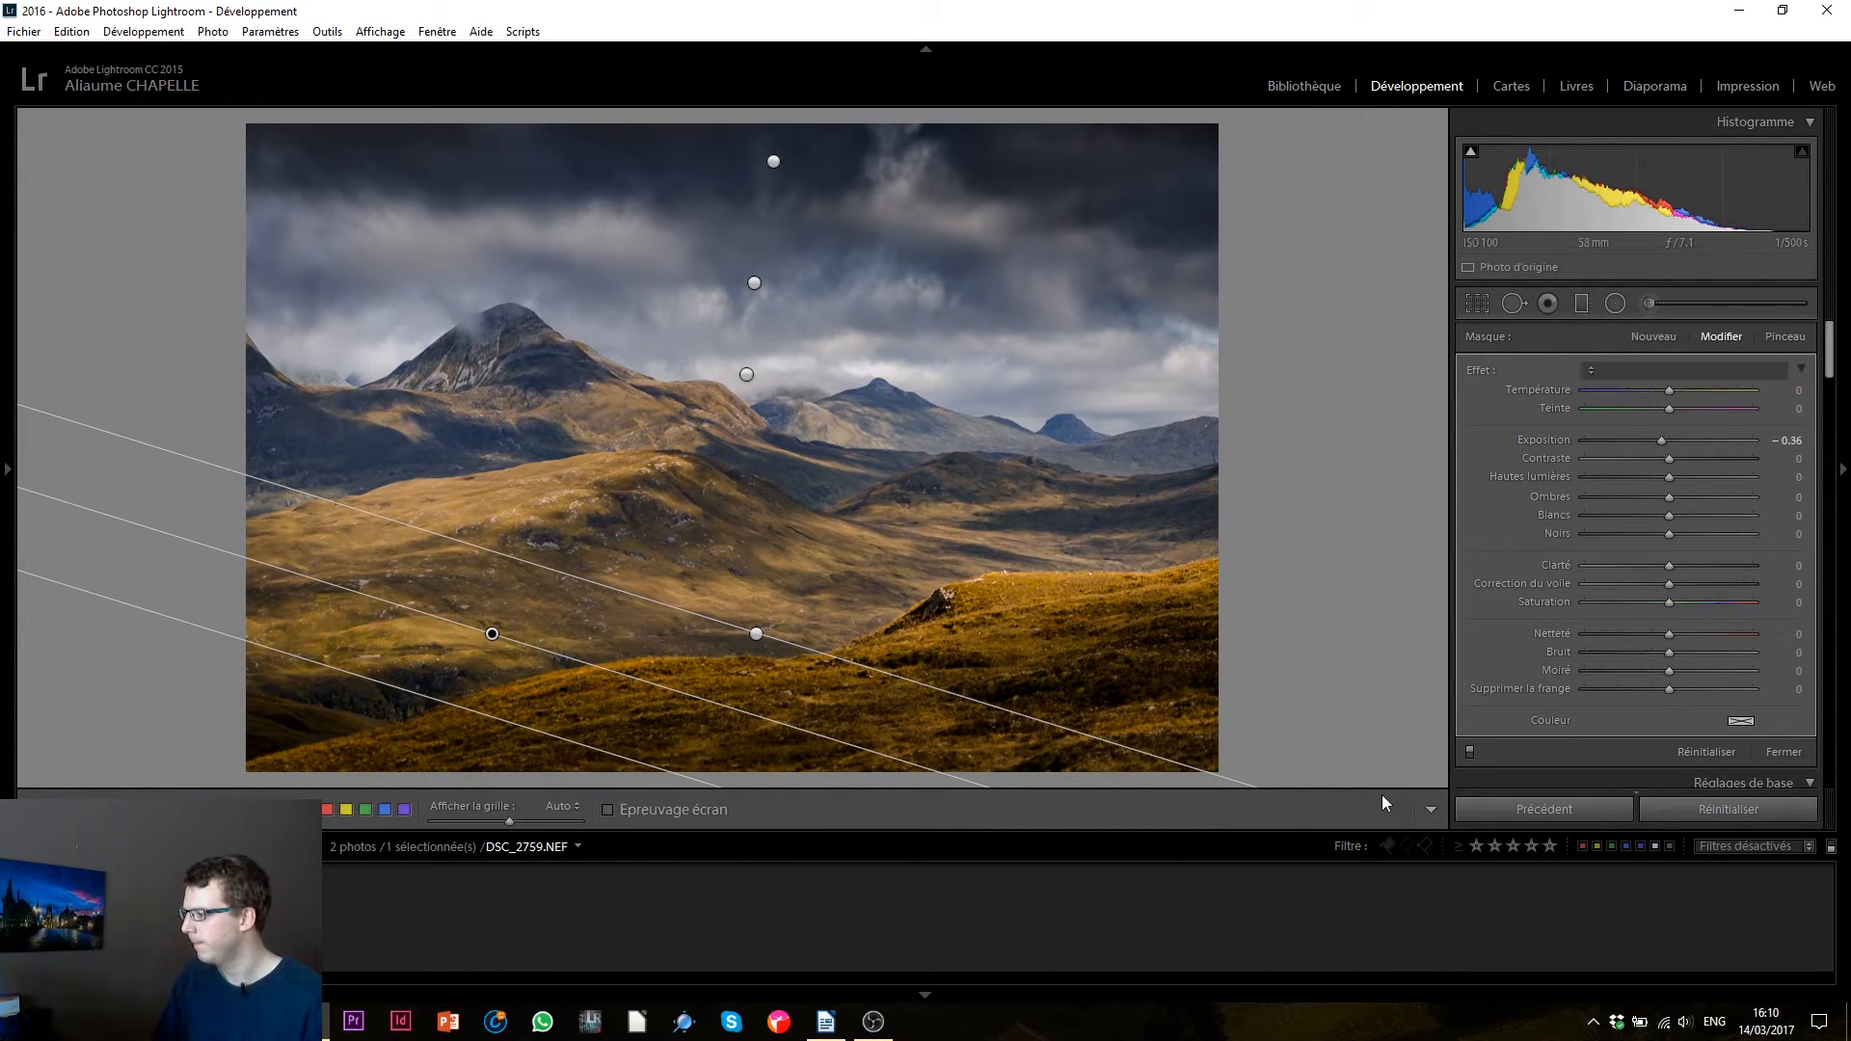
- Paint with a size 8 adjustment brush at Exposition -0.27 and Hautes lumières reset over the shaded middle hillside and the distant mountains
{"action": "left_click", "coordinate": [1649, 303]}
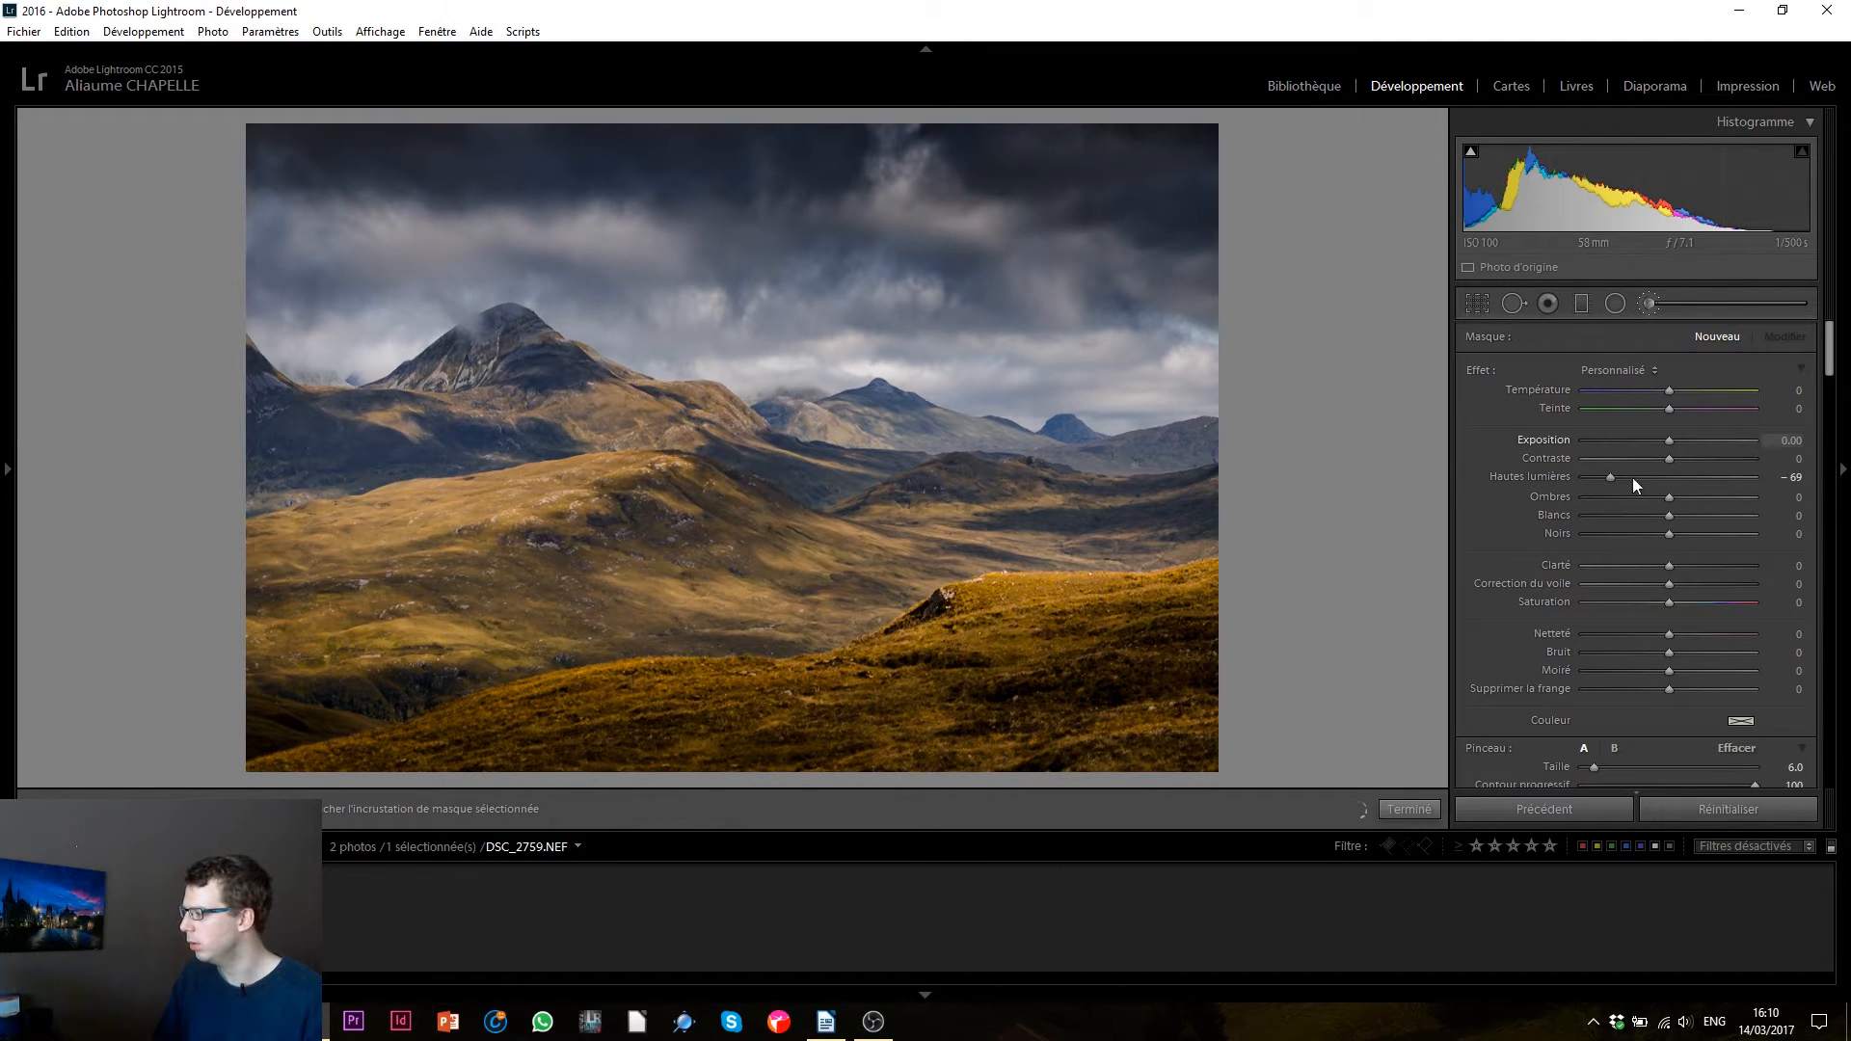
{"action": "double_click", "coordinate": [1552, 476]}
{"action": "left_click_drag", "start_coordinate": [1669, 439], "coordinate": [1663, 440]}
{"action": "scroll", "coordinate": [672, 520], "scroll_direction": "up", "scroll_amount": 2}
{"action": "mouse_move", "coordinate": [672, 519]}
{"action": "left_mouse_down"}
{"action": "mouse_move", "coordinate": [703, 537]}
{"action": "mouse_move", "coordinate": [764, 495]}
{"action": "mouse_move", "coordinate": [748, 503]}
{"action": "left_mouse_up"}
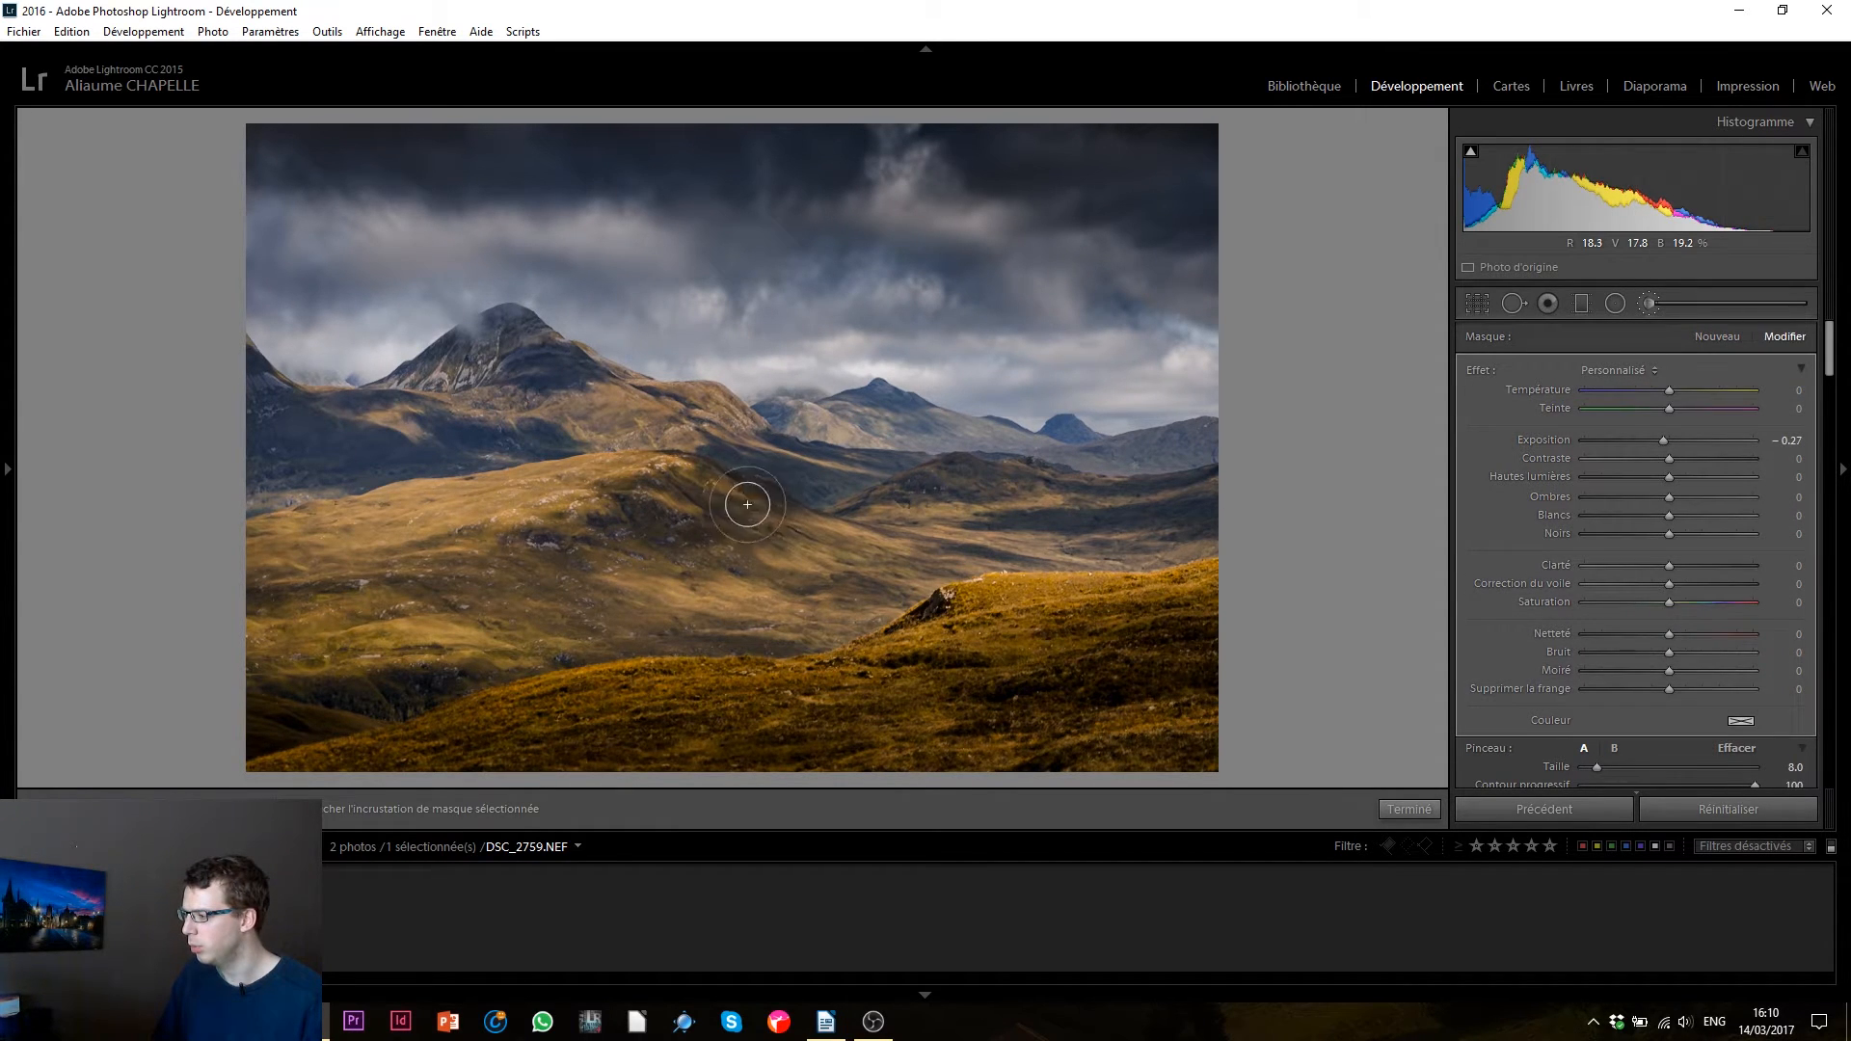
{"action": "mouse_move", "coordinate": [883, 400]}
{"action": "left_mouse_down"}
{"action": "mouse_move", "coordinate": [1019, 436]}
{"action": "mouse_move", "coordinate": [1083, 427]}
{"action": "mouse_move", "coordinate": [1044, 518]}
{"action": "left_mouse_up"}
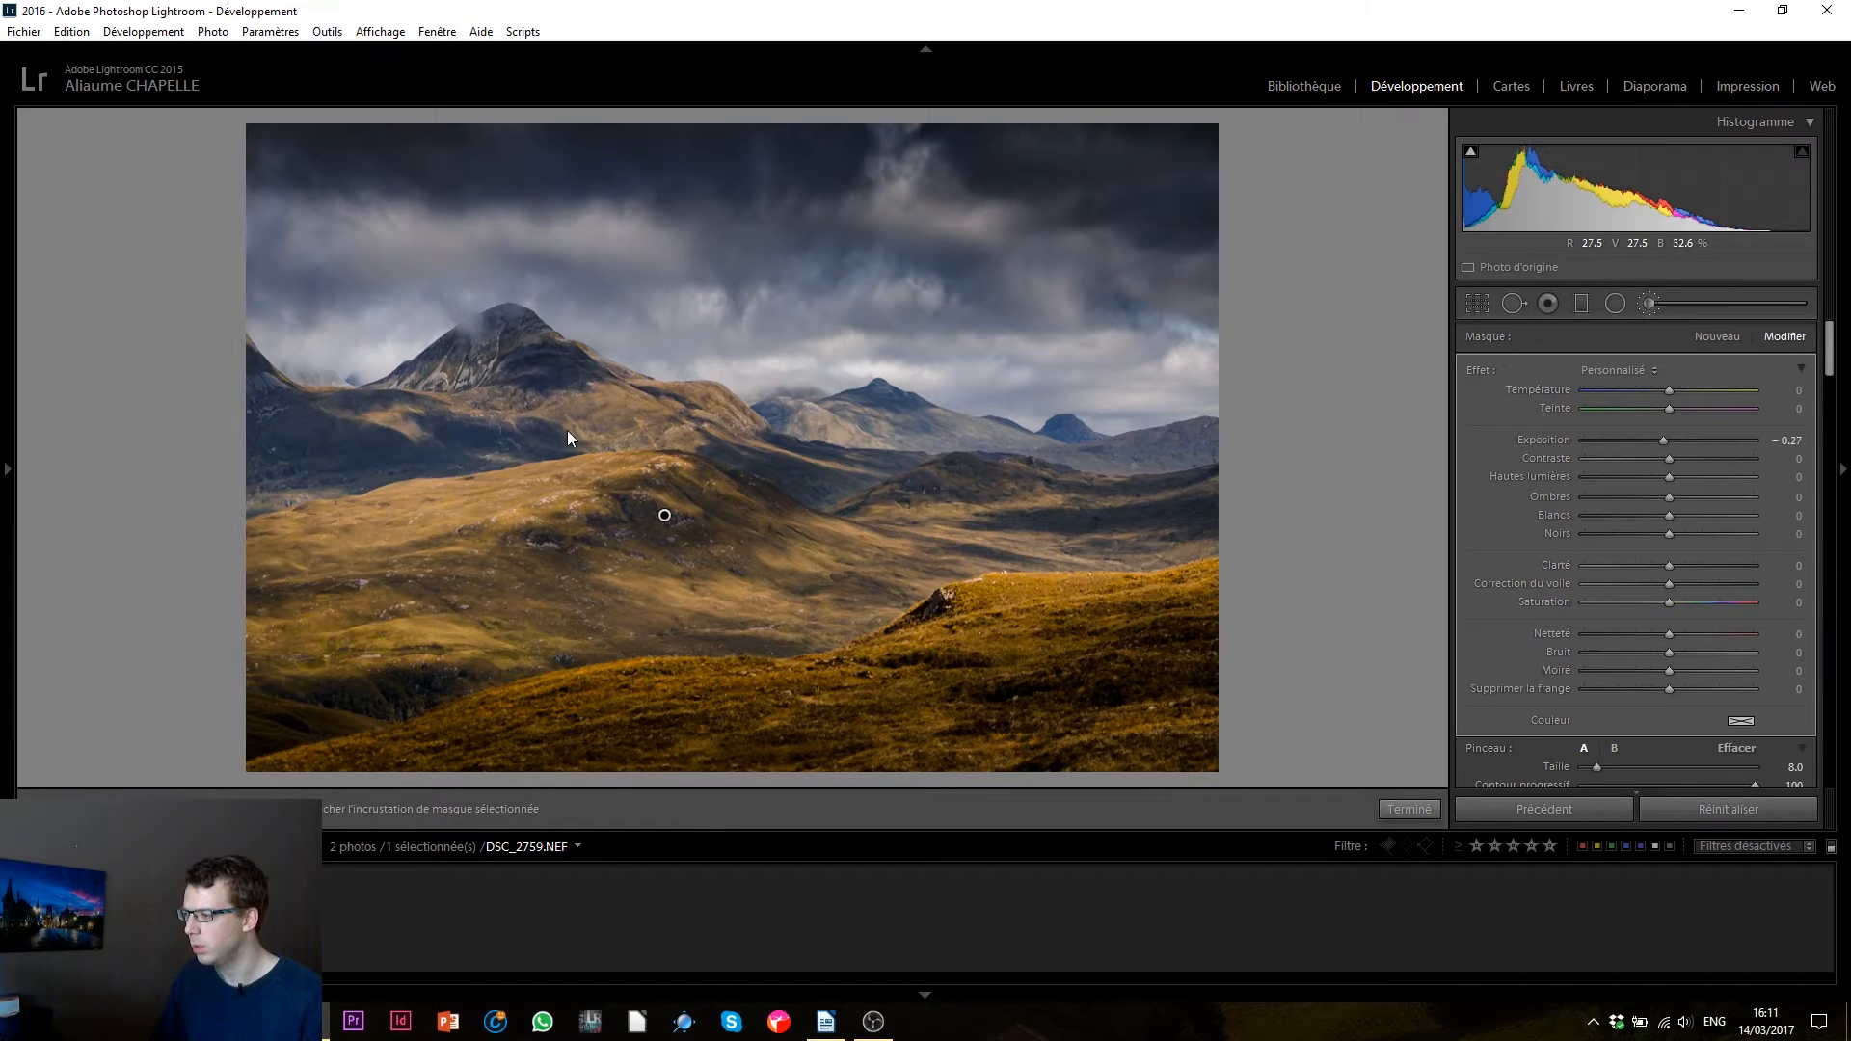
- Create a new brush adjustment with Exposition 0.27 and Température 7, and paint the sunlit middle hill at brush size 13
{"action": "left_click", "coordinate": [1719, 337]}
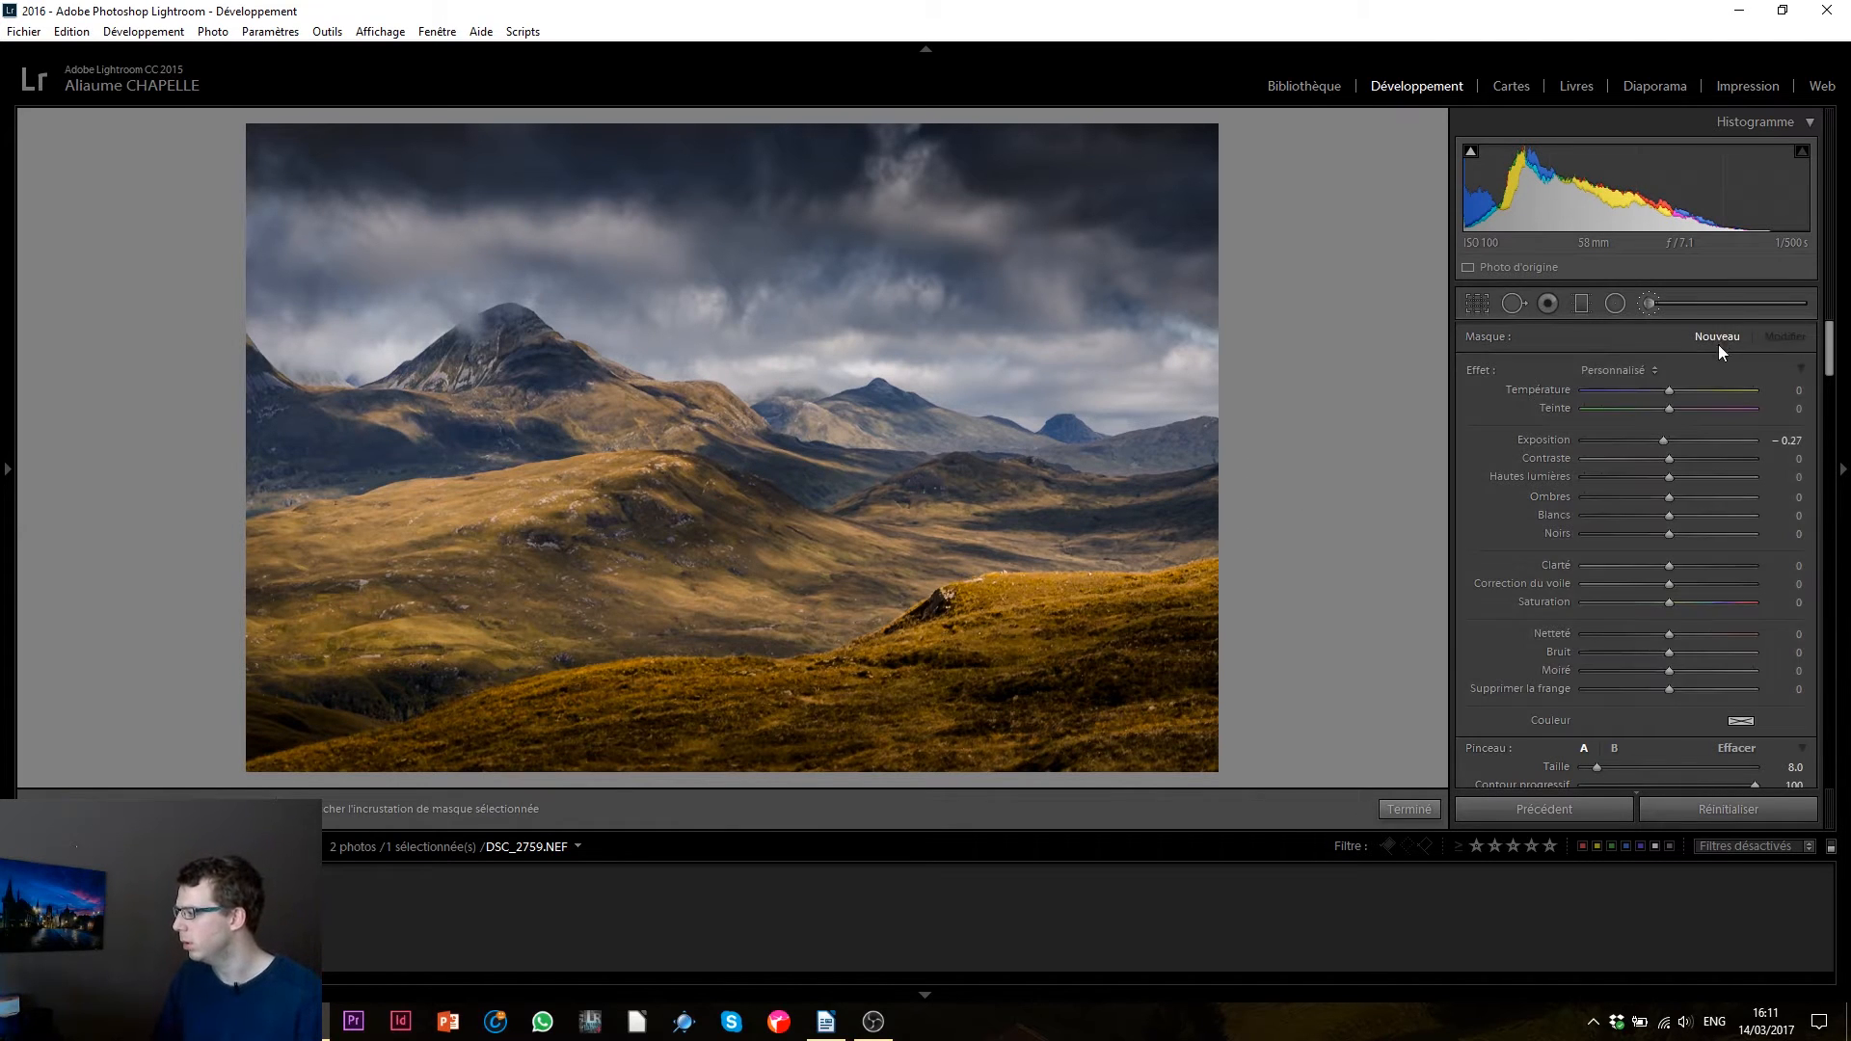
{"action": "left_click", "coordinate": [1680, 441]}
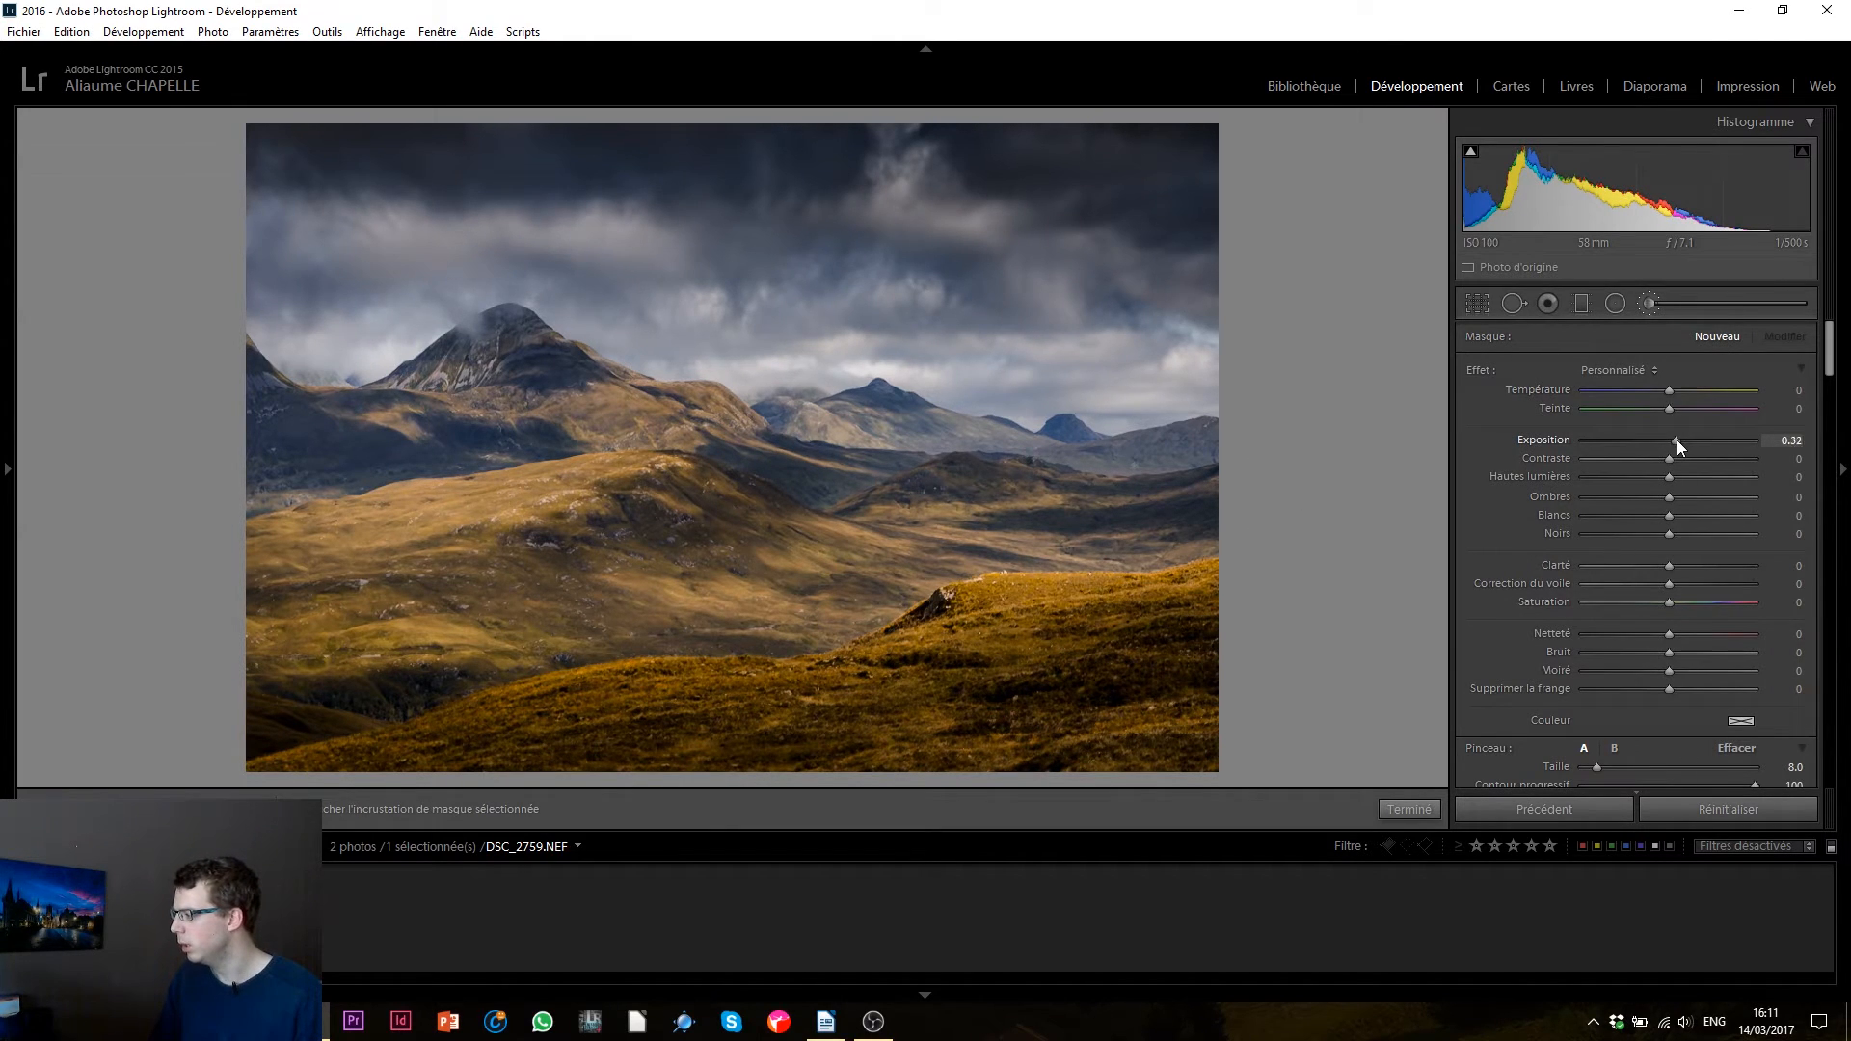
{"action": "left_click_drag", "start_coordinate": [1675, 440], "coordinate": [1675, 440]}
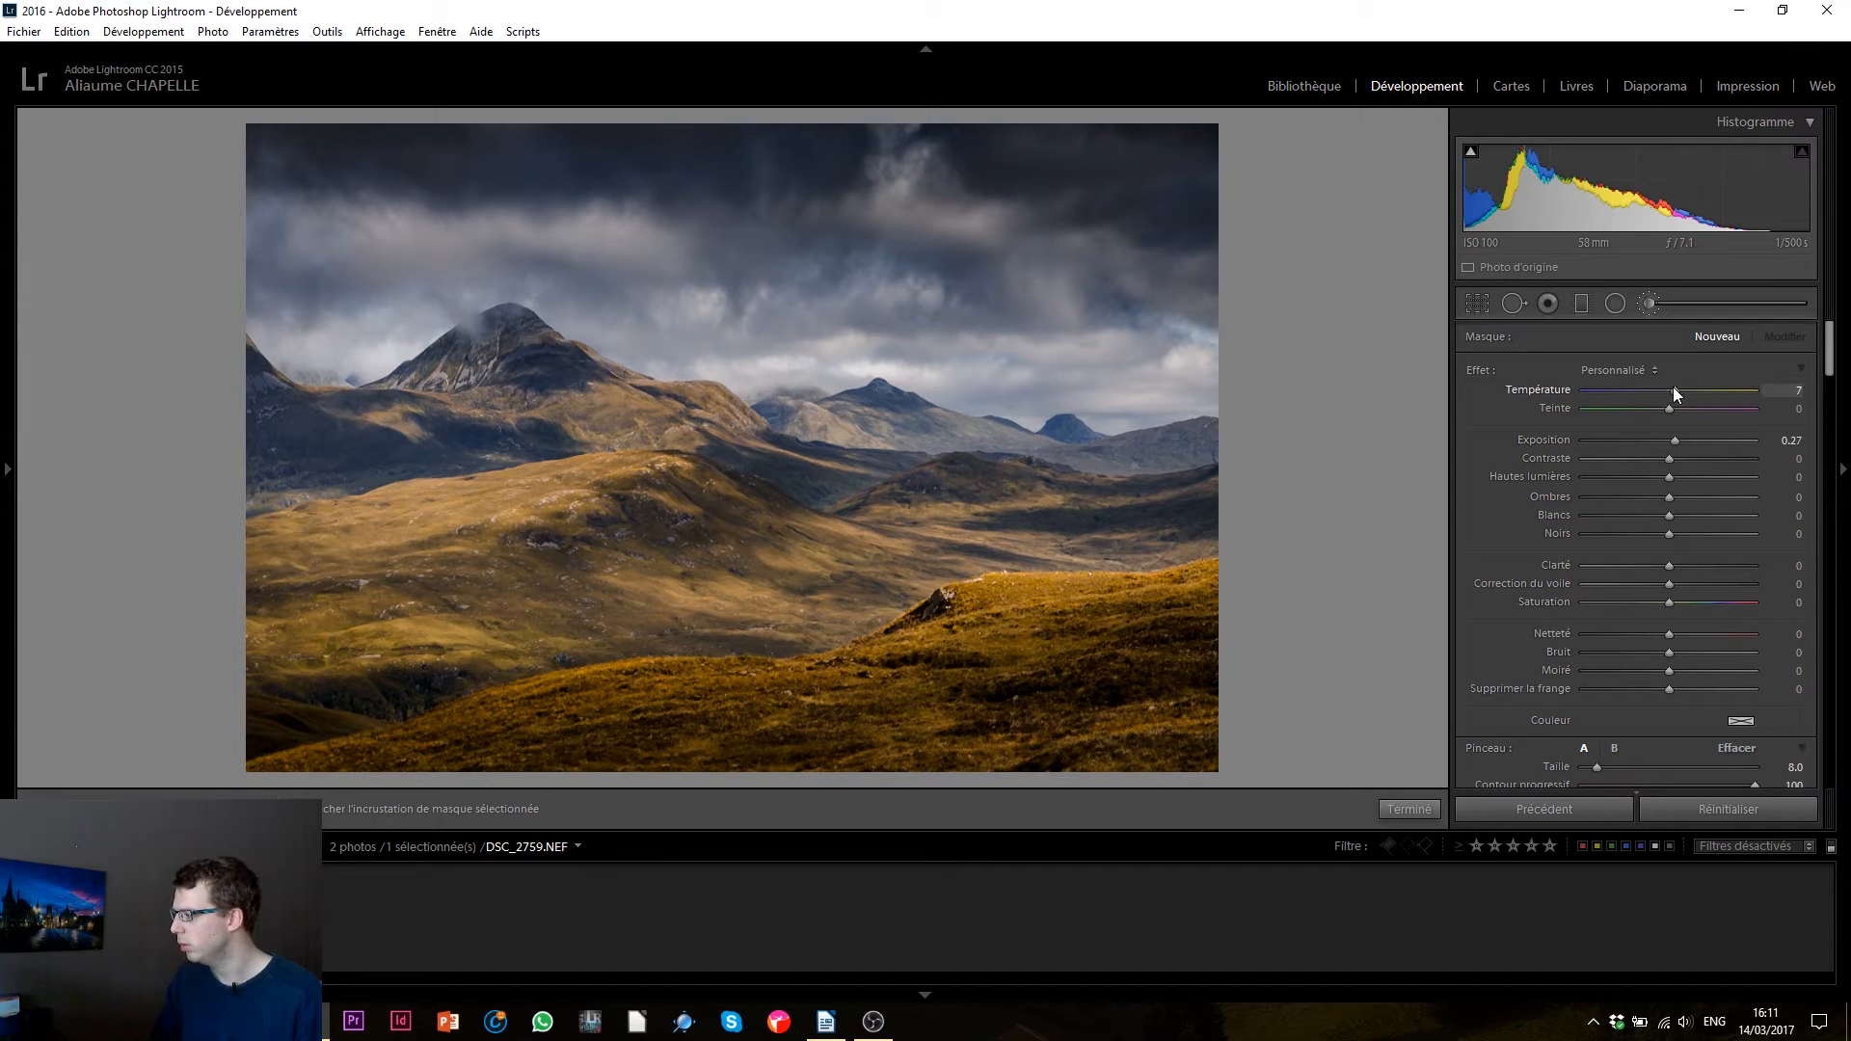
{"action": "scroll", "coordinate": [578, 587], "scroll_direction": "up", "scroll_amount": 5}
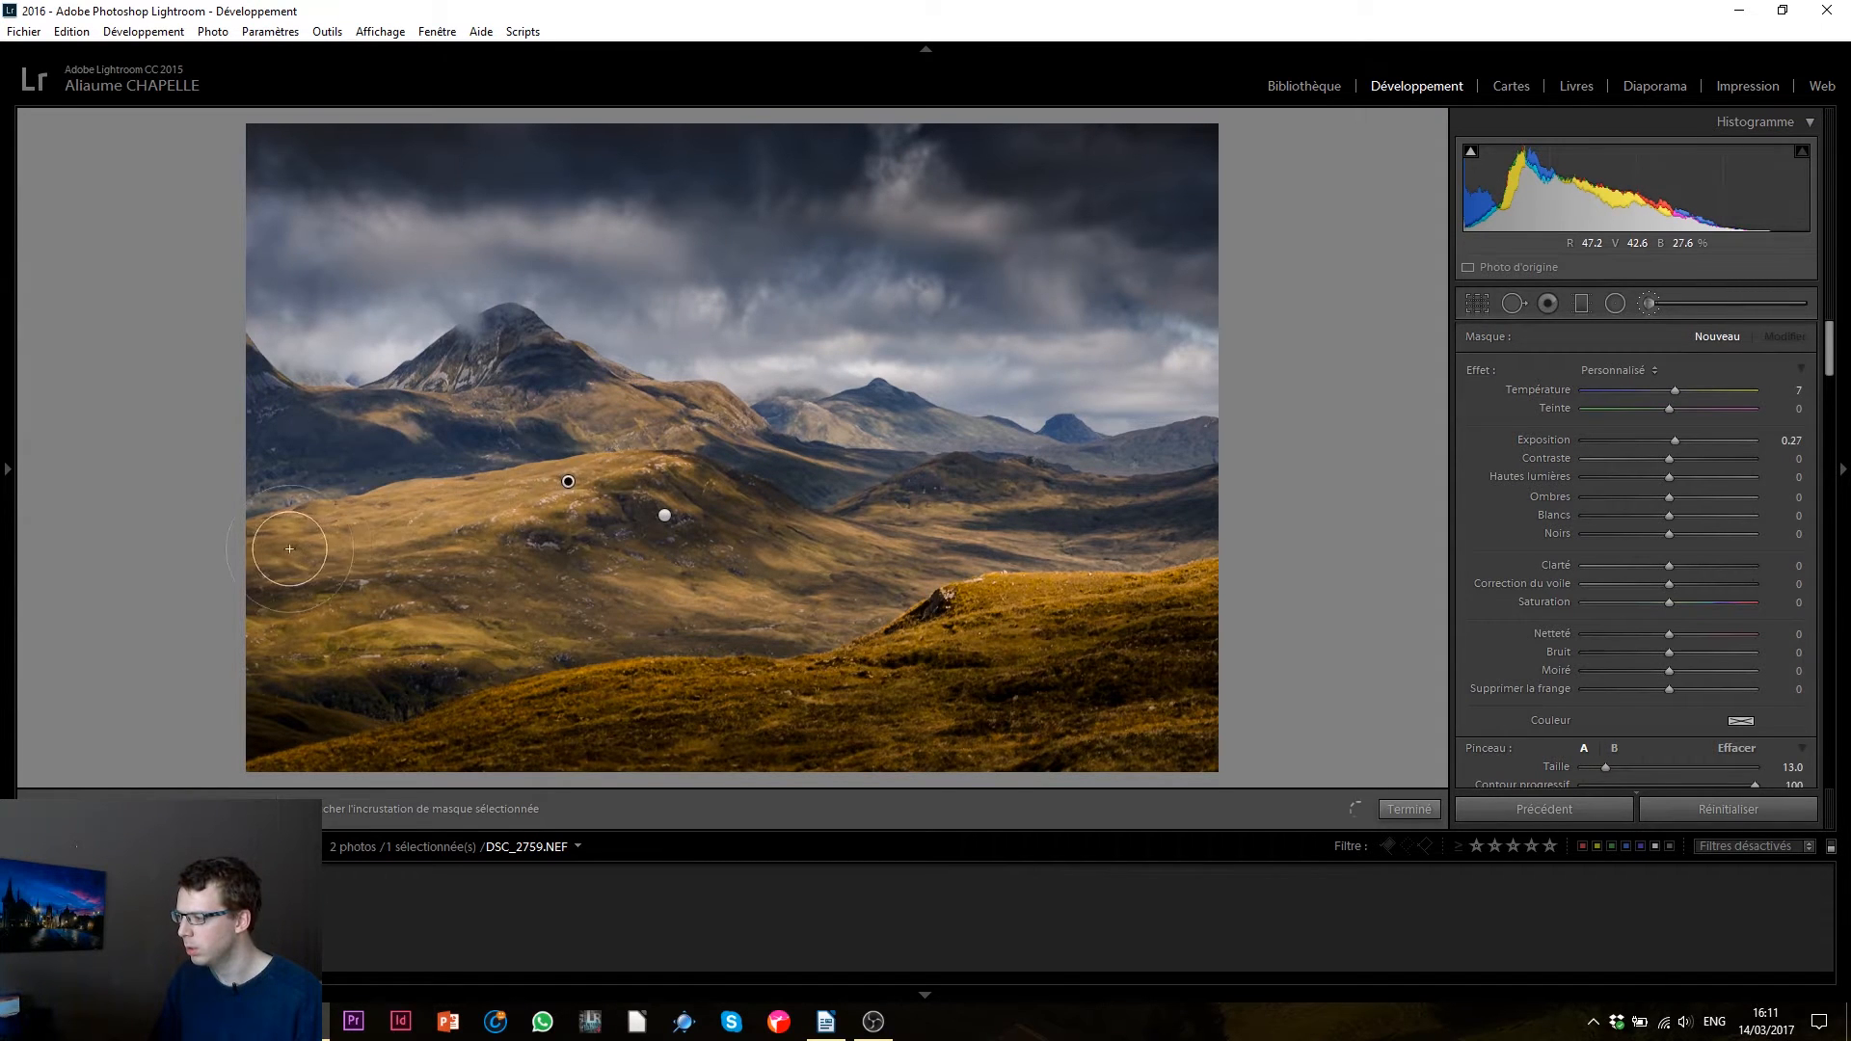
{"action": "mouse_move", "coordinate": [520, 546]}
{"action": "left_mouse_down"}
{"action": "mouse_move", "coordinate": [731, 594]}
{"action": "mouse_move", "coordinate": [821, 576]}
{"action": "left_mouse_up"}
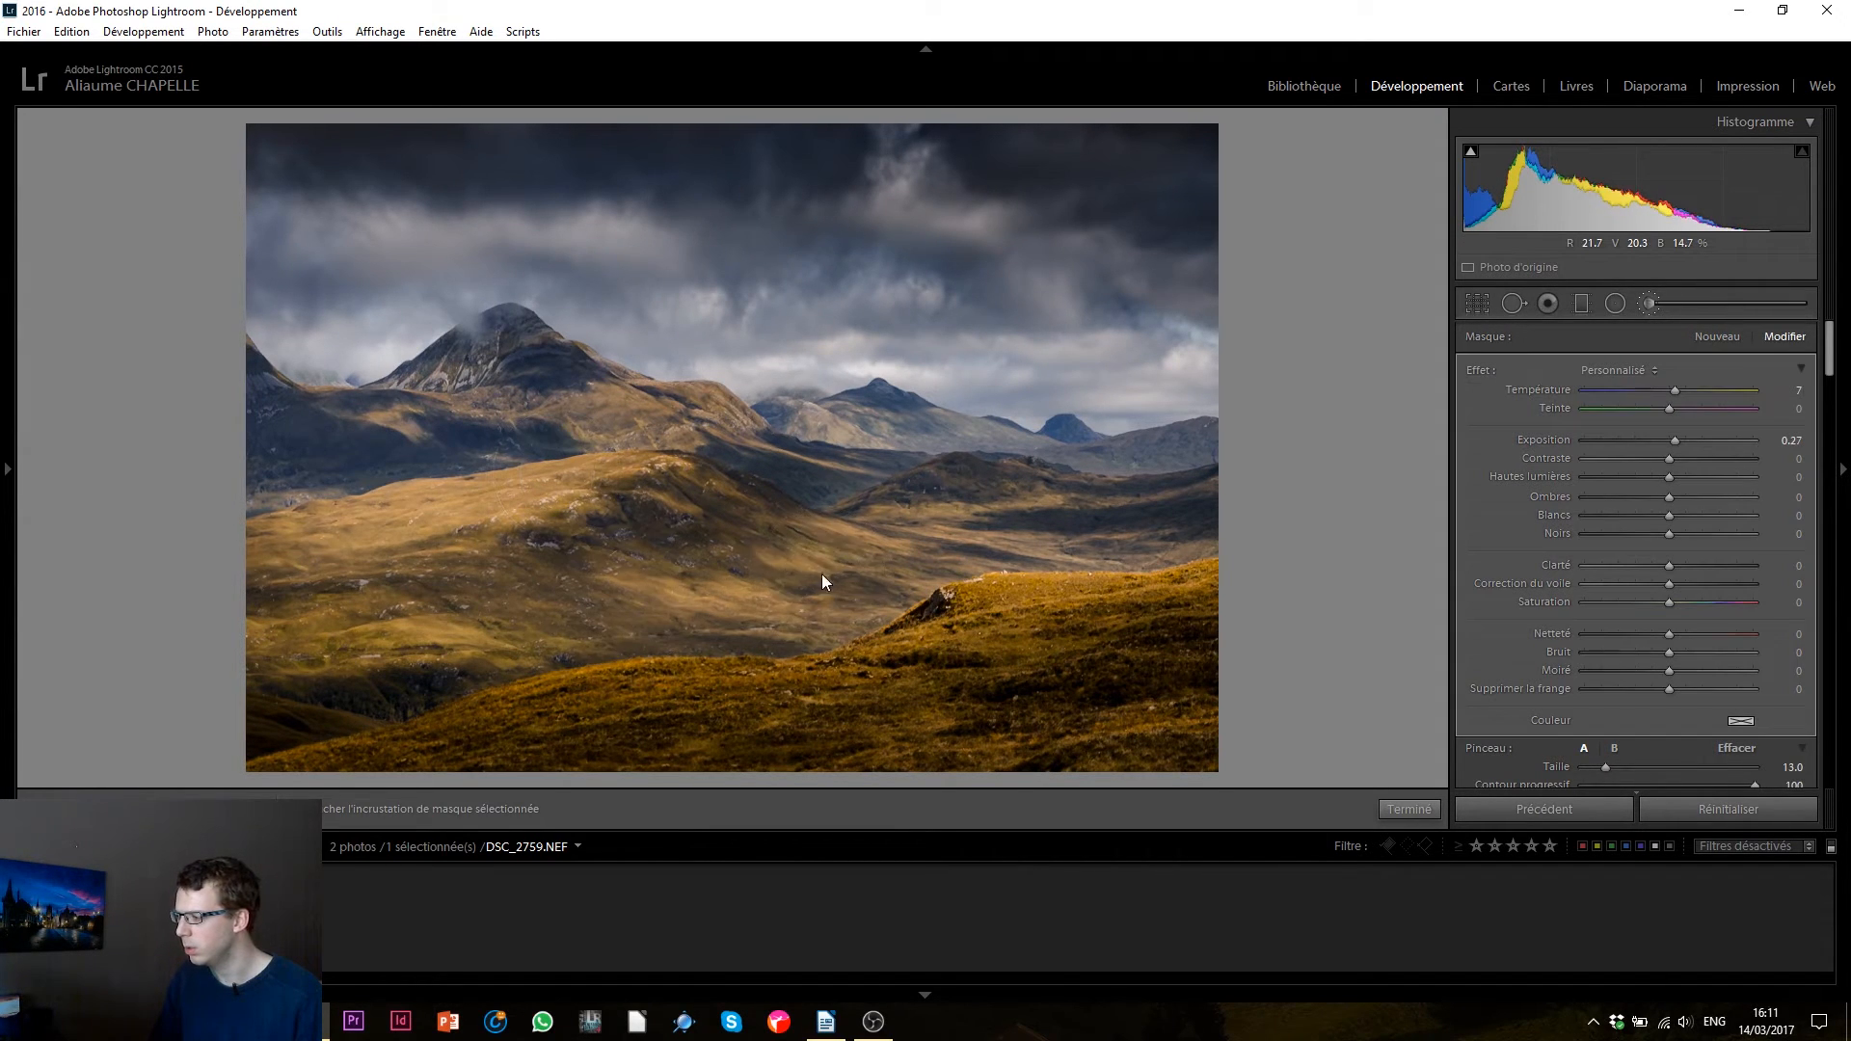
{"action": "mouse_move", "coordinate": [382, 656]}
{"action": "left_mouse_down"}
{"action": "mouse_move", "coordinate": [371, 637]}
{"action": "mouse_move", "coordinate": [269, 648]}
{"action": "mouse_move", "coordinate": [397, 639]}
{"action": "mouse_move", "coordinate": [466, 600]}
{"action": "left_mouse_up"}
- Extend the brightening over the main mountain's slope and the valley at brush size 11, and along the valley's right part at size 6
{"action": "scroll", "coordinate": [613, 419], "scroll_direction": "down", "scroll_amount": 2}
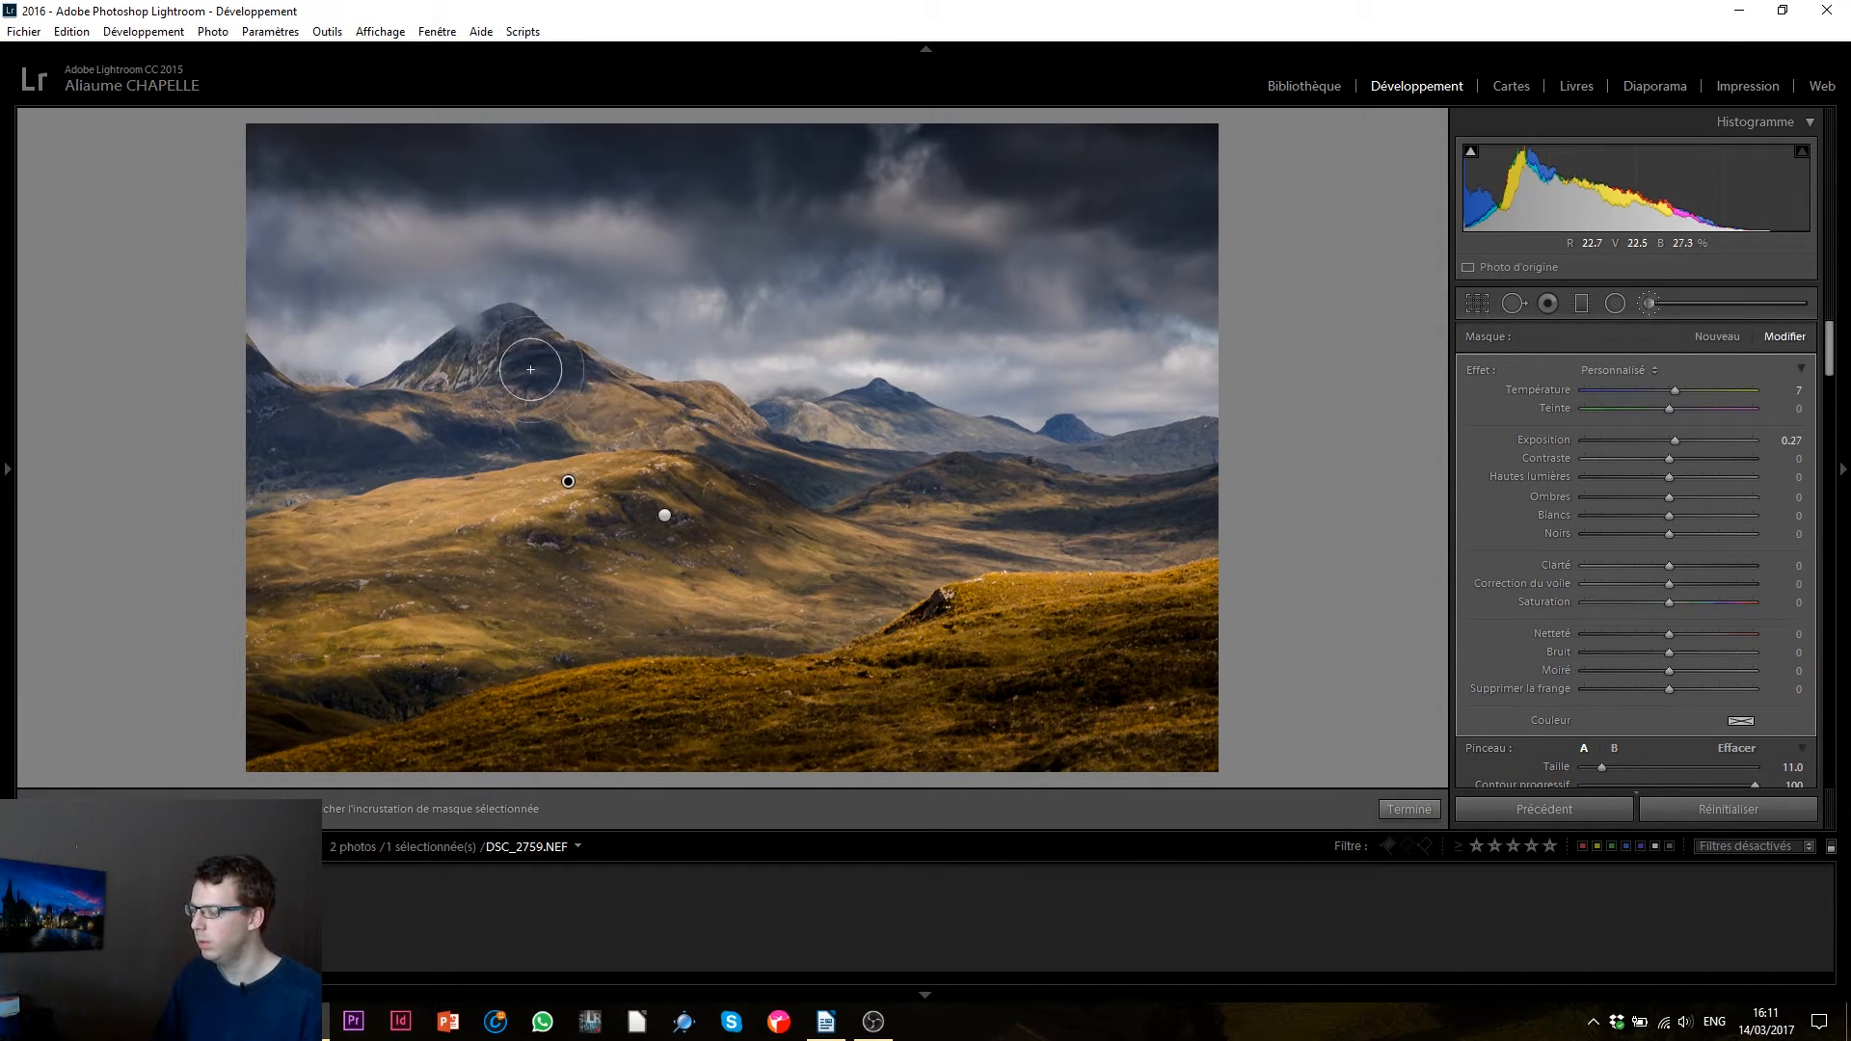
{"action": "left_click_drag", "start_coordinate": [579, 393], "coordinate": [648, 419]}
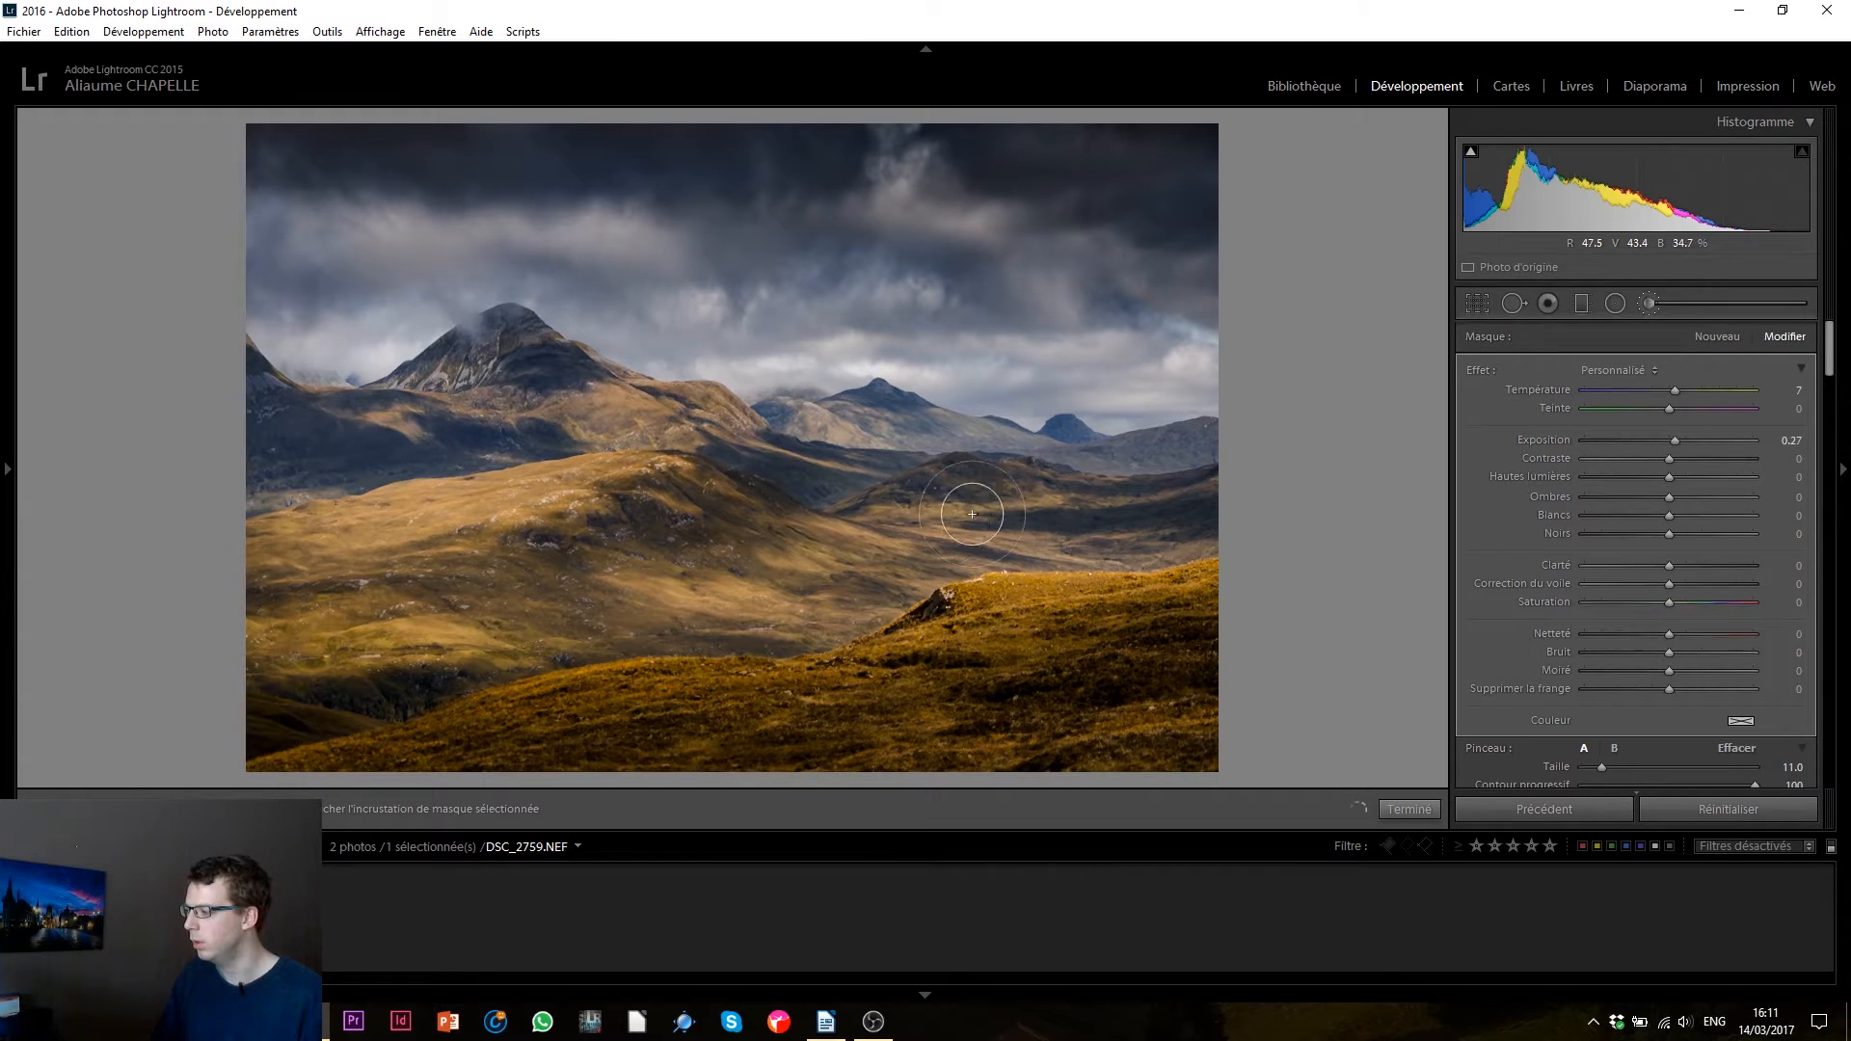
{"action": "left_click_drag", "start_coordinate": [939, 508], "coordinate": [963, 515]}
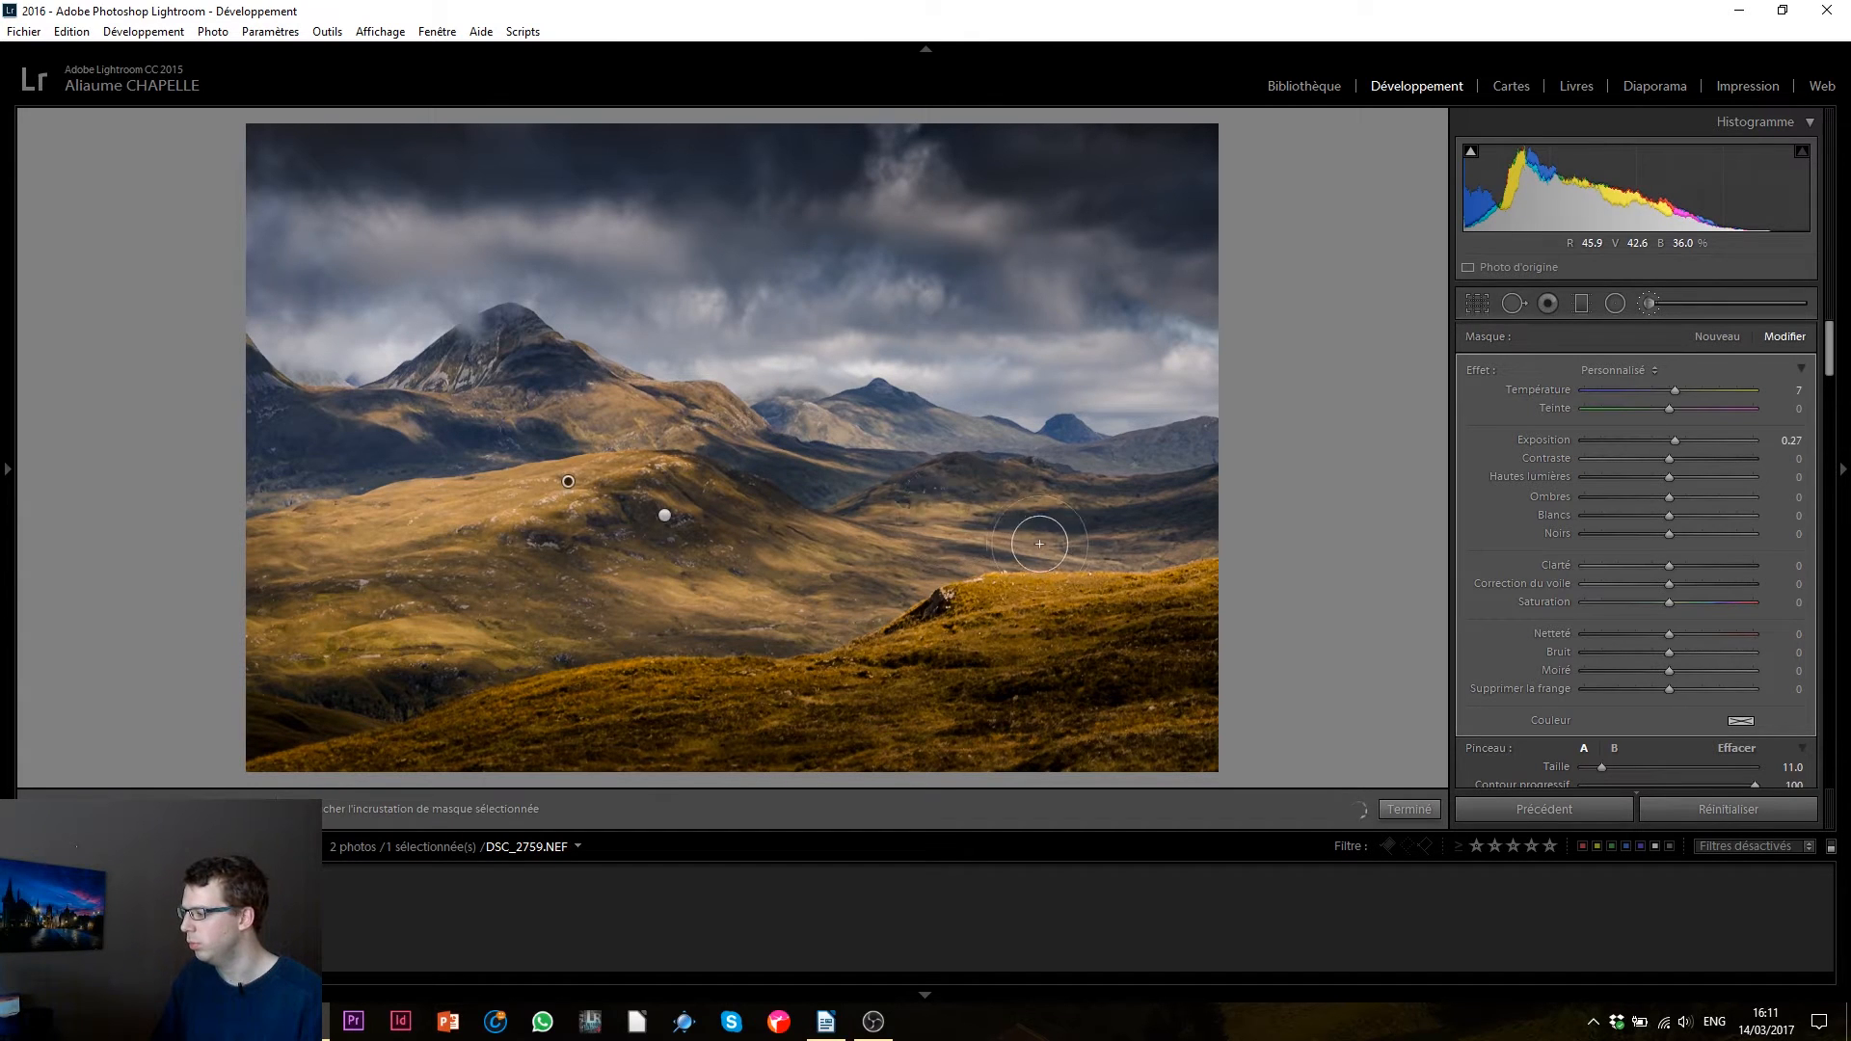
{"action": "scroll", "coordinate": [1022, 538], "scroll_direction": "down", "scroll_amount": 5}
{"action": "left_click_drag", "start_coordinate": [1062, 543], "coordinate": [1159, 551]}
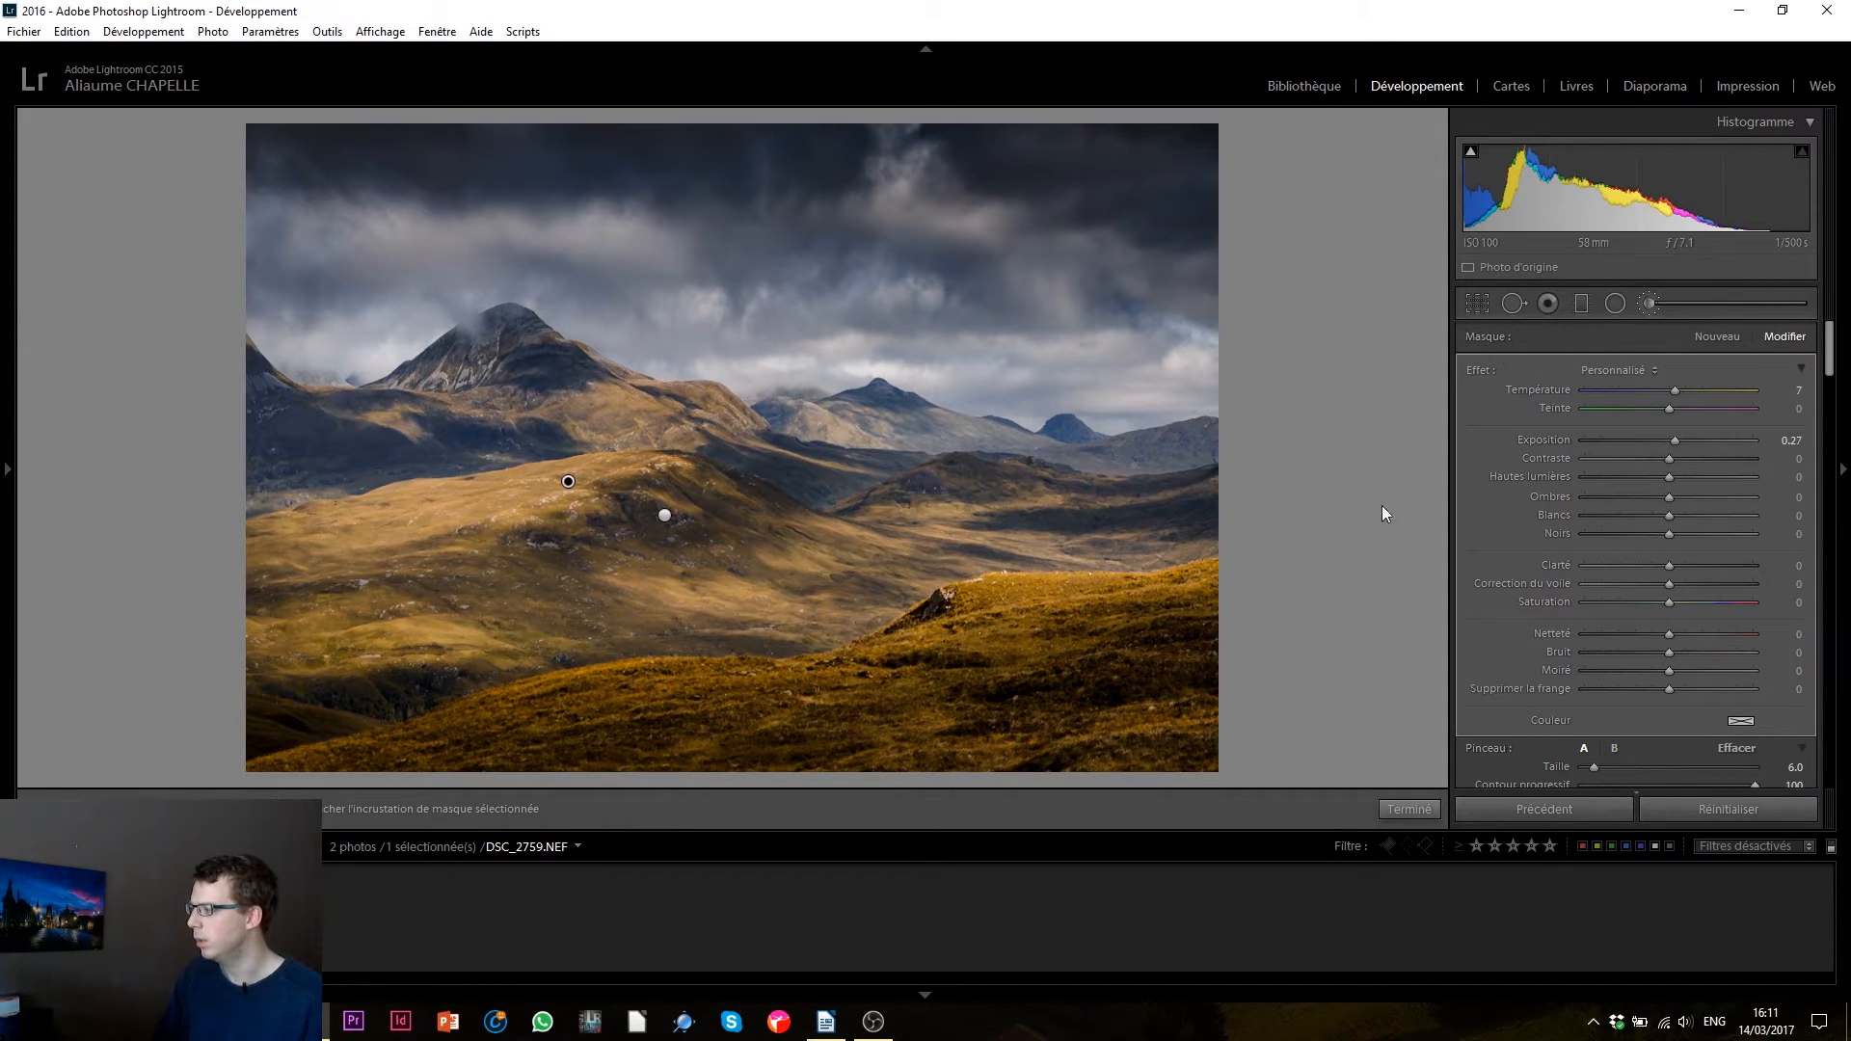
- Compare the photo with the brush adjustments off and on, and finish brush editing
{"action": "scroll", "coordinate": [1547, 622], "scroll_direction": "down", "scroll_amount": 2}
{"action": "scroll", "coordinate": [1548, 615], "scroll_direction": "down", "scroll_amount": 2}
{"action": "left_click", "coordinate": [1472, 597]}
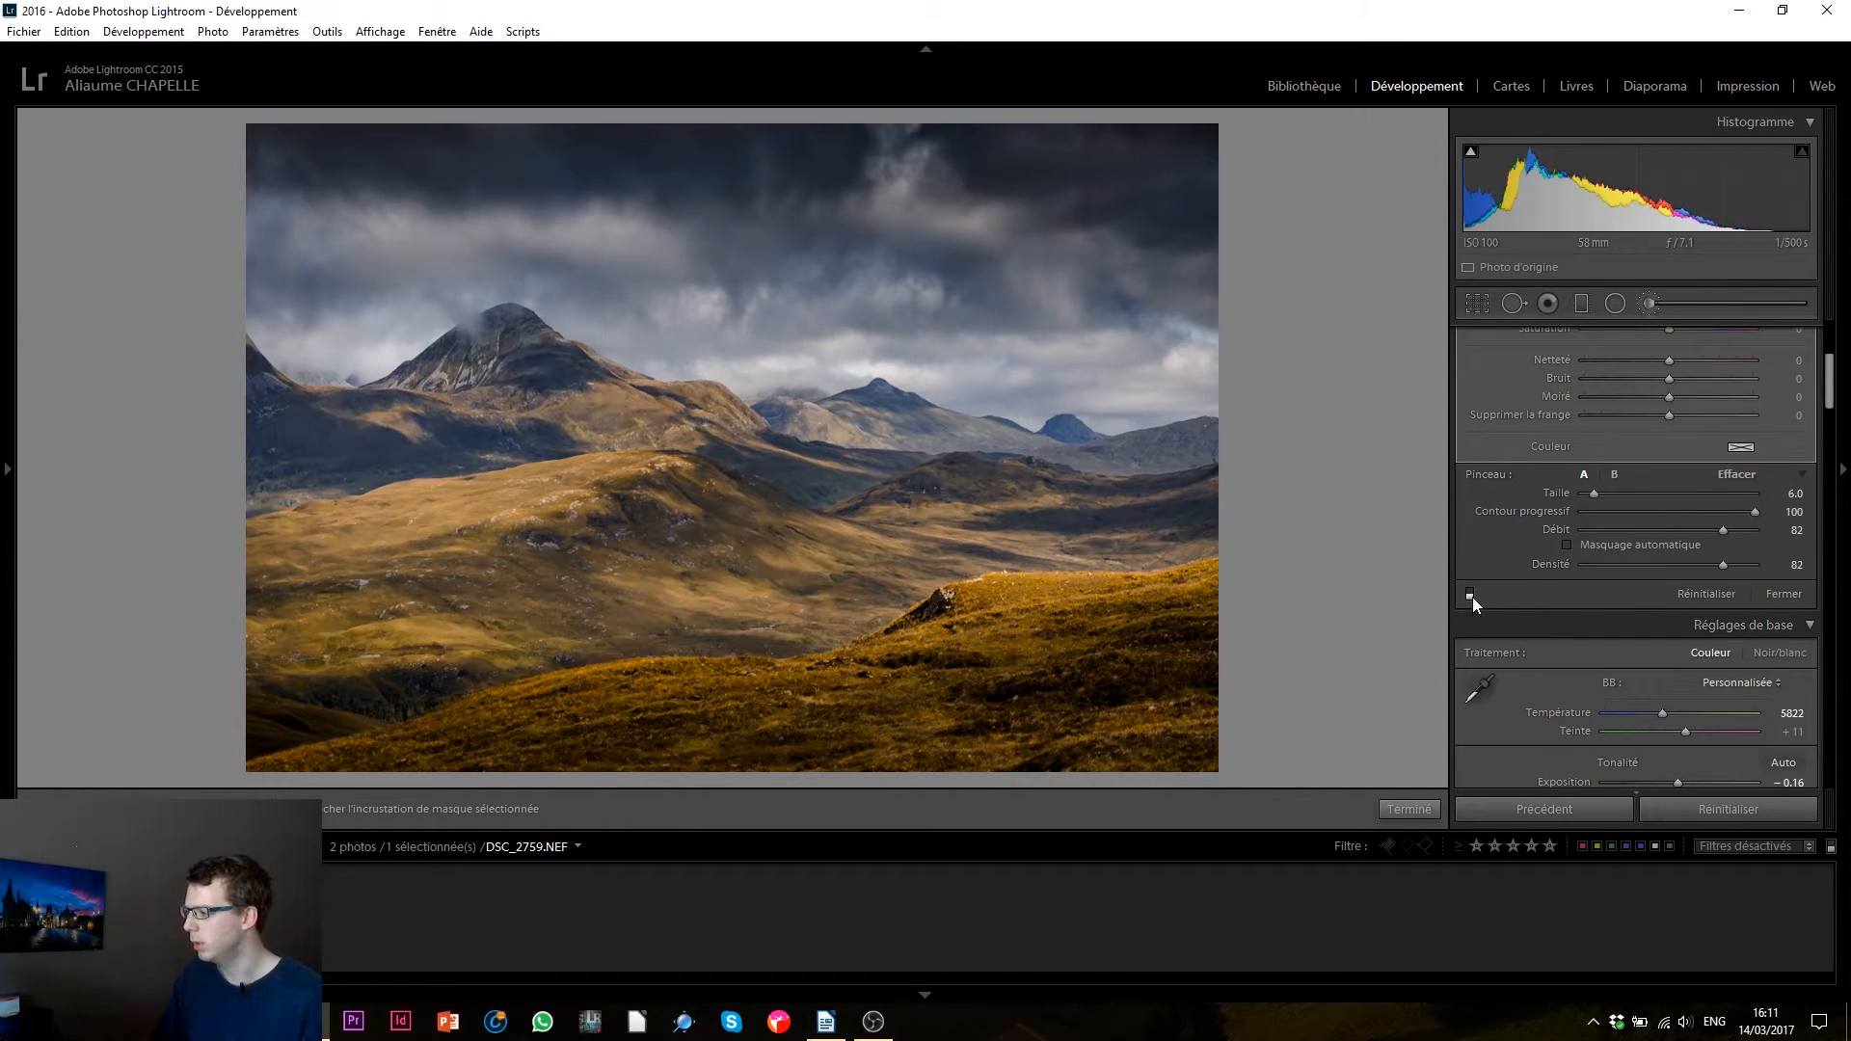
{"action": "left_click", "coordinate": [1471, 596]}
{"action": "left_click", "coordinate": [1472, 596]}
{"action": "left_click", "coordinate": [1471, 597]}
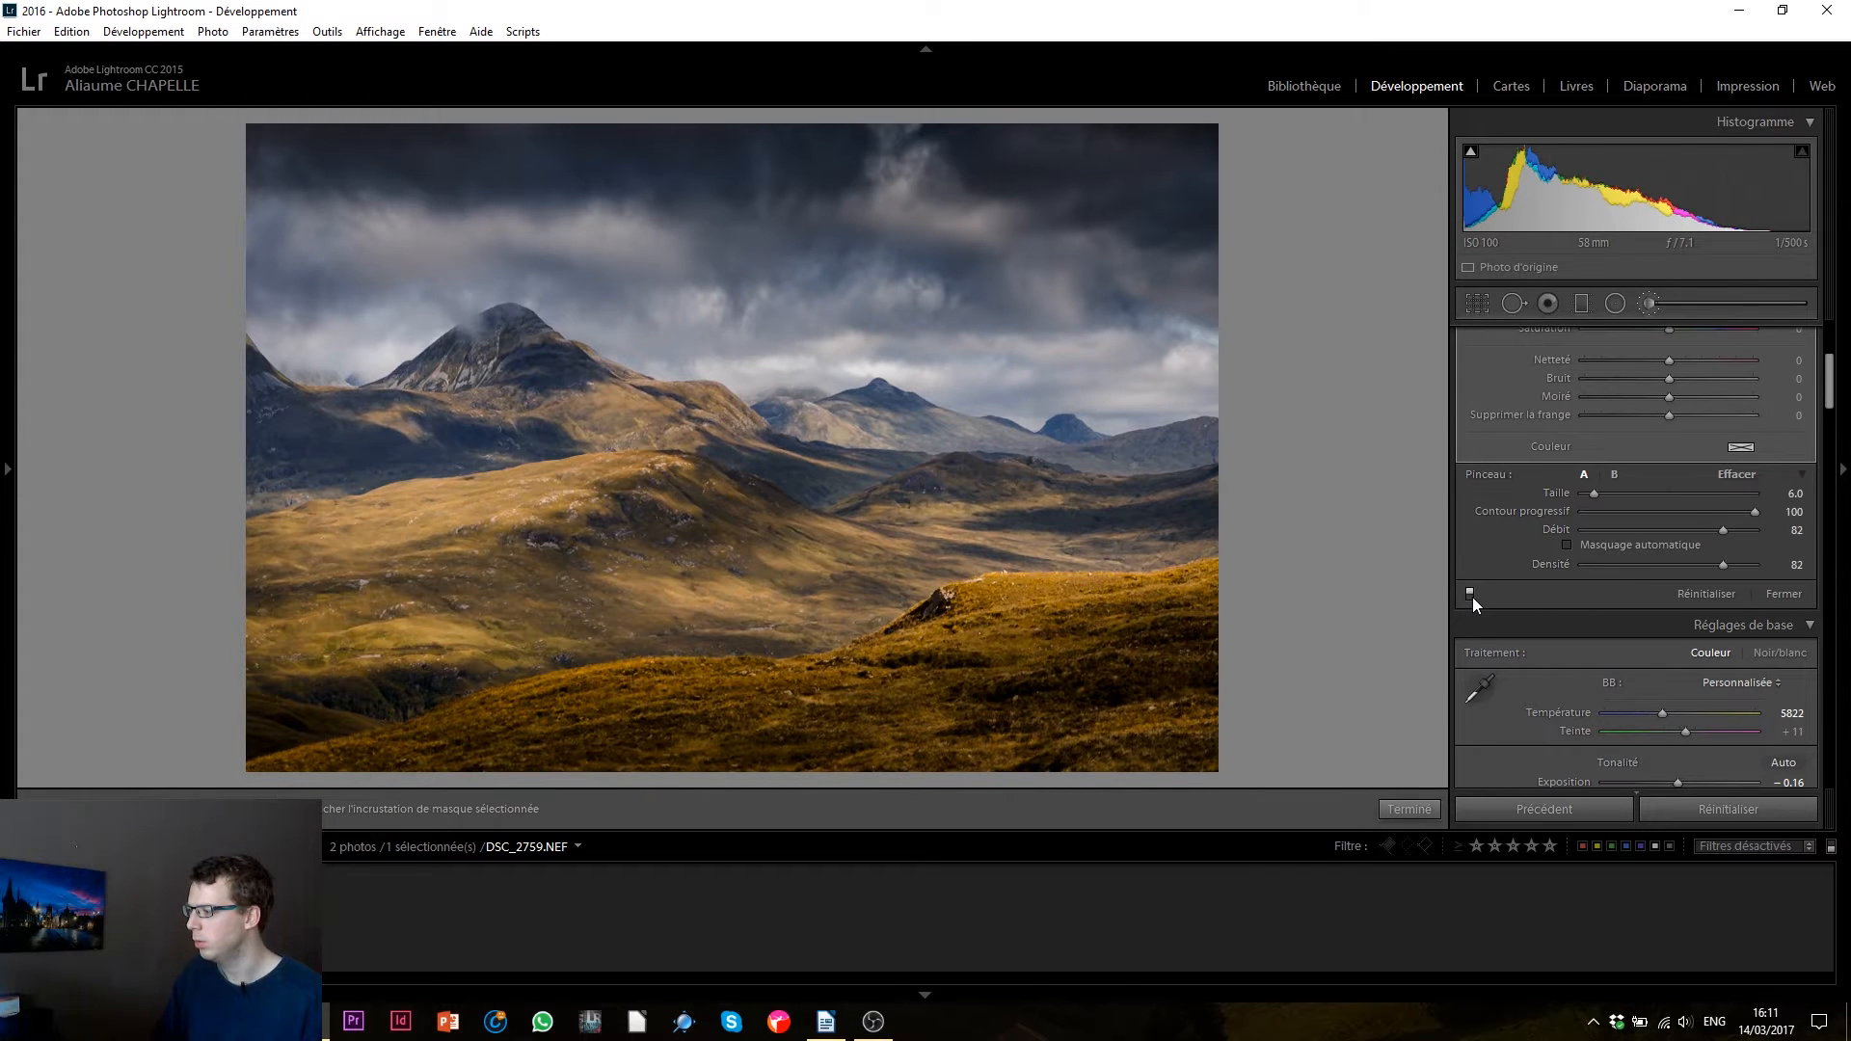
{"action": "left_click", "coordinate": [1407, 810]}
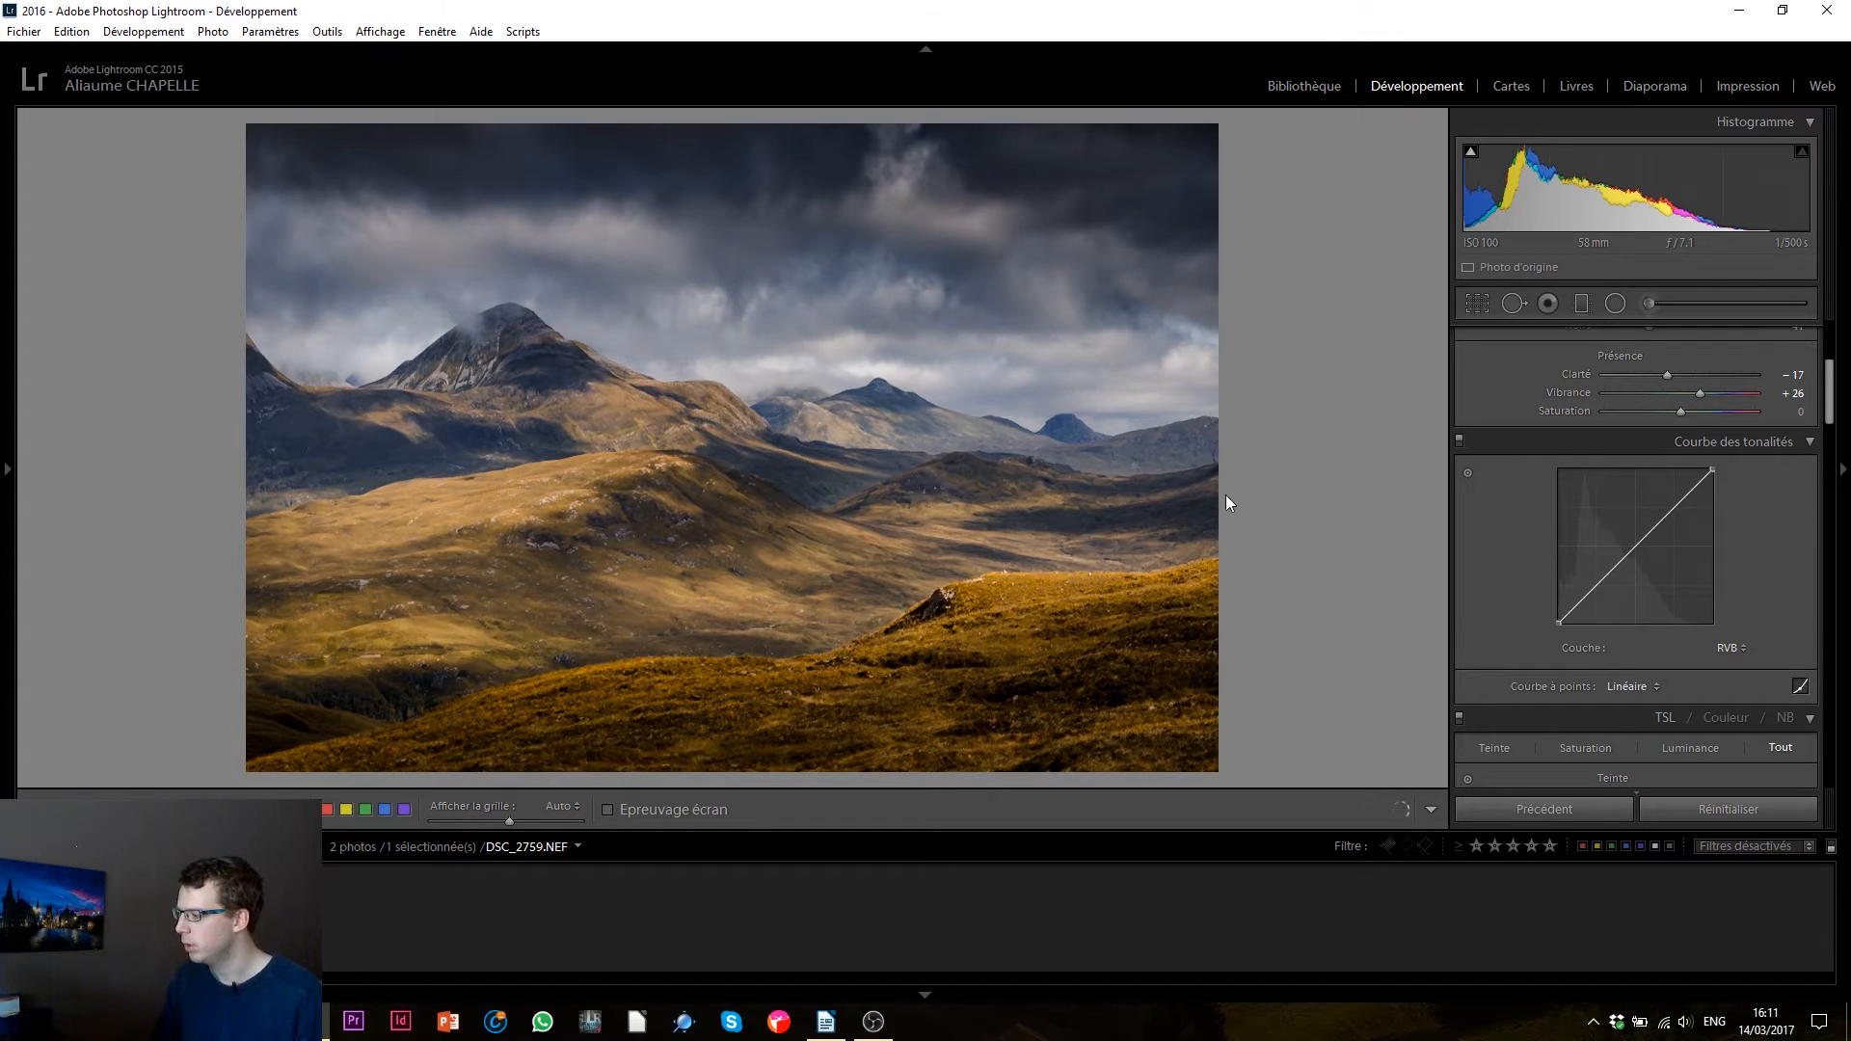
- Shape the RVB point curve into a slight S with a lifted black endpoint and lowered white endpoint, and compare it off and on
{"action": "left_click_drag", "start_coordinate": [1598, 591], "coordinate": [1600, 584]}
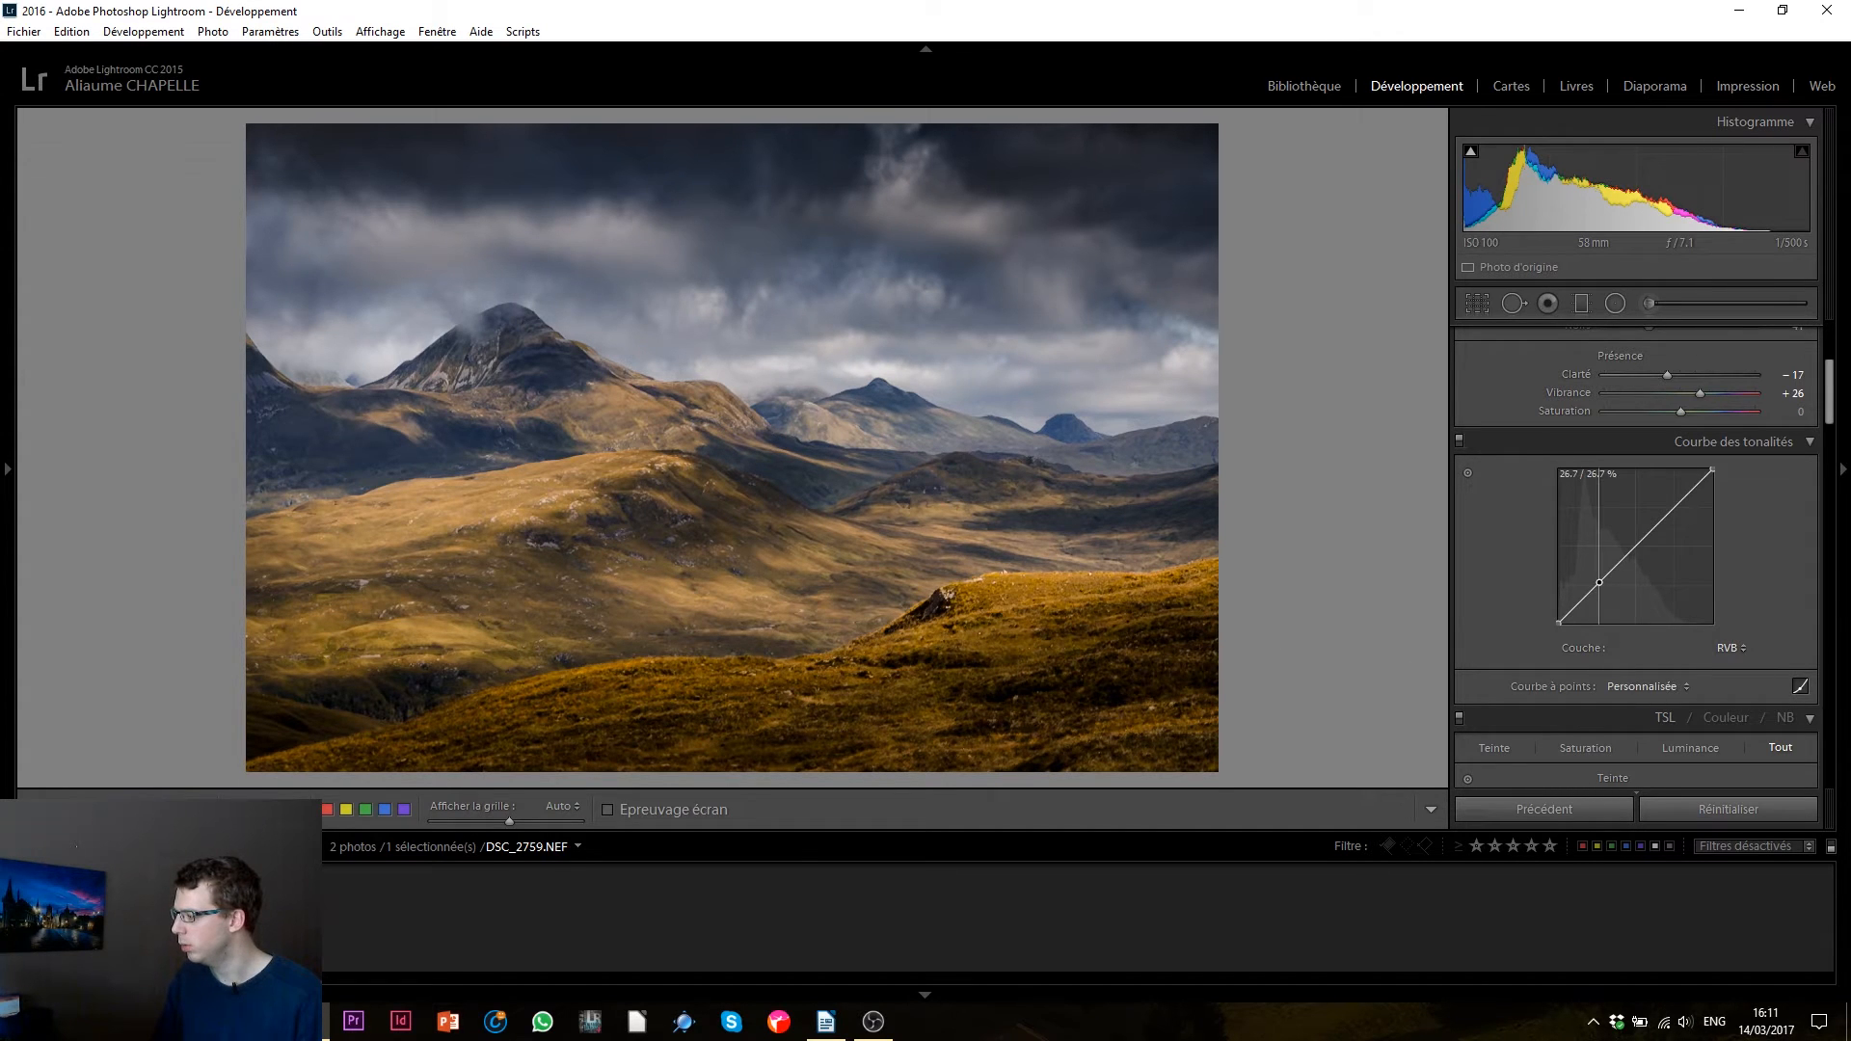
{"action": "left_click_drag", "start_coordinate": [1671, 512], "coordinate": [1671, 507]}
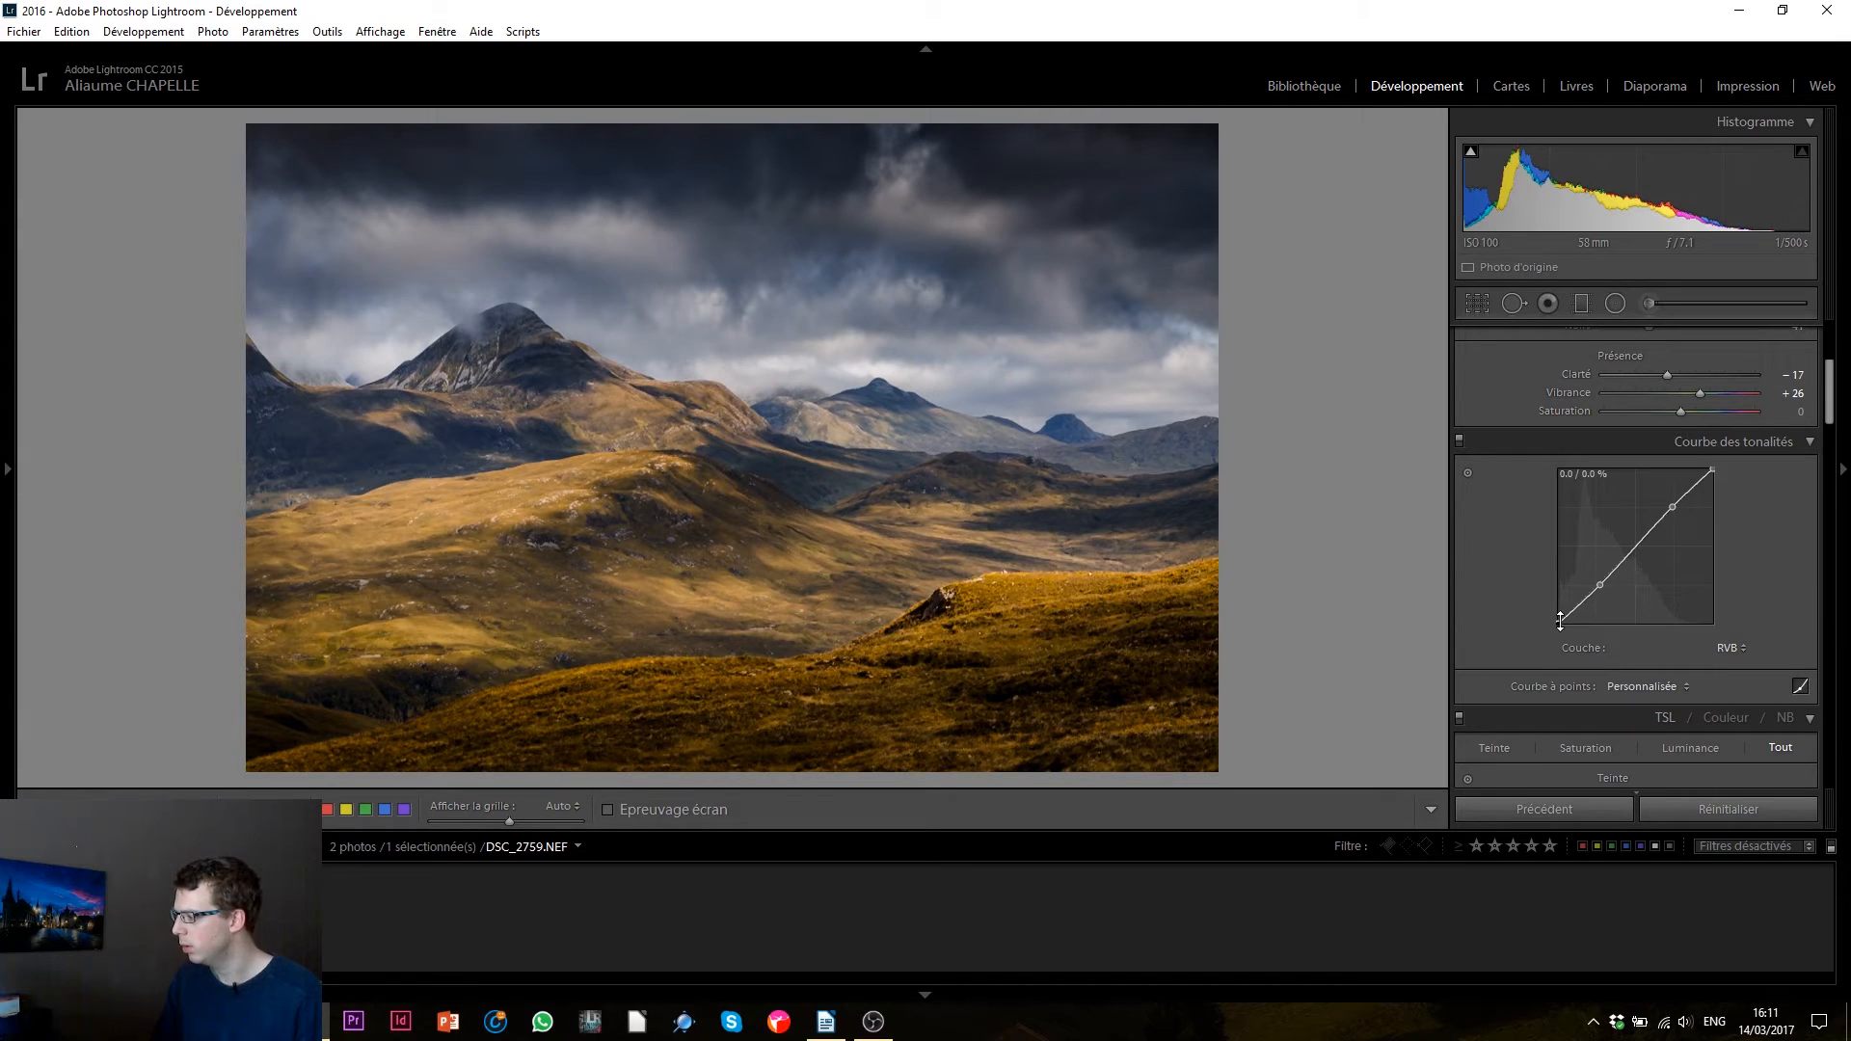
{"action": "left_click_drag", "start_coordinate": [1559, 623], "coordinate": [1559, 617]}
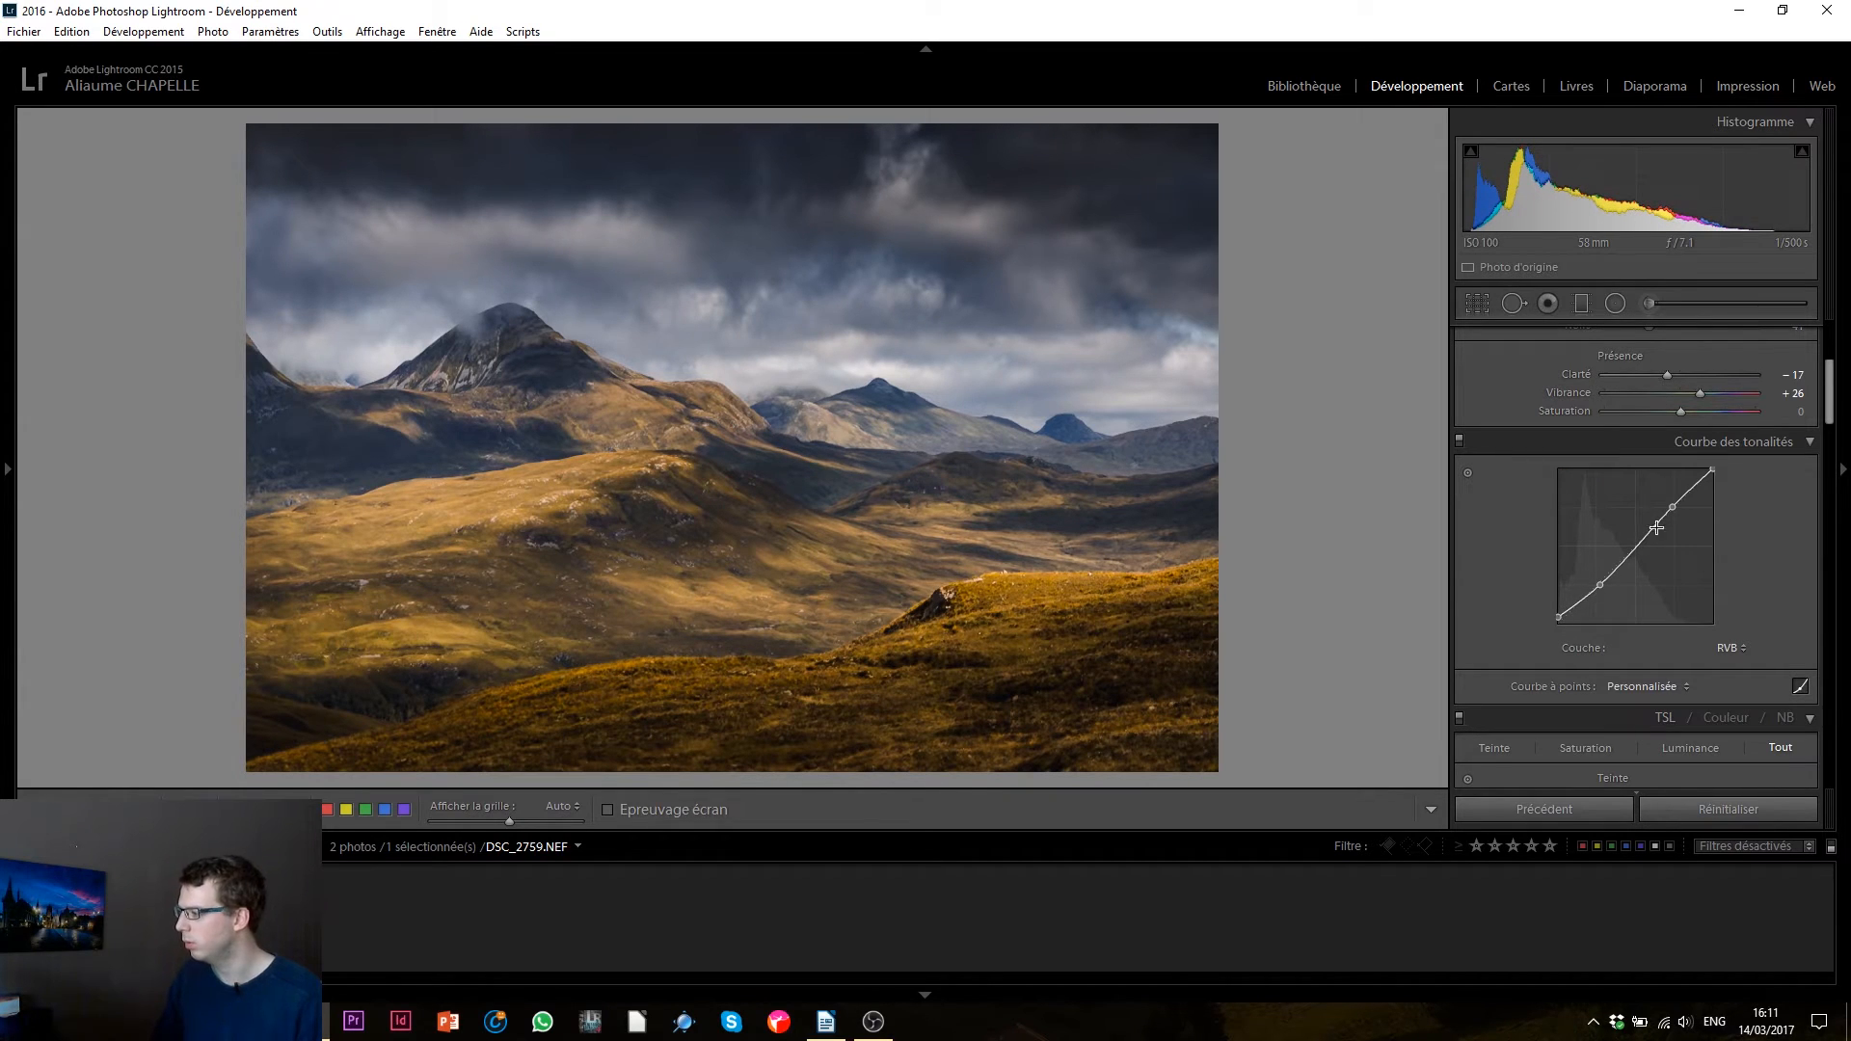
{"action": "left_click_drag", "start_coordinate": [1712, 470], "coordinate": [1714, 484]}
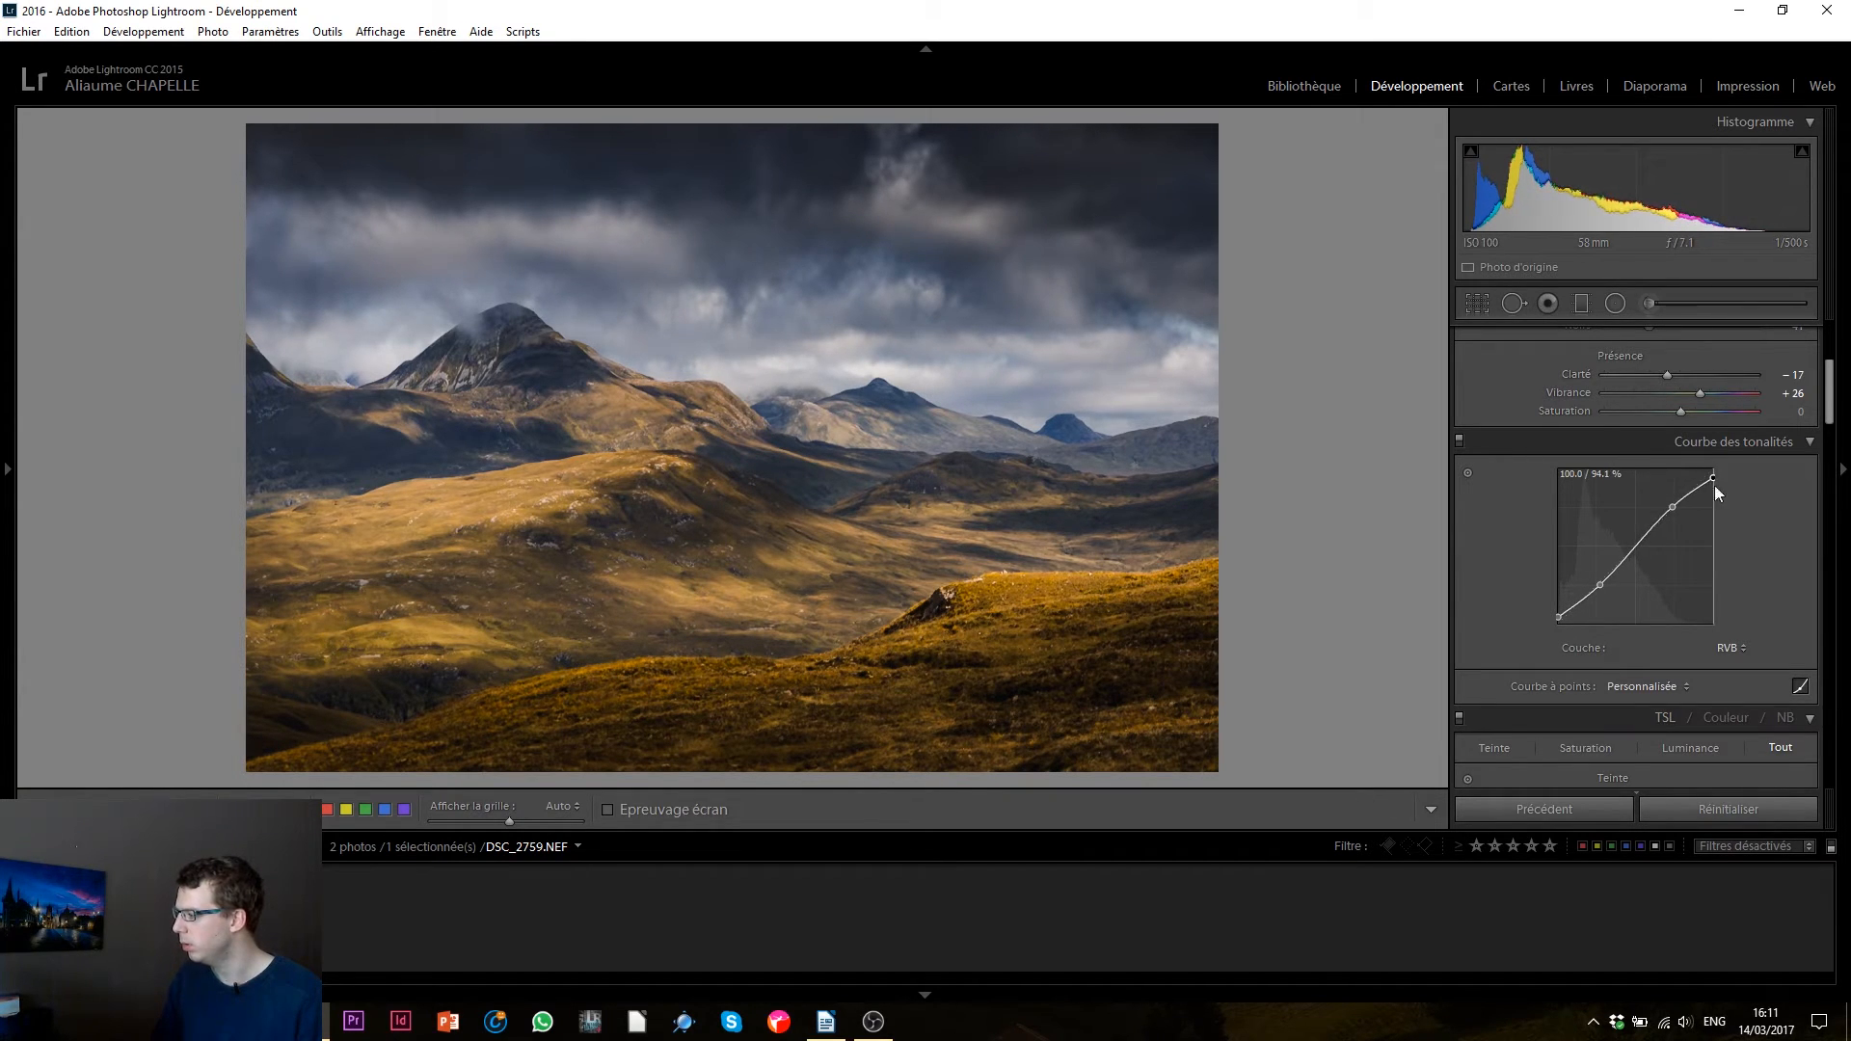
{"action": "left_click", "coordinate": [1458, 440]}
{"action": "left_click", "coordinate": [1458, 441]}
{"action": "left_click", "coordinate": [1458, 441]}
{"action": "left_click", "coordinate": [1457, 440]}
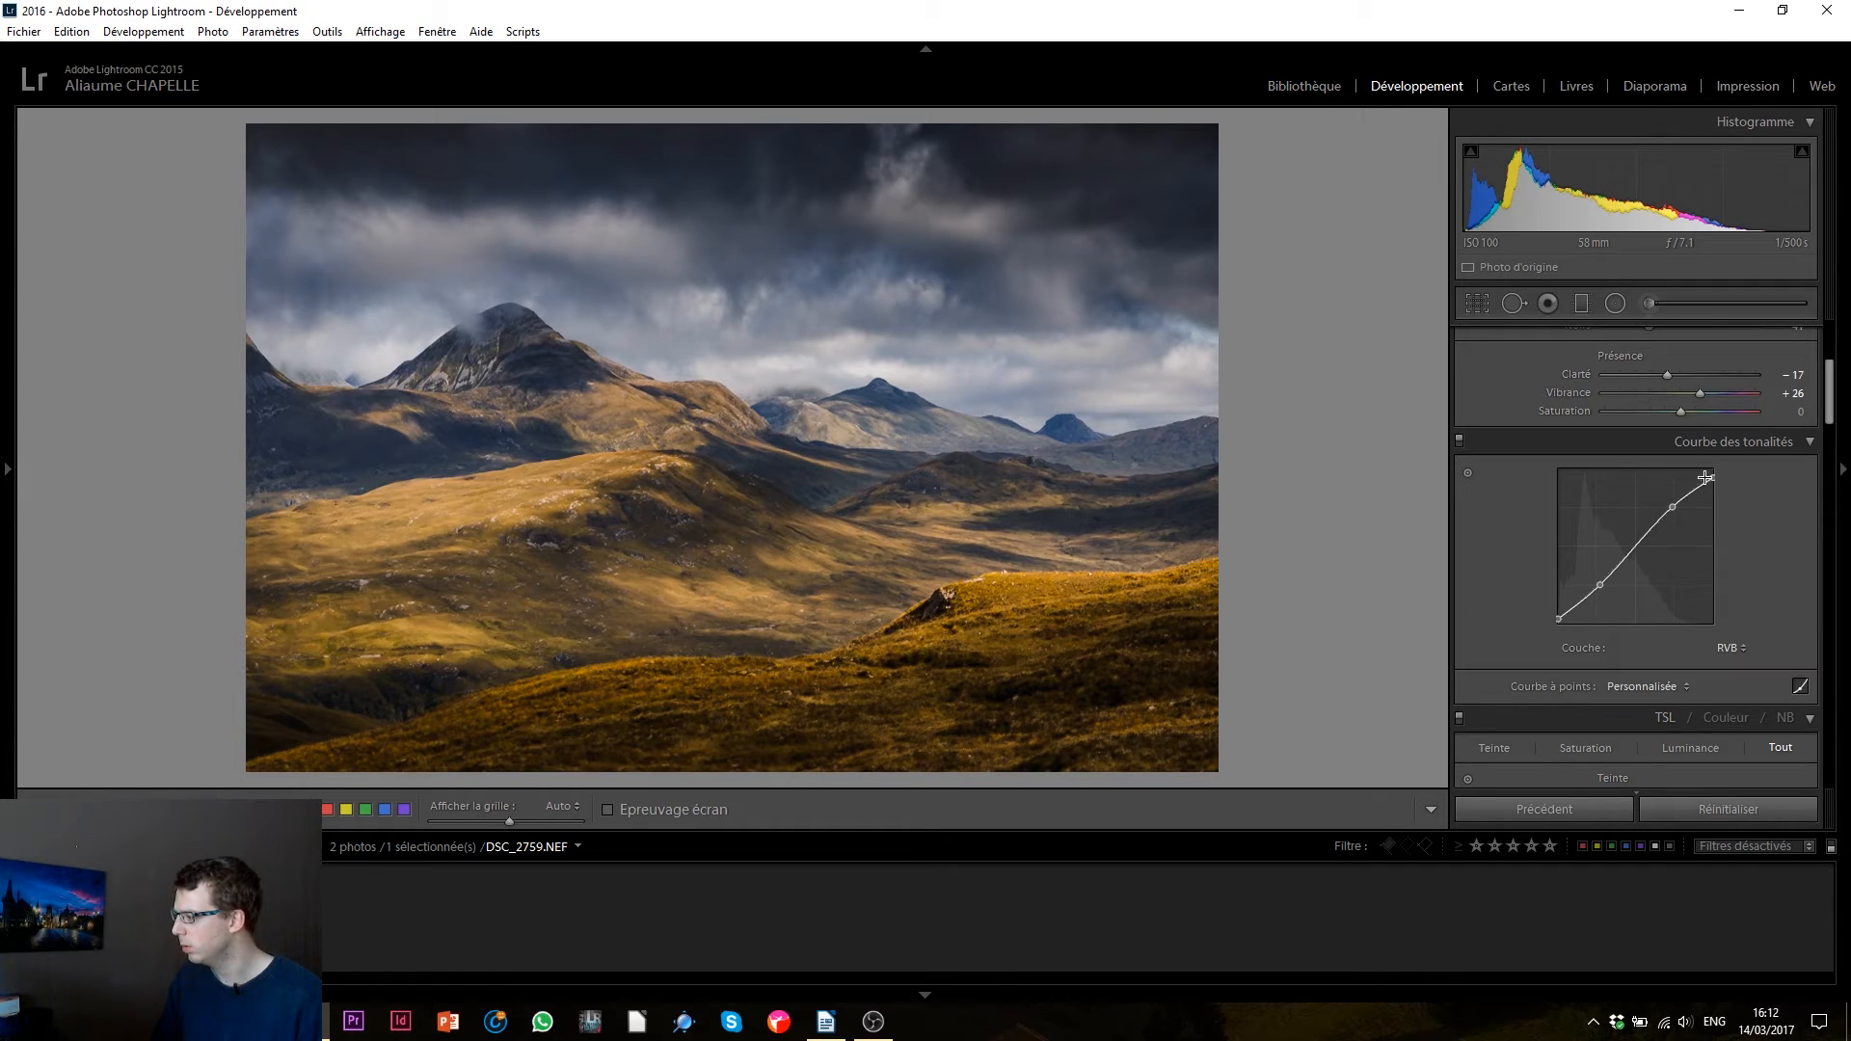
- Raise the RVB curve's white endpoint slightly and switch the tone curve to the Bleu channel
{"action": "left_click_drag", "start_coordinate": [1713, 477], "coordinate": [1713, 475]}
{"action": "left_click", "coordinate": [1731, 648]}
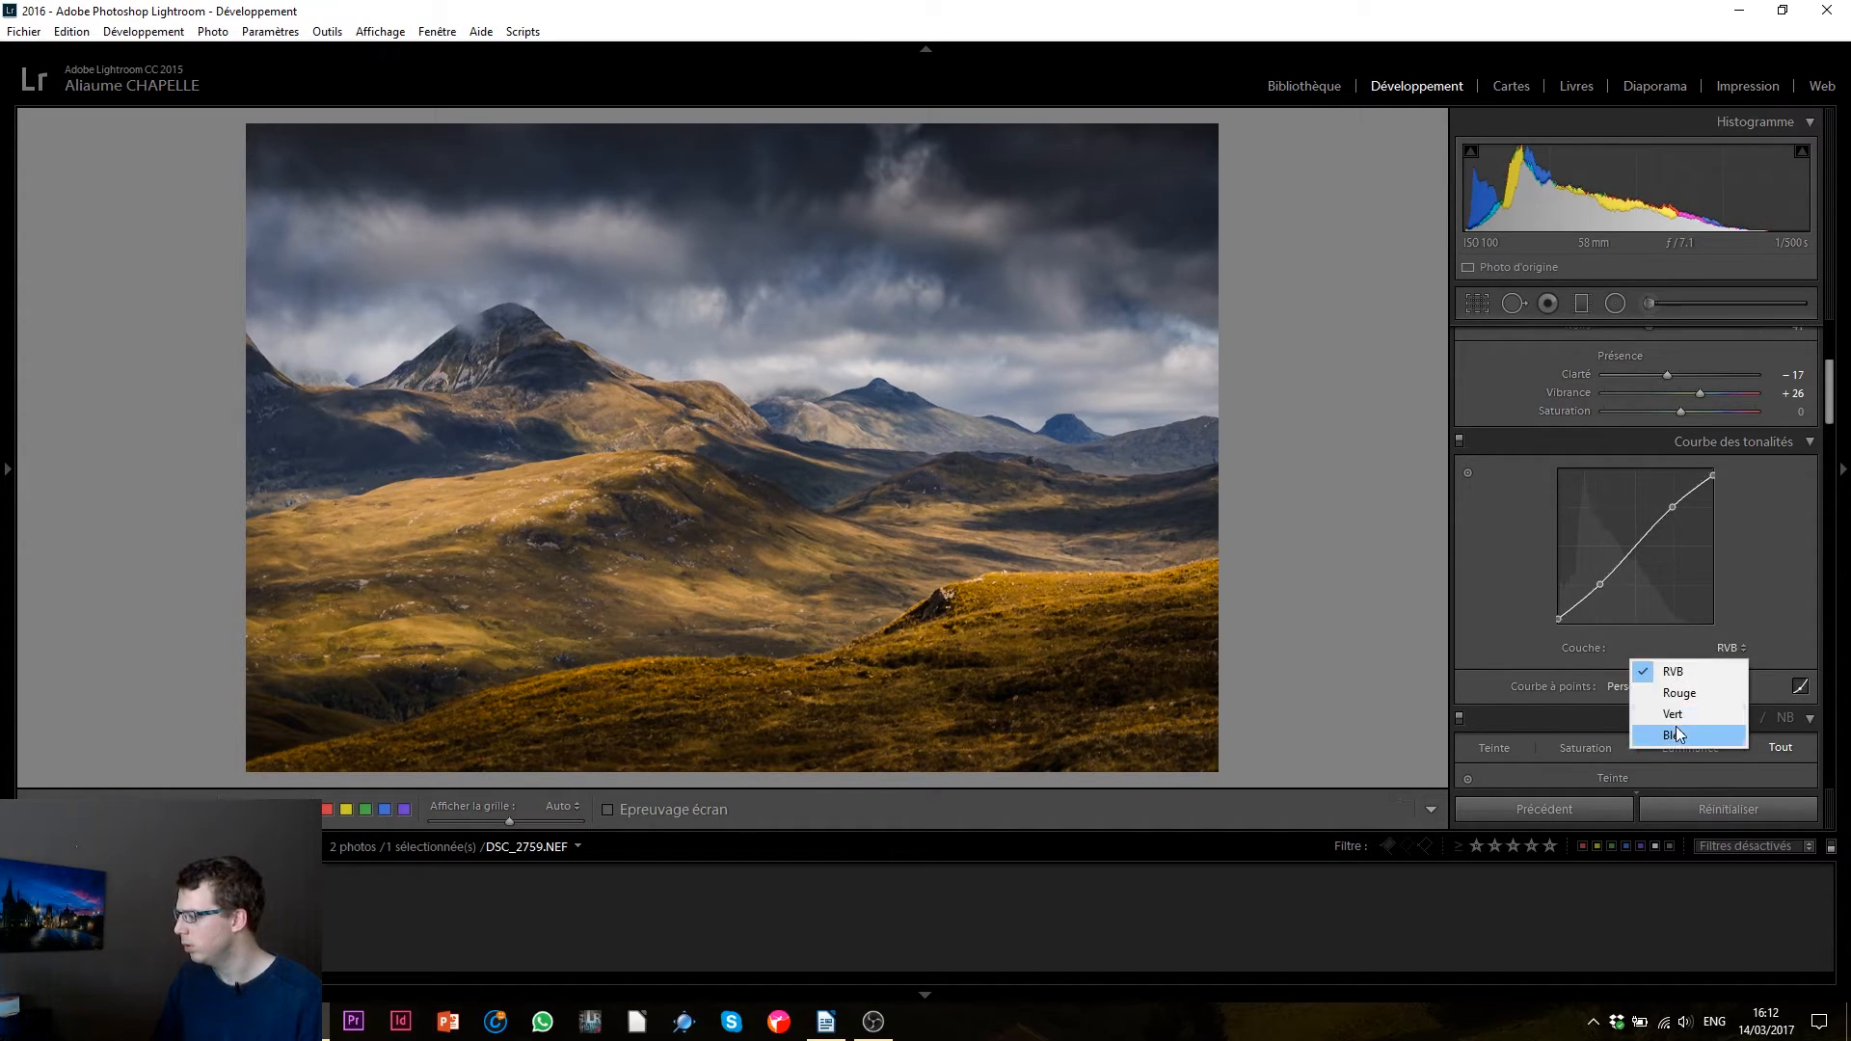
{"action": "left_click", "coordinate": [1678, 734]}
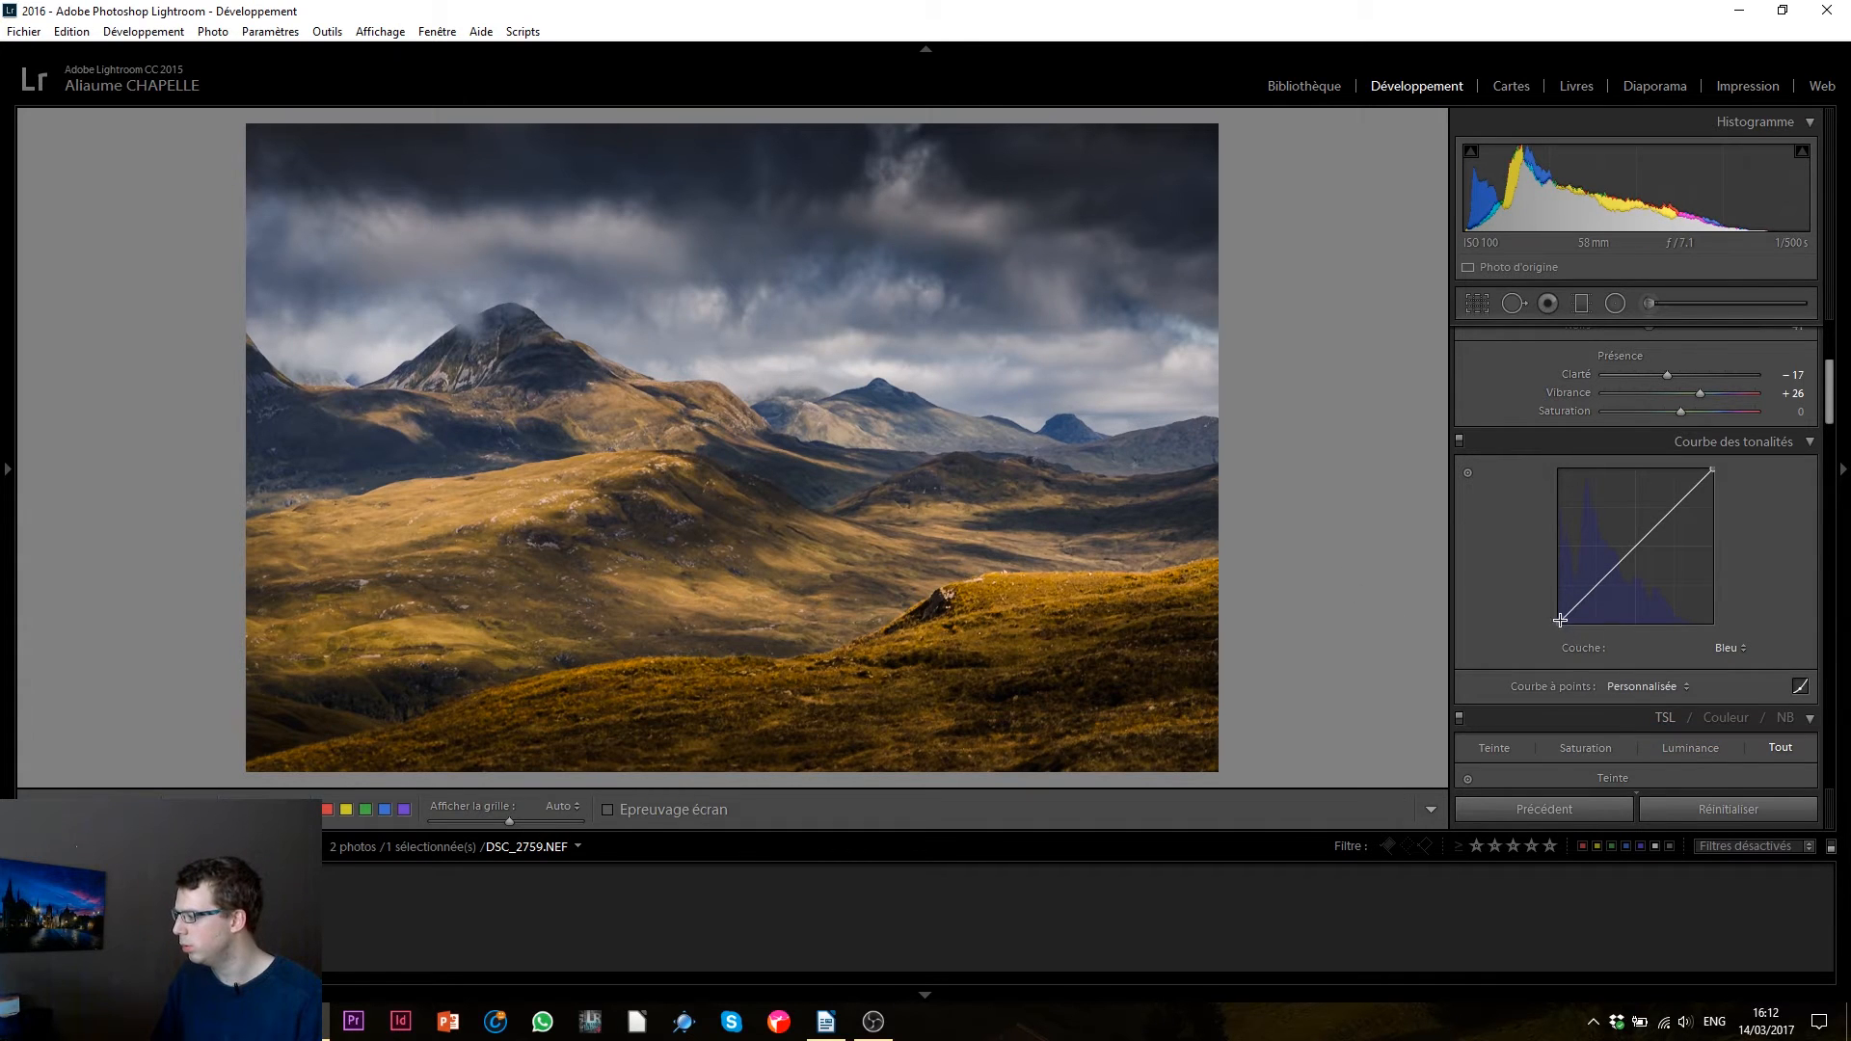
{"action": "left_click_drag", "start_coordinate": [1559, 620], "coordinate": [1556, 632]}
{"action": "left_click", "coordinate": [1639, 549]}
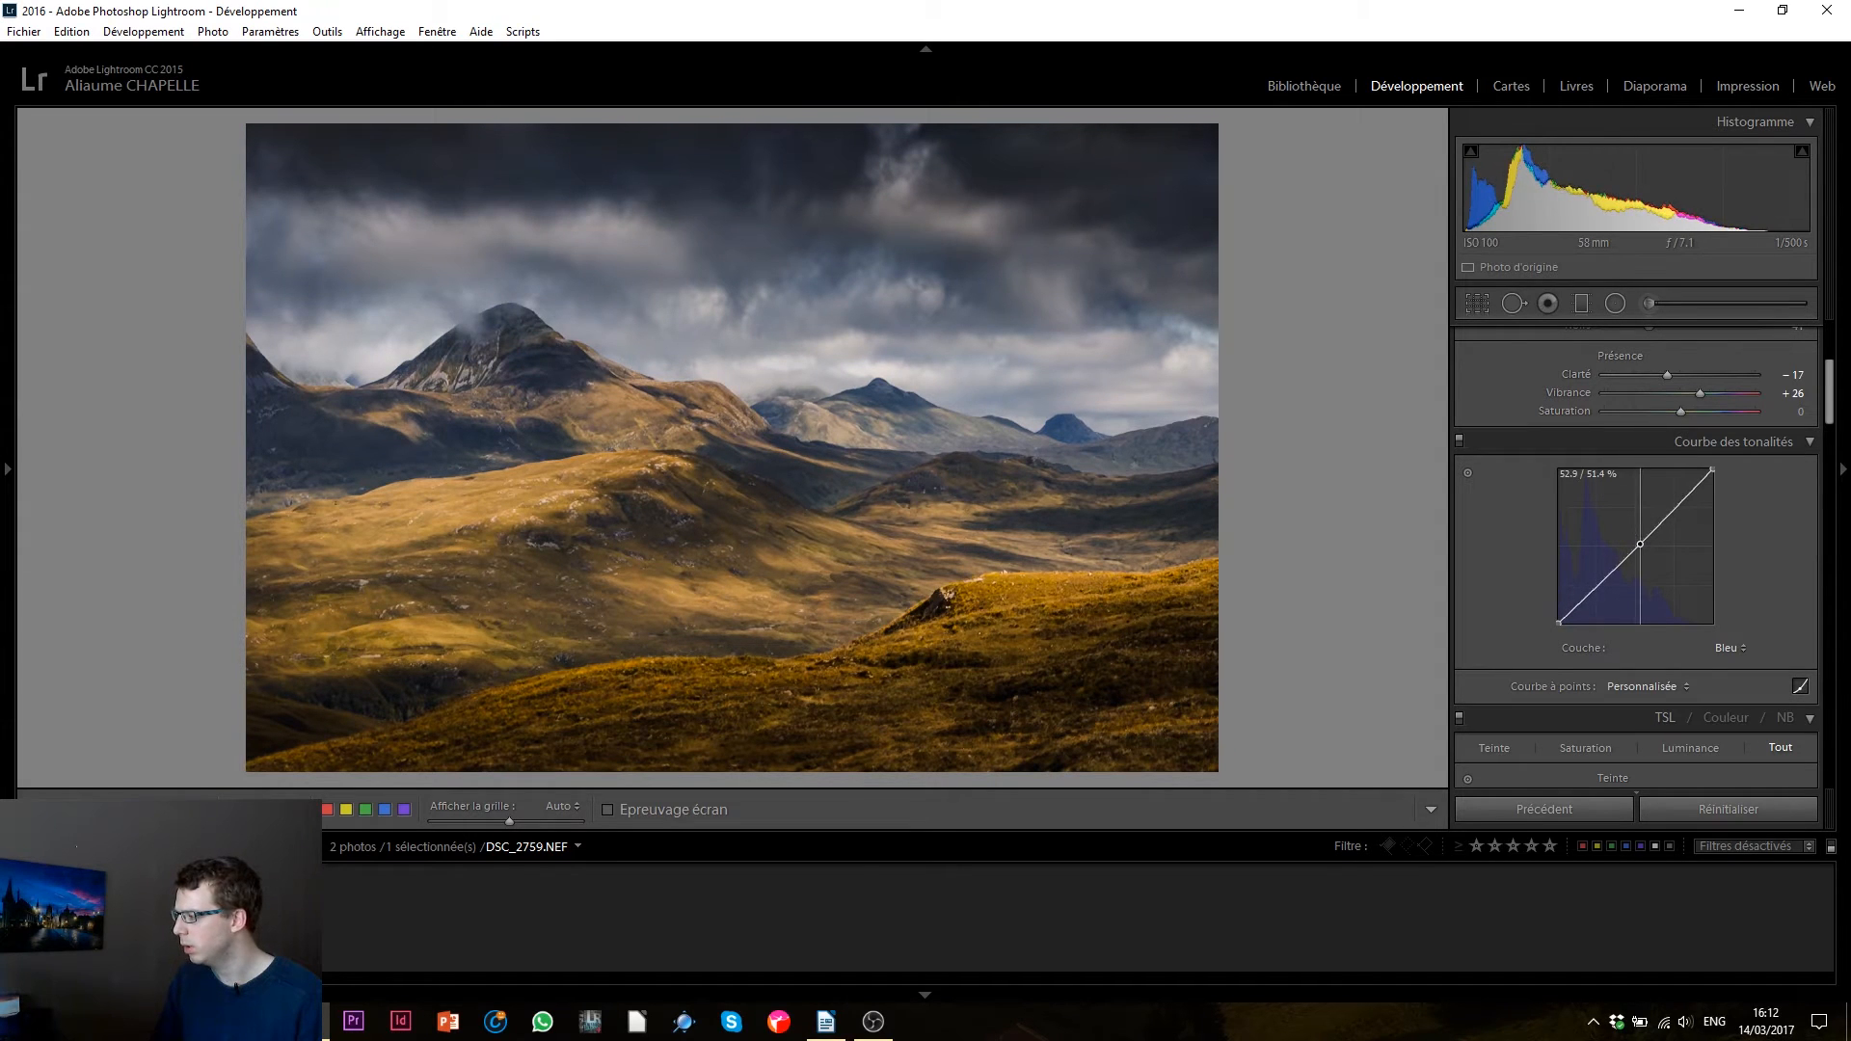
{"action": "mouse_move", "coordinate": [1640, 544]}
{"action": "left_mouse_down"}
{"action": "mouse_move", "coordinate": [1676, 609]}
{"action": "mouse_move", "coordinate": [1664, 540]}
{"action": "left_mouse_up"}
{"action": "right_click", "coordinate": [1666, 543]}
{"action": "left_click", "coordinate": [1695, 561]}
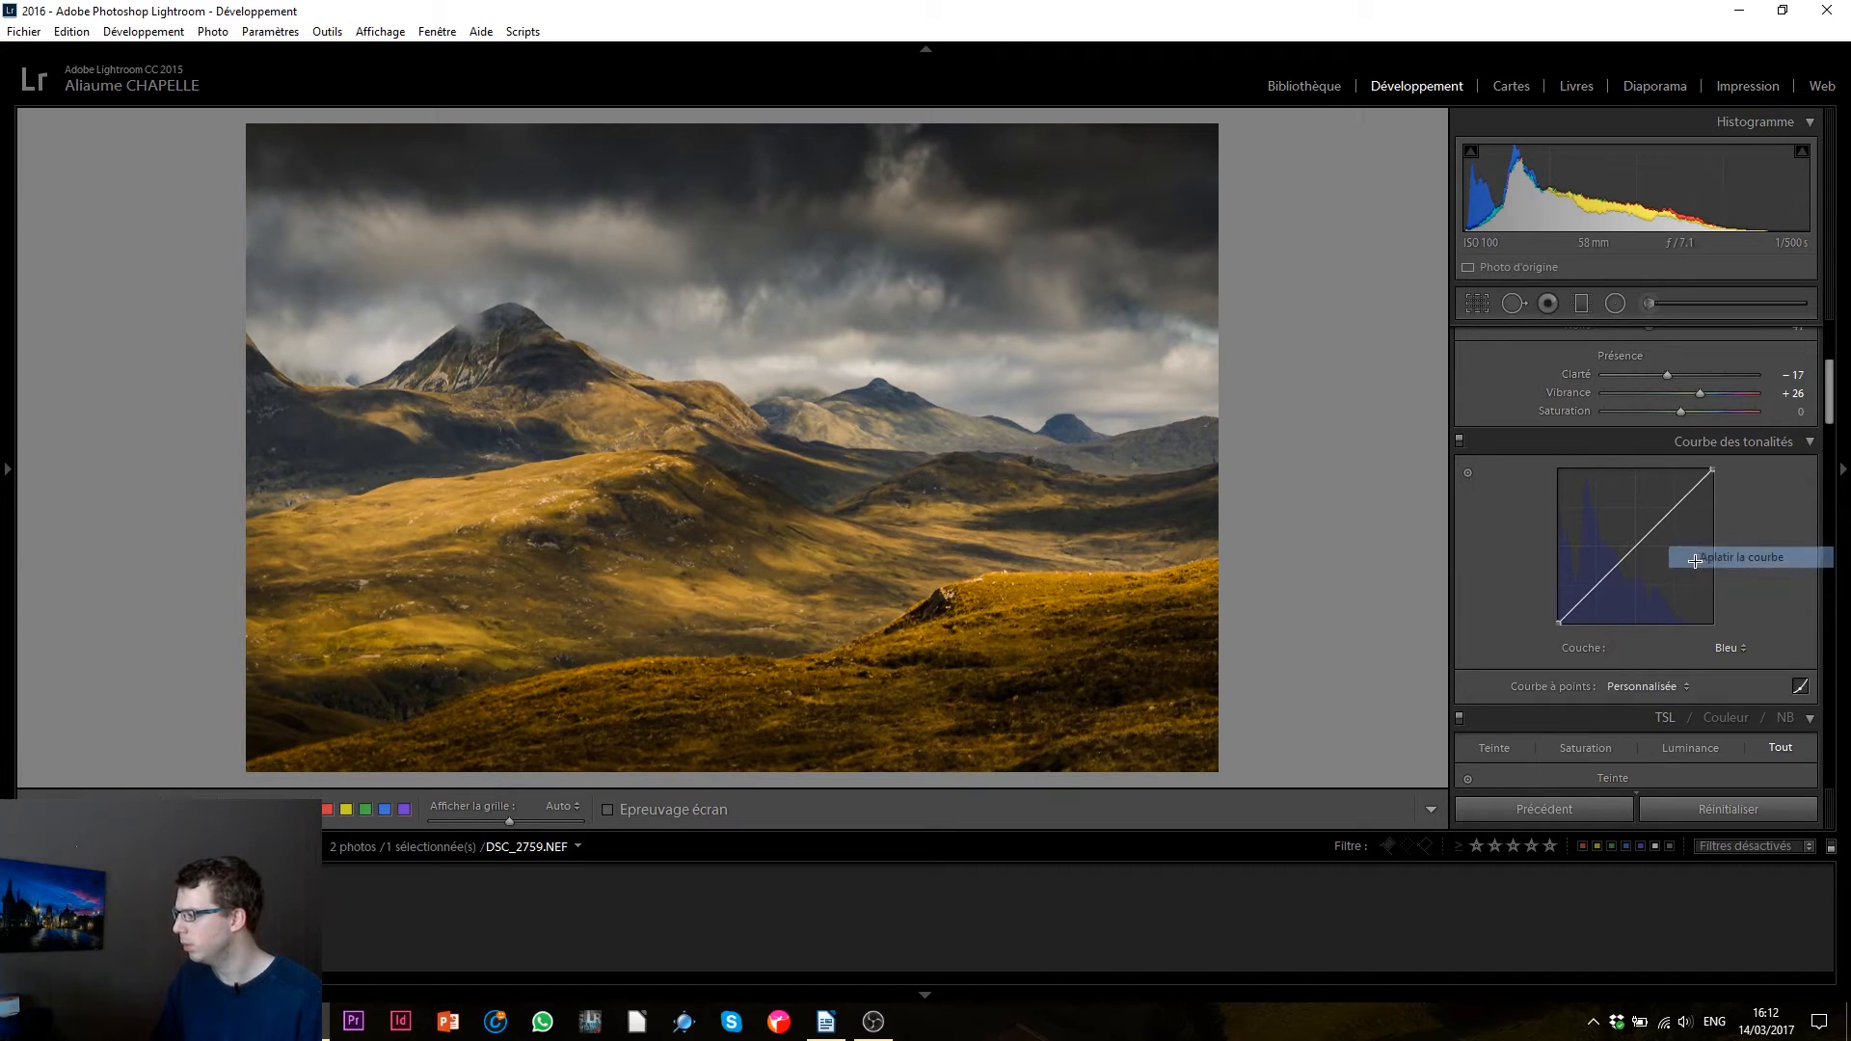
- Reset Vibrance to 0 and set Saturation to -11
{"action": "double_click", "coordinate": [1560, 394]}
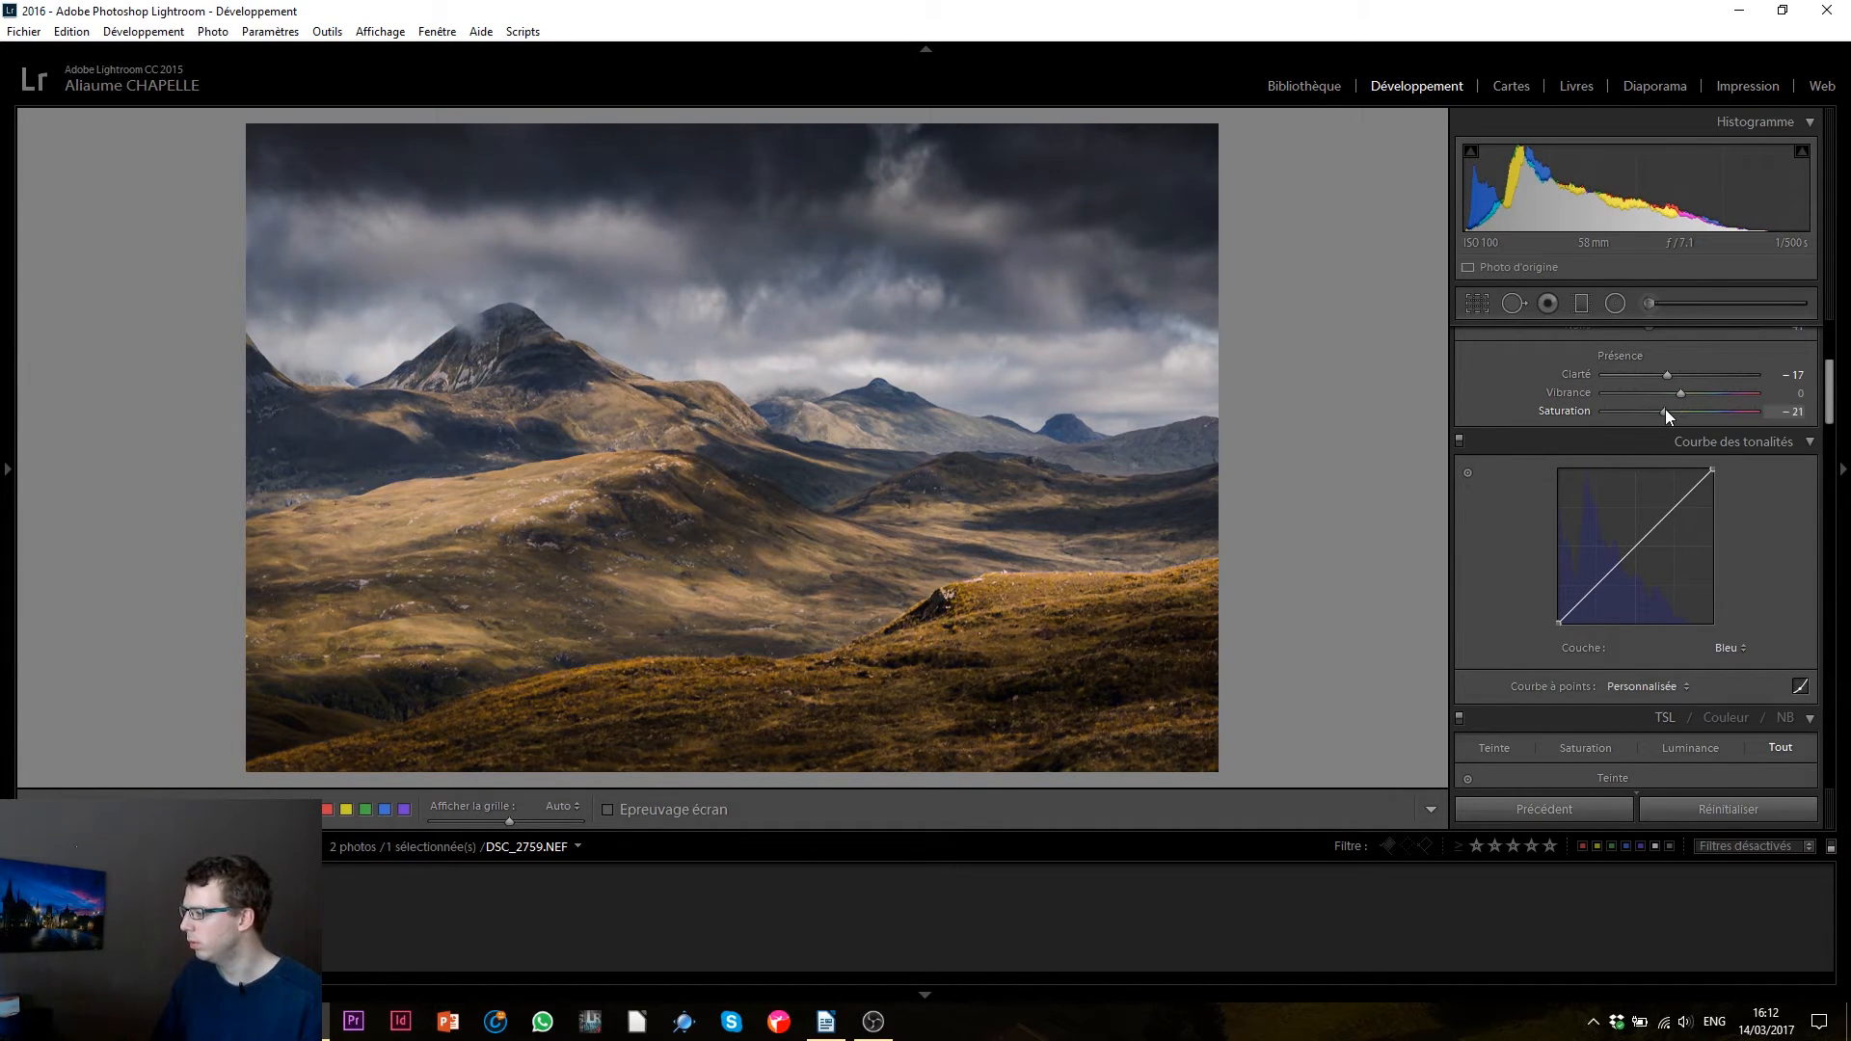
{"action": "left_click_drag", "start_coordinate": [1664, 411], "coordinate": [1672, 411]}
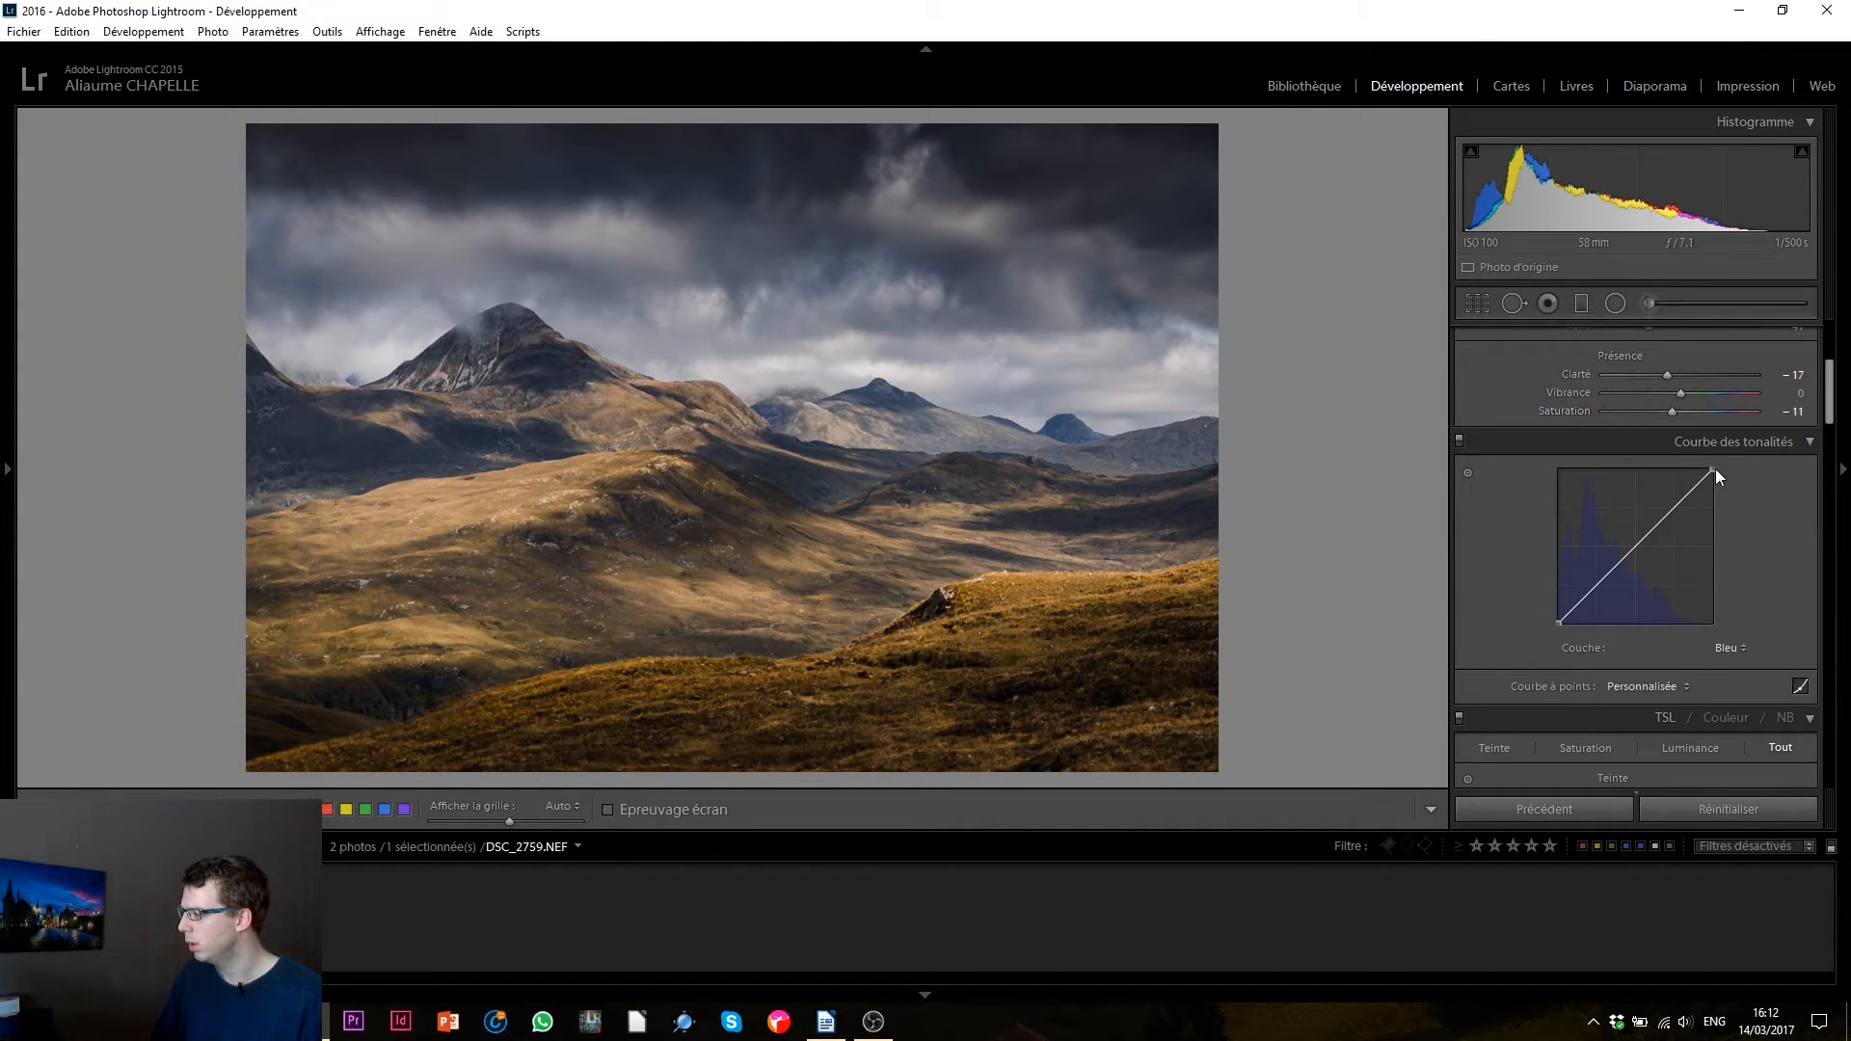
- Lower the Bleu curve's white endpoint slightly, raise its black endpoint to about 2.4 %, and set Saturation to -7
{"action": "left_click_drag", "start_coordinate": [1710, 468], "coordinate": [1712, 471]}
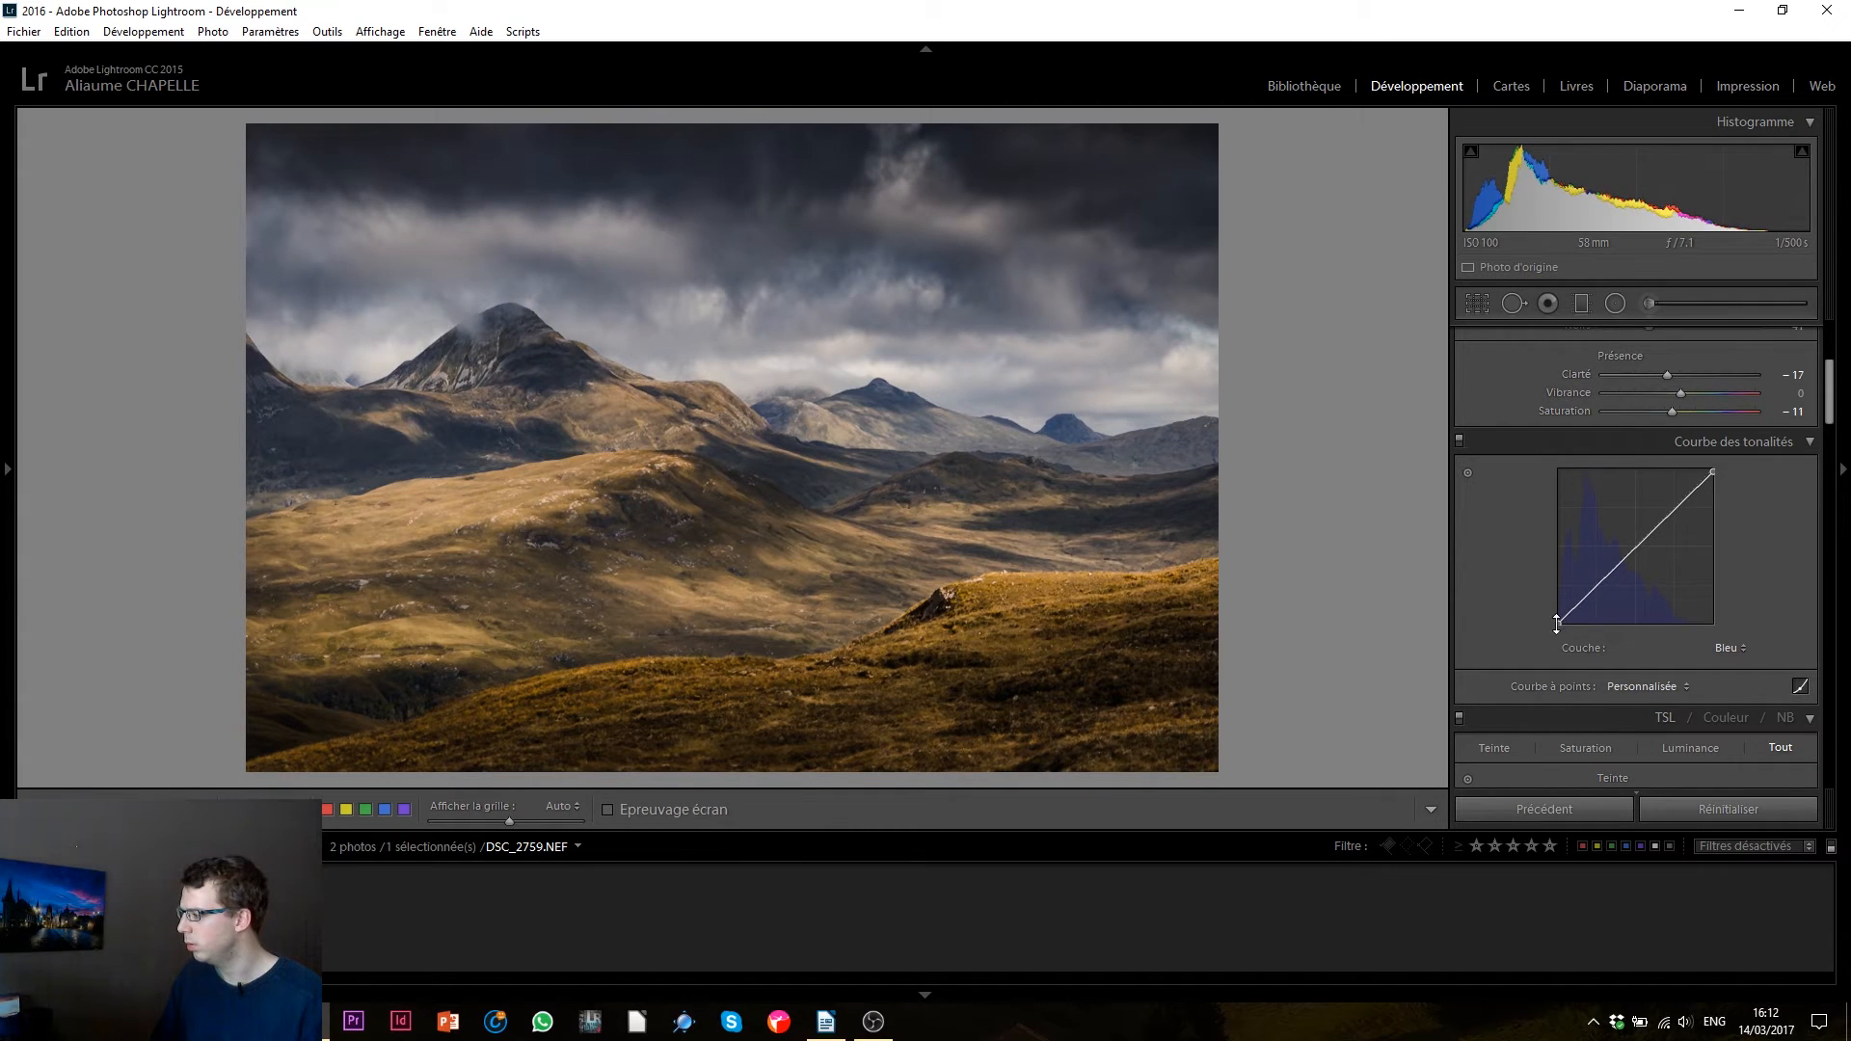
{"action": "left_click_drag", "start_coordinate": [1559, 622], "coordinate": [1560, 618]}
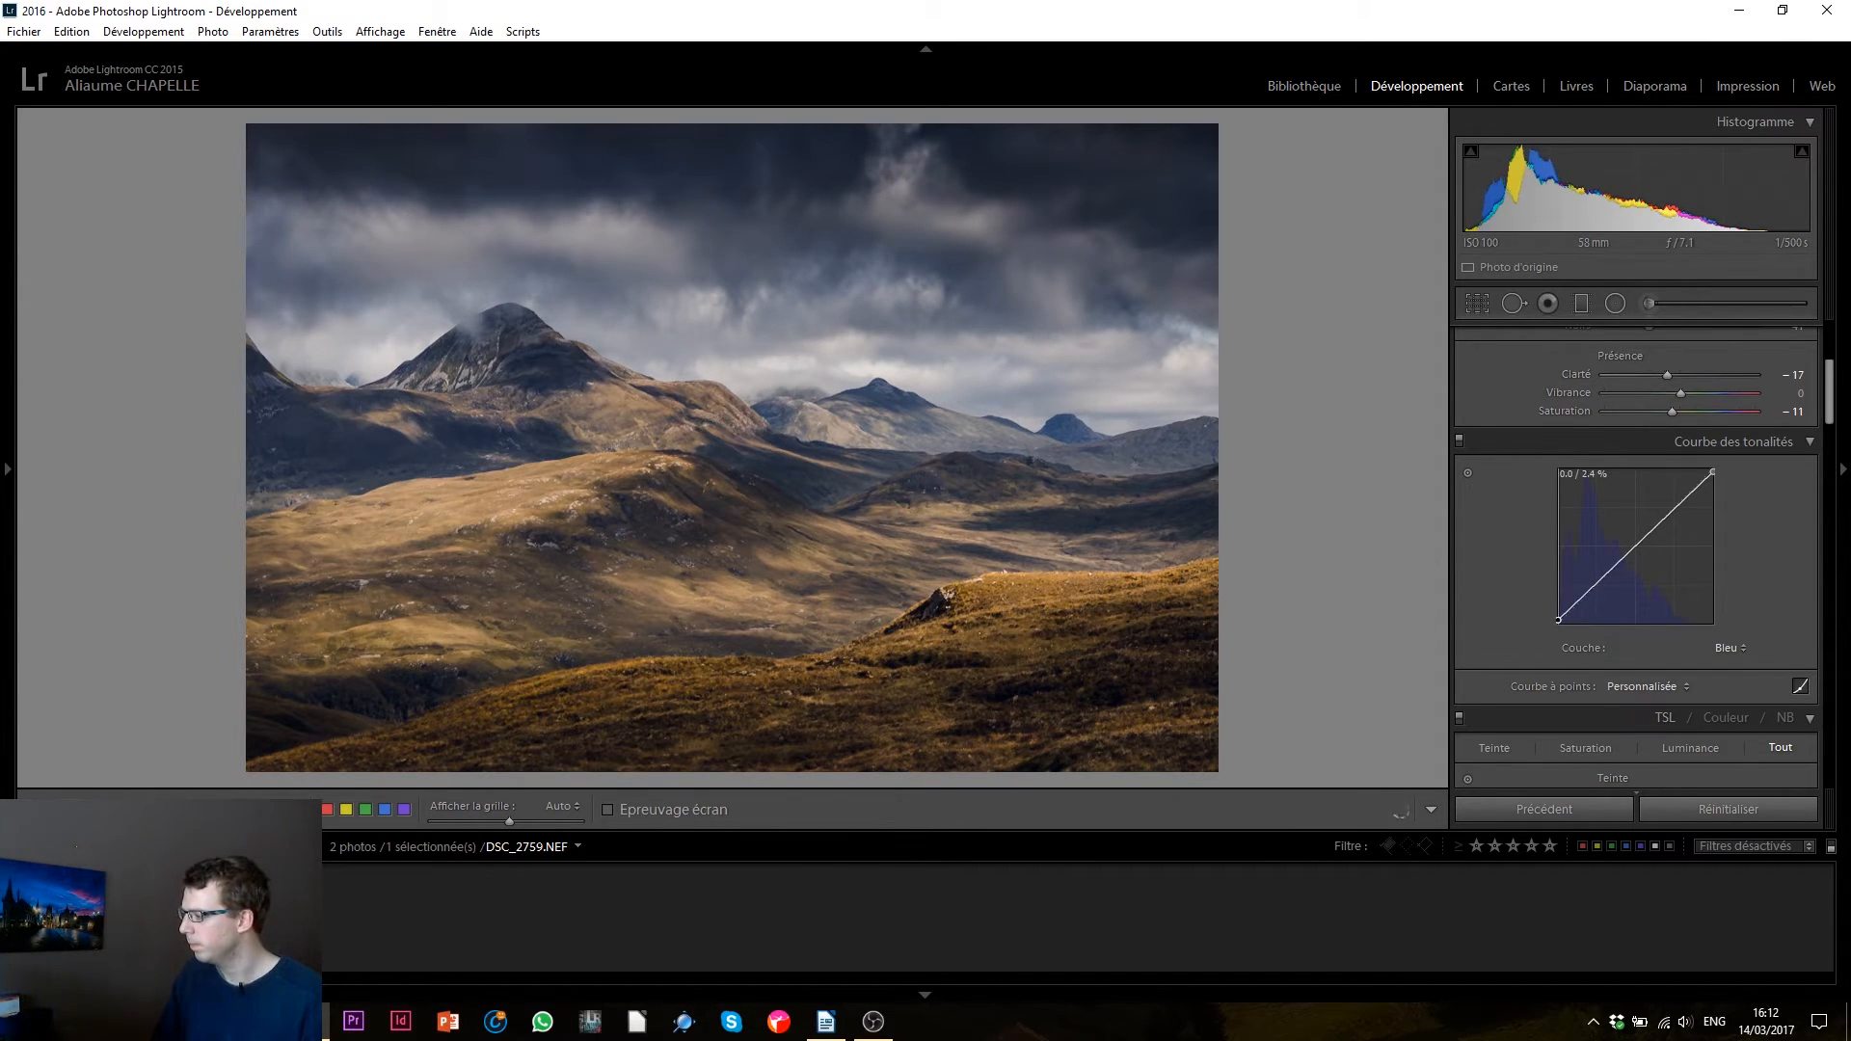
{"action": "left_click_drag", "start_coordinate": [1672, 412], "coordinate": [1675, 410]}
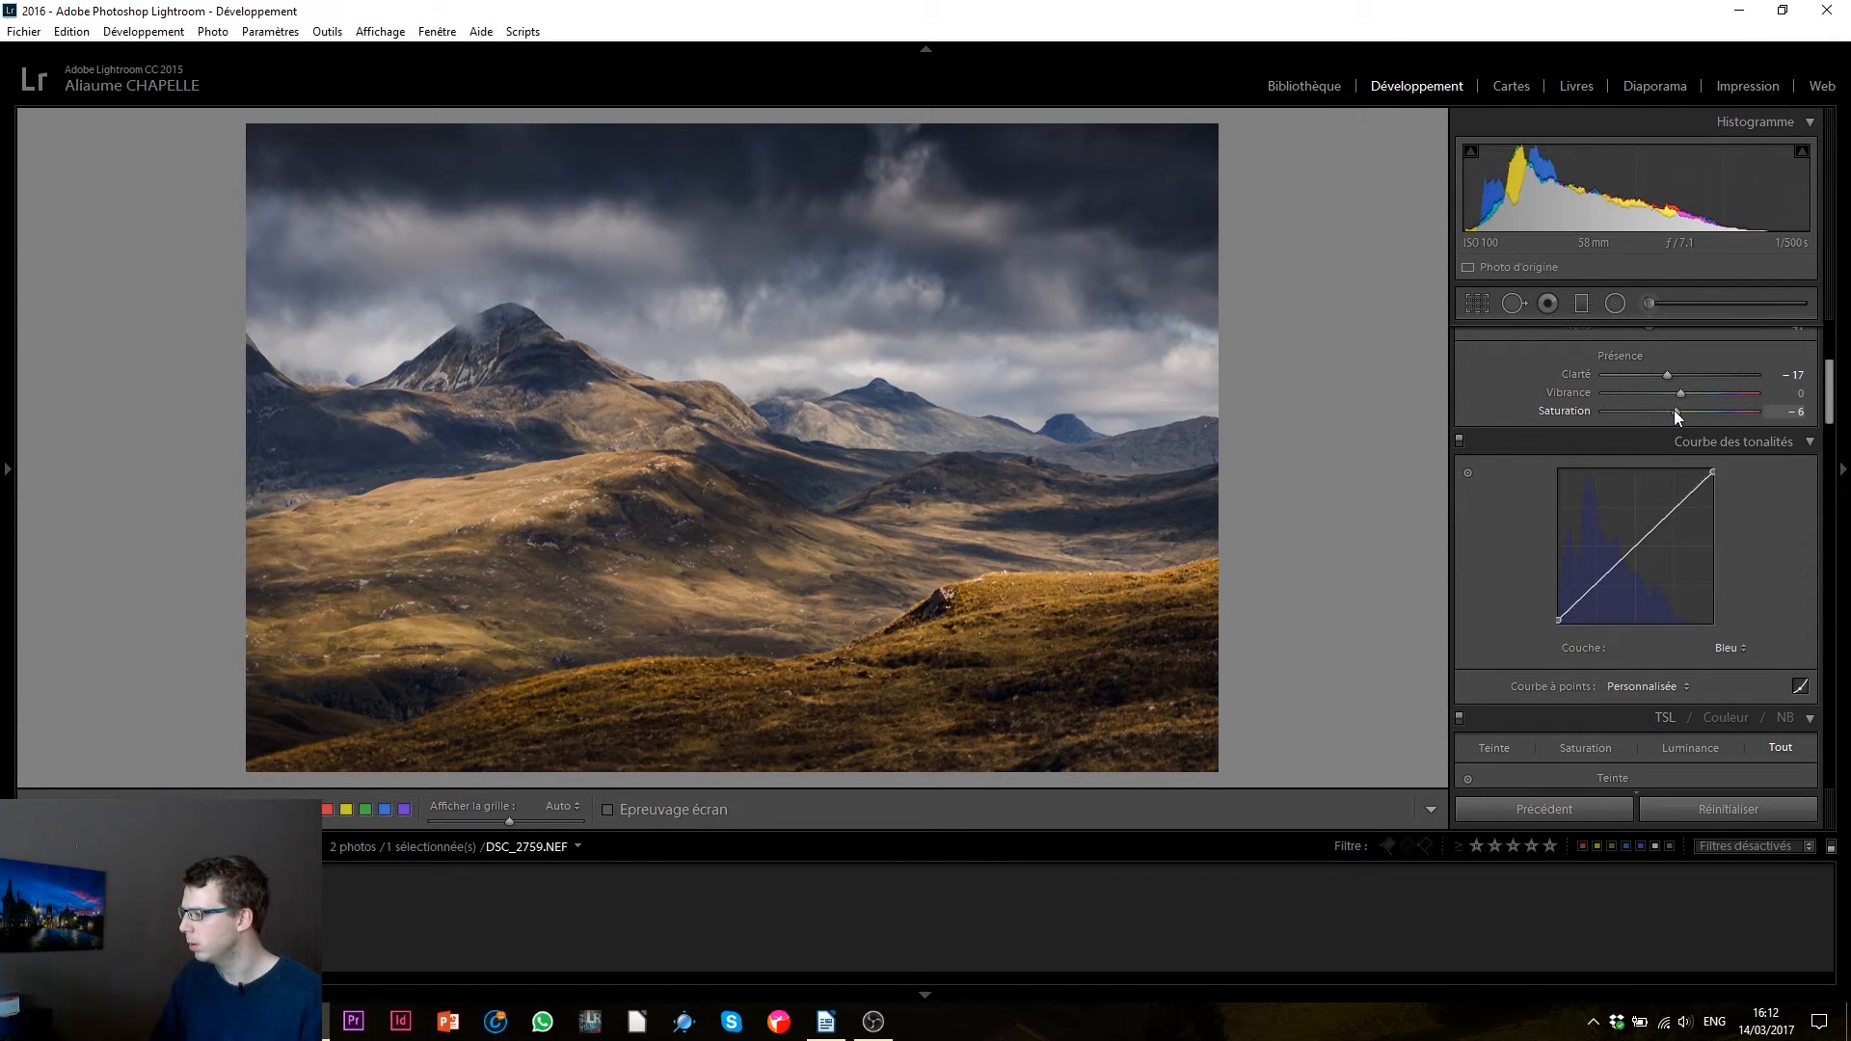
- Compare the developed landscape with its unedited version twice by resetting all settings and undoing each reset
{"action": "scroll", "coordinate": [1823, 434], "scroll_direction": "up", "scroll_amount": 3}
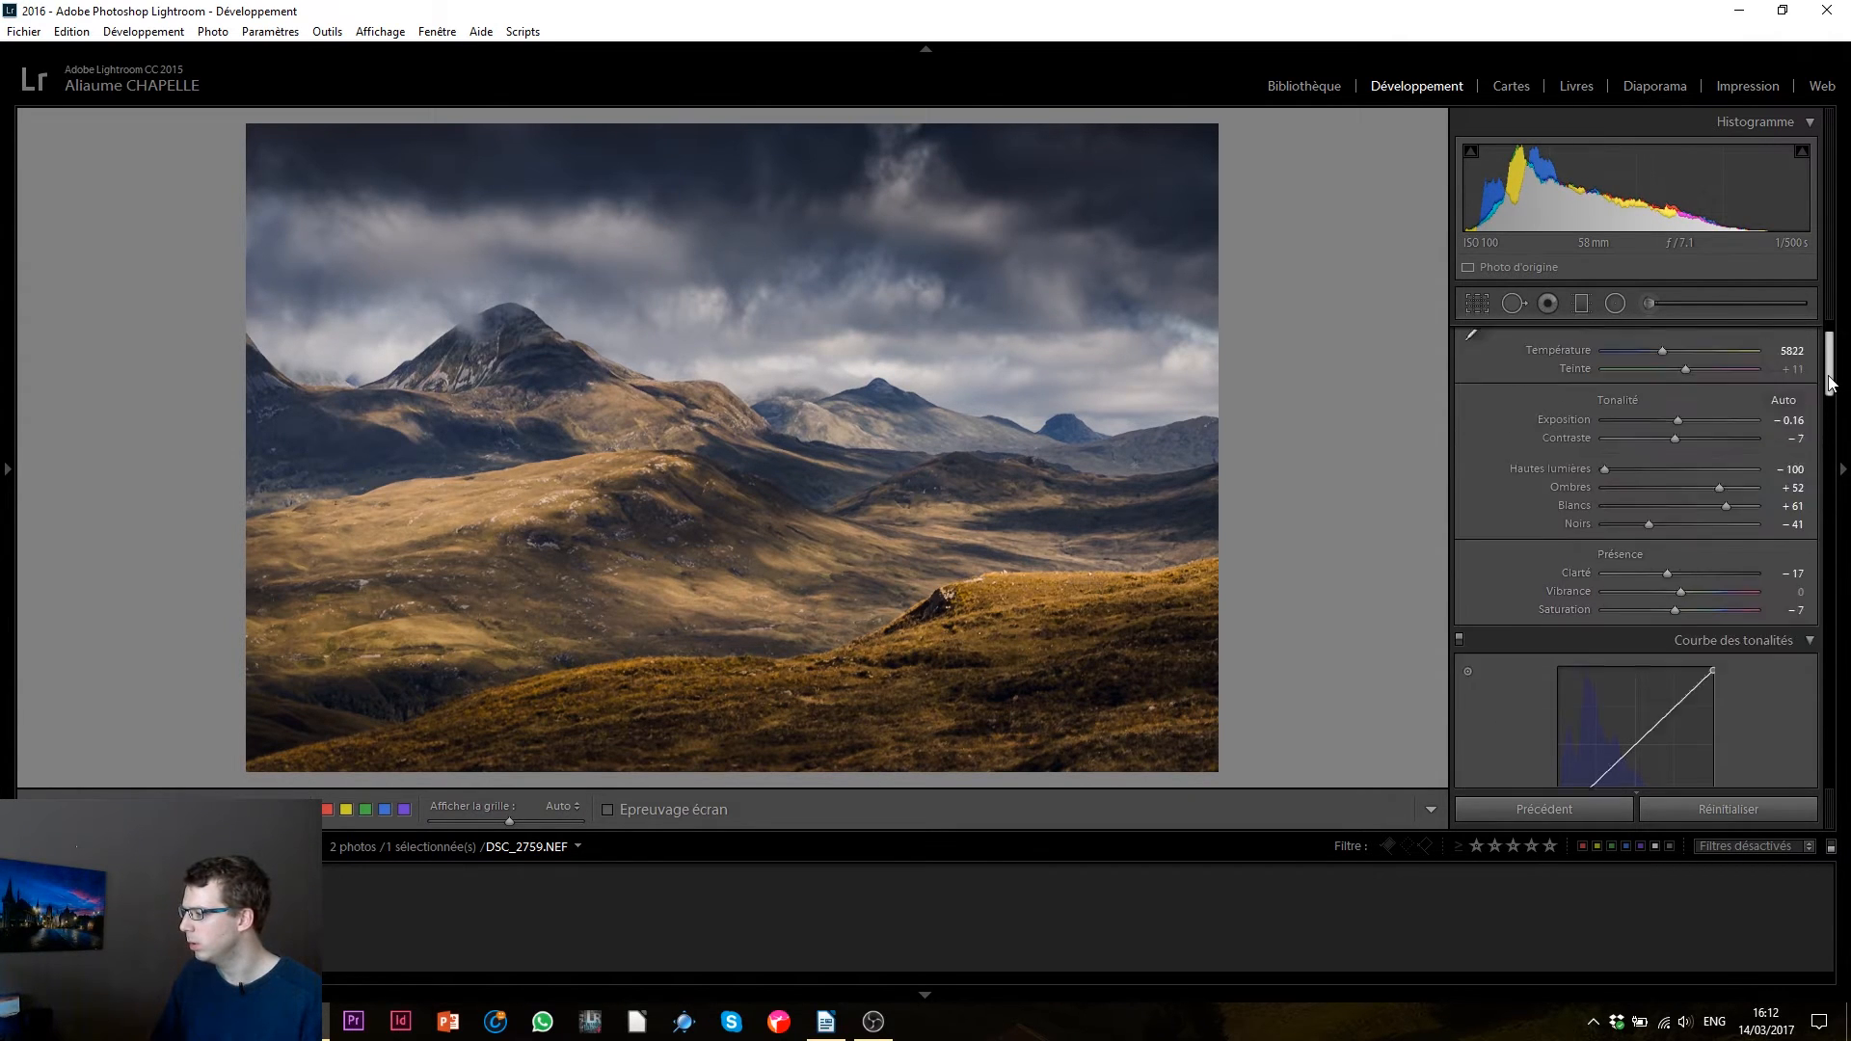
{"action": "left_click", "coordinate": [1749, 808]}
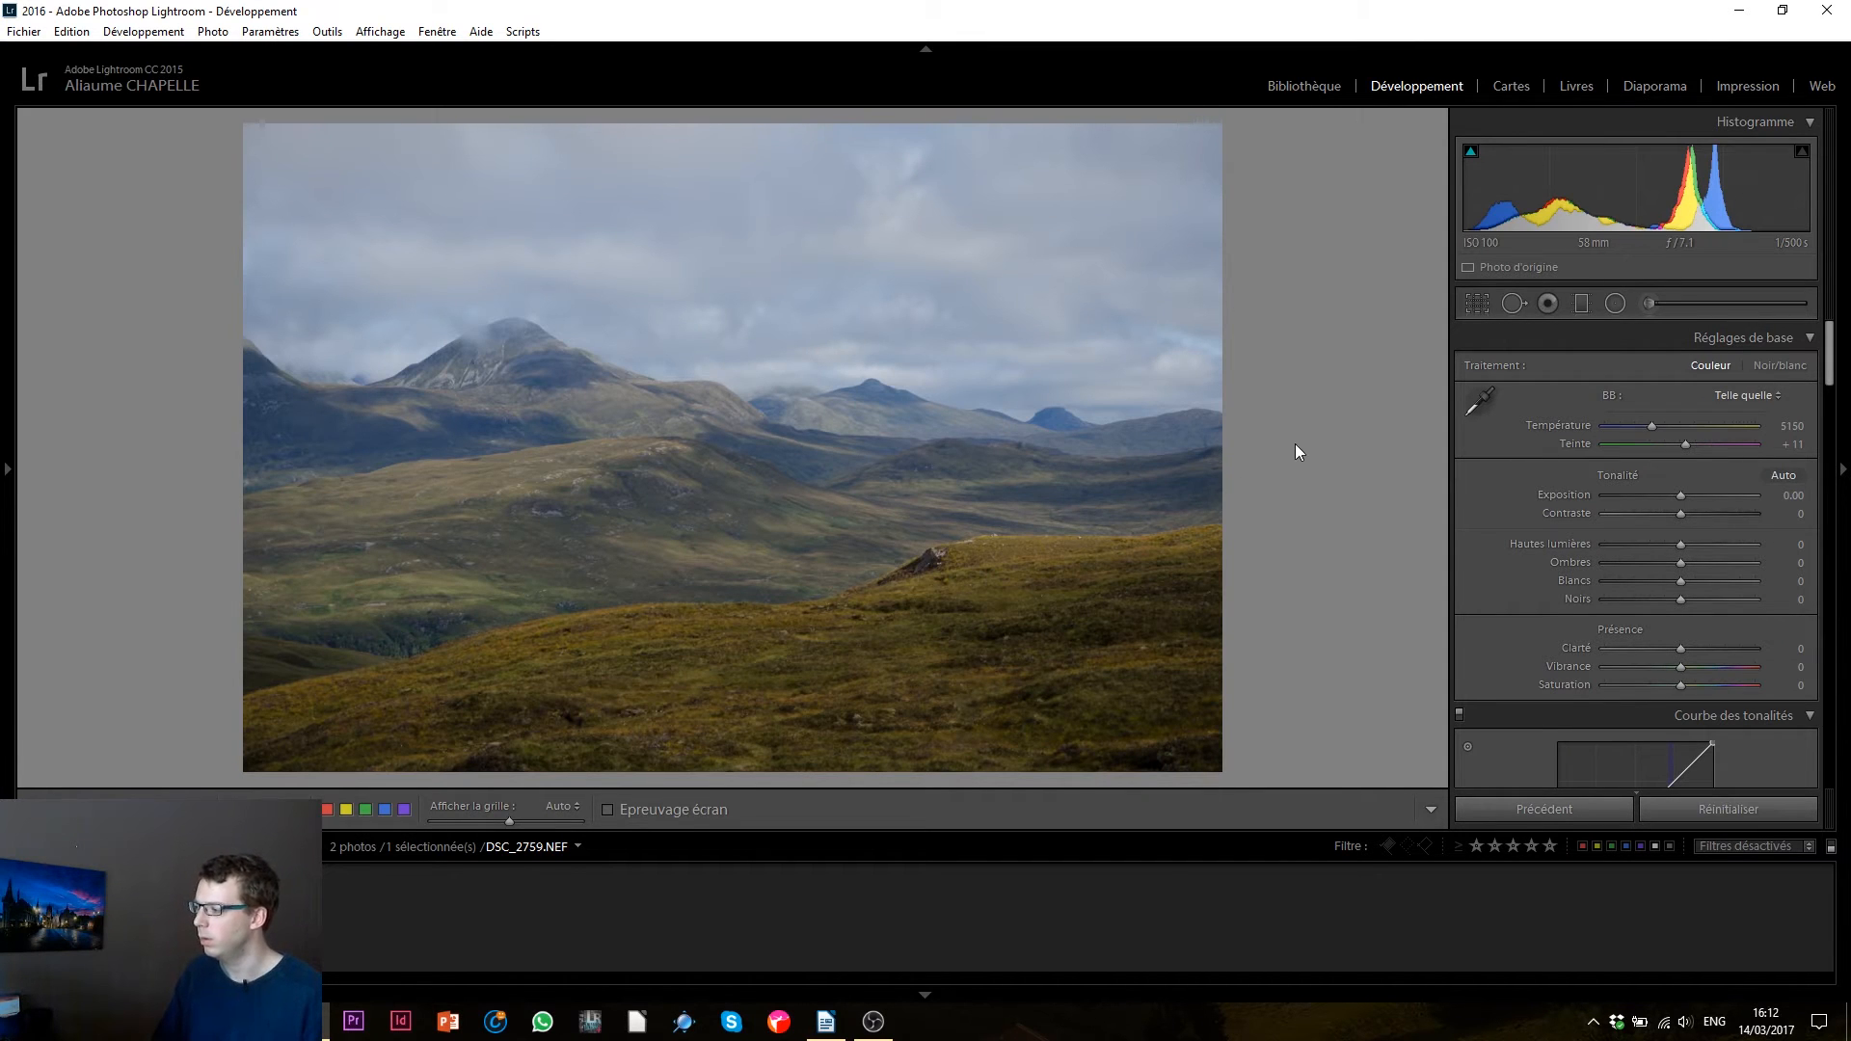
{"action": "key", "text": "ctrl+z"}
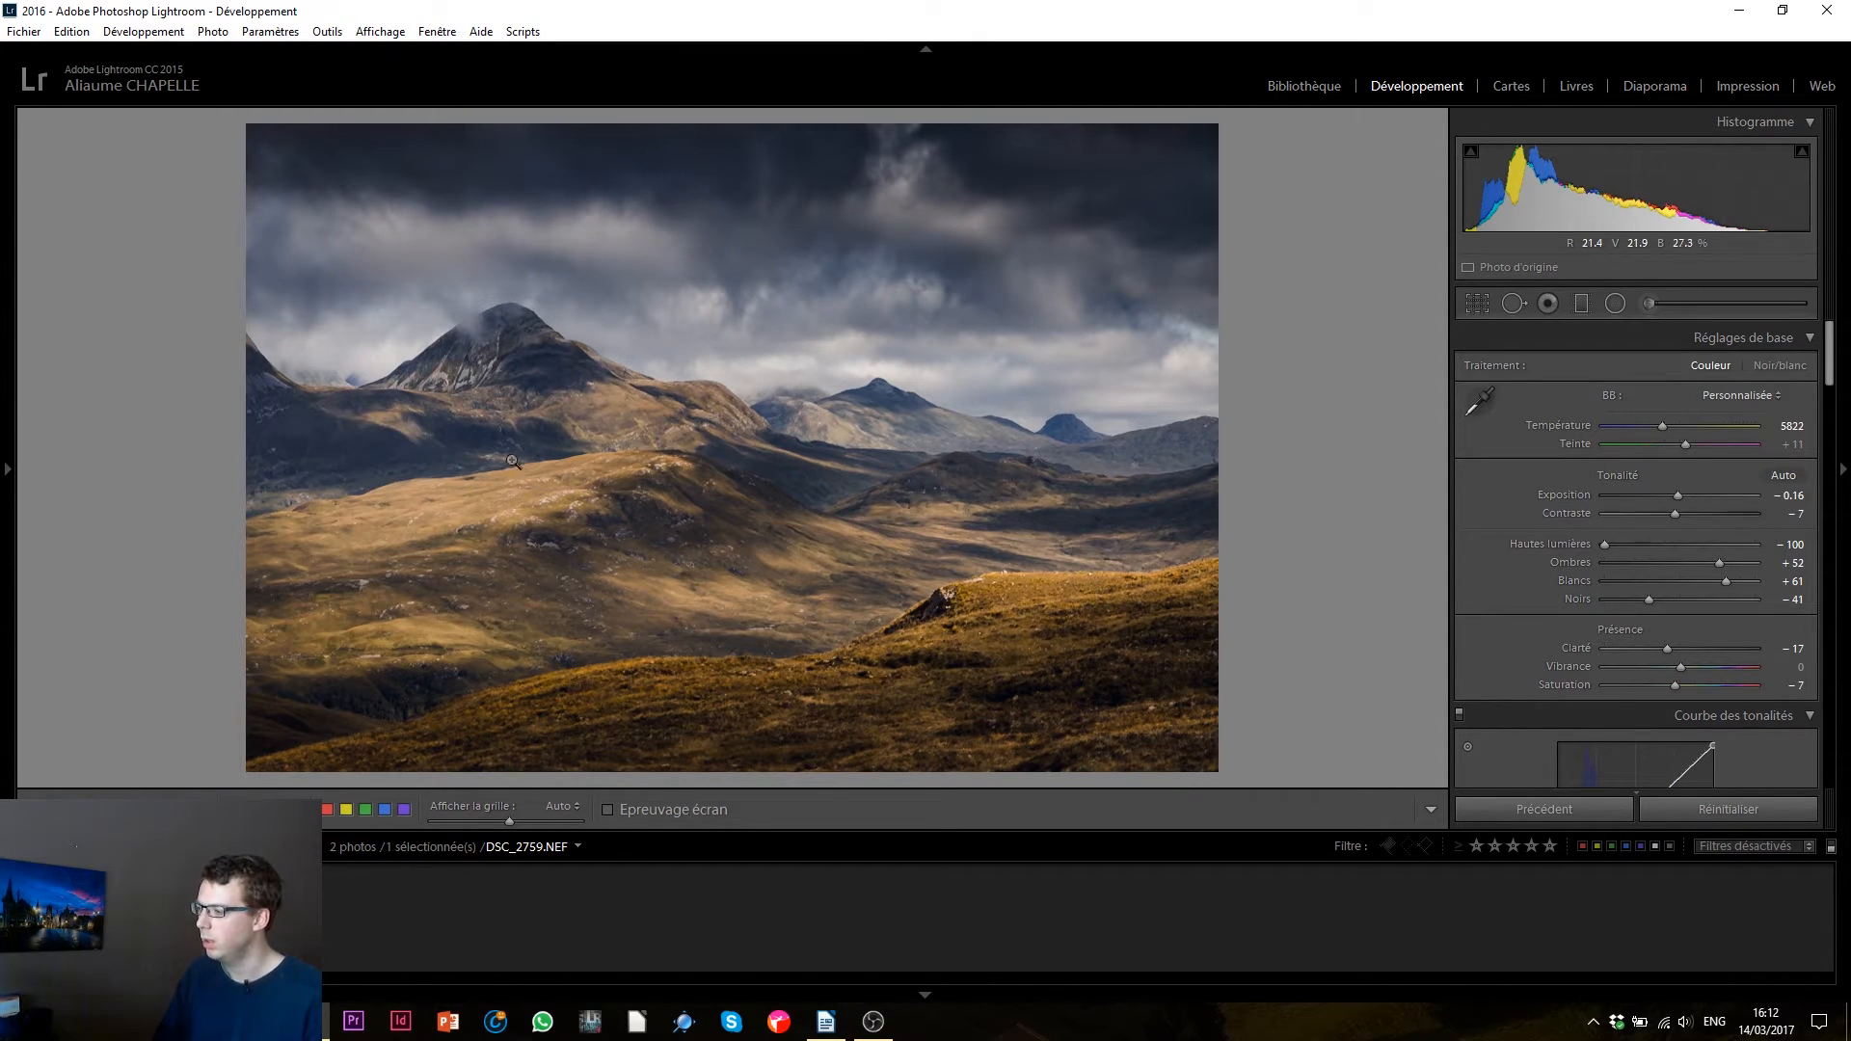
{"action": "left_click", "coordinate": [1730, 810]}
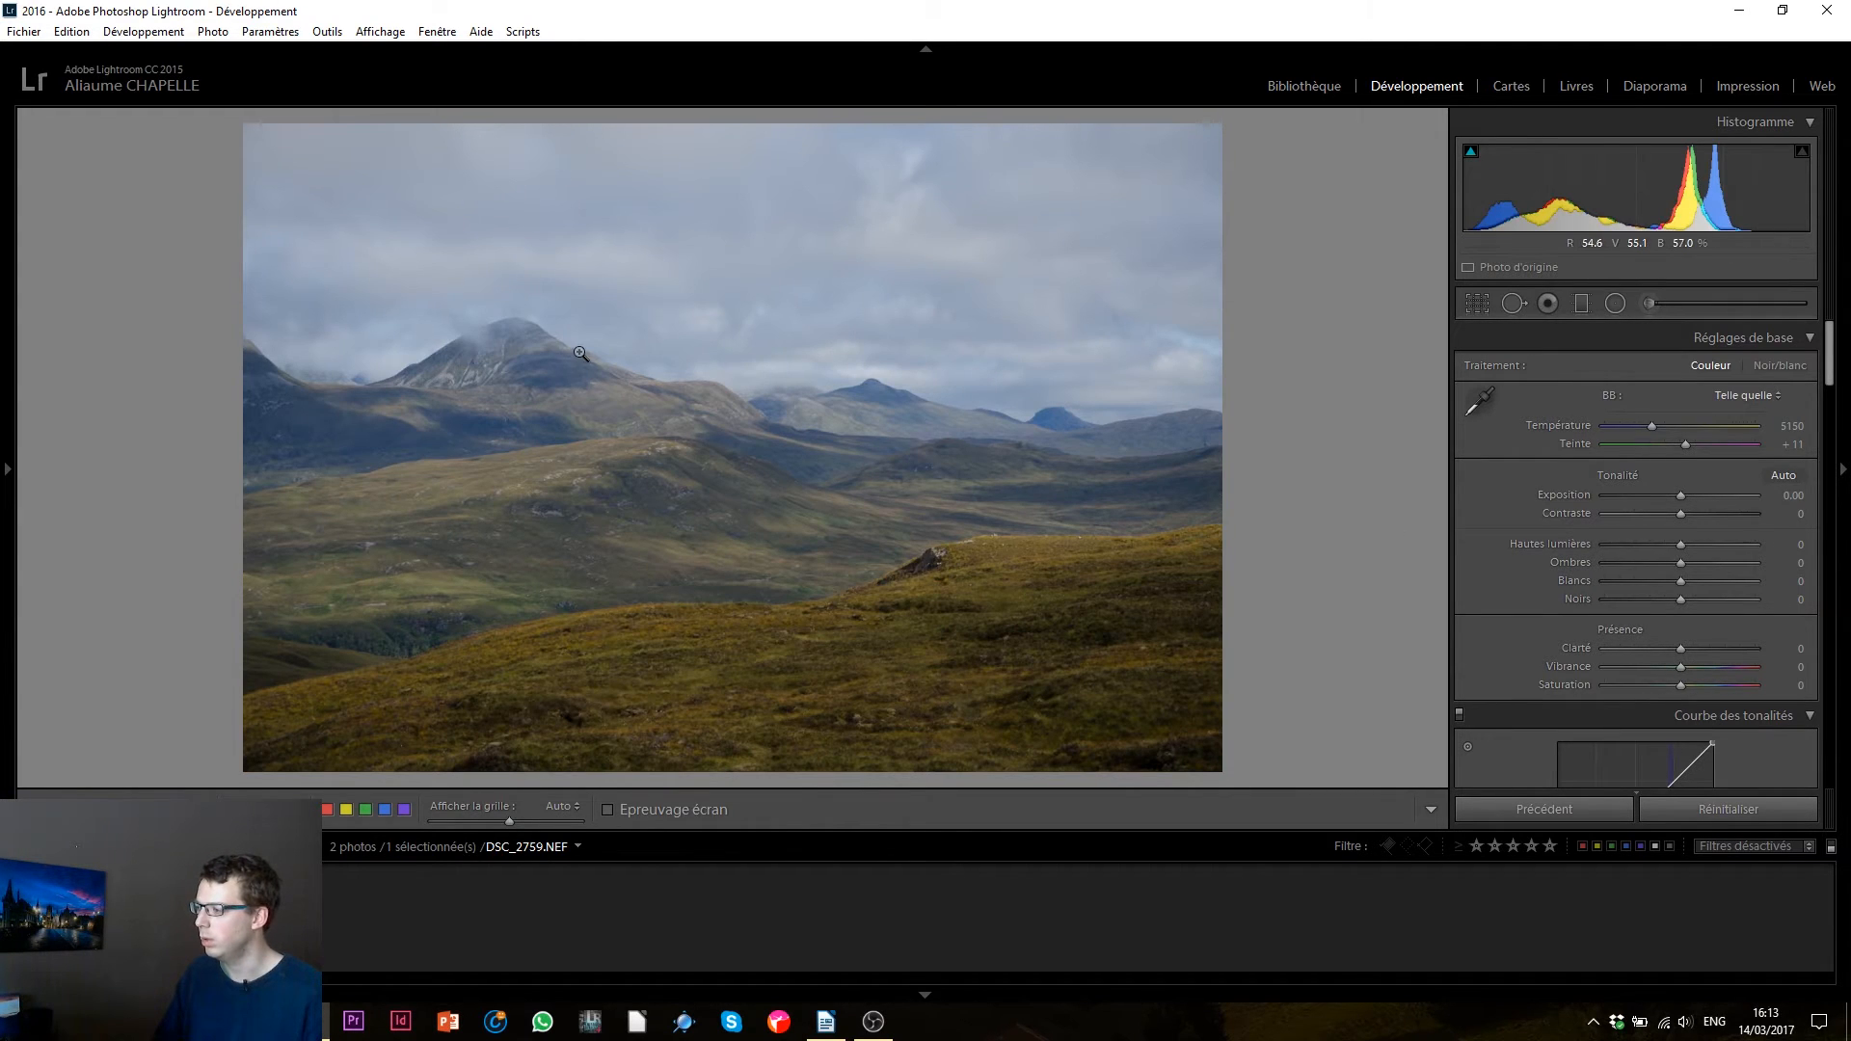
{"action": "key", "text": "ctrl+z"}
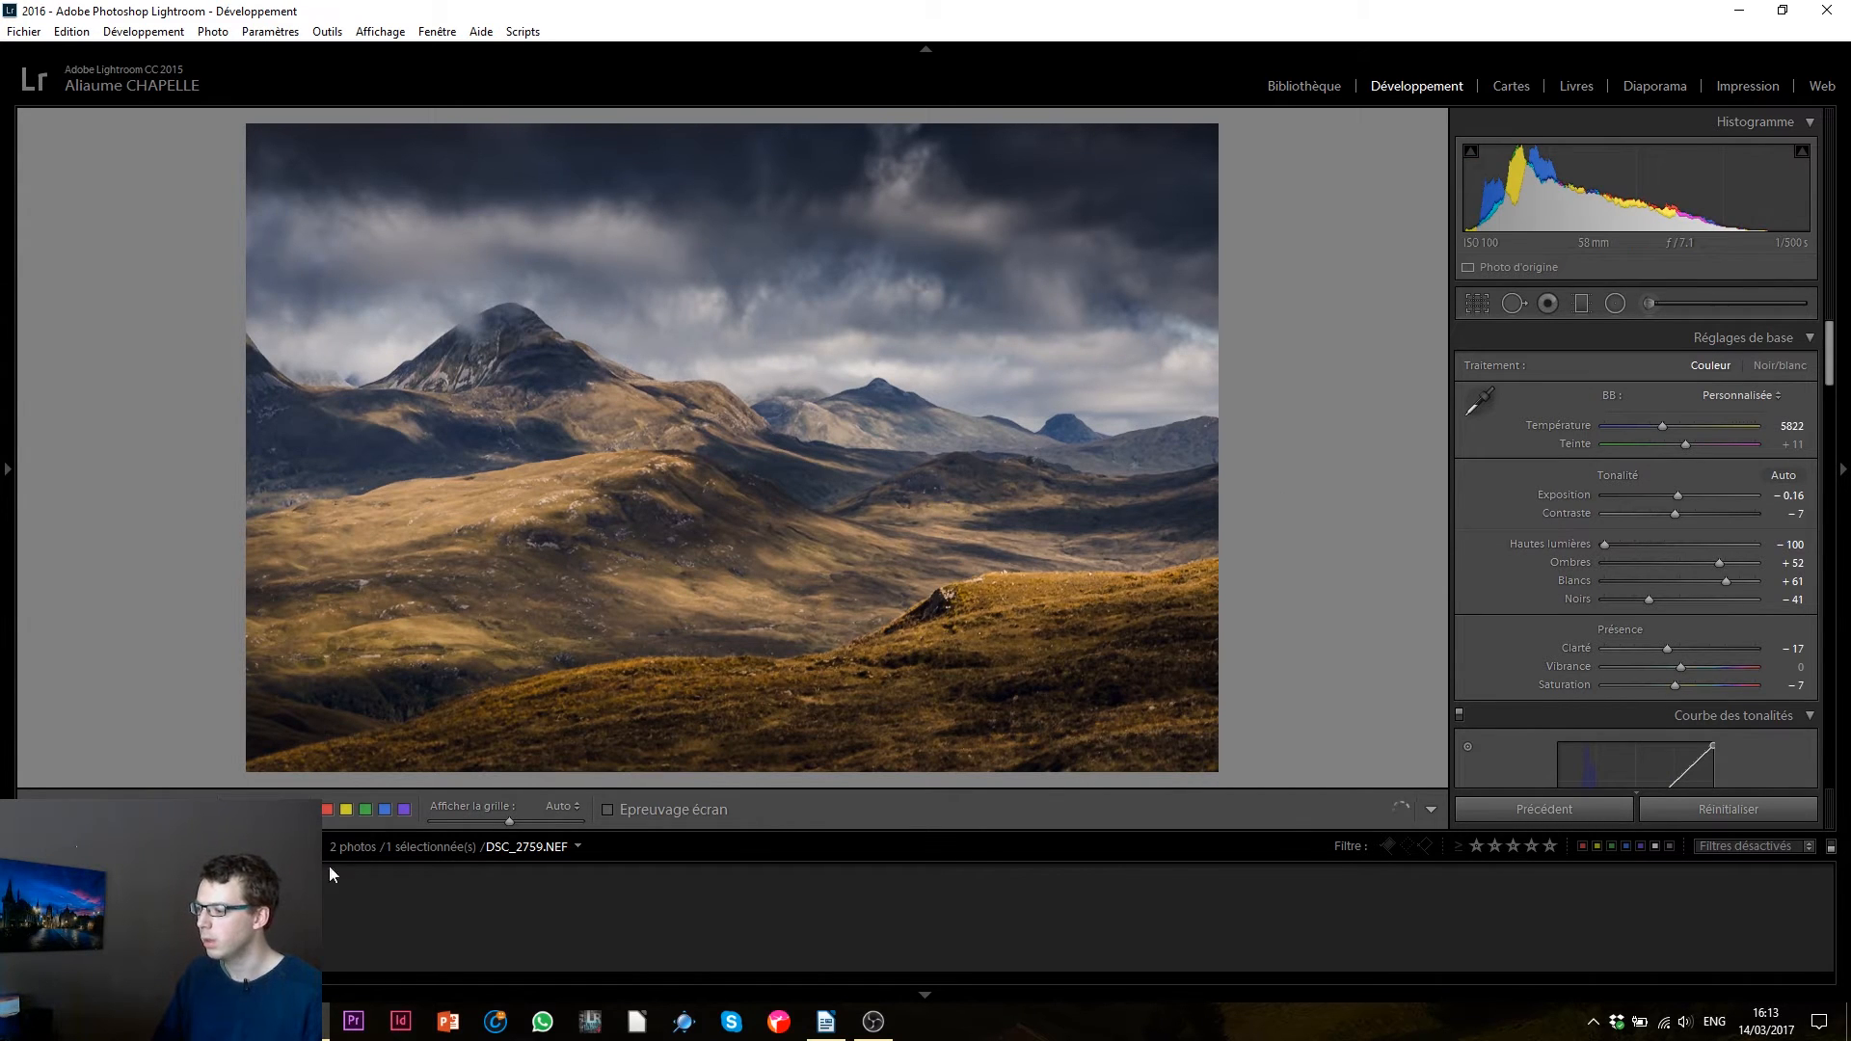
- Open the night skyline photo P1020863.RW2 and inspect the towers' rooftop at close zoom
{"action": "left_click", "coordinate": [226, 921]}
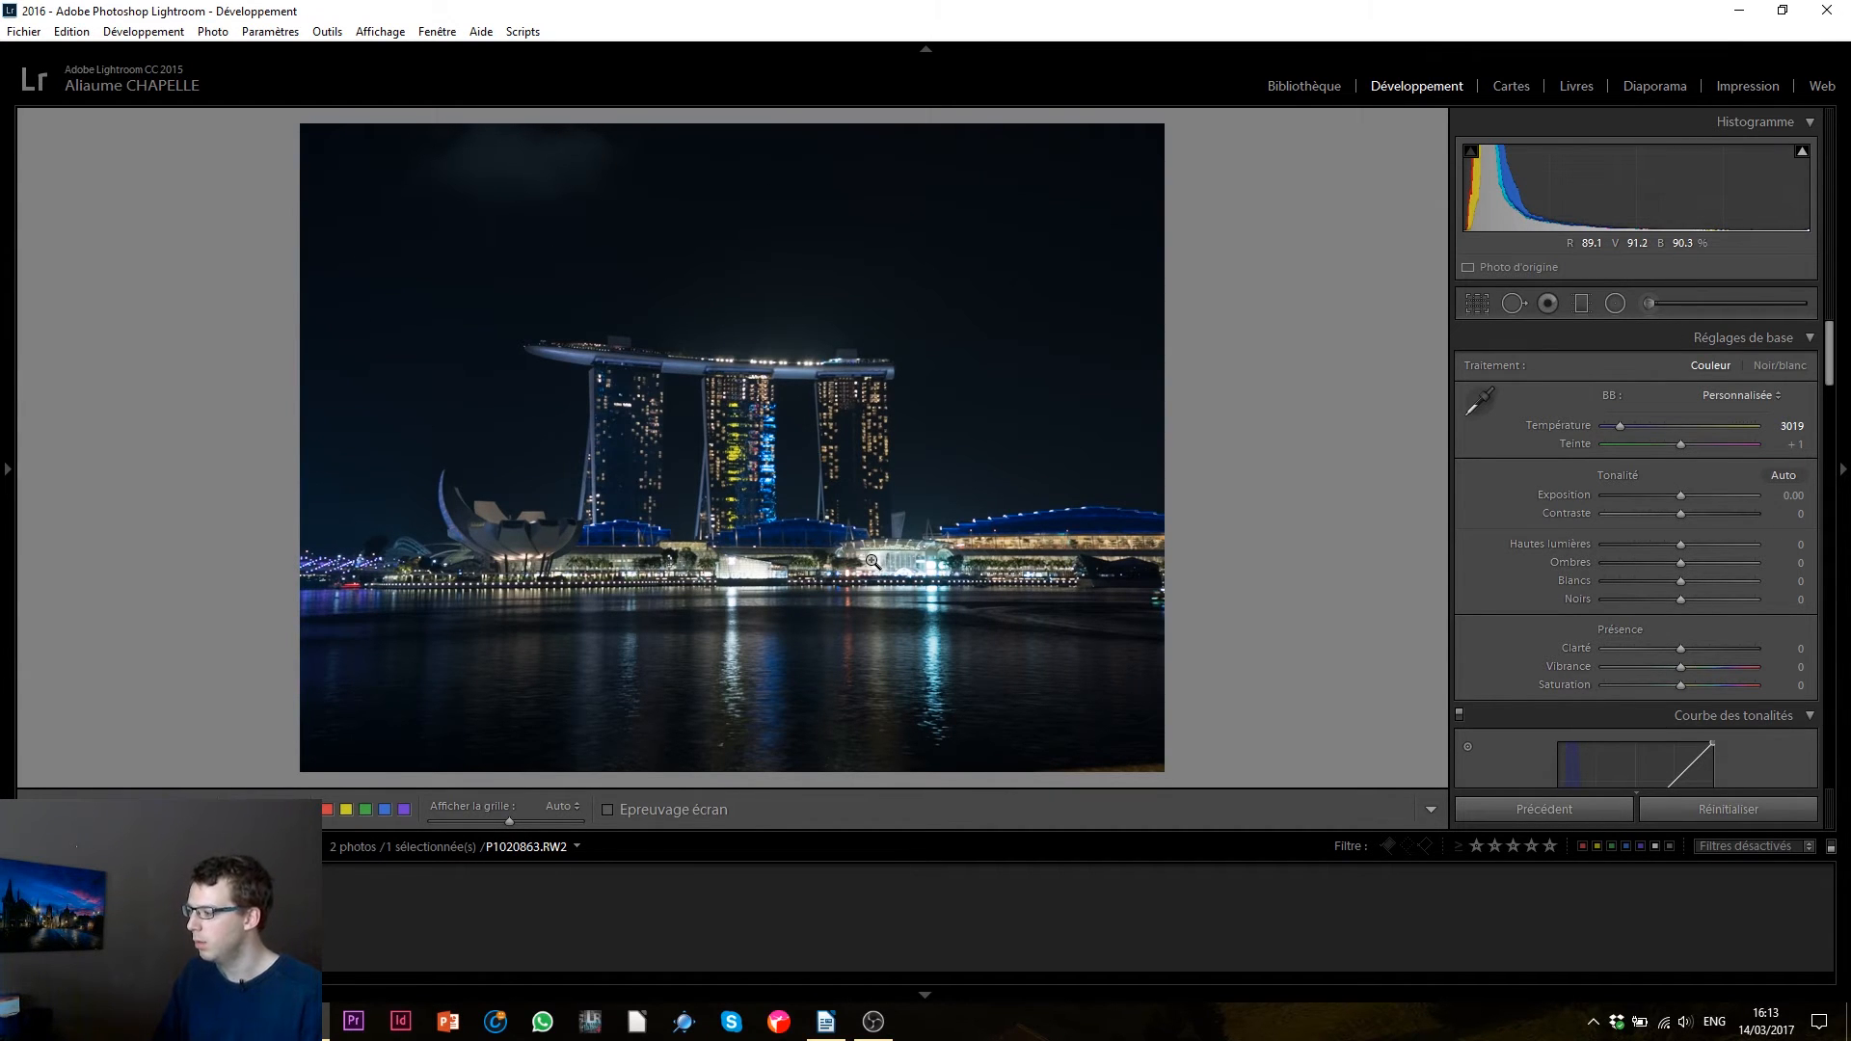
{"action": "left_click", "coordinate": [825, 375]}
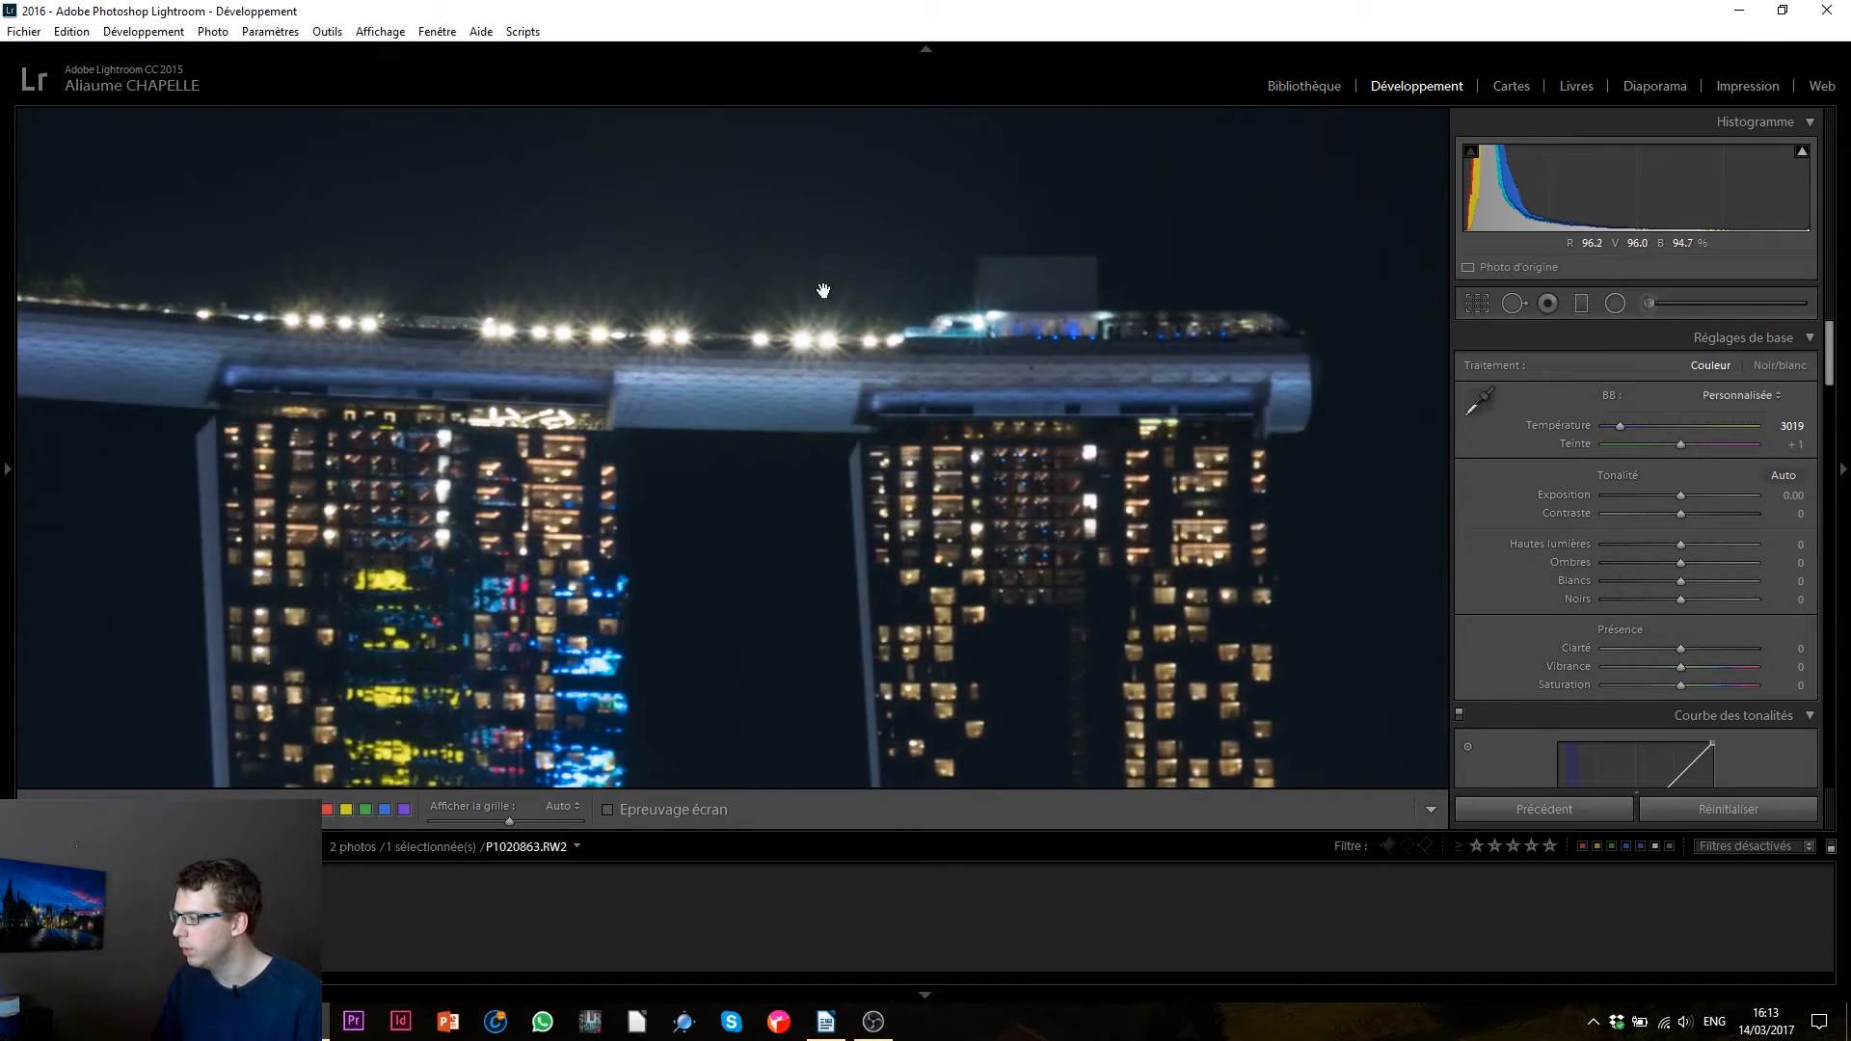
{"action": "left_click_drag", "start_coordinate": [823, 289], "coordinate": [836, 420]}
{"action": "left_click", "coordinate": [836, 420]}
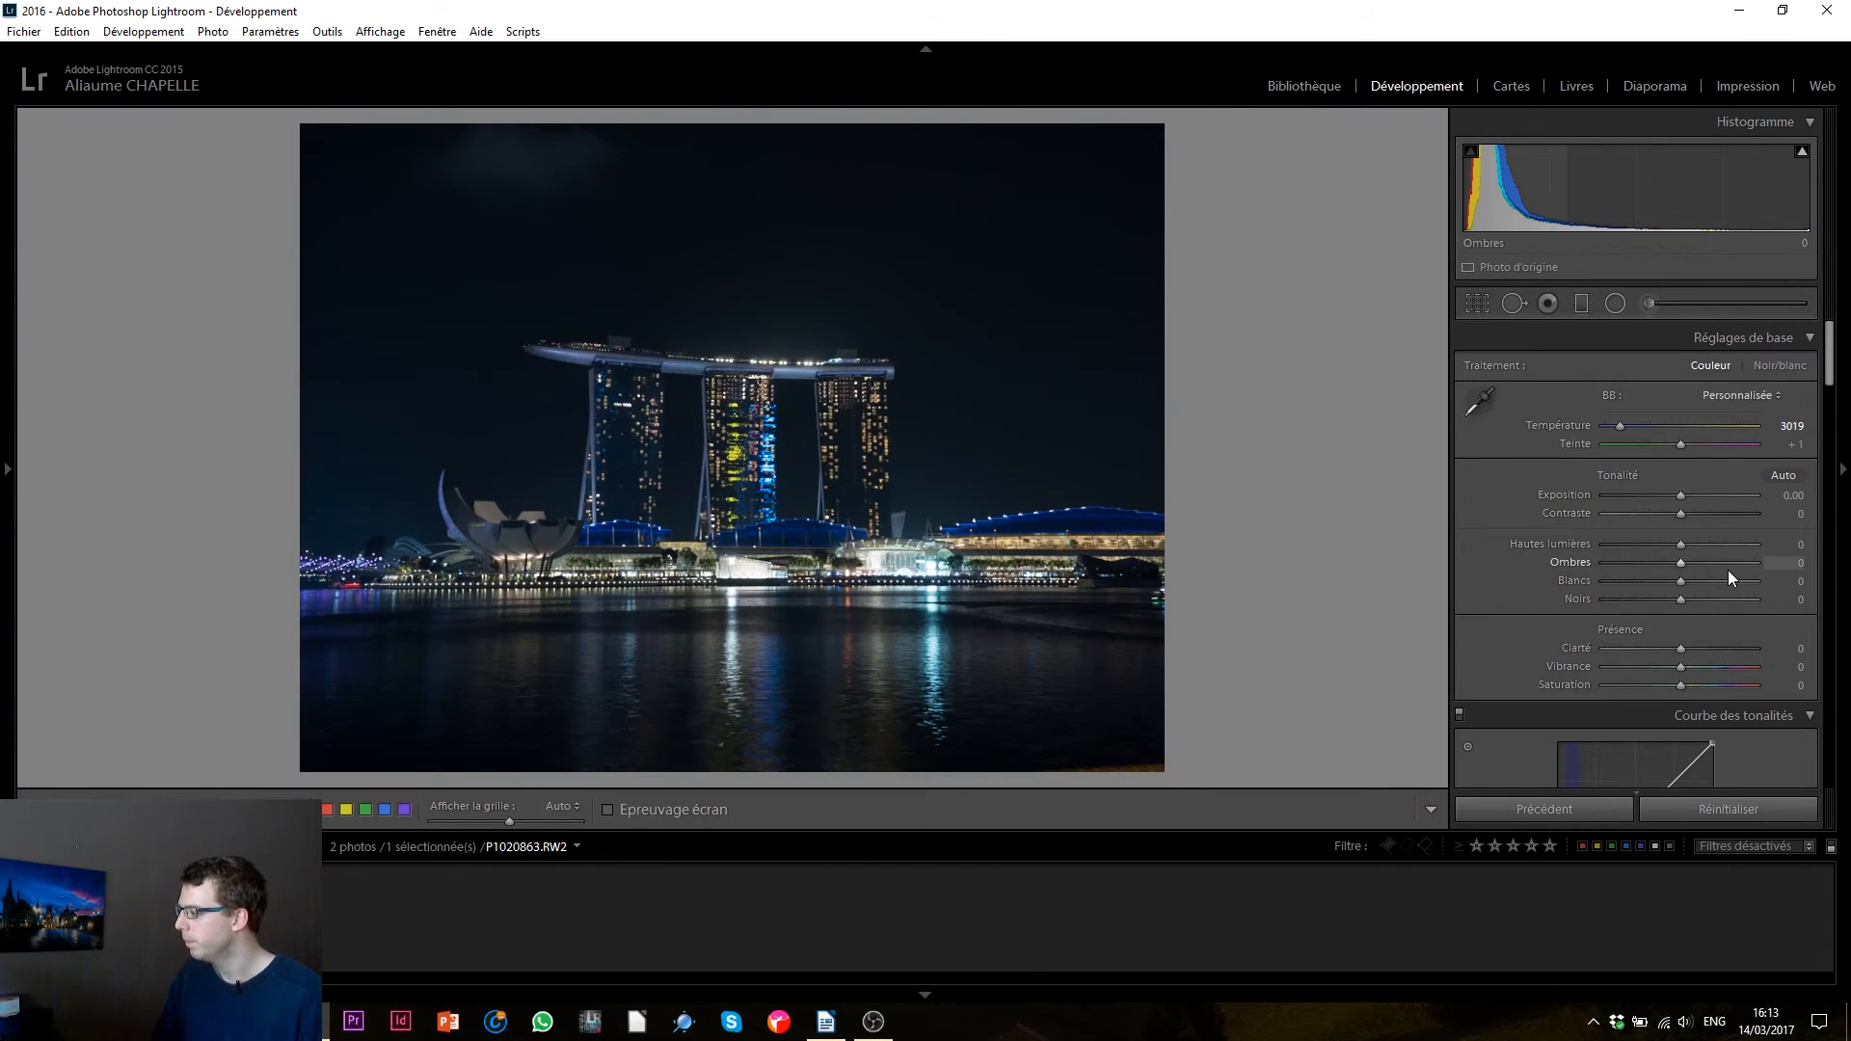
- Try Ombres at +83 on the night photo and return it to 0
{"action": "left_click", "coordinate": [1743, 561]}
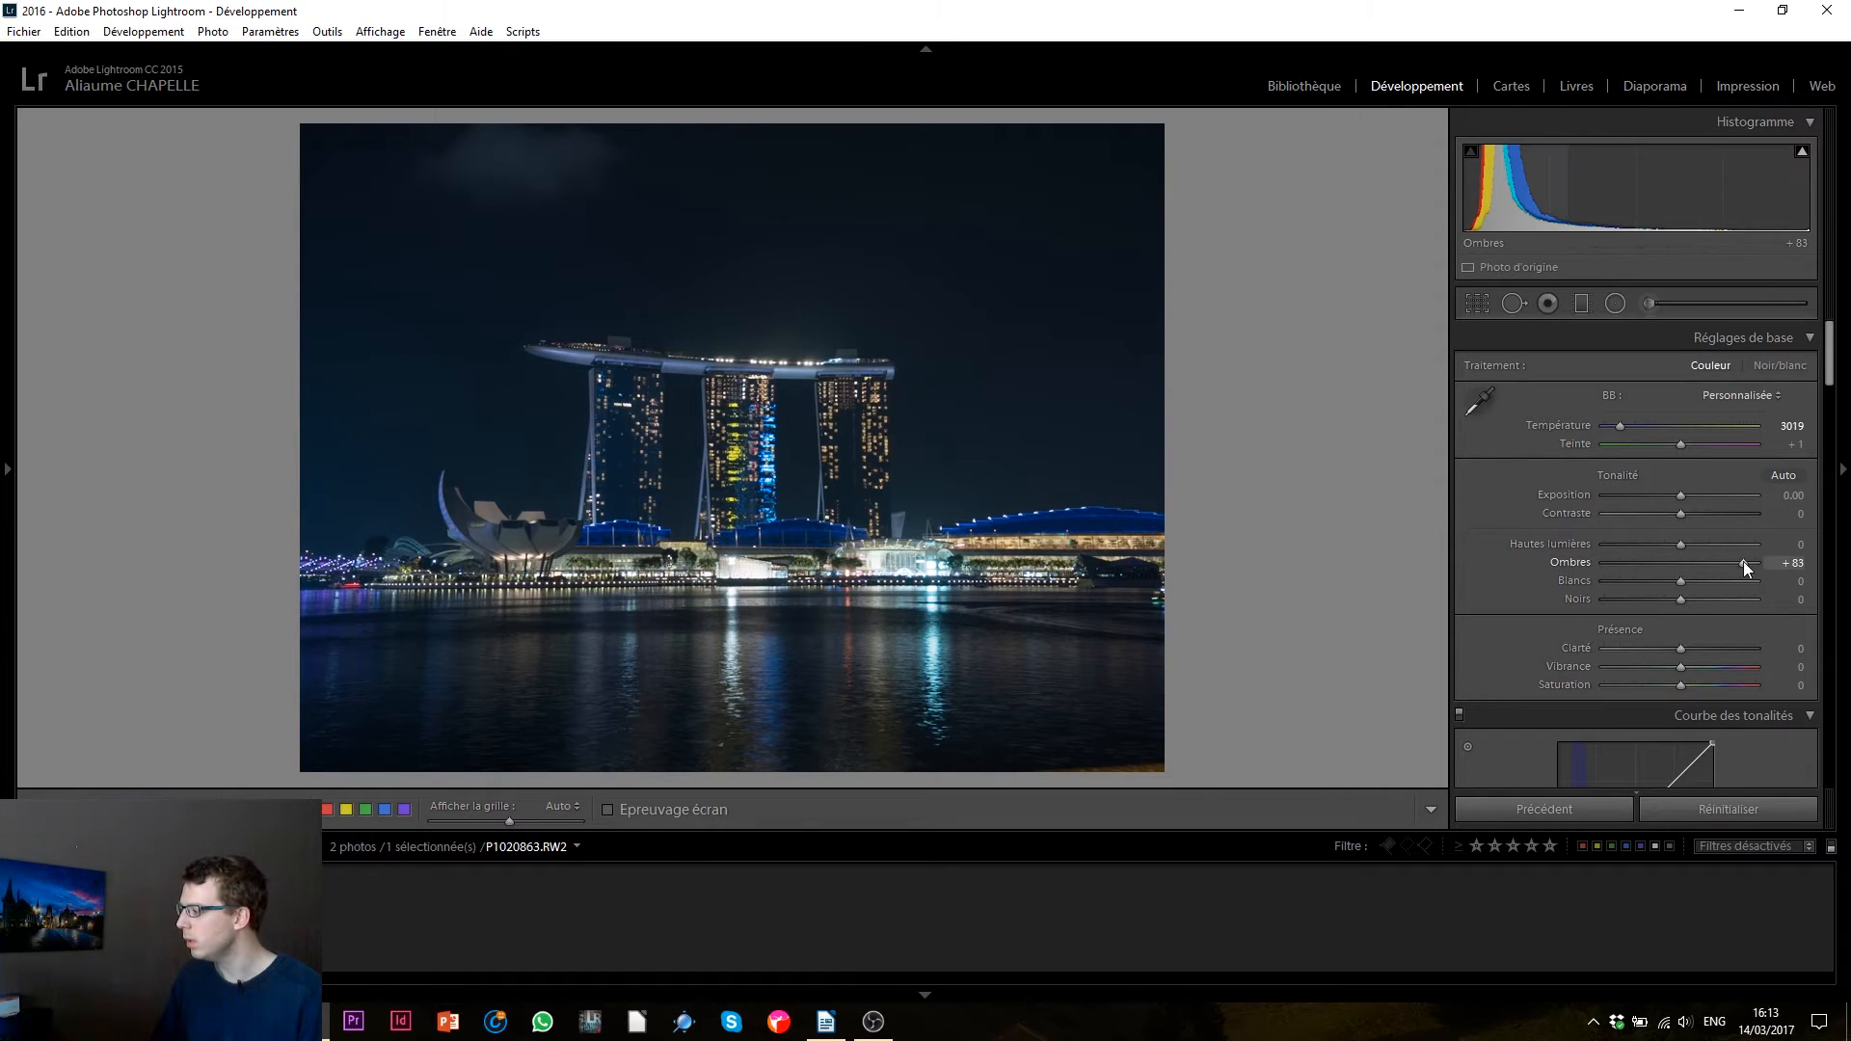
{"action": "left_click_drag", "start_coordinate": [1743, 561], "coordinate": [1687, 565]}
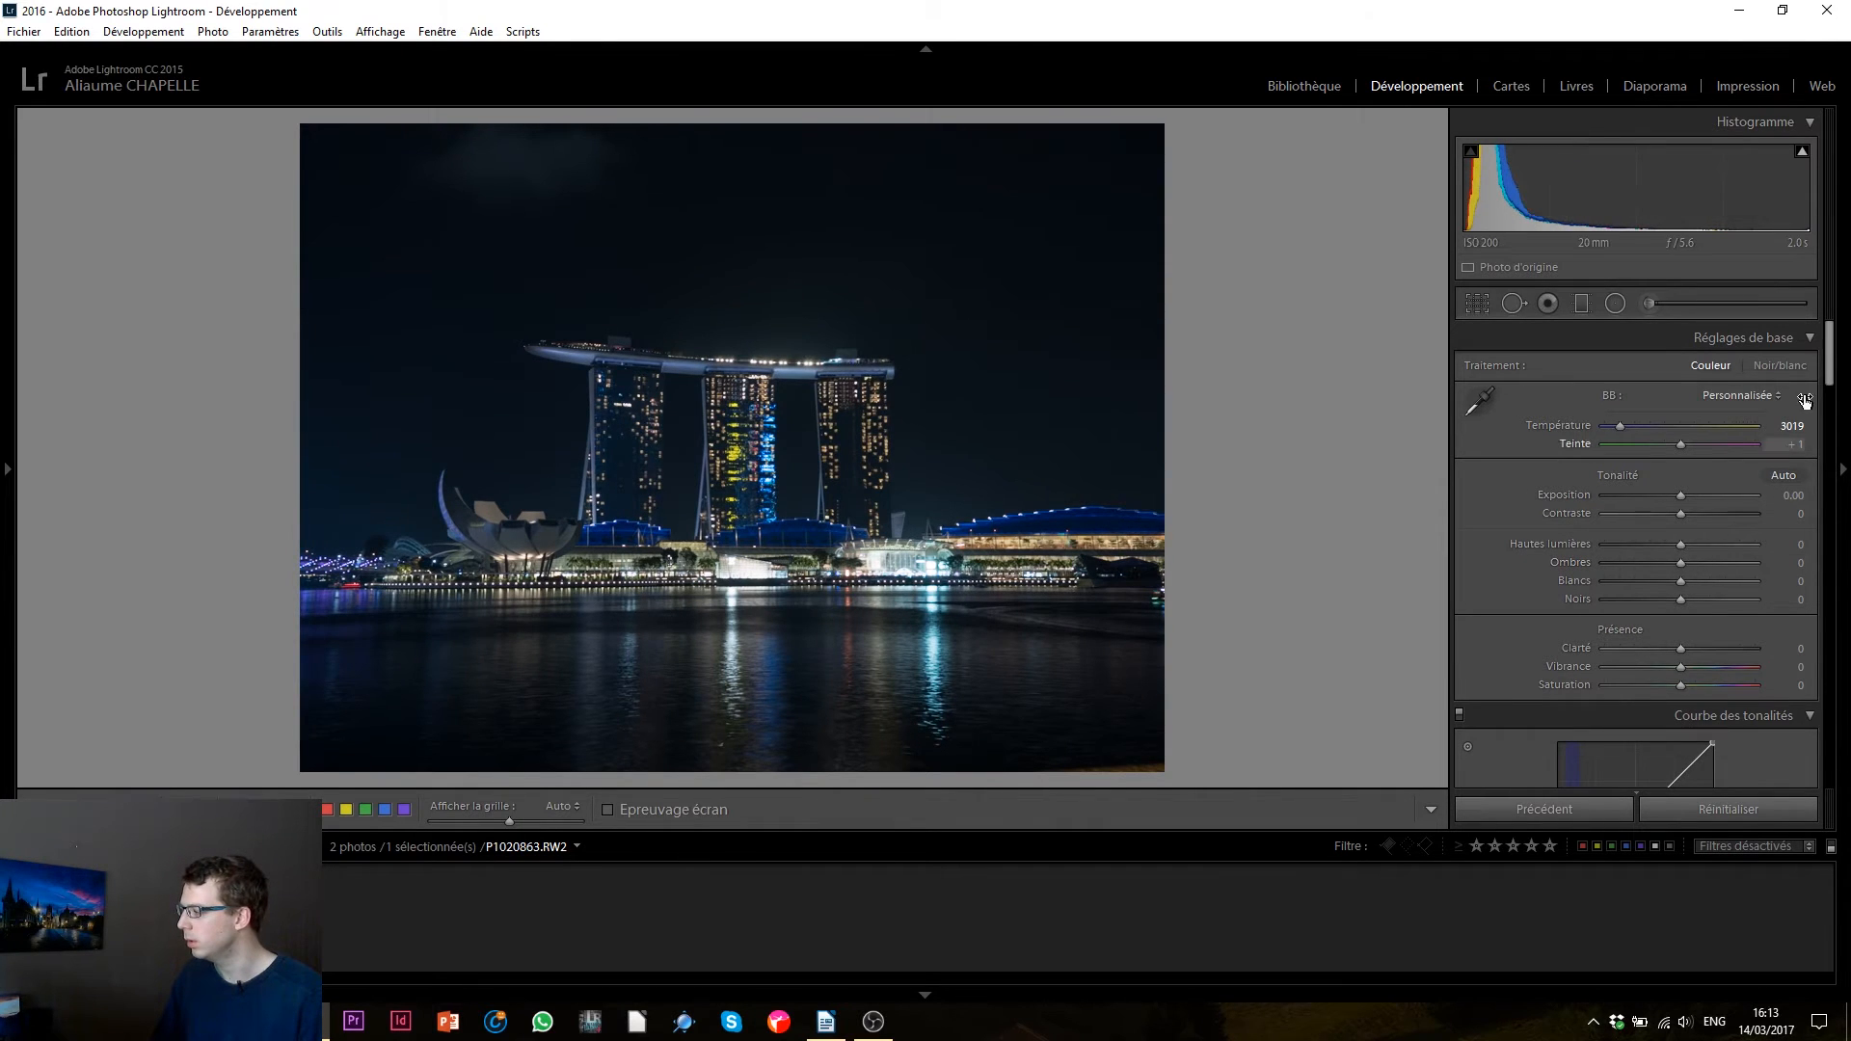
- Compare the night photo with the lens correction profile off and on
{"action": "scroll", "coordinate": [1795, 619], "scroll_direction": "down", "scroll_amount": 10}
{"action": "scroll", "coordinate": [1803, 644], "scroll_direction": "up", "scroll_amount": 2}
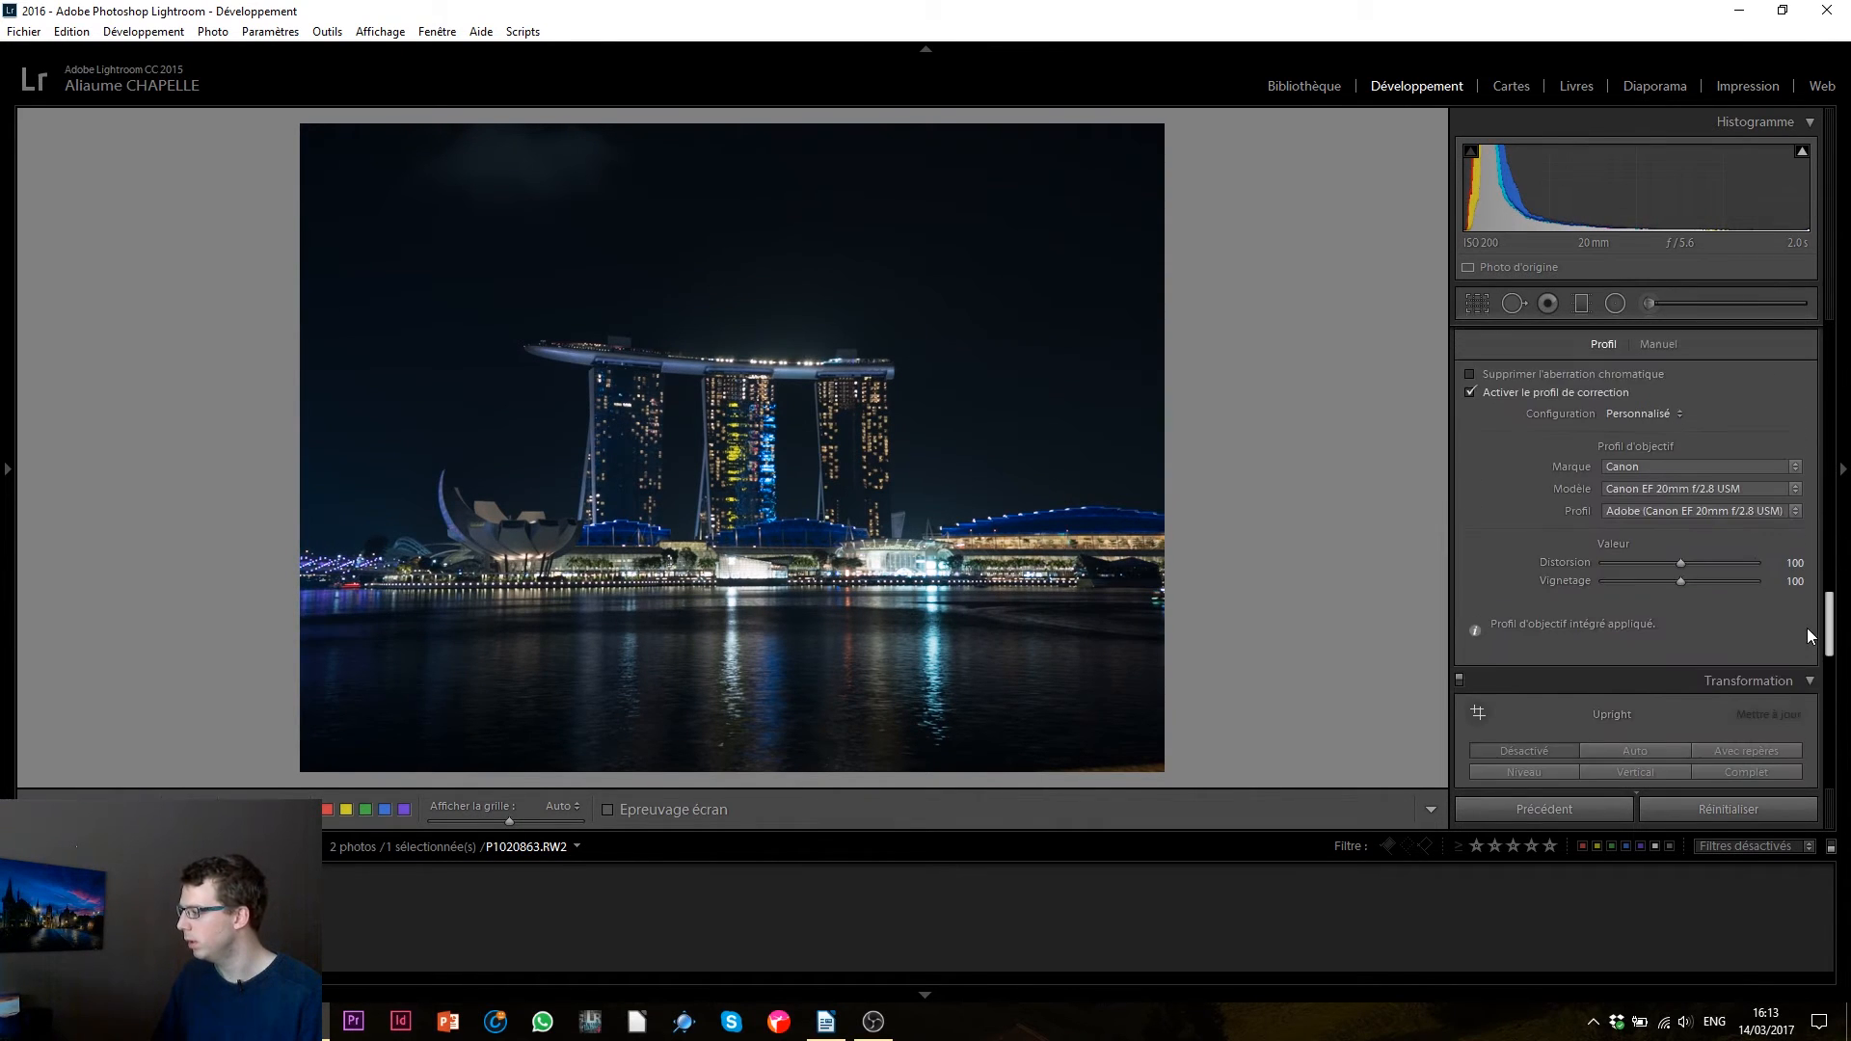
{"action": "left_click", "coordinate": [1510, 390]}
{"action": "left_click", "coordinate": [1510, 391]}
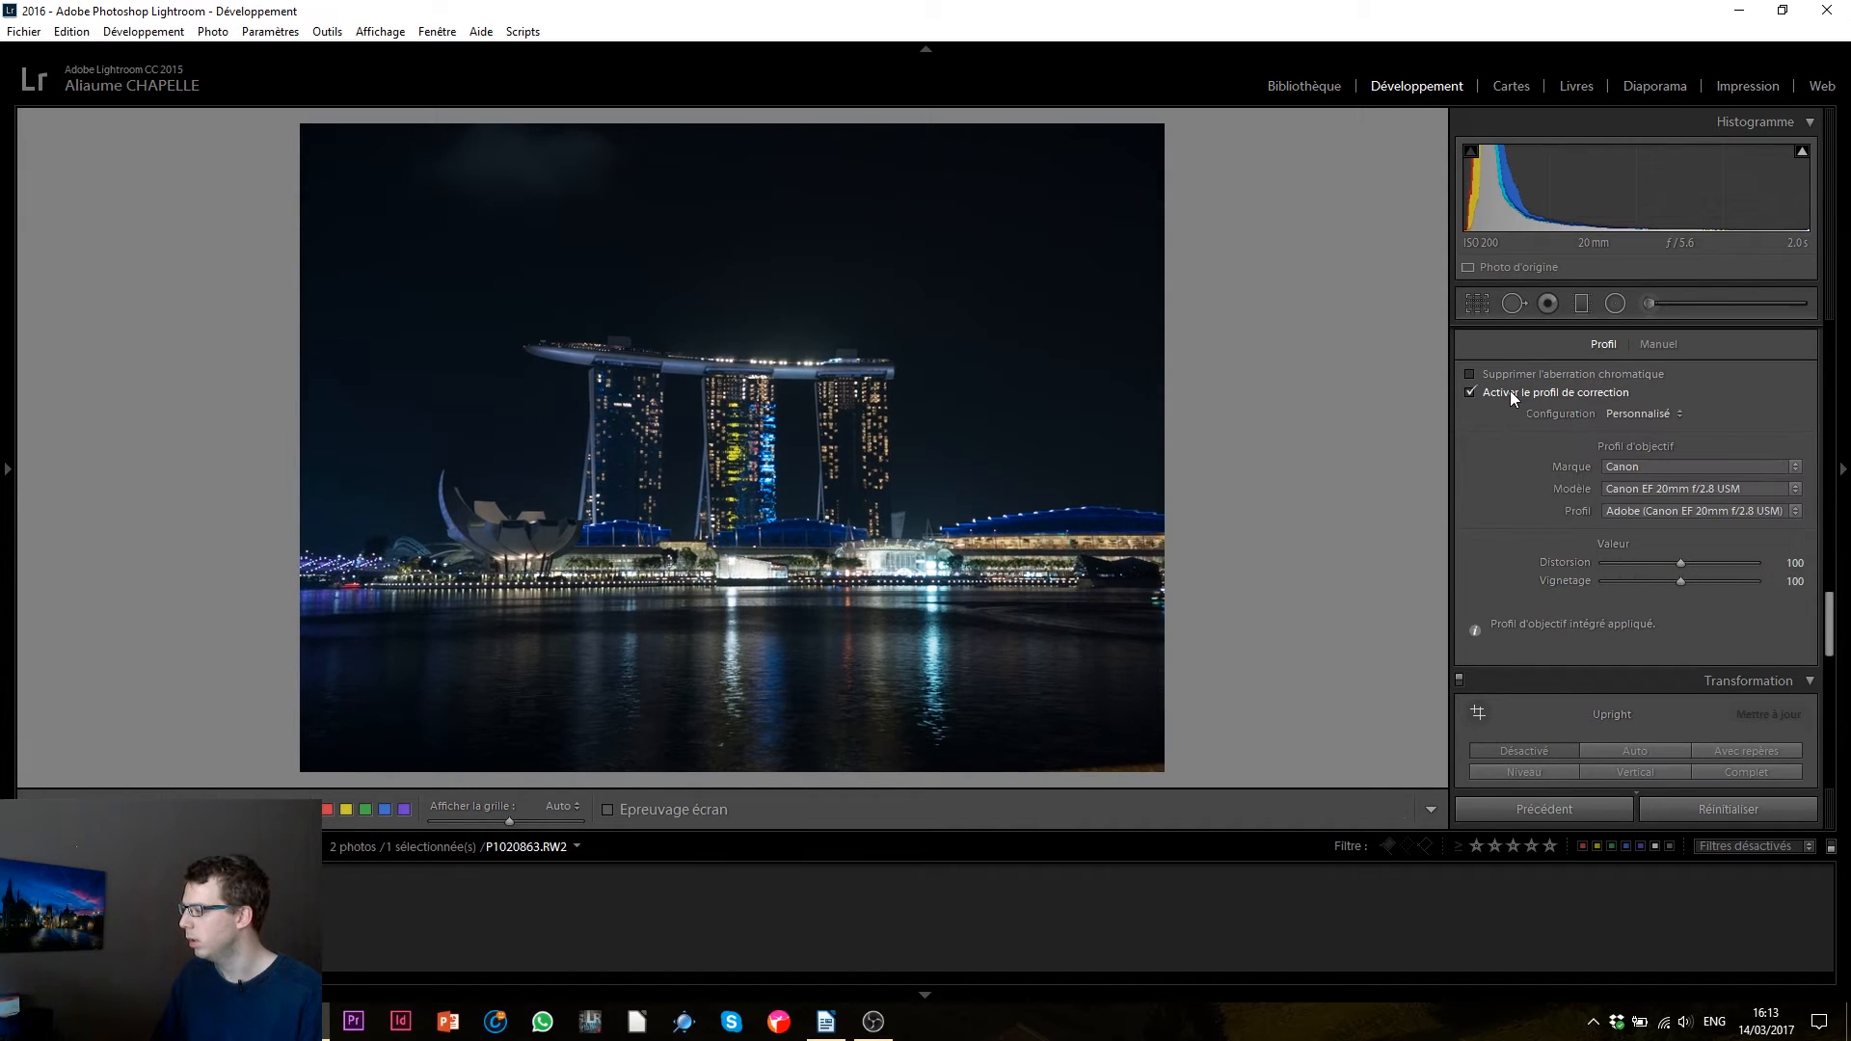
- Look through the lens profile brands without changing the Canon choice, and display the shooting information over the photo
{"action": "left_click", "coordinate": [1657, 470]}
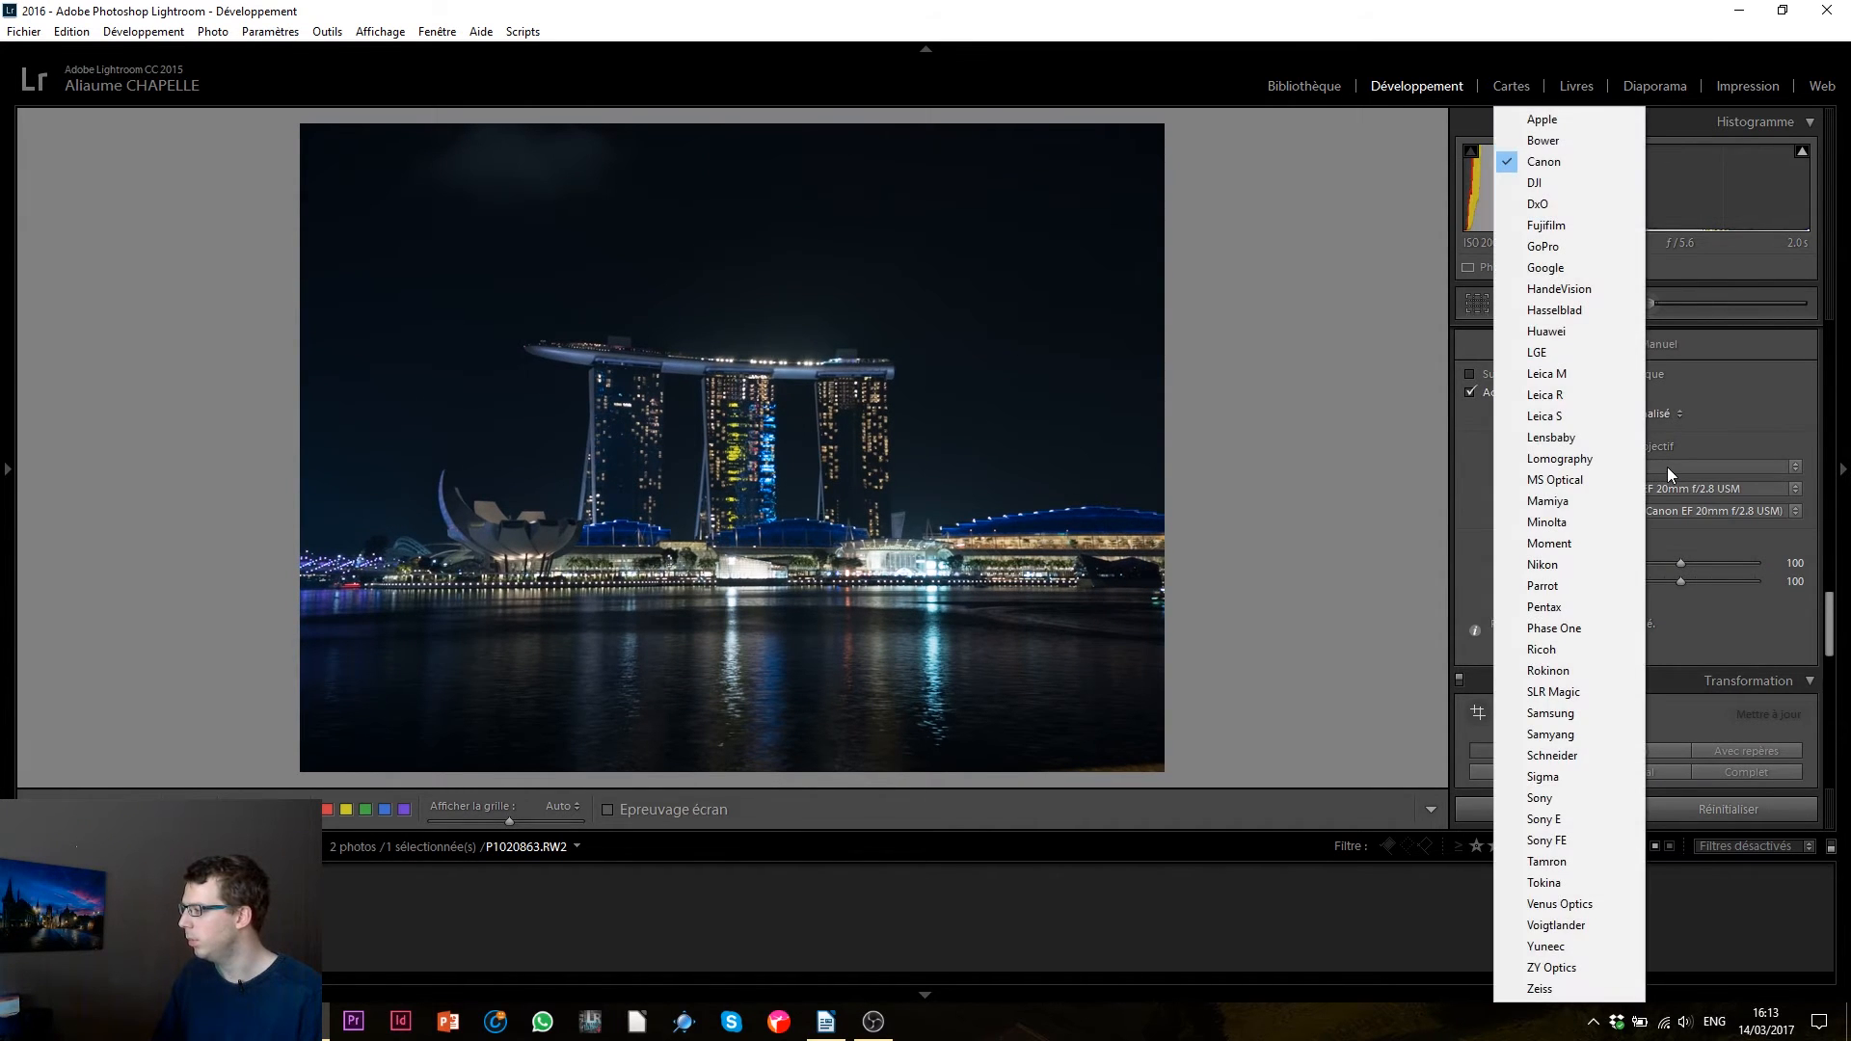
{"action": "left_click", "coordinate": [1739, 422]}
{"action": "left_click", "coordinate": [1749, 370]}
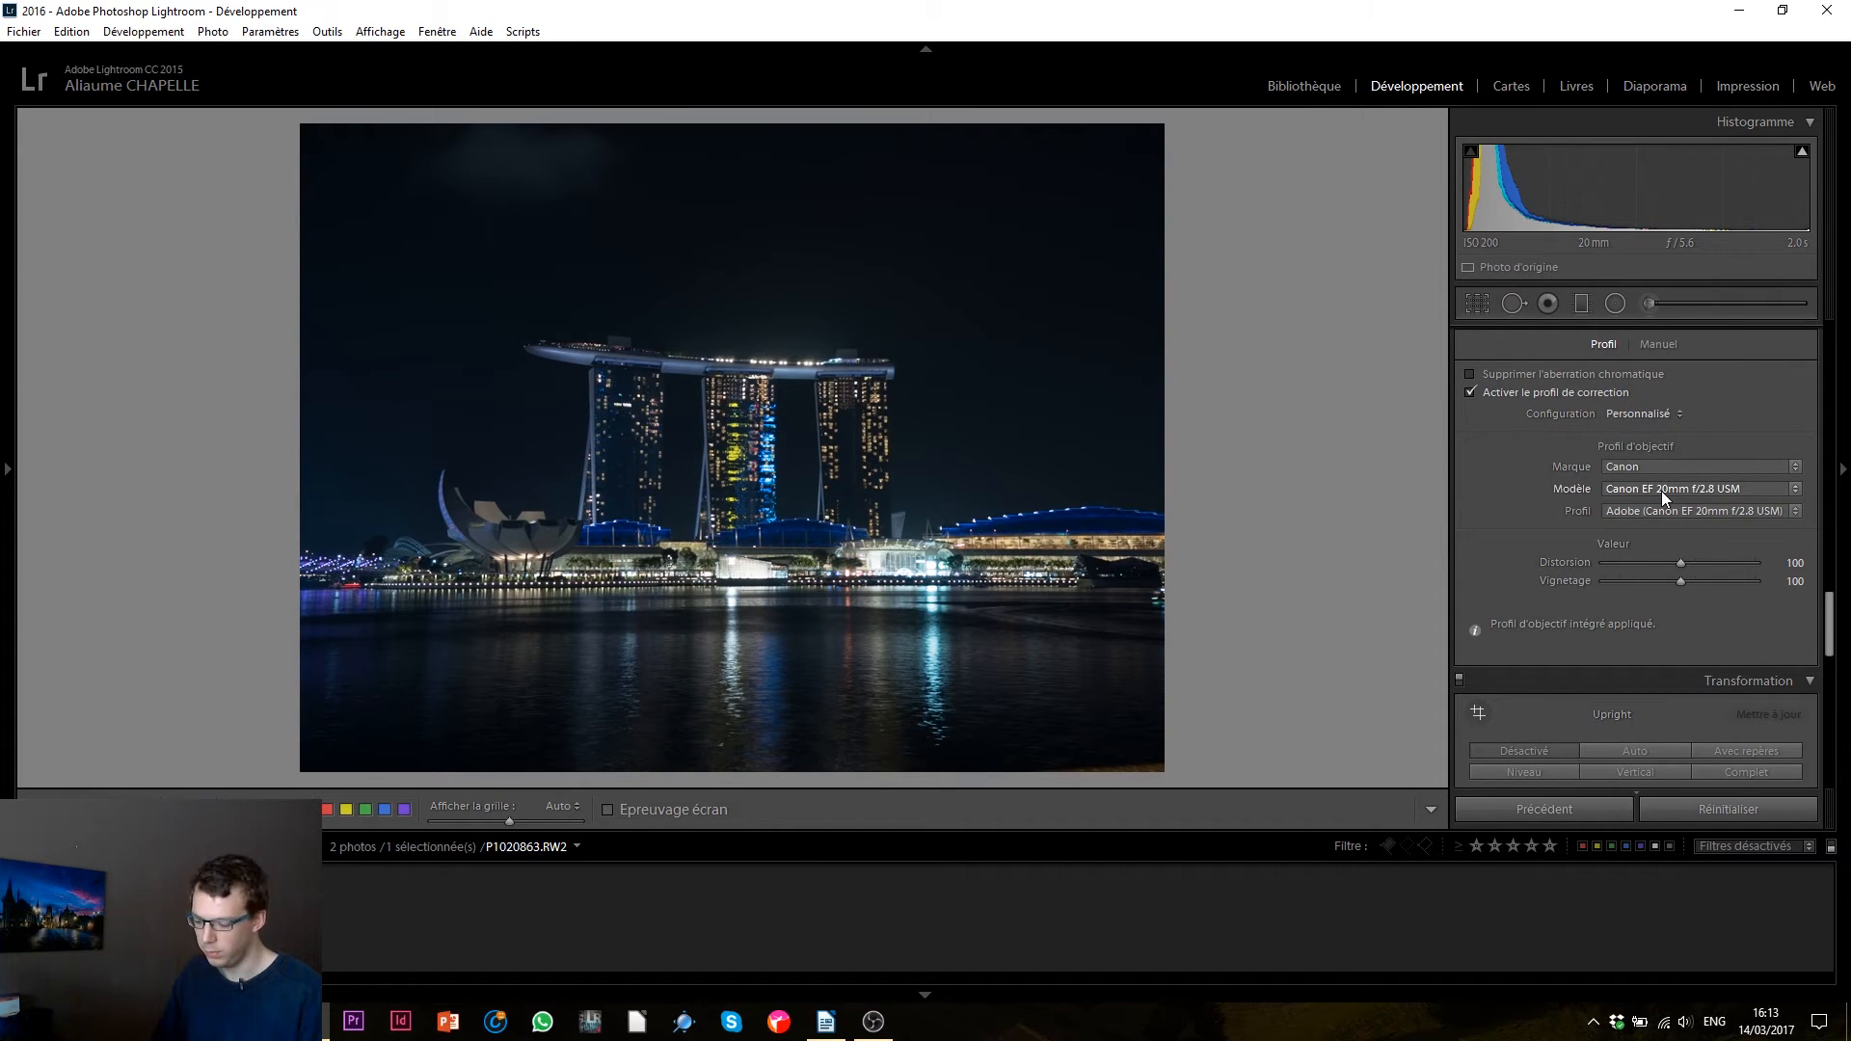
{"action": "key", "text": "i"}
{"action": "key", "text": "i"}
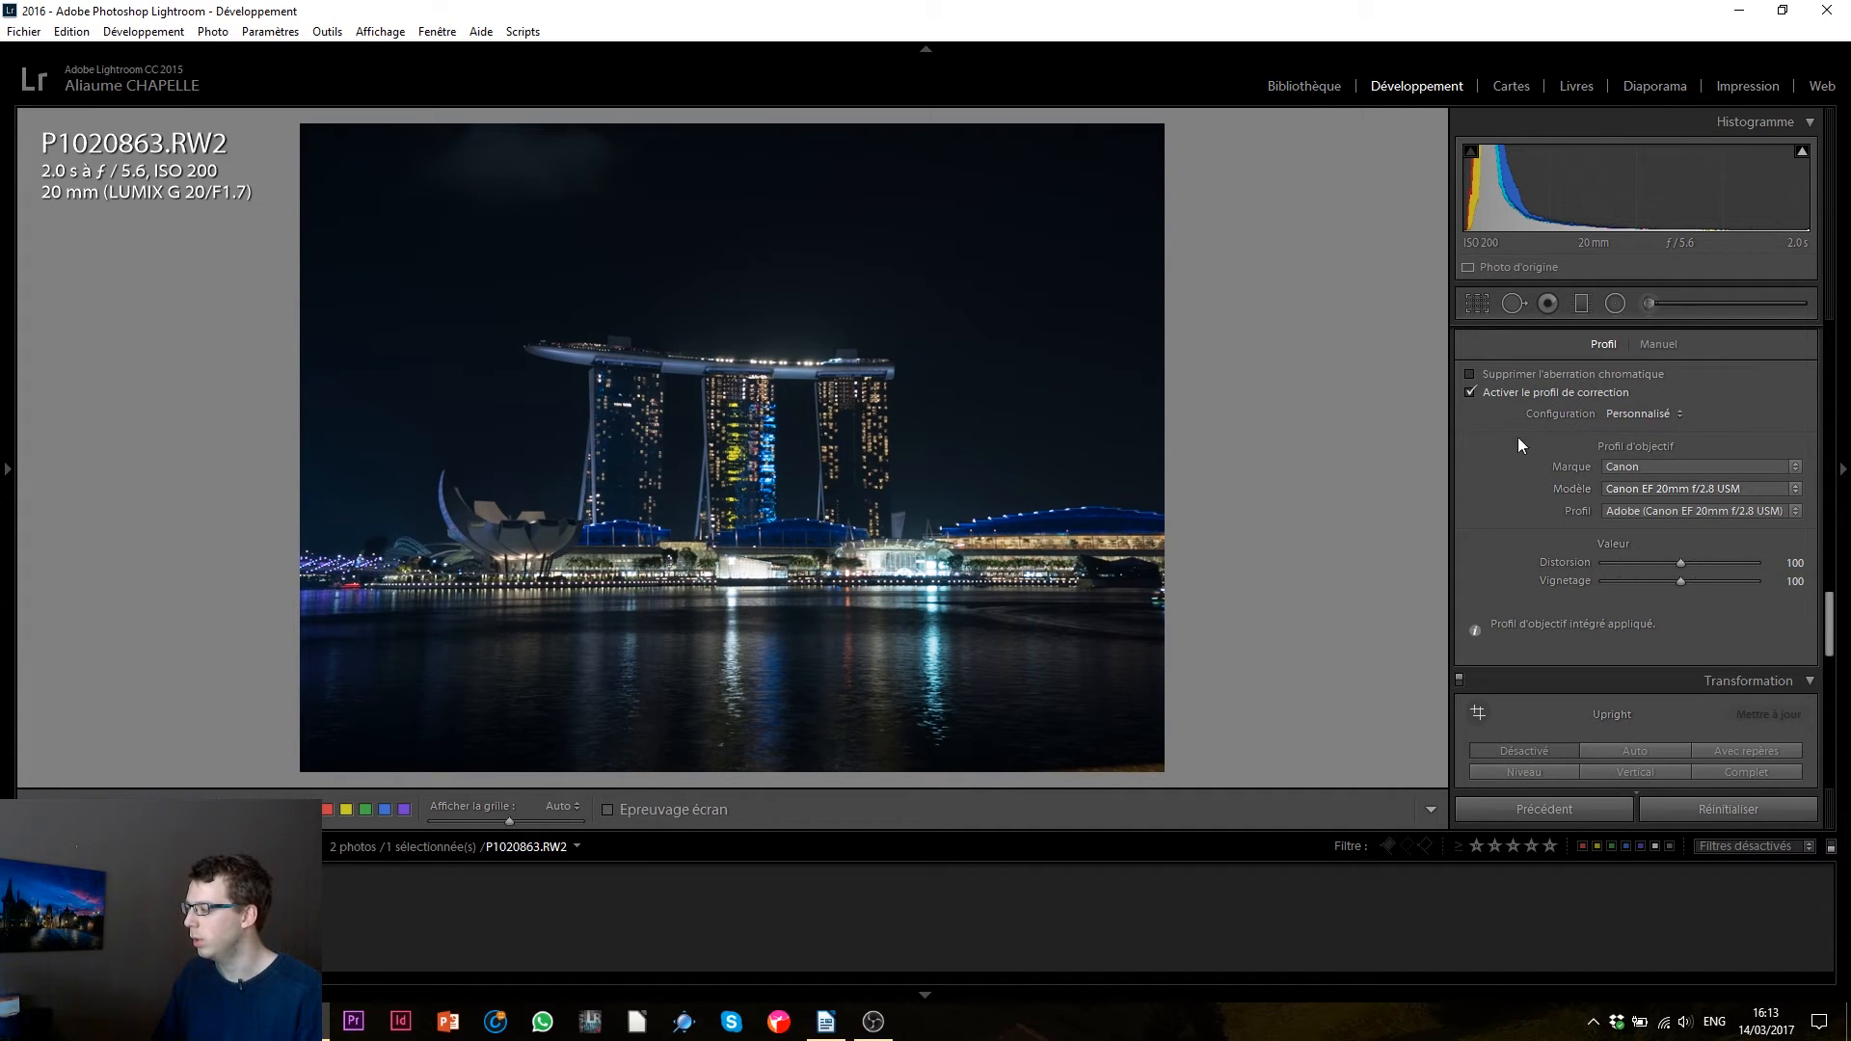
- Check the lens profile's effect off and on again, leave it active, and enable chromatic aberration removal
{"action": "left_click", "coordinate": [1472, 393]}
{"action": "left_click", "coordinate": [1472, 393]}
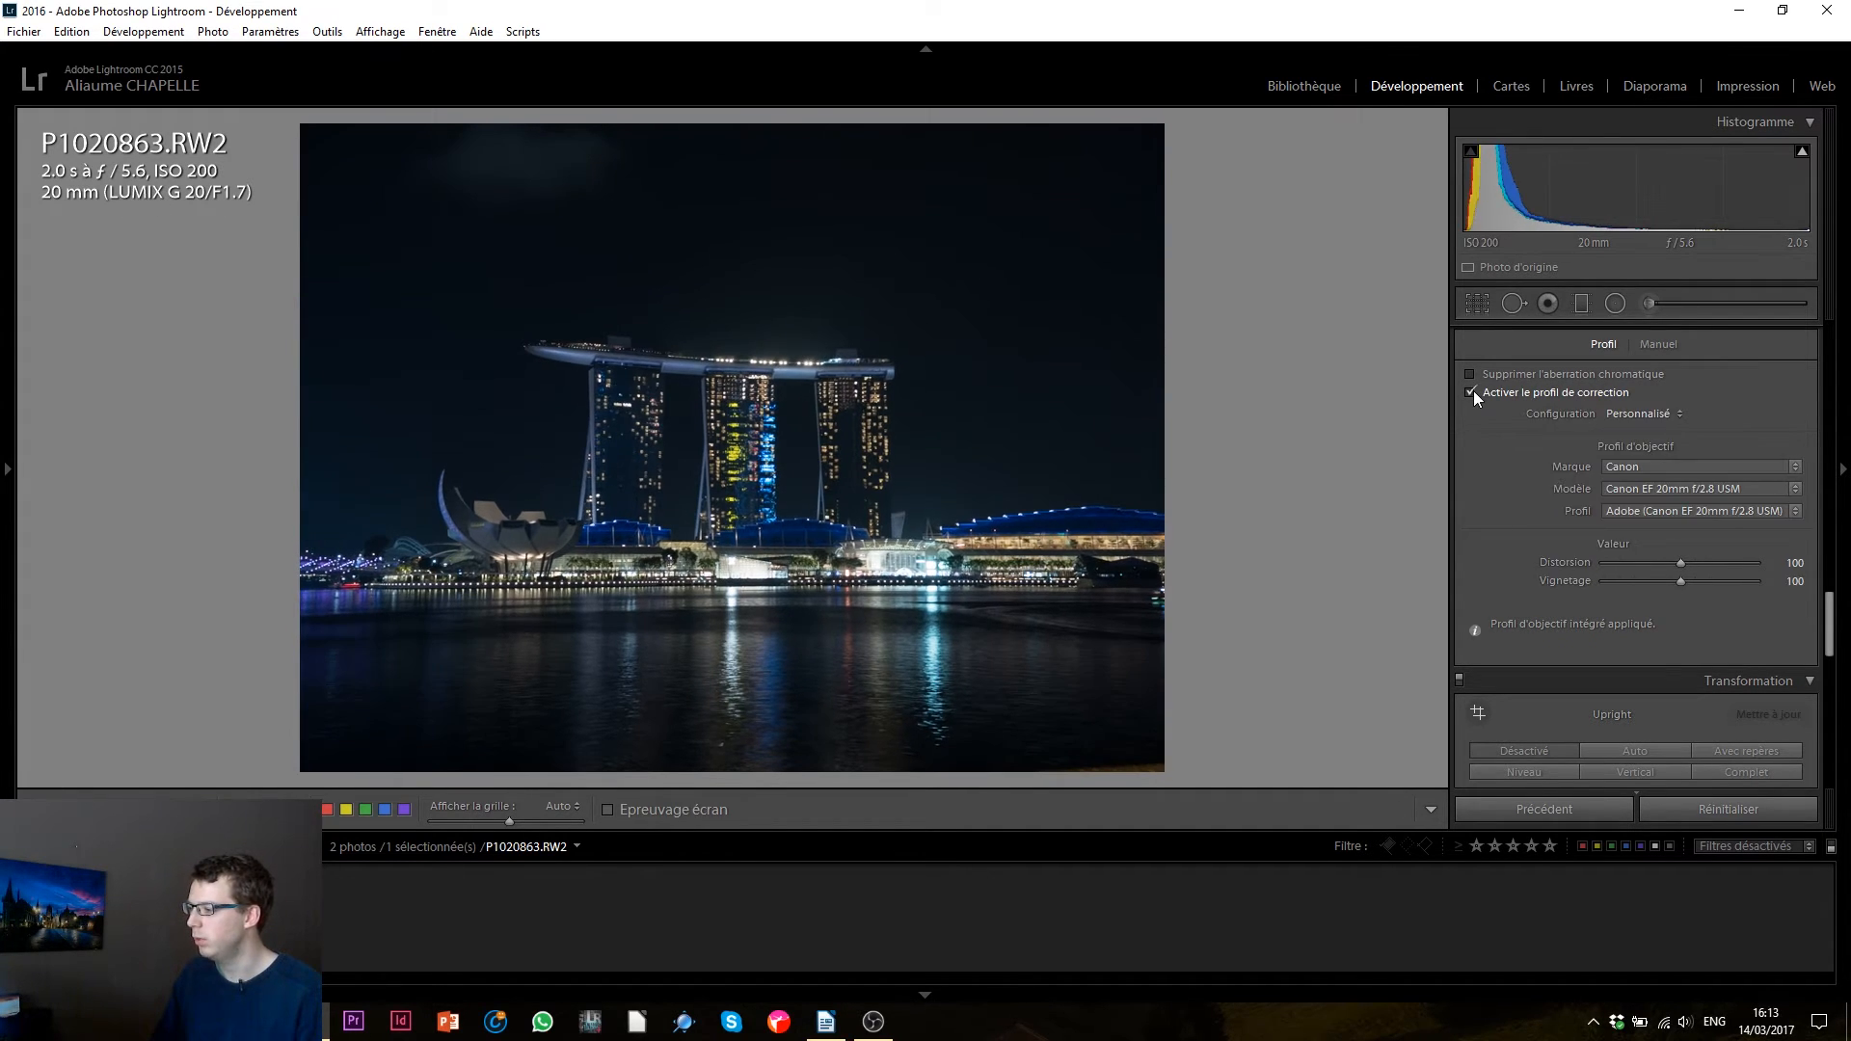
{"action": "left_click", "coordinate": [1471, 392]}
{"action": "left_click", "coordinate": [1471, 393]}
{"action": "left_click", "coordinate": [1471, 393]}
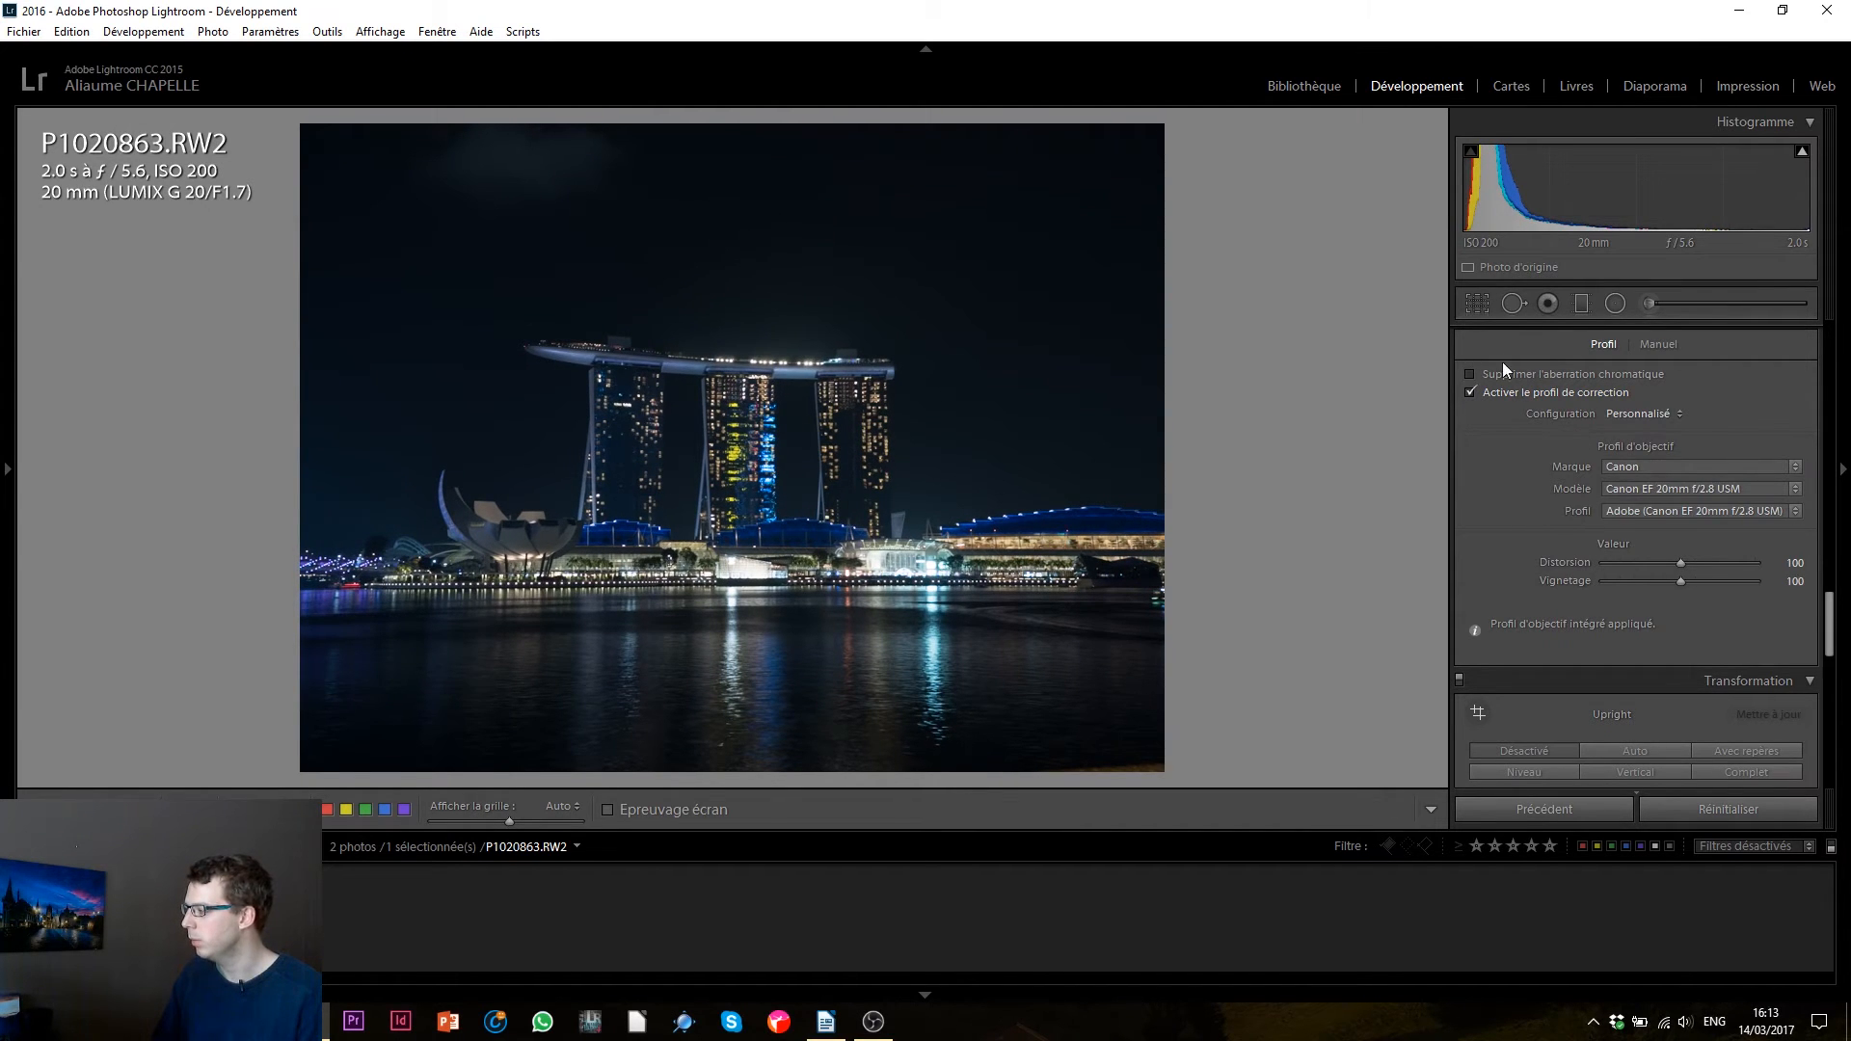
{"action": "left_click", "coordinate": [1505, 375]}
- Set the night photo's Ombres to +100, Exposition to +0.48 and Hautes lumières to -39
{"action": "left_click_drag", "start_coordinate": [1827, 649], "coordinate": [1814, 361]}
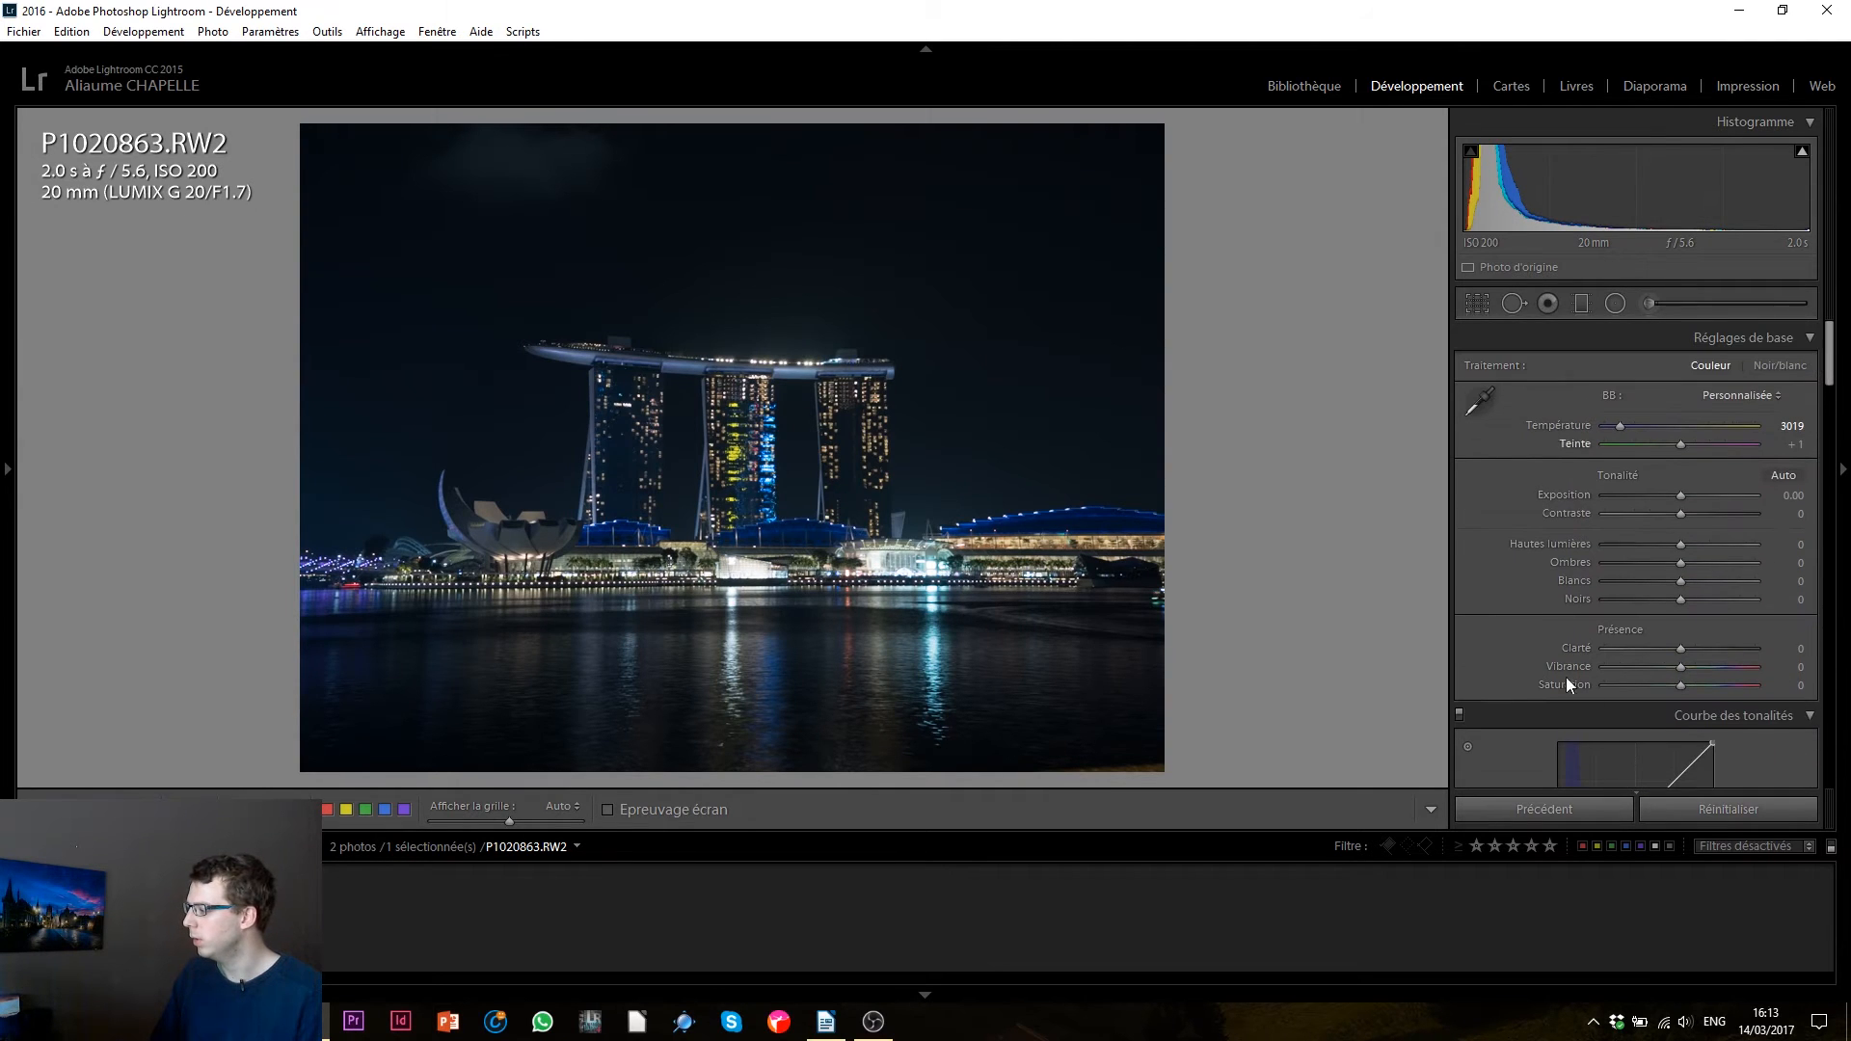
{"action": "left_click_drag", "start_coordinate": [1681, 567], "coordinate": [1757, 567]}
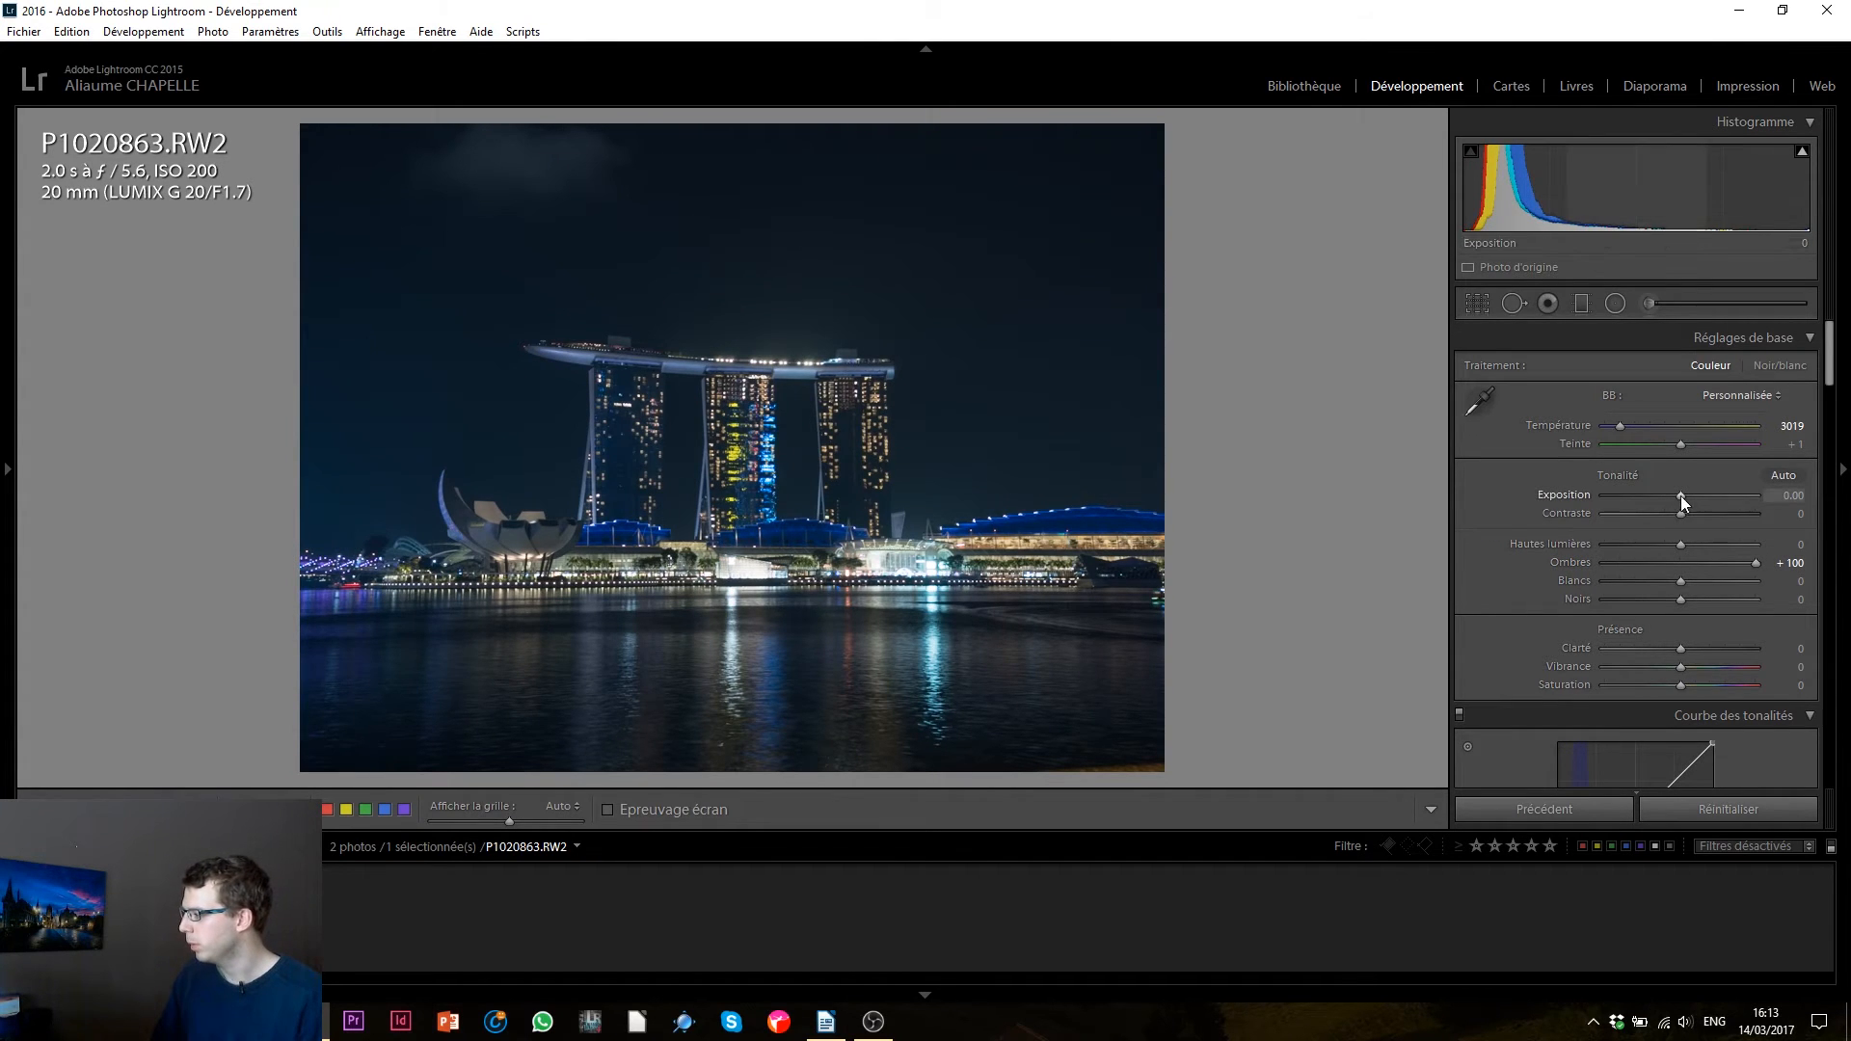
{"action": "left_click_drag", "start_coordinate": [1680, 496], "coordinate": [1687, 494]}
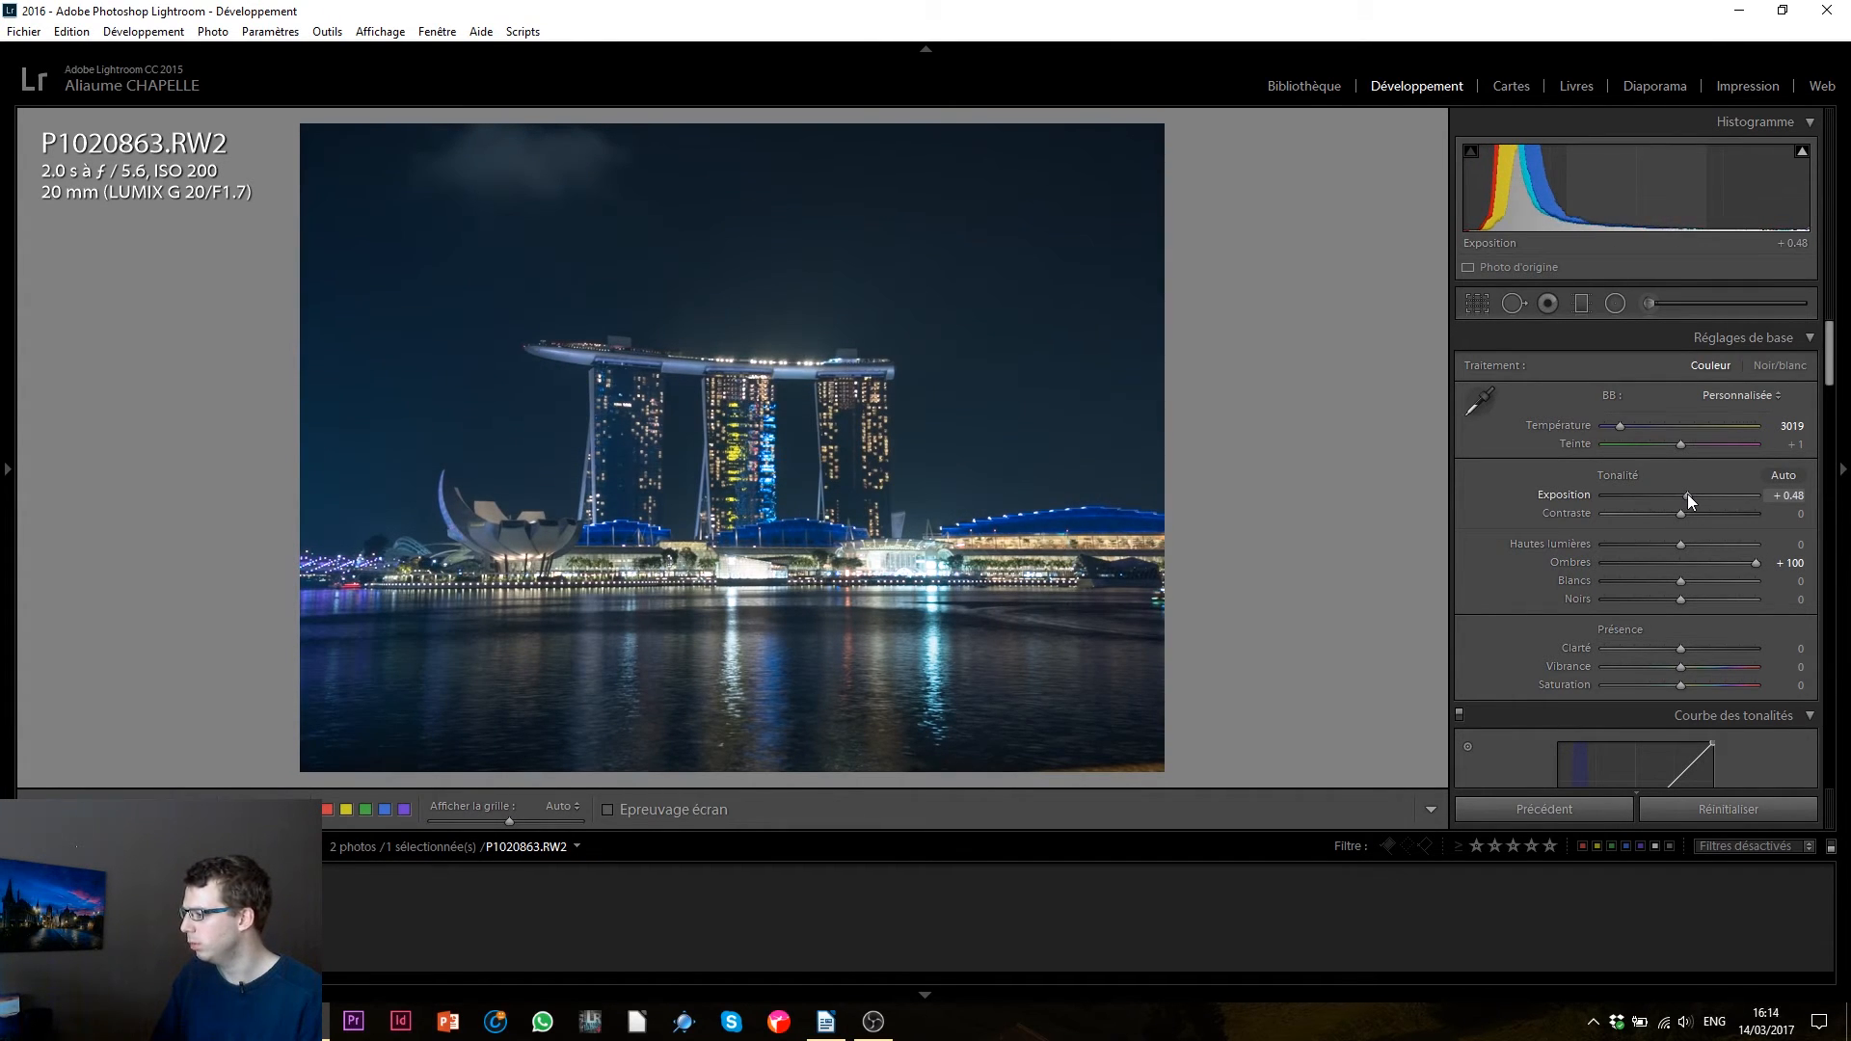
{"action": "mouse_move", "coordinate": [1680, 545]}
{"action": "left_mouse_down"}
{"action": "mouse_move", "coordinate": [1554, 544]}
{"action": "mouse_move", "coordinate": [1657, 550]}
{"action": "left_mouse_up"}
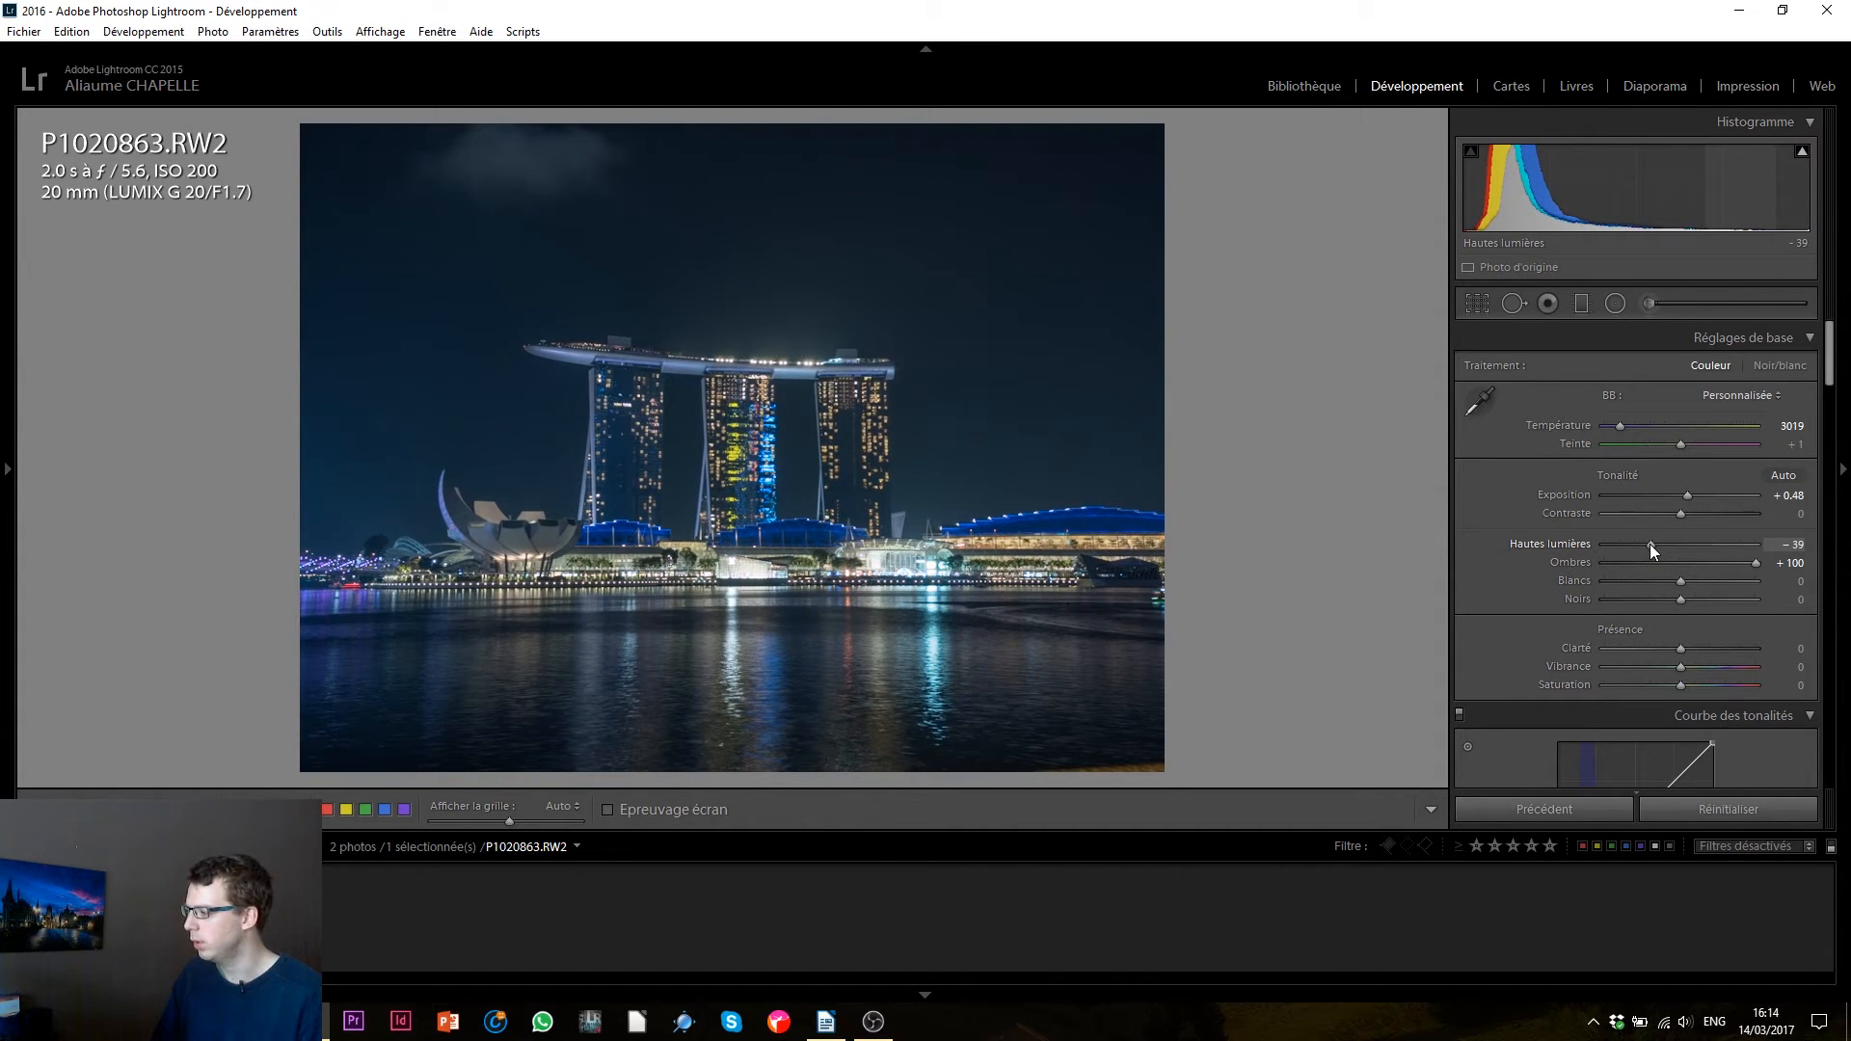
- Set the night photo's Blancs to +49 and Noirs to -25, and preview which highlights are clipped
{"action": "left_click", "coordinate": [1708, 580]}
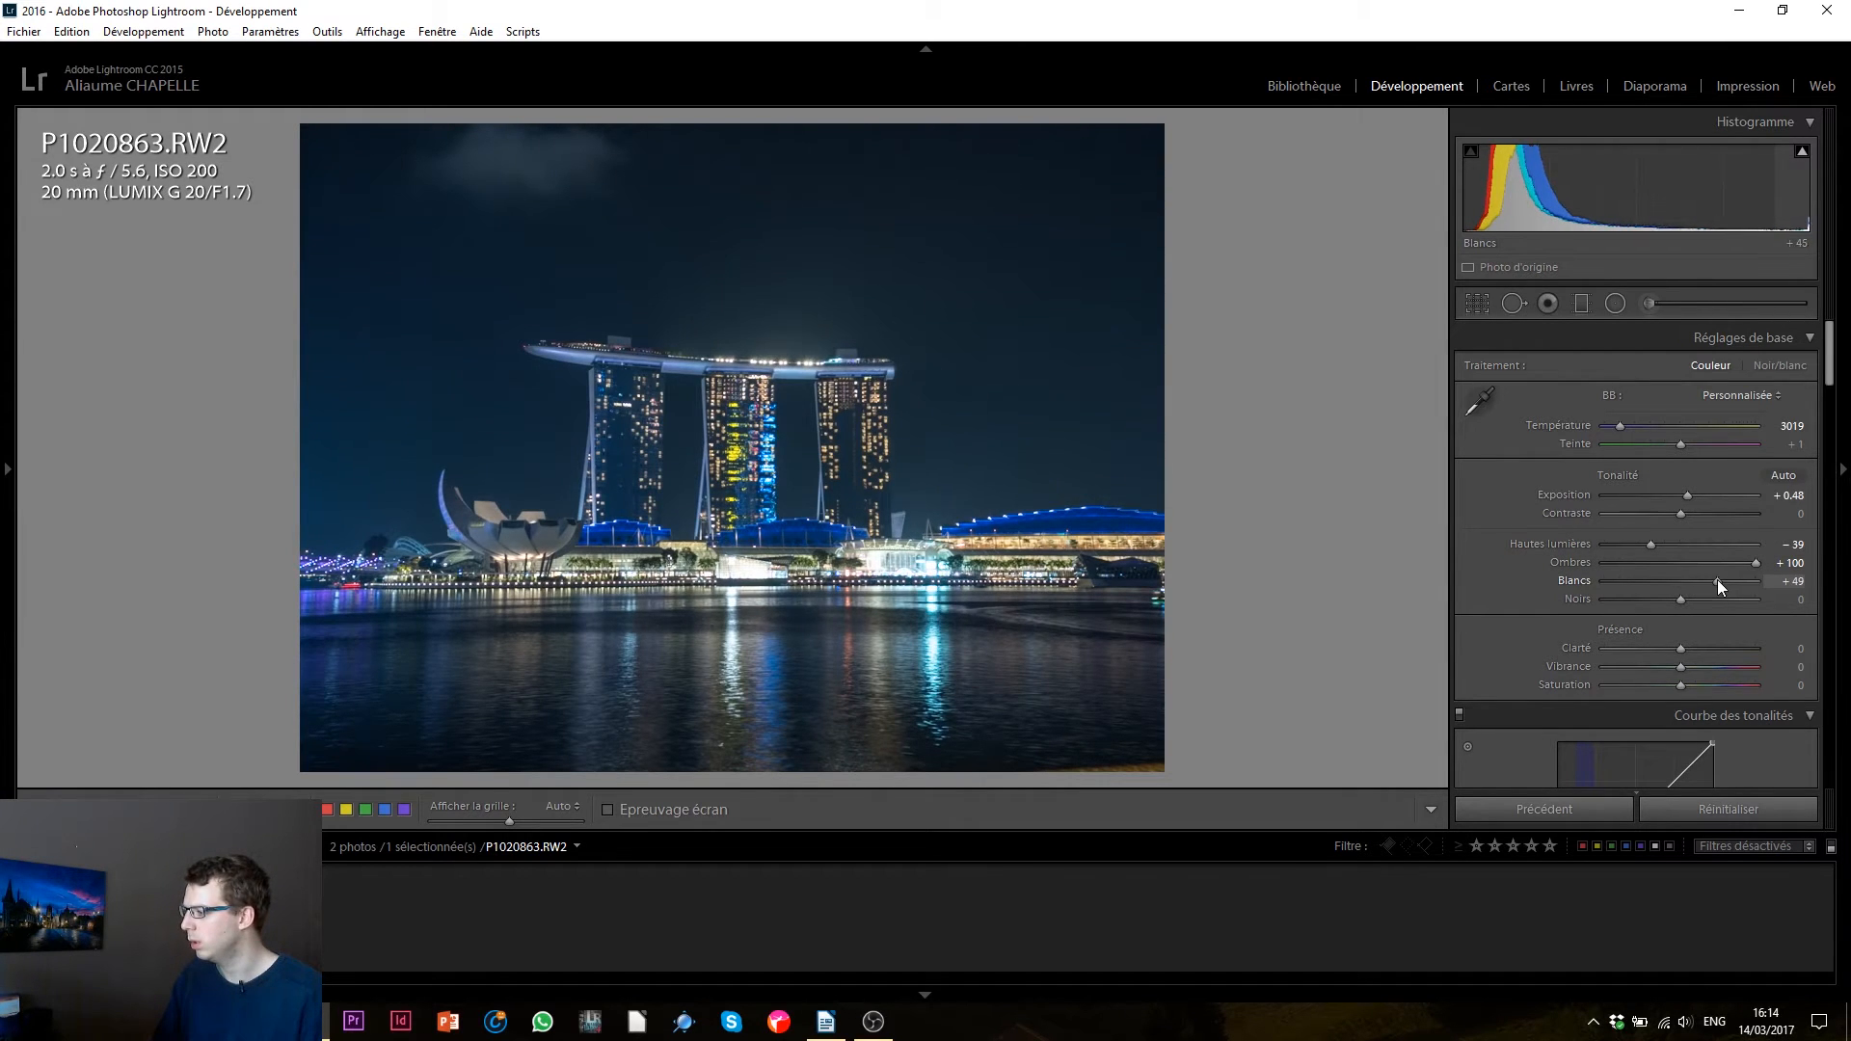
{"action": "left_click", "coordinate": [1658, 599]}
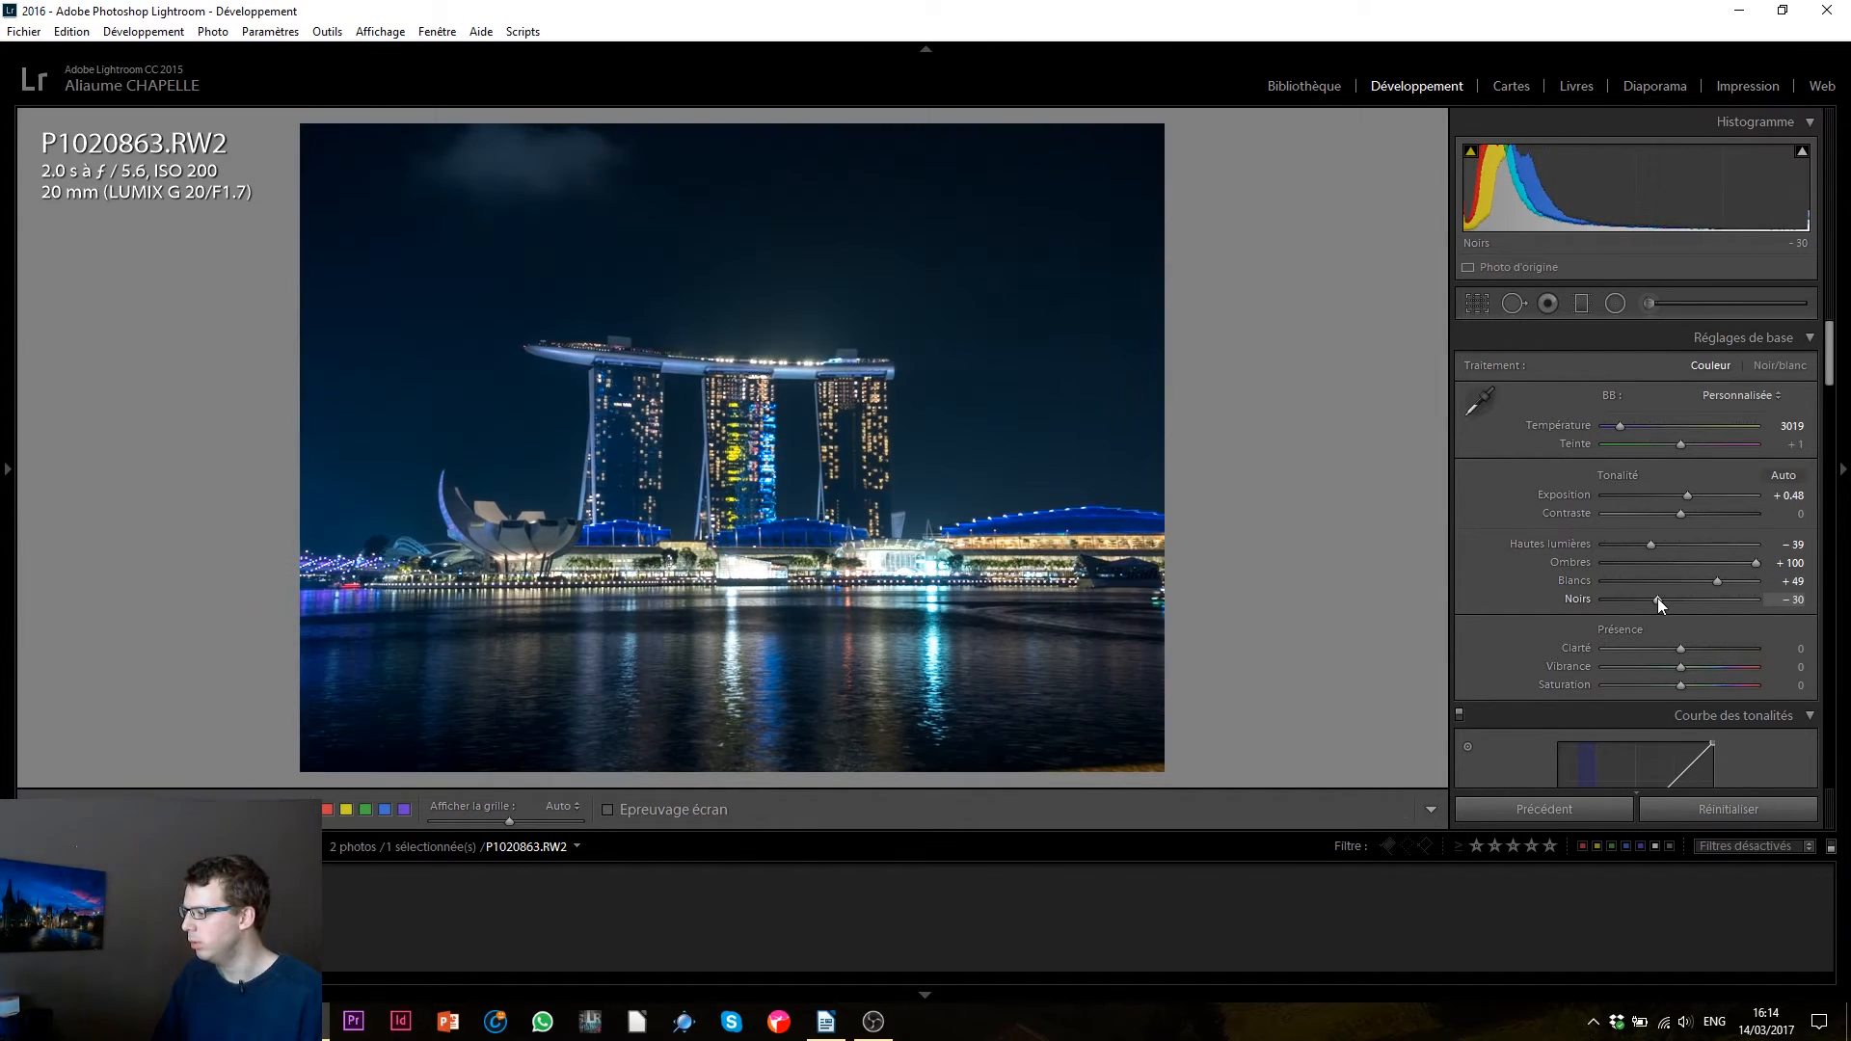
{"action": "left_click_drag", "start_coordinate": [1657, 598], "coordinate": [1663, 596]}
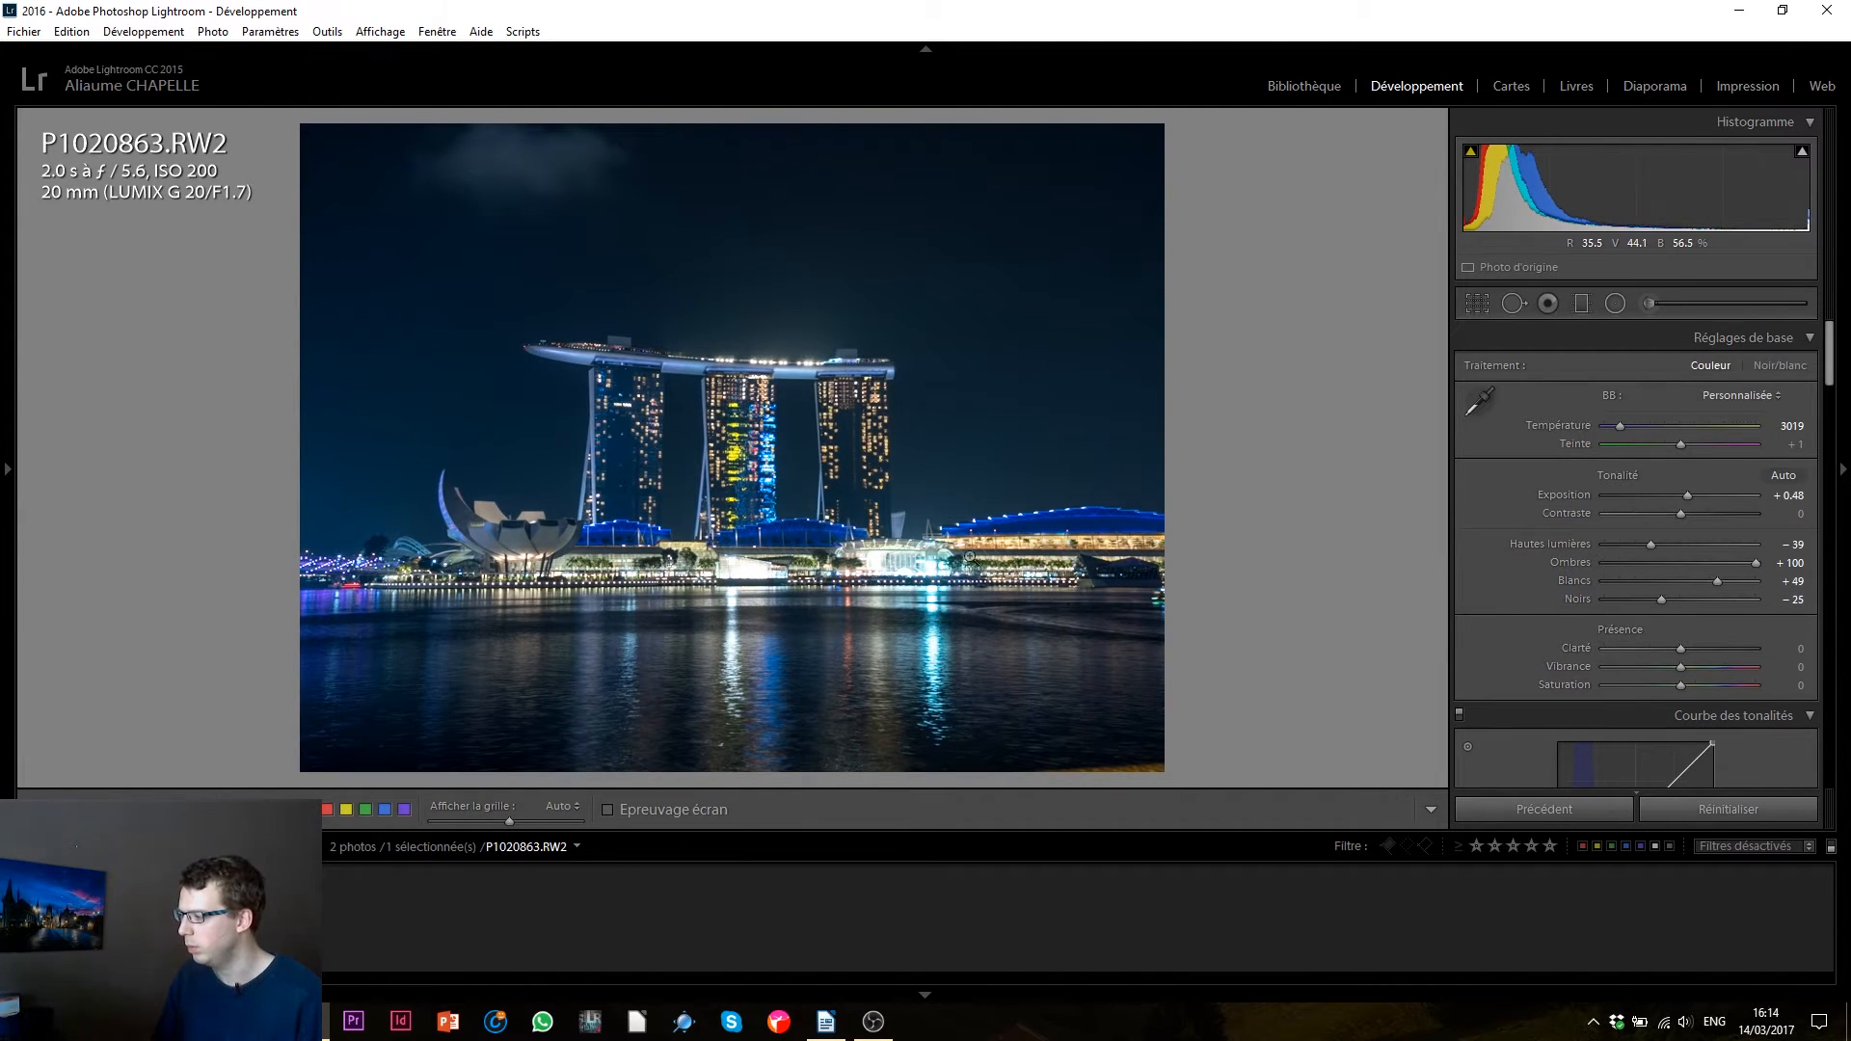
{"action": "left_click", "coordinate": [1802, 153]}
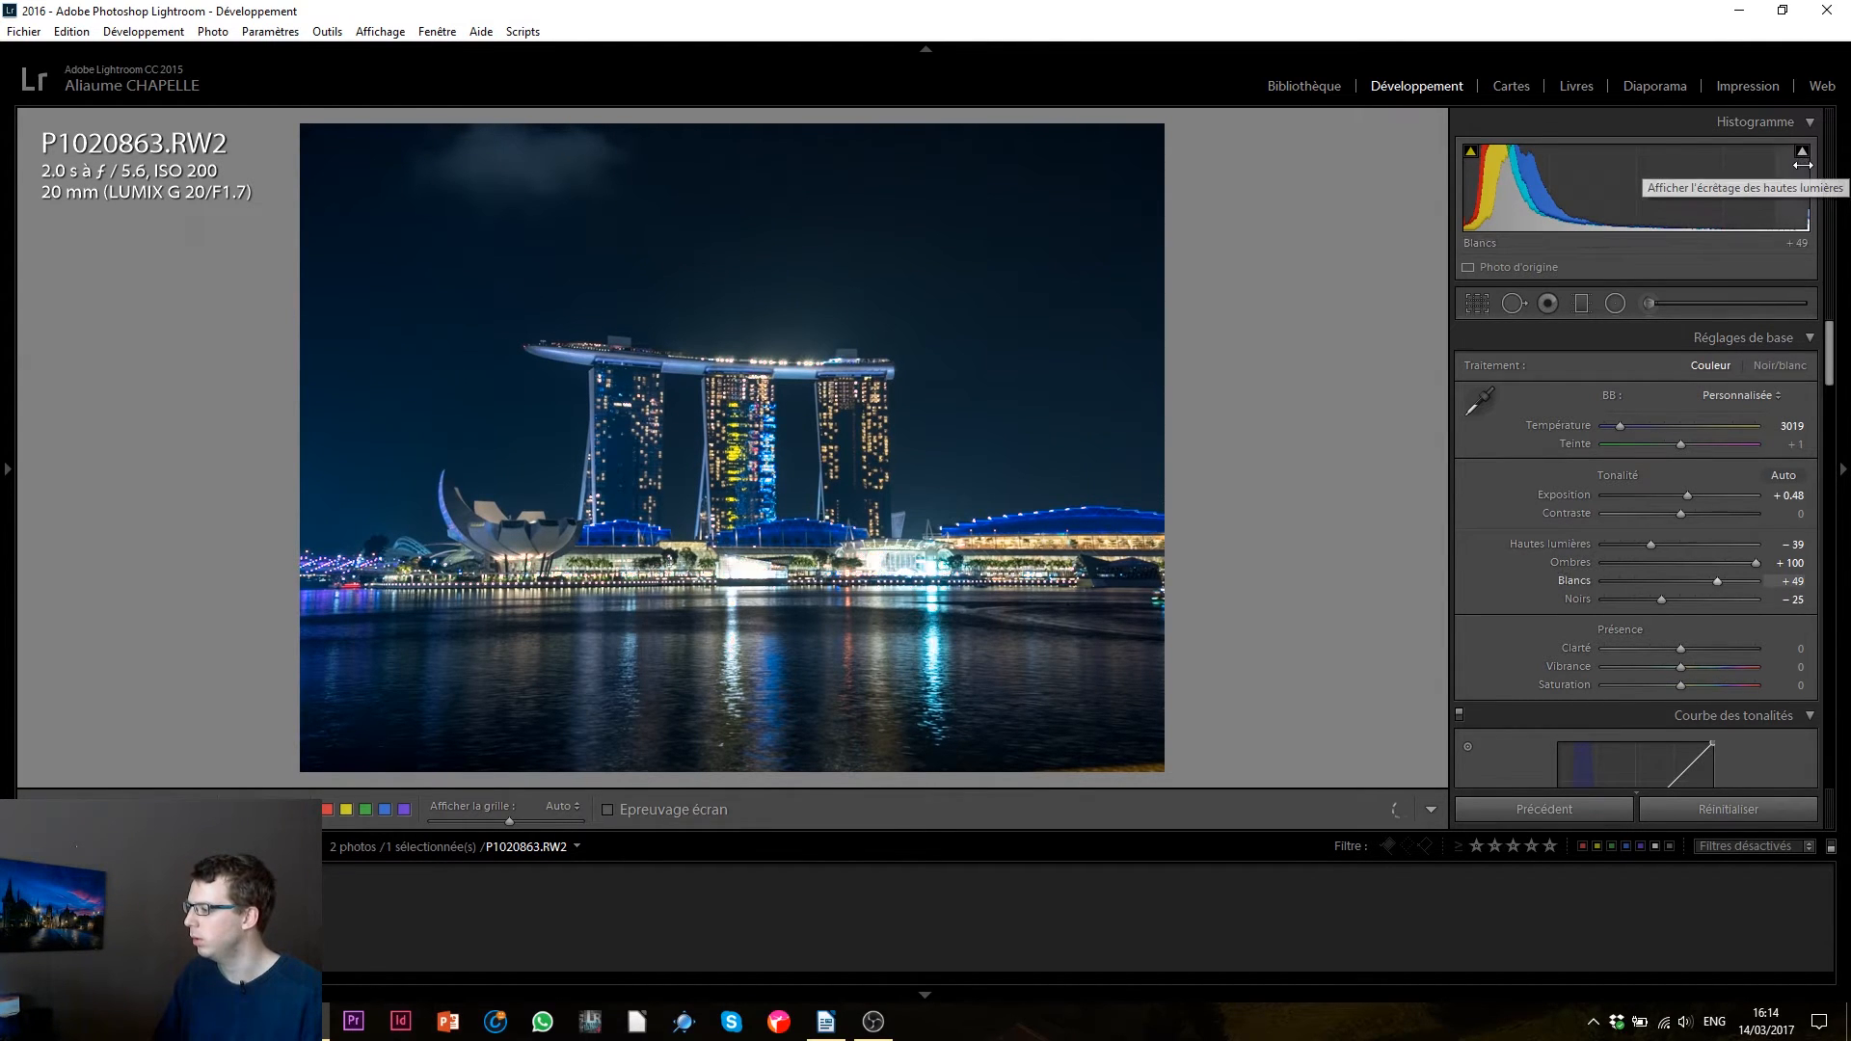
{"action": "mouse_move", "coordinate": [1806, 155]}
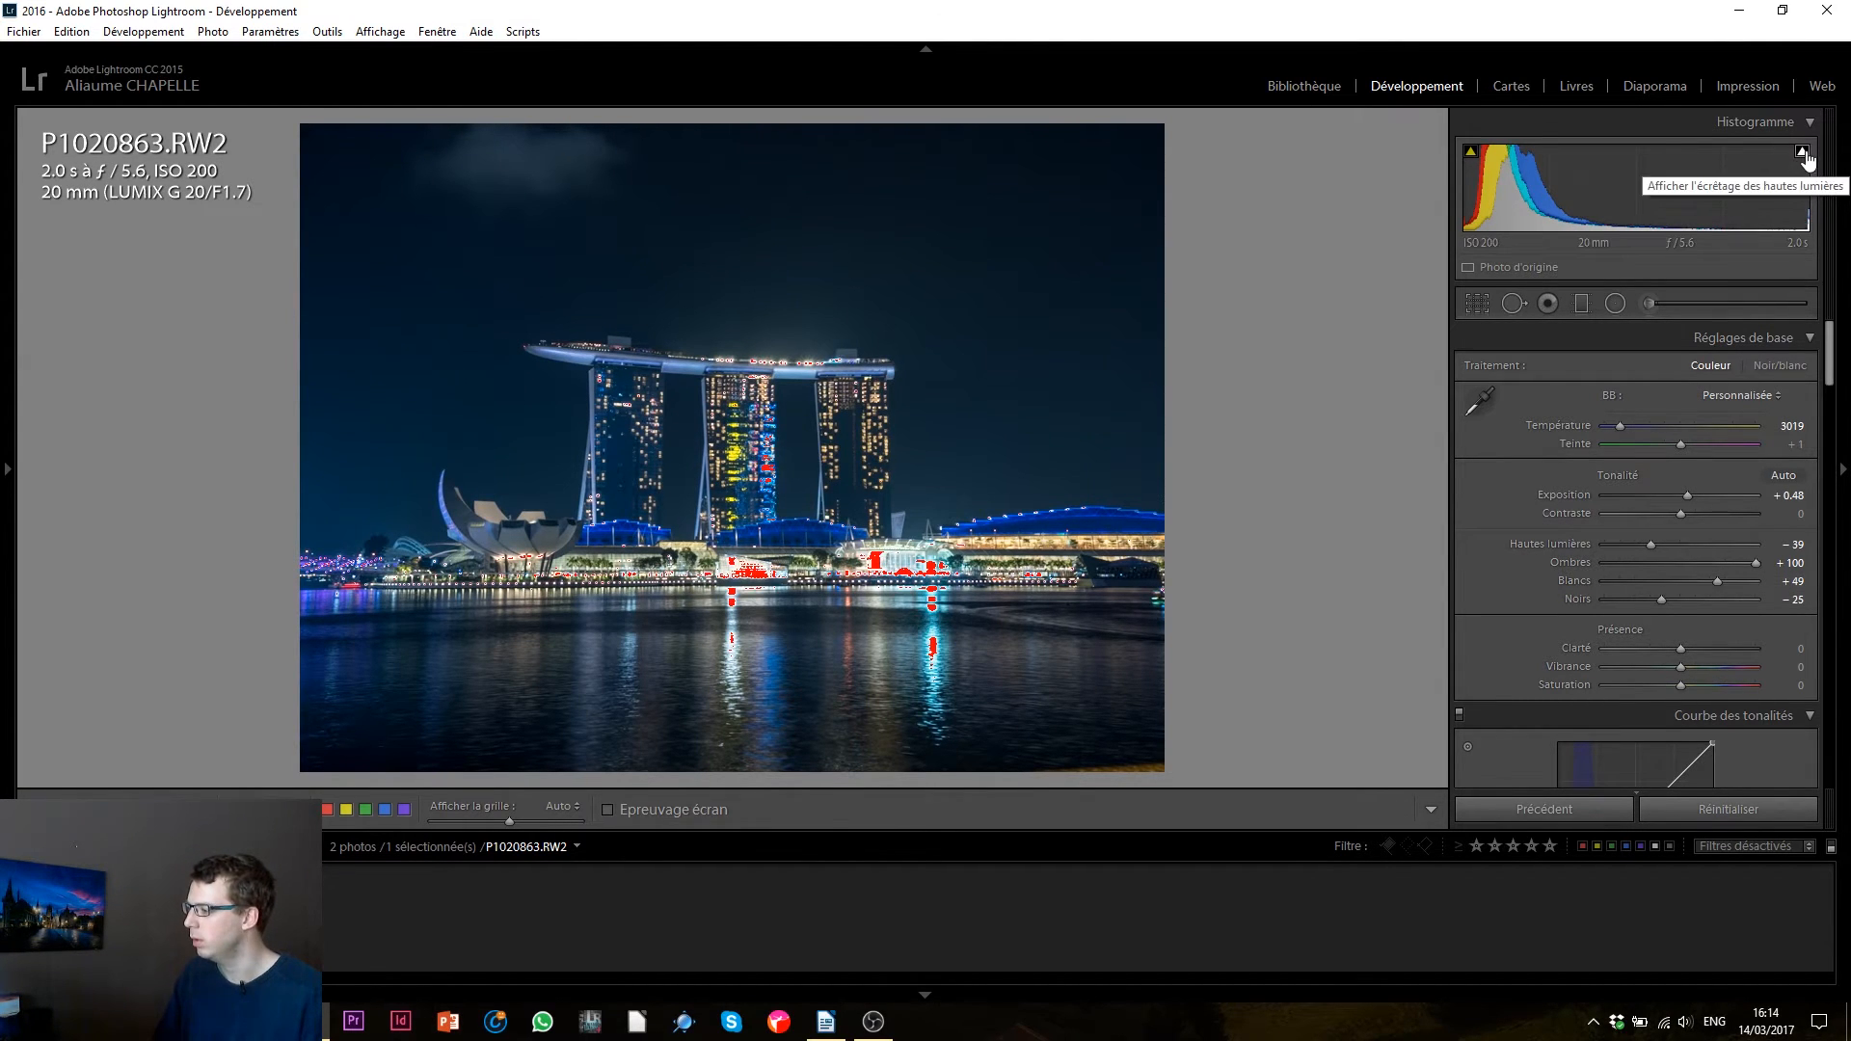
- Reset the adjustment brush, paint over the bright waterfront buildings and their reflections, and set the brushed area's Hautes lumières to -42
{"action": "left_click", "coordinate": [1648, 301]}
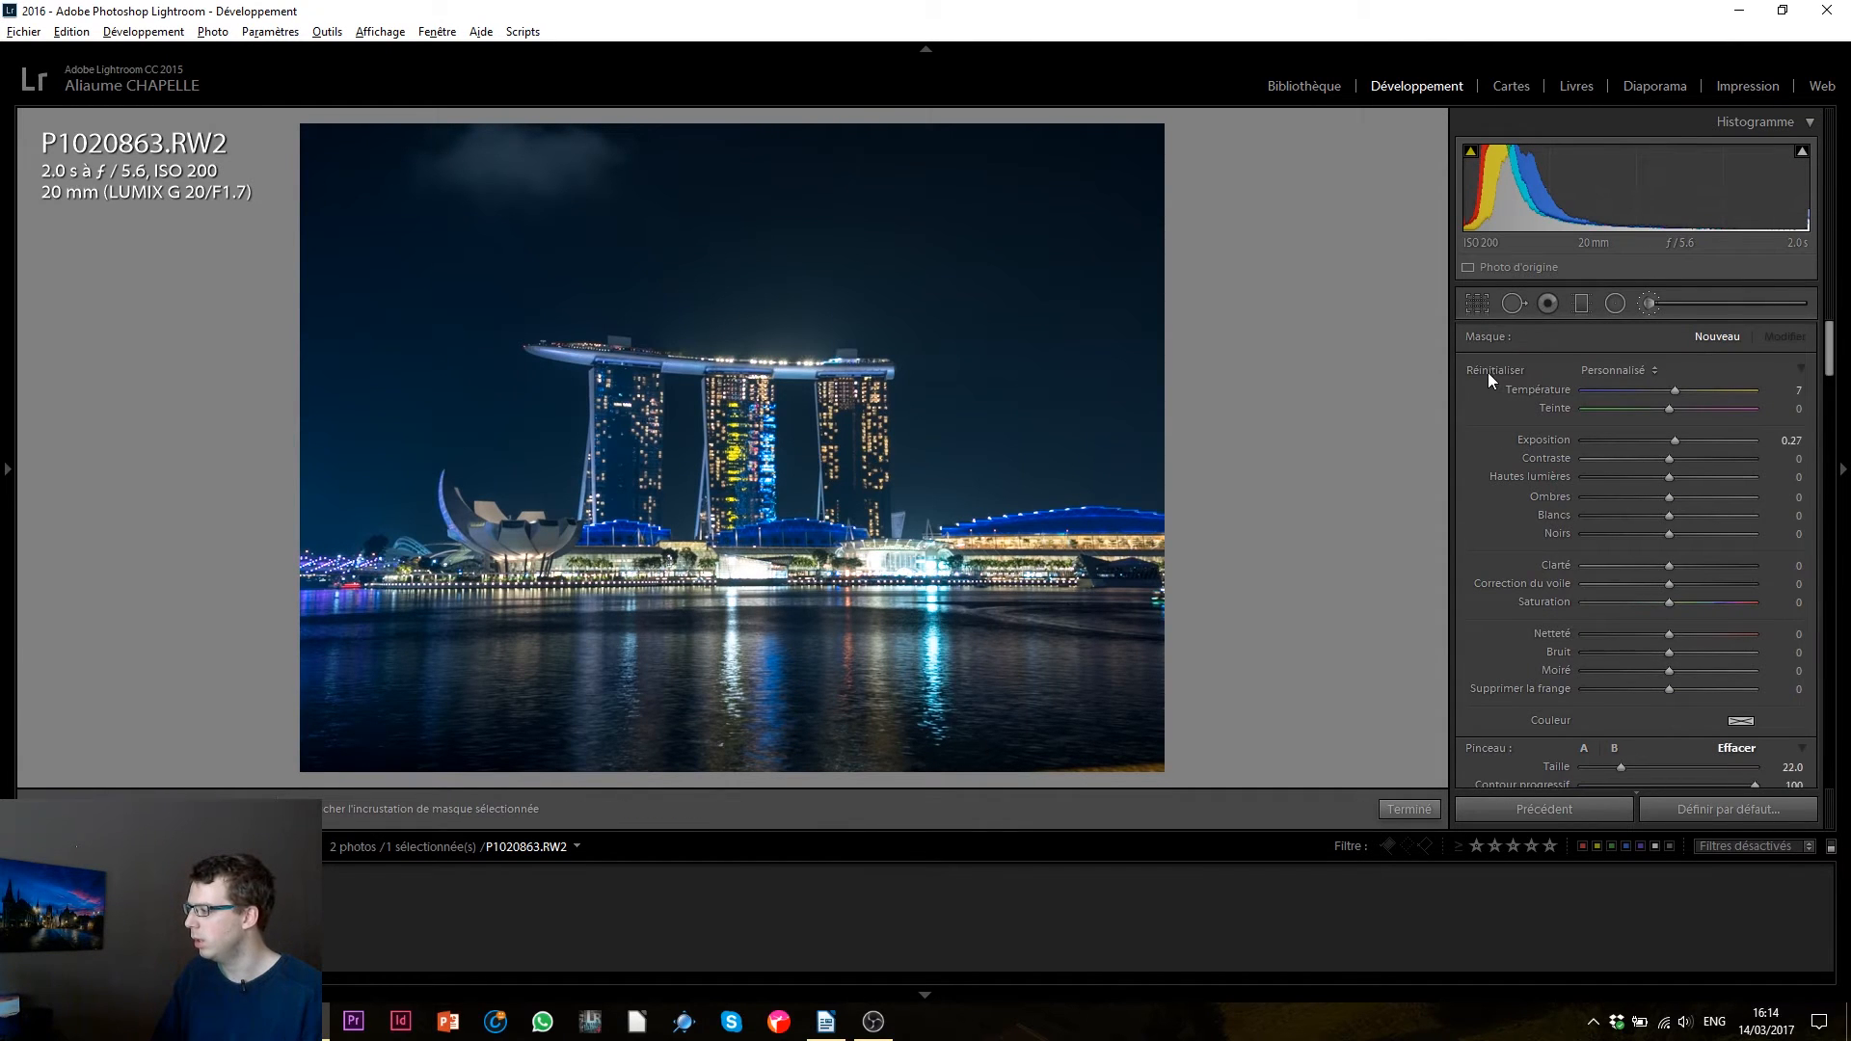
{"action": "double_click", "coordinate": [1483, 370]}
{"action": "left_click", "coordinate": [1615, 476]}
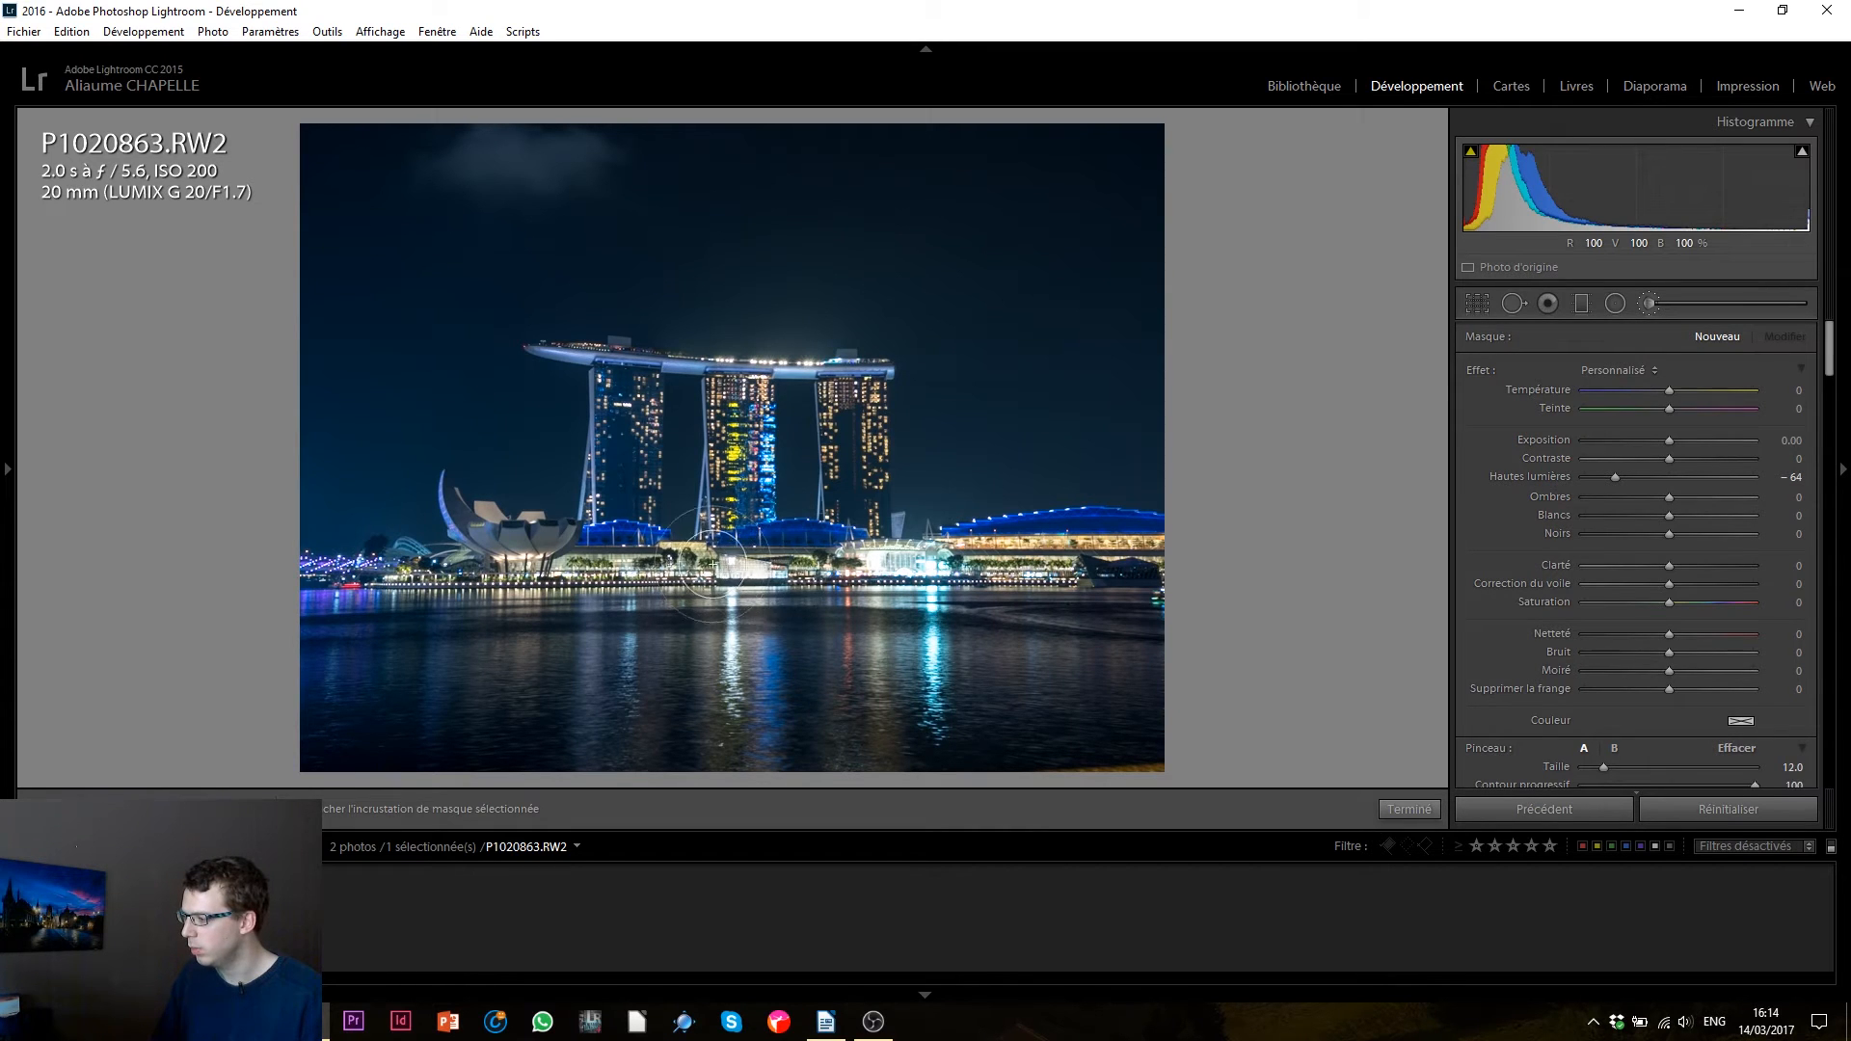
{"action": "mouse_move", "coordinate": [730, 571]}
{"action": "left_mouse_down"}
{"action": "mouse_move", "coordinate": [926, 570]}
{"action": "mouse_move", "coordinate": [897, 579]}
{"action": "mouse_move", "coordinate": [912, 609]}
{"action": "left_mouse_up"}
{"action": "scroll", "coordinate": [687, 590], "scroll_direction": "down", "scroll_amount": 3}
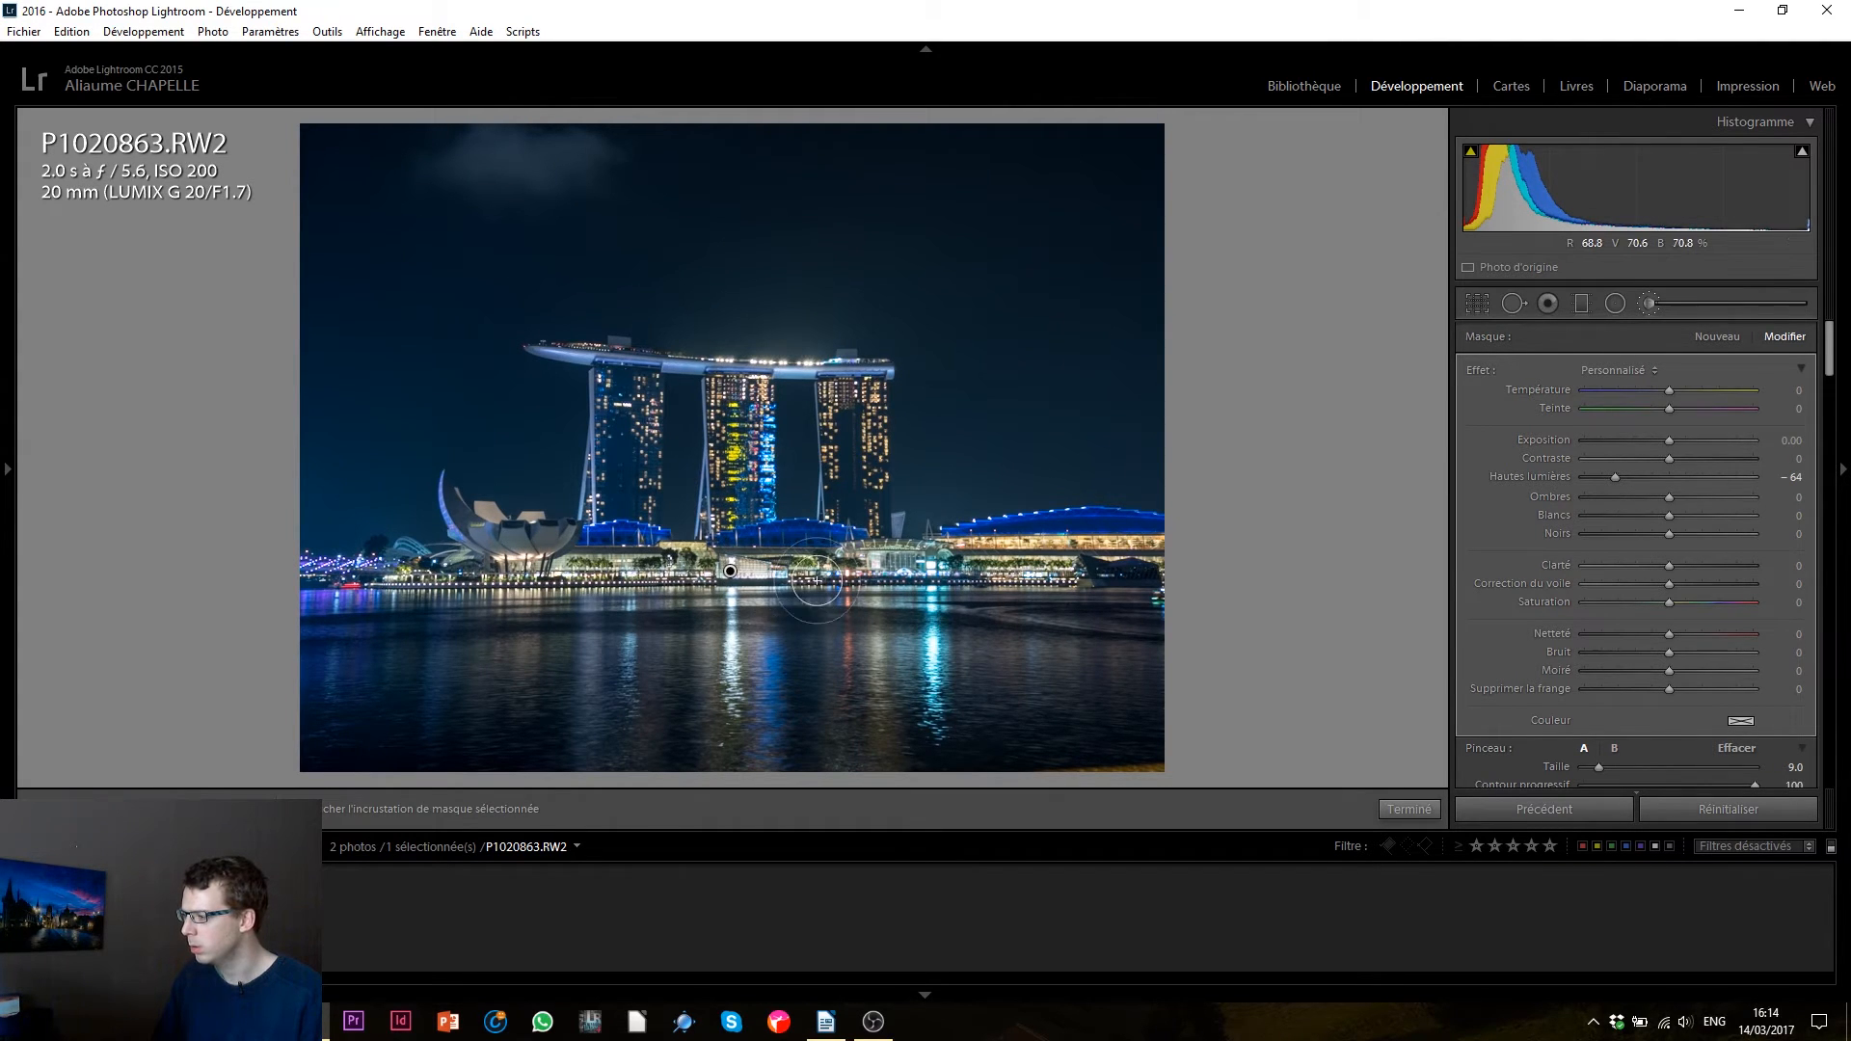
{"action": "left_click", "coordinate": [1633, 476]}
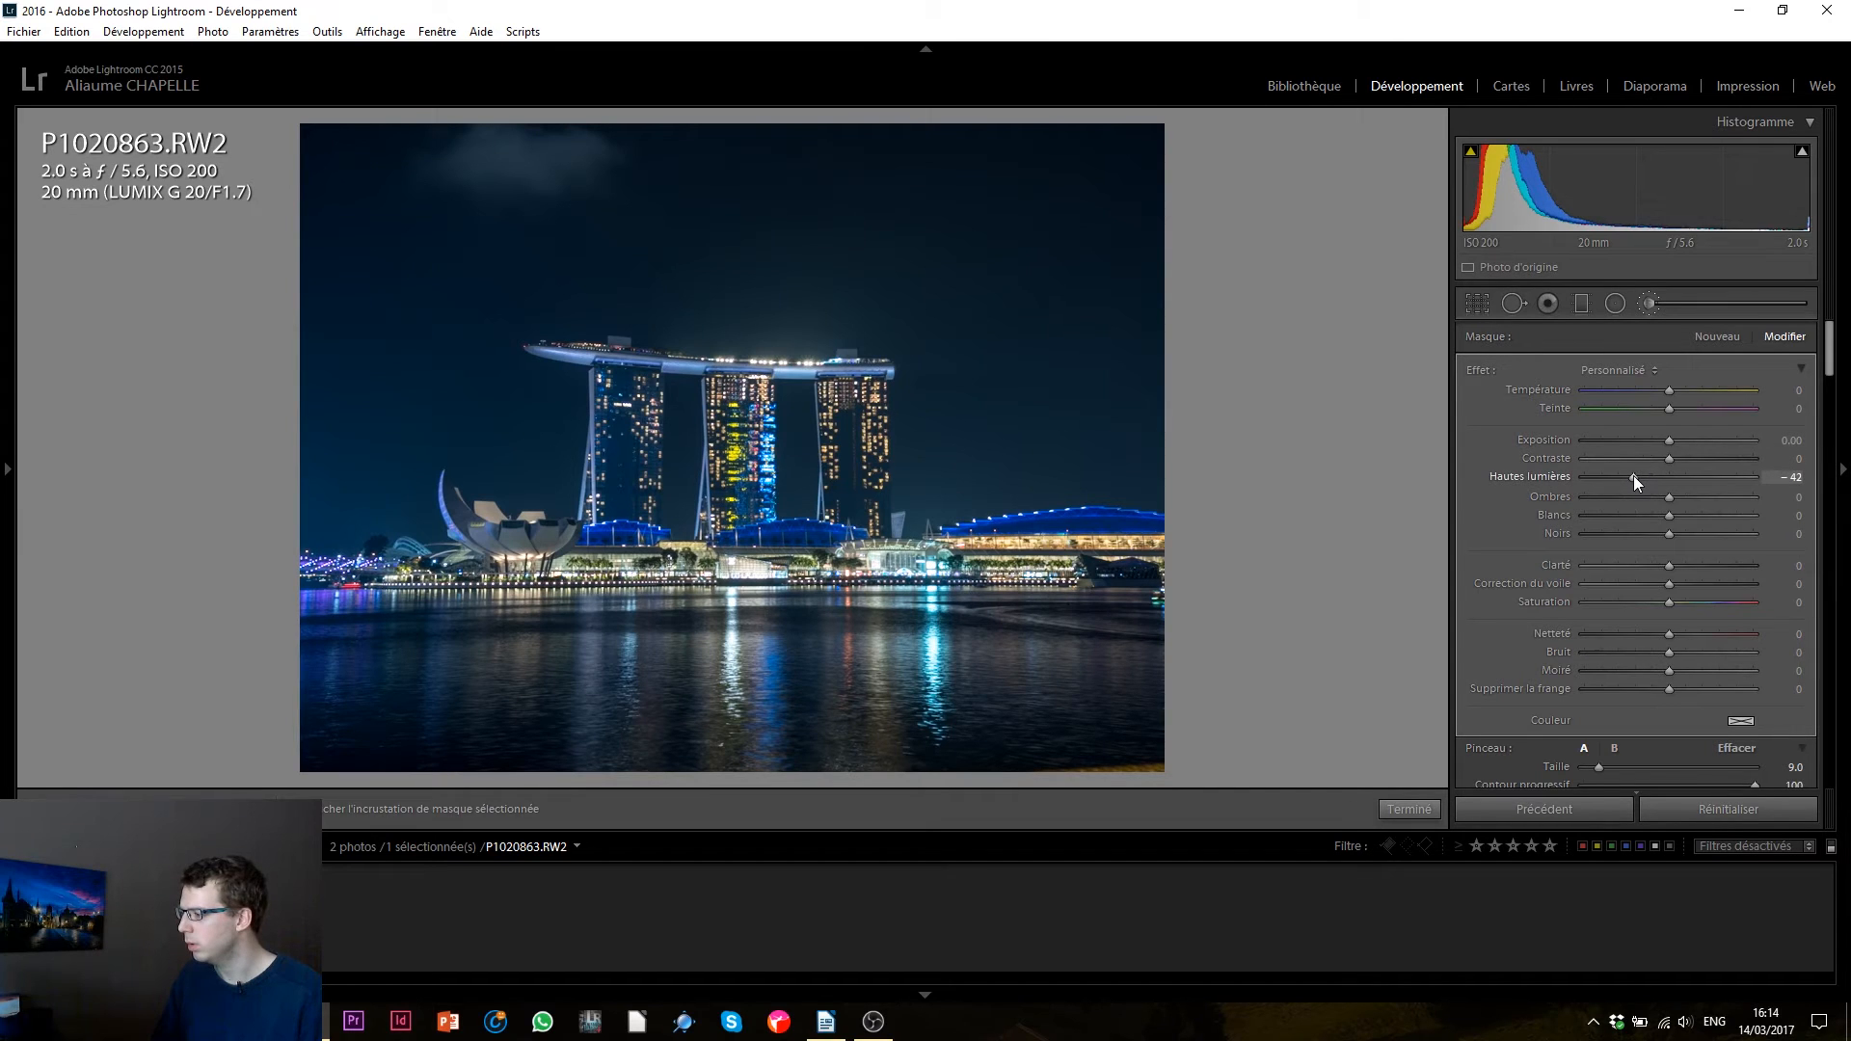
{"action": "left_click", "coordinate": [1408, 809]}
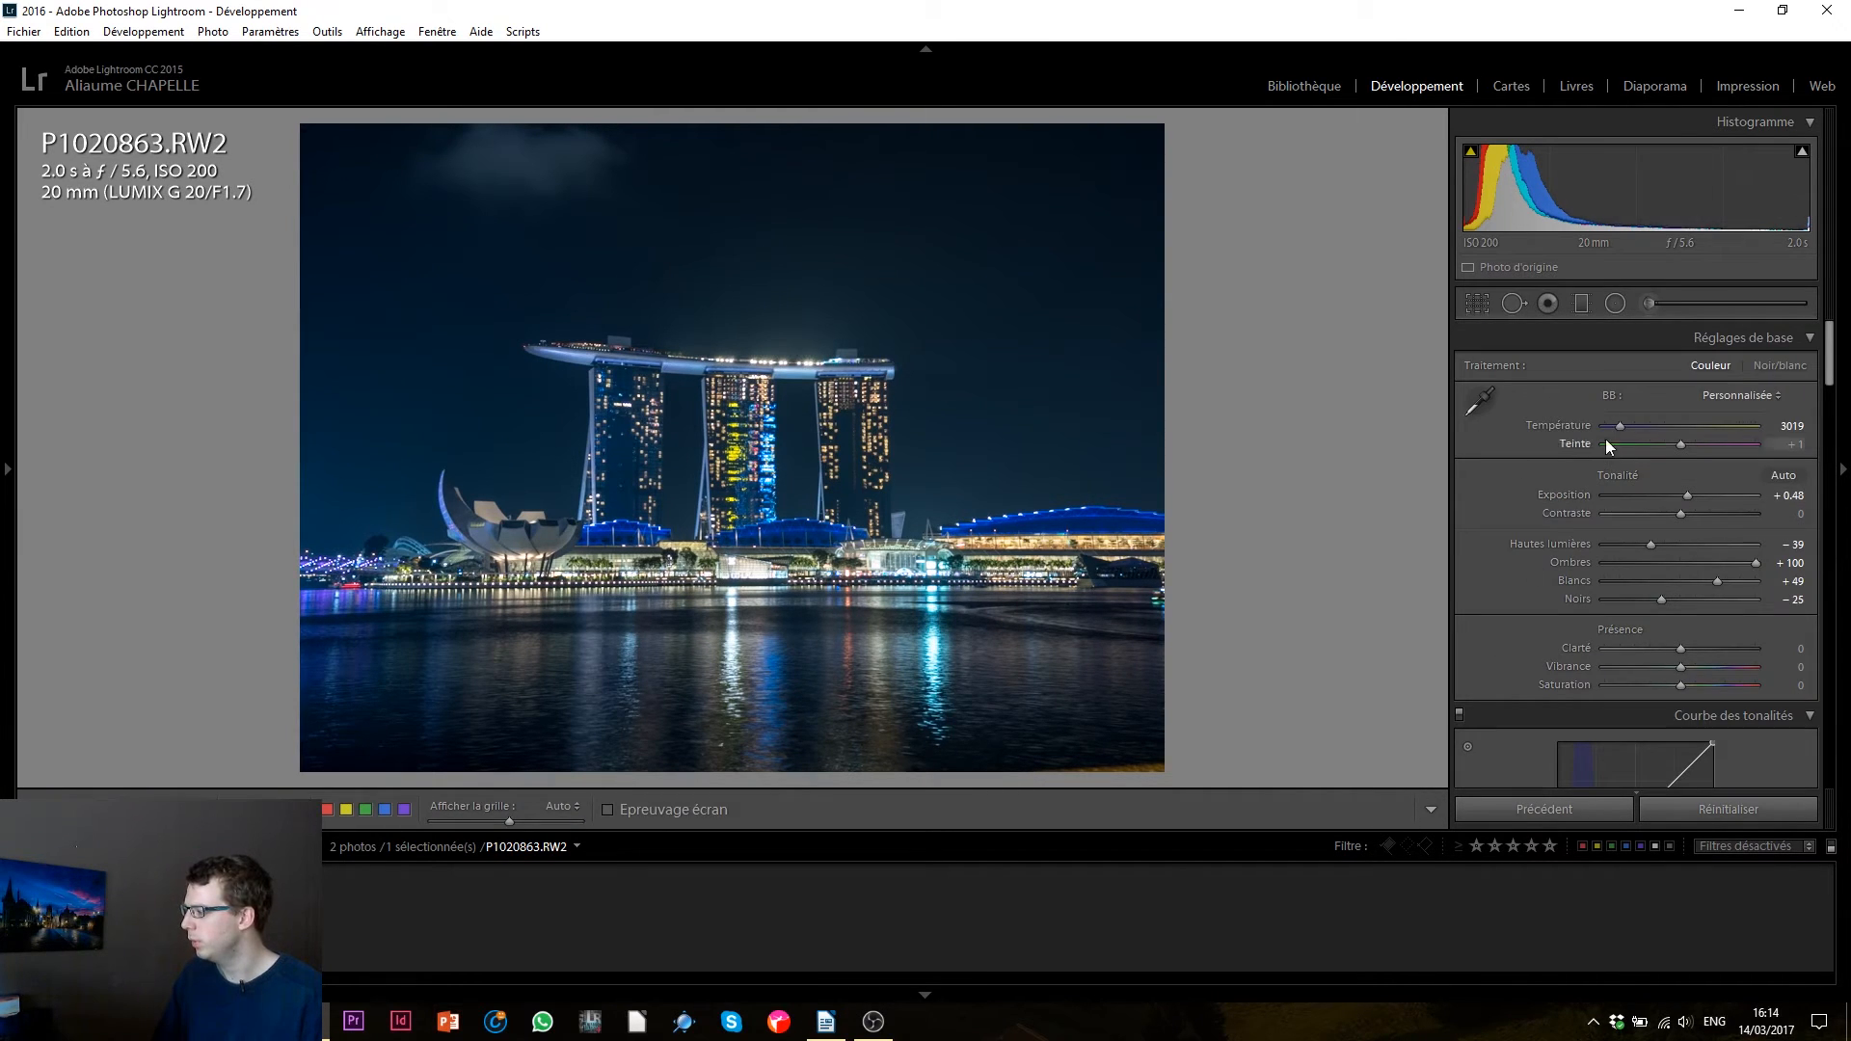
- Cool the photo to a Température of 2828, and set Clarté to +22 and Vibrance to +25
{"action": "left_click_drag", "start_coordinate": [1623, 428], "coordinate": [1620, 427]}
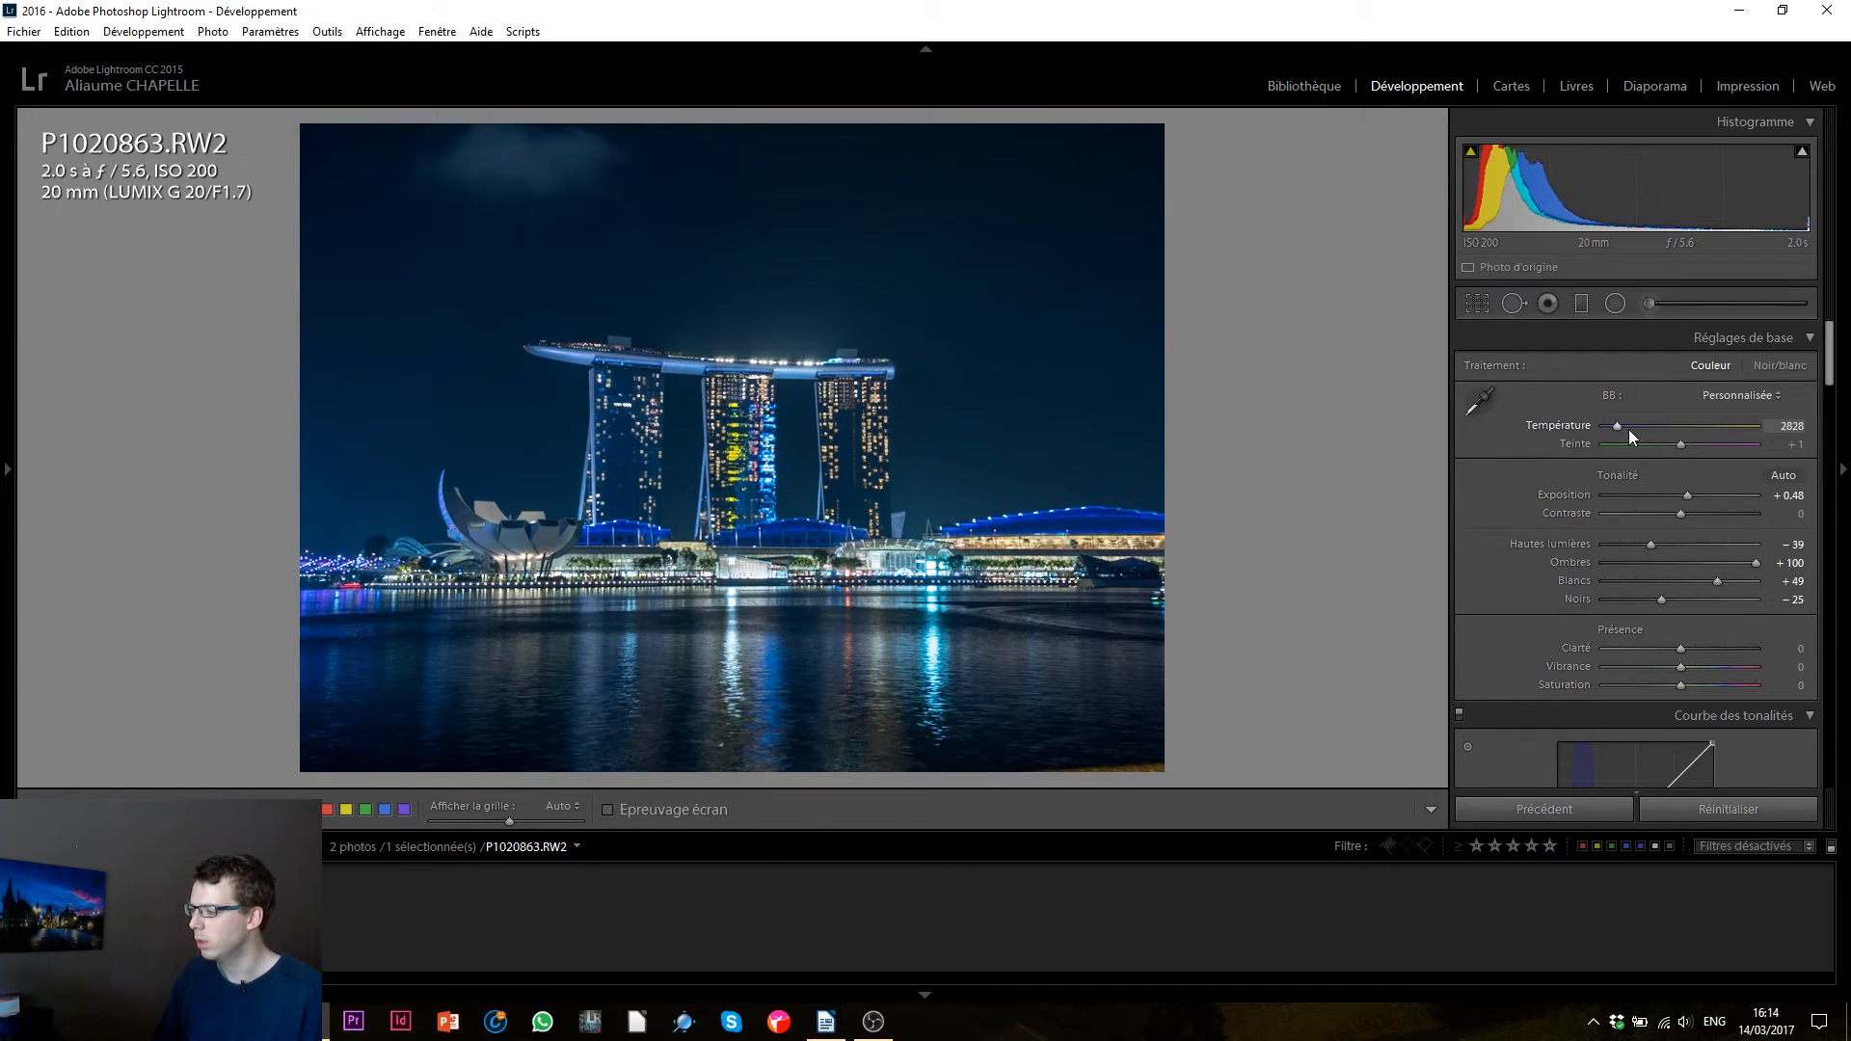
{"action": "left_click_drag", "start_coordinate": [1835, 378], "coordinate": [1835, 404]}
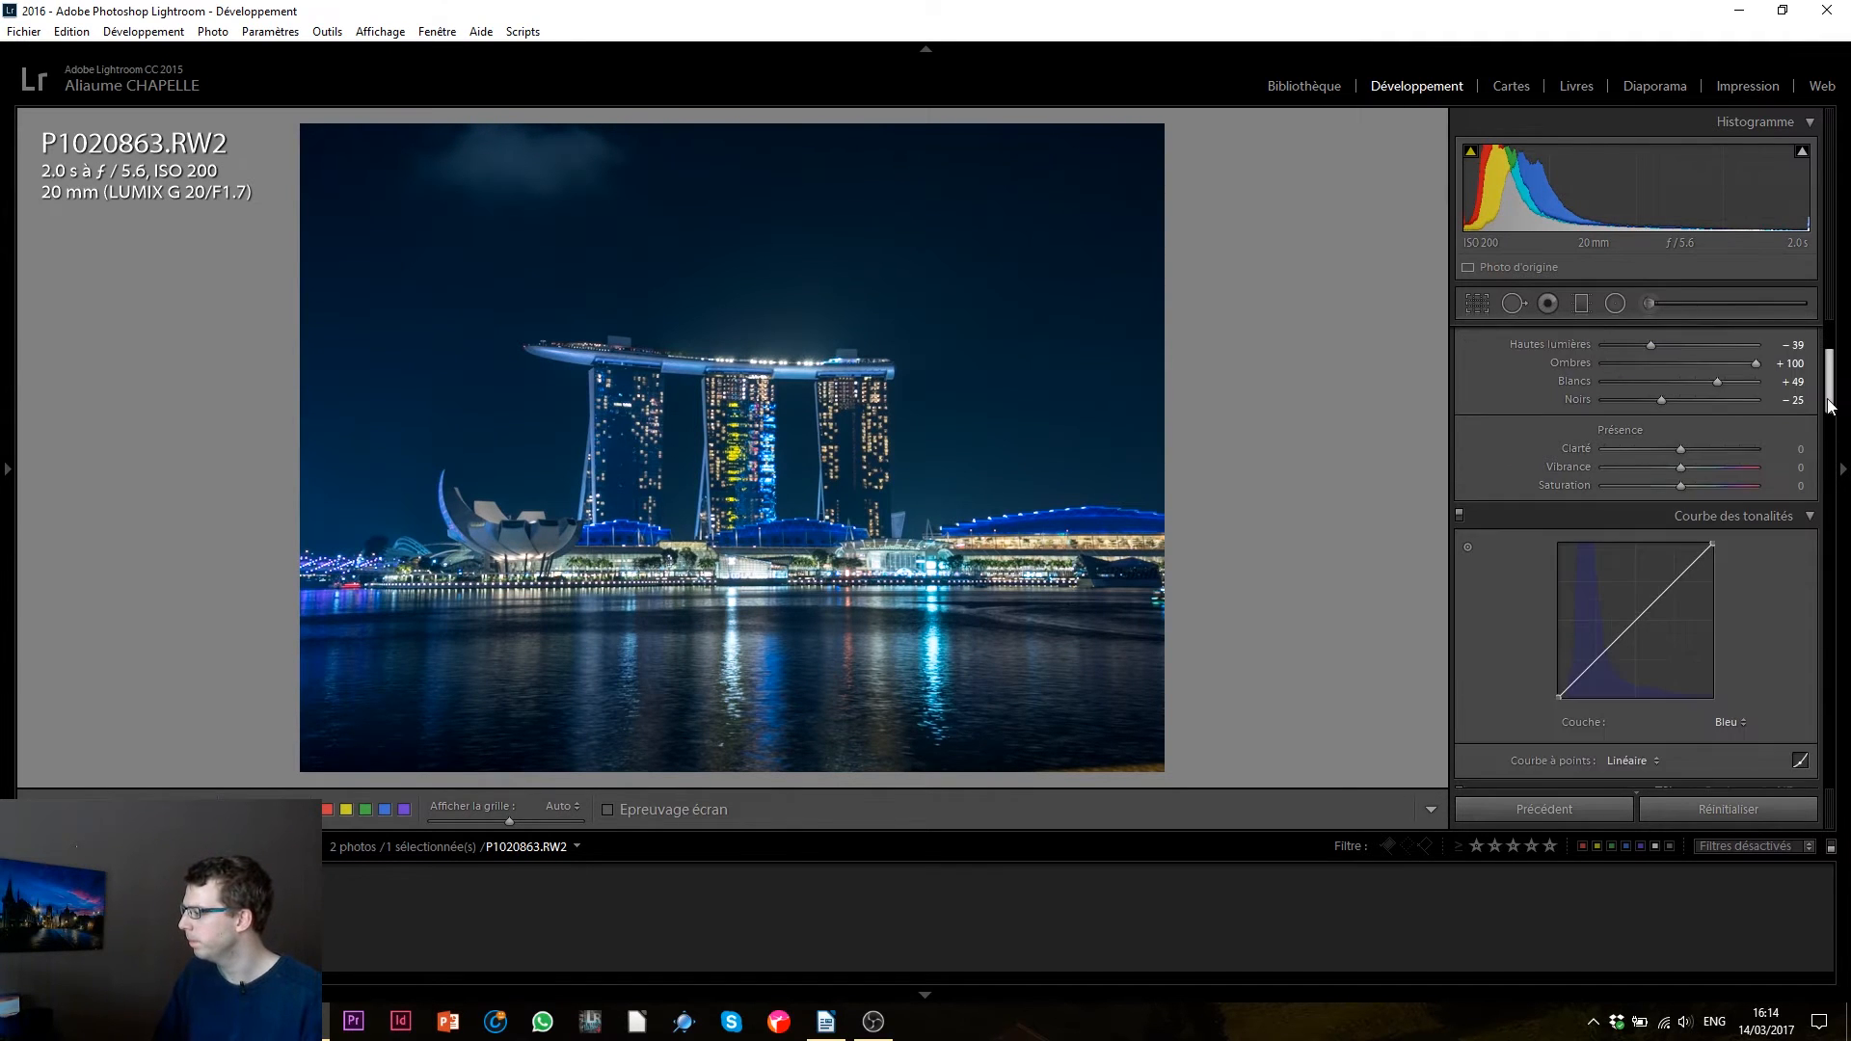
{"action": "left_click_drag", "start_coordinate": [1680, 448], "coordinate": [1701, 445]}
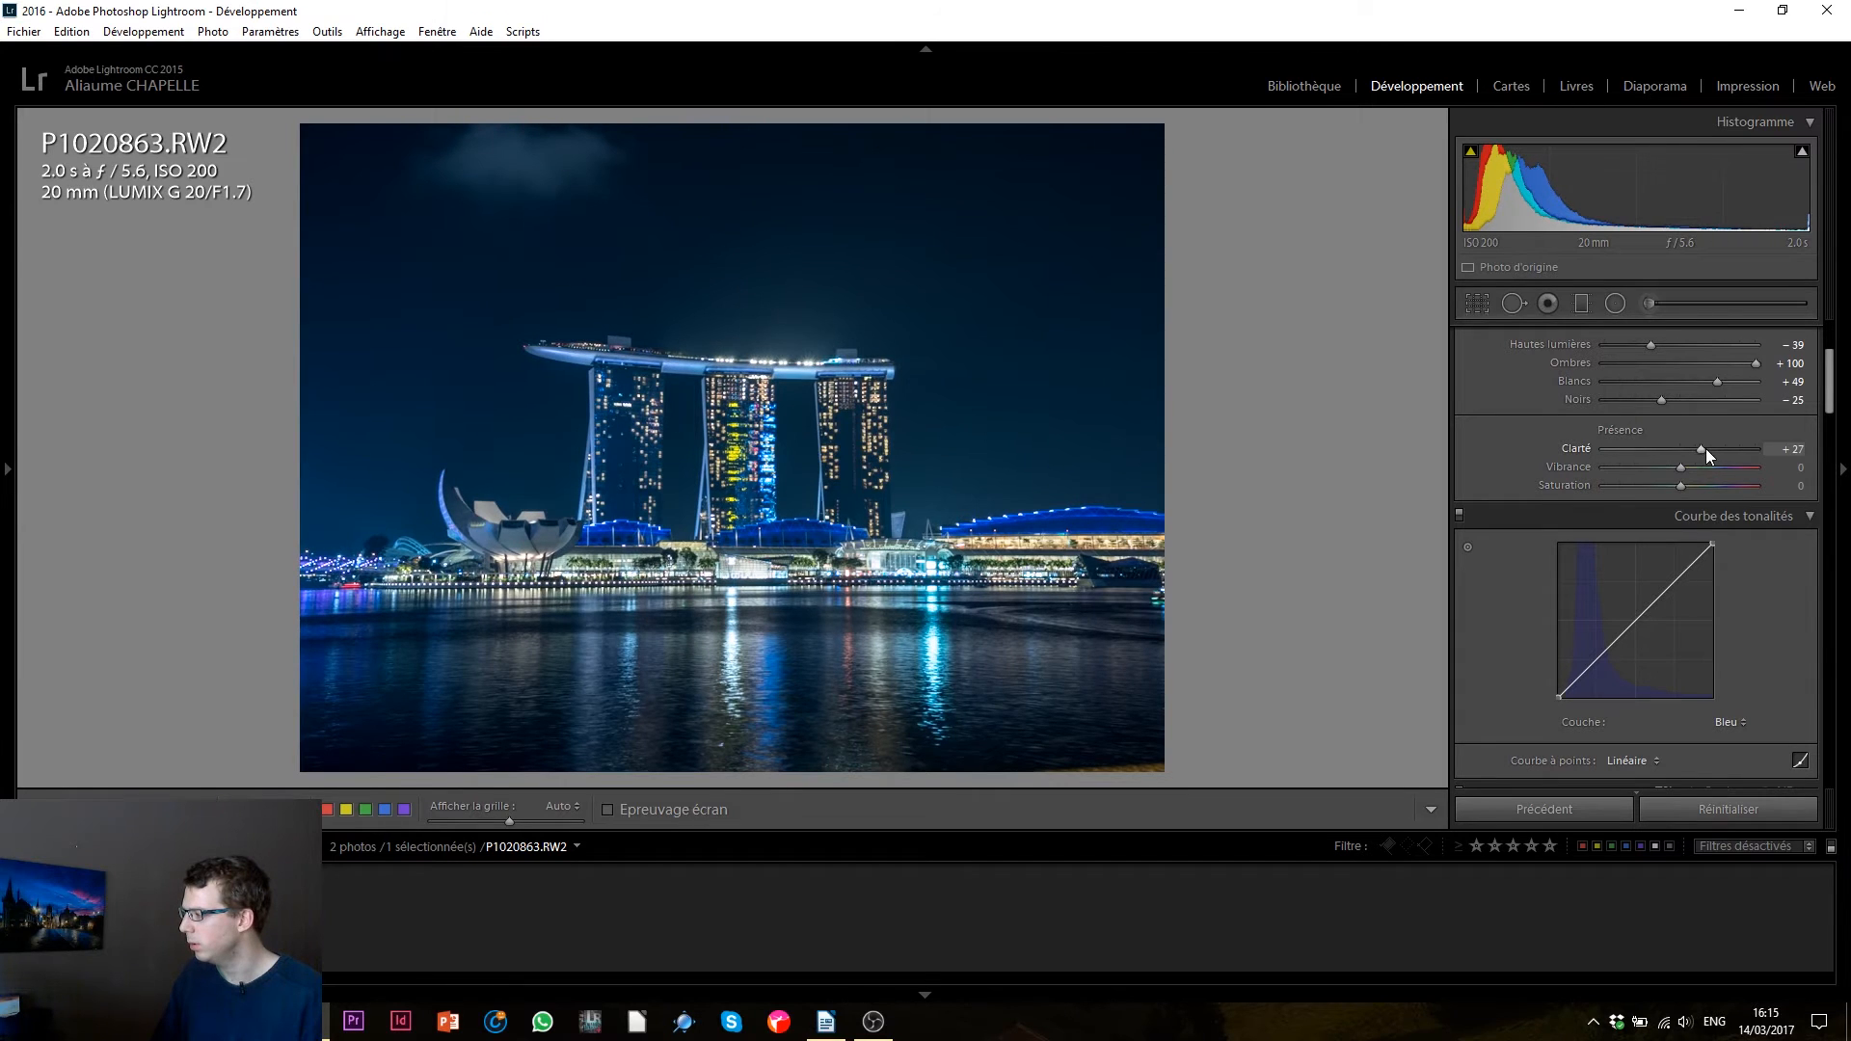
{"action": "left_click_drag", "start_coordinate": [1699, 449], "coordinate": [1703, 465]}
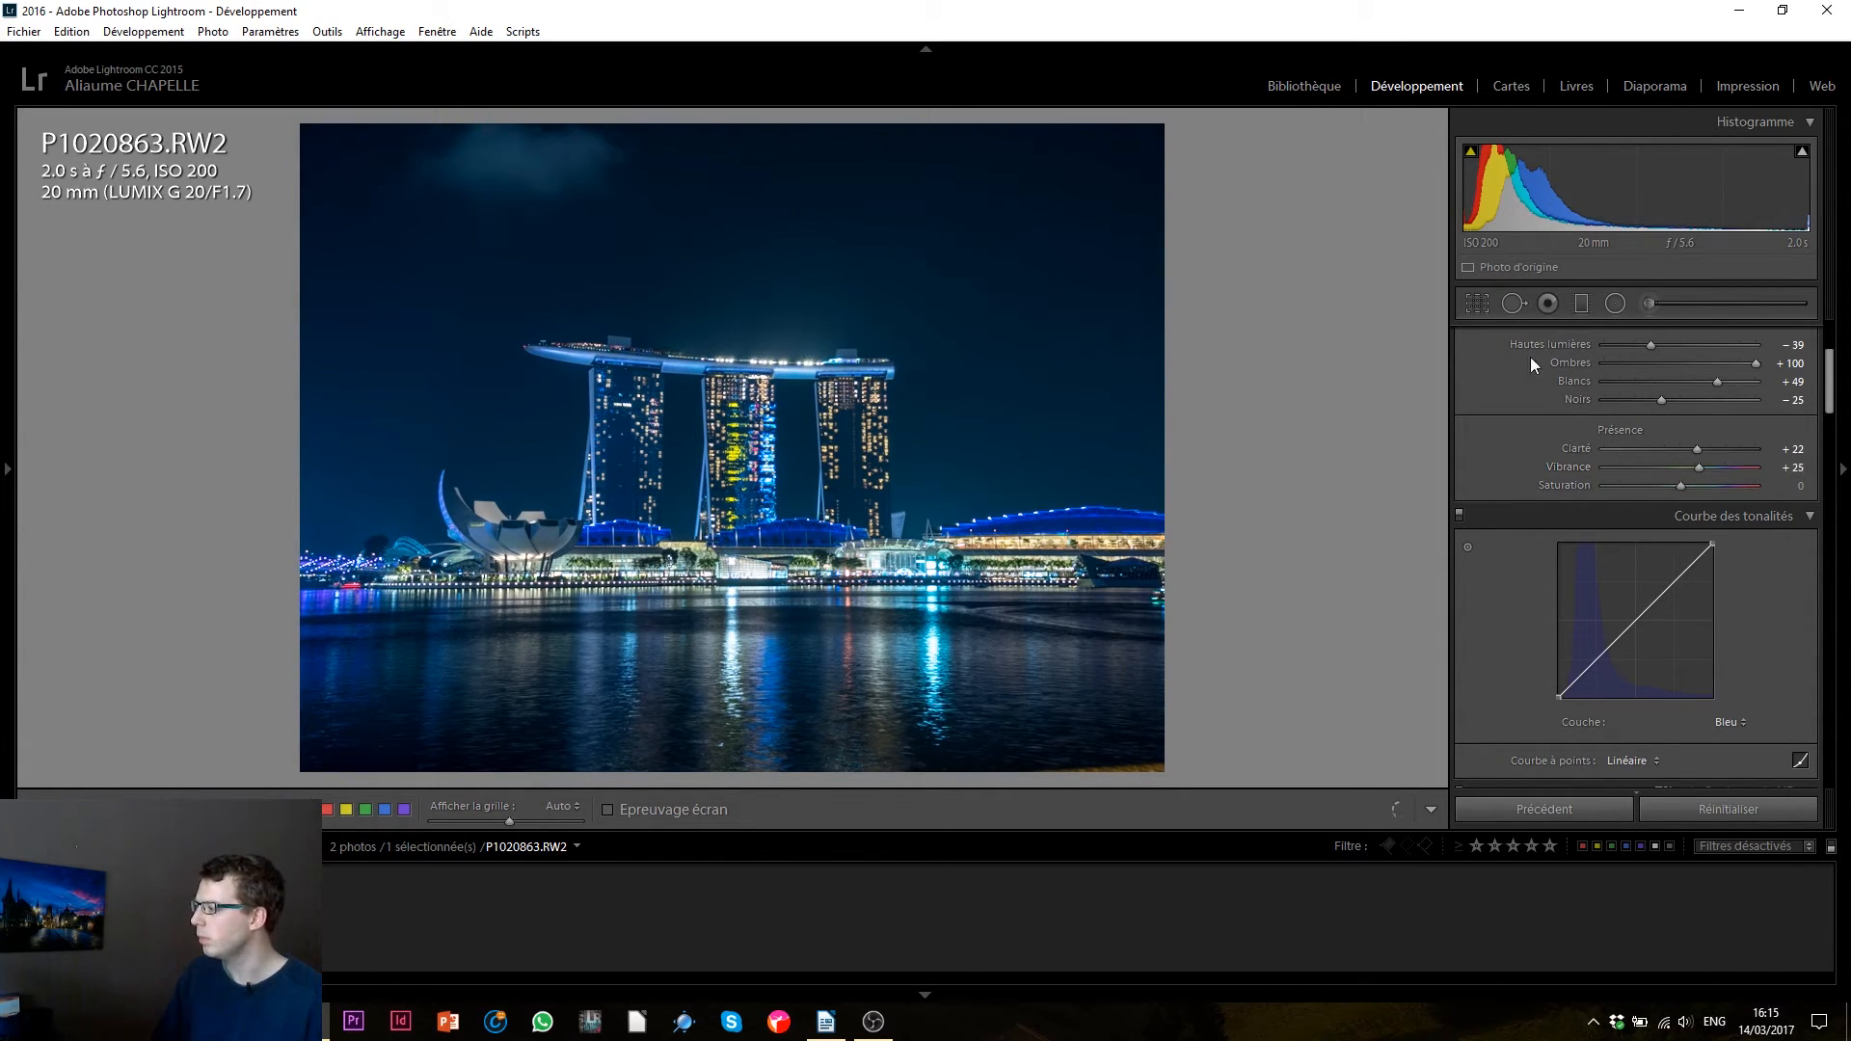
- Start cropping the night photo with the 2 x 3 / 4 x 6 aspect ratio
{"action": "left_click", "coordinate": [1479, 306]}
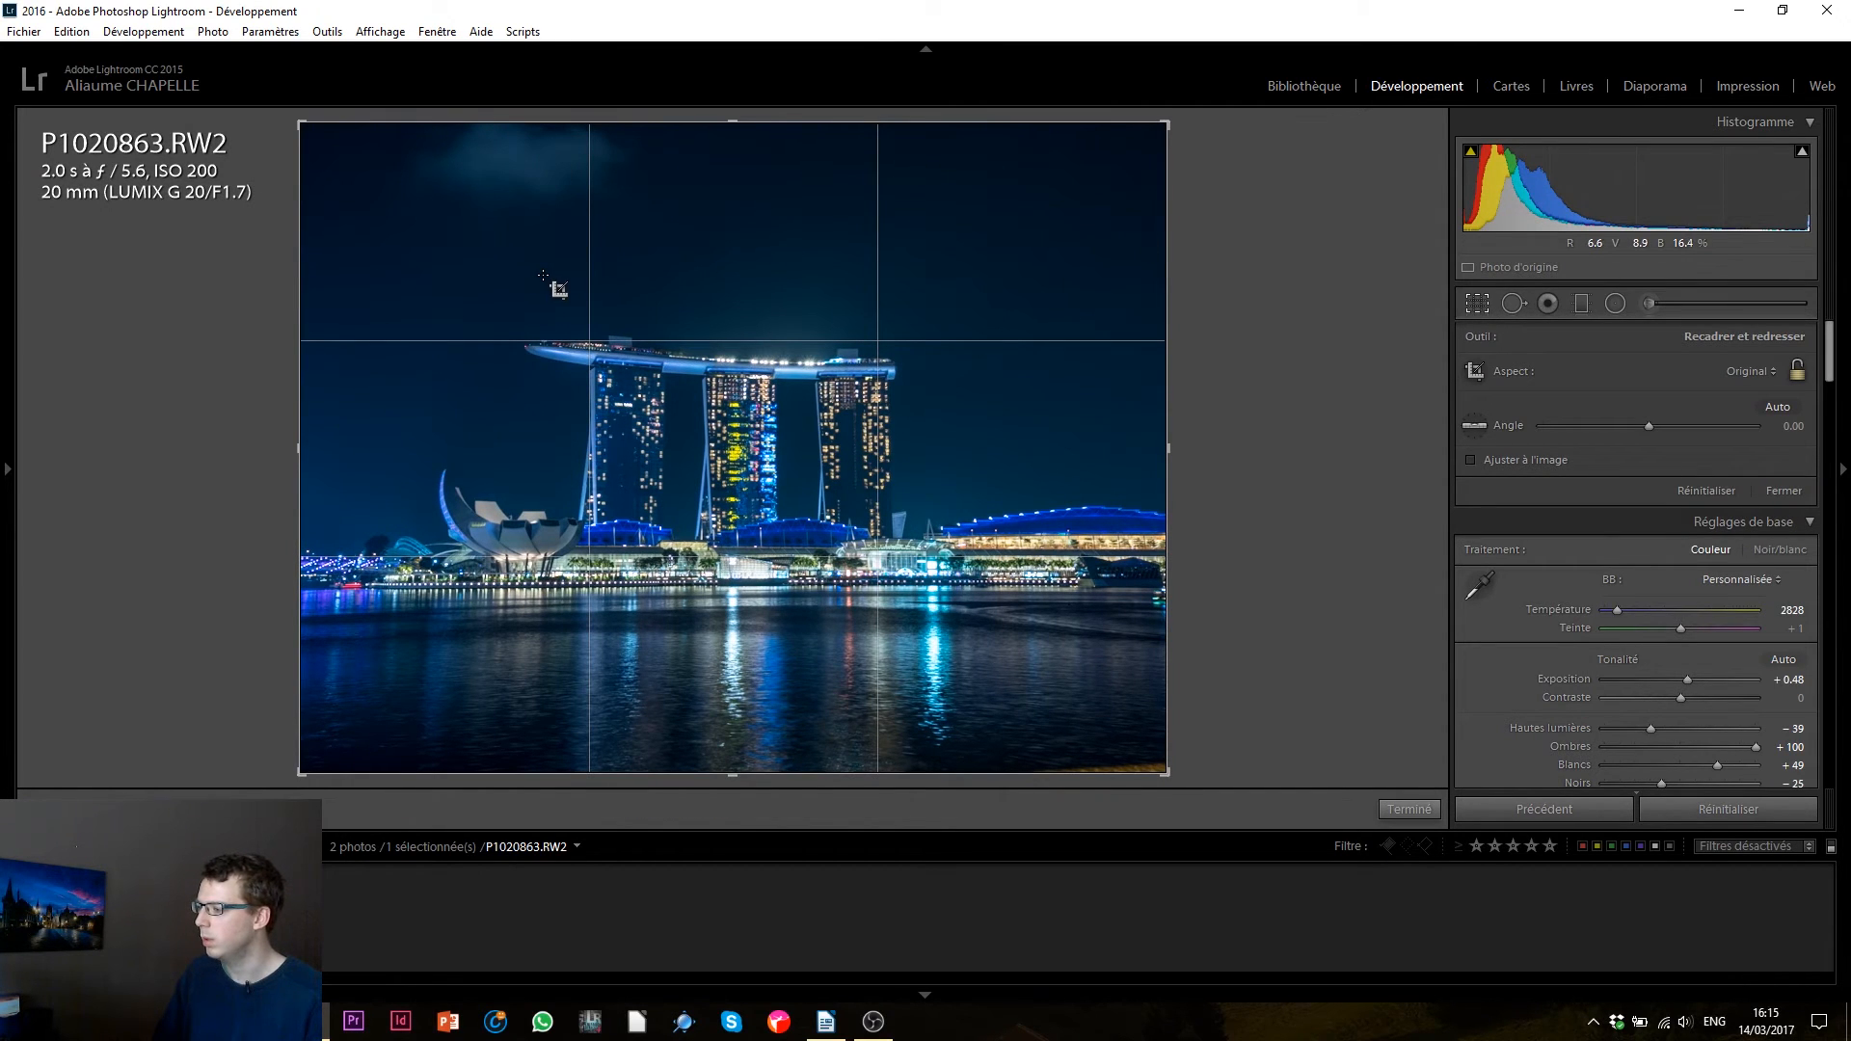
{"action": "right_click", "coordinate": [345, 608]}
{"action": "left_click", "coordinate": [253, 525]}
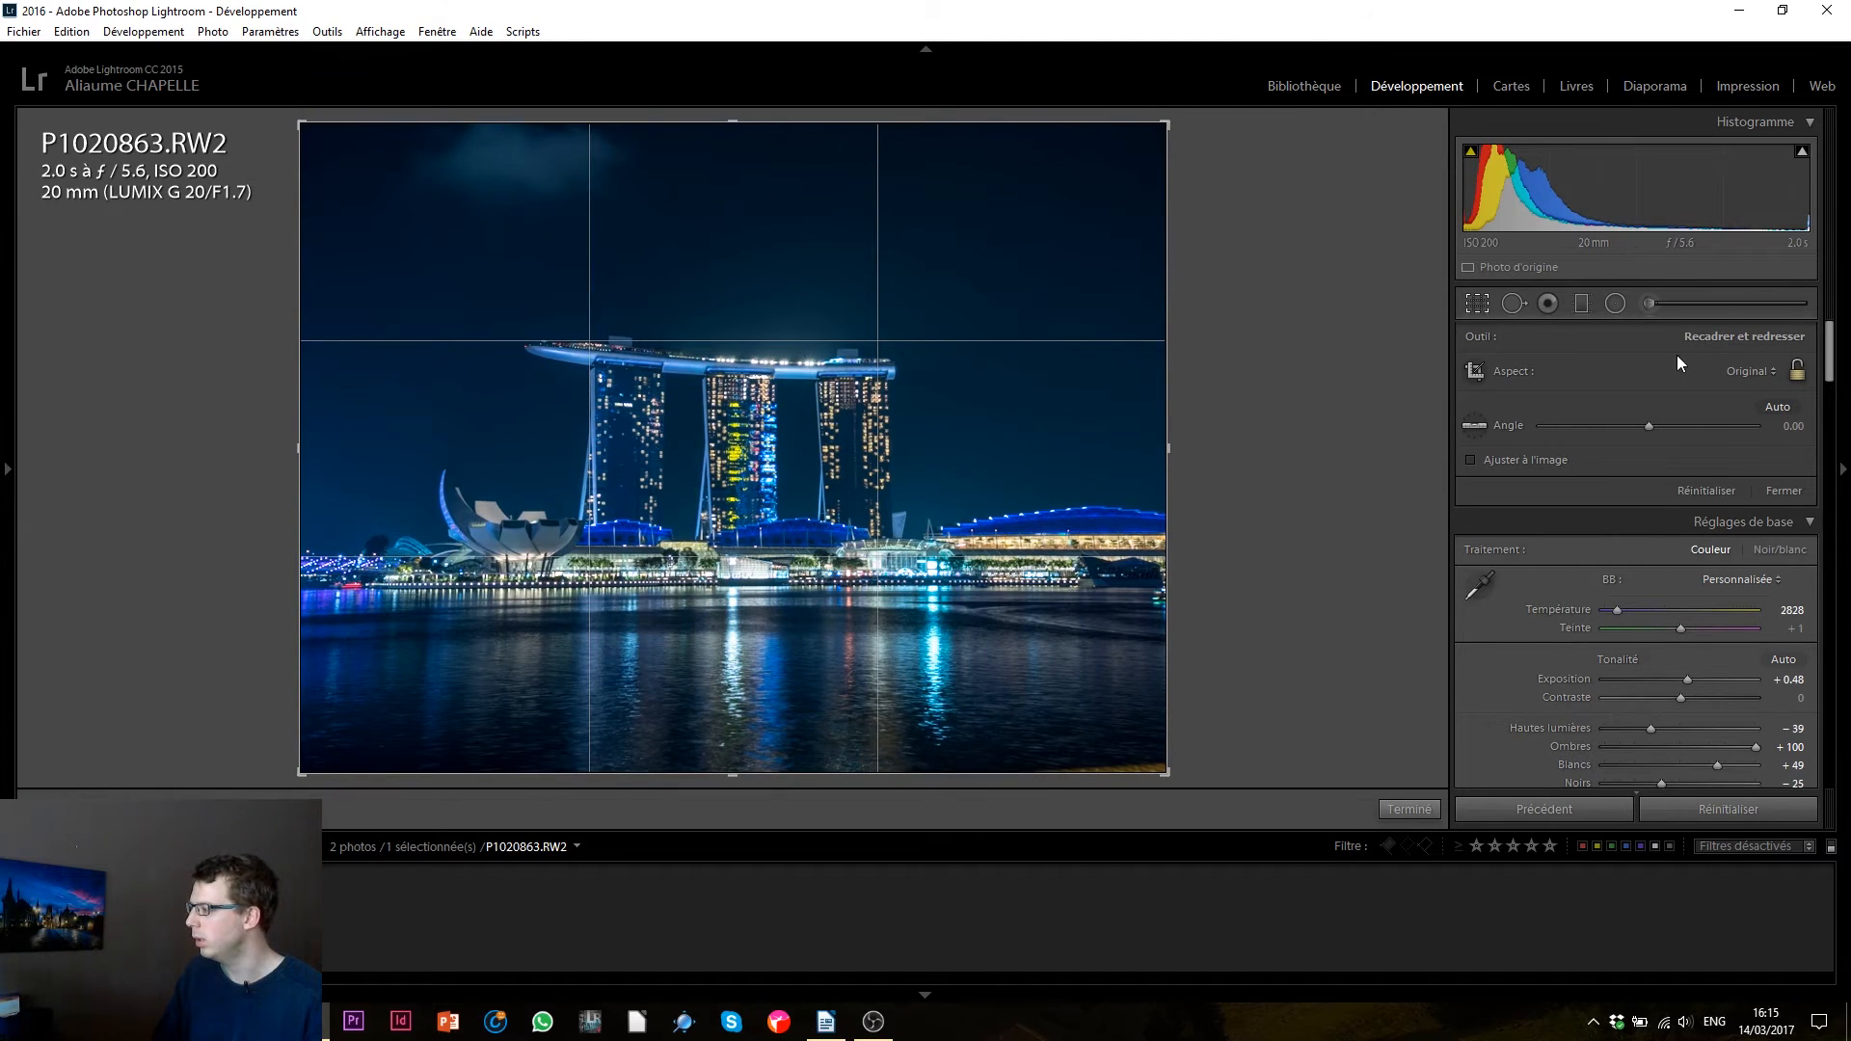
{"action": "left_click", "coordinate": [1743, 372]}
{"action": "left_click", "coordinate": [1579, 548]}
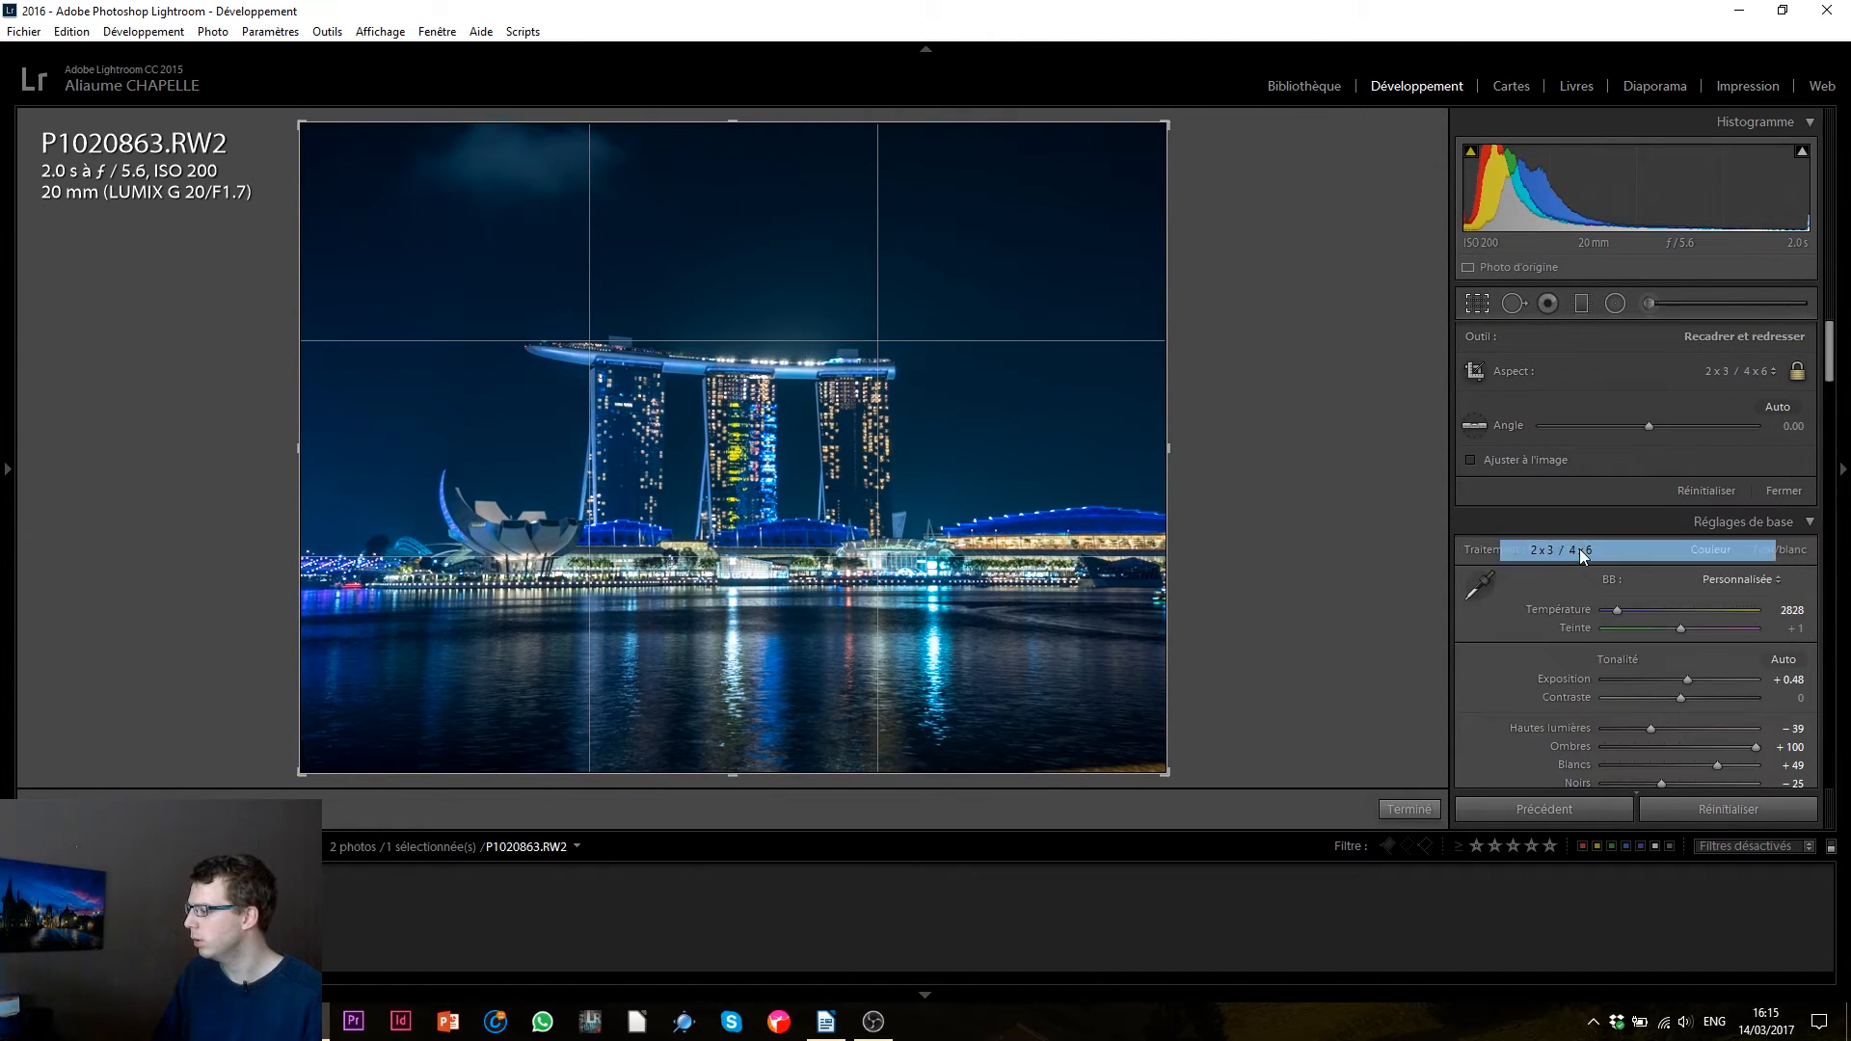
- Tighten the crop around the three towers and the lotus-shaped building, reposition the photo inside it, and apply the crop
{"action": "left_click_drag", "start_coordinate": [1168, 160], "coordinate": [1130, 186]}
{"action": "left_click_drag", "start_coordinate": [340, 184], "coordinate": [377, 193]}
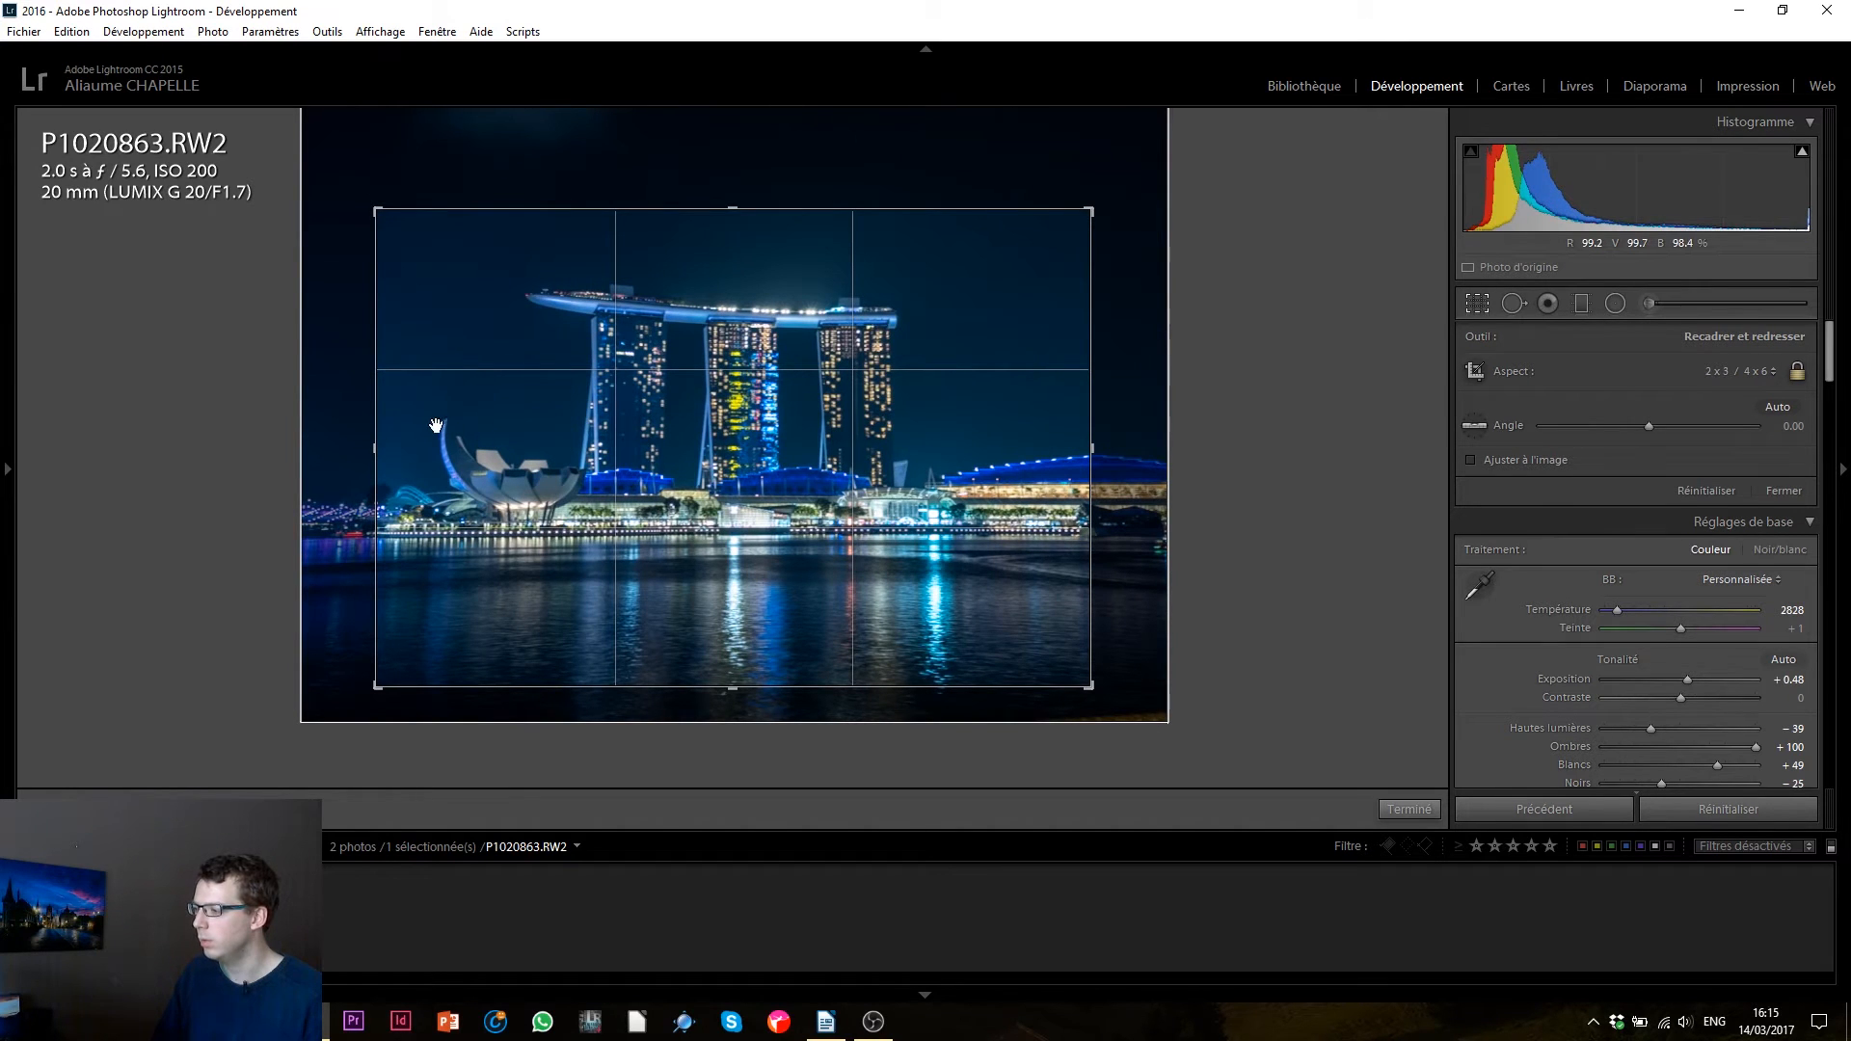
{"action": "left_click_drag", "start_coordinate": [795, 461], "coordinate": [800, 468]}
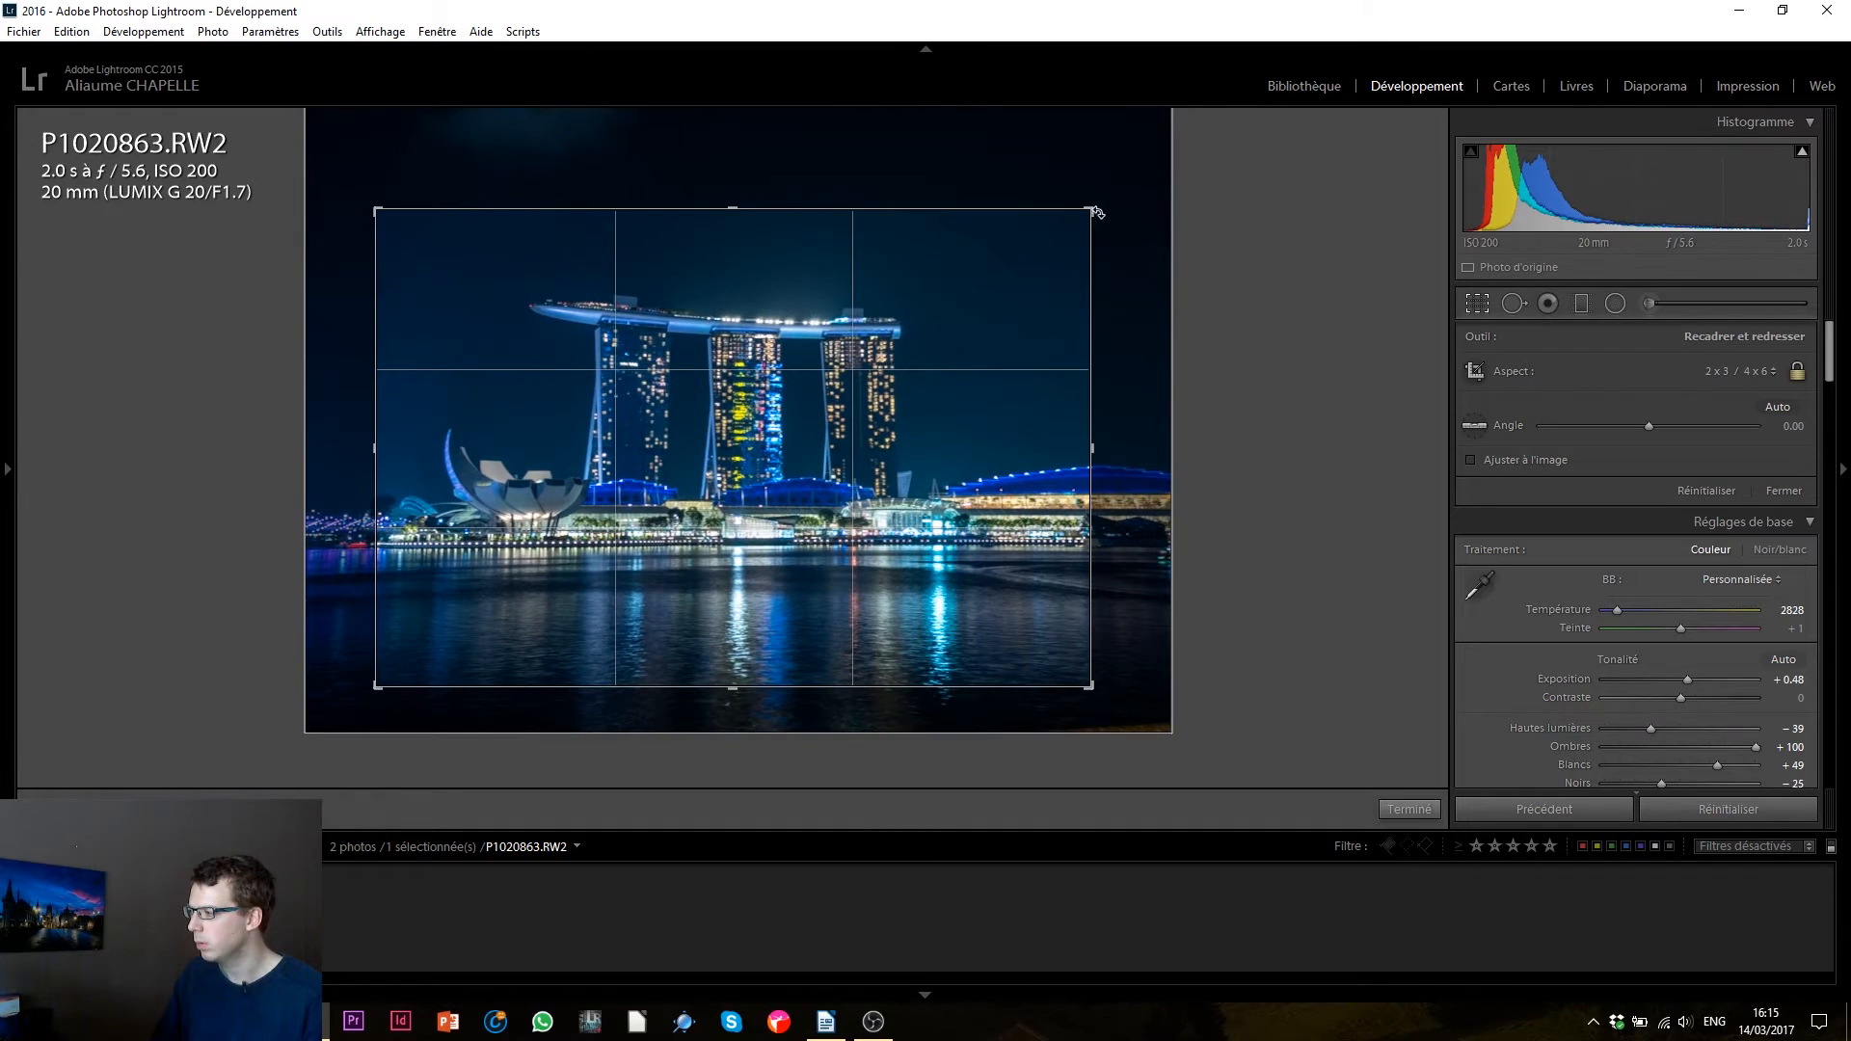
{"action": "left_click_drag", "start_coordinate": [1095, 211], "coordinate": [1087, 210]}
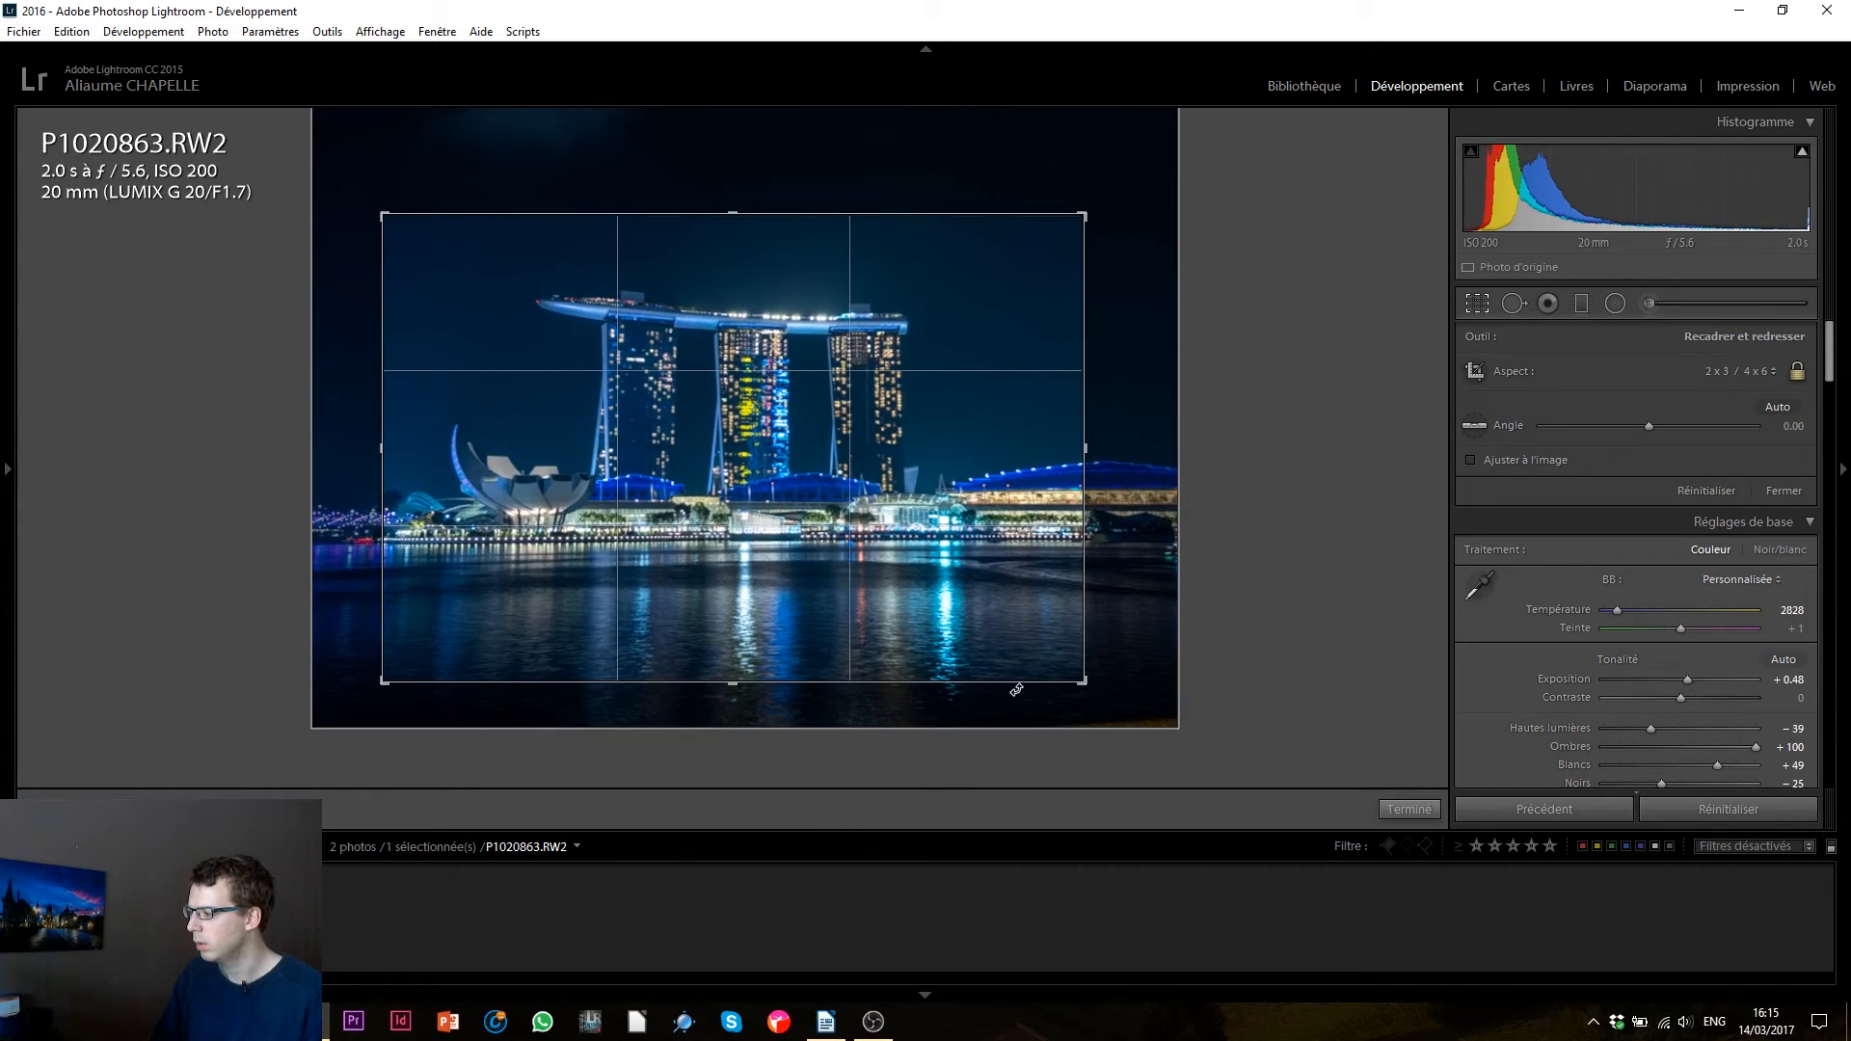
{"action": "left_click", "coordinate": [1426, 807]}
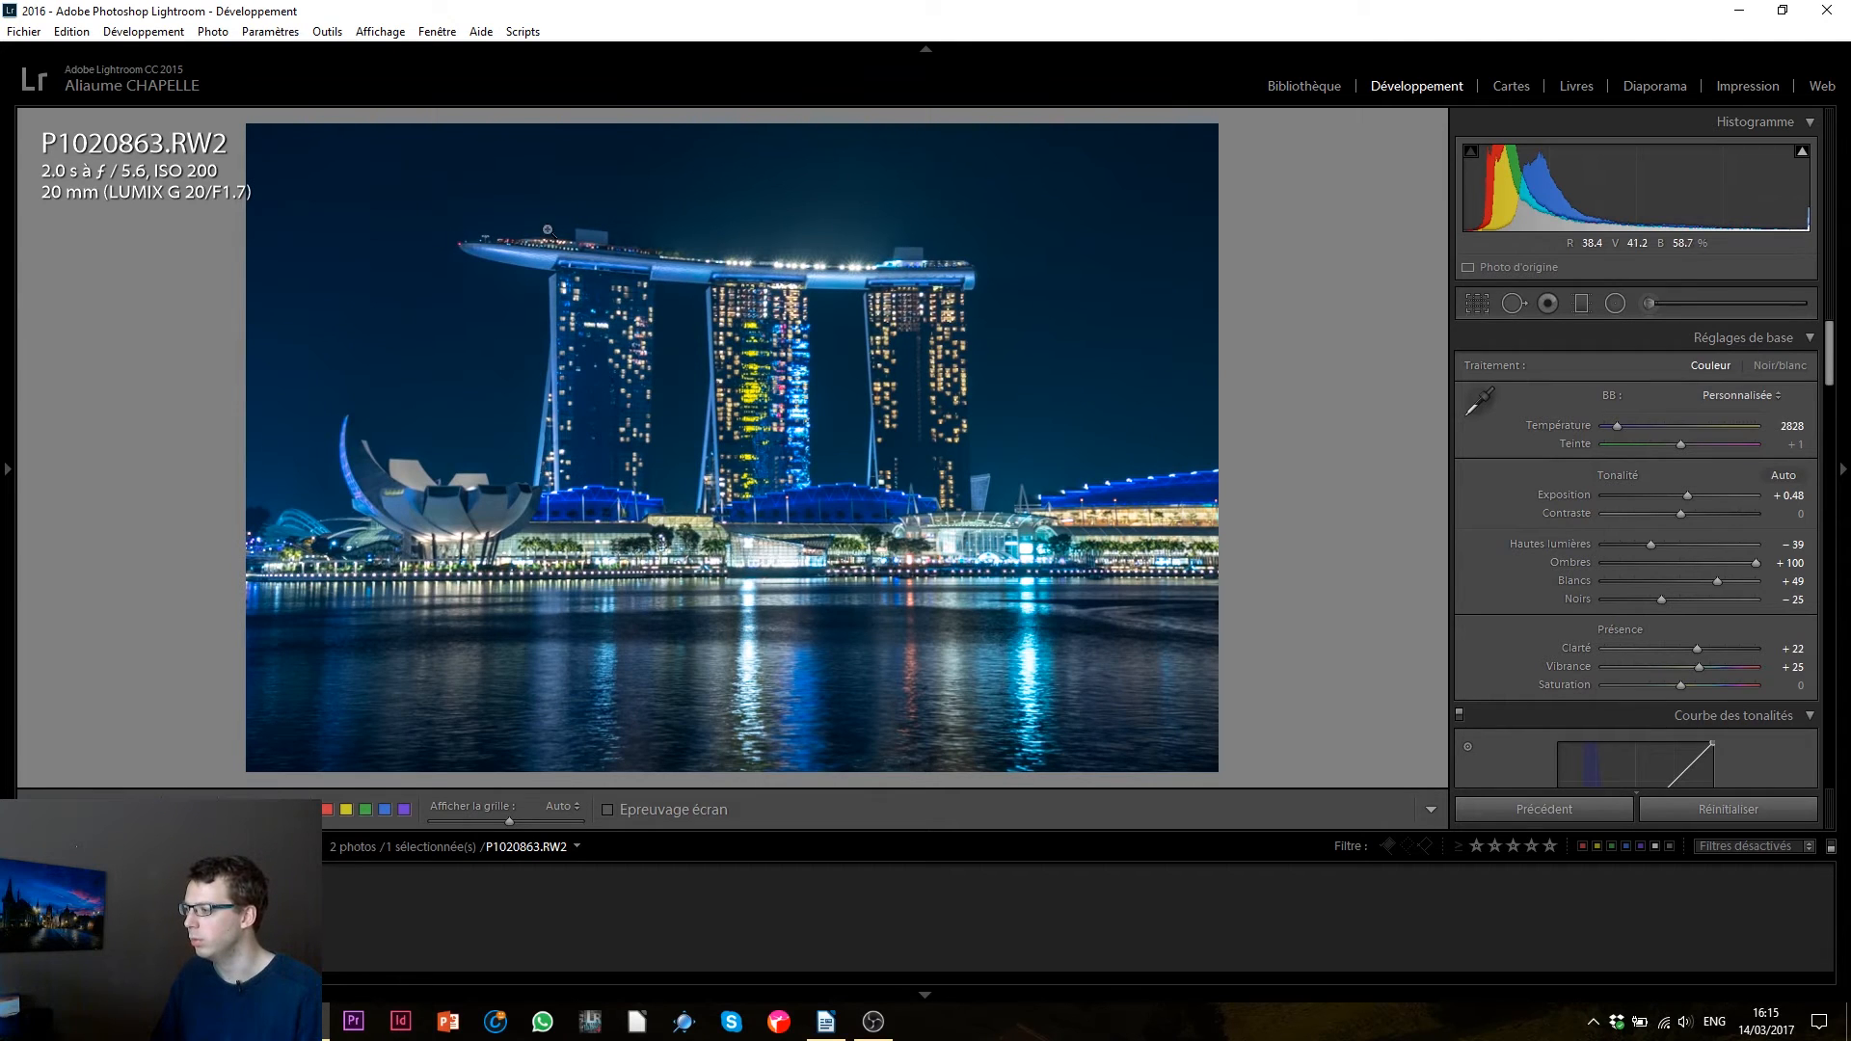
- Set the sharpening Gain to 83 and Masquage to 38, and the noise reduction Luminance to 20
{"action": "left_click_drag", "start_coordinate": [1829, 383], "coordinate": [1807, 573]}
{"action": "left_click", "coordinate": [1688, 586]}
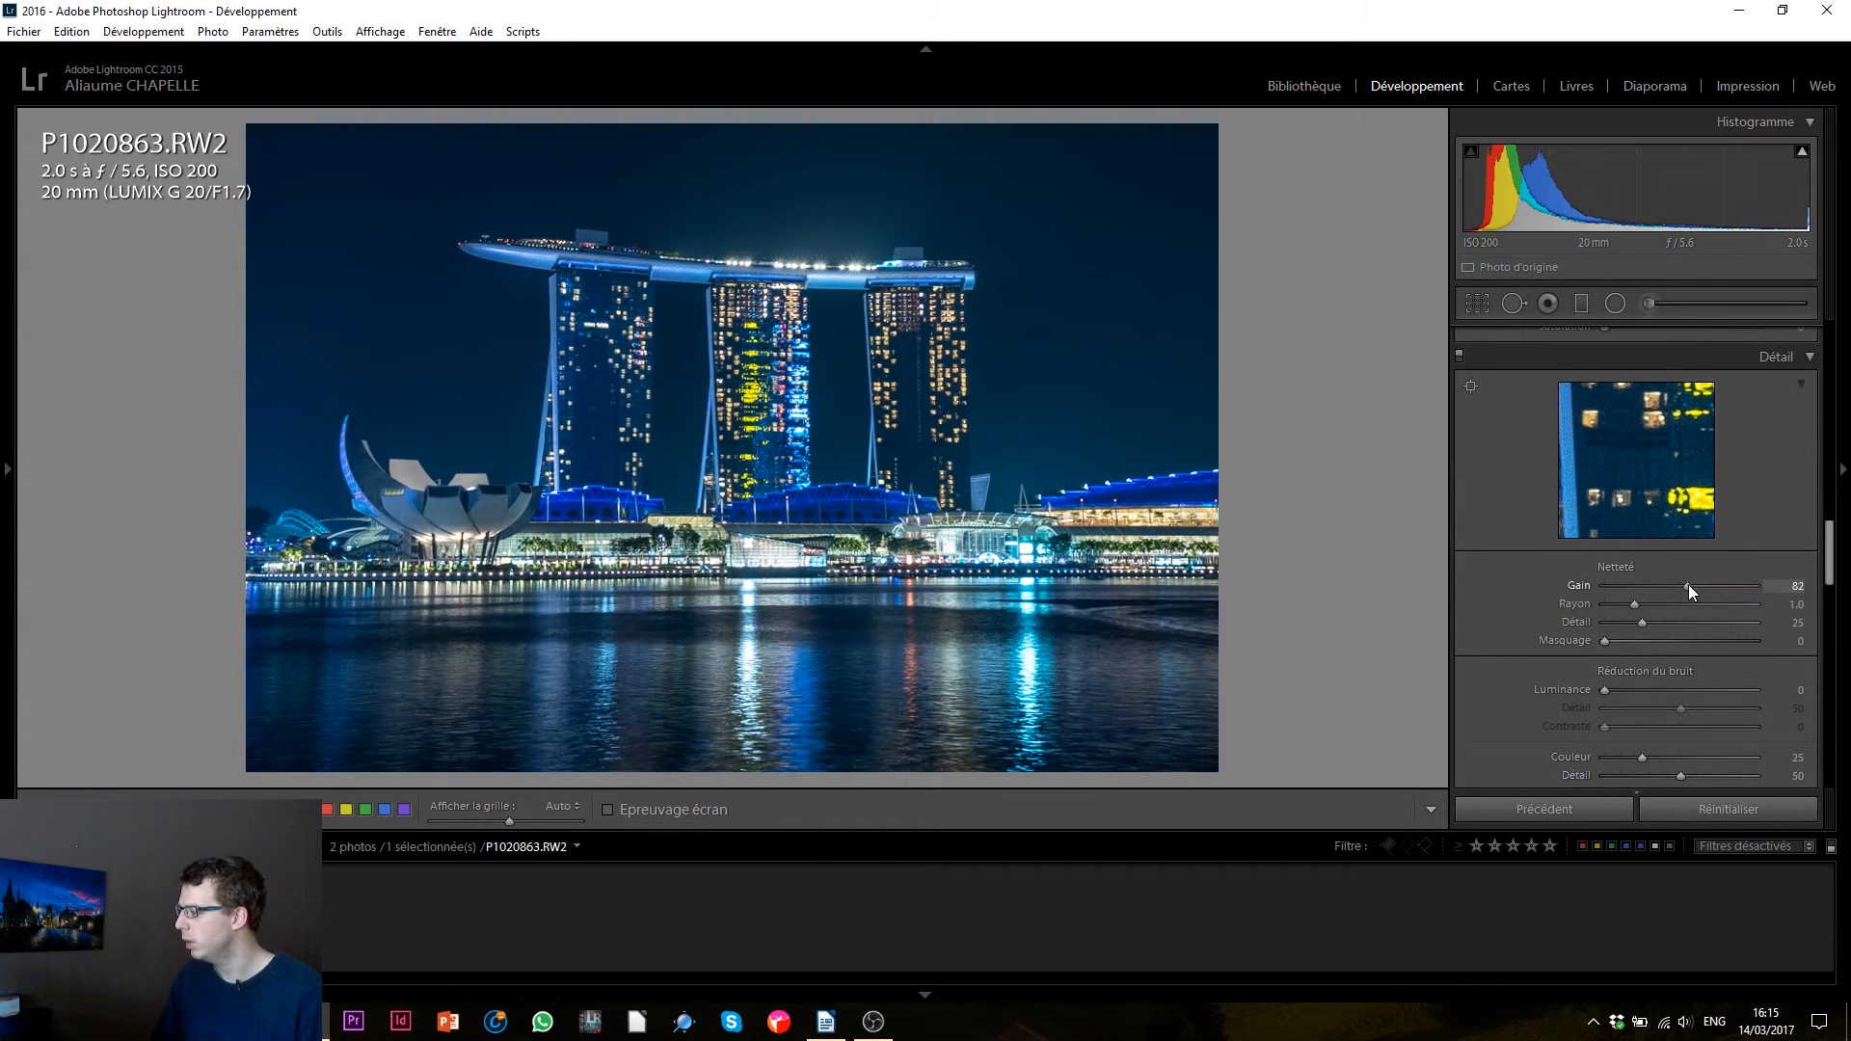
{"action": "left_click_drag", "start_coordinate": [1605, 644], "coordinate": [1663, 643]}
{"action": "left_click", "coordinate": [1633, 688]}
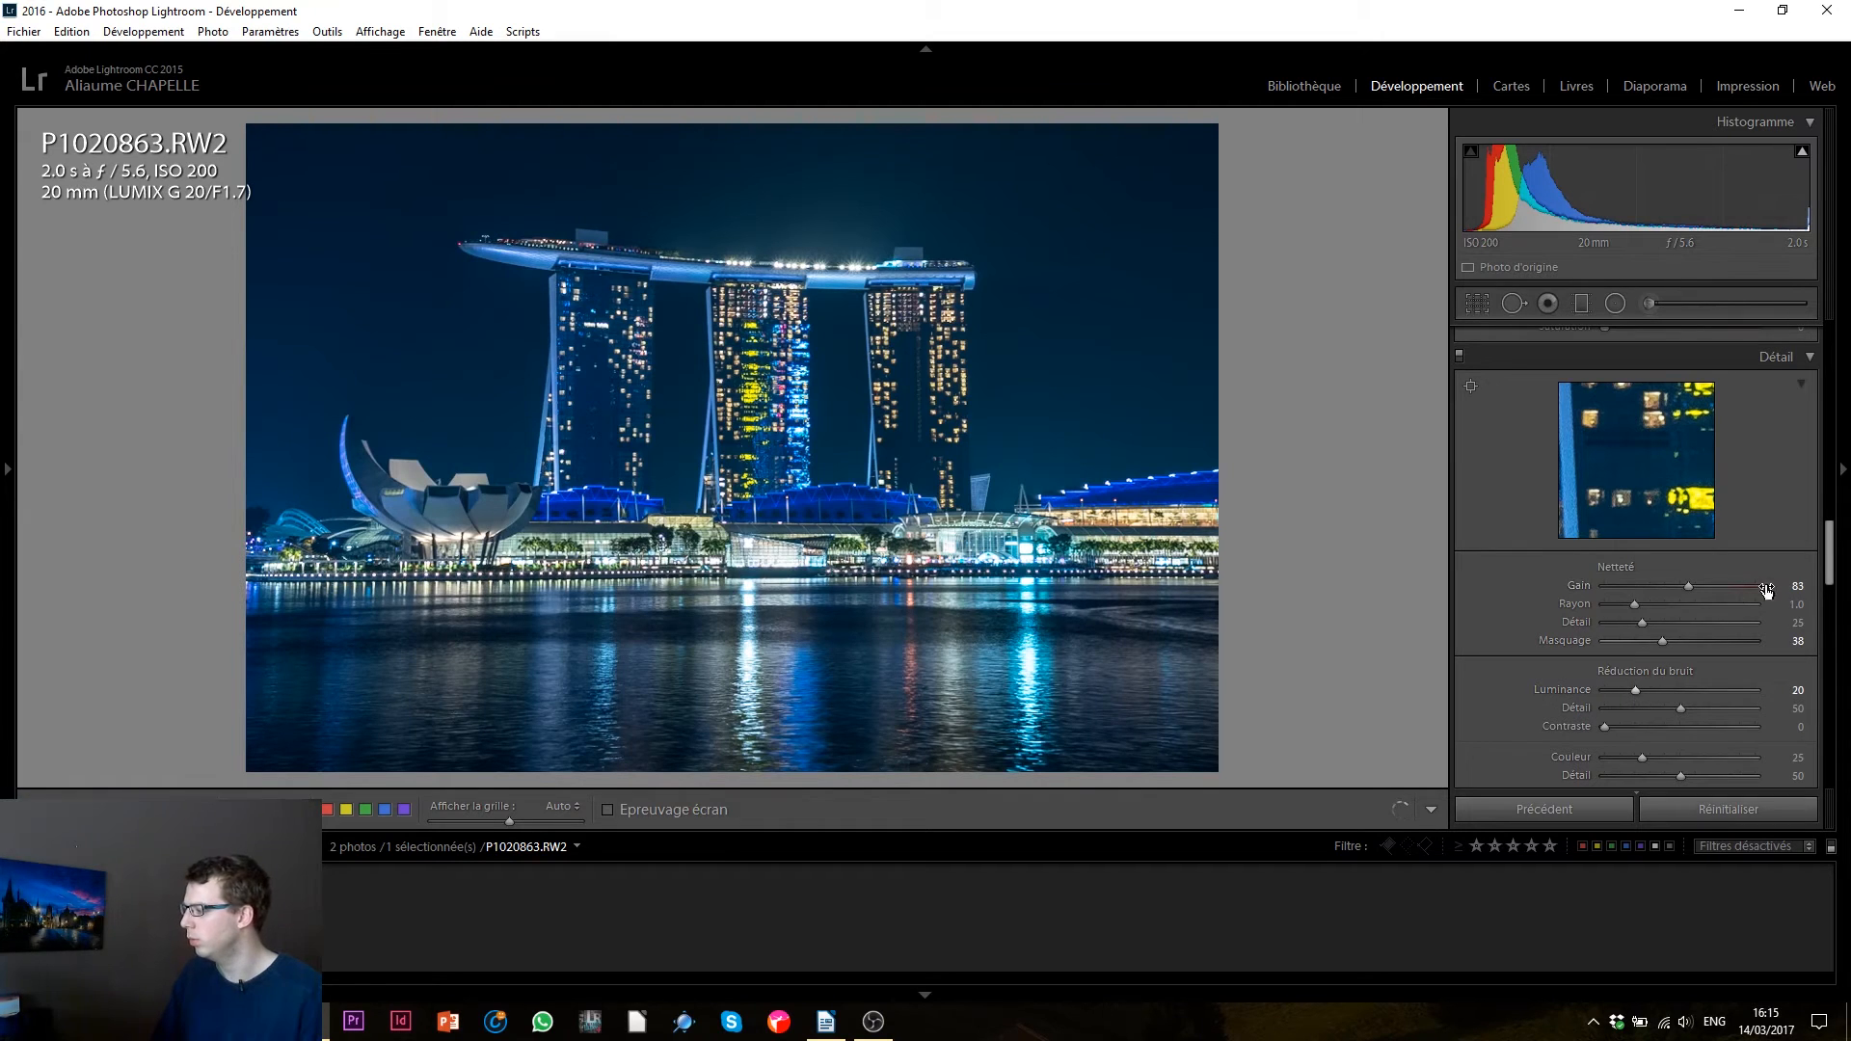
- Set the Correction du voile Niveau to -1
{"action": "left_click_drag", "start_coordinate": [1825, 566], "coordinate": [1829, 738]}
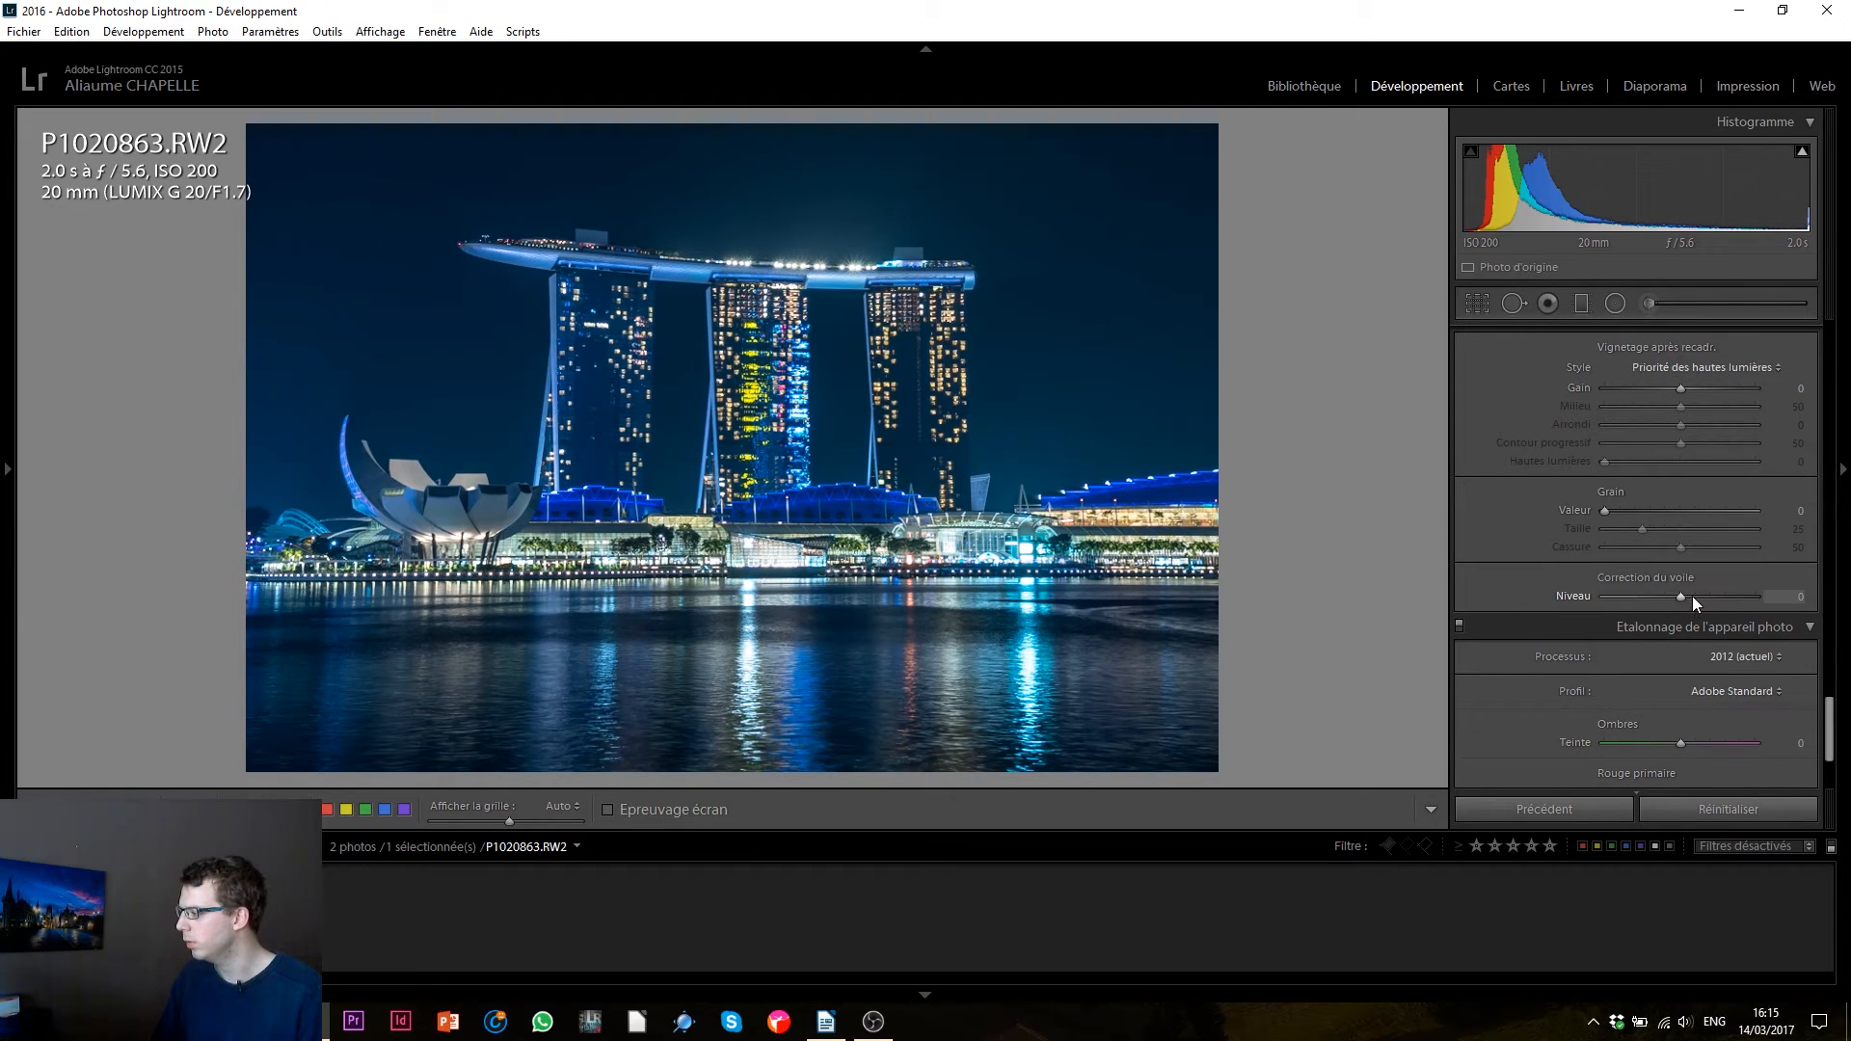
{"action": "double_click", "coordinate": [1692, 596]}
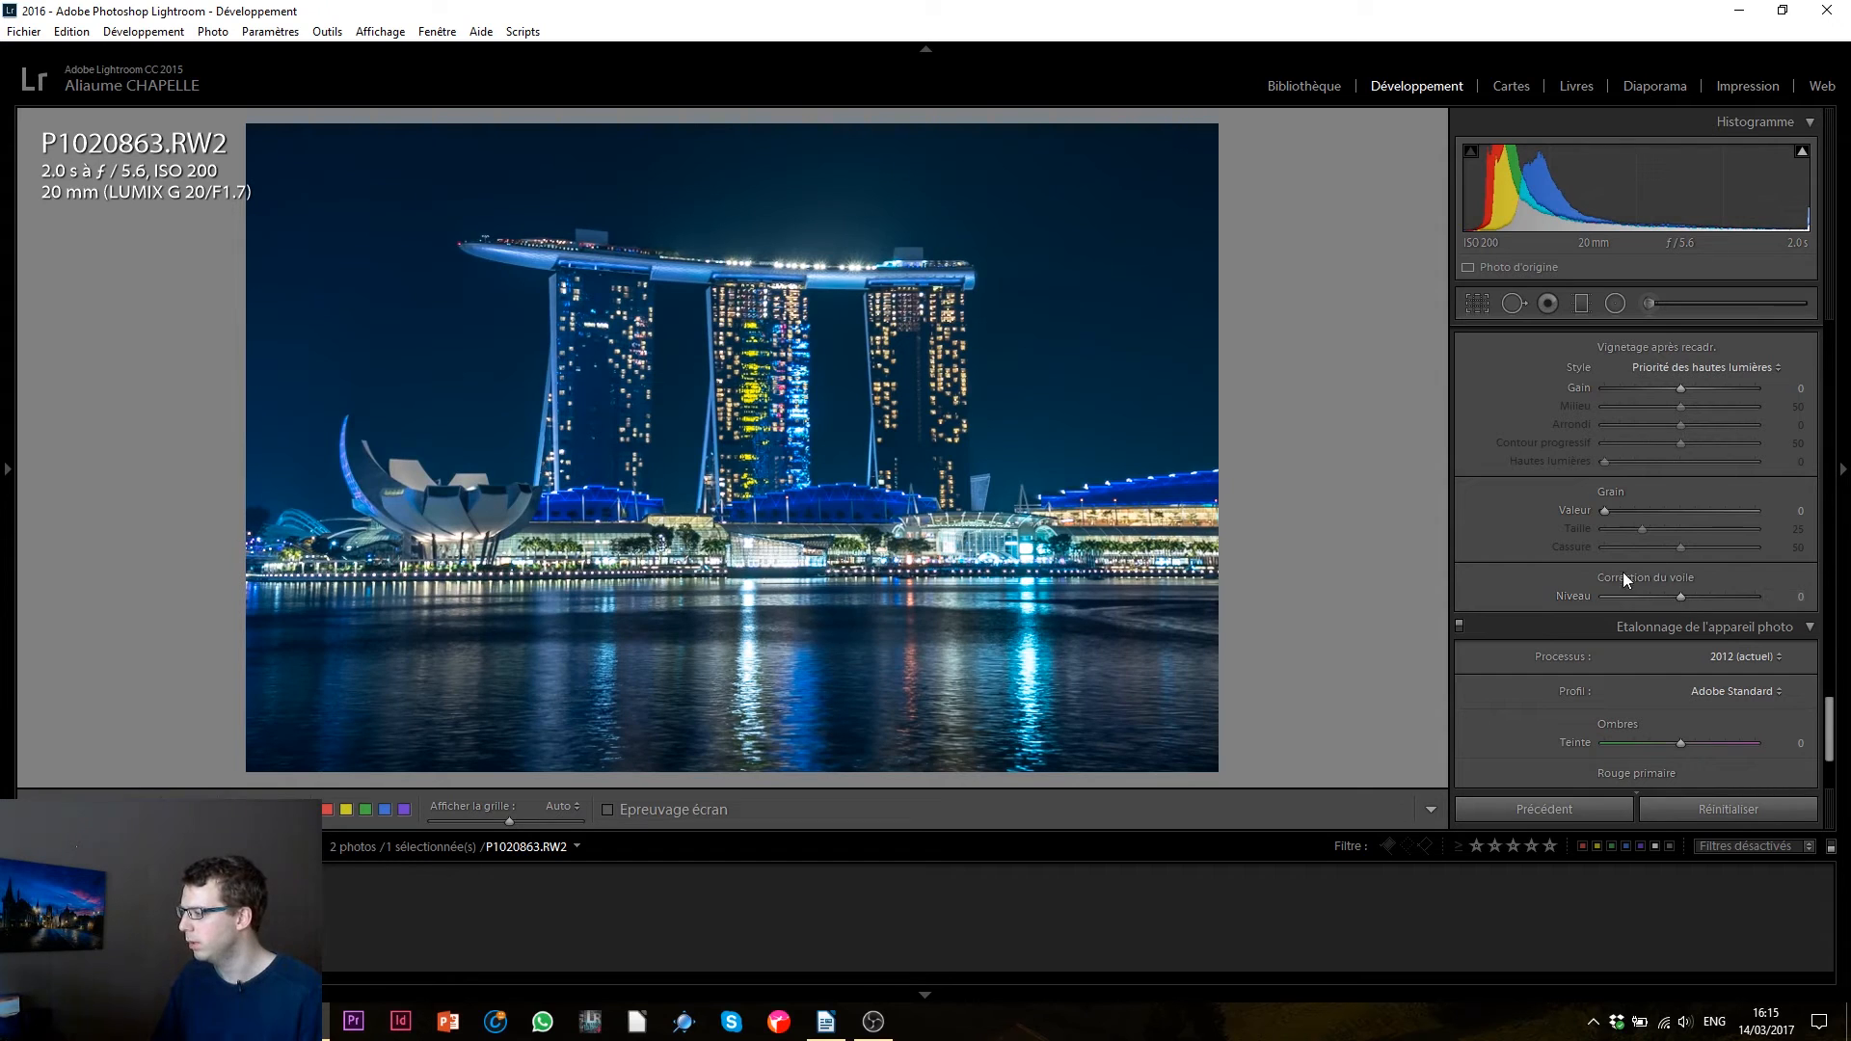
{"action": "left_click_drag", "start_coordinate": [1680, 598], "coordinate": [1680, 594]}
{"action": "scroll", "coordinate": [1675, 576], "scroll_direction": "up", "scroll_amount": 2}
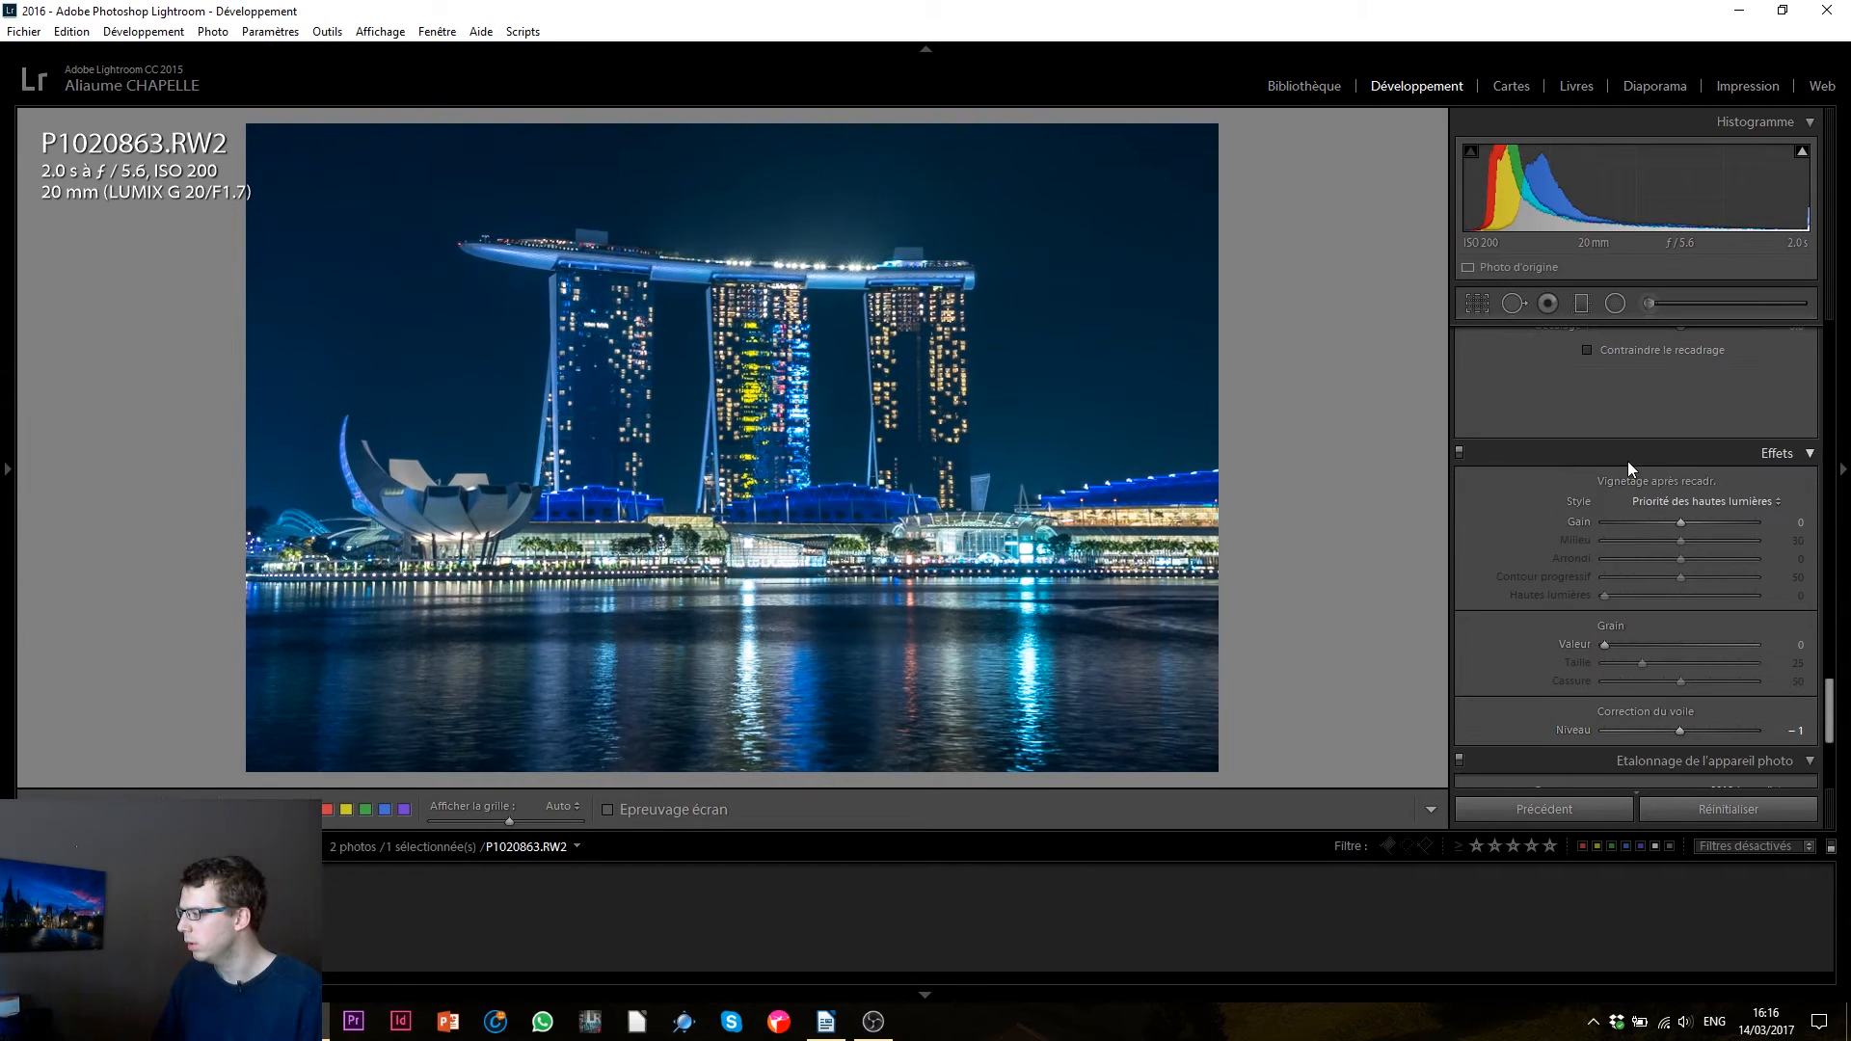
- Compare the photo with the Effets adjustments off and on, and set the post-crop vignette Gain to -4
{"action": "left_click", "coordinate": [1460, 453]}
{"action": "left_click", "coordinate": [1460, 453]}
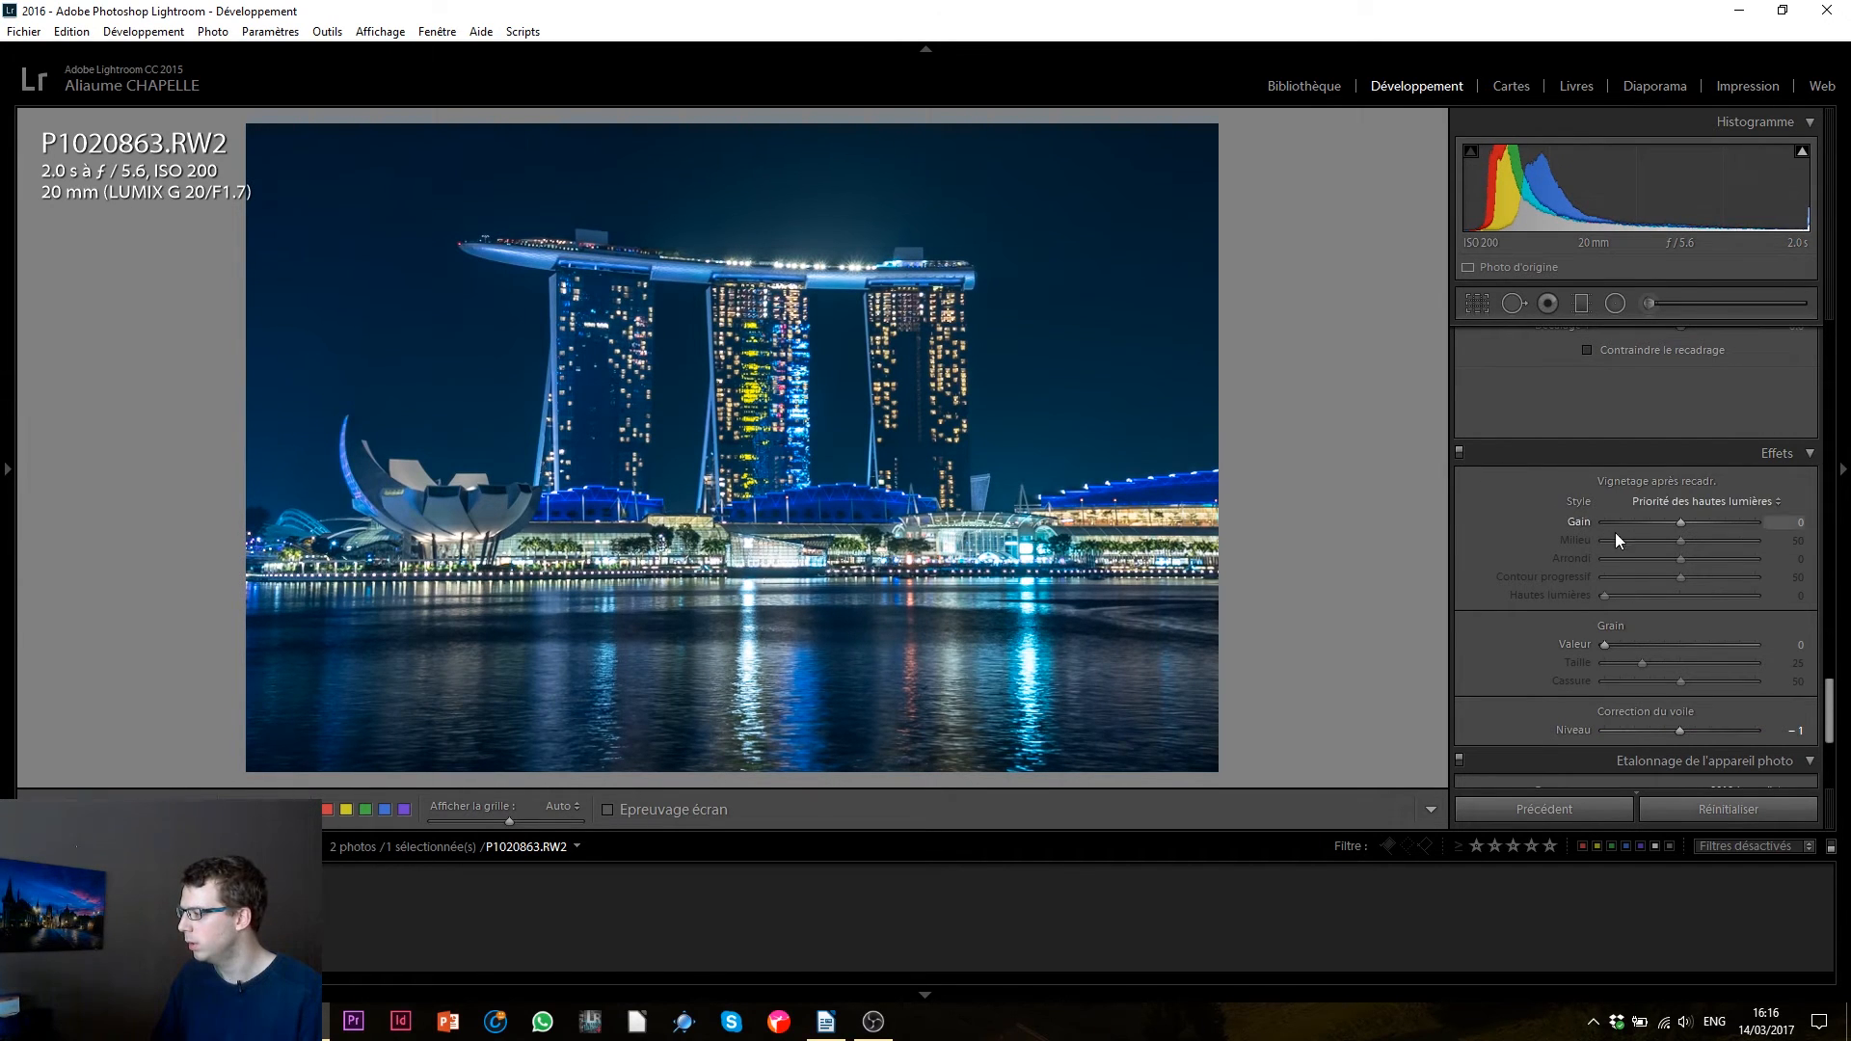
{"action": "left_click", "coordinate": [1670, 523]}
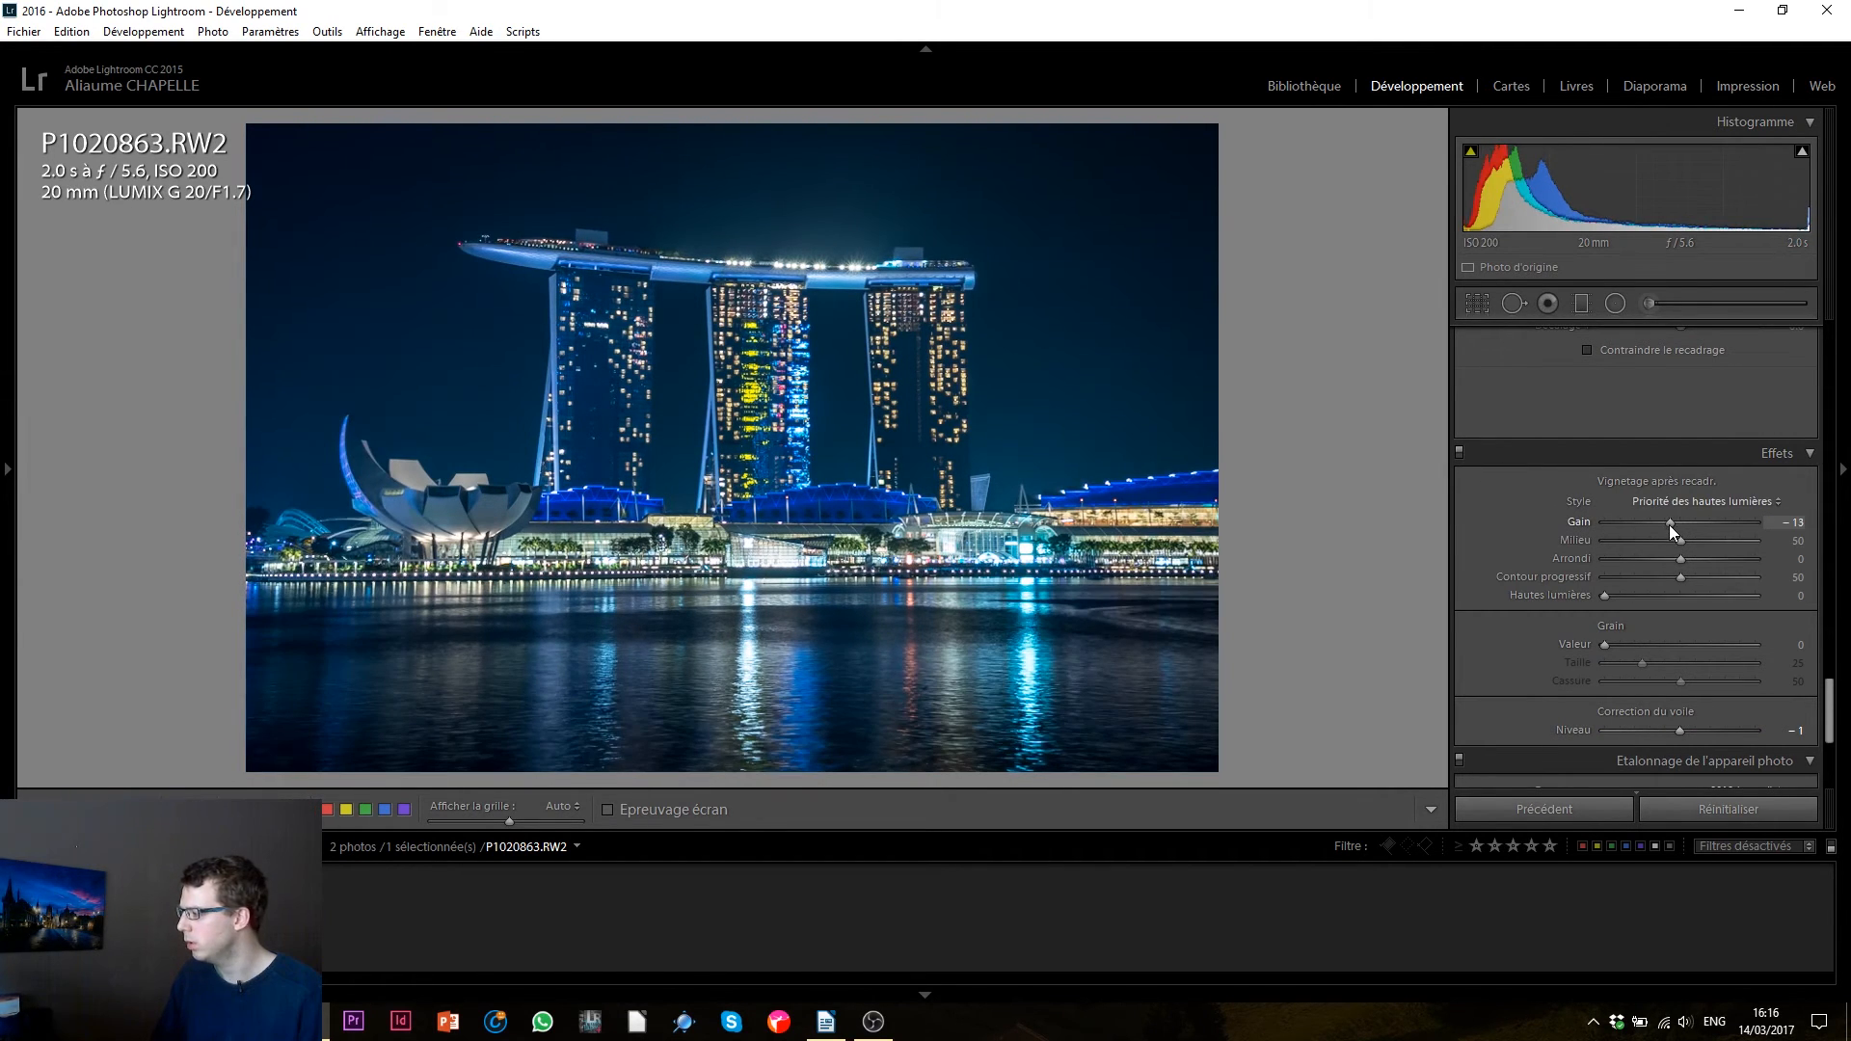
{"action": "left_click_drag", "start_coordinate": [1669, 524], "coordinate": [1676, 524]}
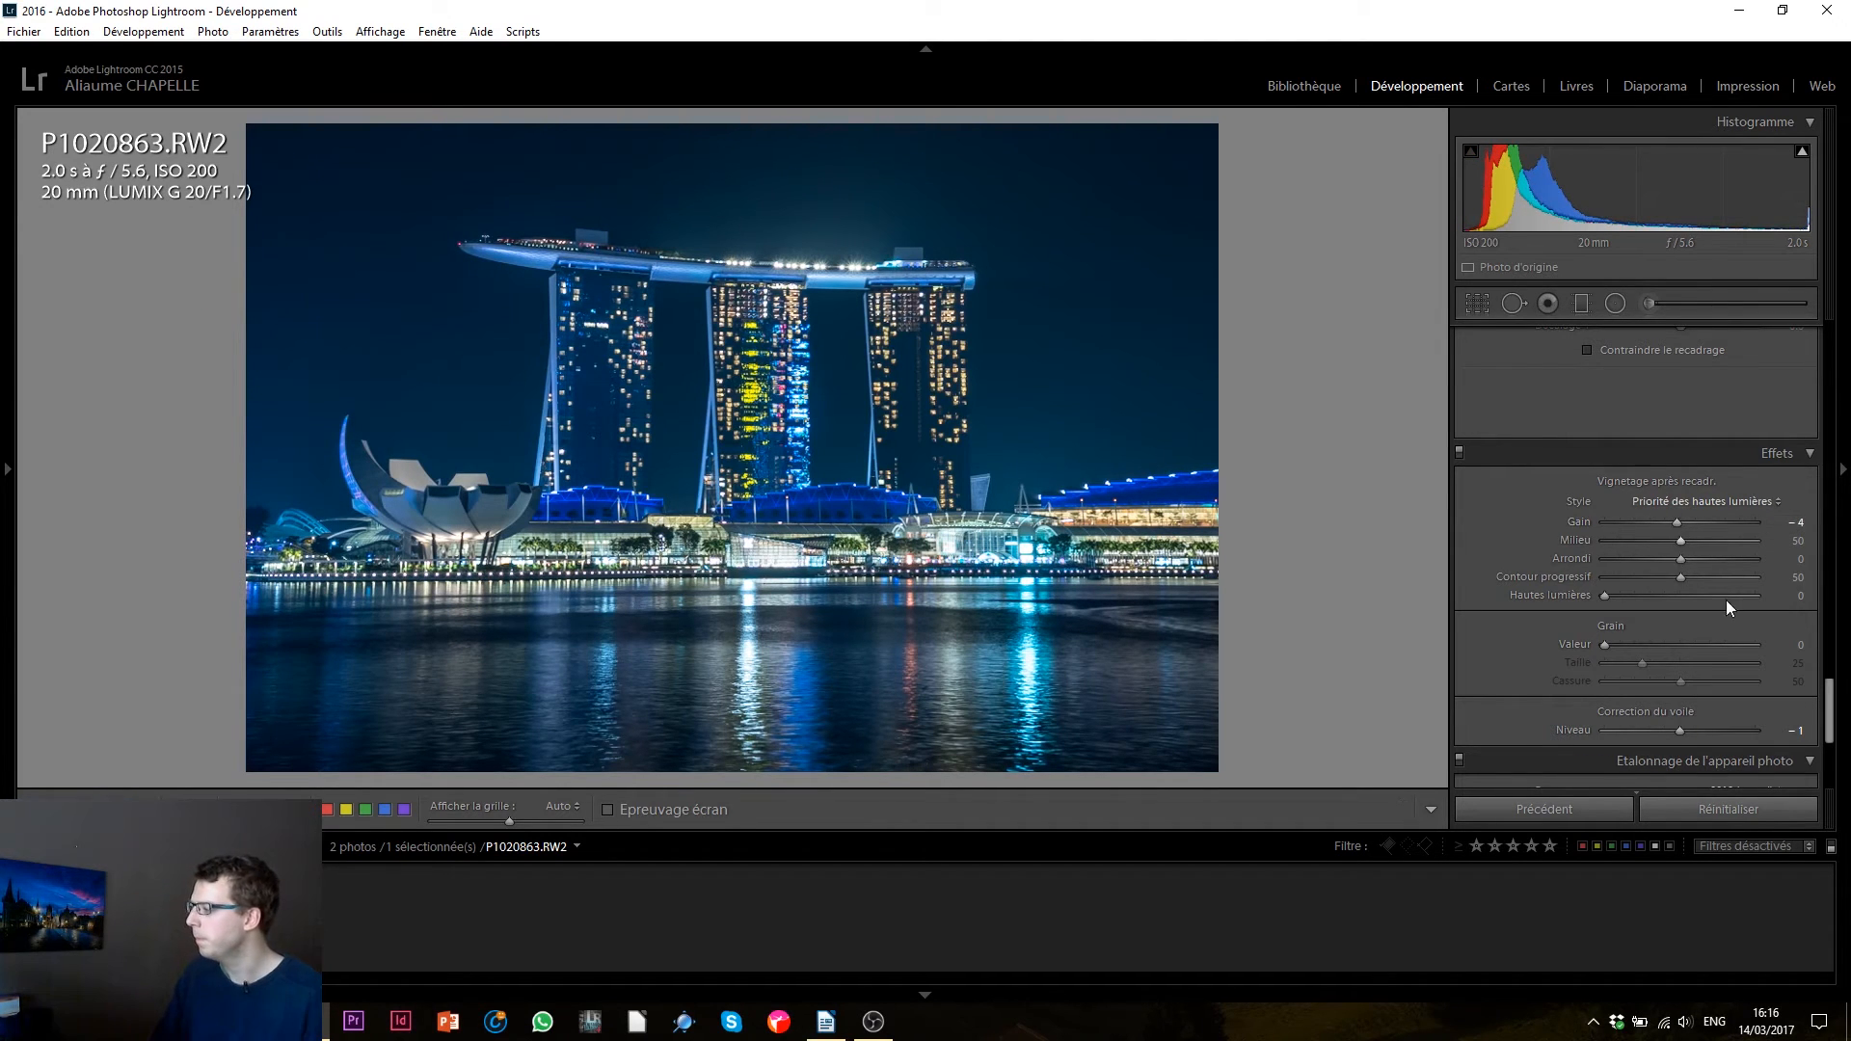
- Set the night photo's Contraste to +20
{"action": "left_click_drag", "start_coordinate": [1831, 689], "coordinate": [1840, 261]}
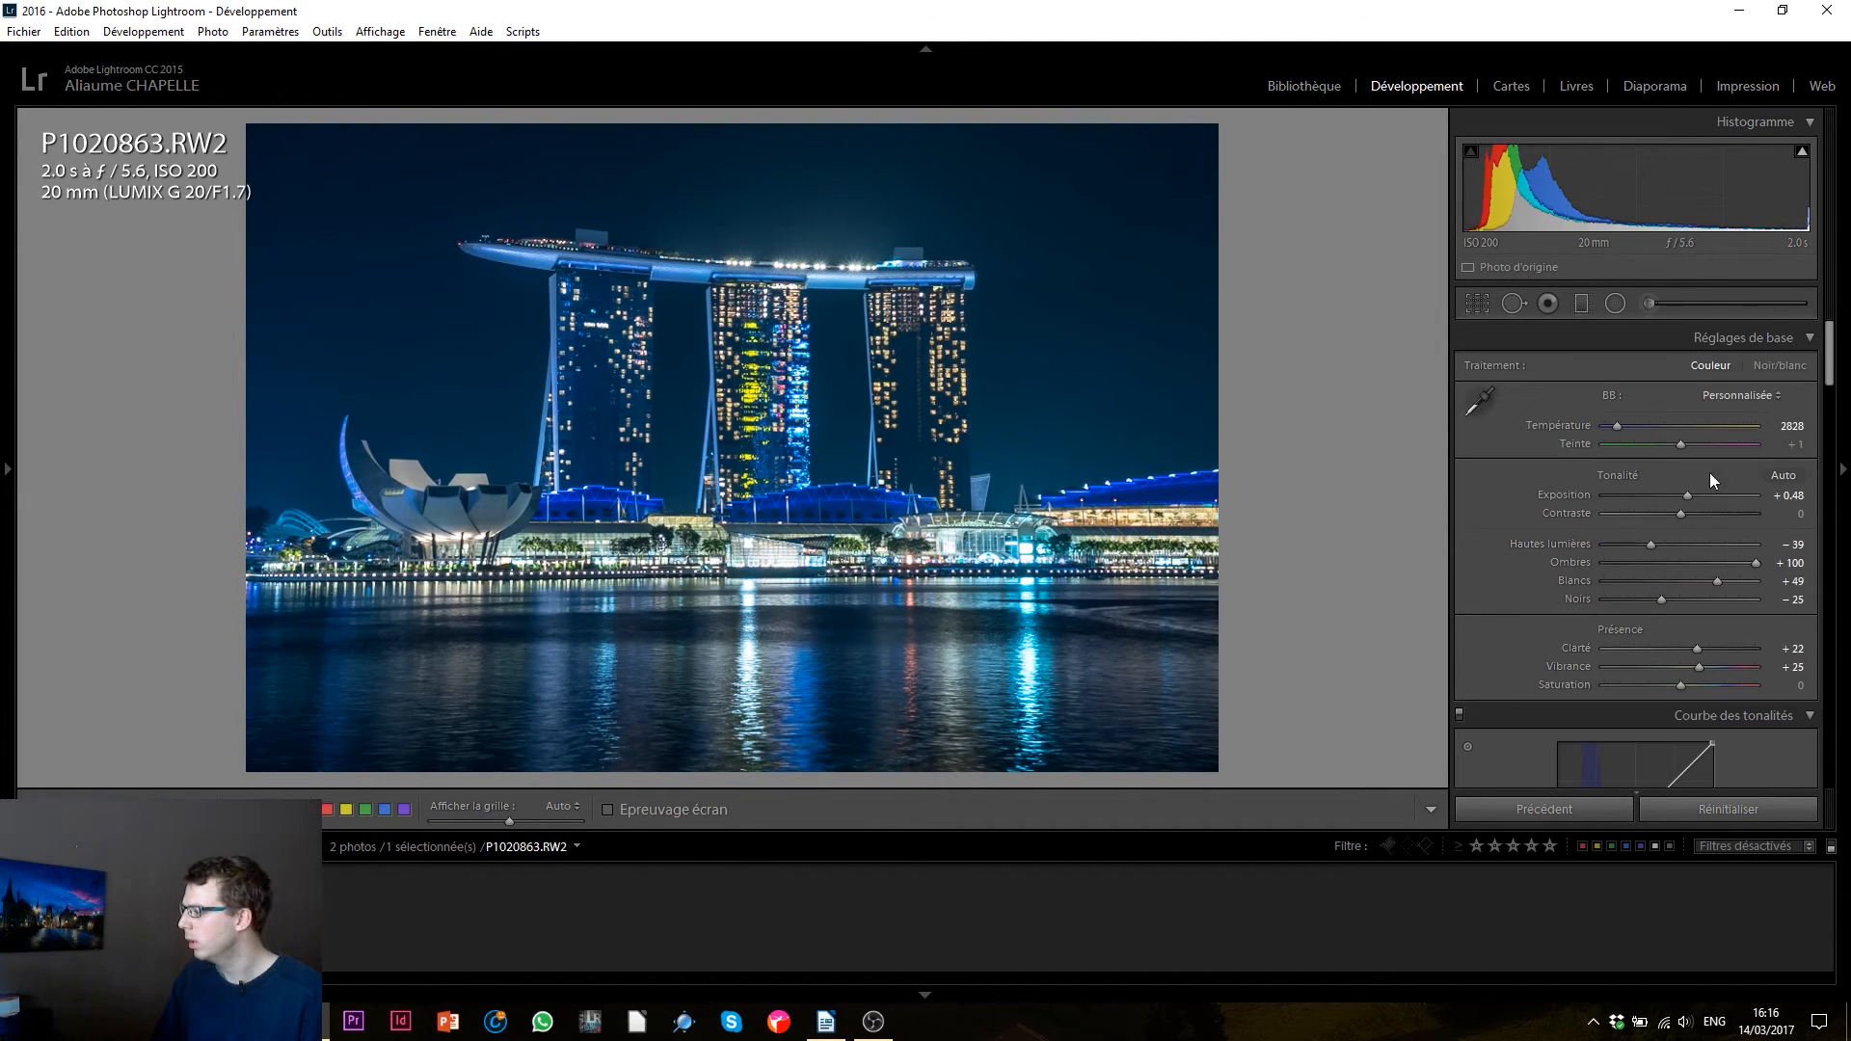
{"action": "left_click", "coordinate": [1699, 512]}
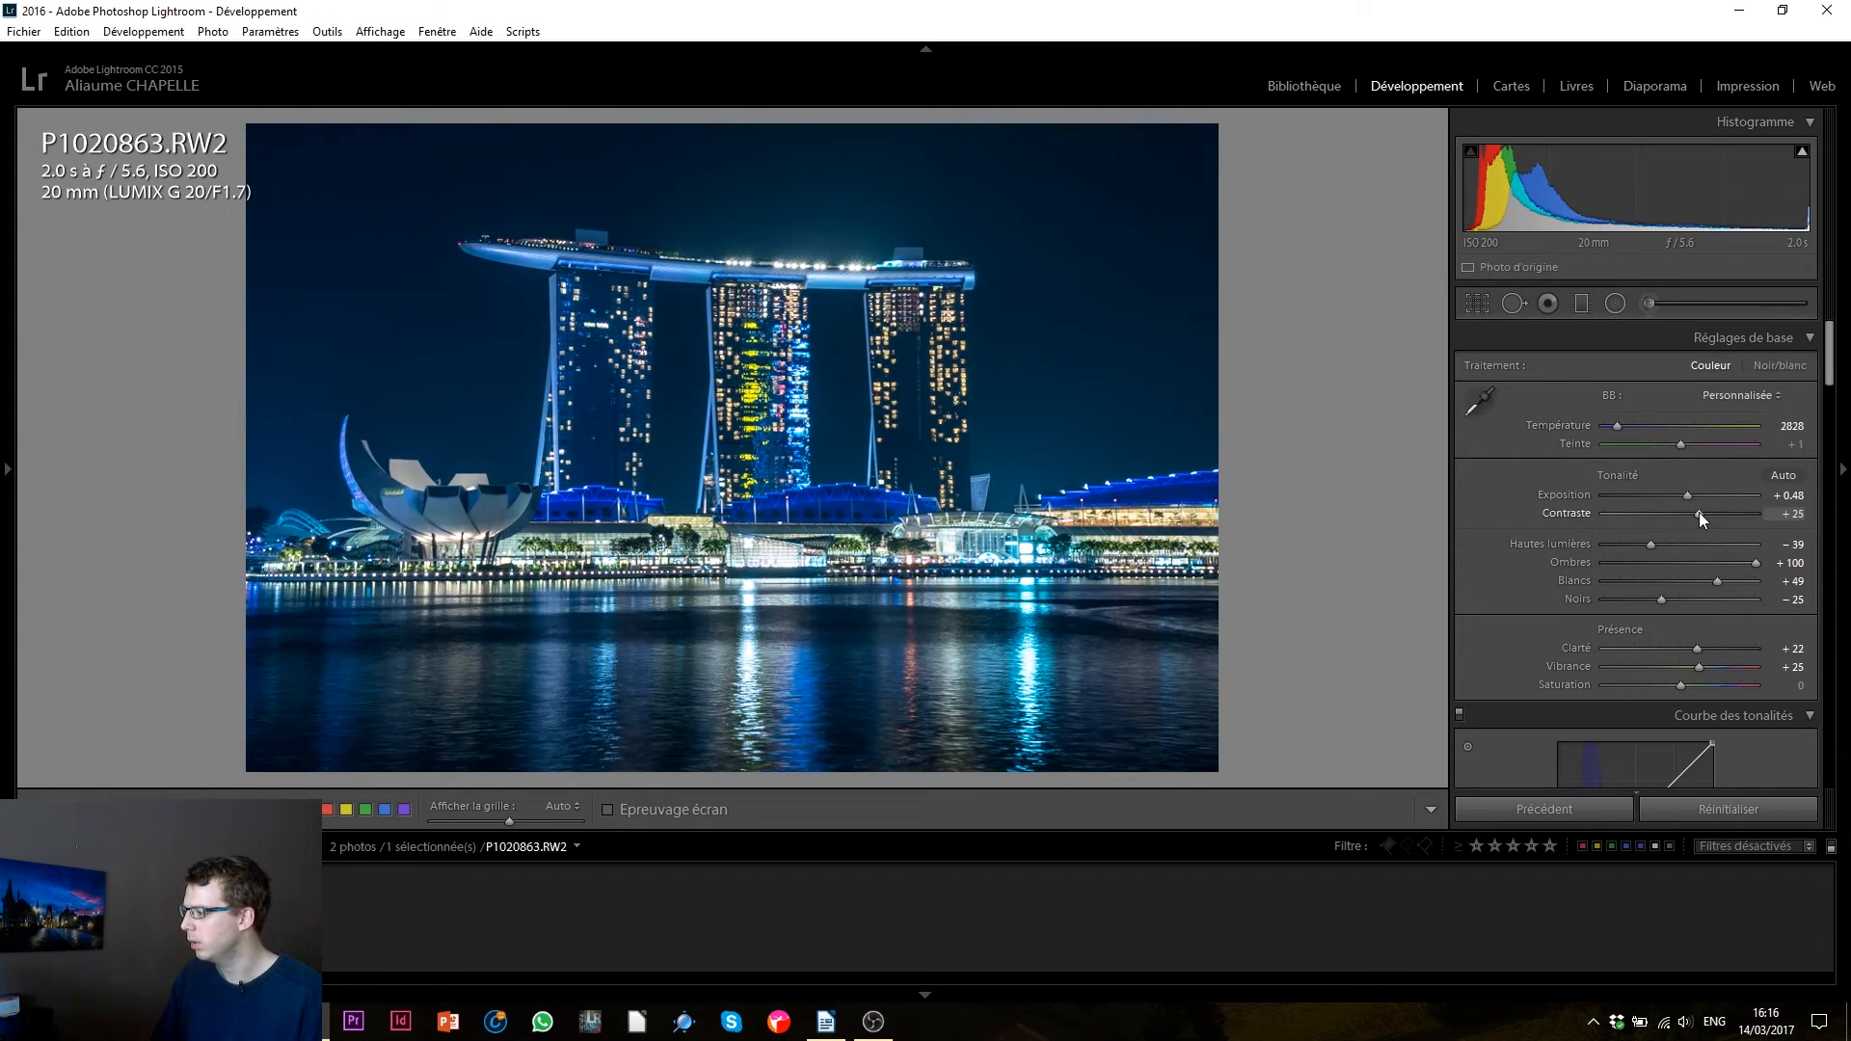
{"action": "left_click_drag", "start_coordinate": [1697, 512], "coordinate": [1691, 512]}
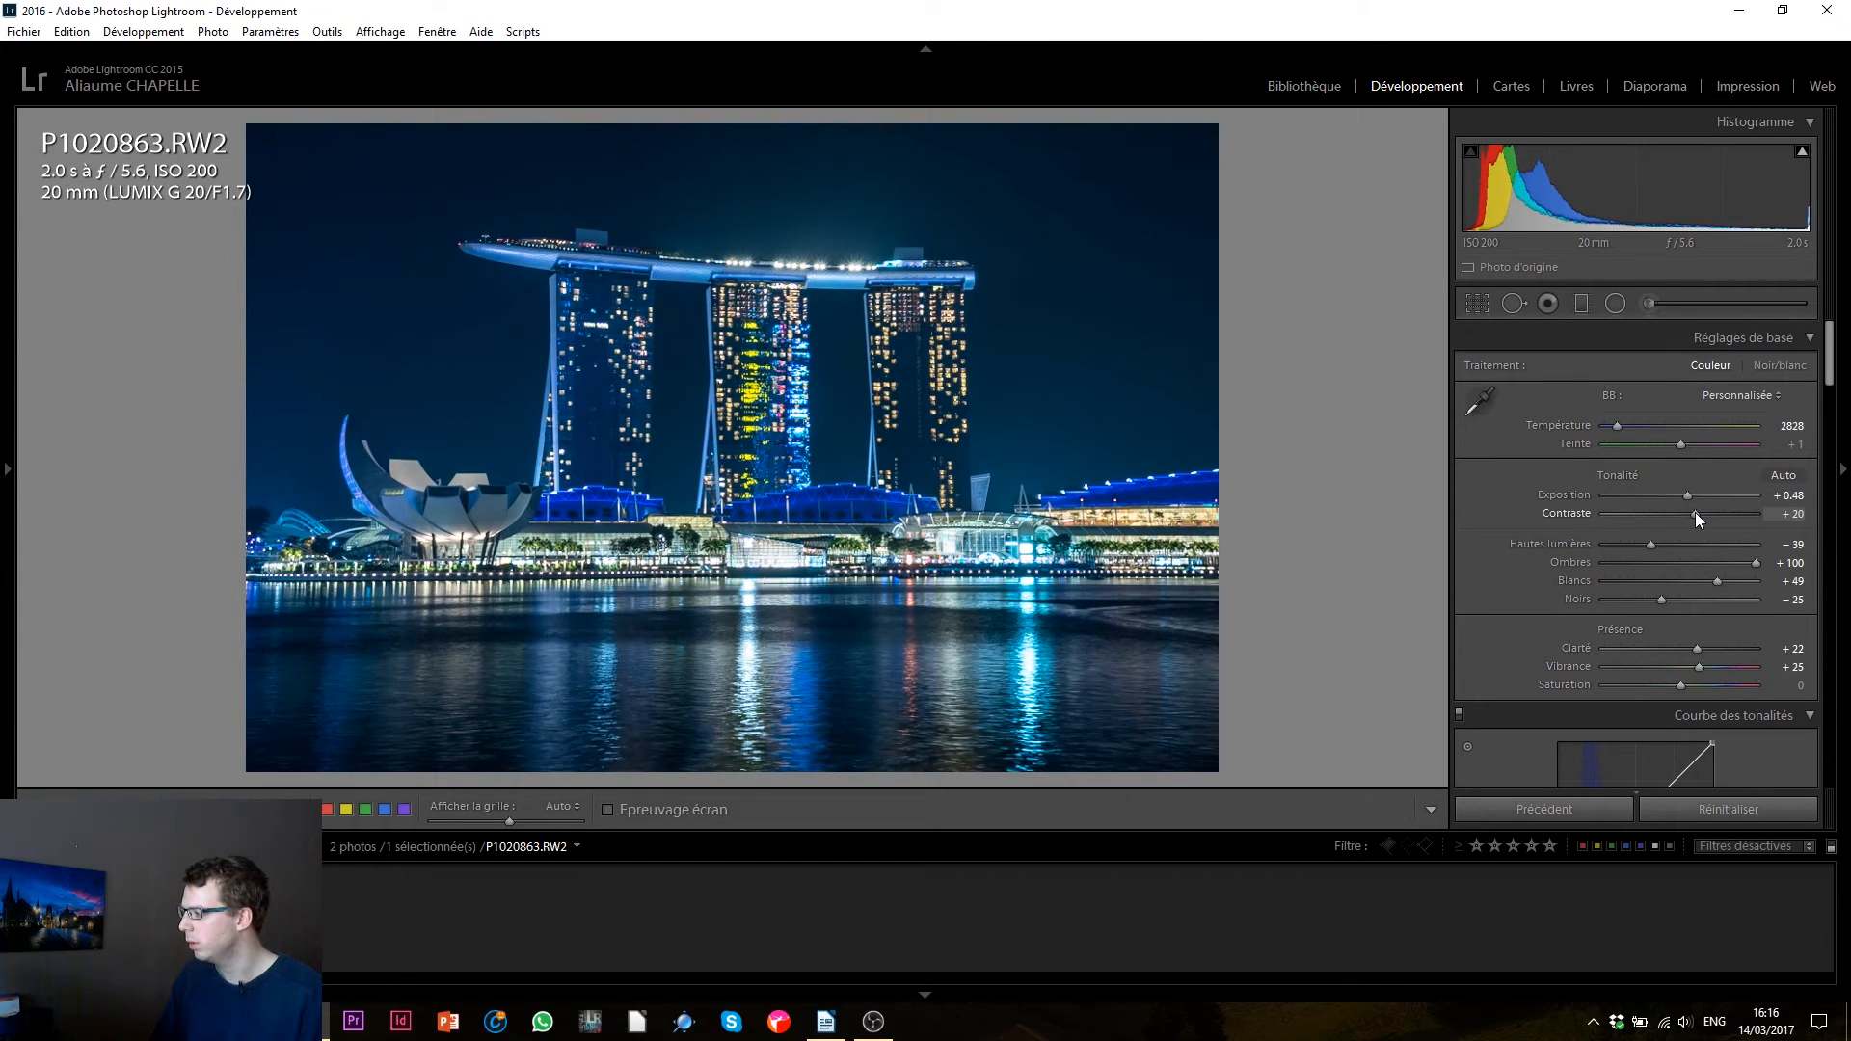
- Add a flattened radial filter over the towers' rooftop with Contour progressif 100, Hautes lumières 0, Exposition 0.41 and Clarté -17
{"action": "left_click", "coordinate": [1615, 304]}
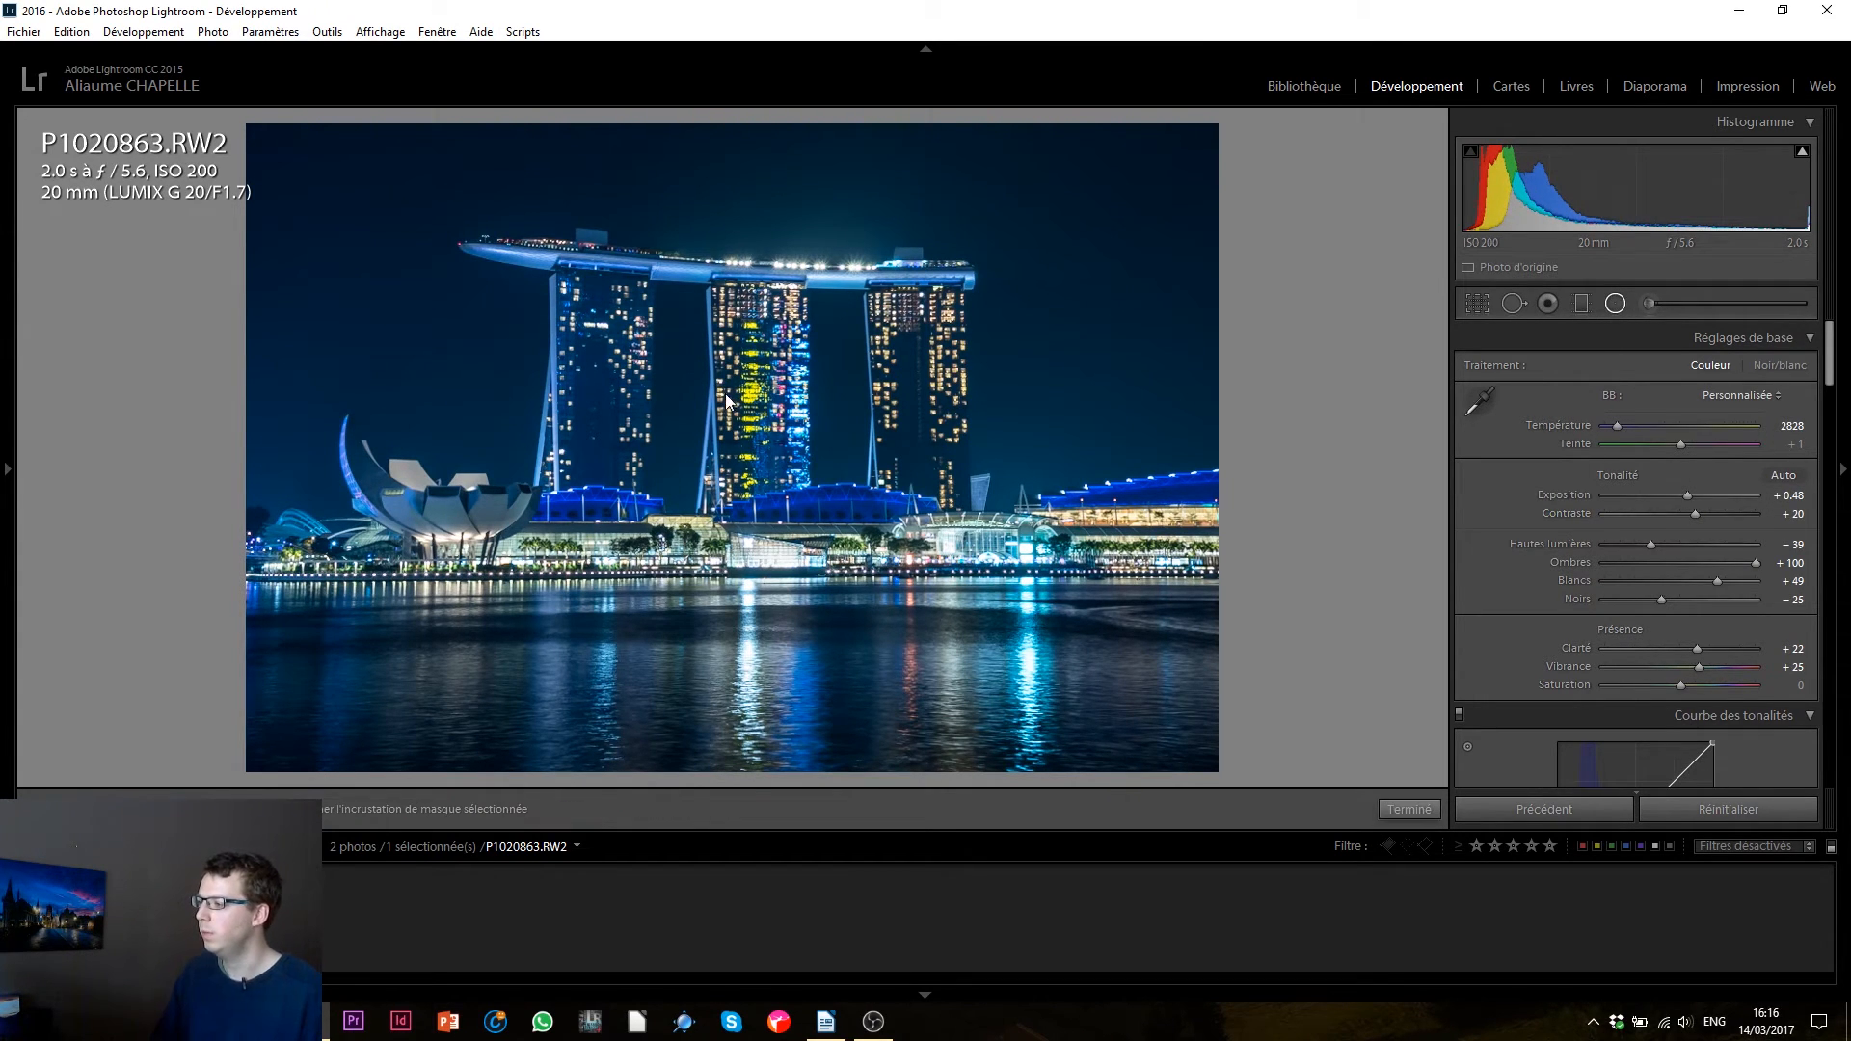
{"action": "left_click_drag", "start_coordinate": [692, 439], "coordinate": [880, 540]}
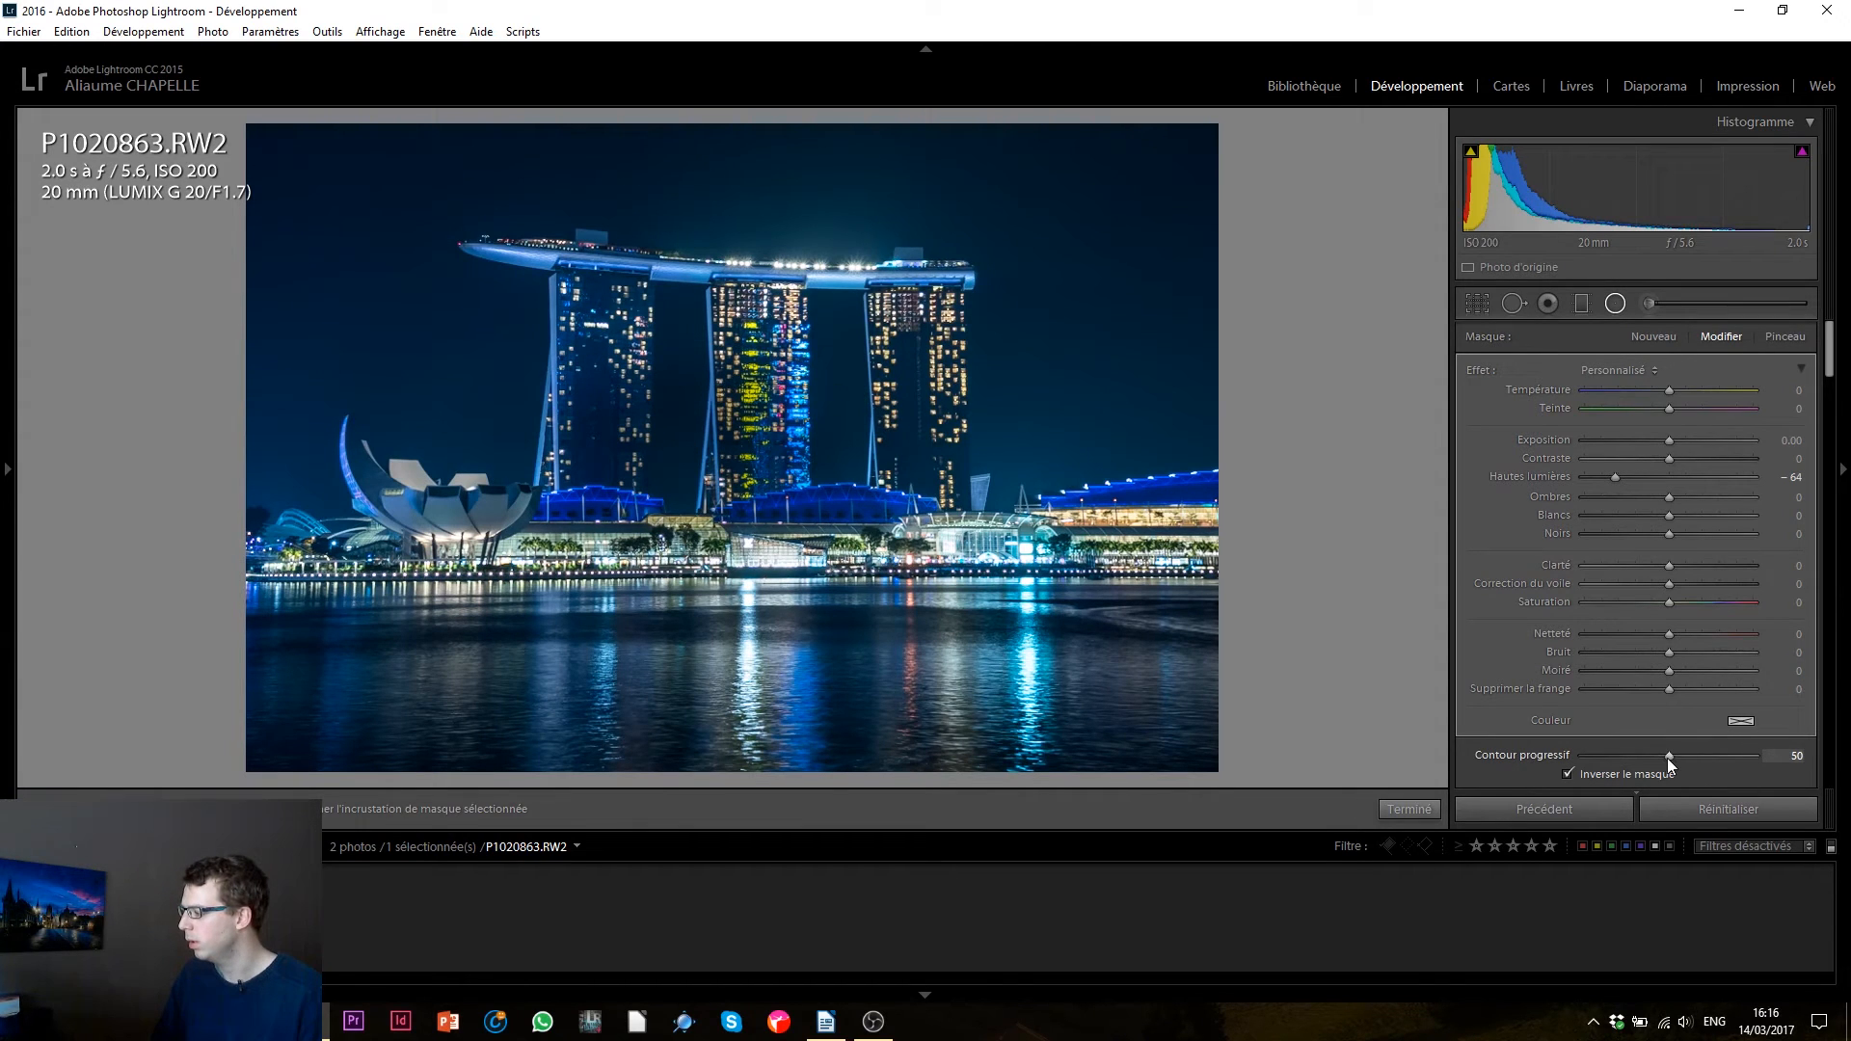
{"action": "left_click_drag", "start_coordinate": [1669, 757], "coordinate": [1772, 758]}
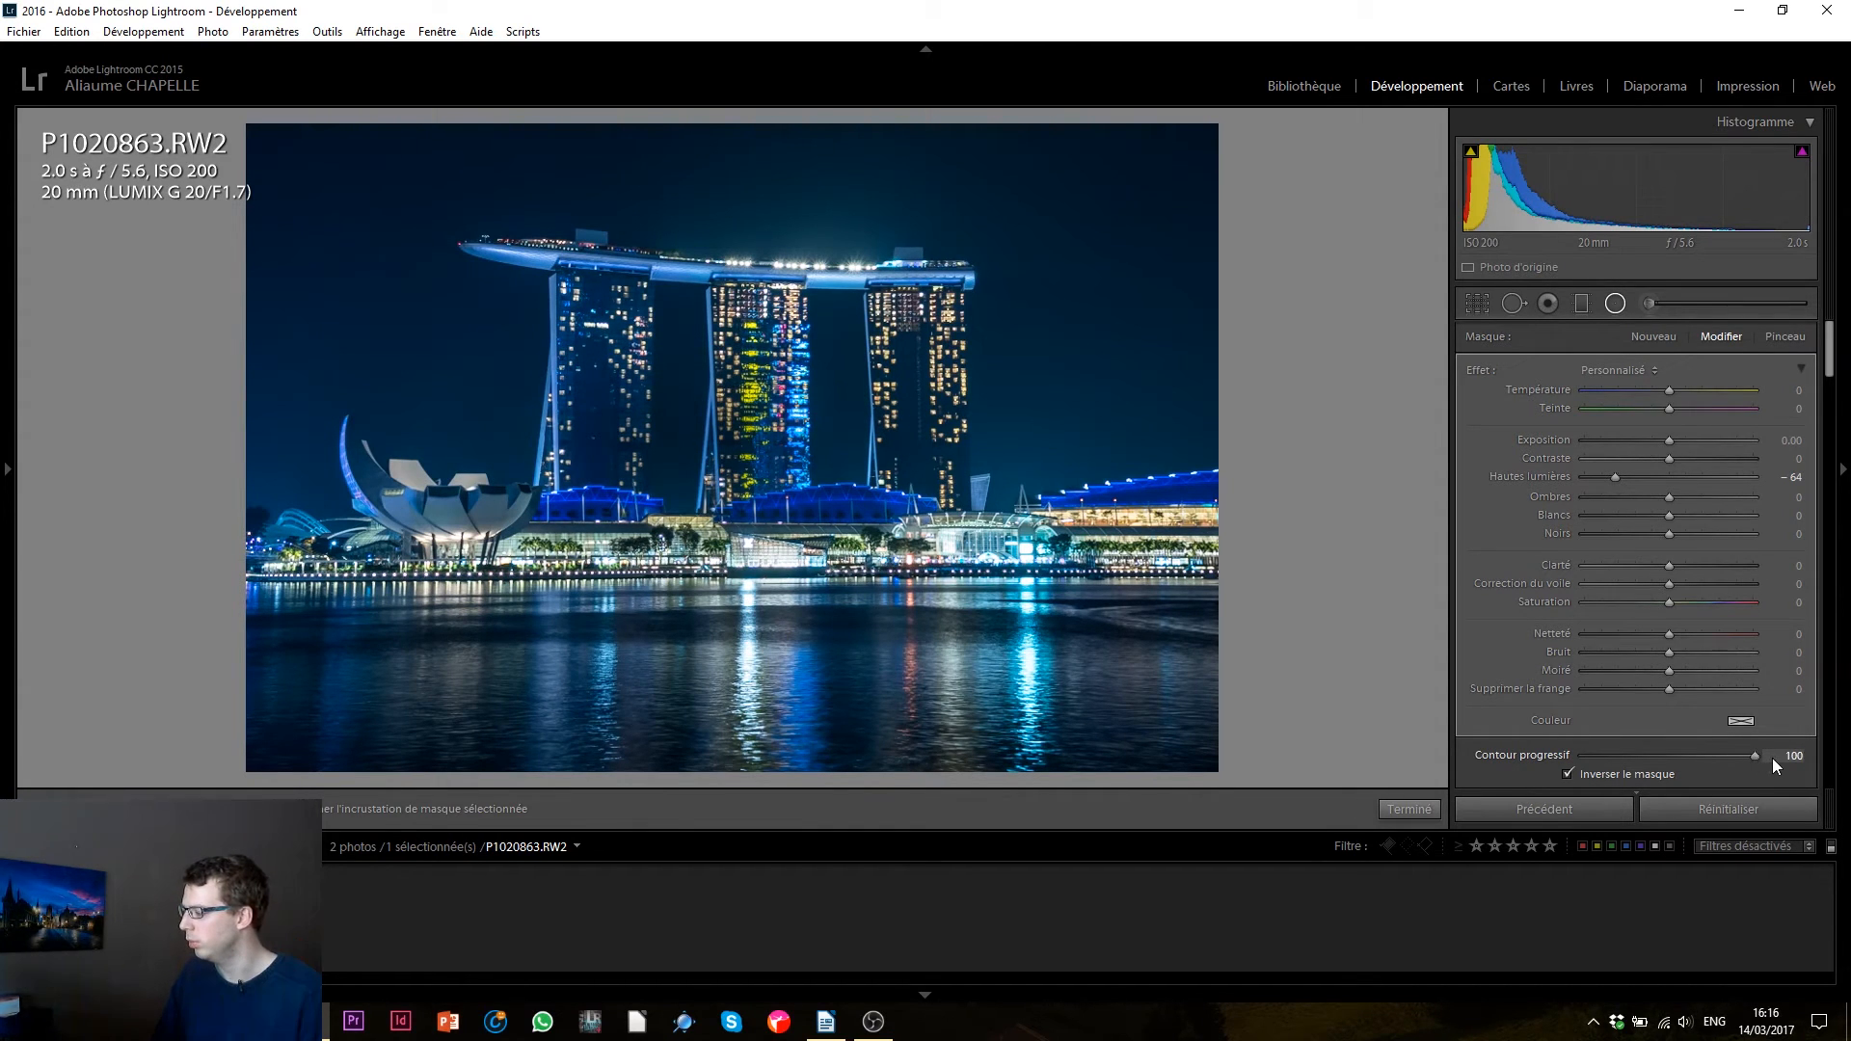
{"action": "double_click", "coordinate": [1561, 476]}
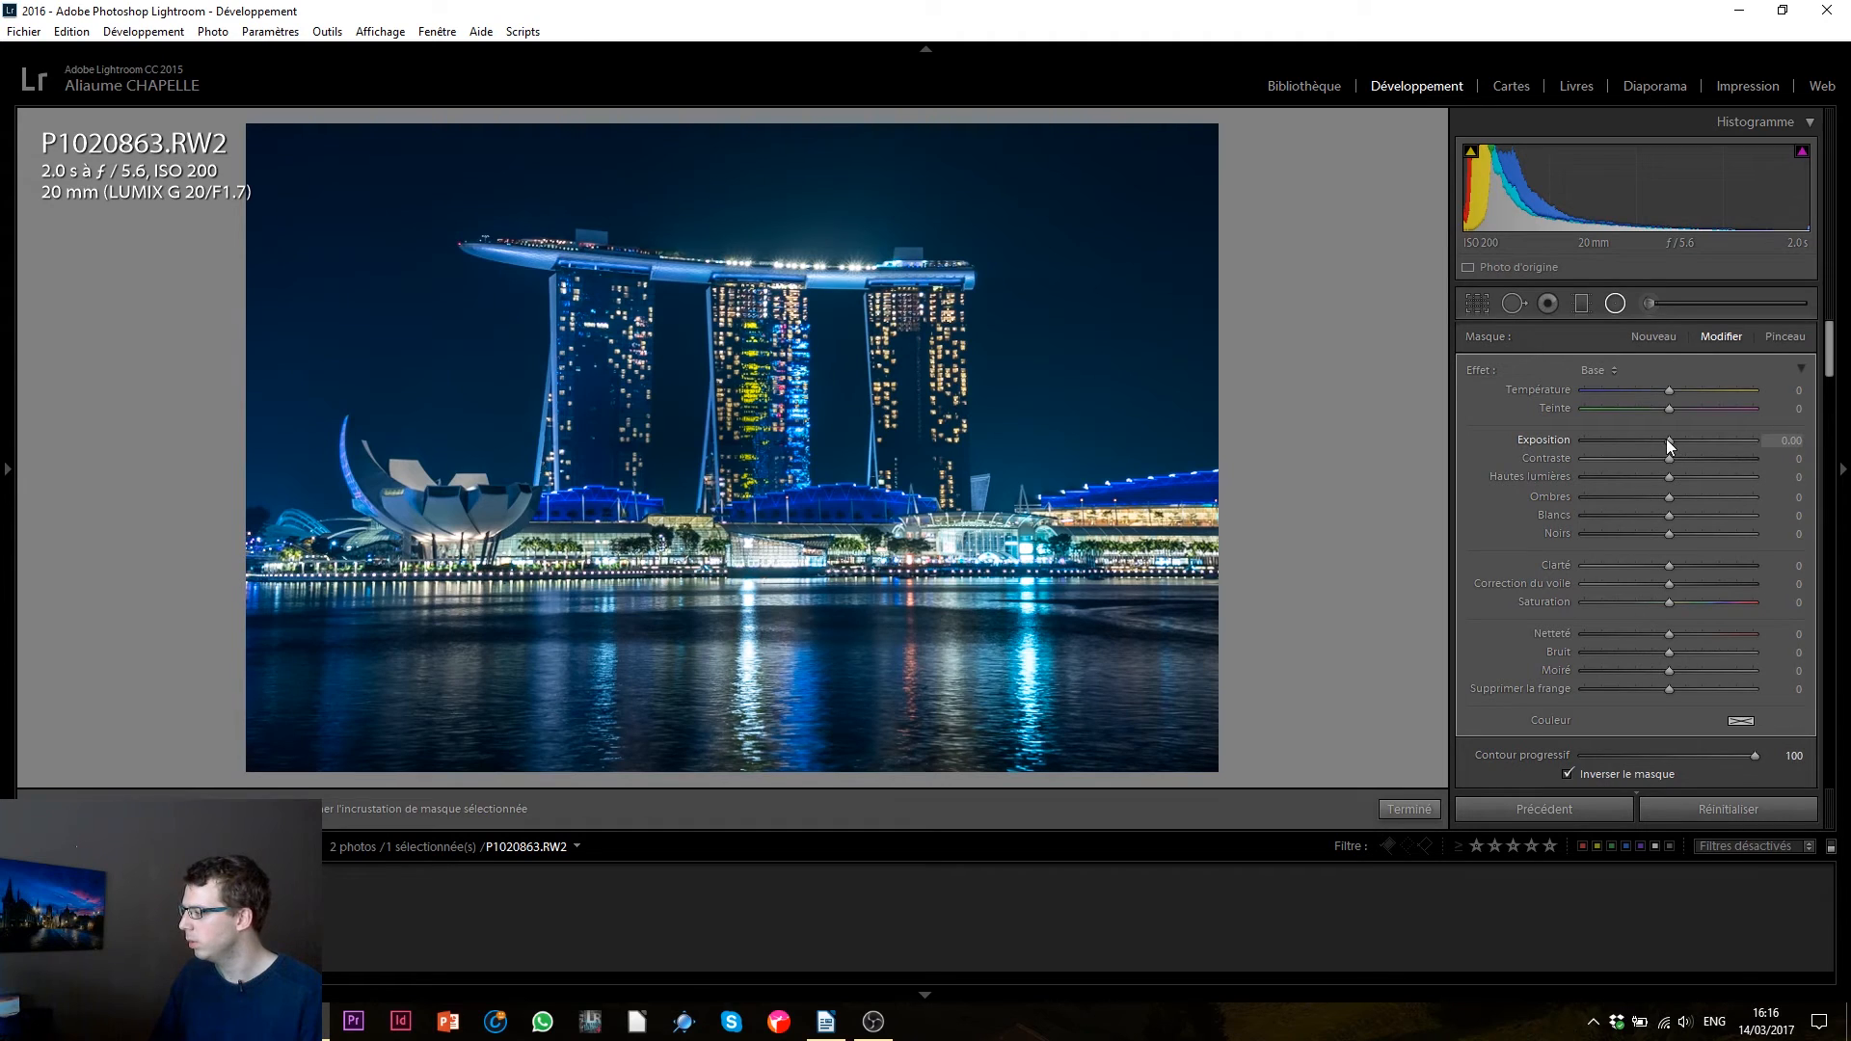
{"action": "left_click_drag", "start_coordinate": [1669, 439], "coordinate": [1677, 440]}
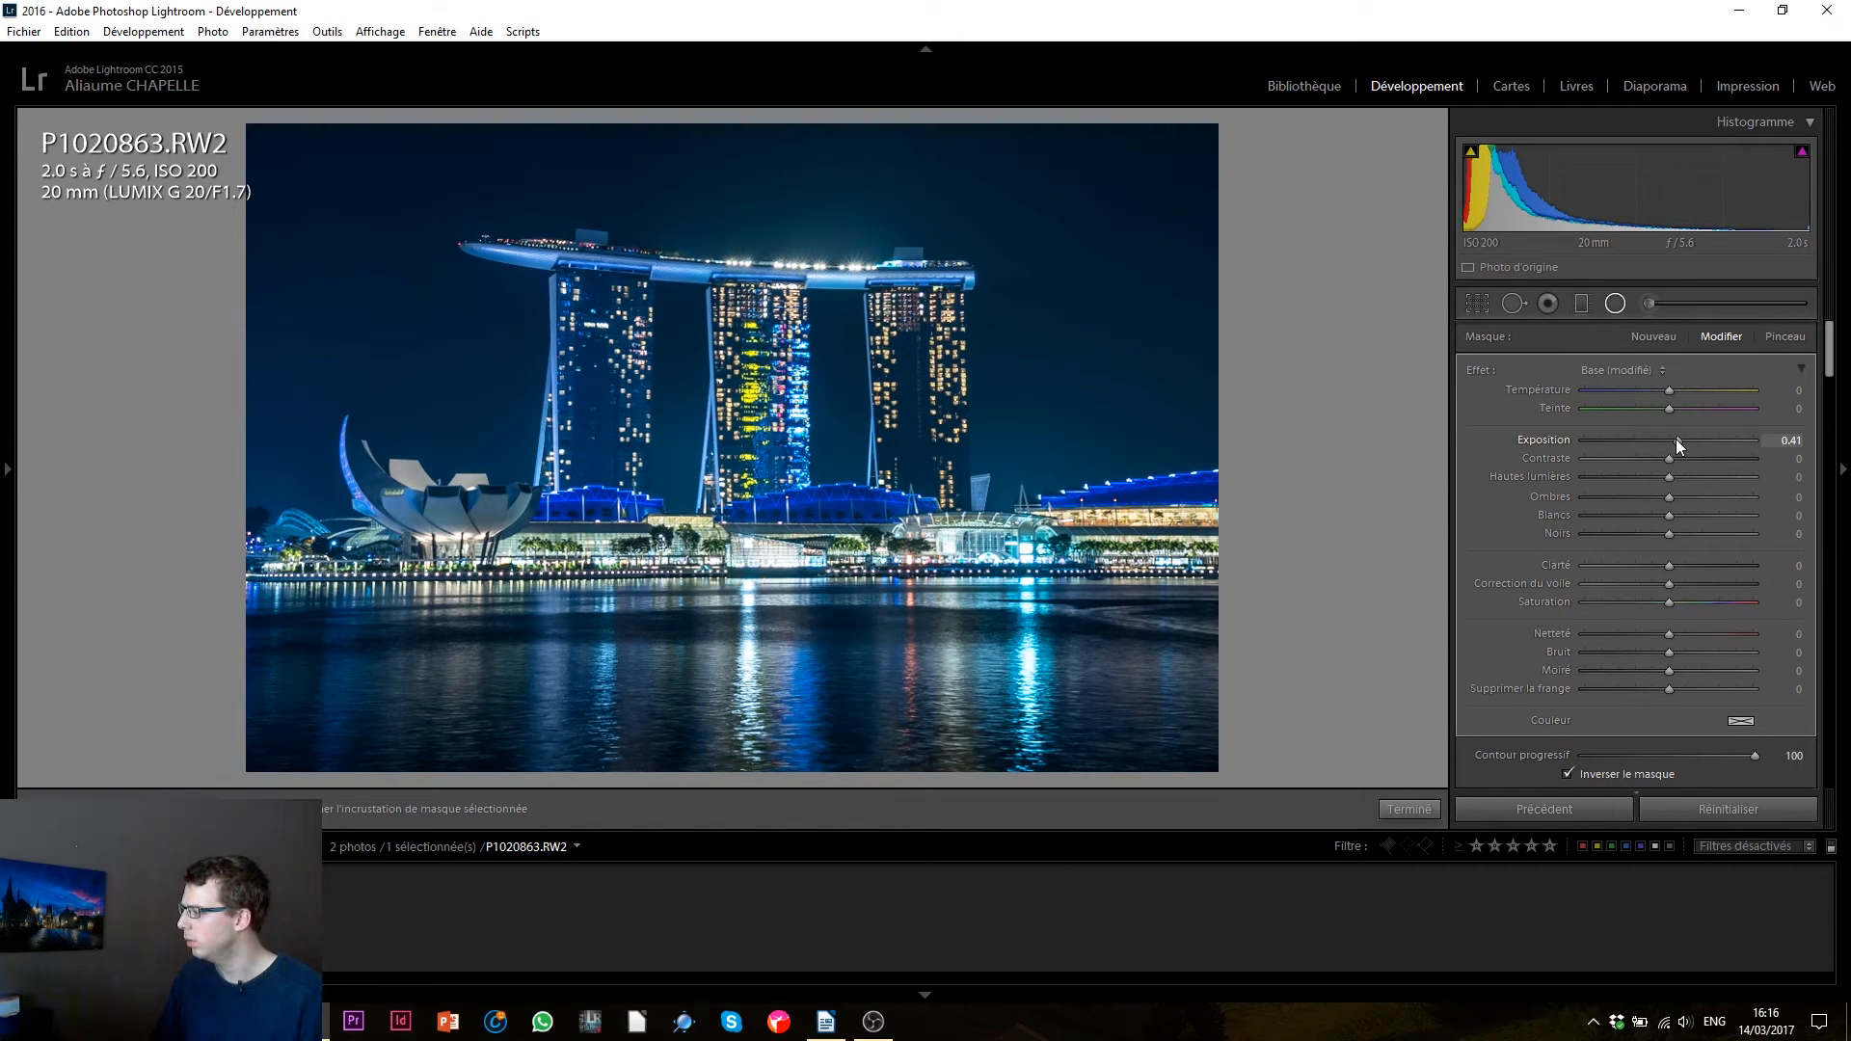
{"action": "left_click", "coordinate": [1654, 567]}
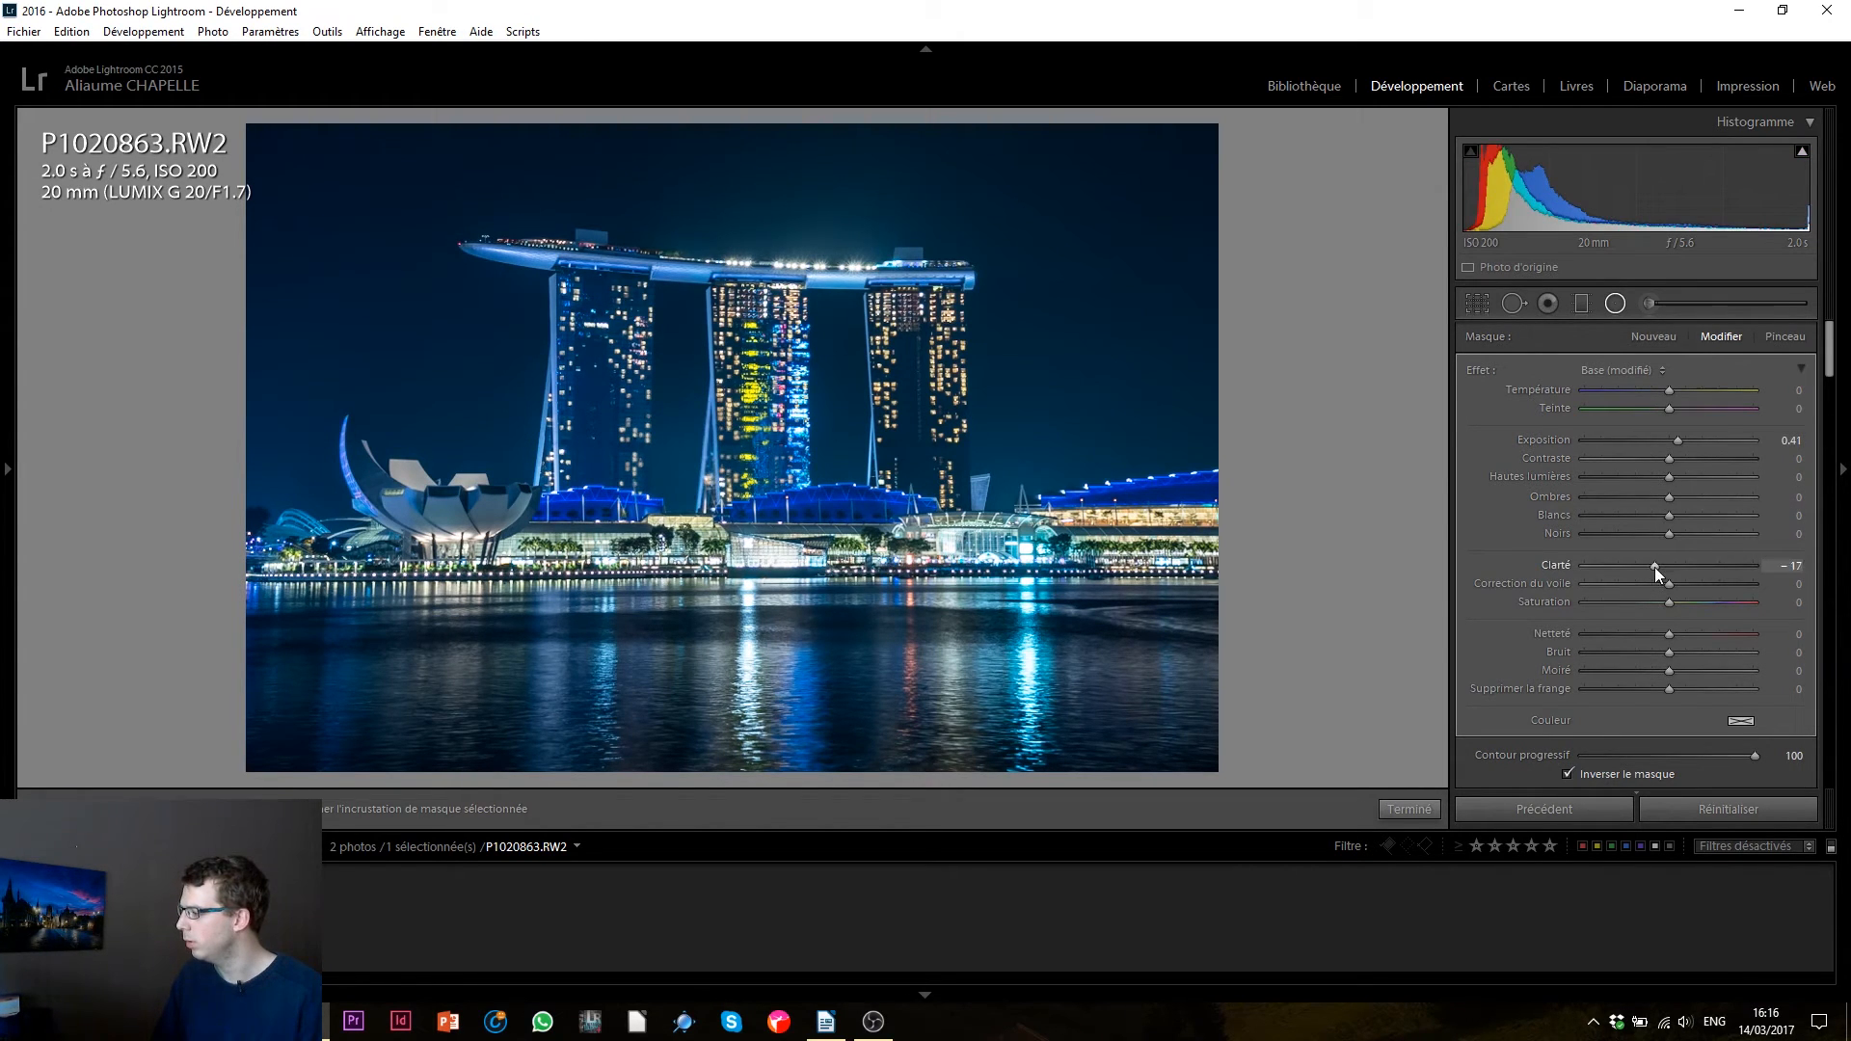
{"action": "left_click_drag", "start_coordinate": [686, 427], "coordinate": [800, 248]}
{"action": "left_click_drag", "start_coordinate": [804, 371], "coordinate": [804, 313]}
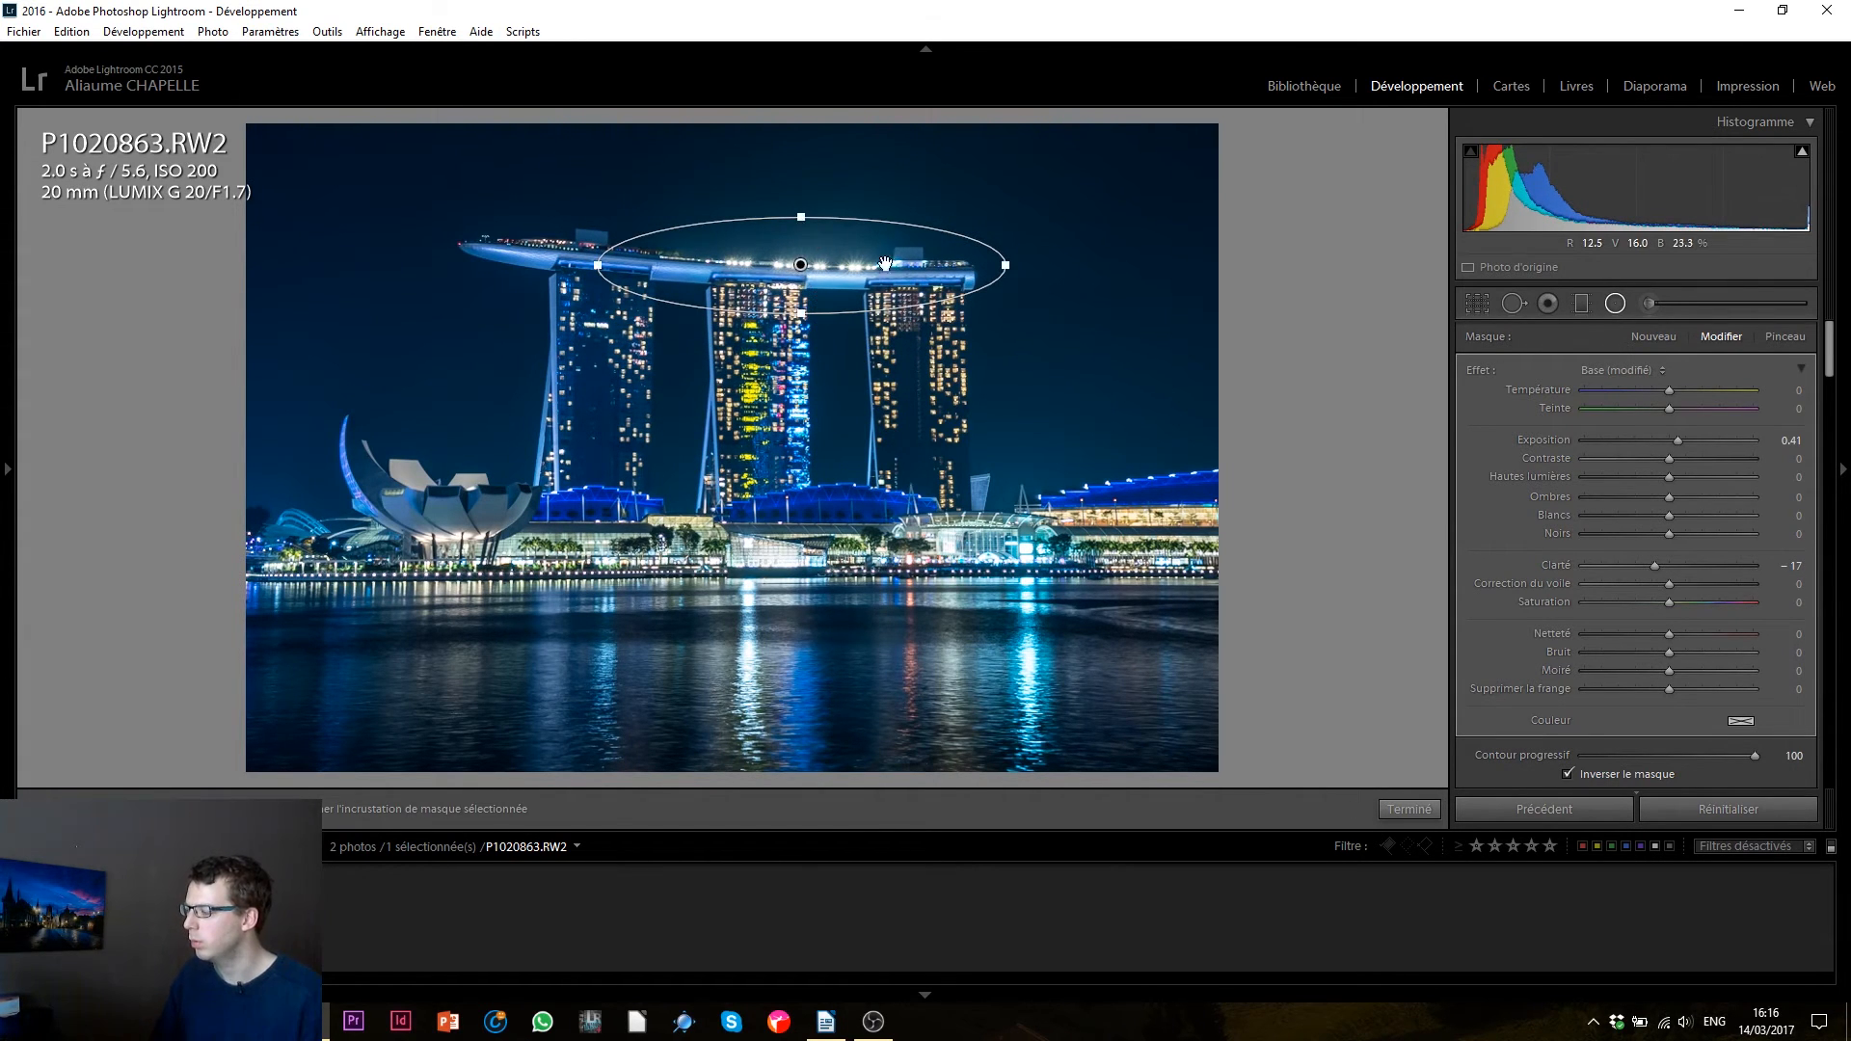
- Duplicate the rooftop radial filter over the lit waterfront buildings on both sides of the photo and finish the radial editing
{"action": "key", "text": "alt"}
{"action": "mouse_move", "coordinate": [802, 264]}
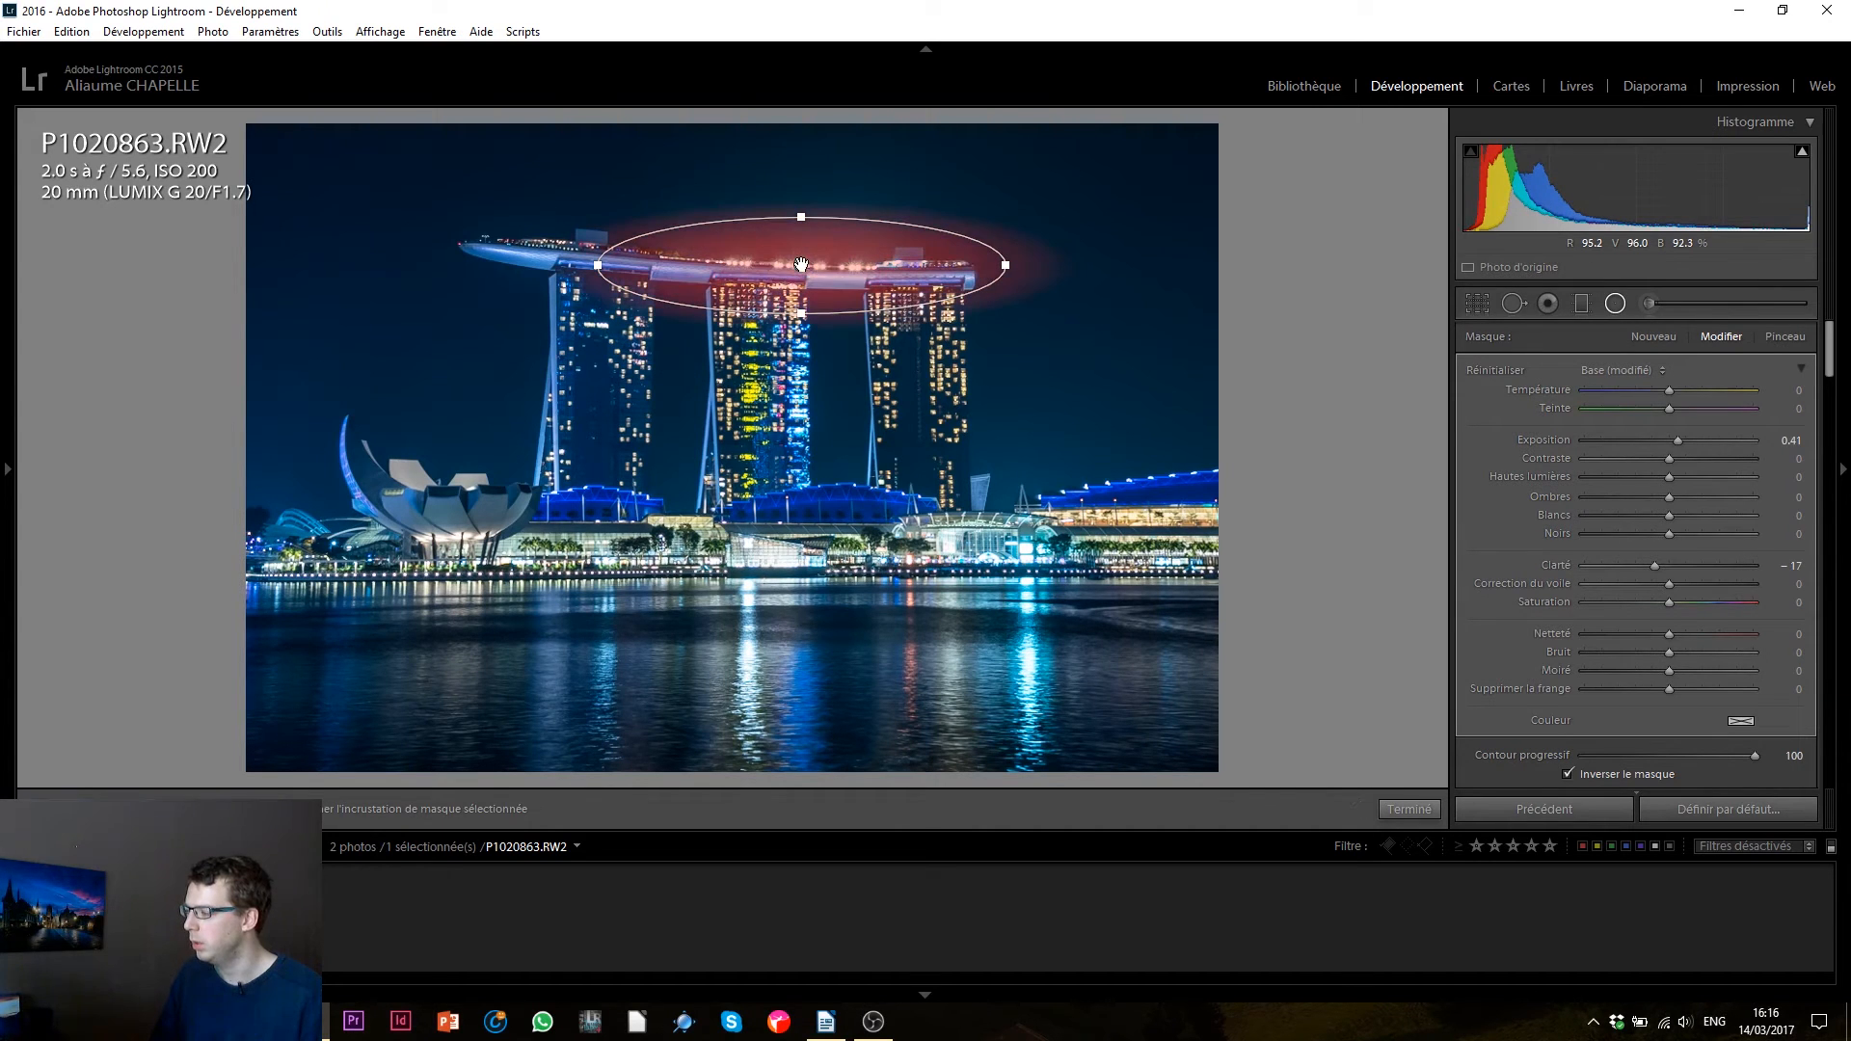
{"action": "left_click_drag", "start_coordinate": [801, 264], "coordinate": [1117, 544]}
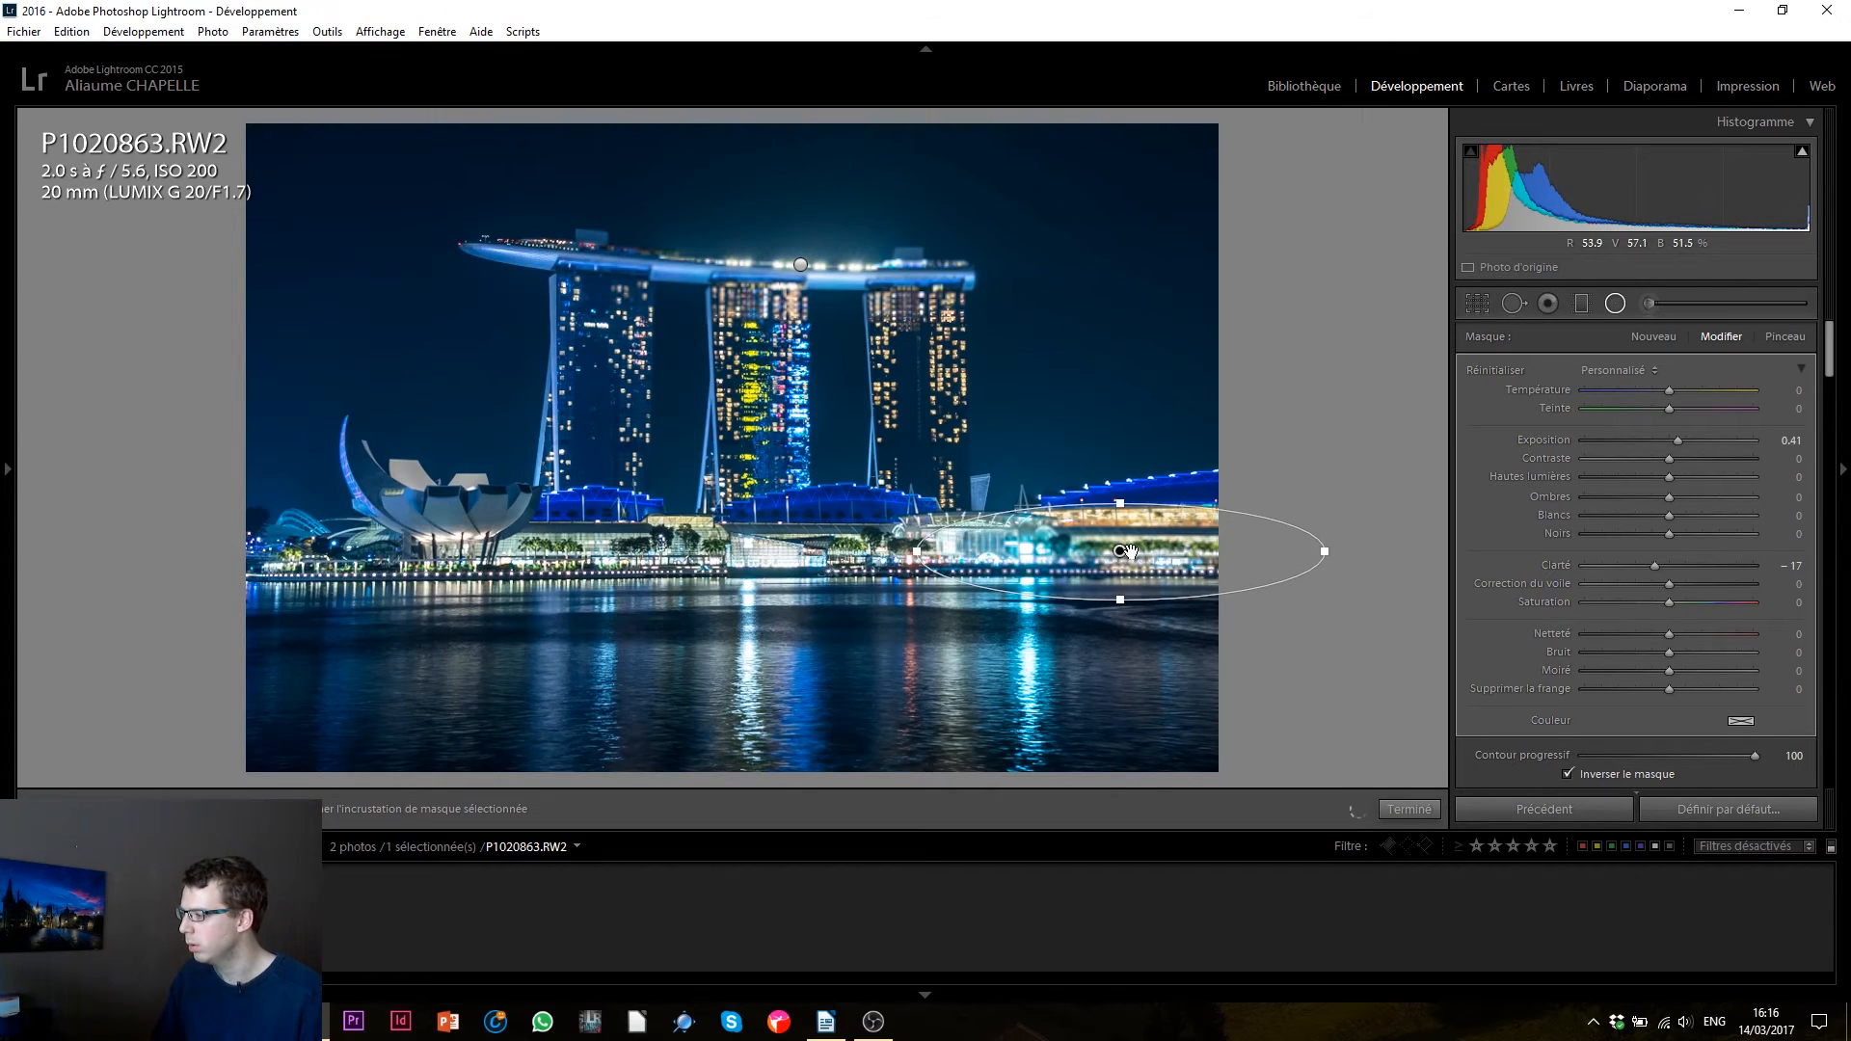
{"action": "left_click_drag", "start_coordinate": [1122, 553], "coordinate": [315, 551]}
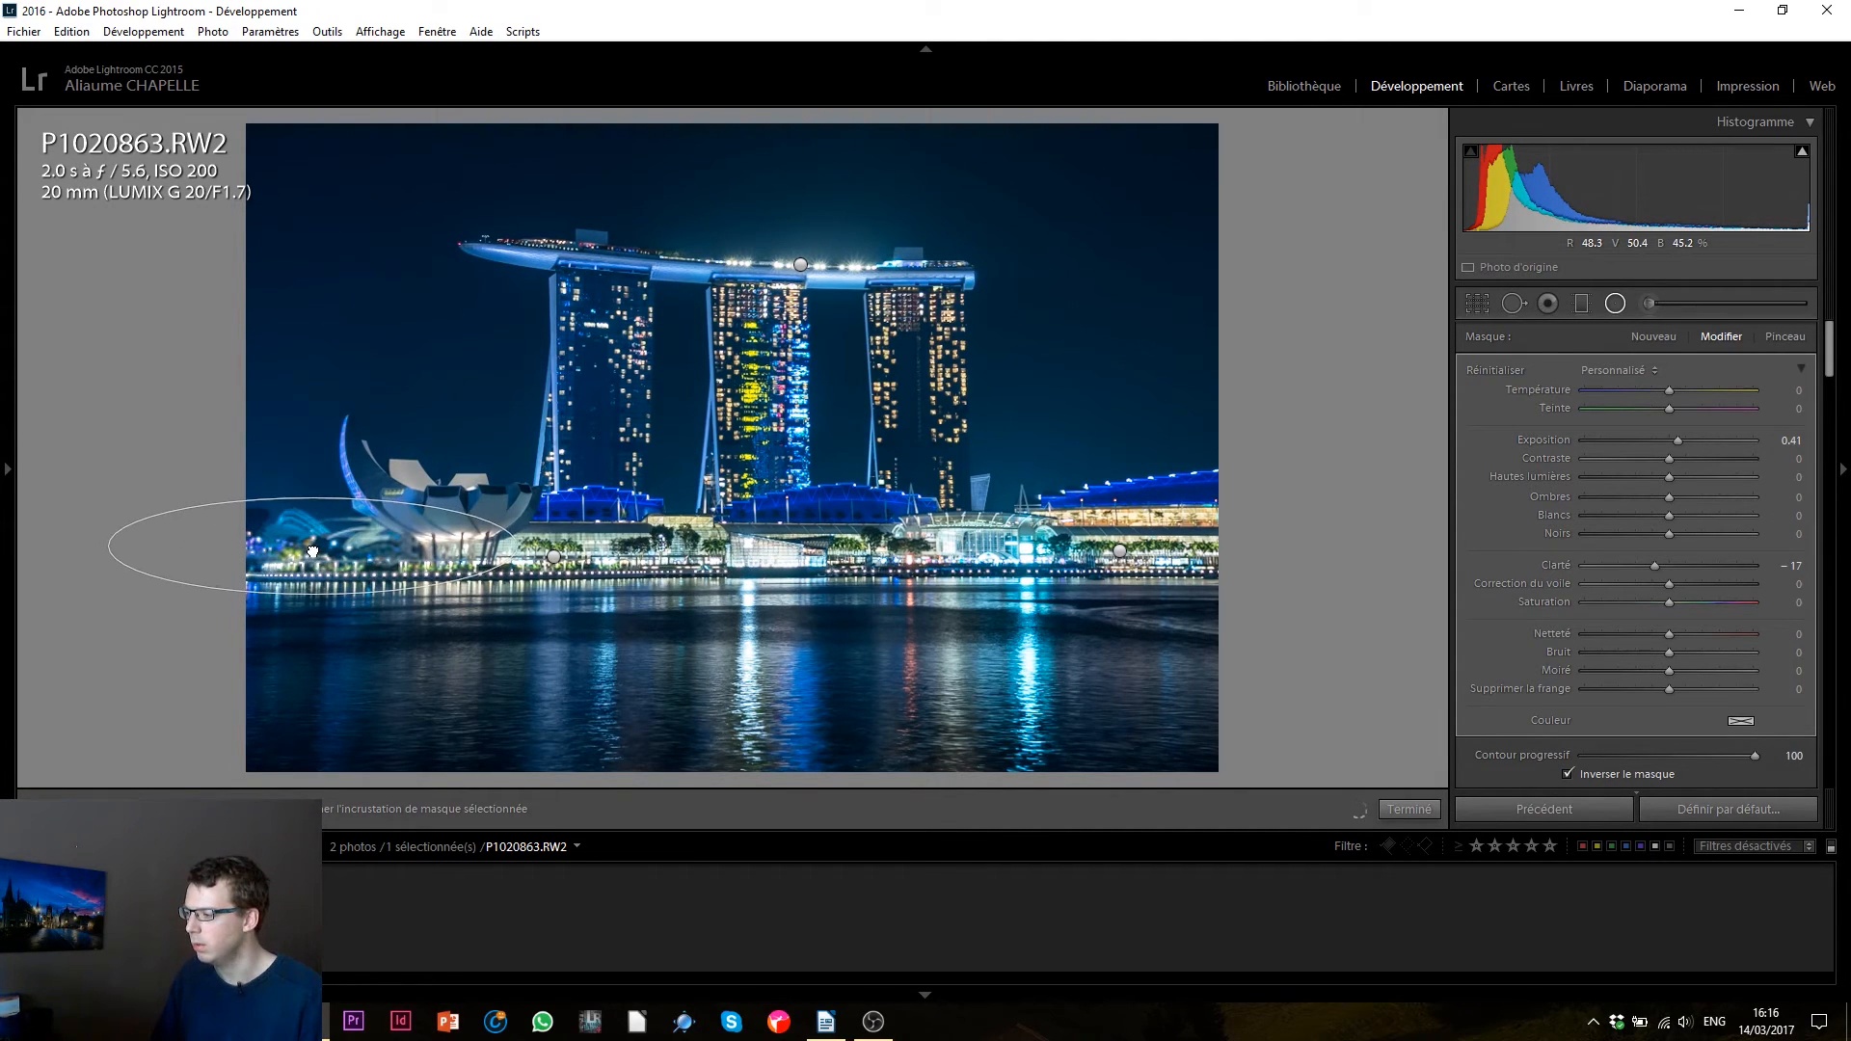
{"action": "left_click", "coordinate": [1409, 810]}
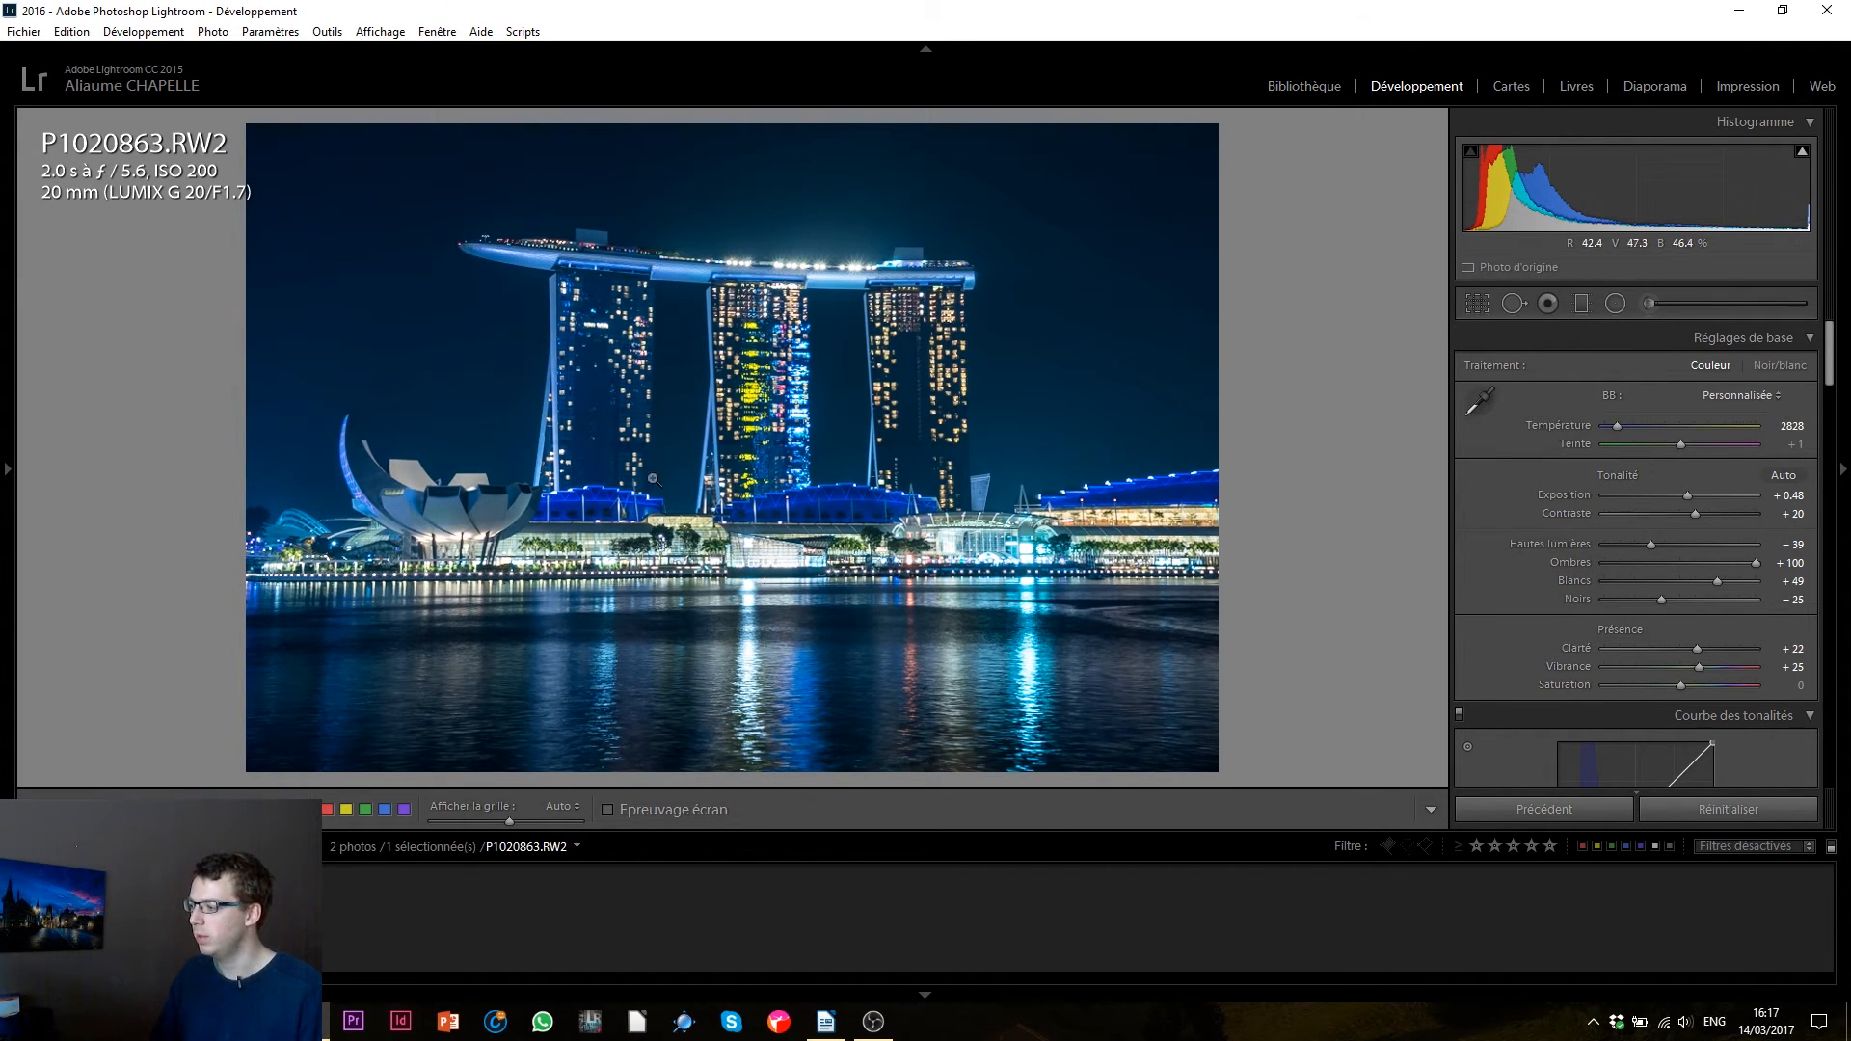
- Add a graduated filter over the water from the shoreline with Hautes lumières 0, Clarté -31, Netteté -45, Bruit 100 and Exposition 0.32
{"action": "left_click", "coordinate": [1582, 304]}
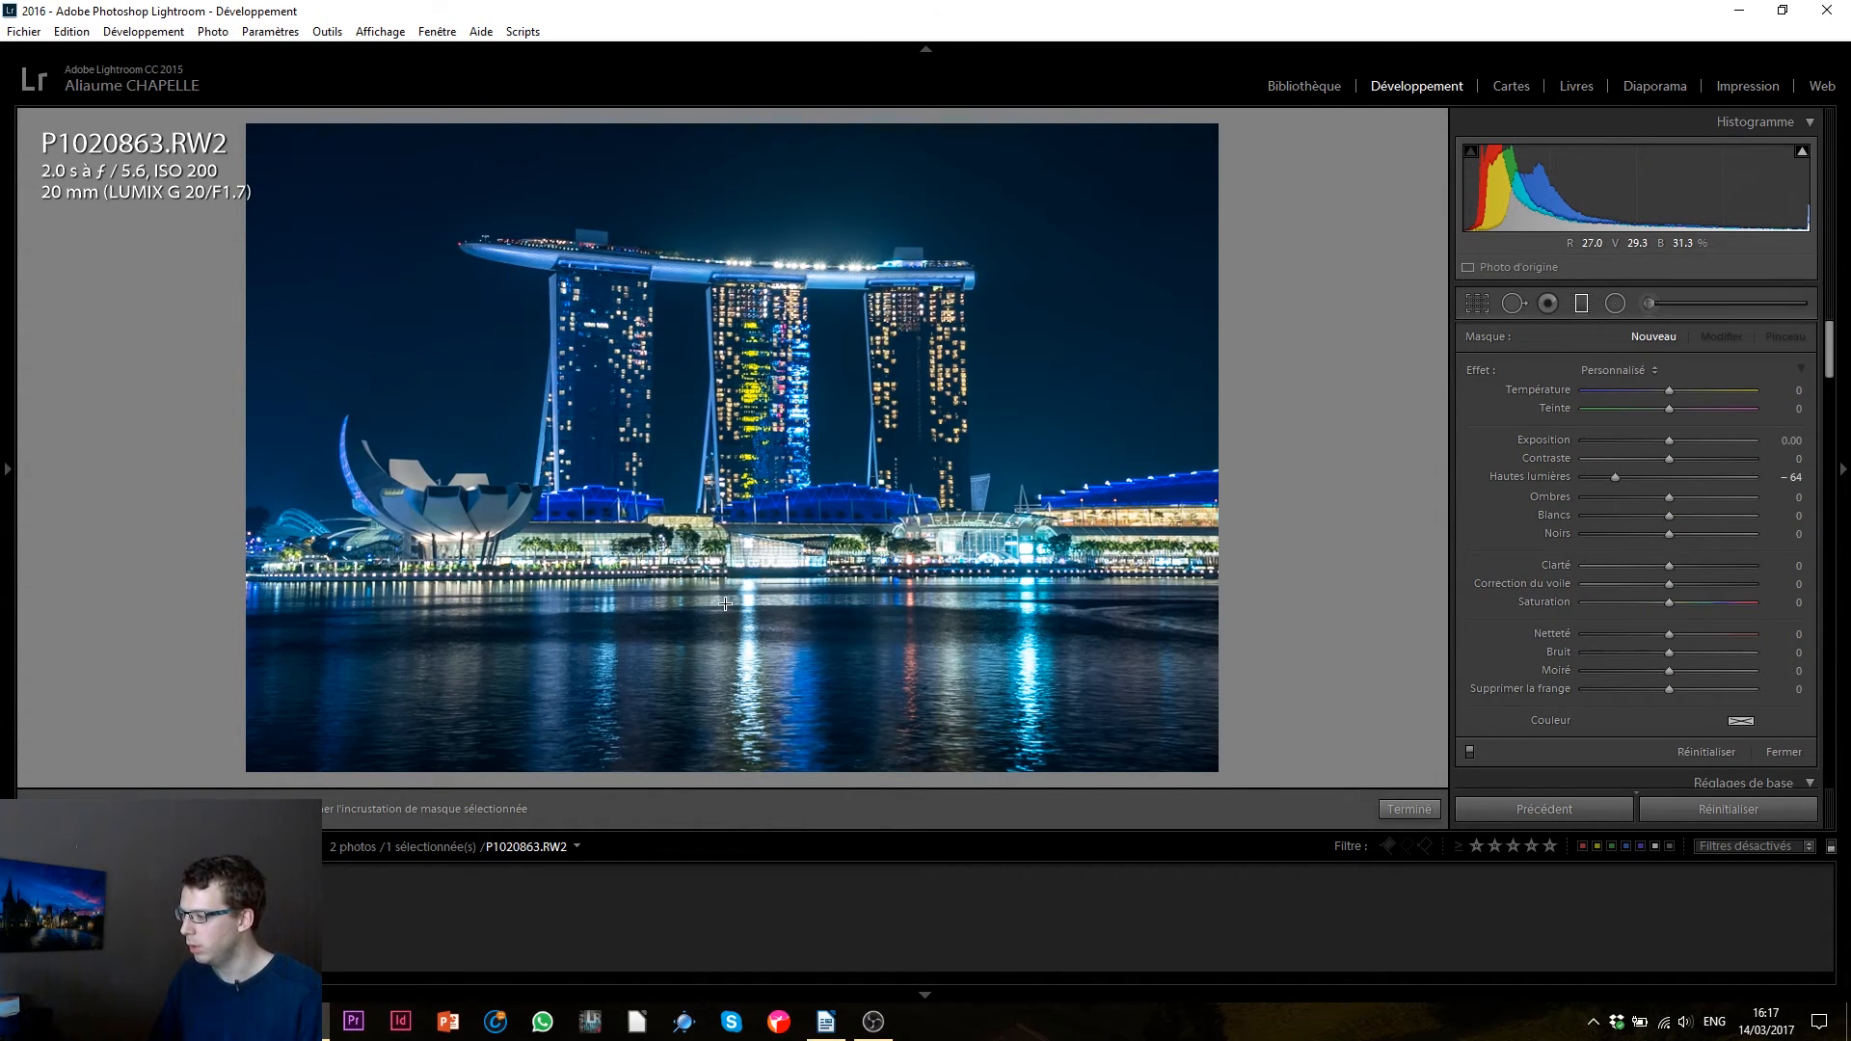
{"action": "left_click_drag", "start_coordinate": [726, 603], "coordinate": [727, 578]}
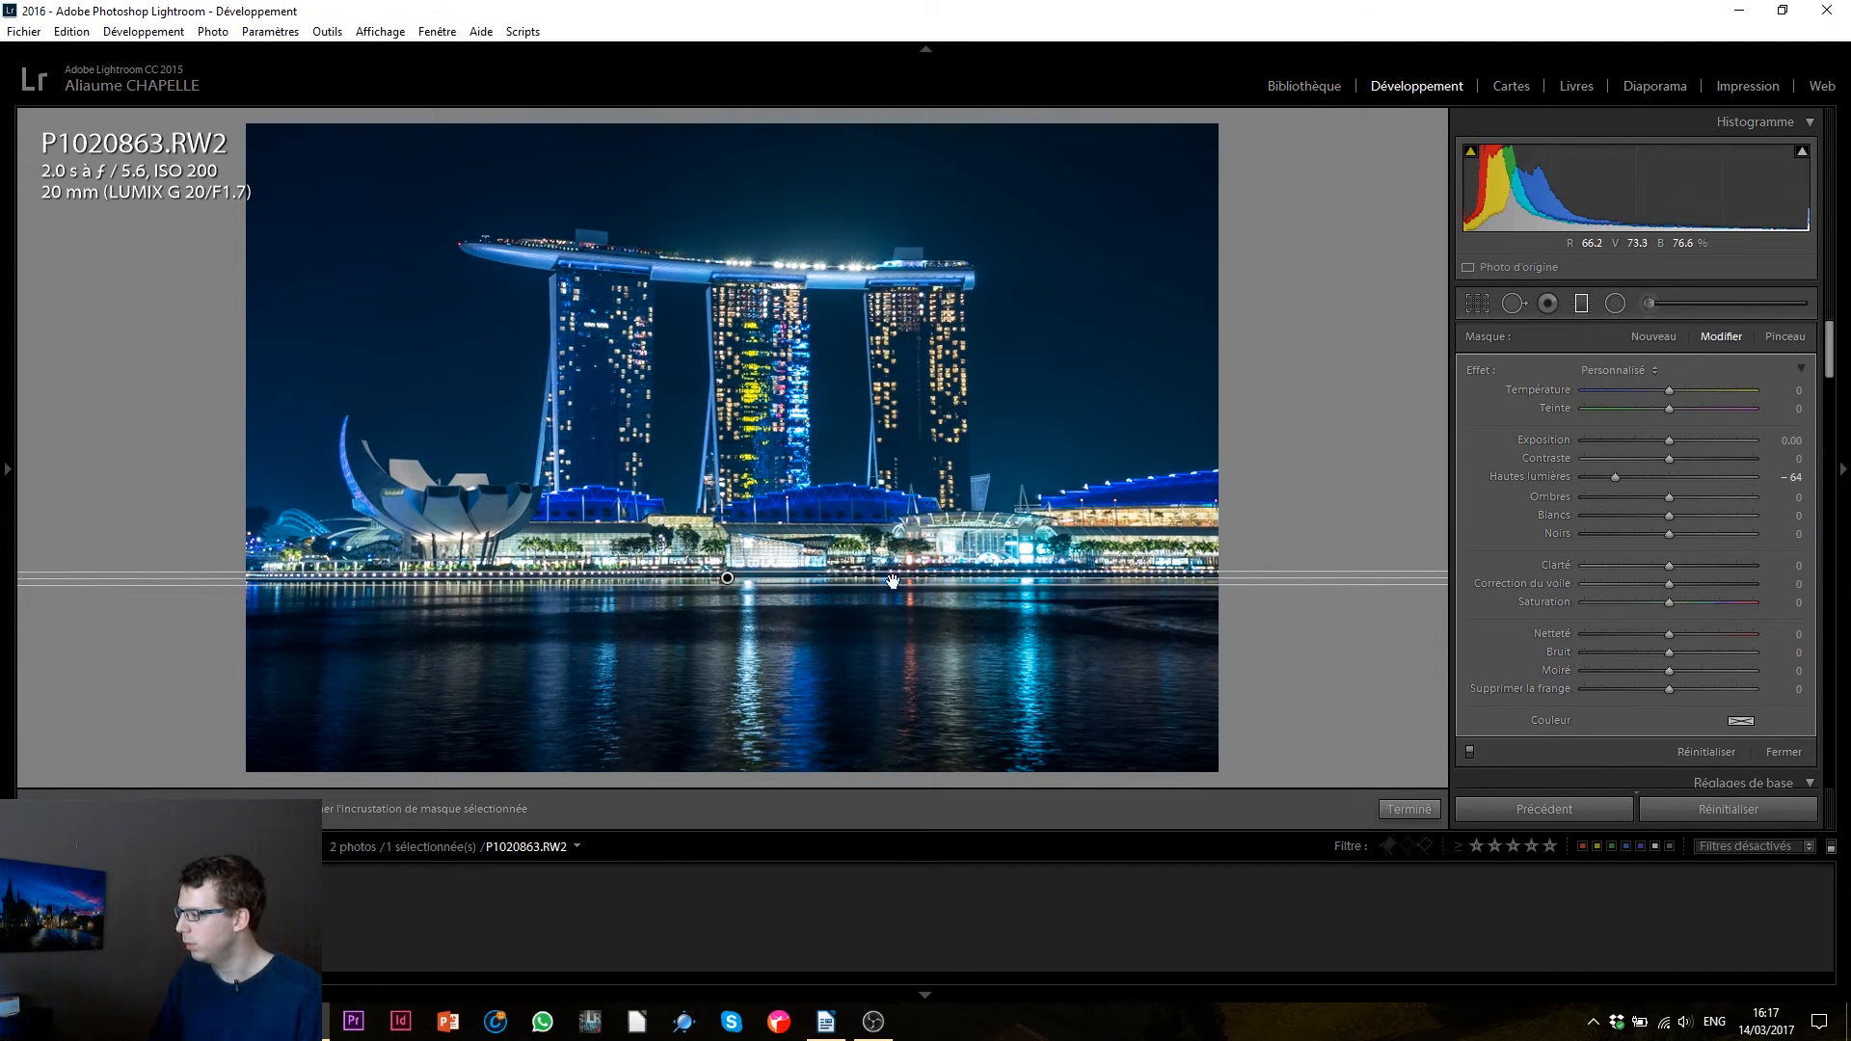
{"action": "double_click", "coordinate": [1518, 473]}
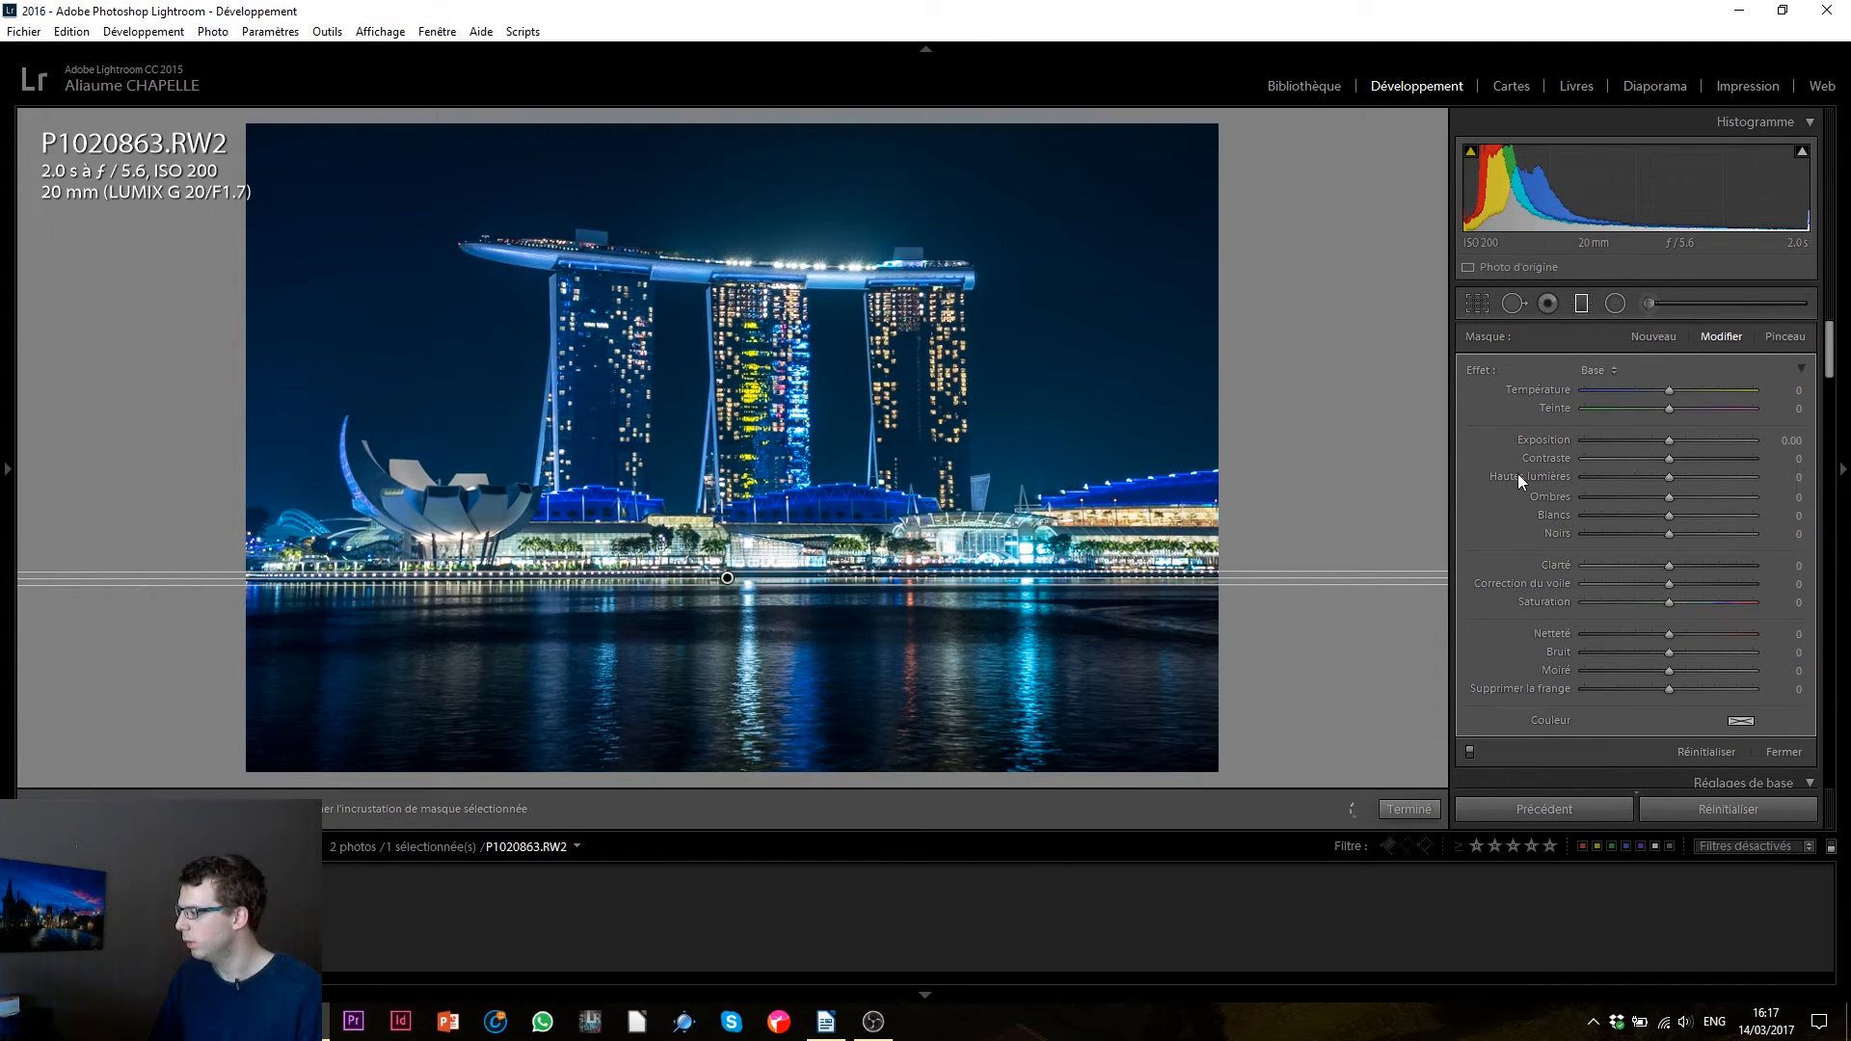
{"action": "left_click", "coordinate": [1639, 564]}
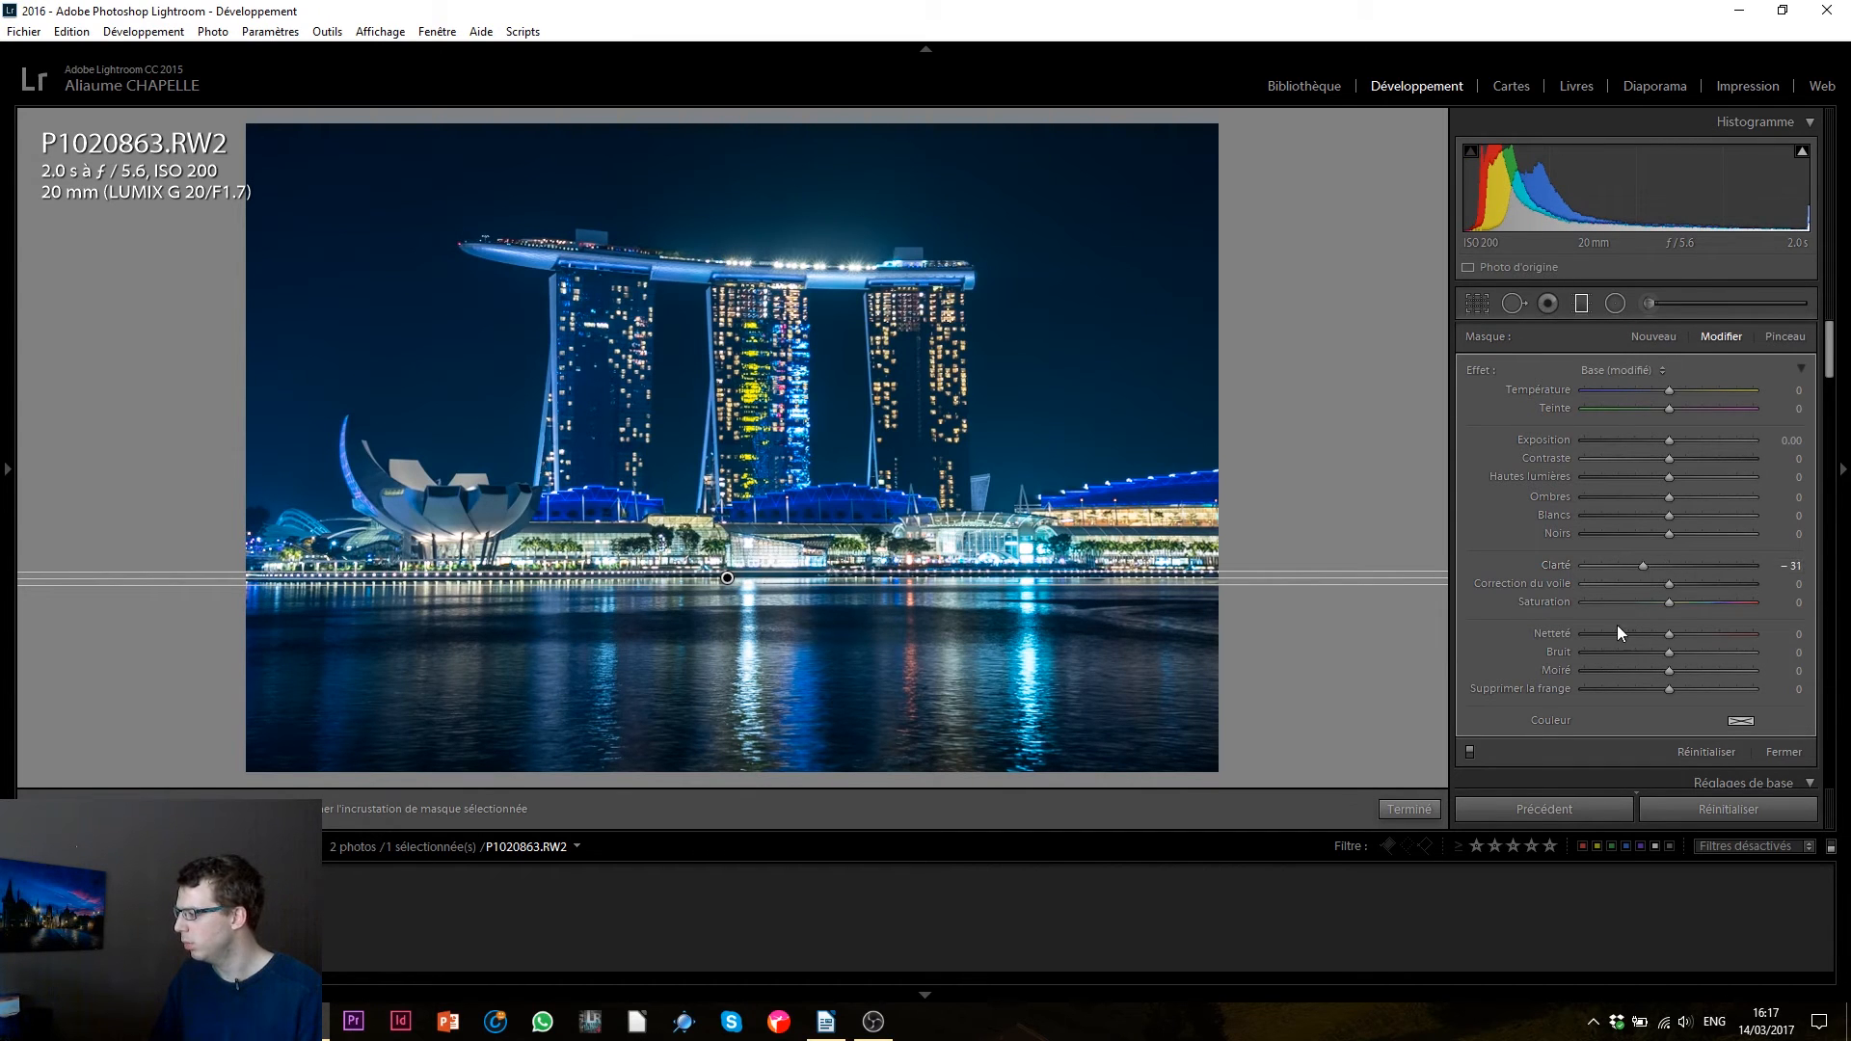
{"action": "left_click_drag", "start_coordinate": [1617, 625], "coordinate": [1611, 641]}
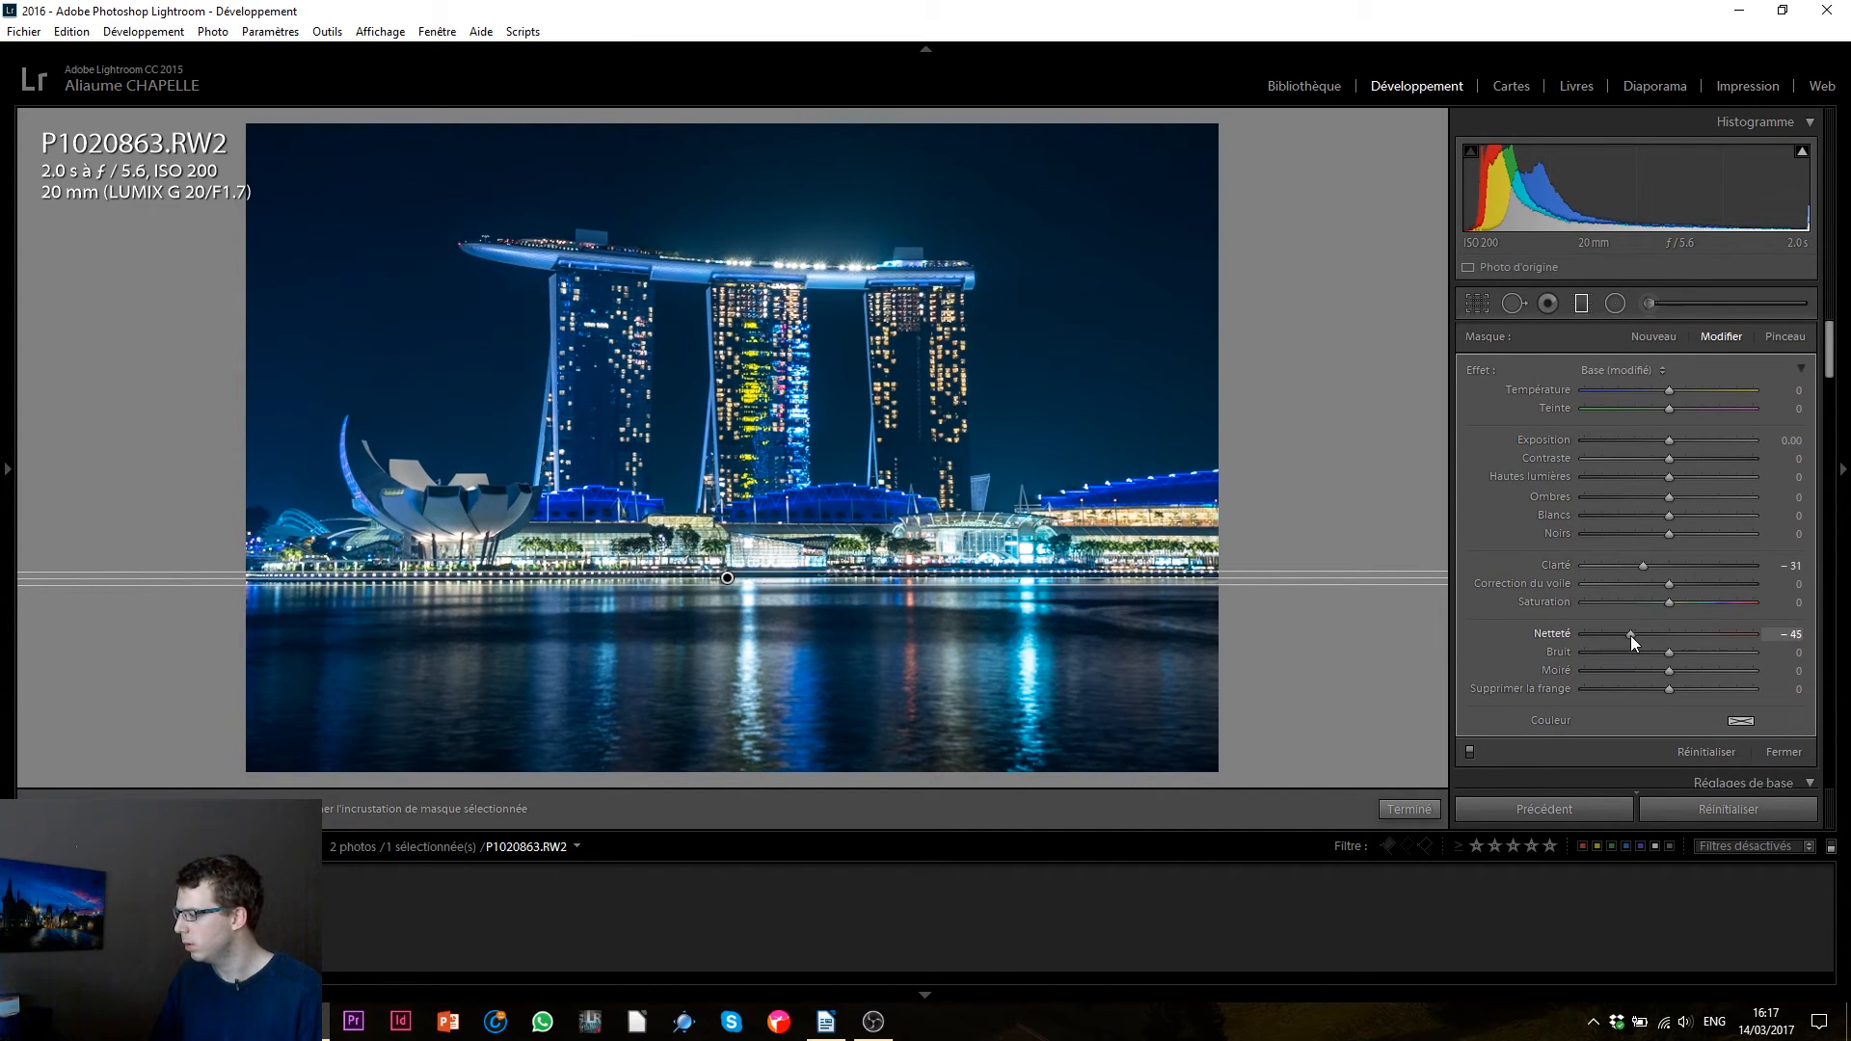
{"action": "left_click", "coordinate": [1716, 651]}
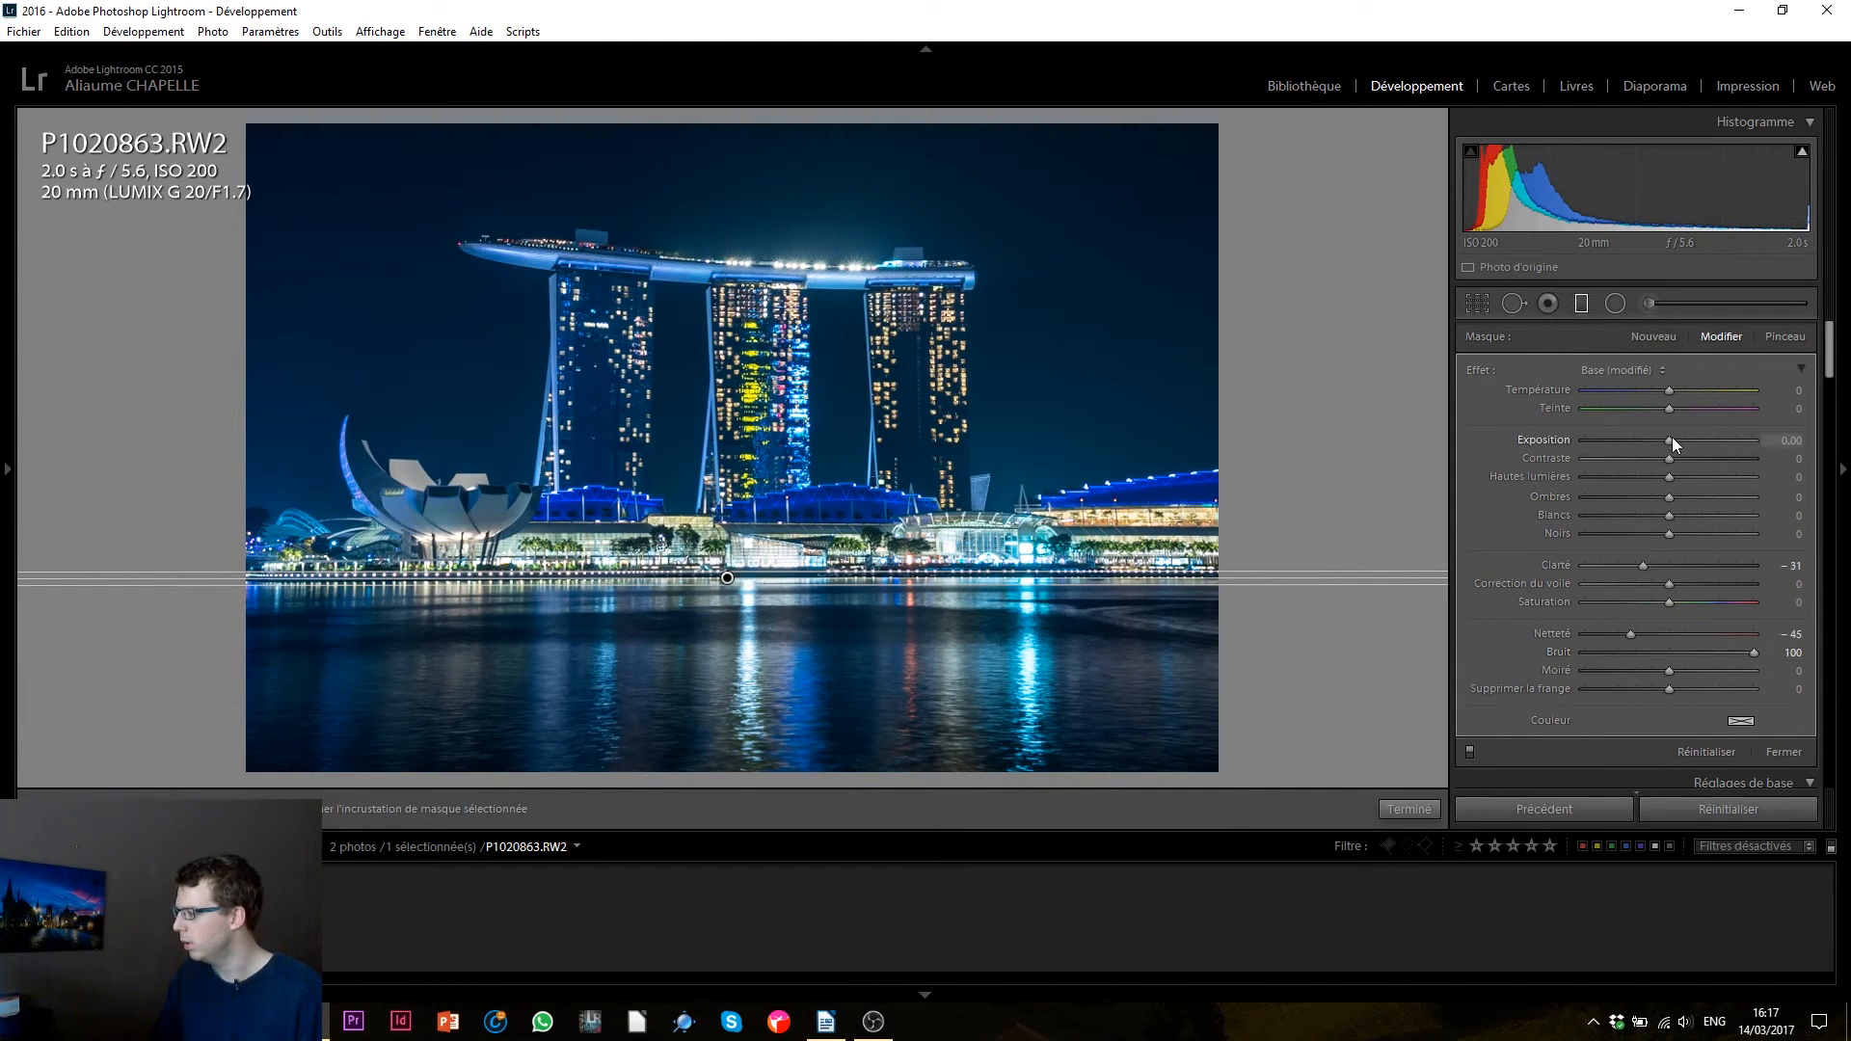
{"action": "left_click_drag", "start_coordinate": [1670, 442], "coordinate": [1676, 441]}
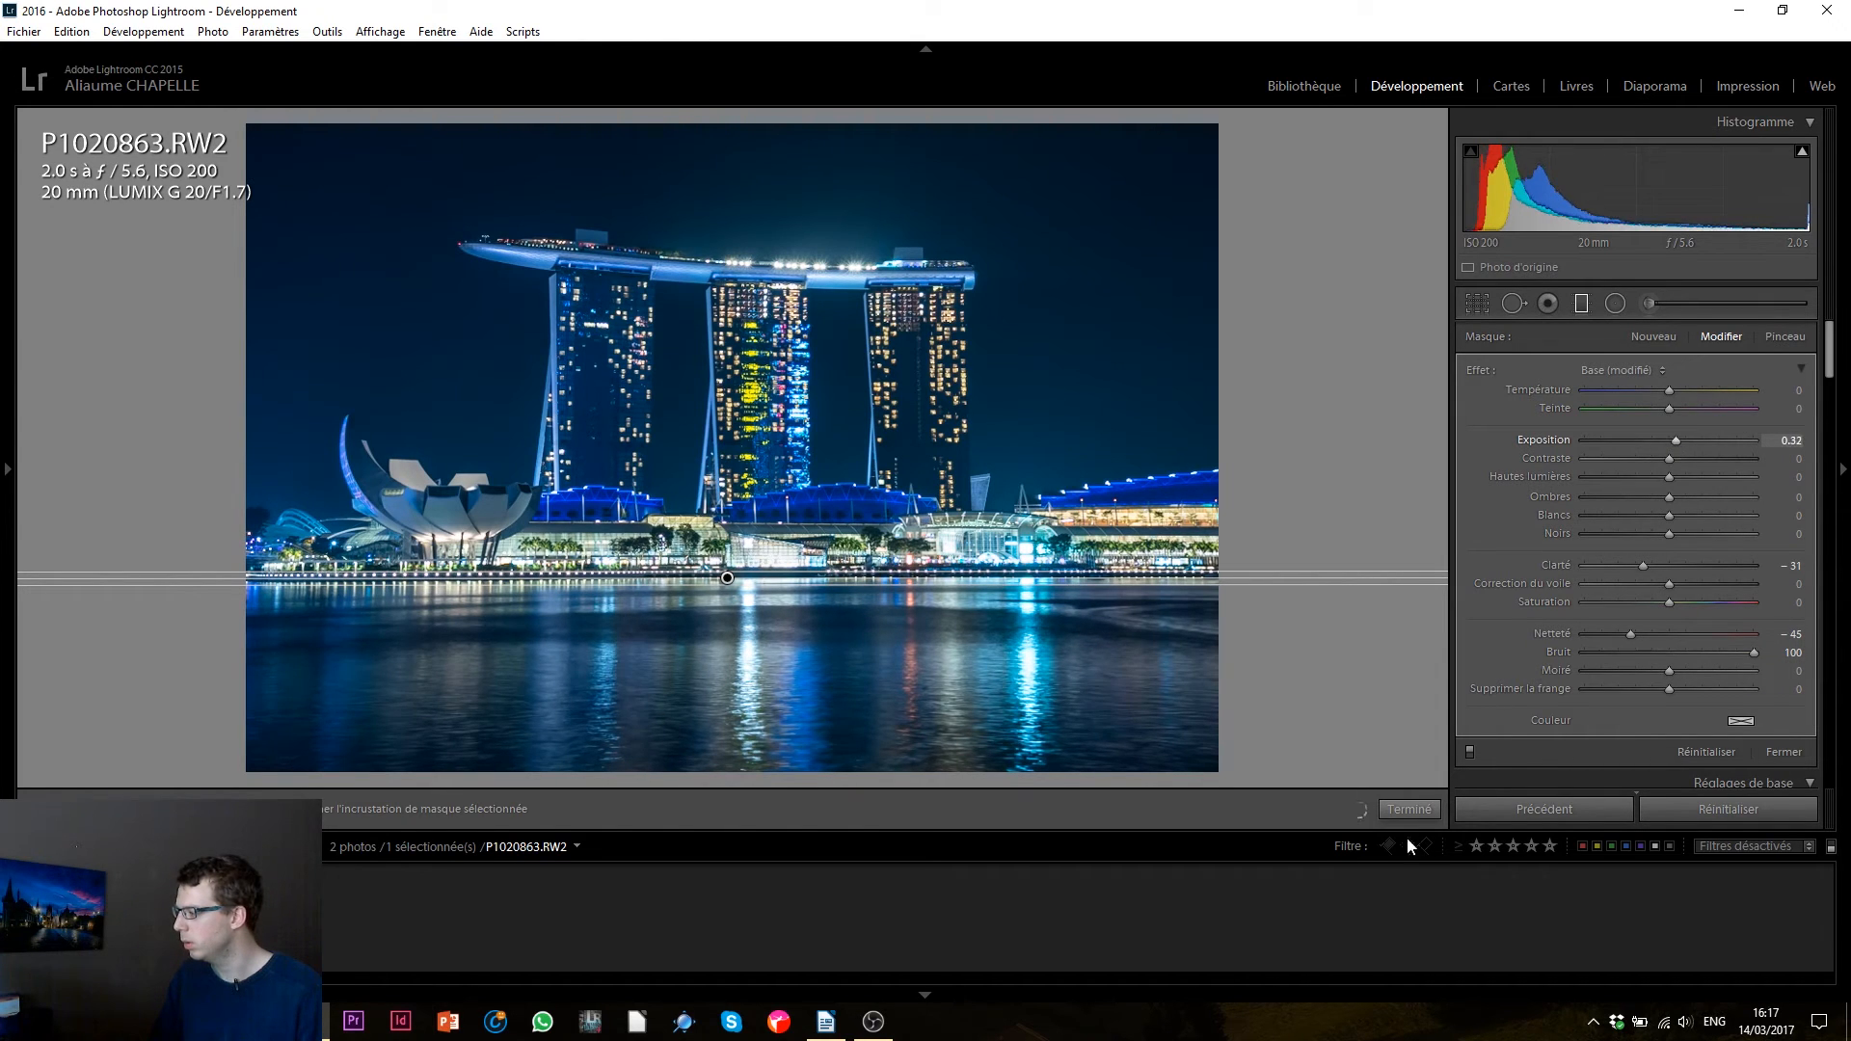
- Compare the water with the graduated filter off and on, and finish the filter editing
{"action": "left_click", "coordinate": [1469, 753]}
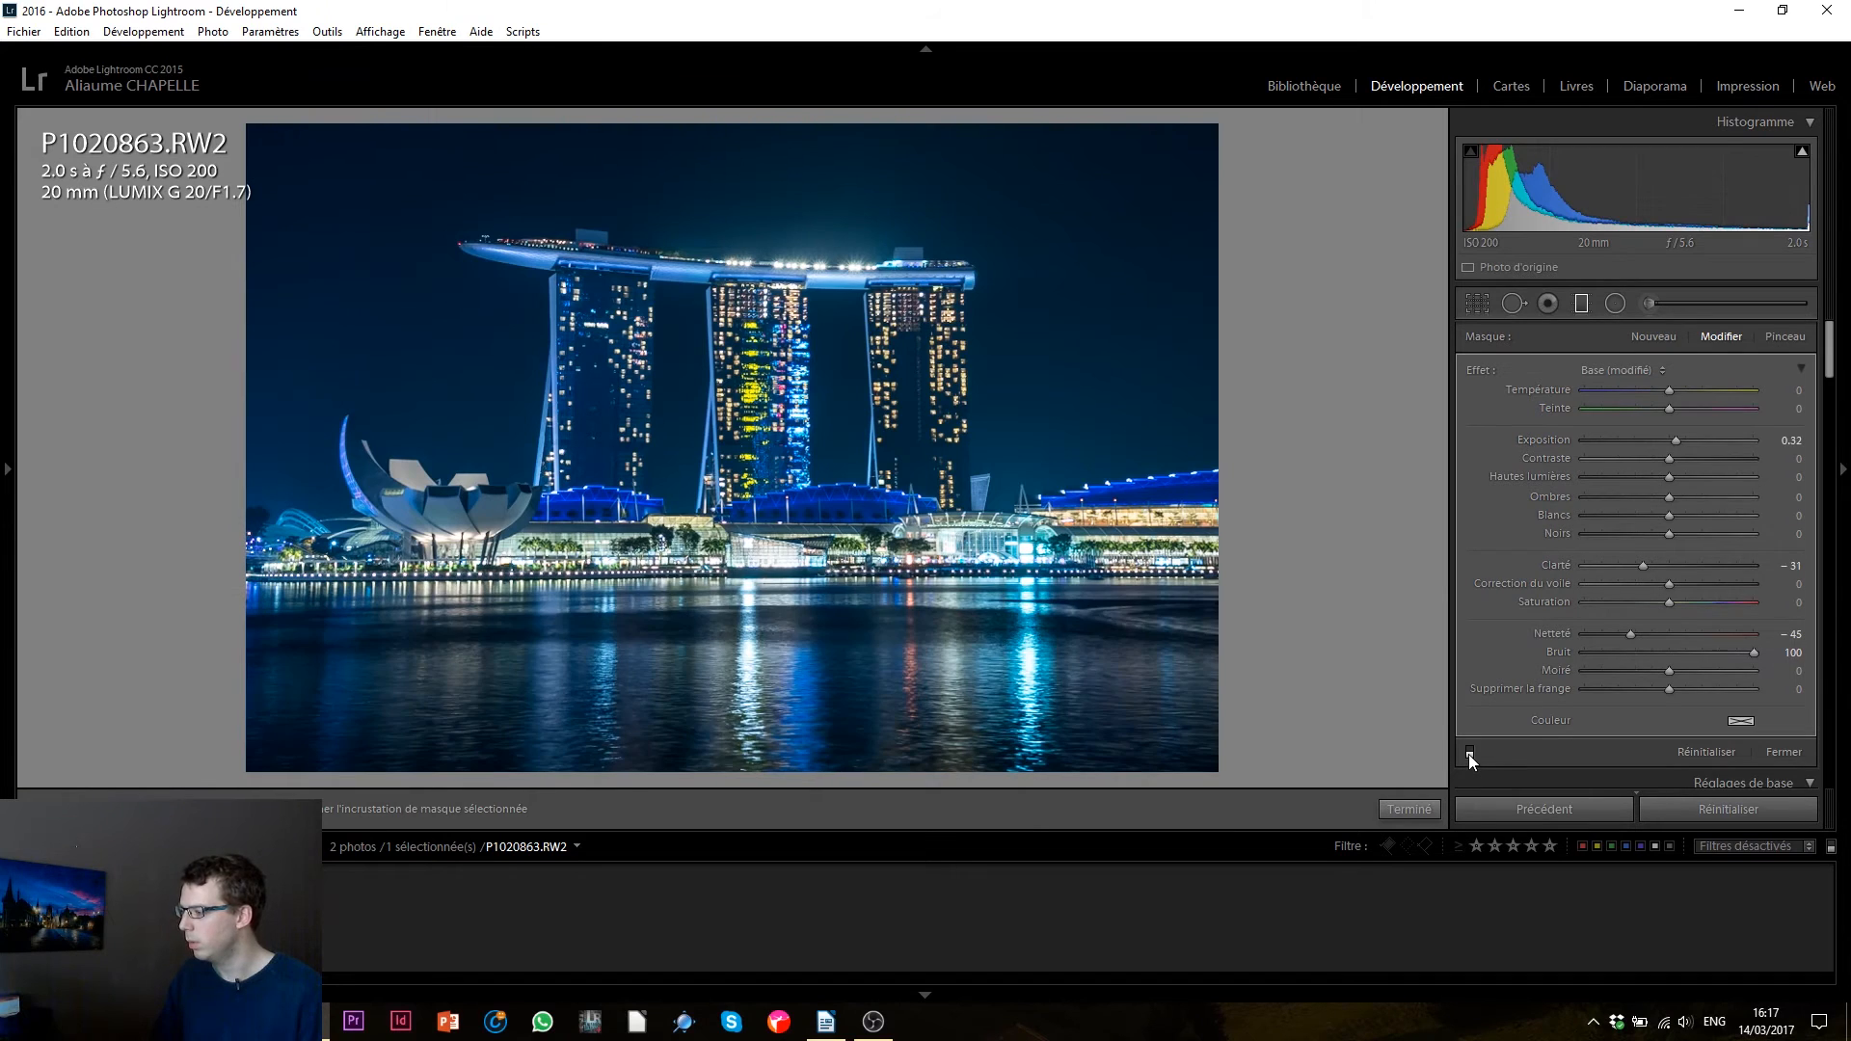
{"action": "left_click", "coordinate": [1469, 753]}
{"action": "left_click", "coordinate": [1468, 753]}
{"action": "left_click", "coordinate": [1469, 753]}
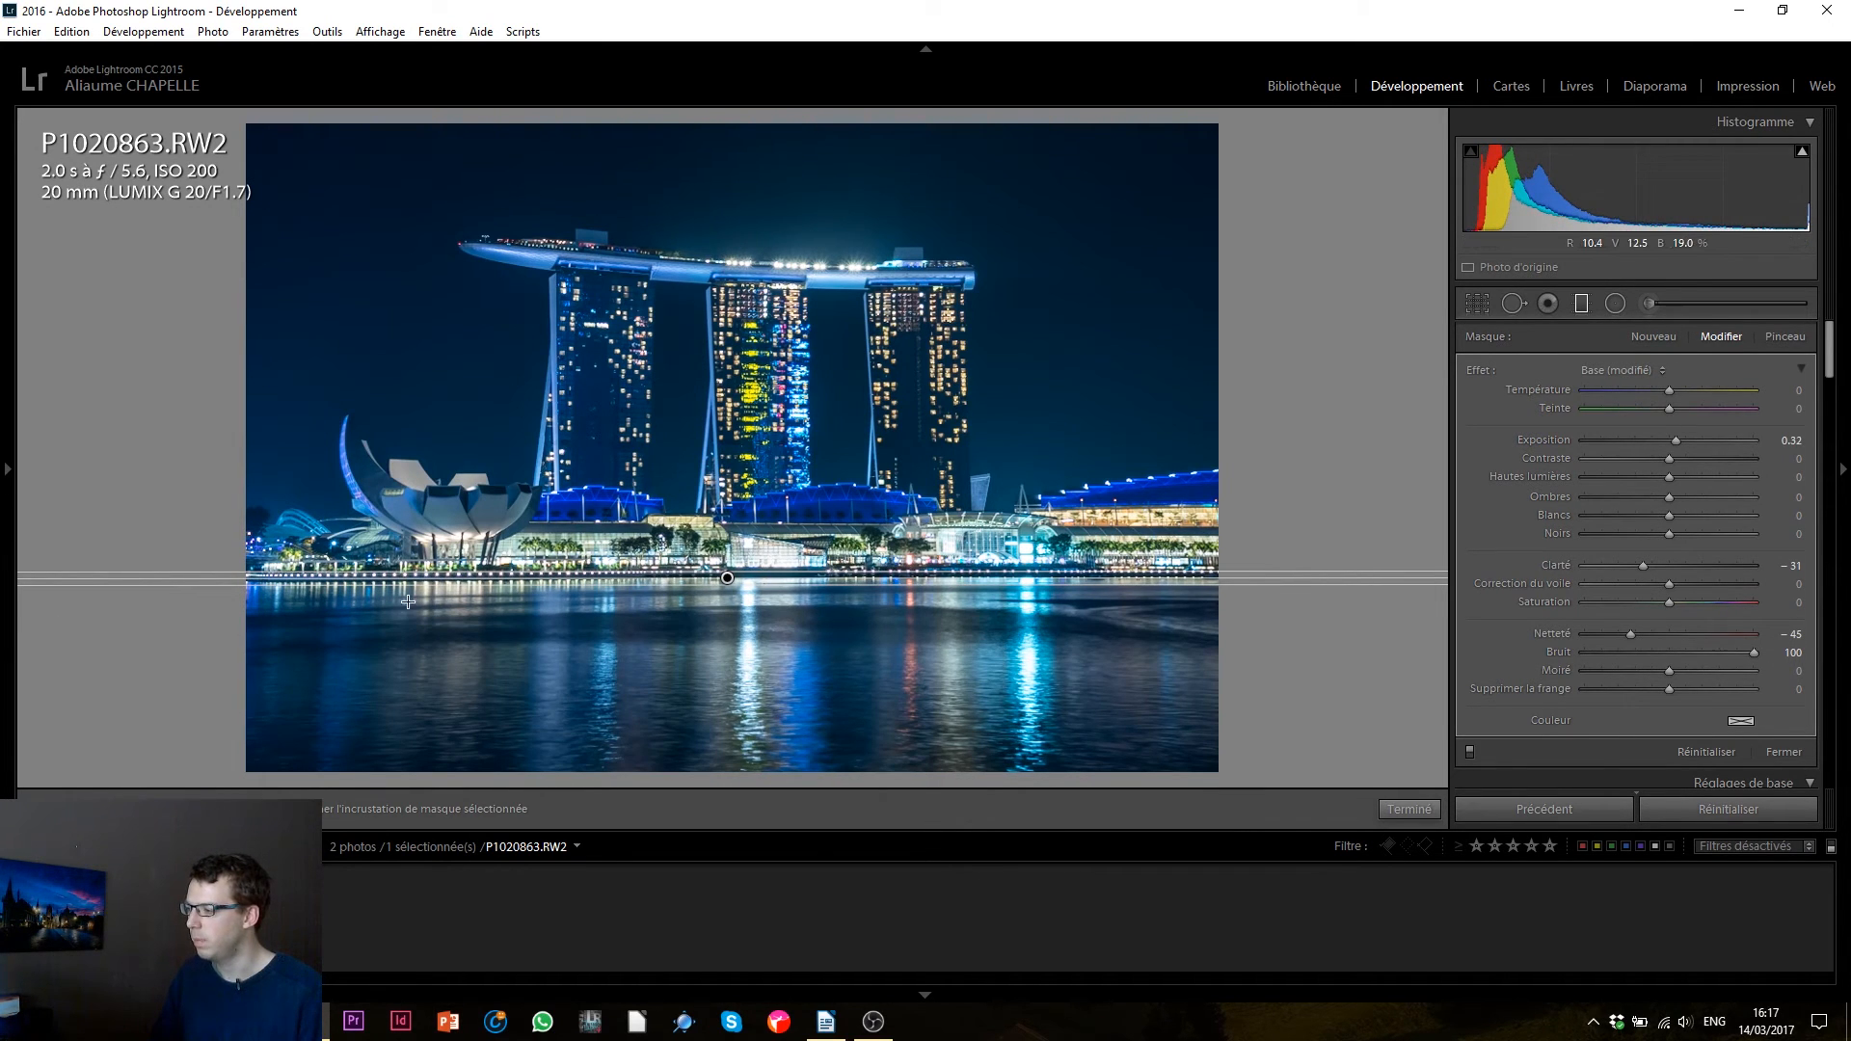
{"action": "left_click", "coordinate": [1409, 810]}
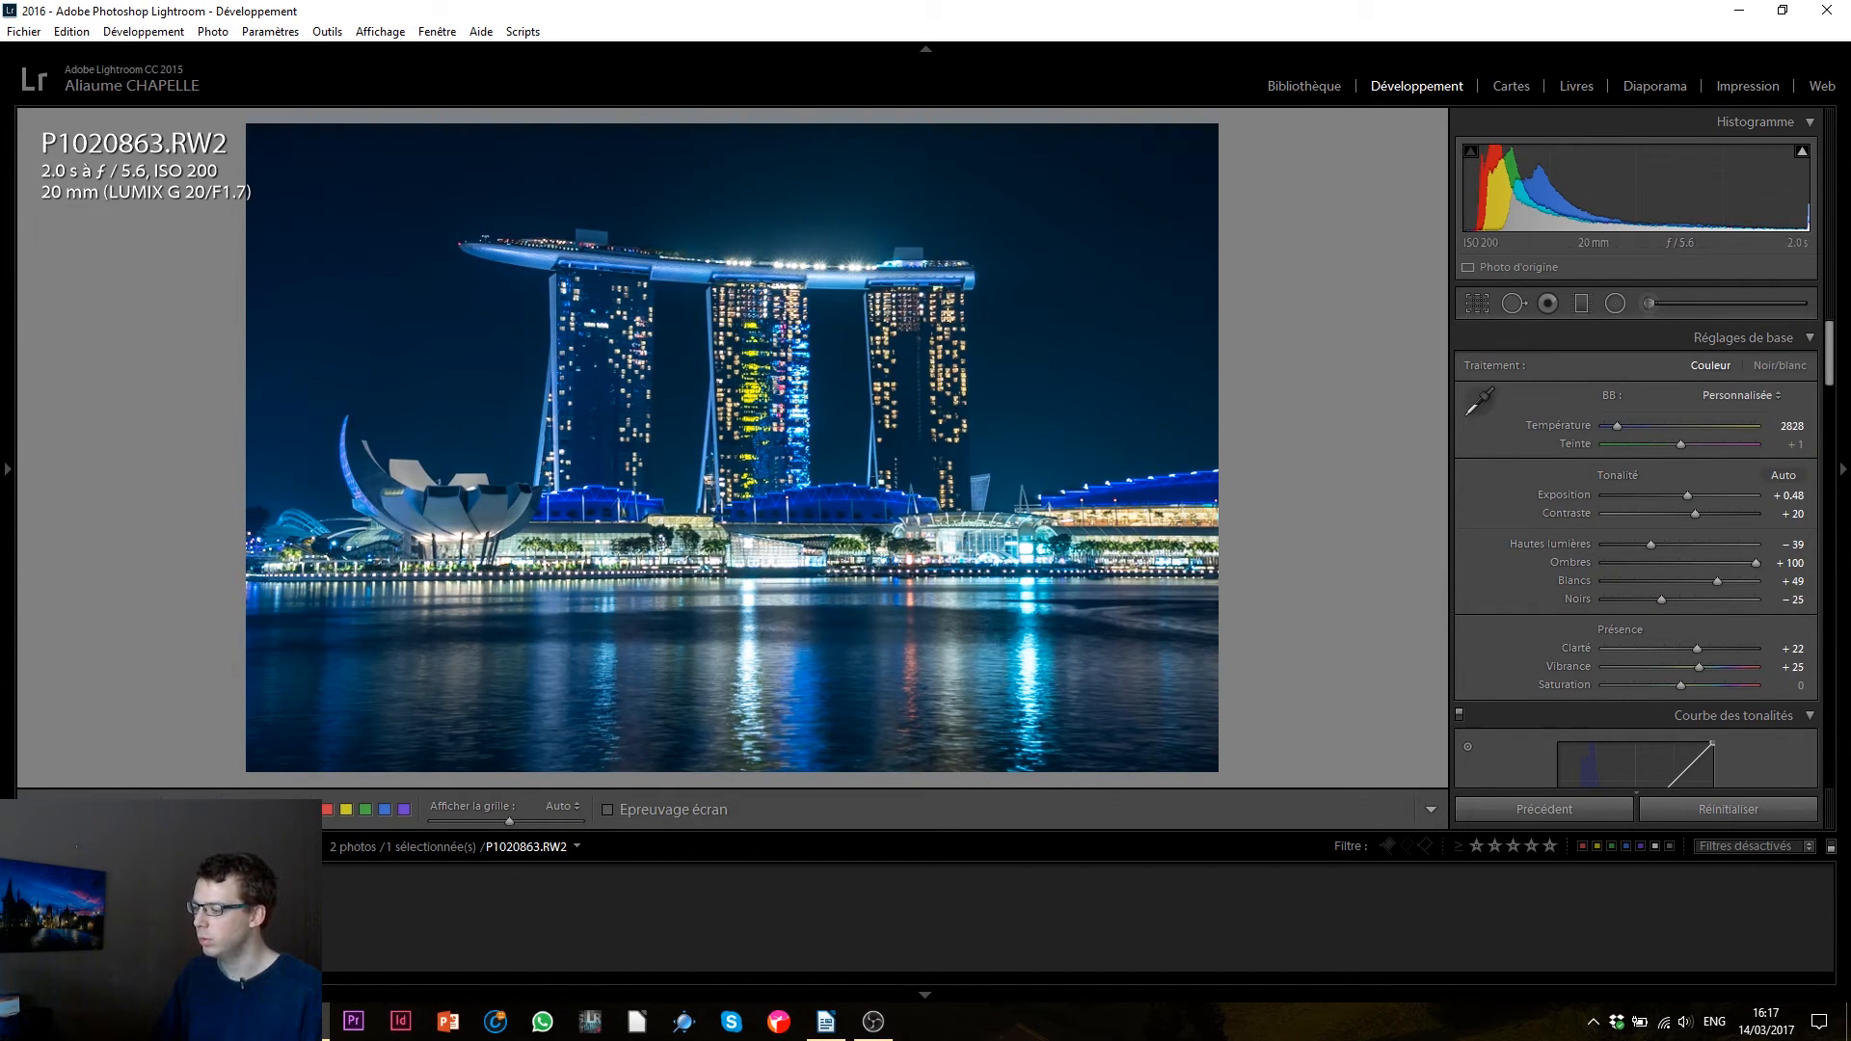
- Open the night photo in Photoshop for further editing and close the floating Selective Tool window
{"action": "right_click", "coordinate": [148, 338]}
{"action": "mouse_move", "coordinate": [347, 479]}
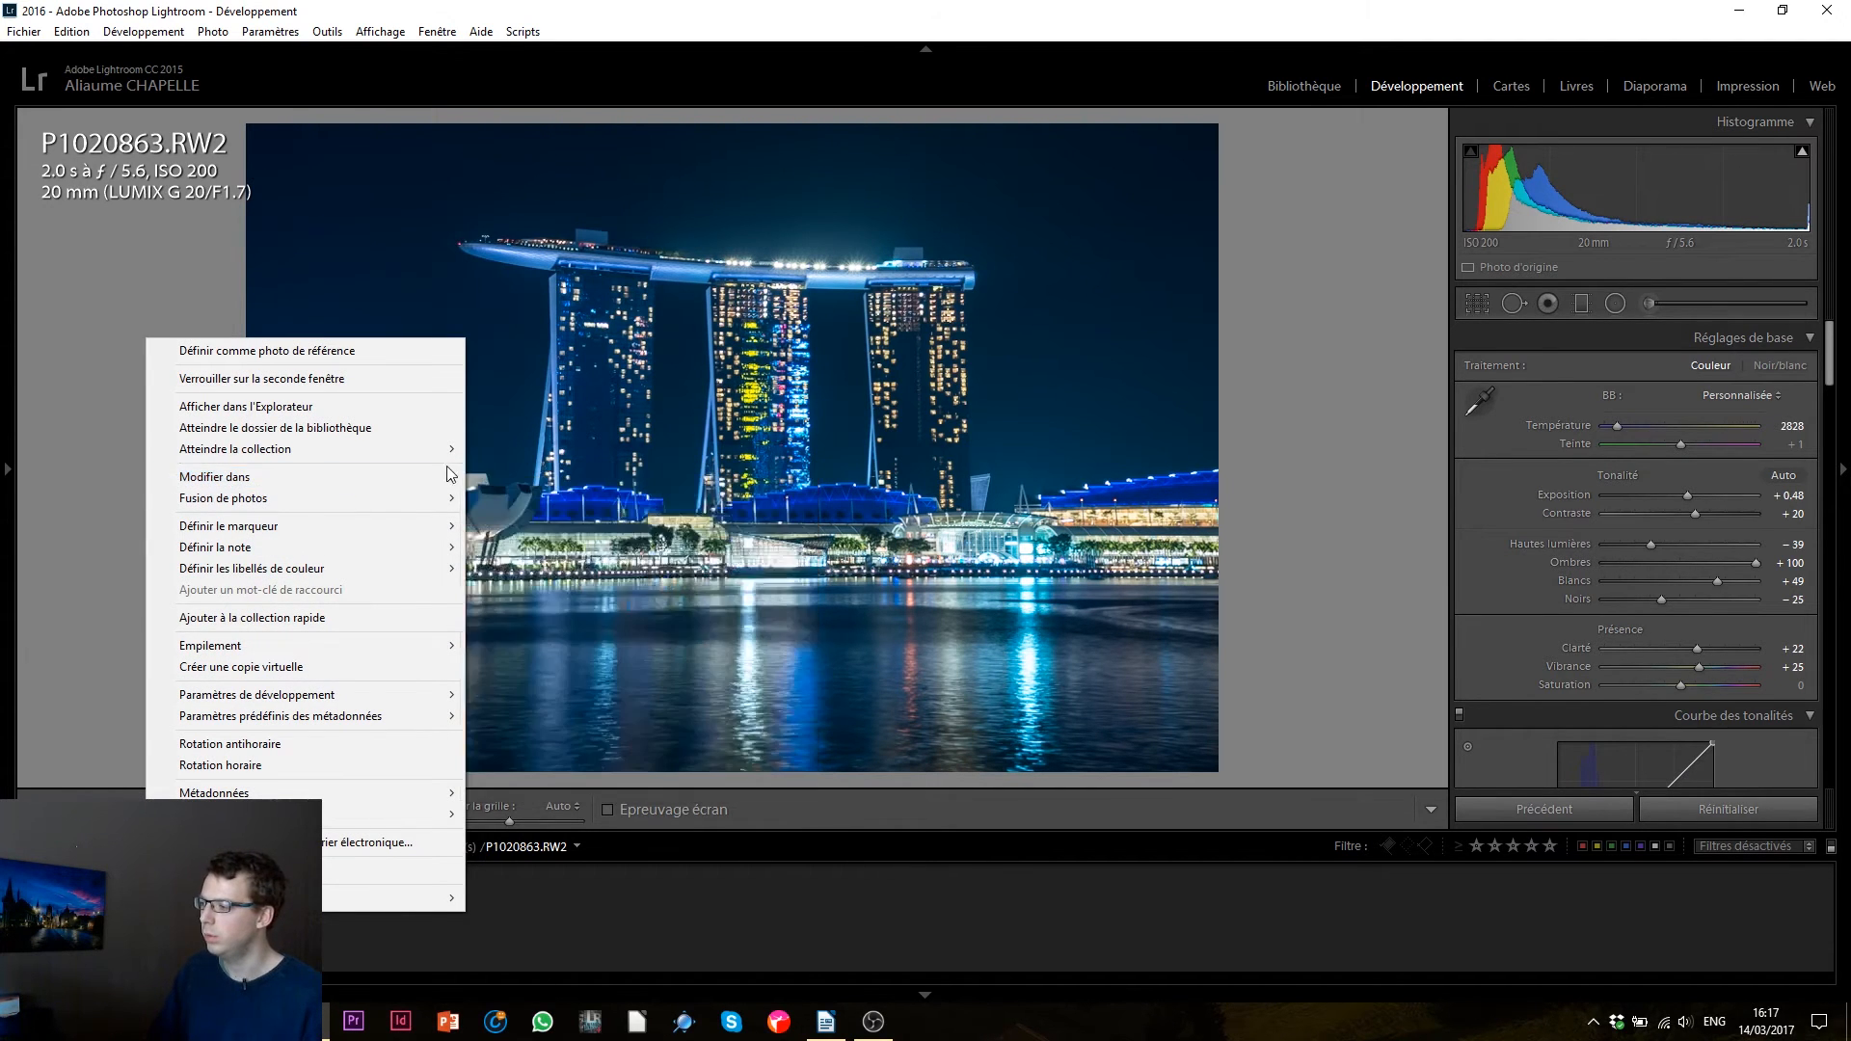
{"action": "left_click", "coordinate": [503, 481]}
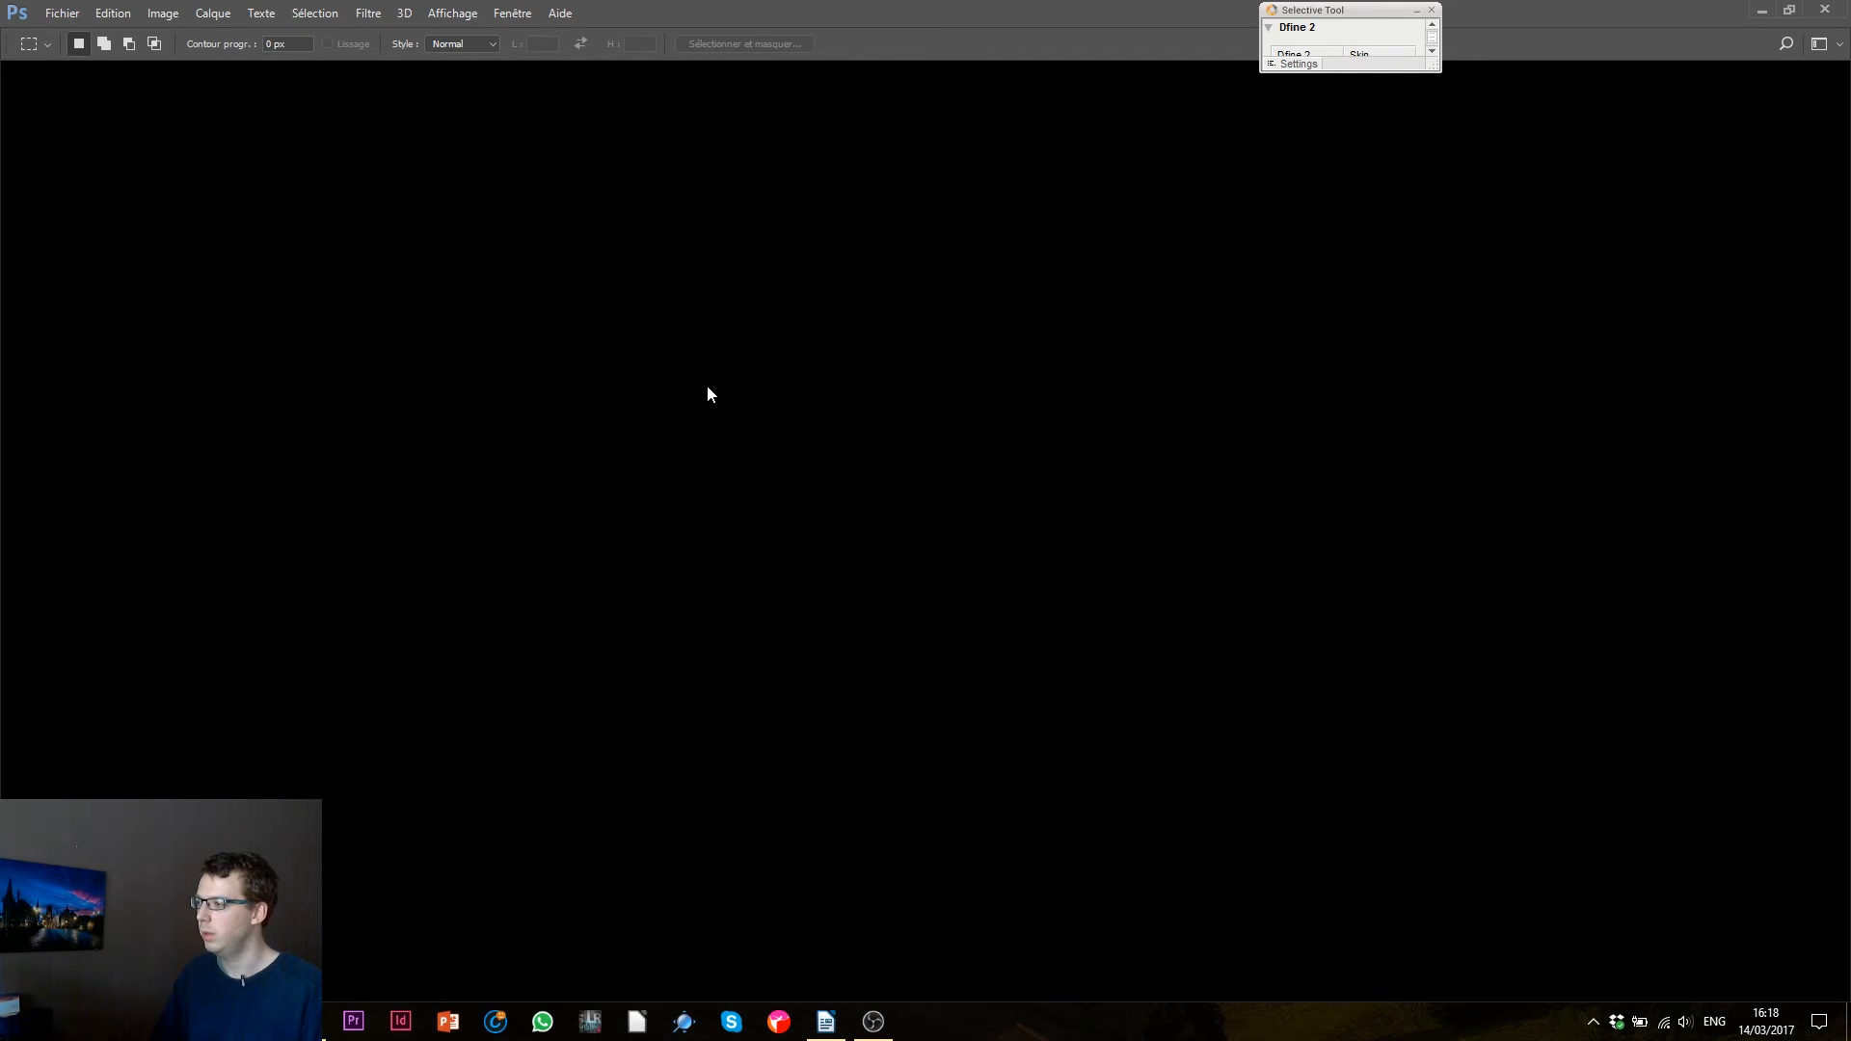
{"action": "left_click", "coordinate": [1433, 11]}
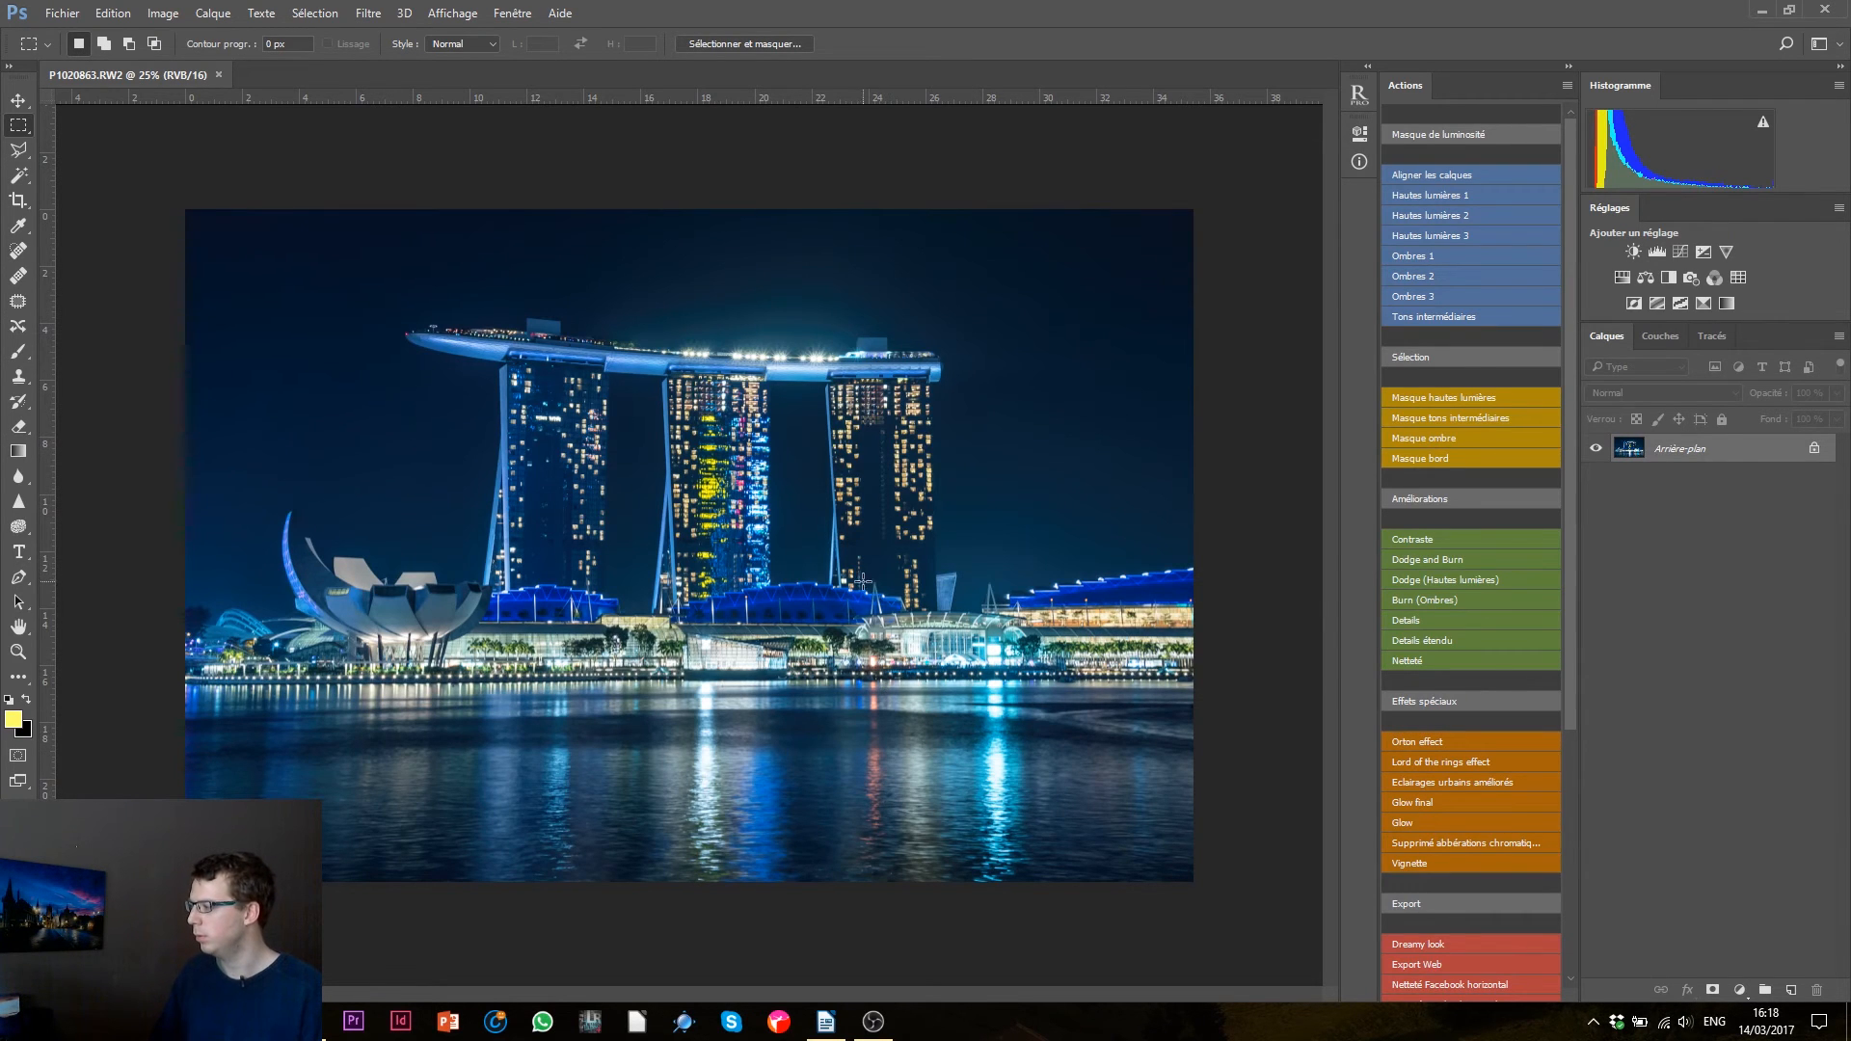
- Duplicate the Arrière-plan layer of the night photo
{"action": "key", "text": "alt"}
{"action": "scroll", "coordinate": [861, 653], "scroll_direction": "up", "scroll_amount": 1}
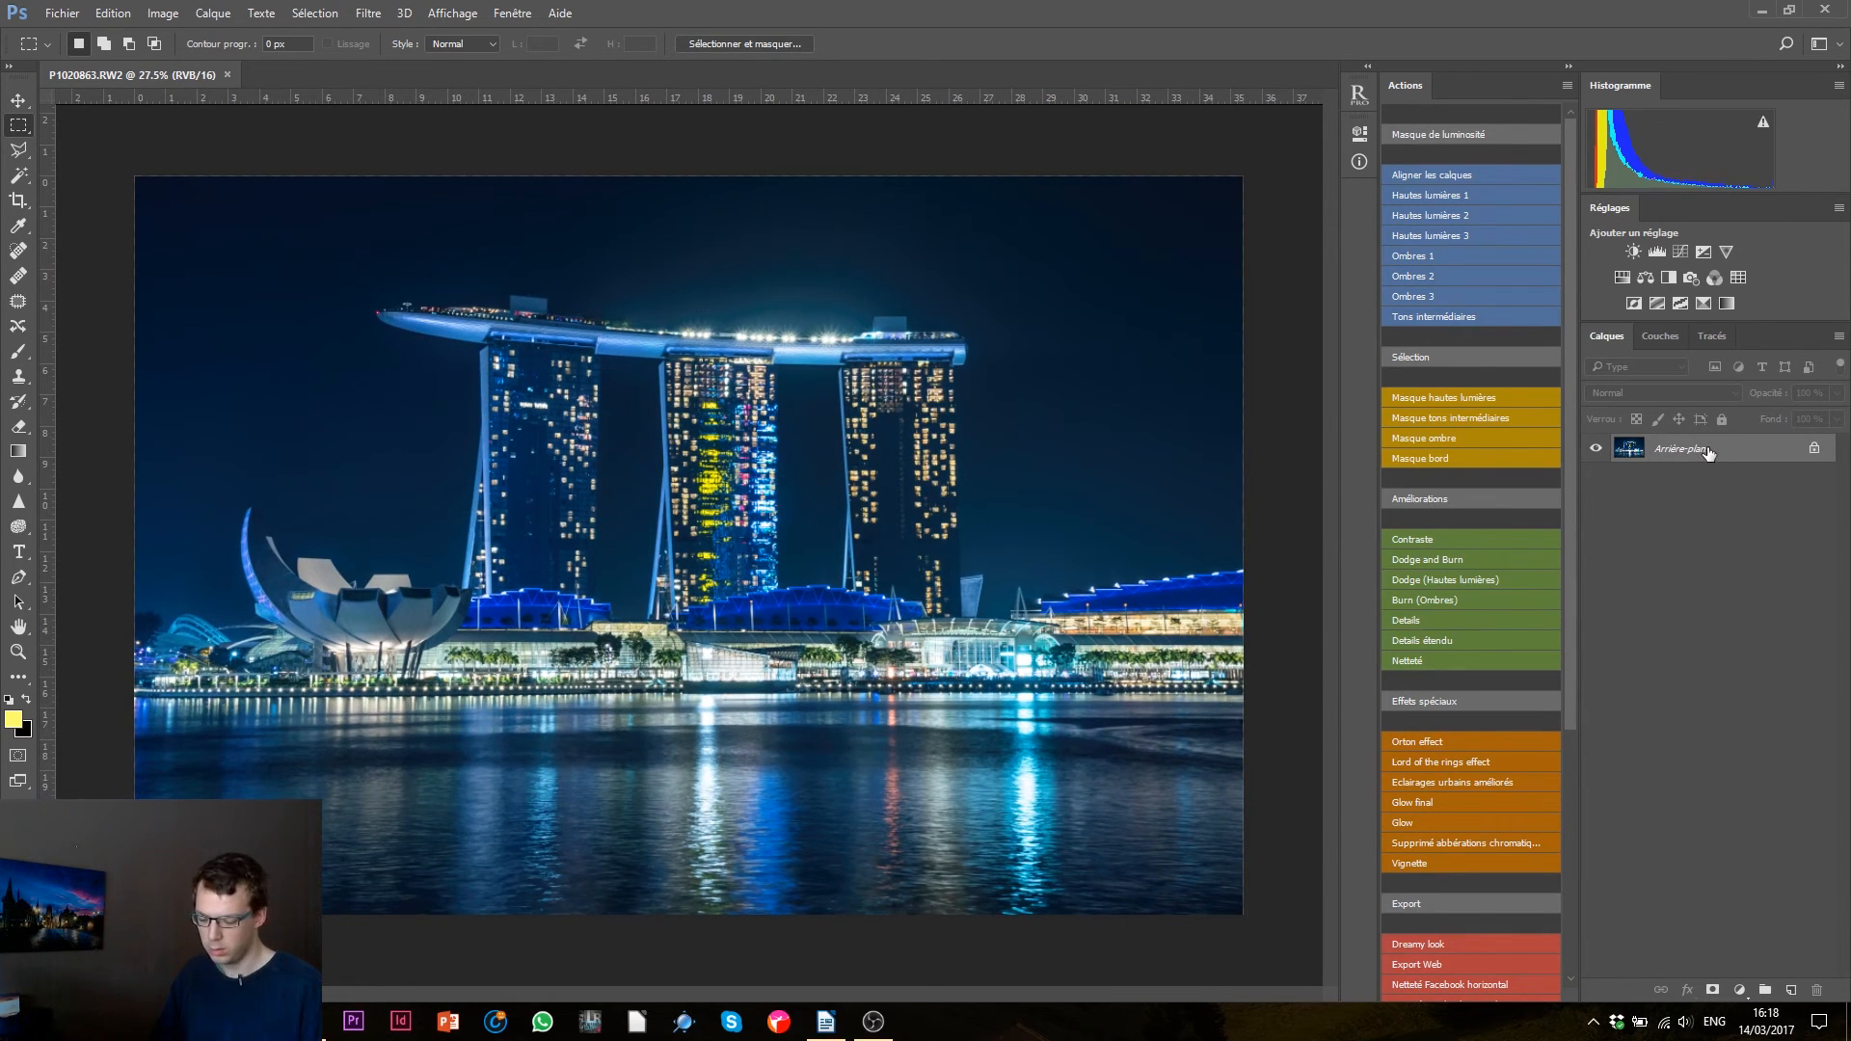
{"action": "key", "text": "ctrl+j"}
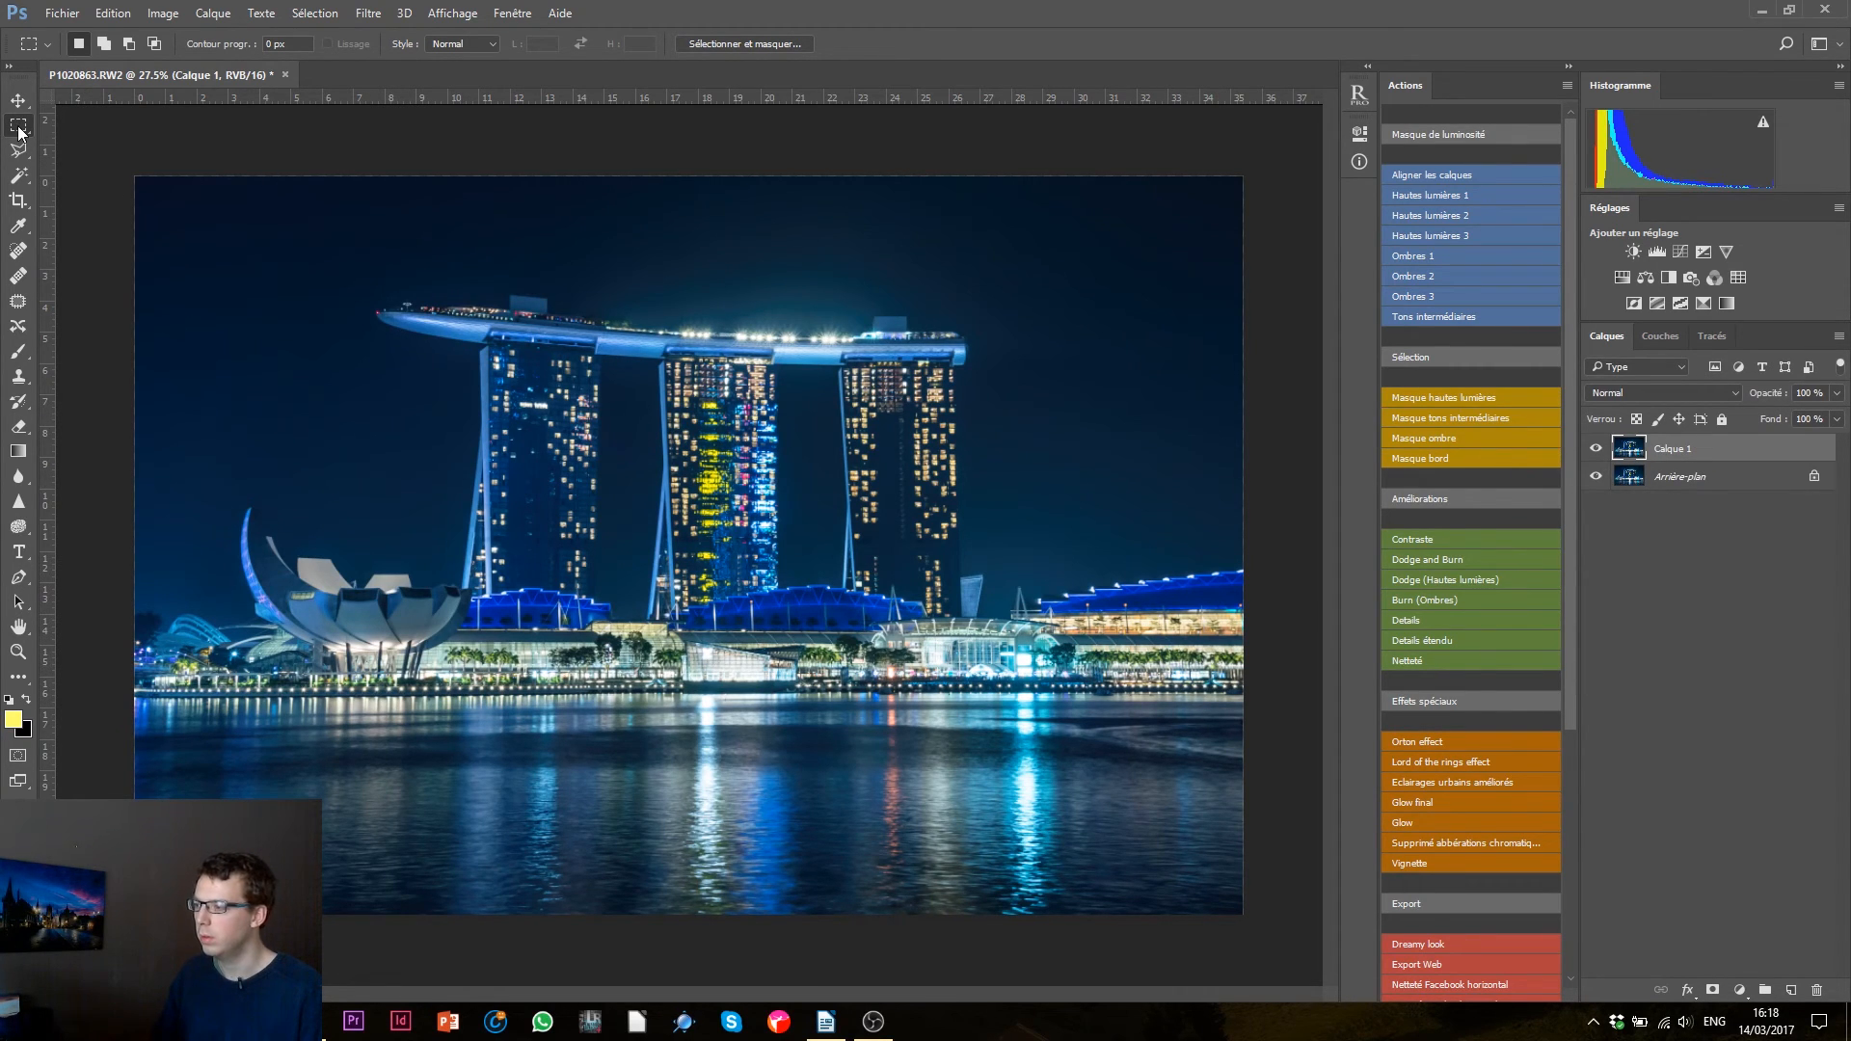
- Mask the duplicate layer to a rectangular selection of the water, set Contour progressif to 1 px, and inspect the mask
{"action": "left_click_drag", "start_coordinate": [1280, 961], "coordinate": [122, 692]}
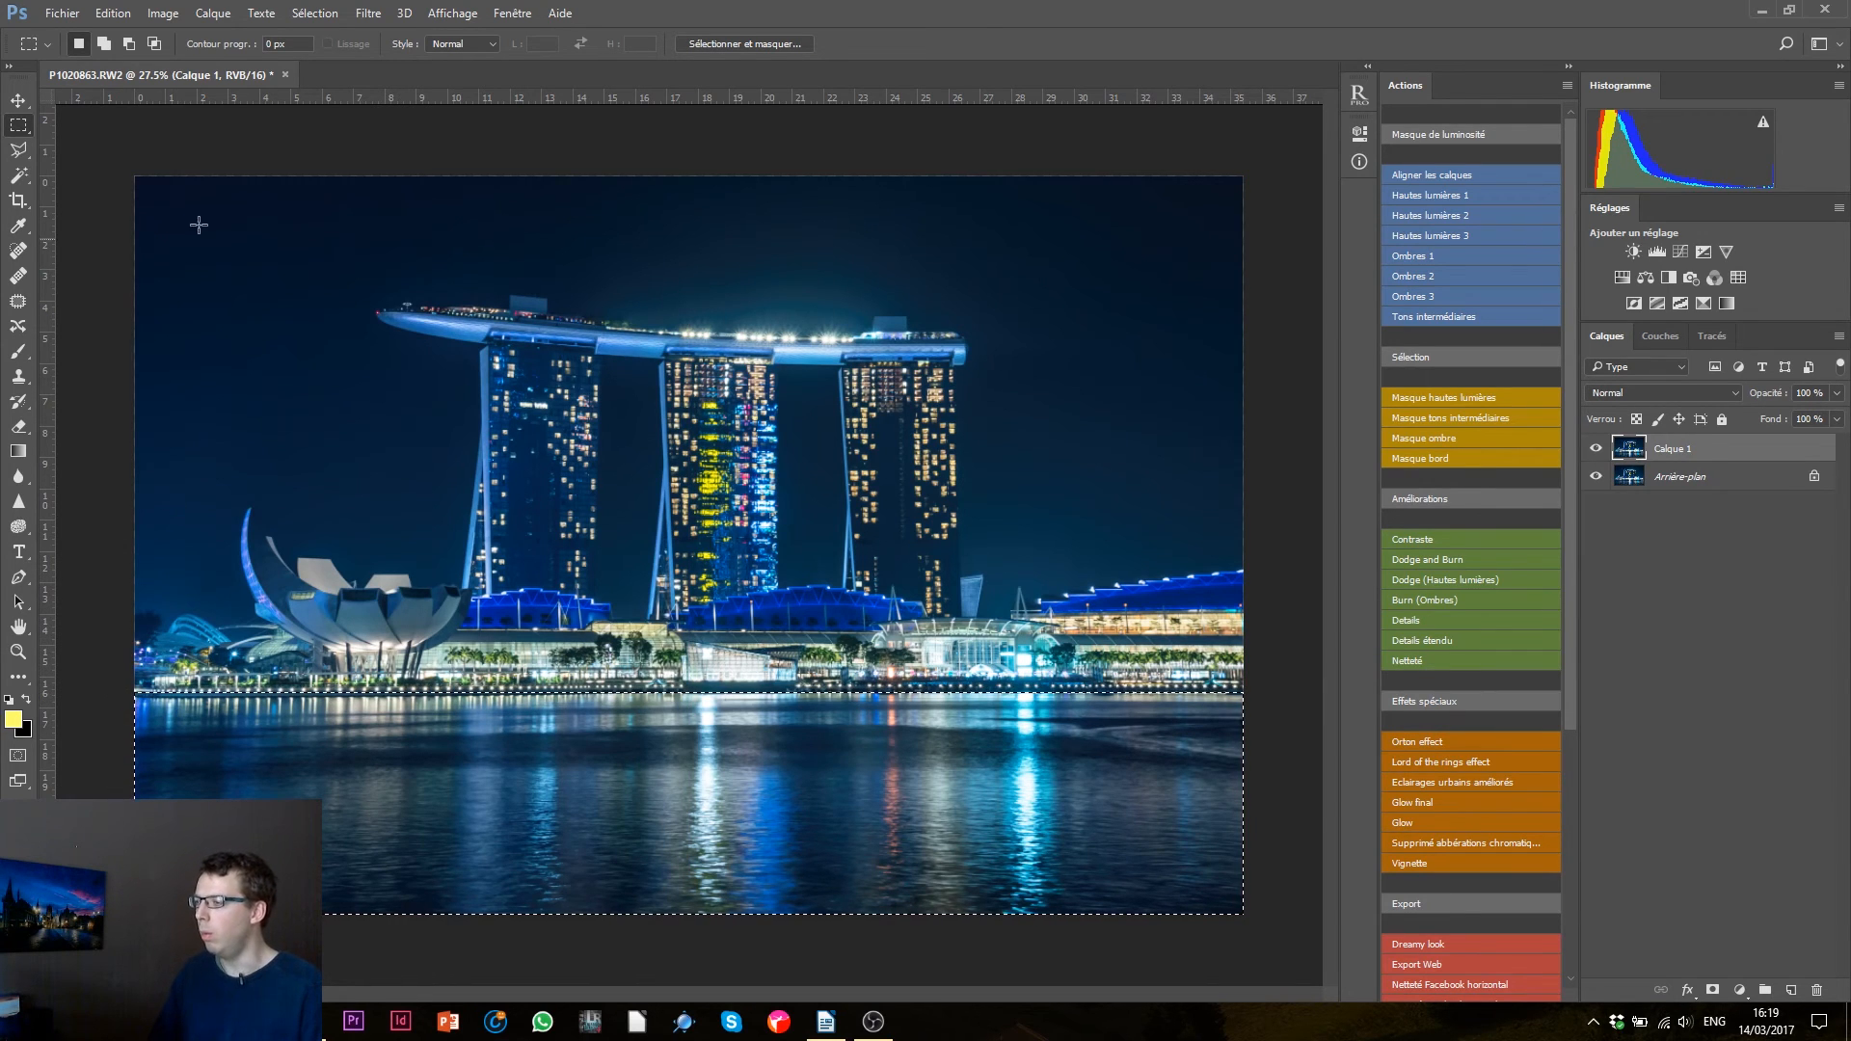
{"action": "type", "text": "1"}
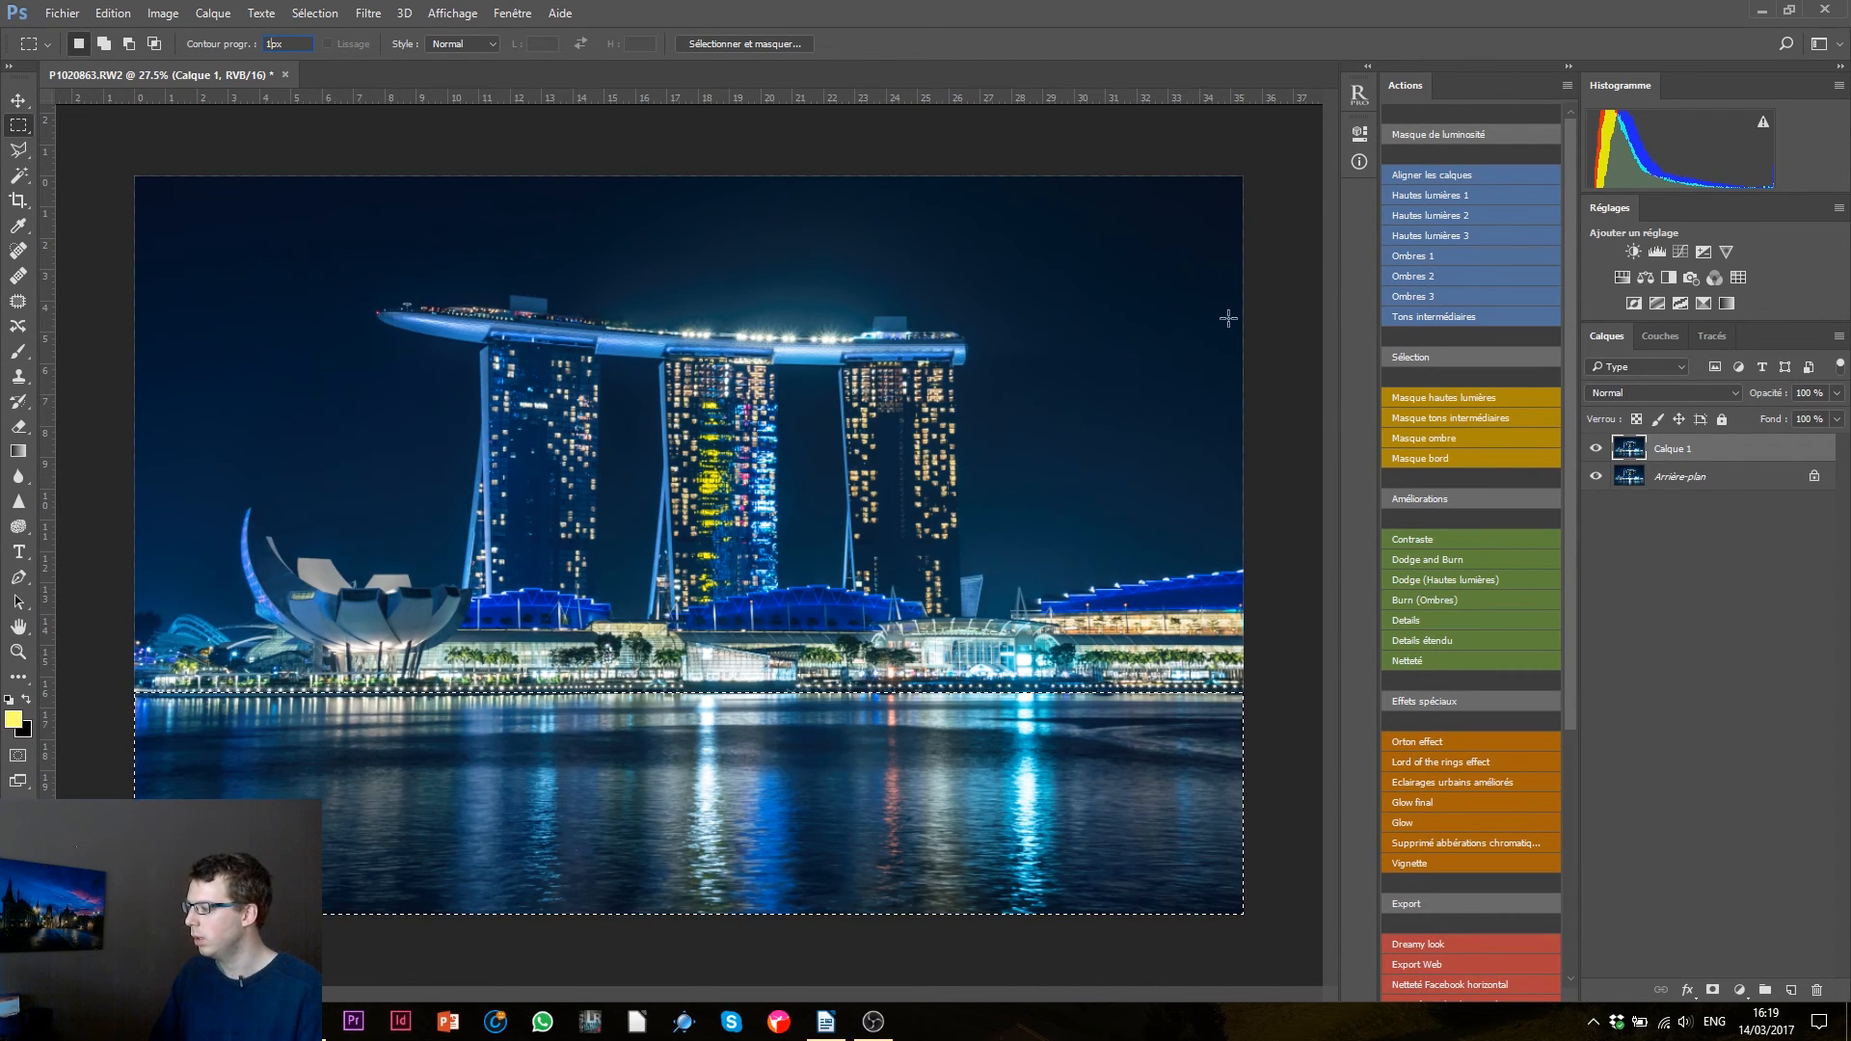
{"action": "left_click", "coordinate": [1712, 991]}
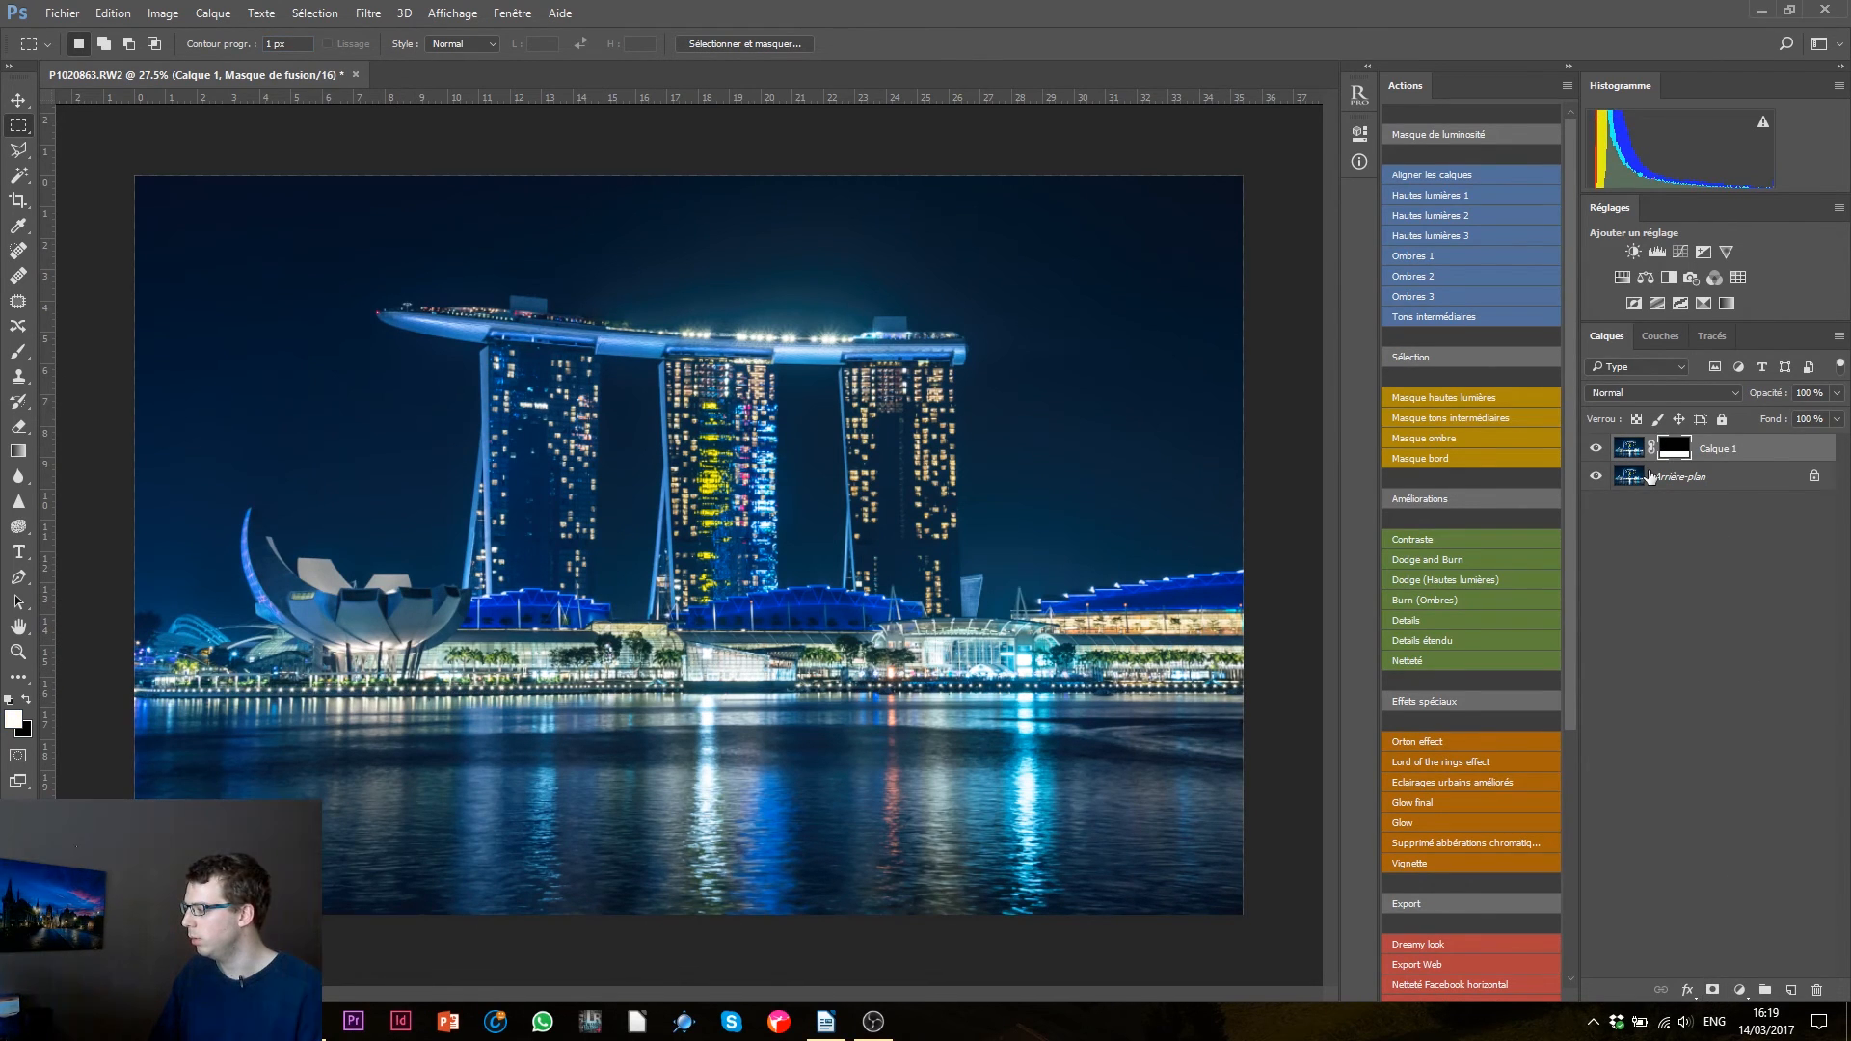
{"action": "left_click", "coordinate": [1674, 448], "text": "alt"}
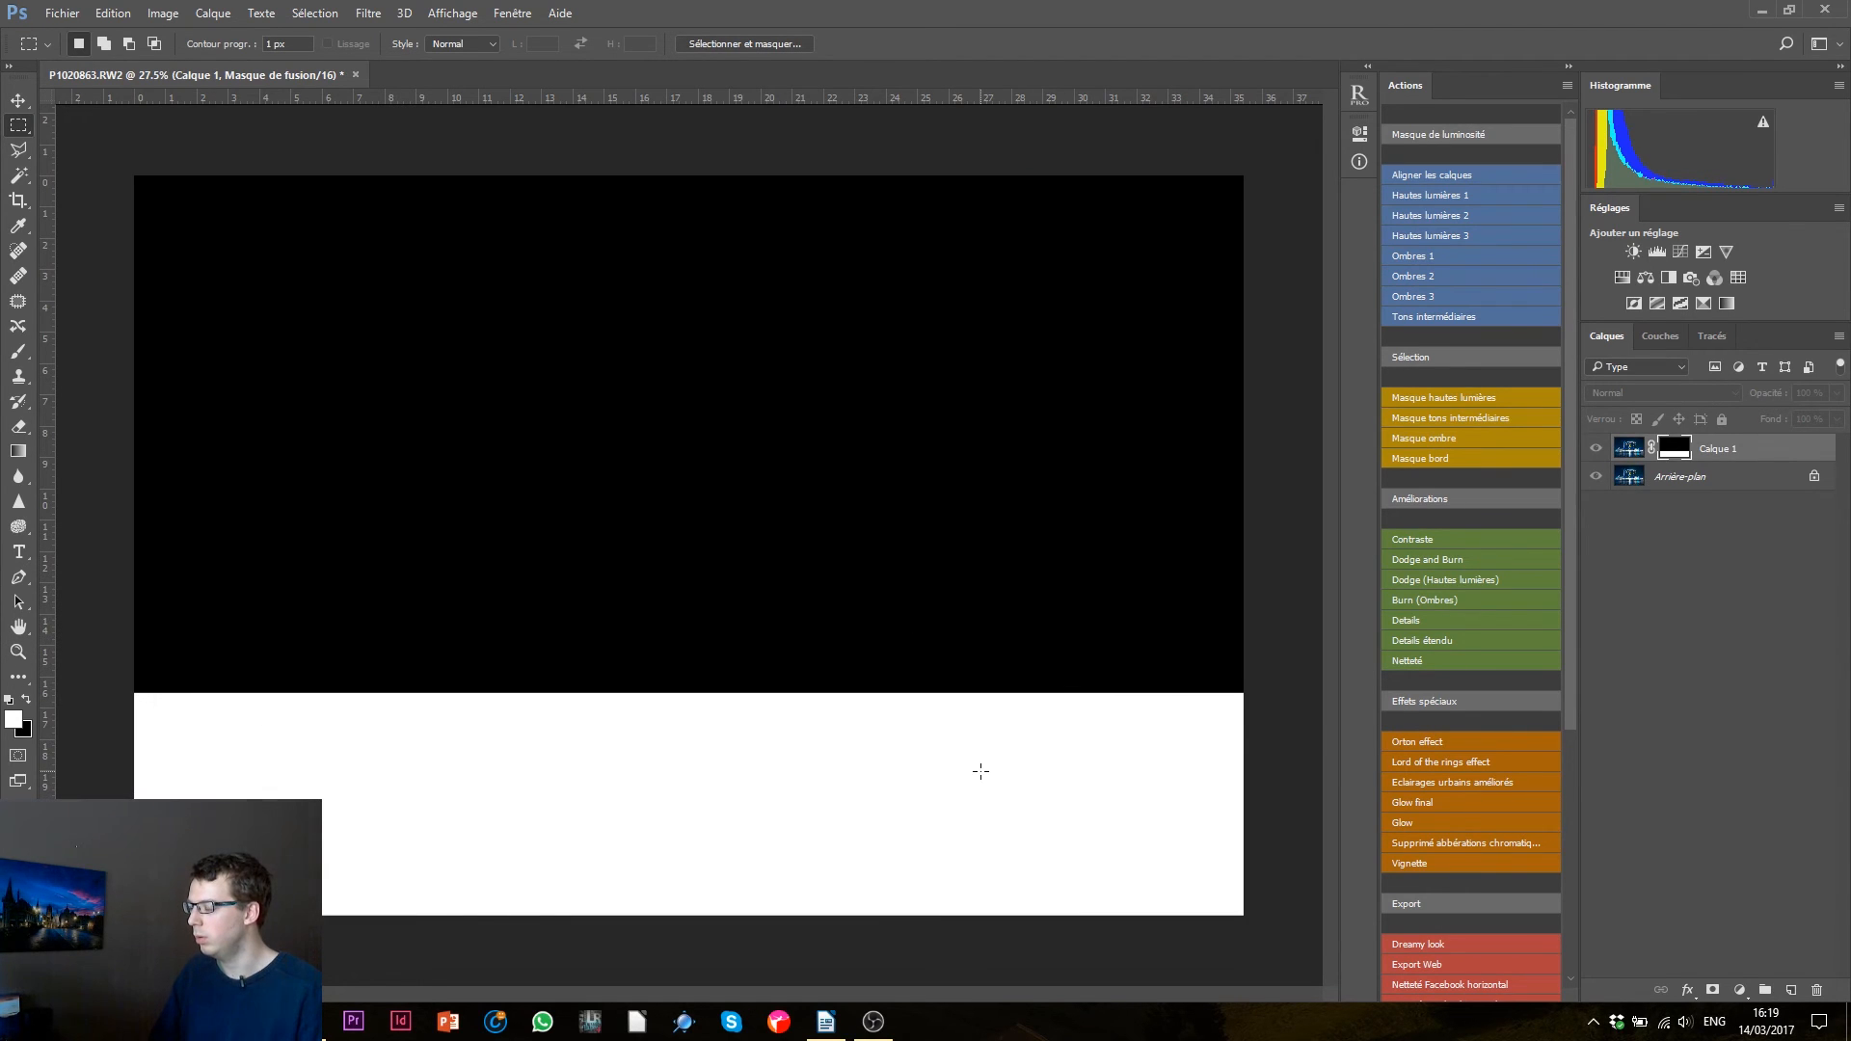
{"action": "left_click", "coordinate": [1601, 450]}
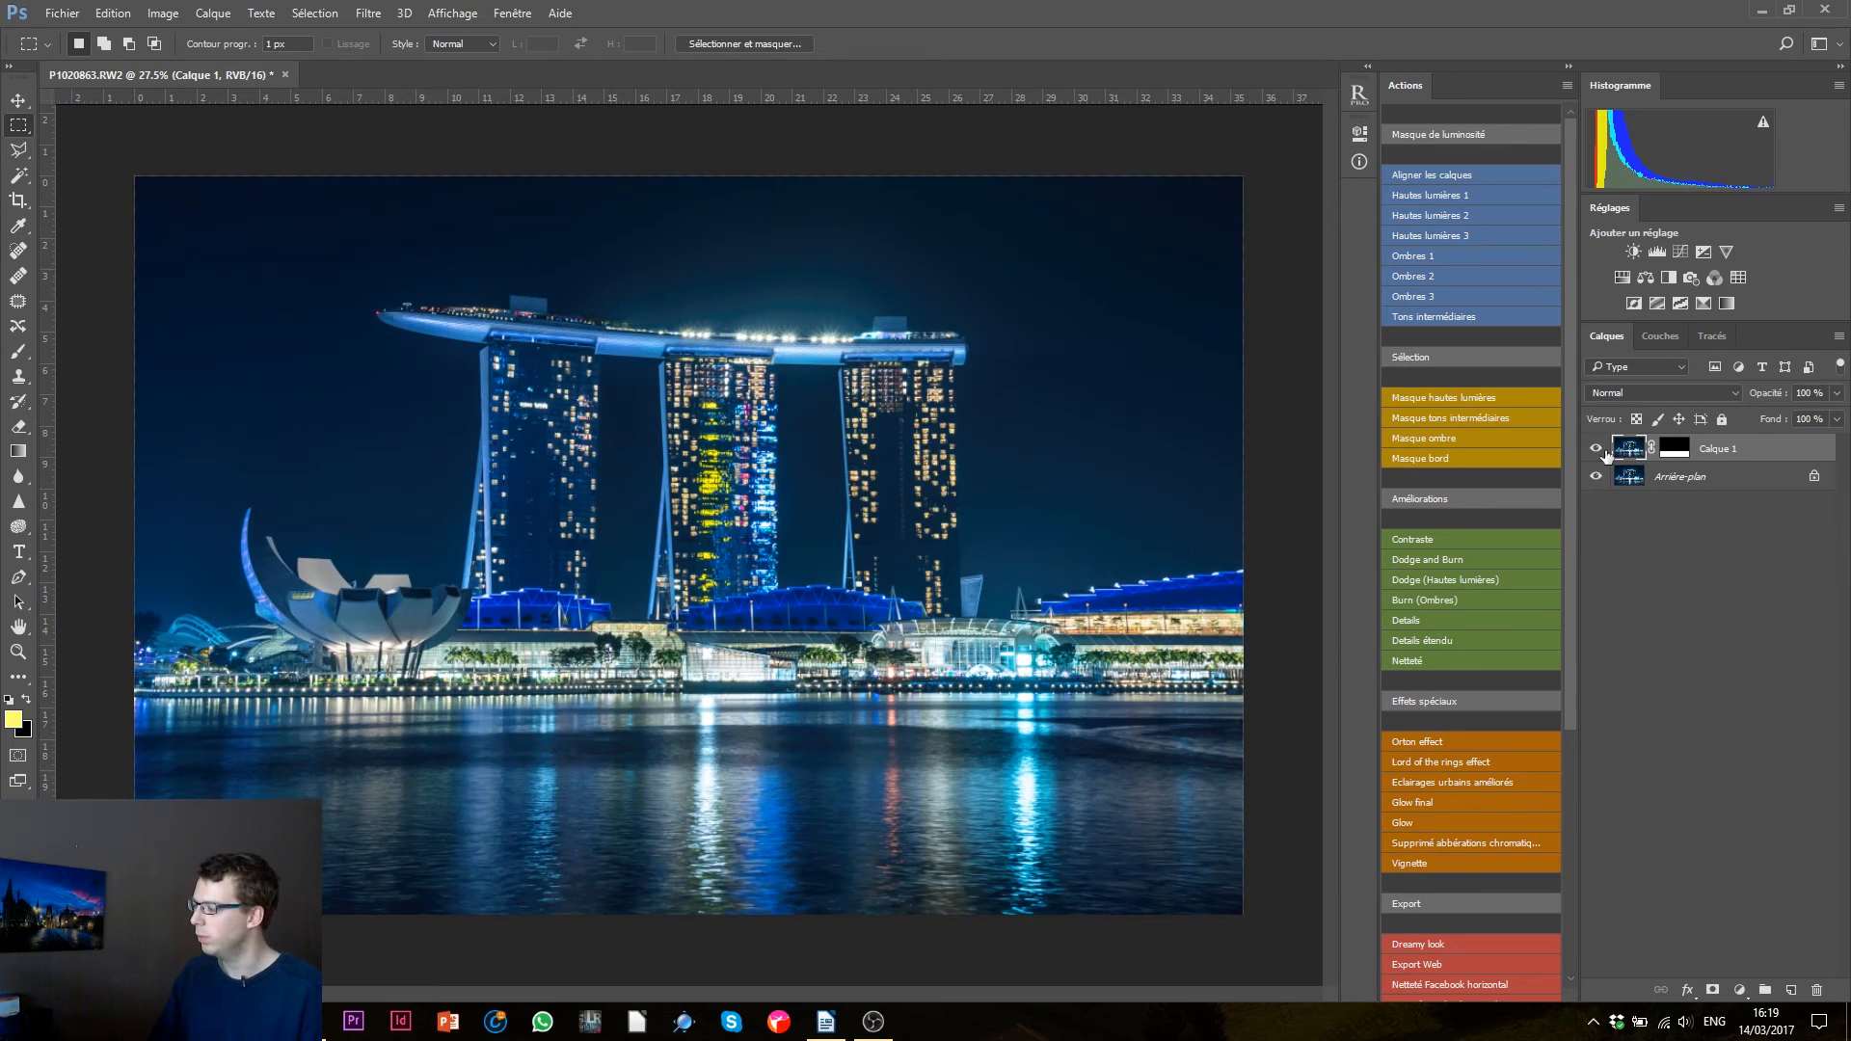
- Apply a Flou directionnel to the masked duplicate layer with an angle of 0° and a distance of 183 pixels
{"action": "left_click", "coordinate": [376, 14]}
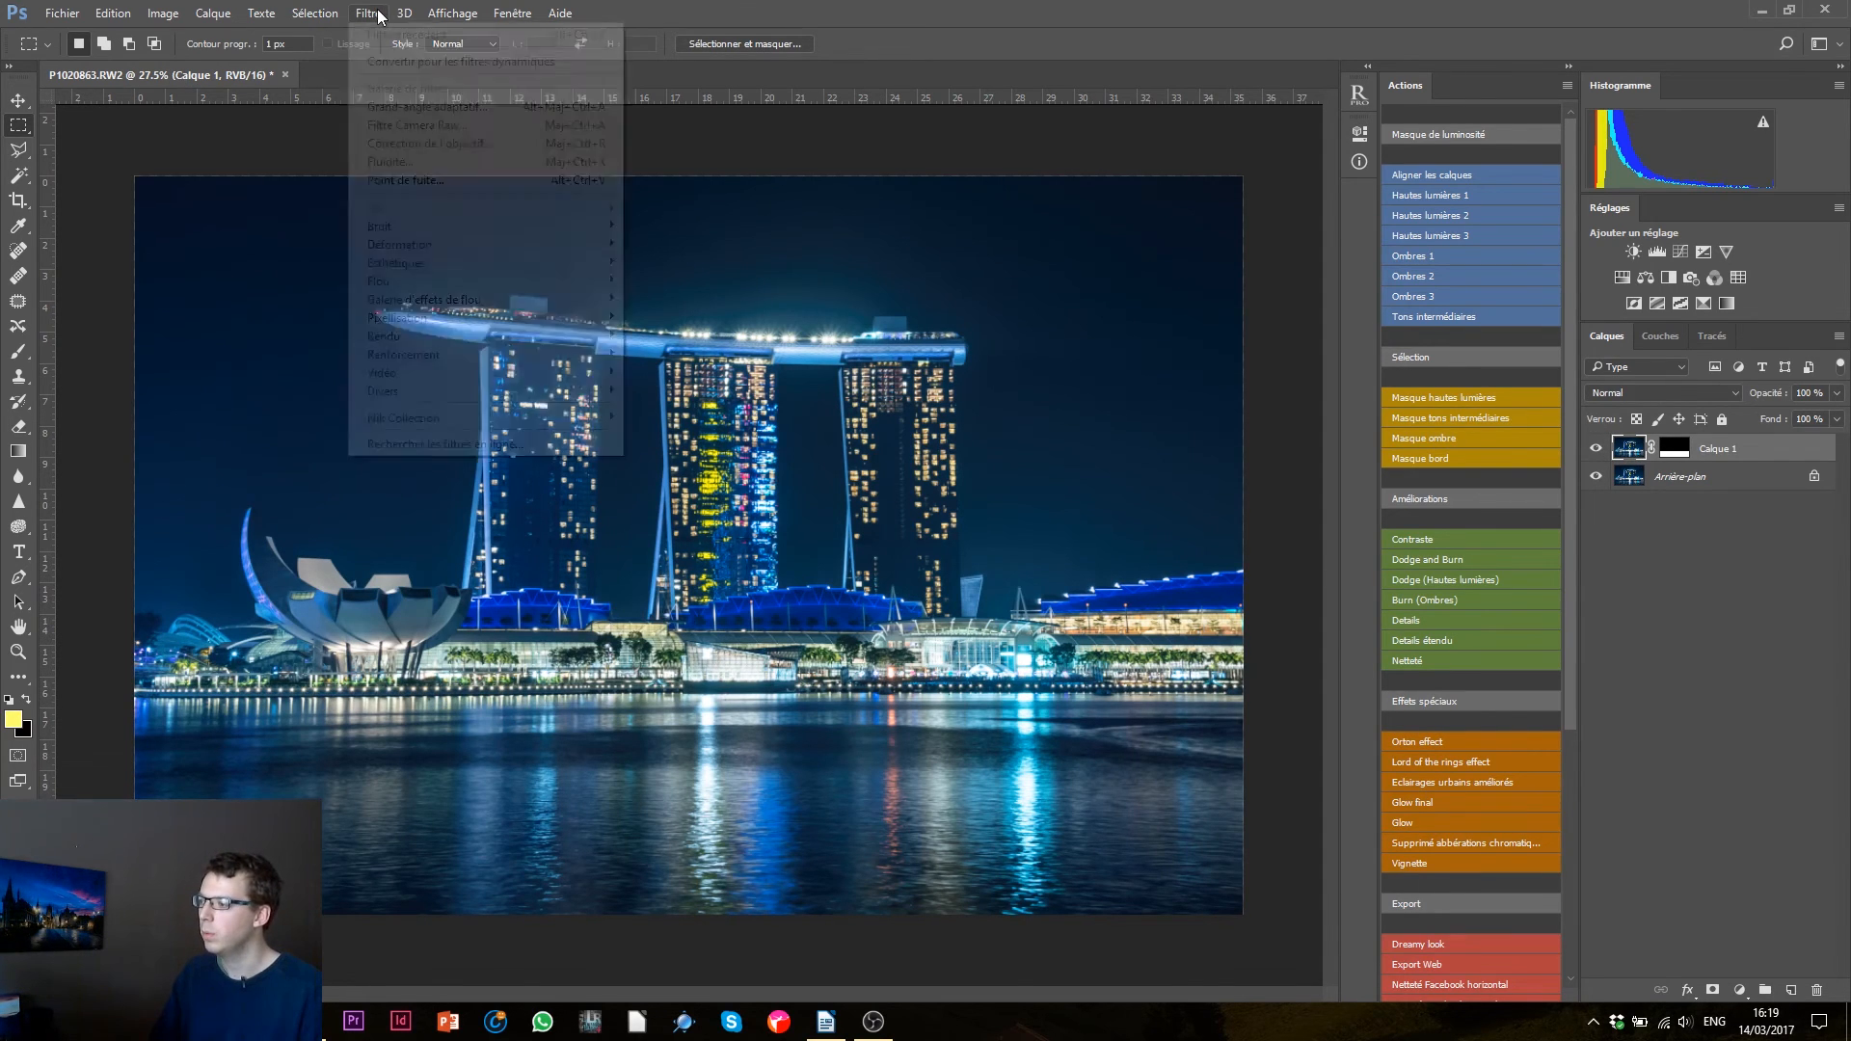
{"action": "mouse_move", "coordinate": [442, 279]}
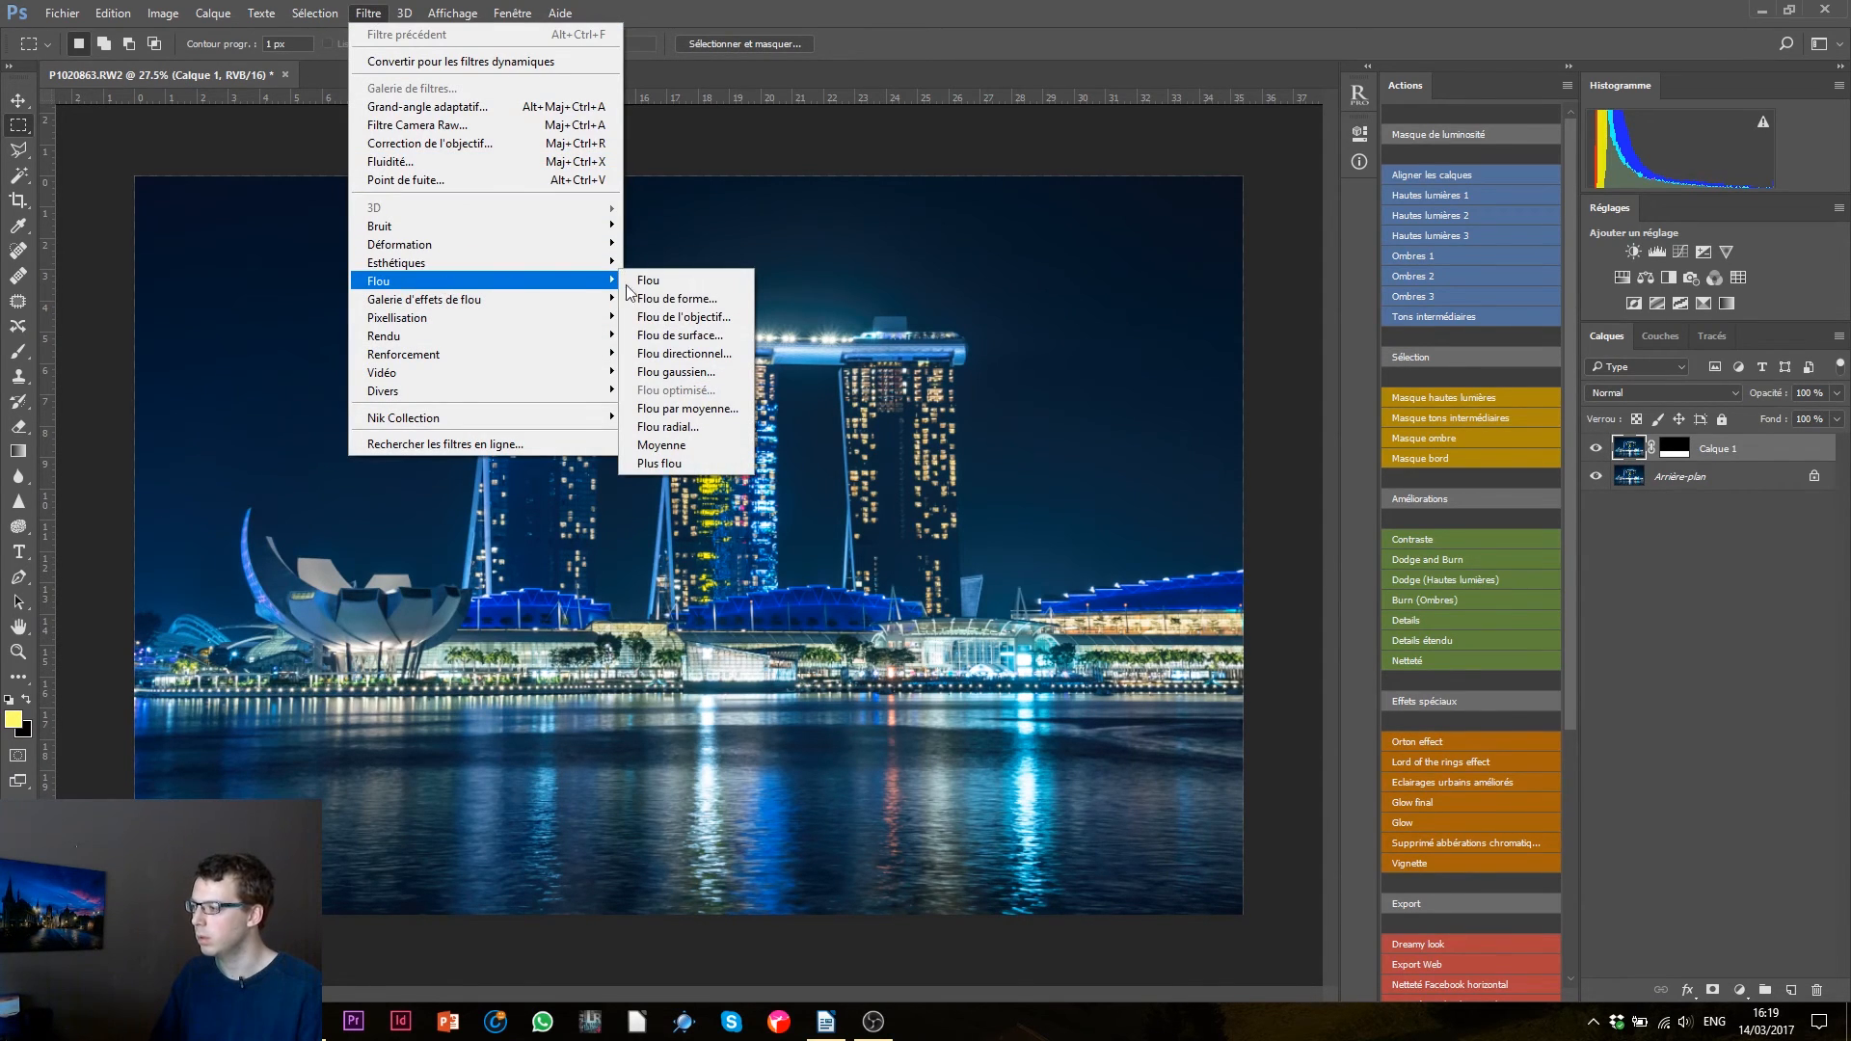
{"action": "left_click", "coordinate": [680, 354]}
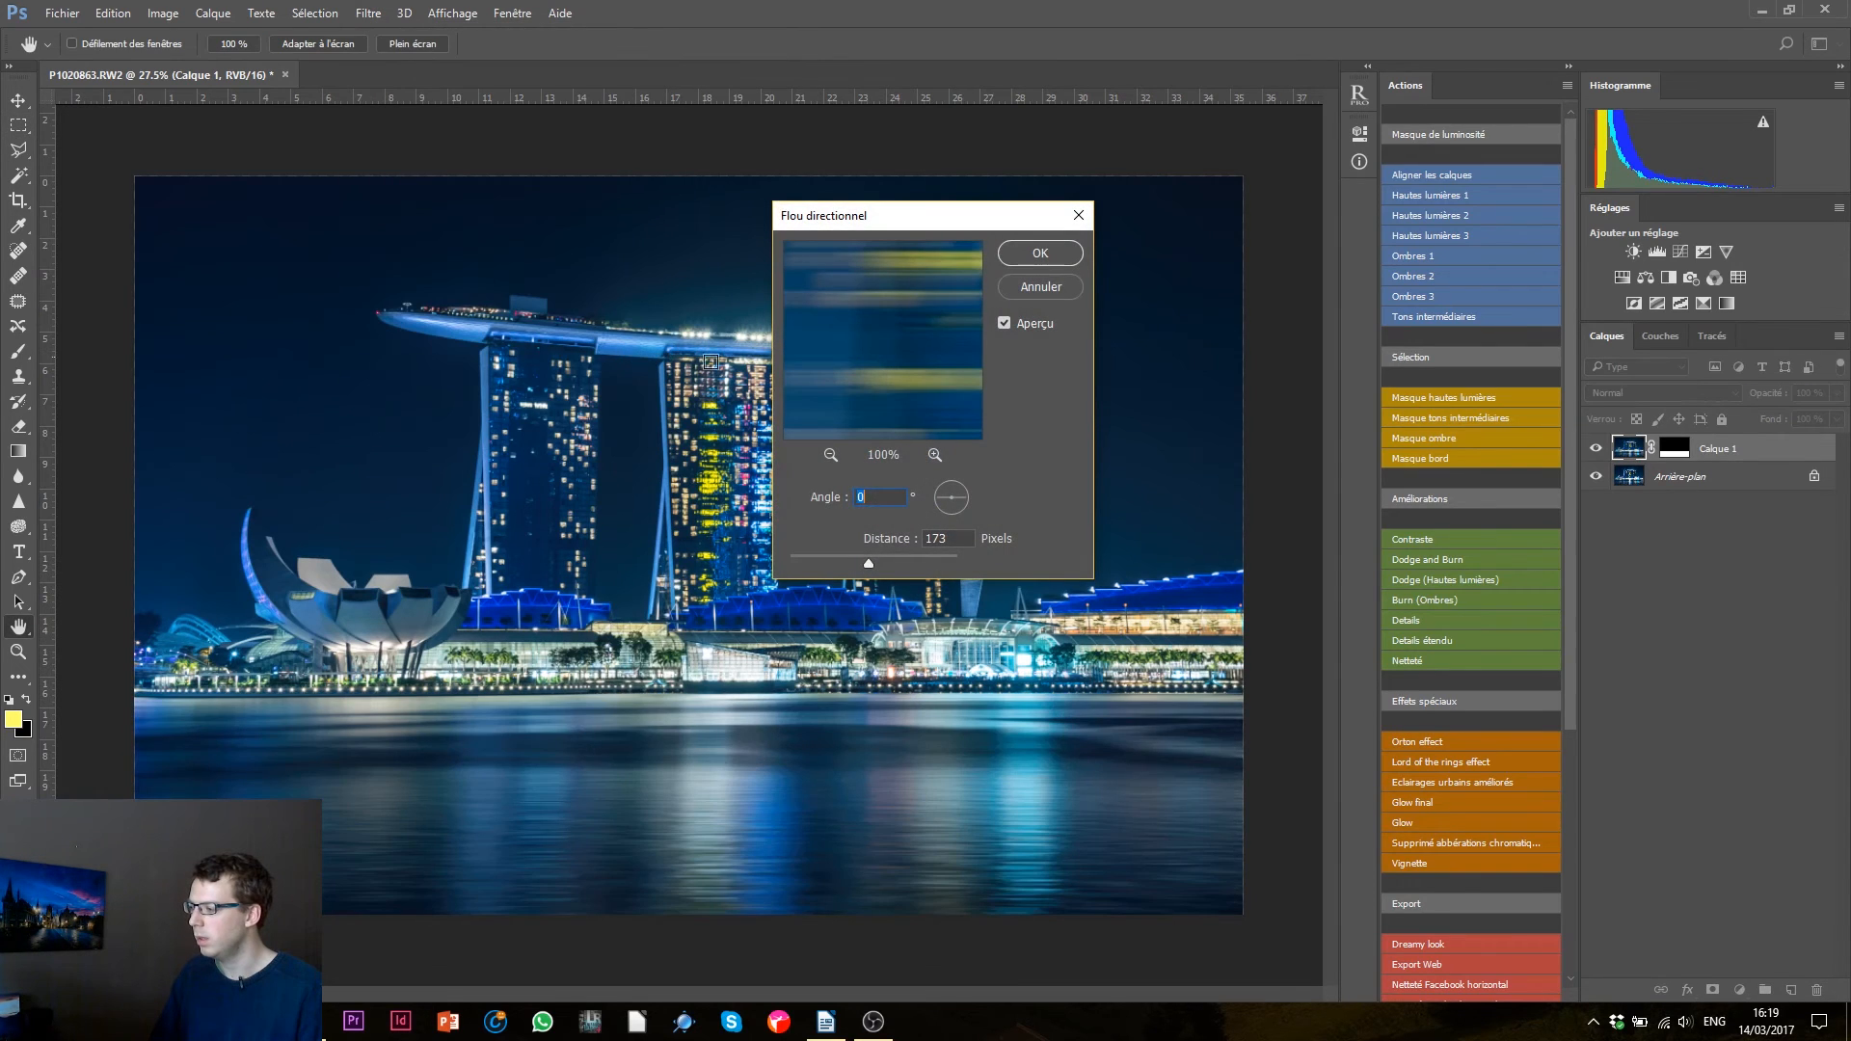
{"action": "left_click", "coordinate": [919, 565]}
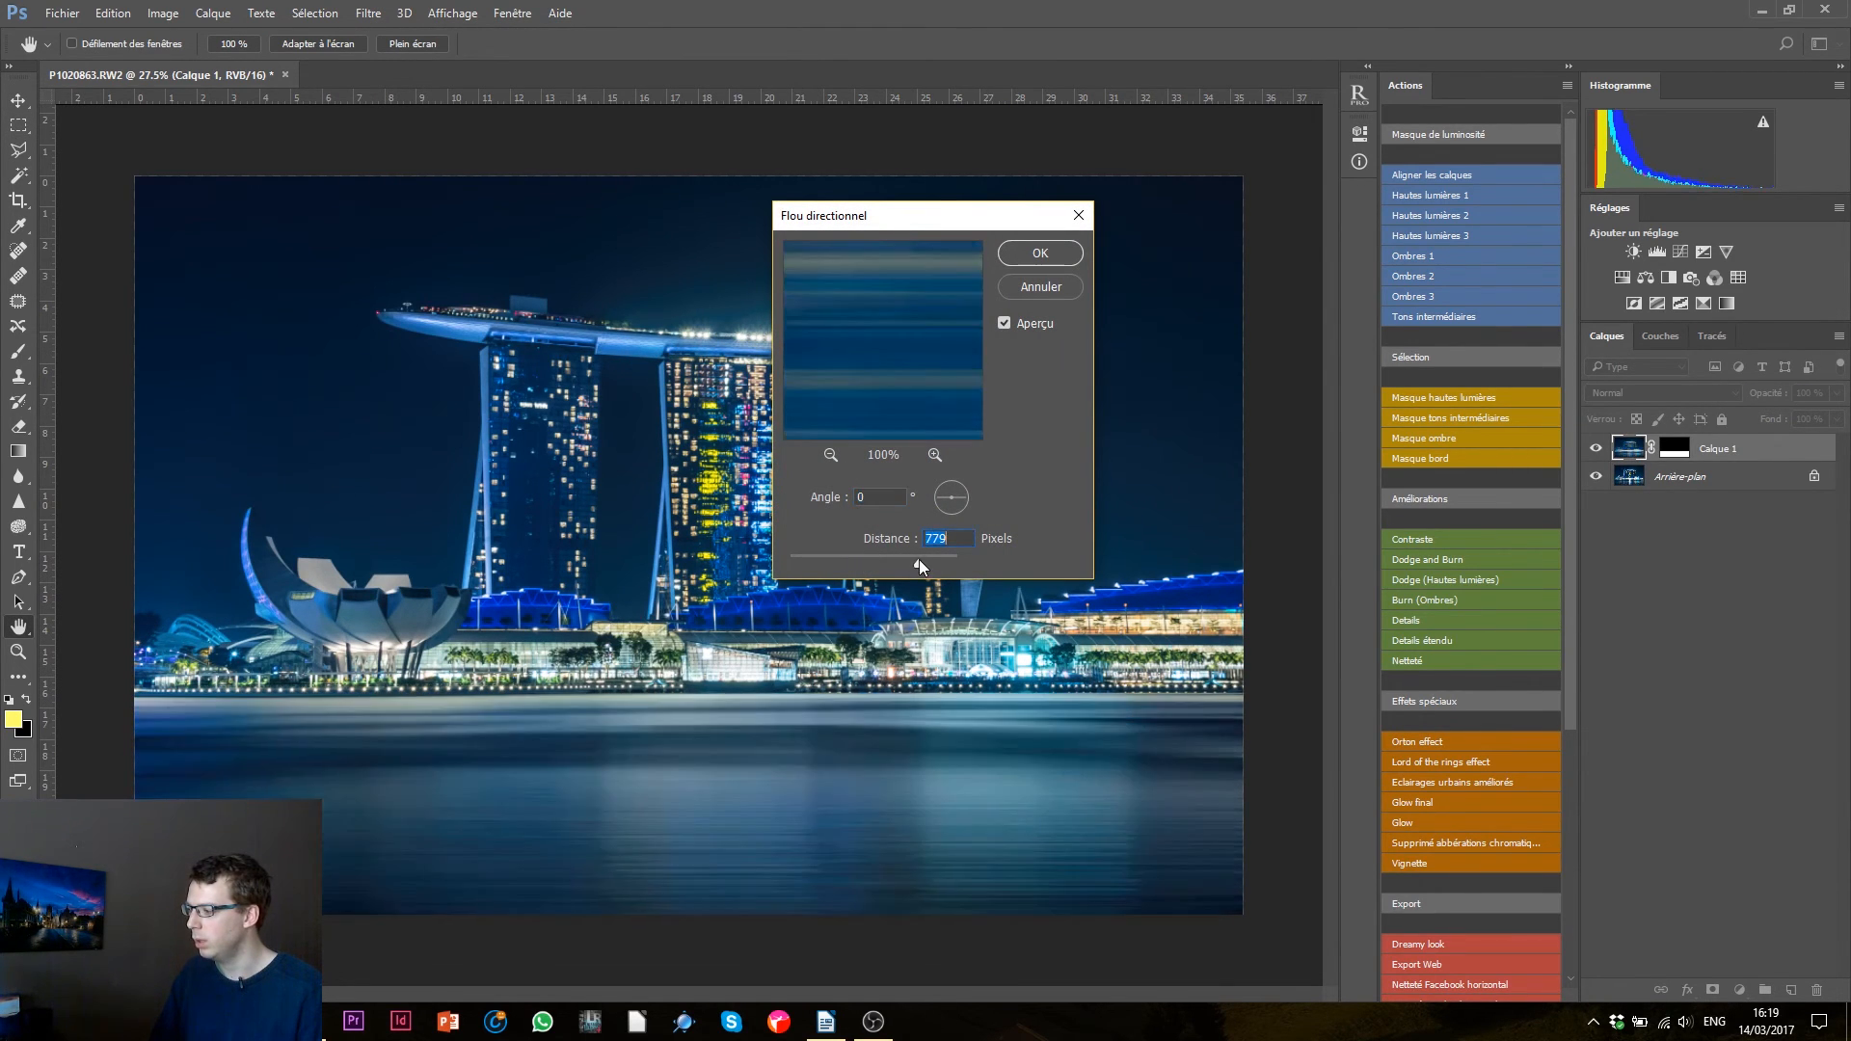
{"action": "left_click_drag", "start_coordinate": [922, 559], "coordinate": [872, 564]}
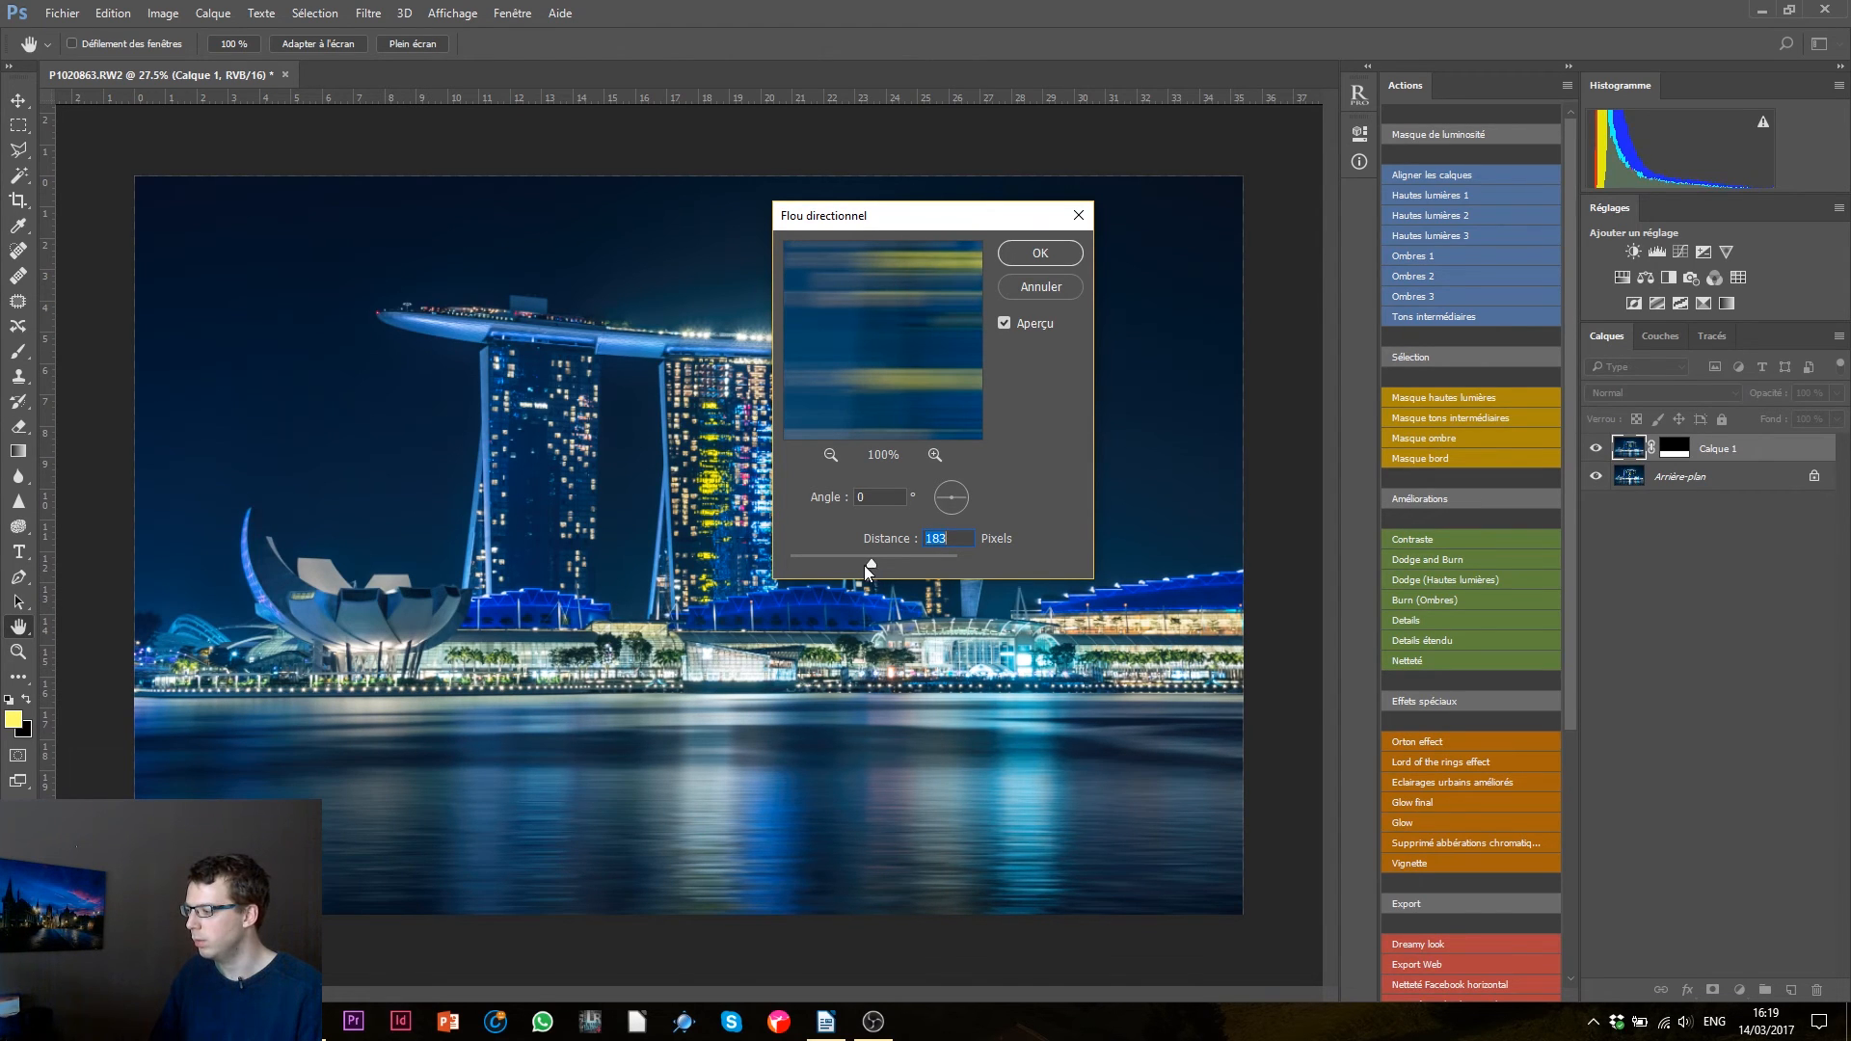
{"action": "left_click", "coordinate": [1040, 254]}
{"action": "key", "text": "m"}
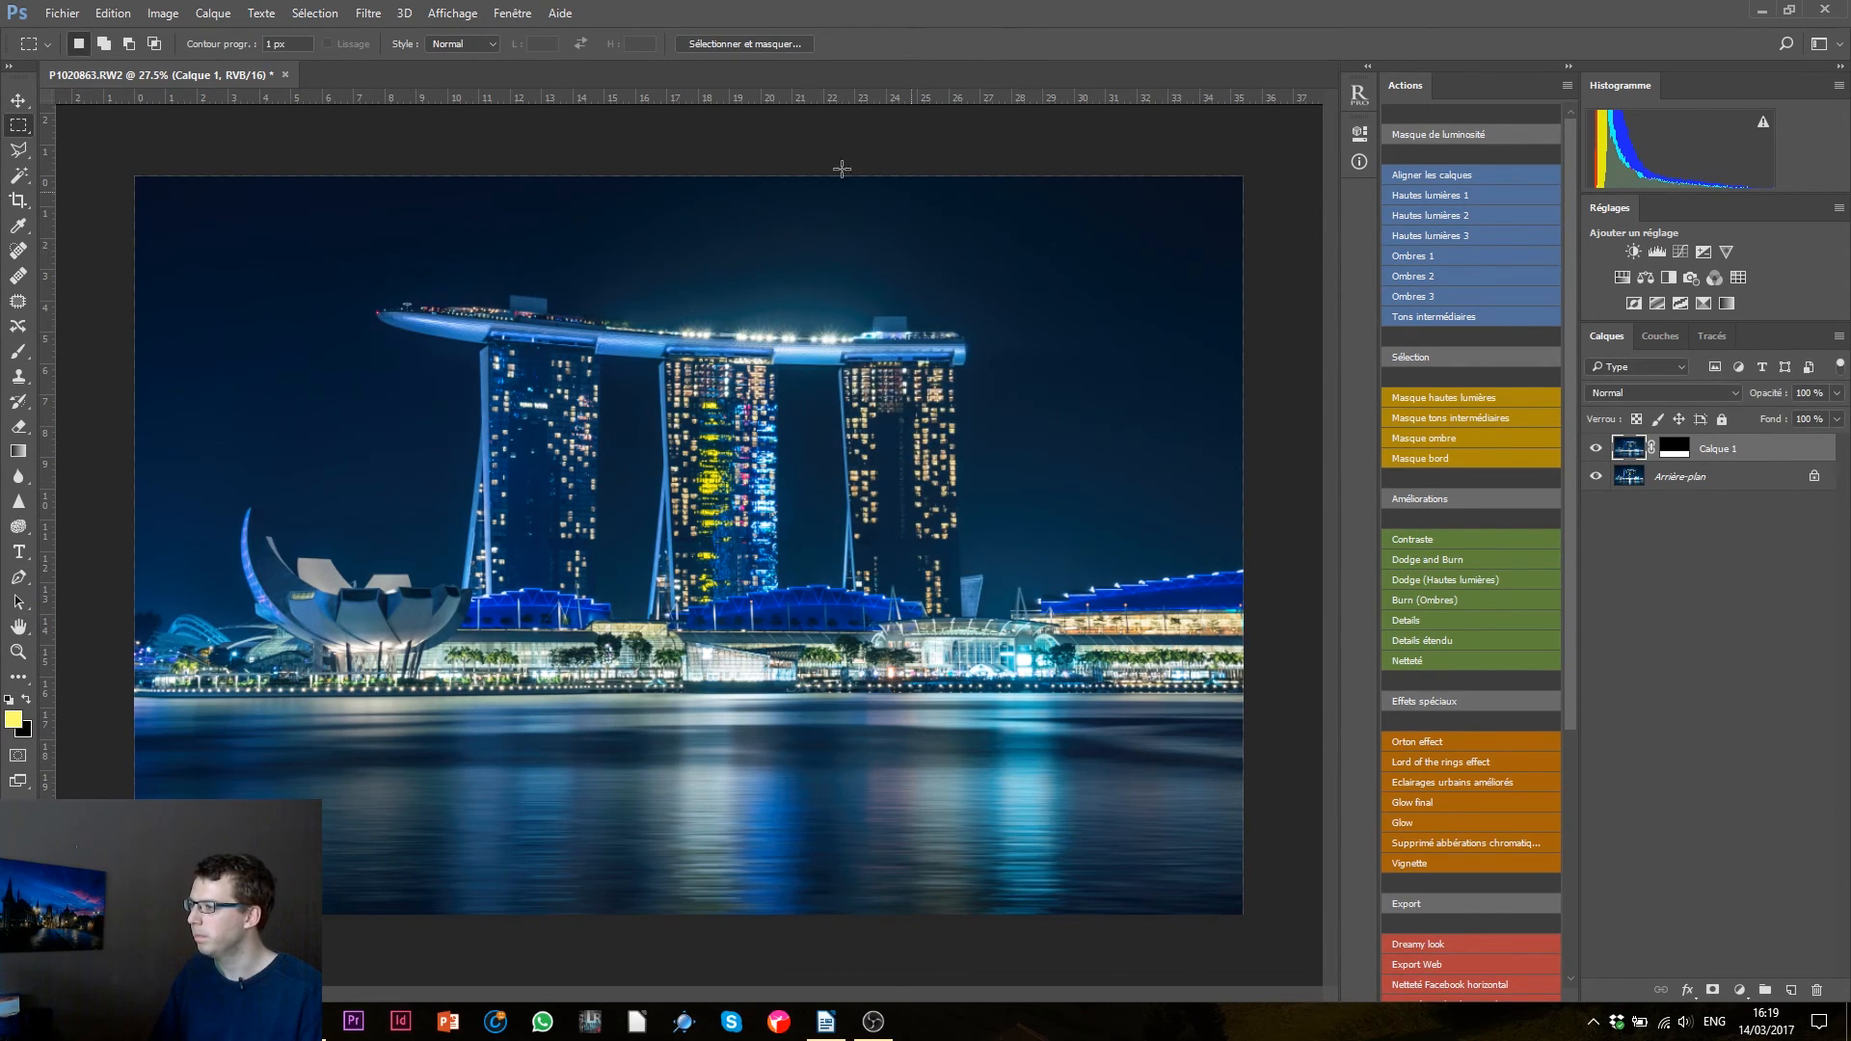
- Apply a Flou gaussien with a 5.4-pixel radius to the masked water layer
{"action": "left_click", "coordinate": [369, 14]}
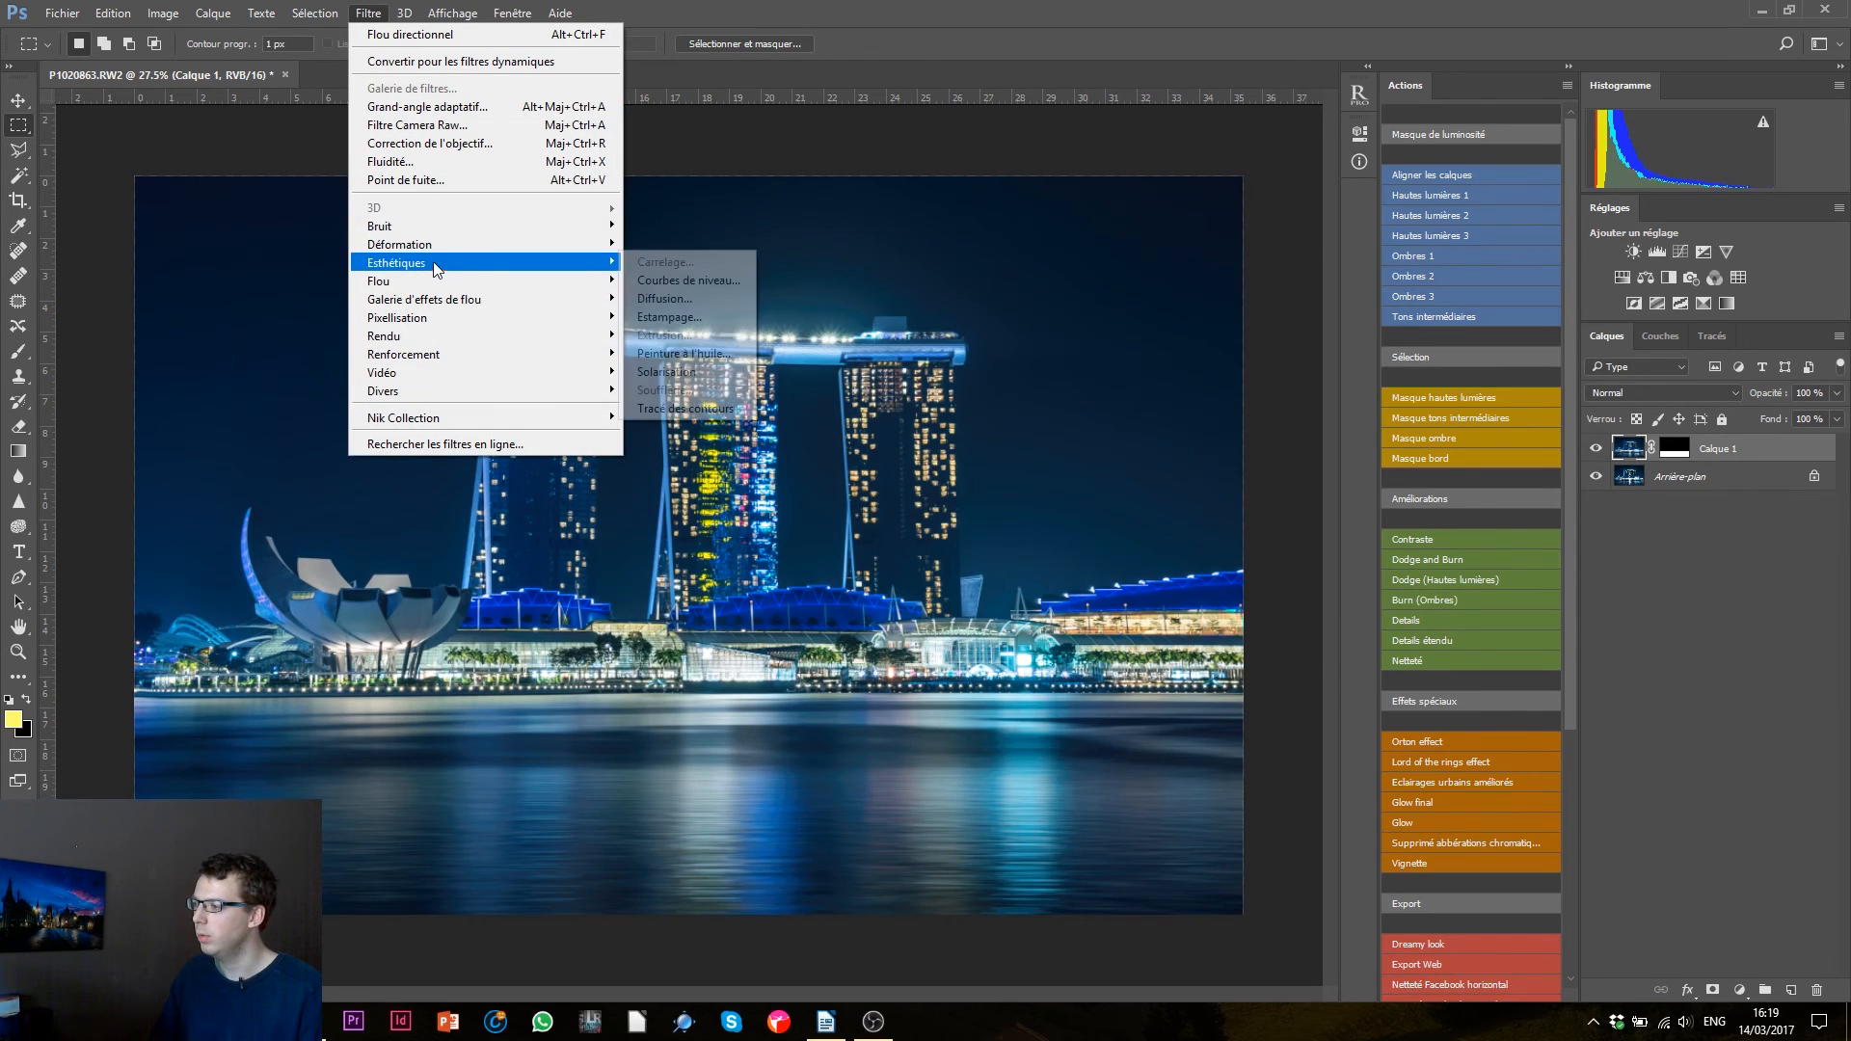
{"action": "mouse_move", "coordinate": [439, 280]}
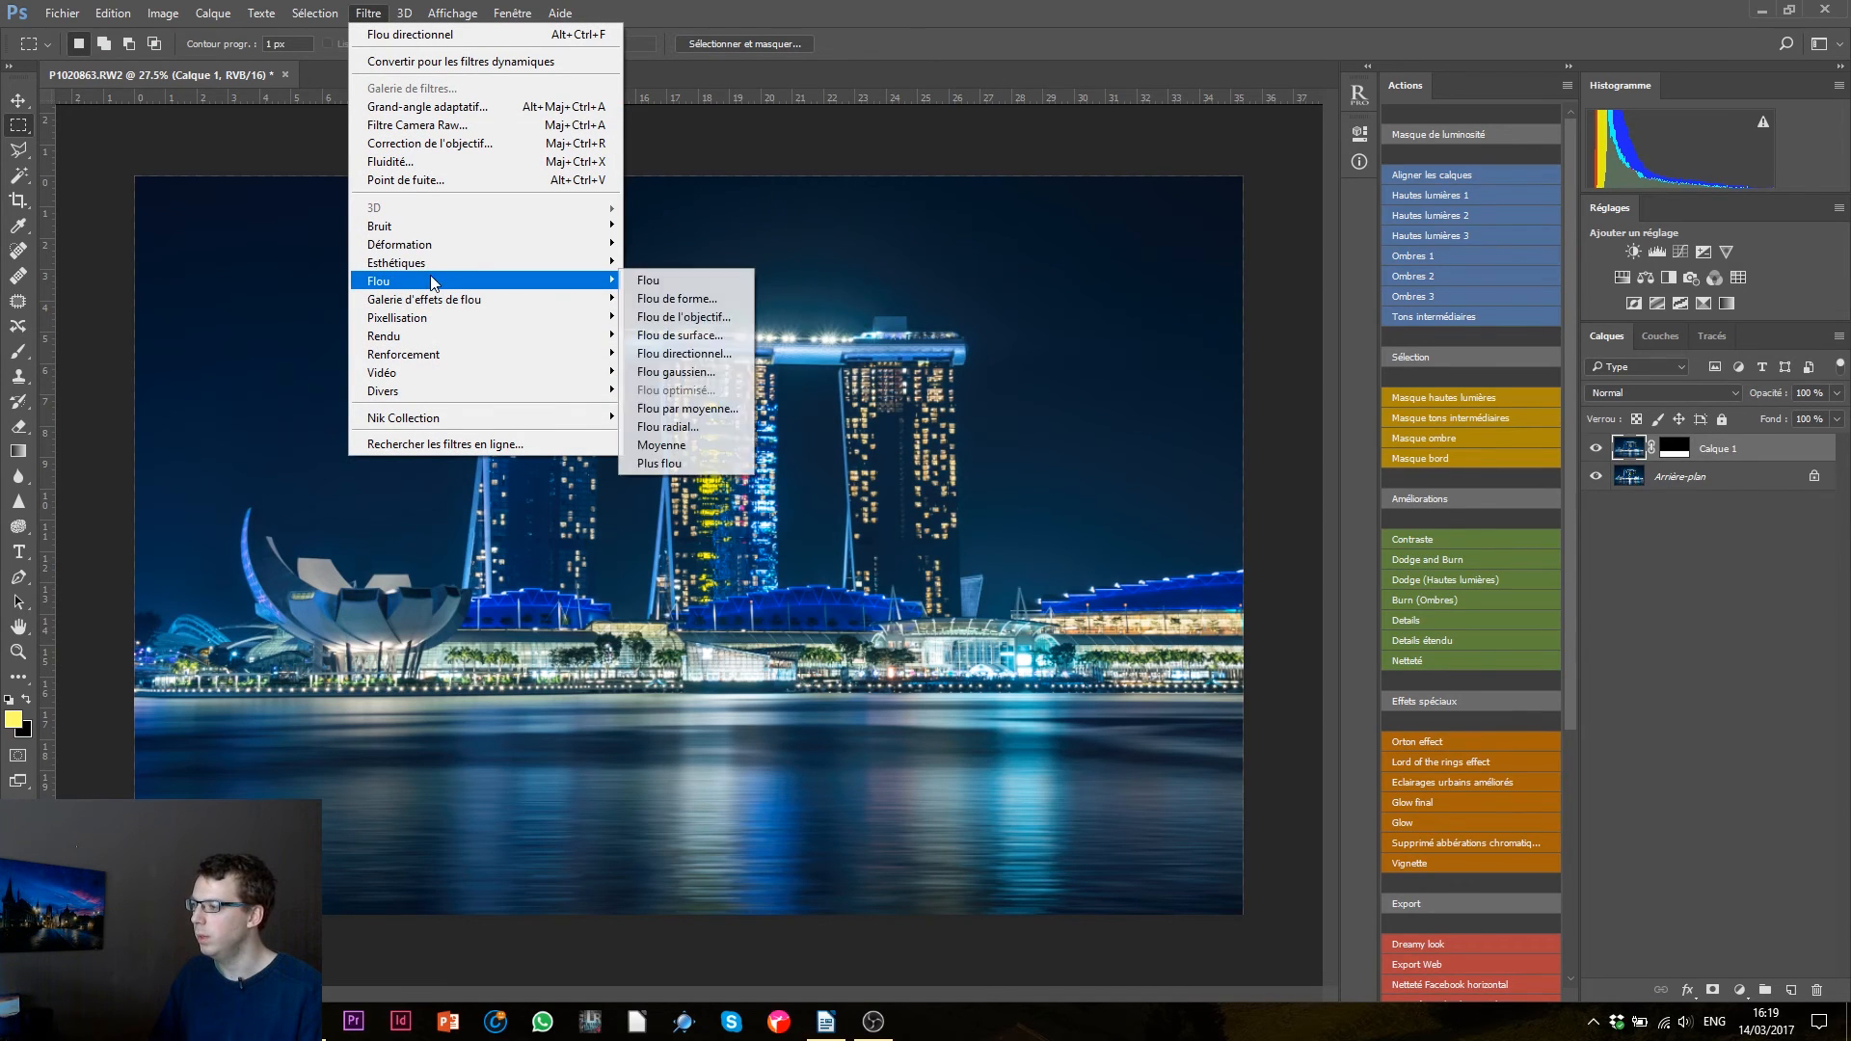
{"action": "left_click", "coordinate": [676, 371]}
{"action": "mouse_move", "coordinate": [1009, 637]}
{"action": "left_mouse_down"}
{"action": "mouse_move", "coordinate": [1039, 633]}
{"action": "mouse_move", "coordinate": [1008, 630]}
{"action": "left_mouse_up"}
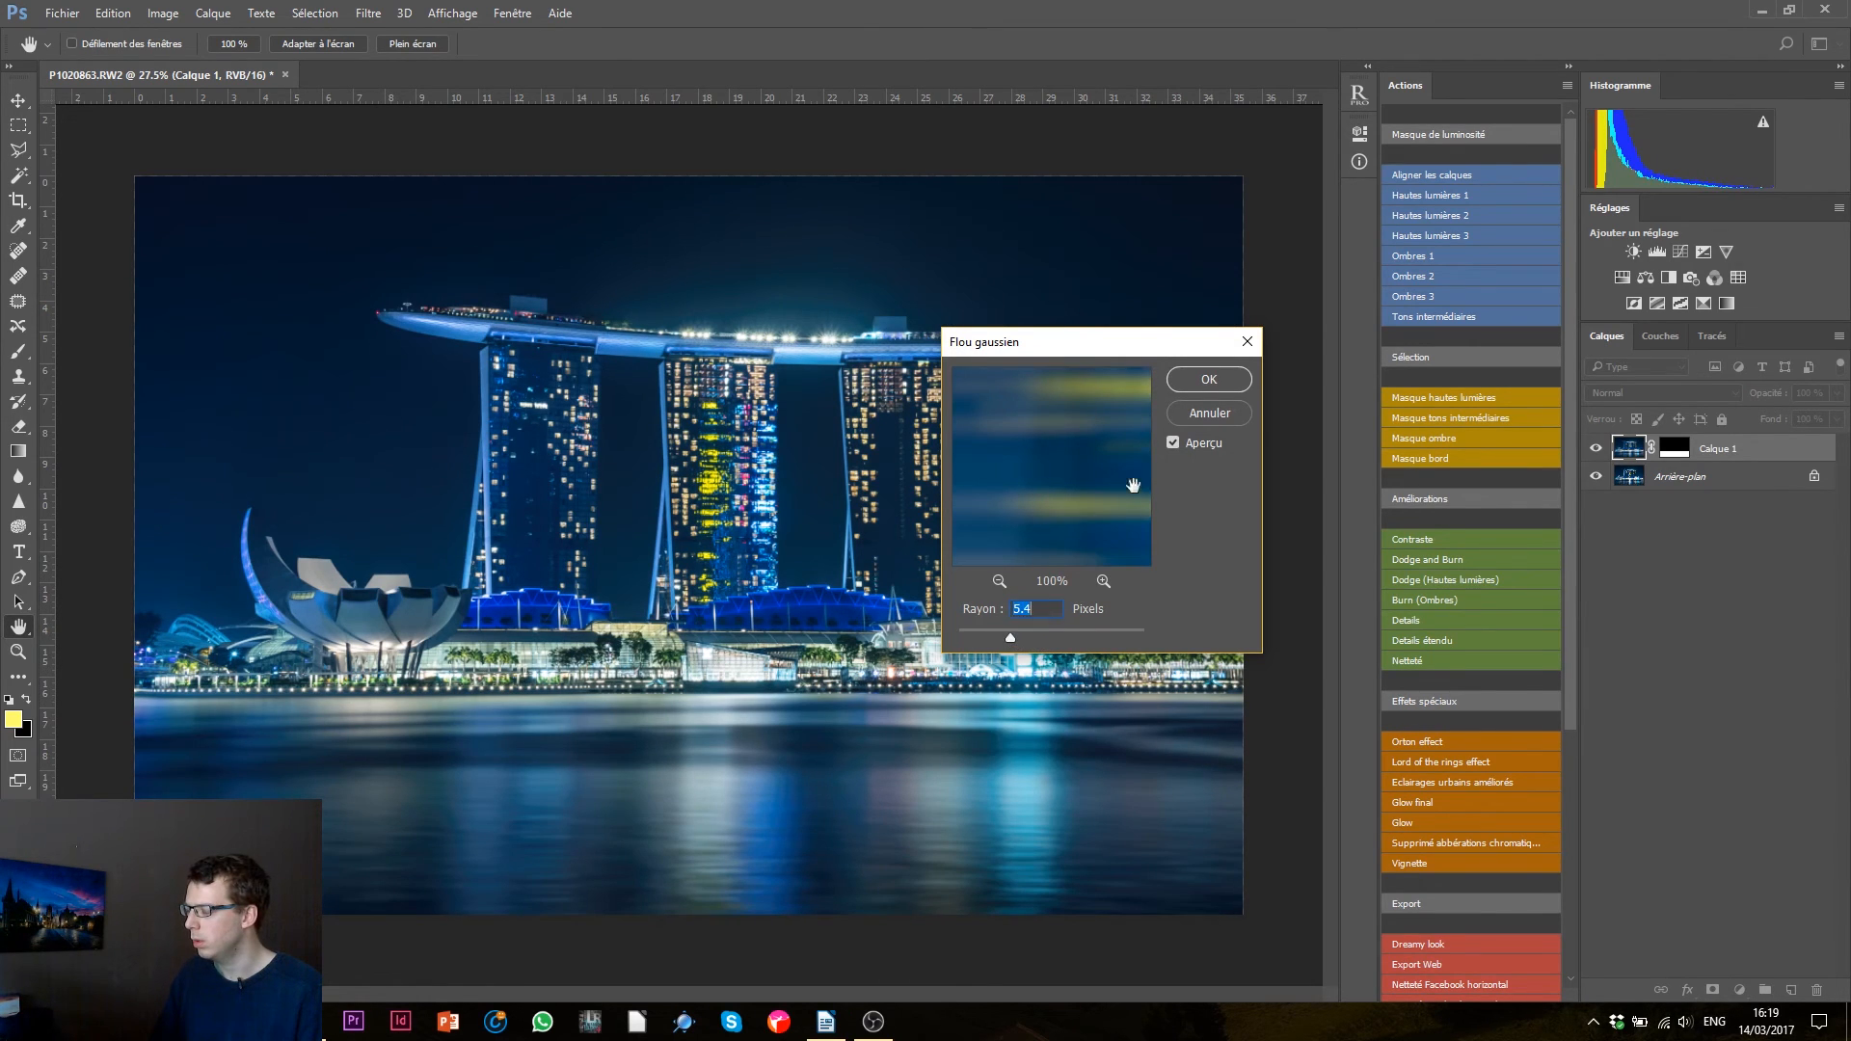
{"action": "left_click", "coordinate": [1201, 380]}
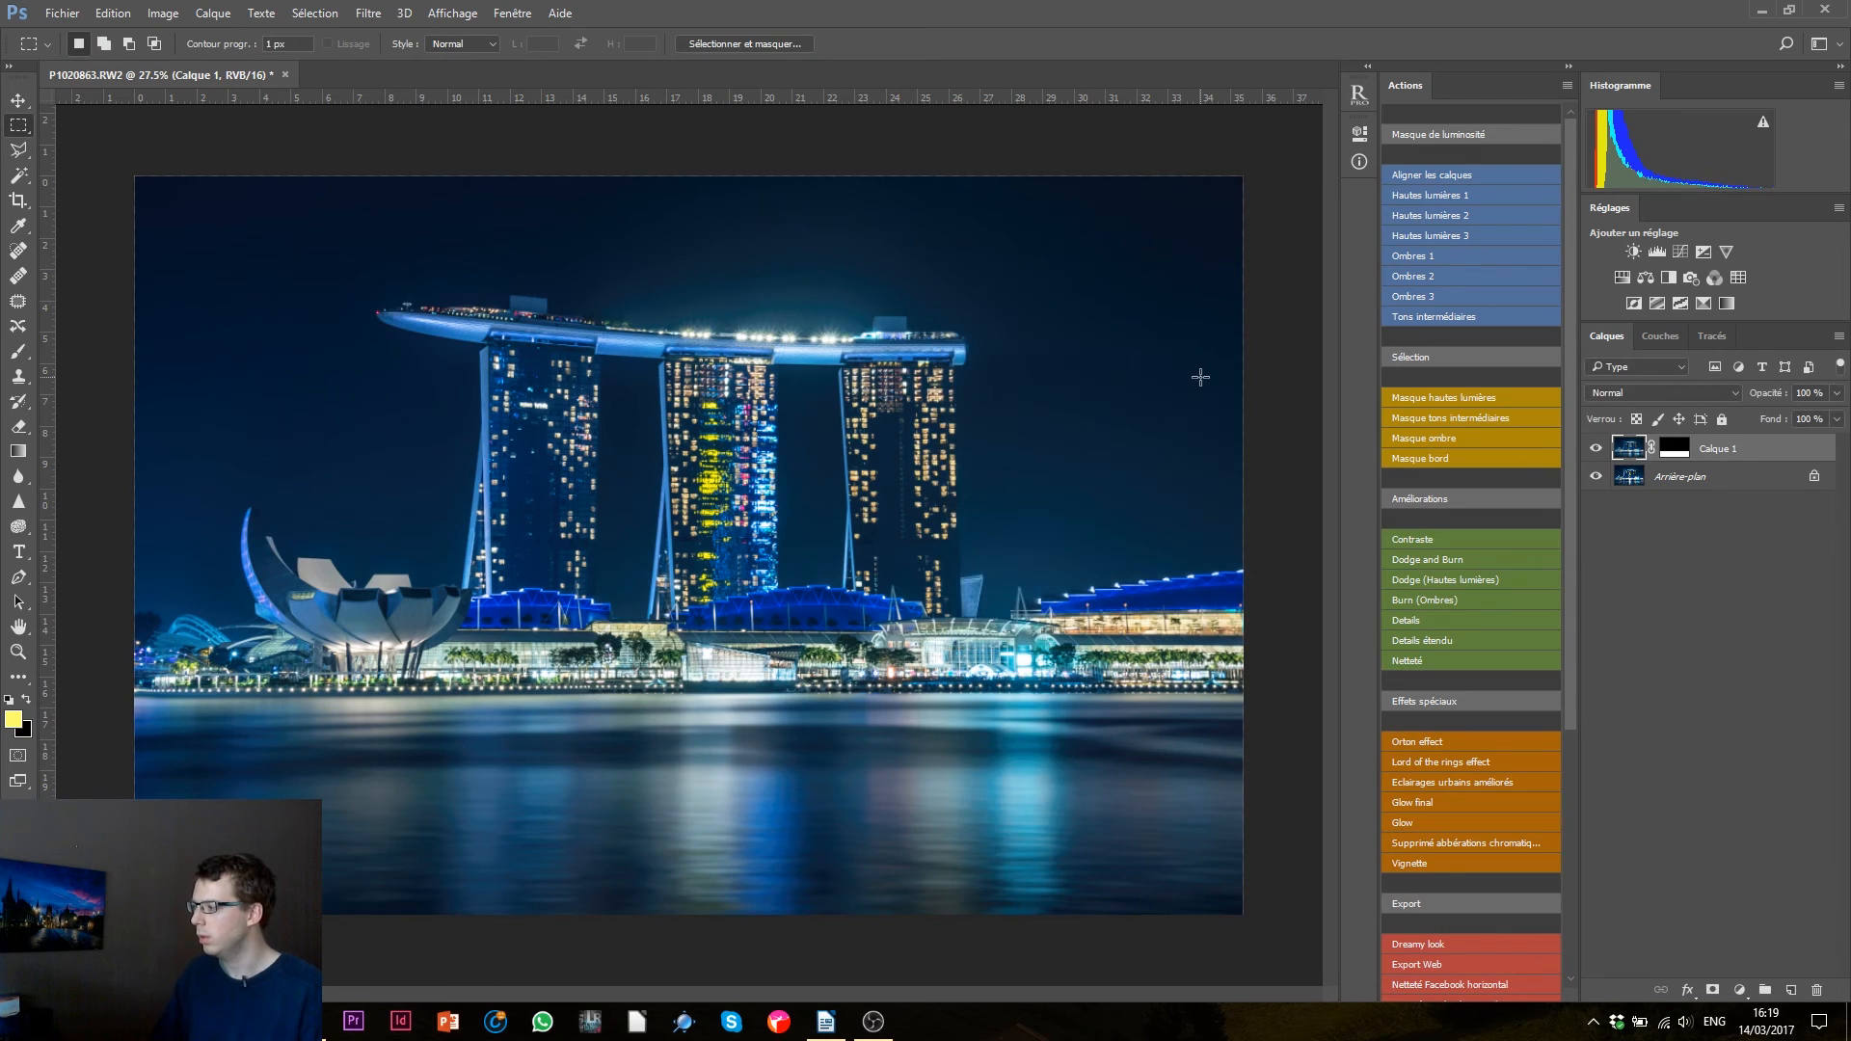
- Compare the water with the blurred layer hidden and shown
{"action": "left_click", "coordinate": [1596, 449]}
{"action": "left_click", "coordinate": [1595, 448]}
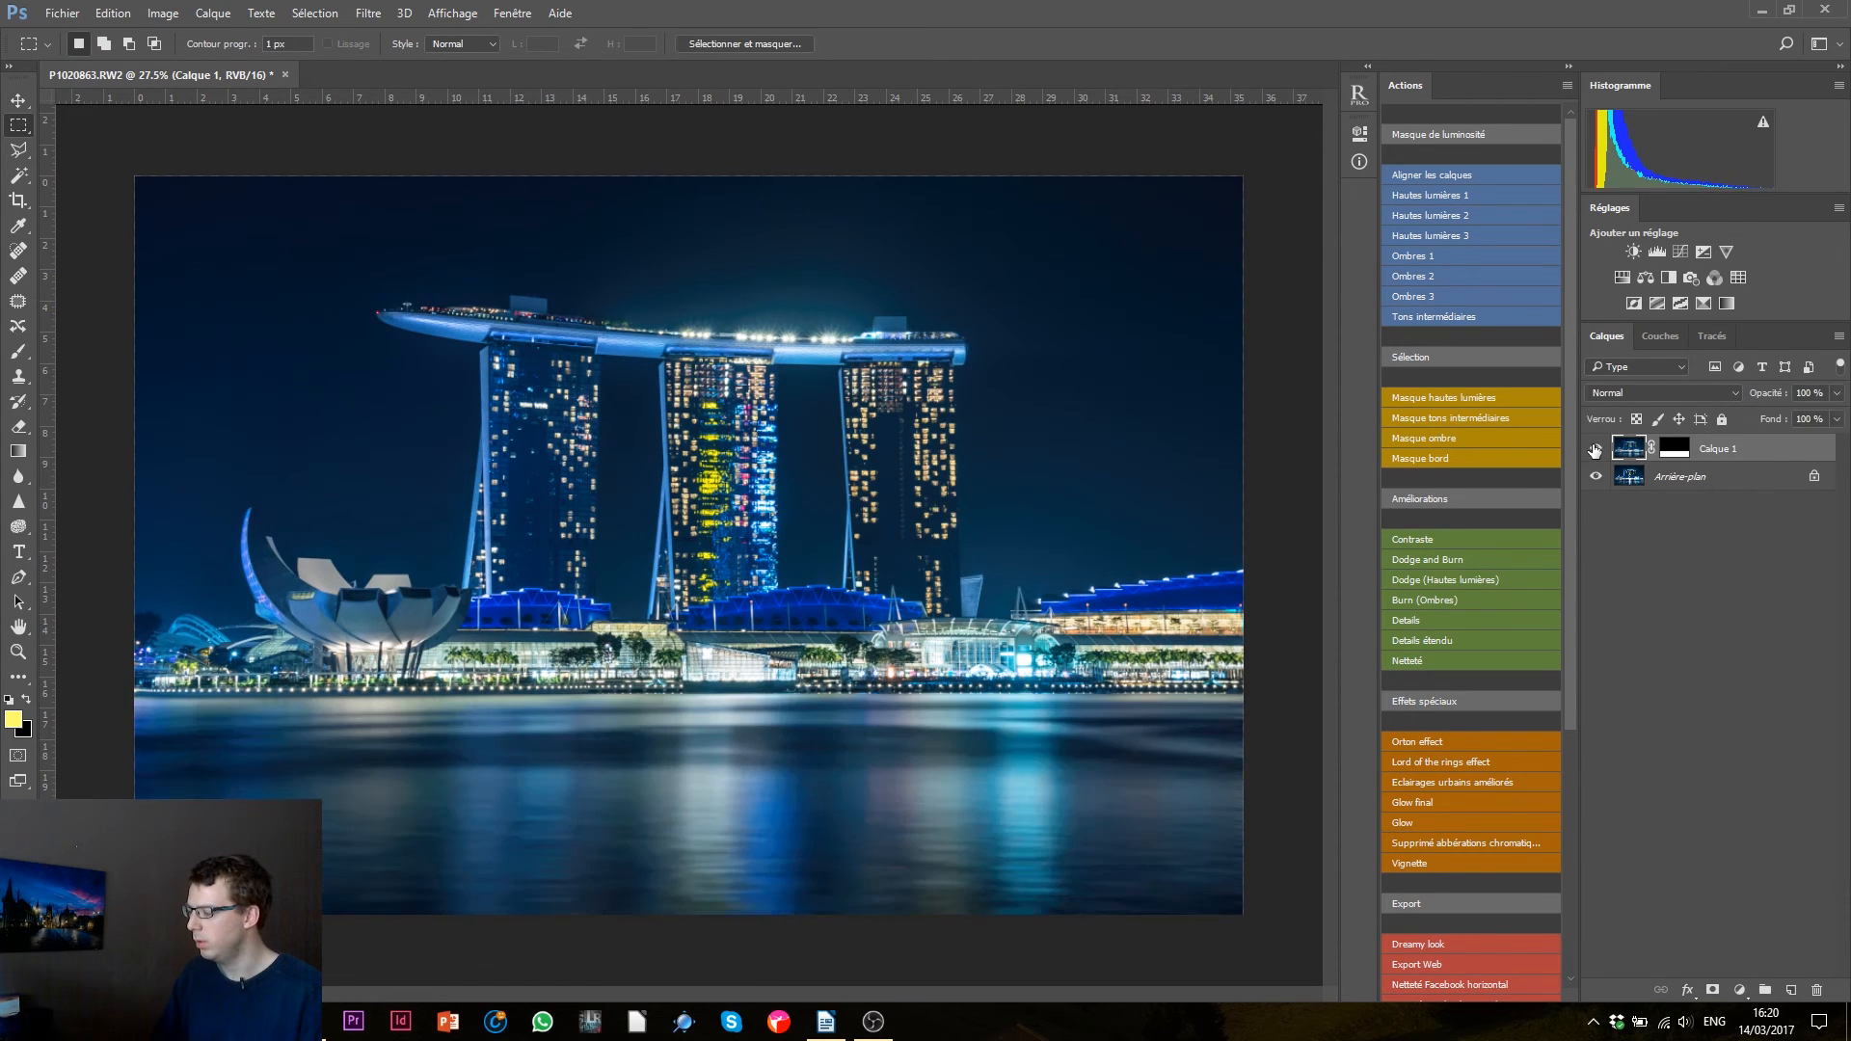
{"action": "left_click", "coordinate": [1596, 448]}
{"action": "left_click", "coordinate": [1596, 448]}
{"action": "left_click", "coordinate": [1596, 448]}
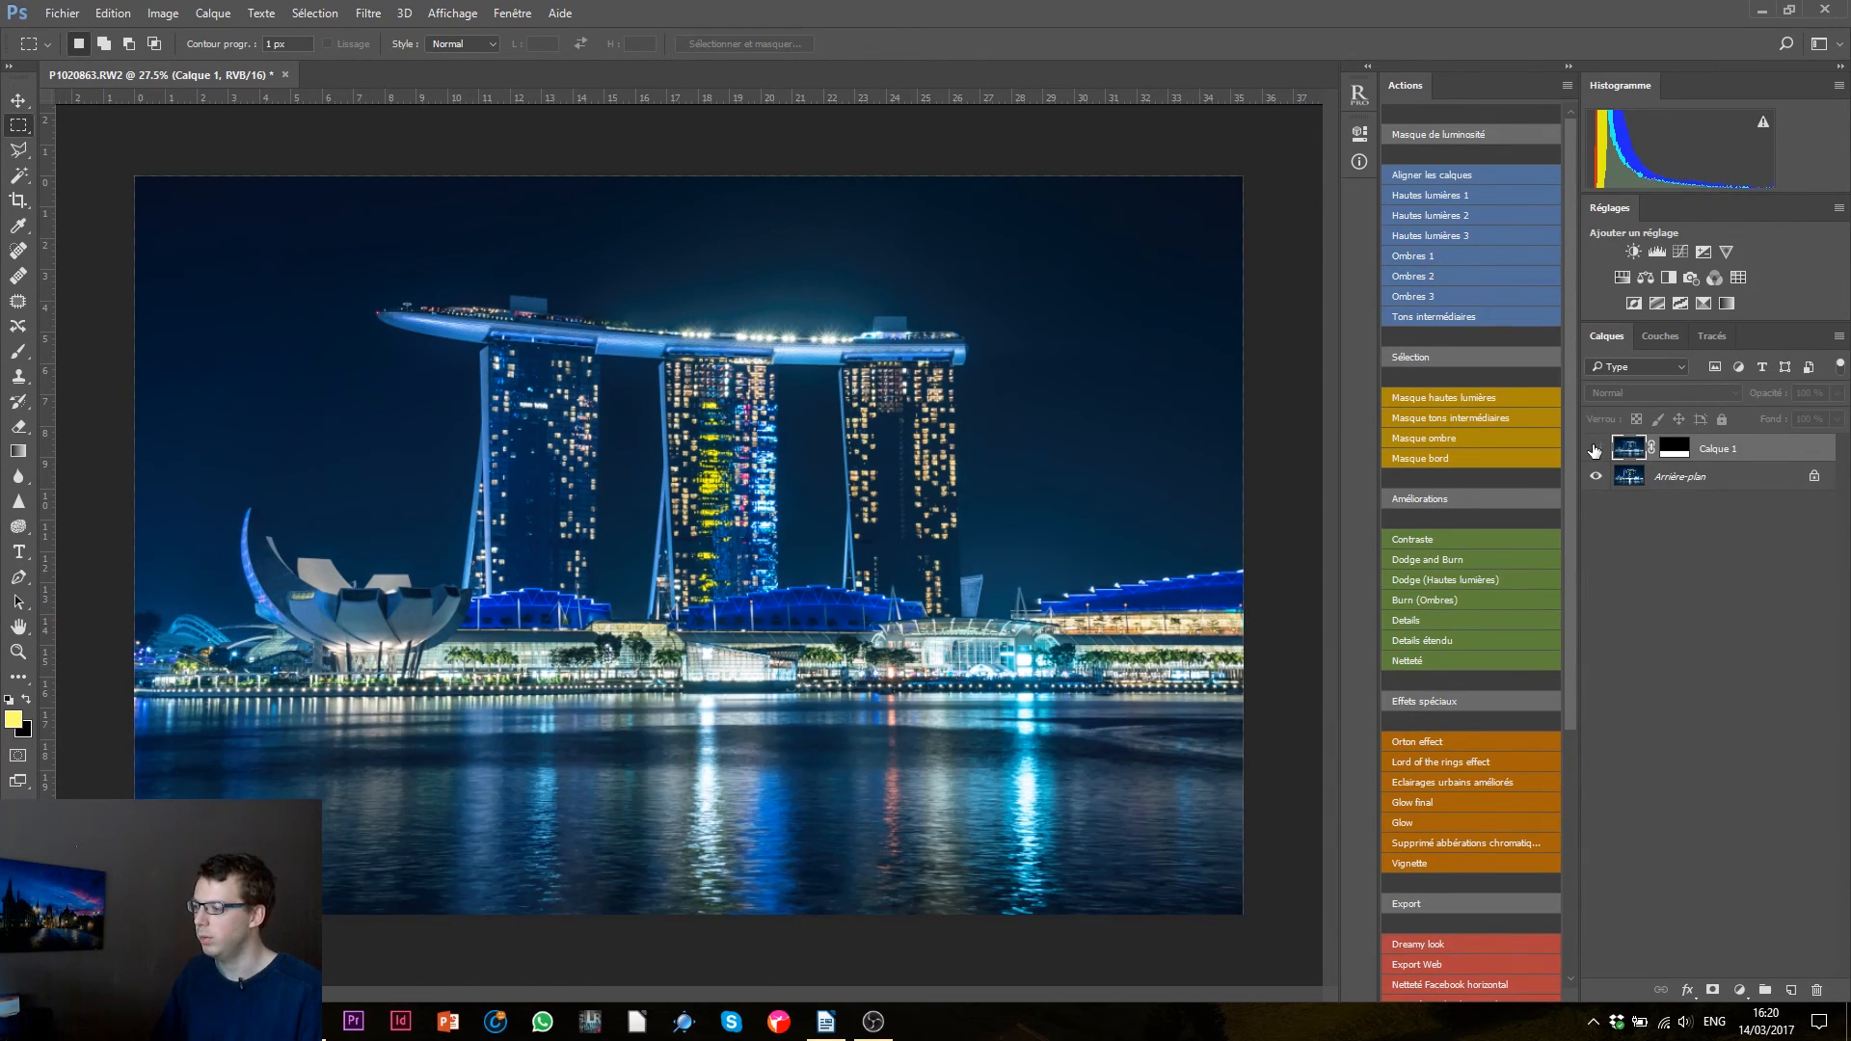
{"action": "left_click", "coordinate": [1596, 449]}
{"action": "left_click", "coordinate": [1596, 448]}
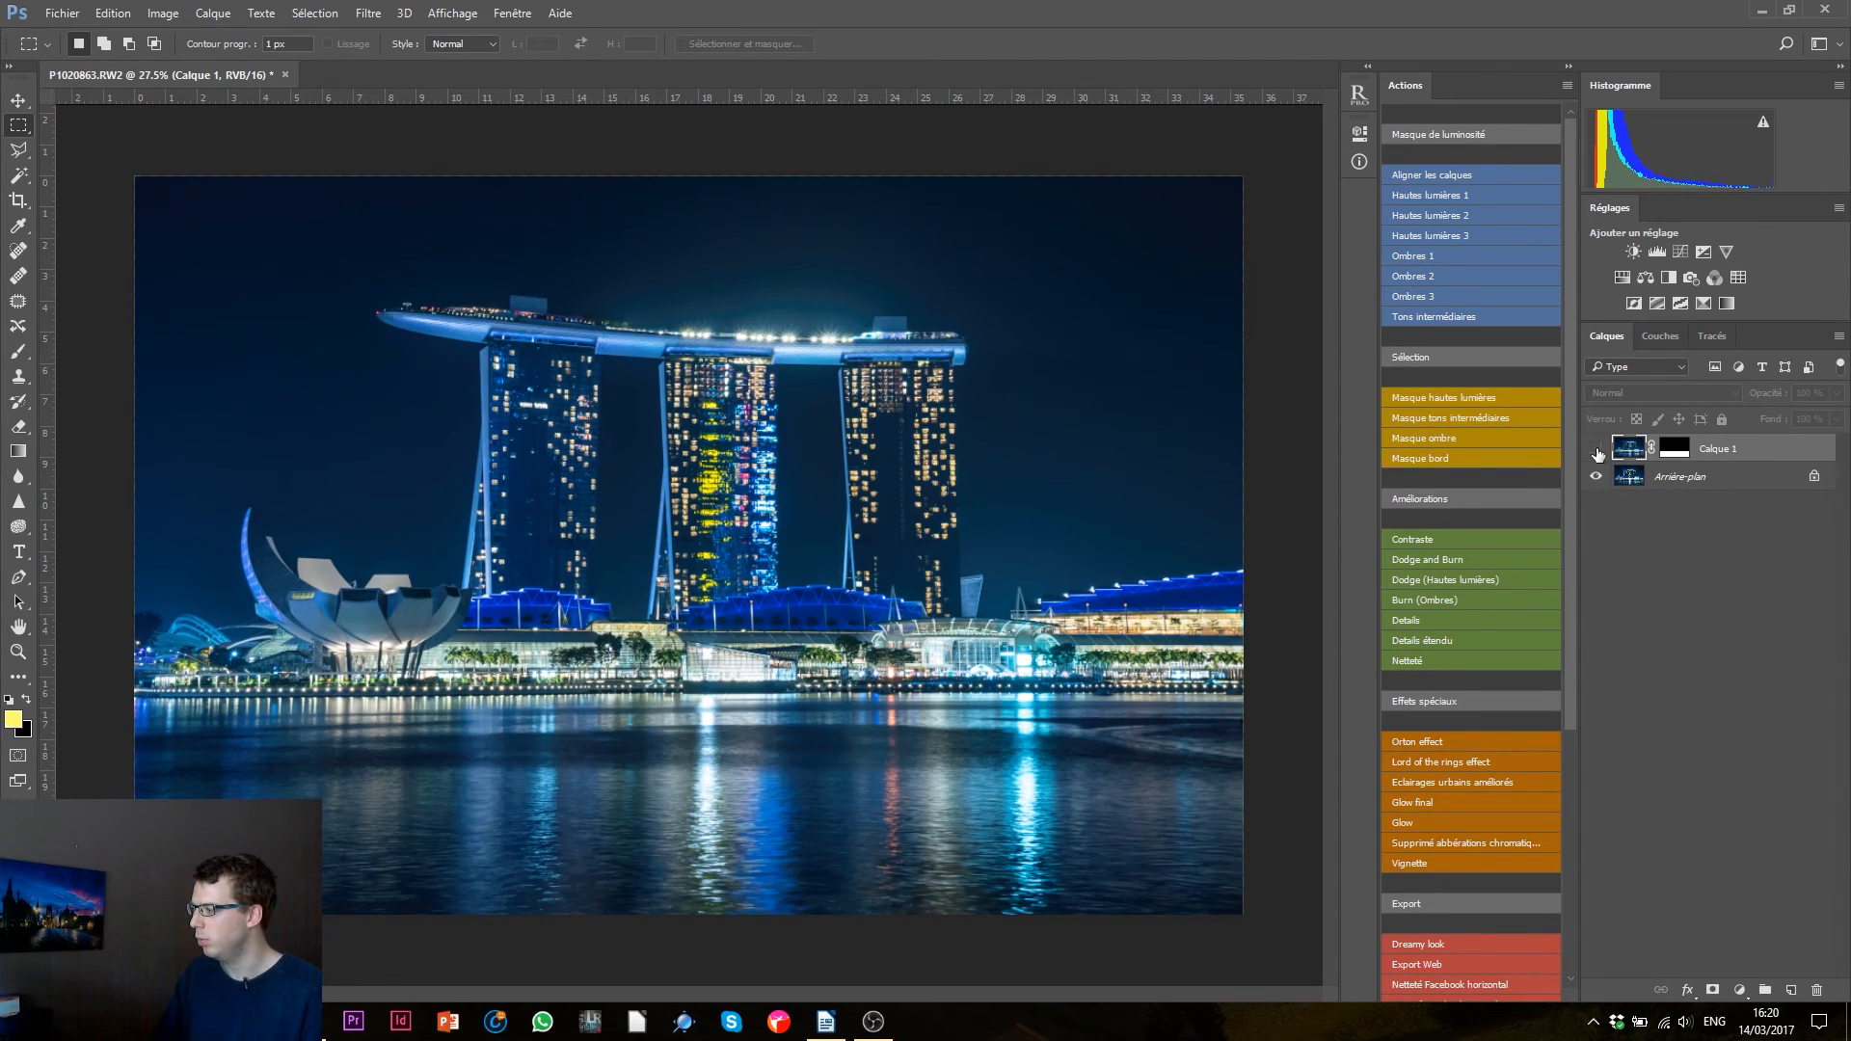
{"action": "left_click", "coordinate": [1595, 449]}
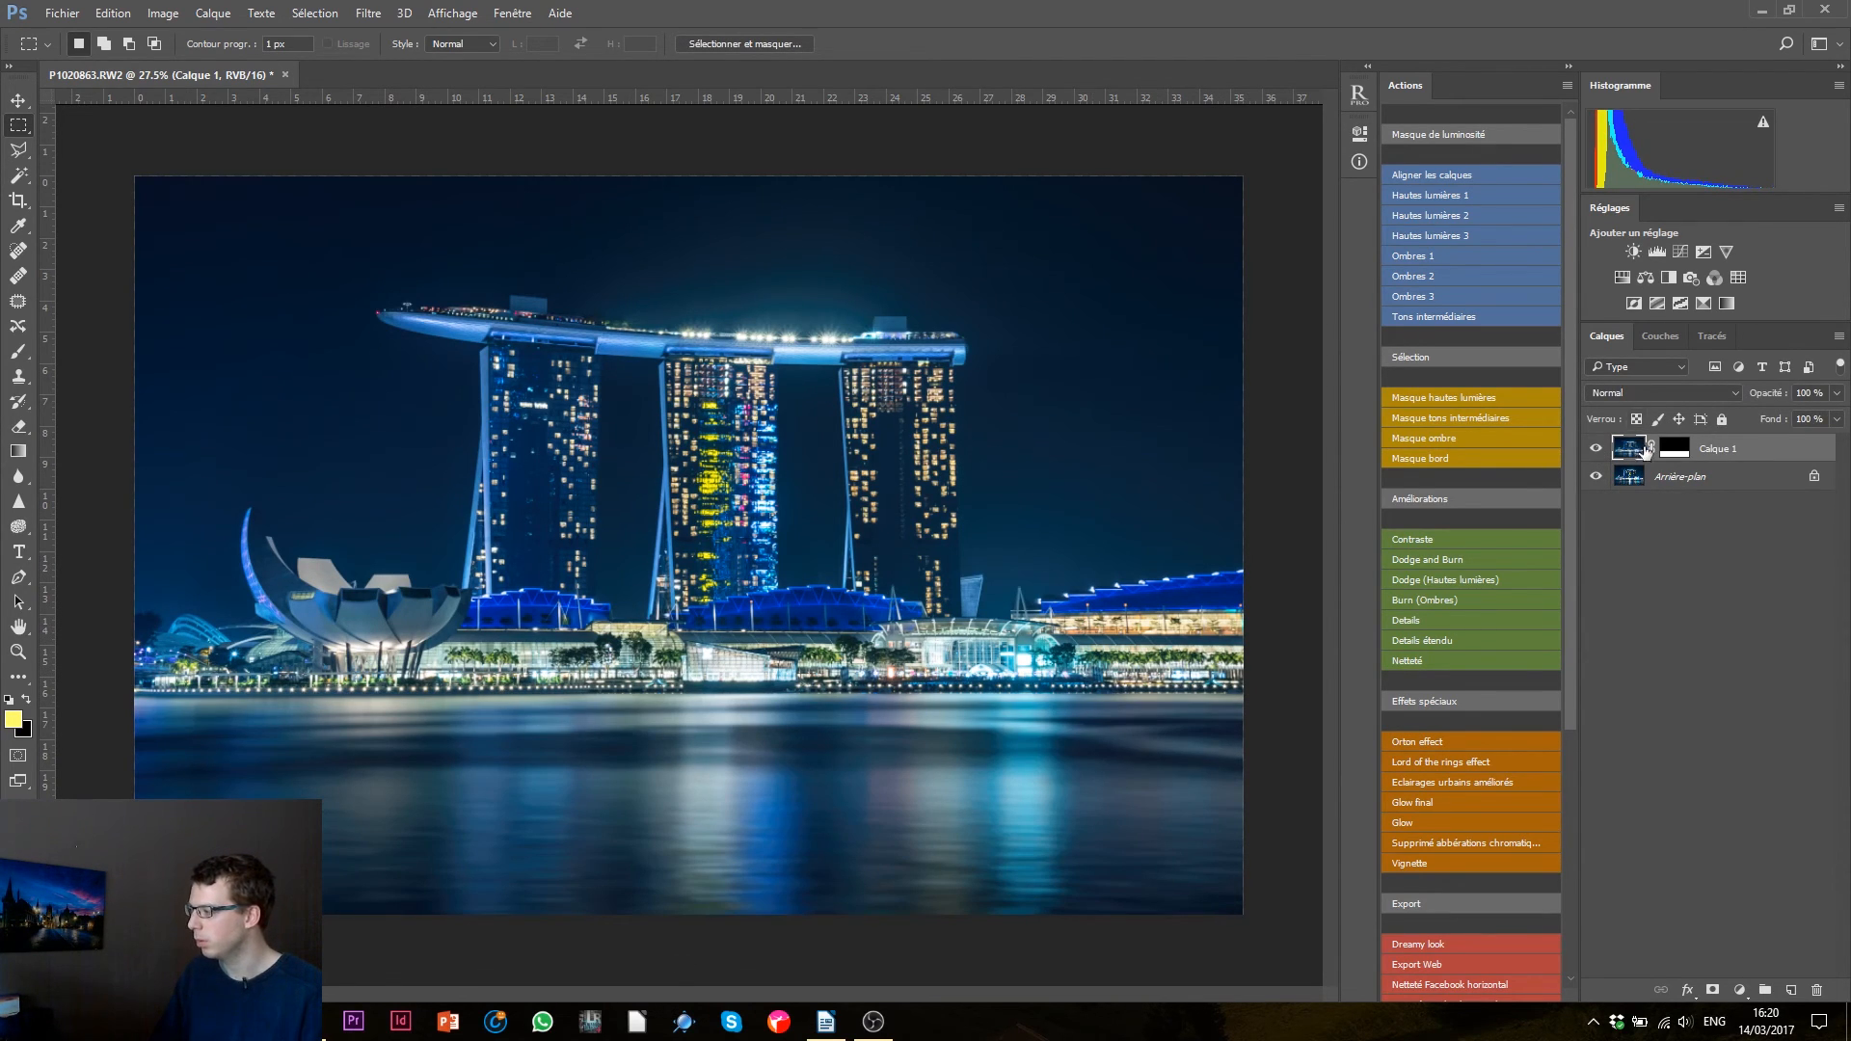
{"action": "left_click", "coordinate": [1596, 448]}
{"action": "left_click", "coordinate": [1596, 449]}
{"action": "left_click", "coordinate": [1598, 449]}
{"action": "left_click", "coordinate": [1597, 449]}
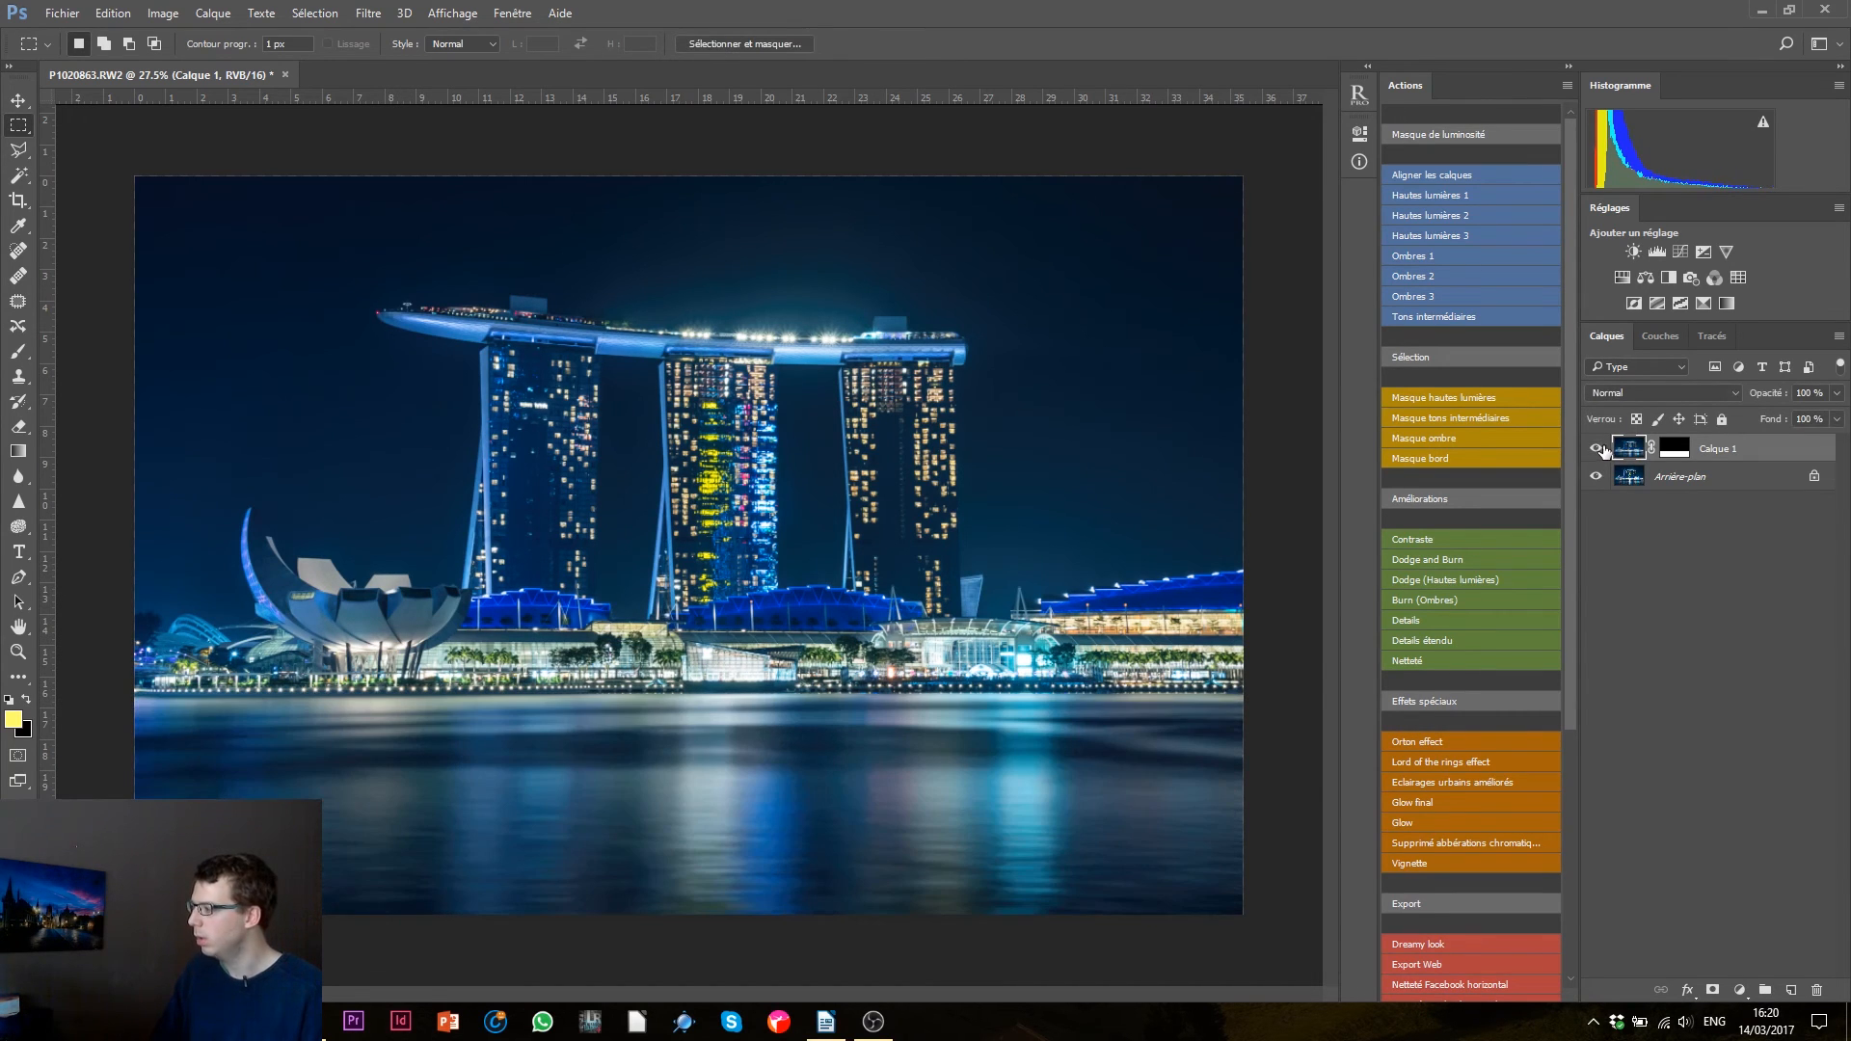
- Replace the blurred layer with a fresh duplicate of Arrière-plan and flip the duplicate vertically
{"action": "left_click", "coordinate": [1817, 990]}
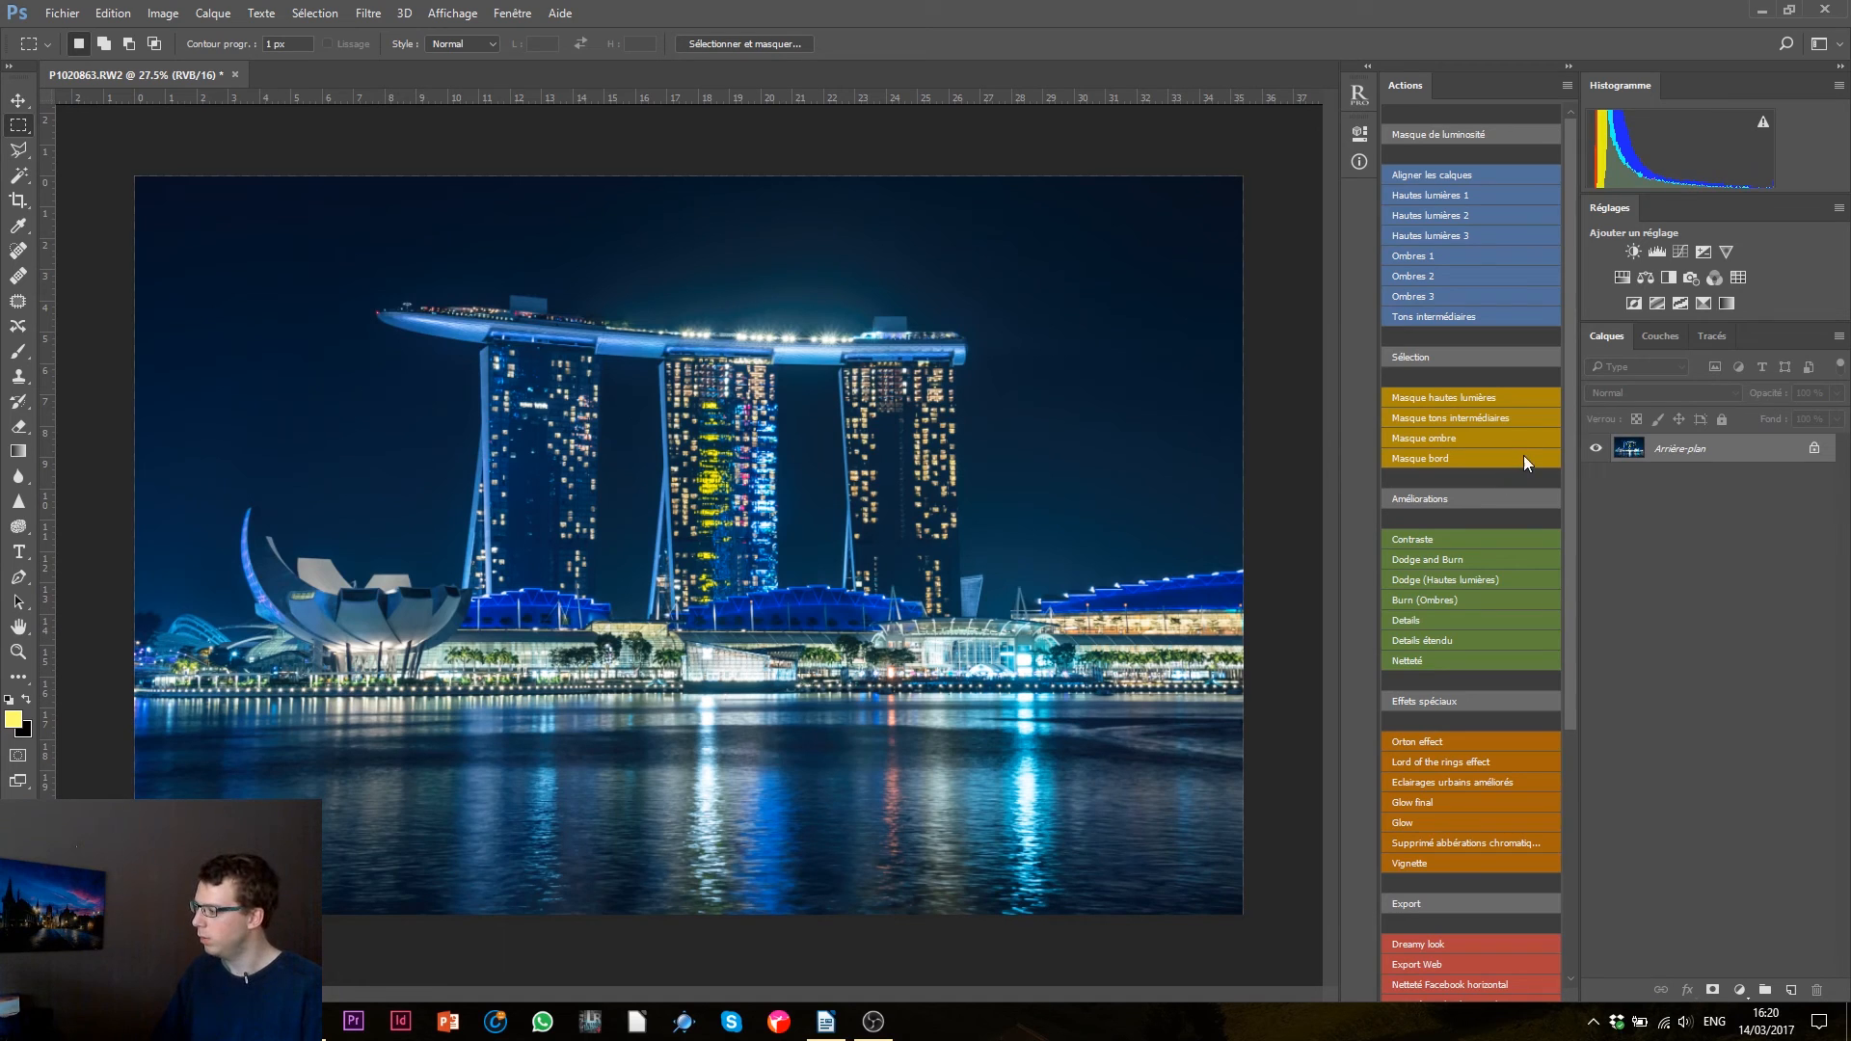
{"action": "key", "text": "ctrl+z"}
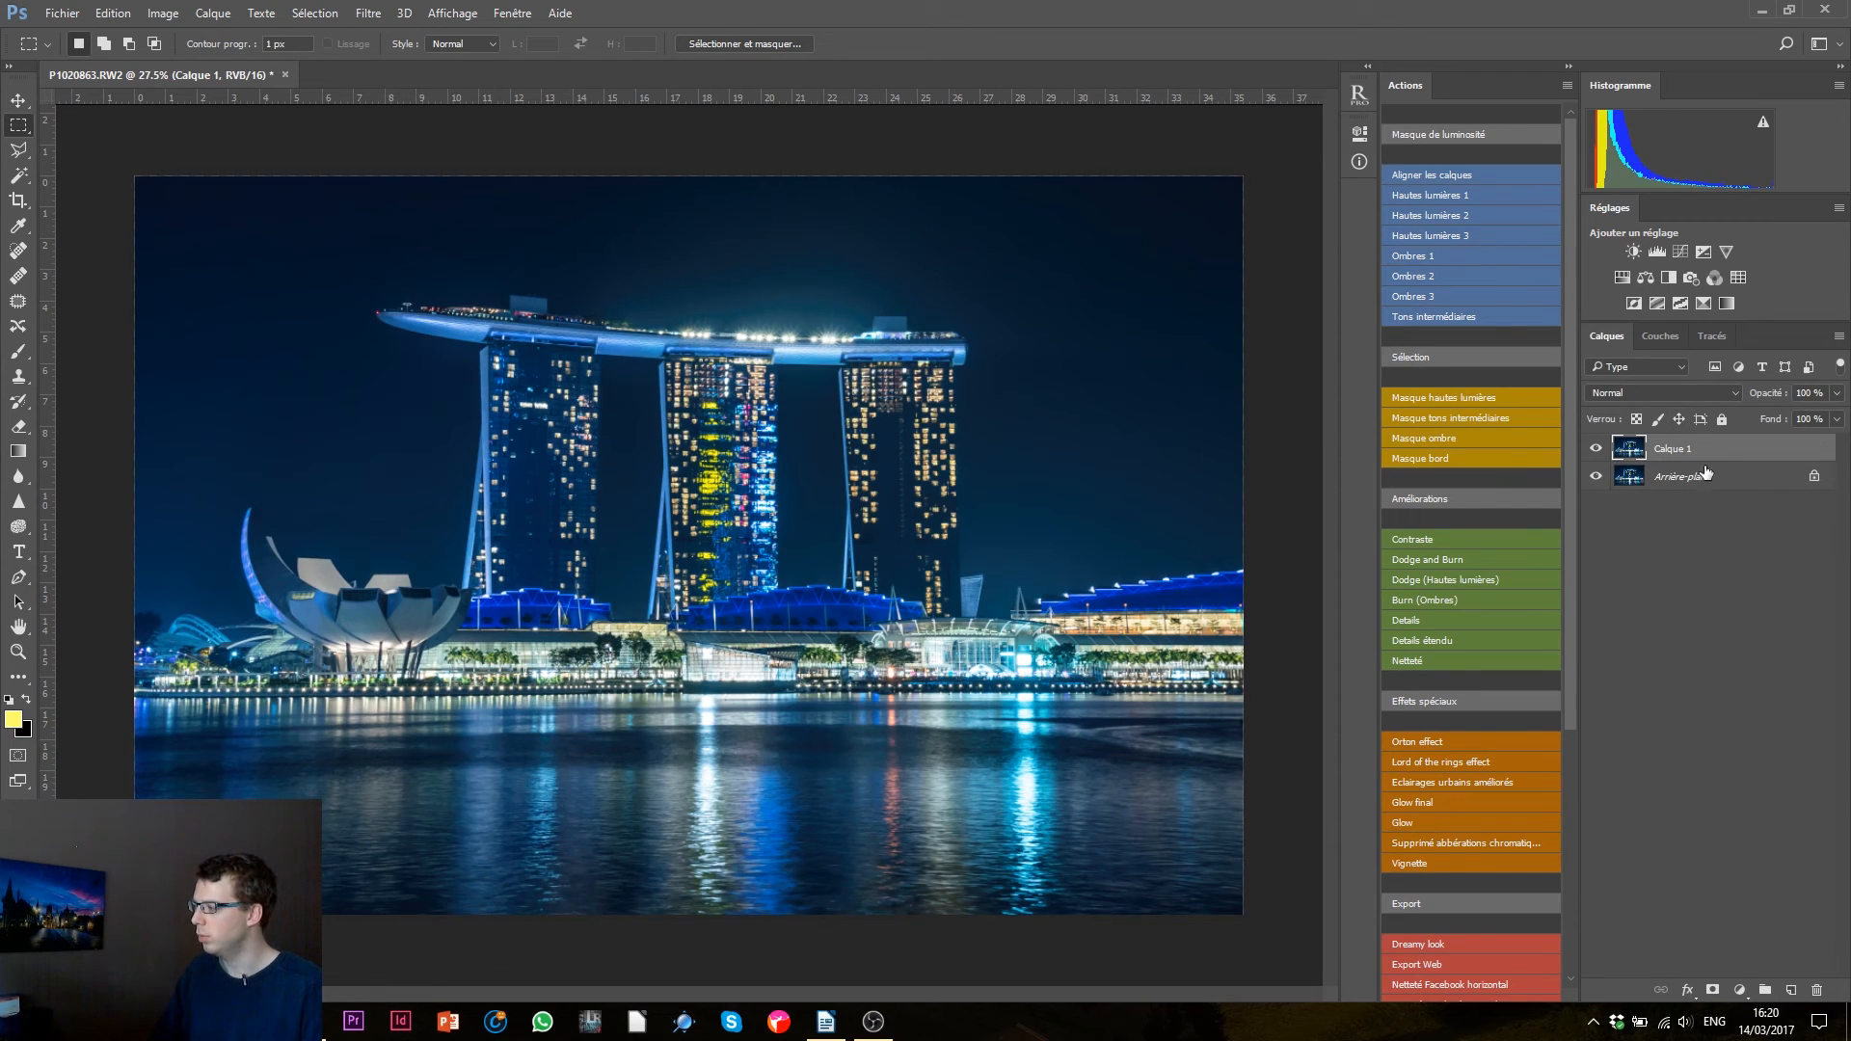
{"action": "left_click", "coordinate": [152, 15]}
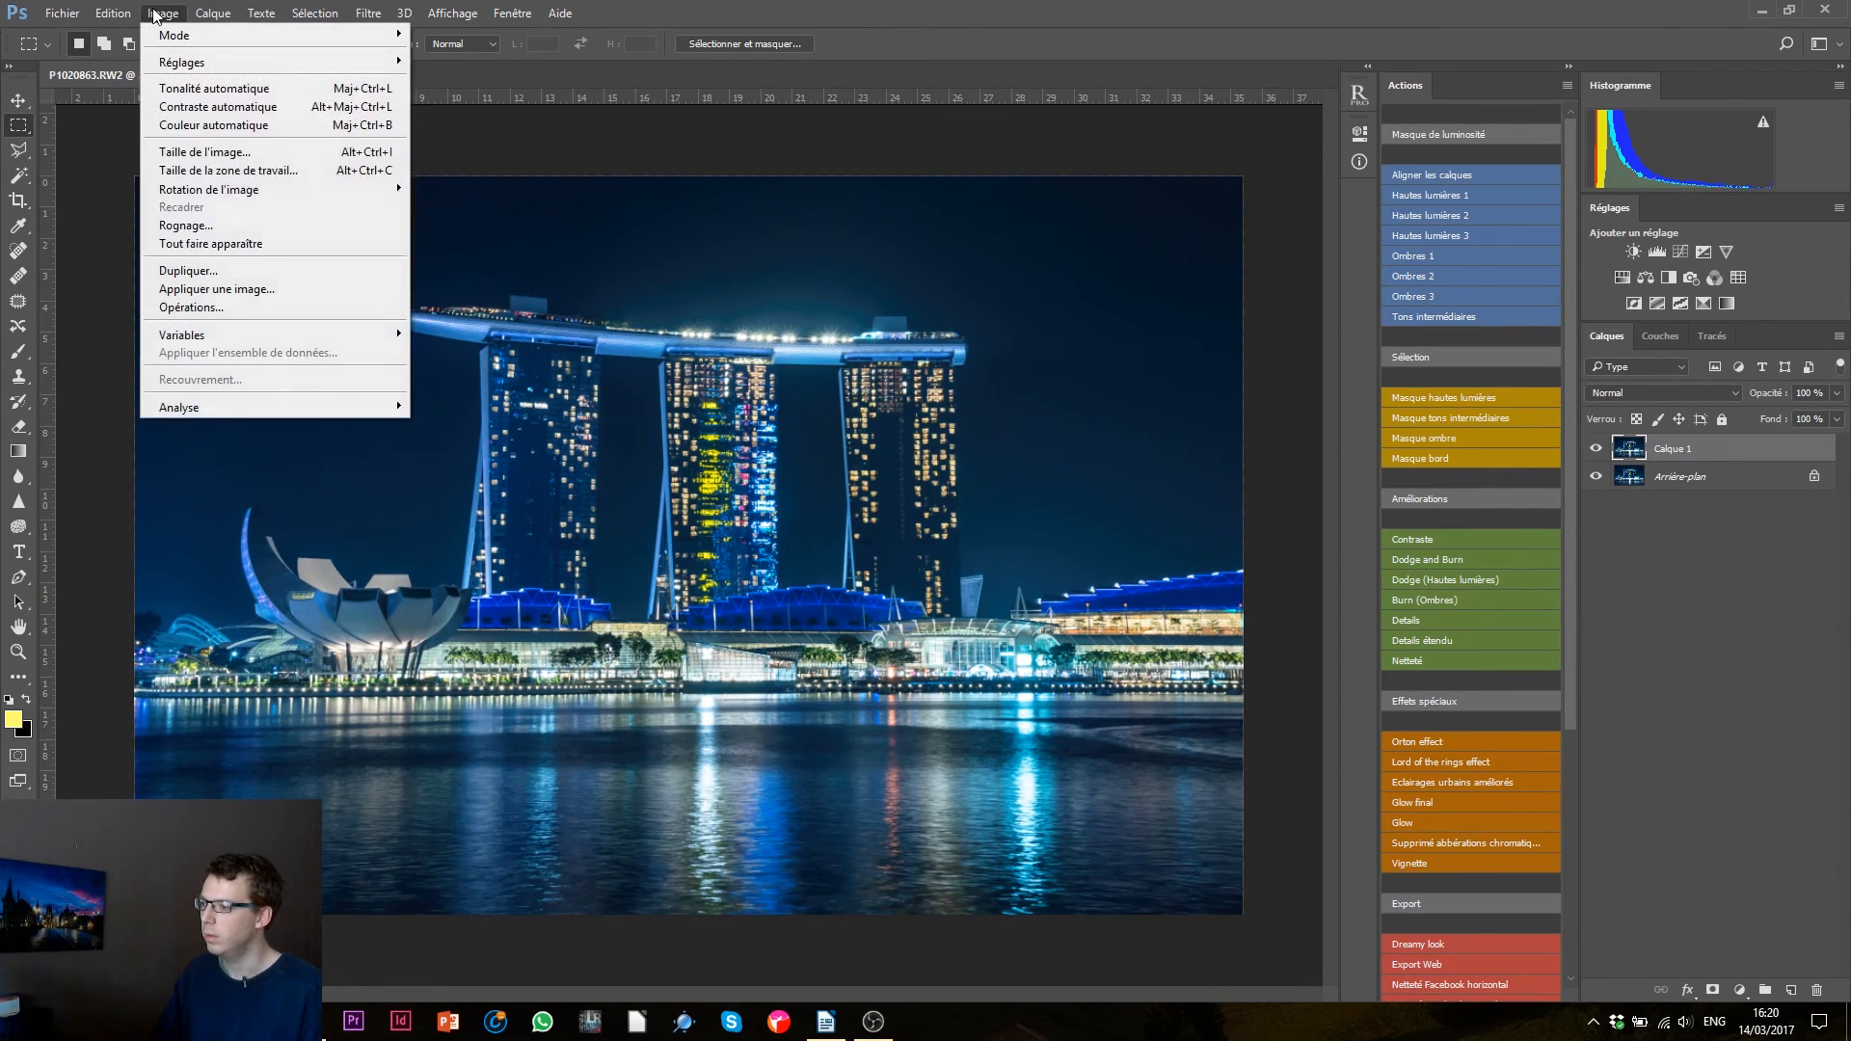
{"action": "mouse_move", "coordinate": [113, 13]}
{"action": "mouse_move", "coordinate": [236, 436]}
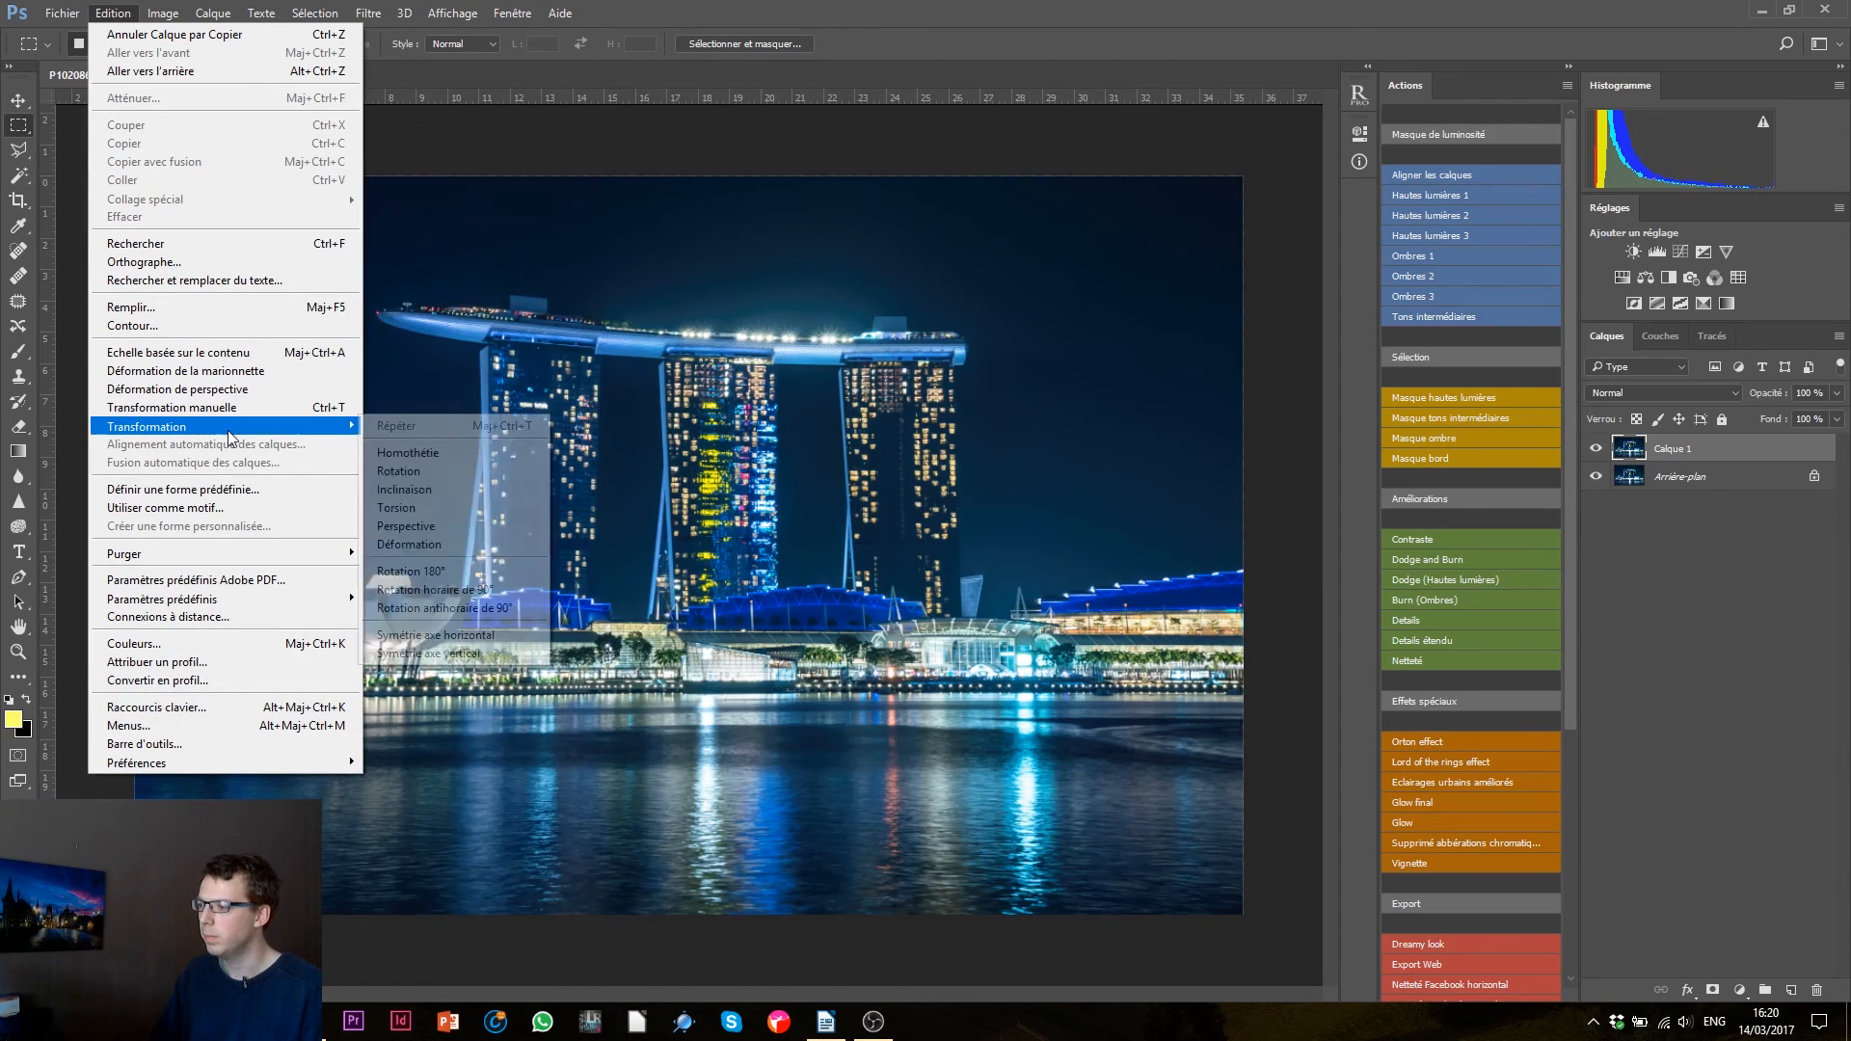
{"action": "left_click", "coordinate": [432, 655]}
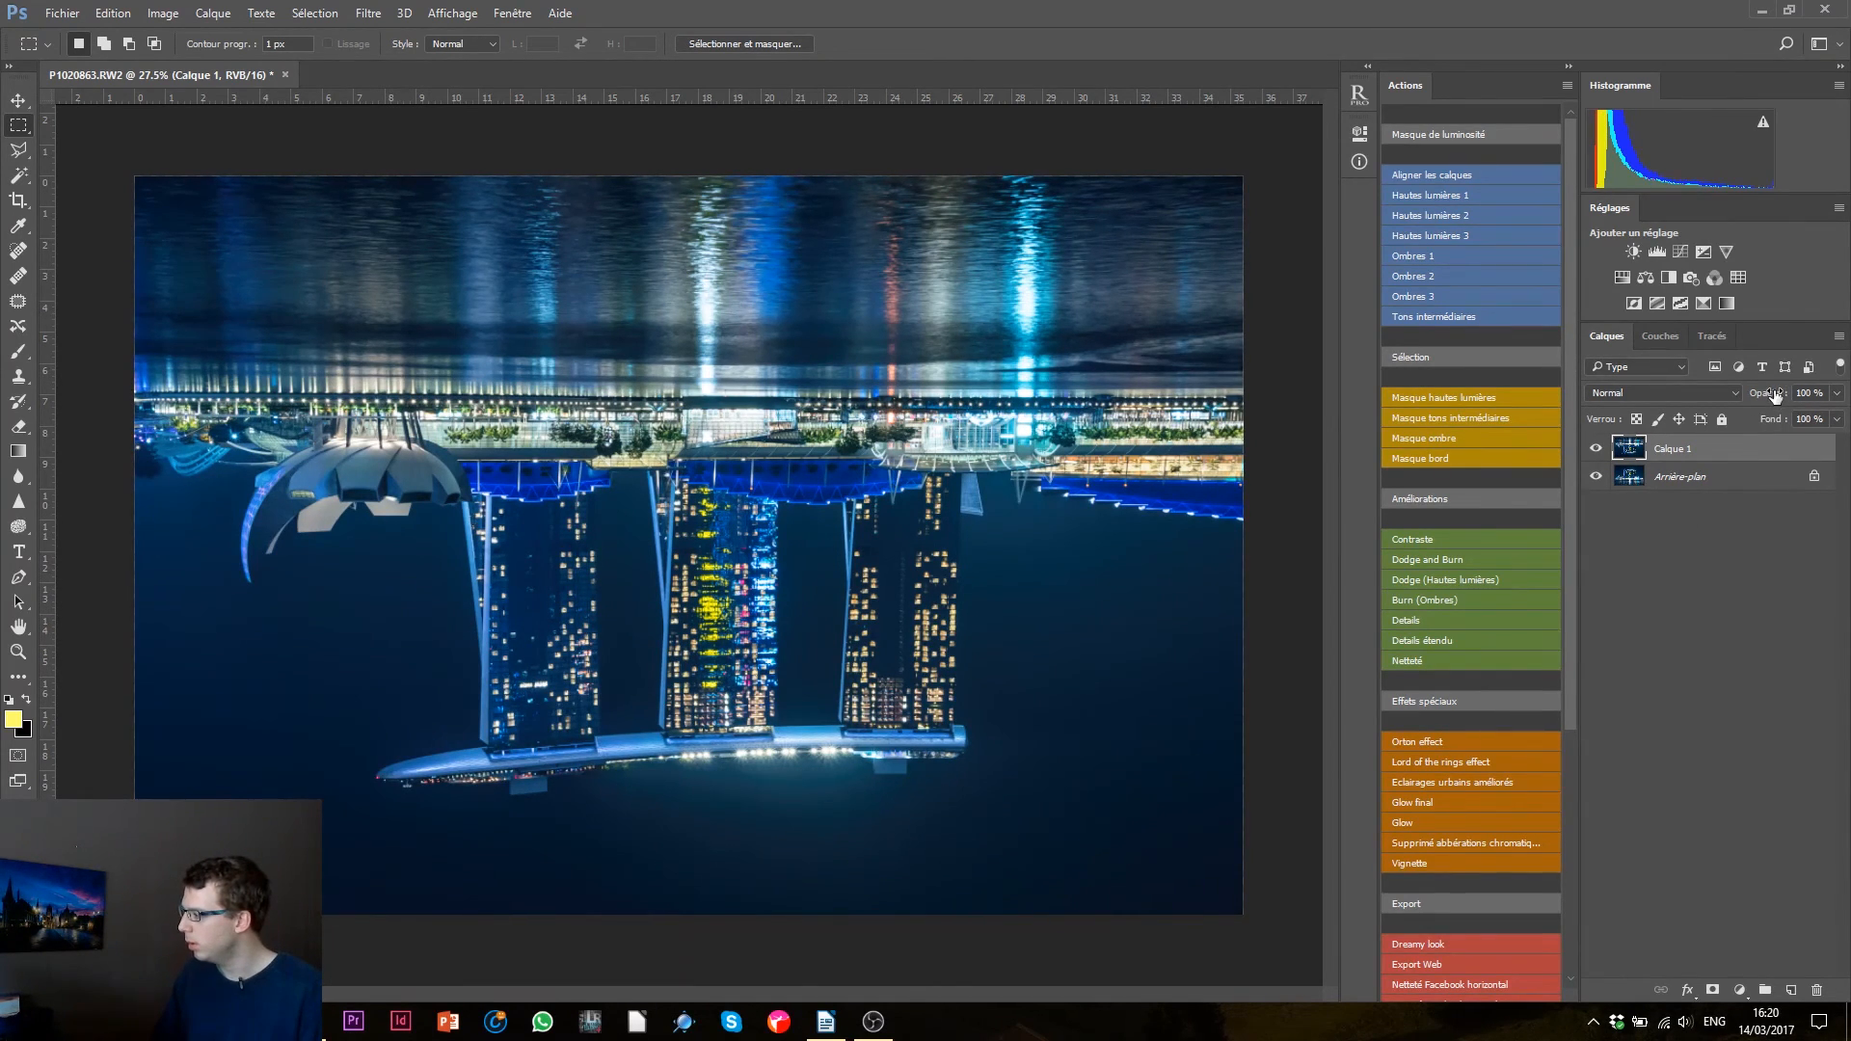
- Lower the flipped layer's opacity to 69 % and move it down so its shoreline meets the original waterline
{"action": "left_click_drag", "start_coordinate": [1775, 395], "coordinate": [1745, 399]}
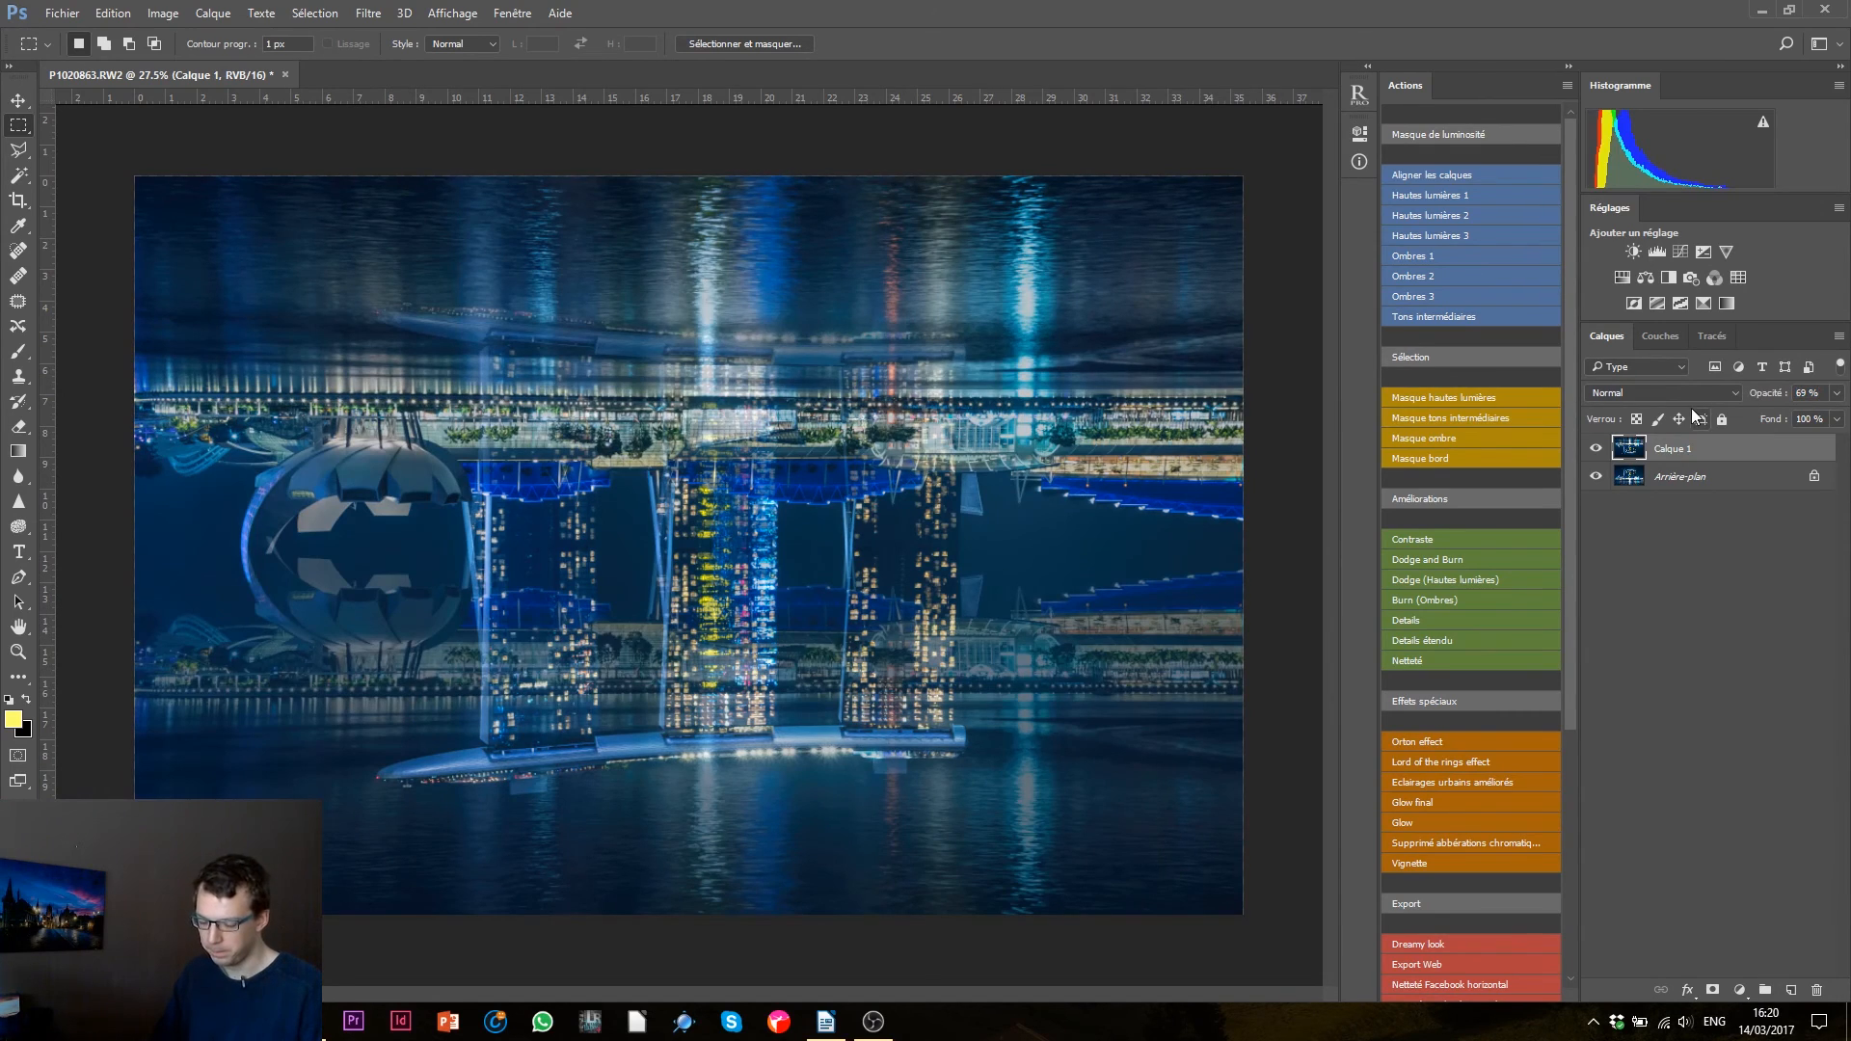
{"action": "left_click", "coordinate": [17, 102]}
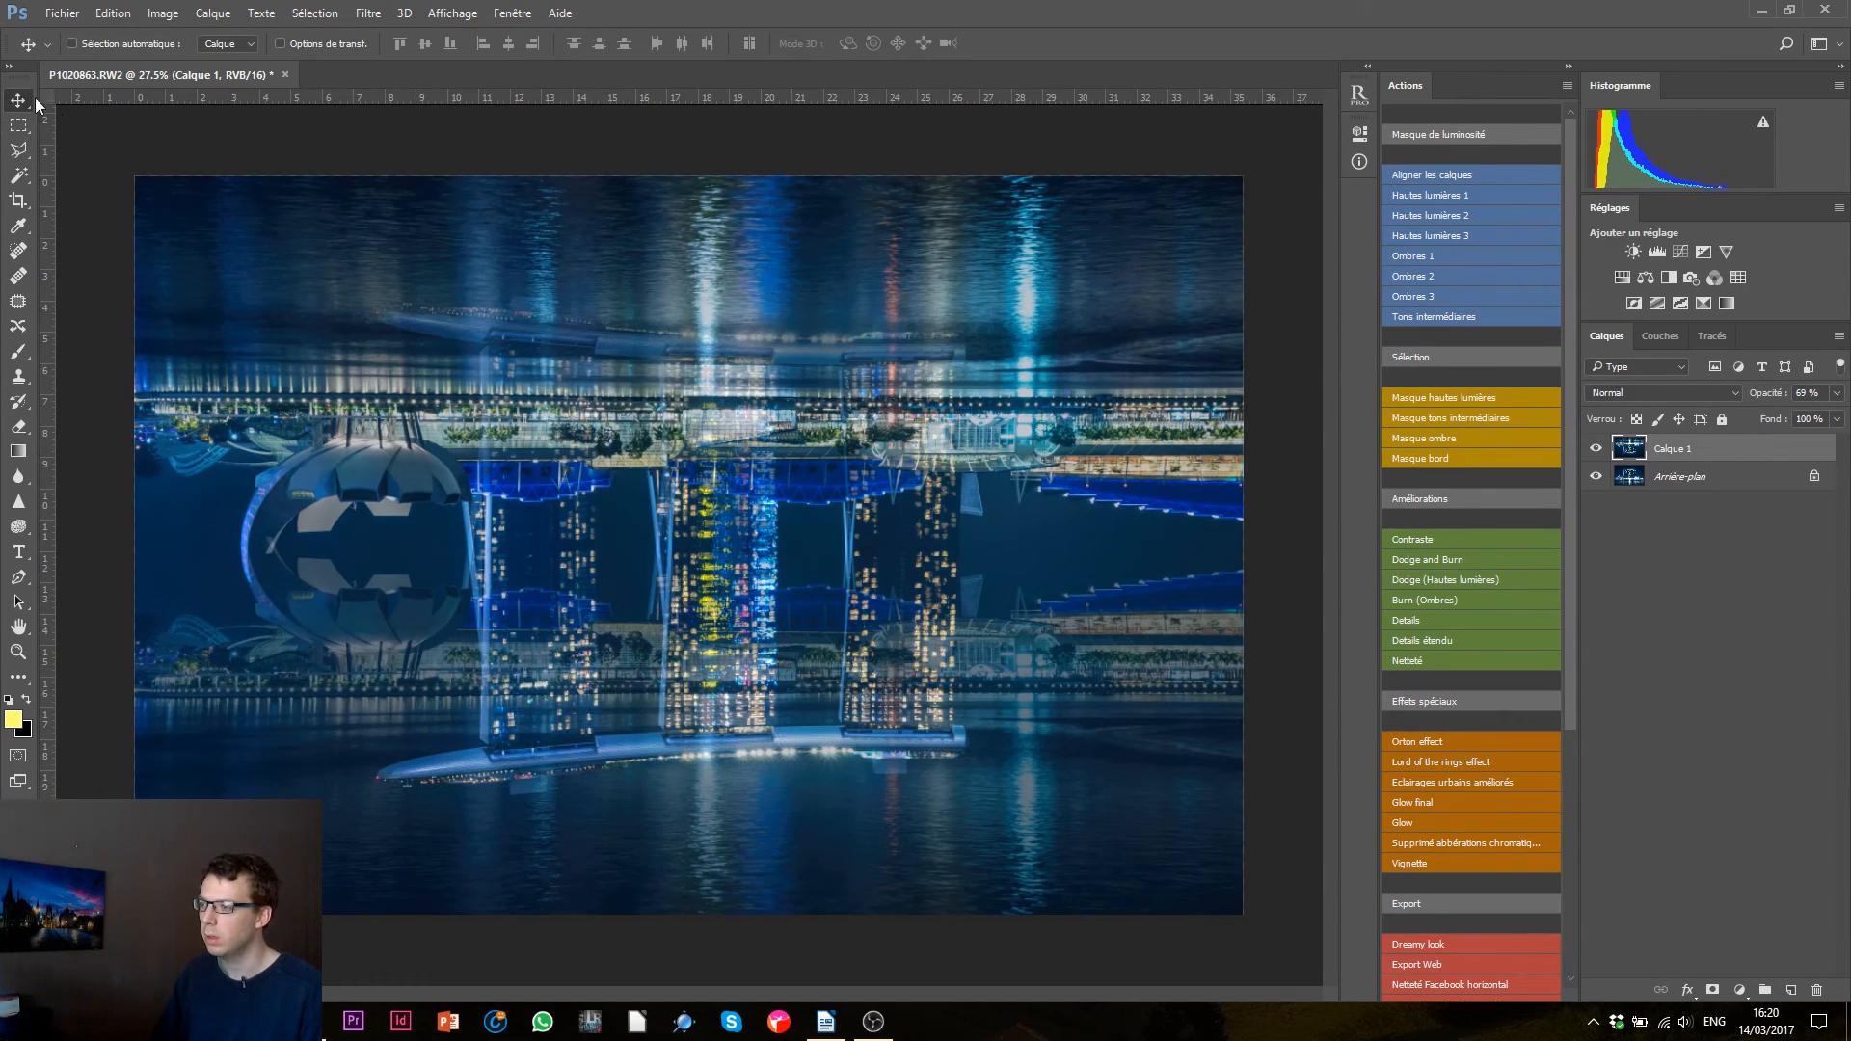
{"action": "left_click_drag", "start_coordinate": [707, 387], "coordinate": [709, 679]}
{"action": "scroll", "coordinate": [539, 706], "scroll_direction": "up", "scroll_amount": 1}
{"action": "scroll", "coordinate": [538, 703], "scroll_direction": "up", "scroll_amount": 4}
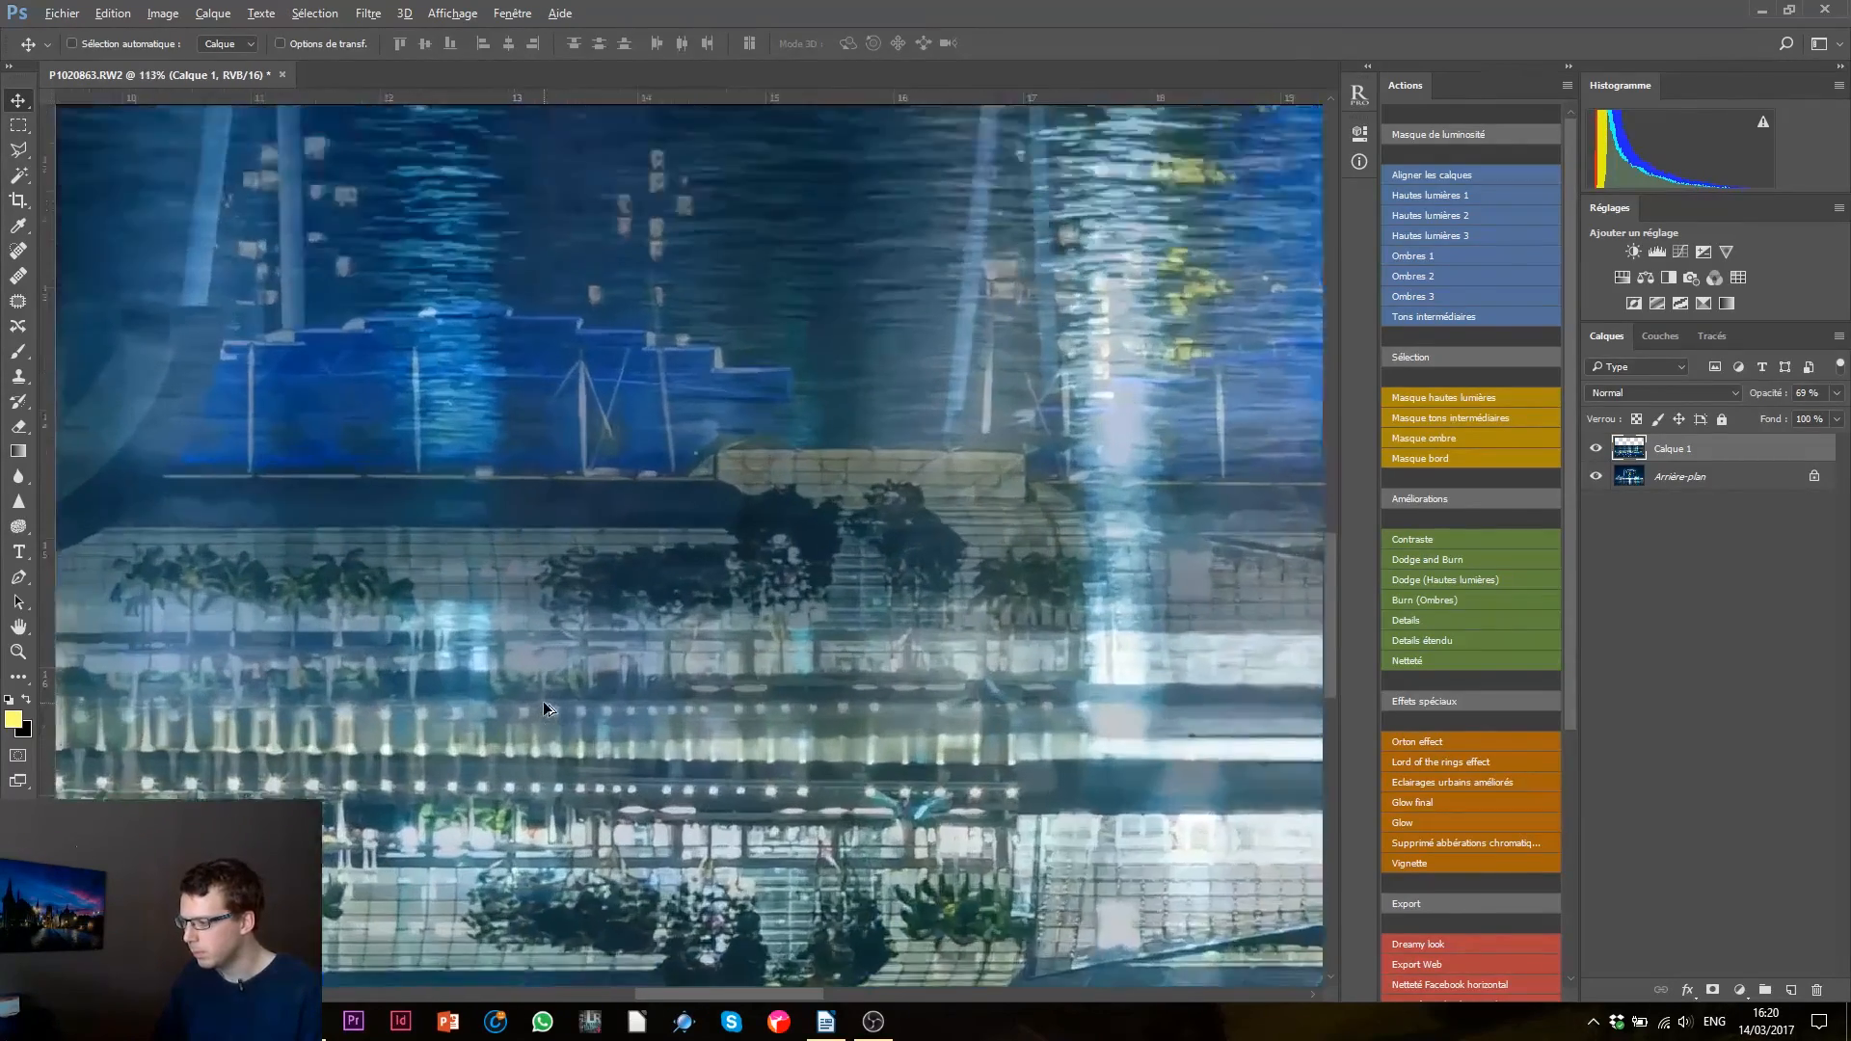
{"action": "mouse_move", "coordinate": [633, 629]}
{"action": "left_mouse_down"}
{"action": "mouse_move", "coordinate": [633, 687]}
{"action": "mouse_move", "coordinate": [641, 613]}
{"action": "left_mouse_up"}
- Fine-tune the flipped layer's alignment along the waterline and restore its opacity to 100 %
{"action": "scroll", "coordinate": [675, 609], "scroll_direction": "down", "scroll_amount": 3}
{"action": "scroll", "coordinate": [686, 609], "scroll_direction": "down", "scroll_amount": 4}
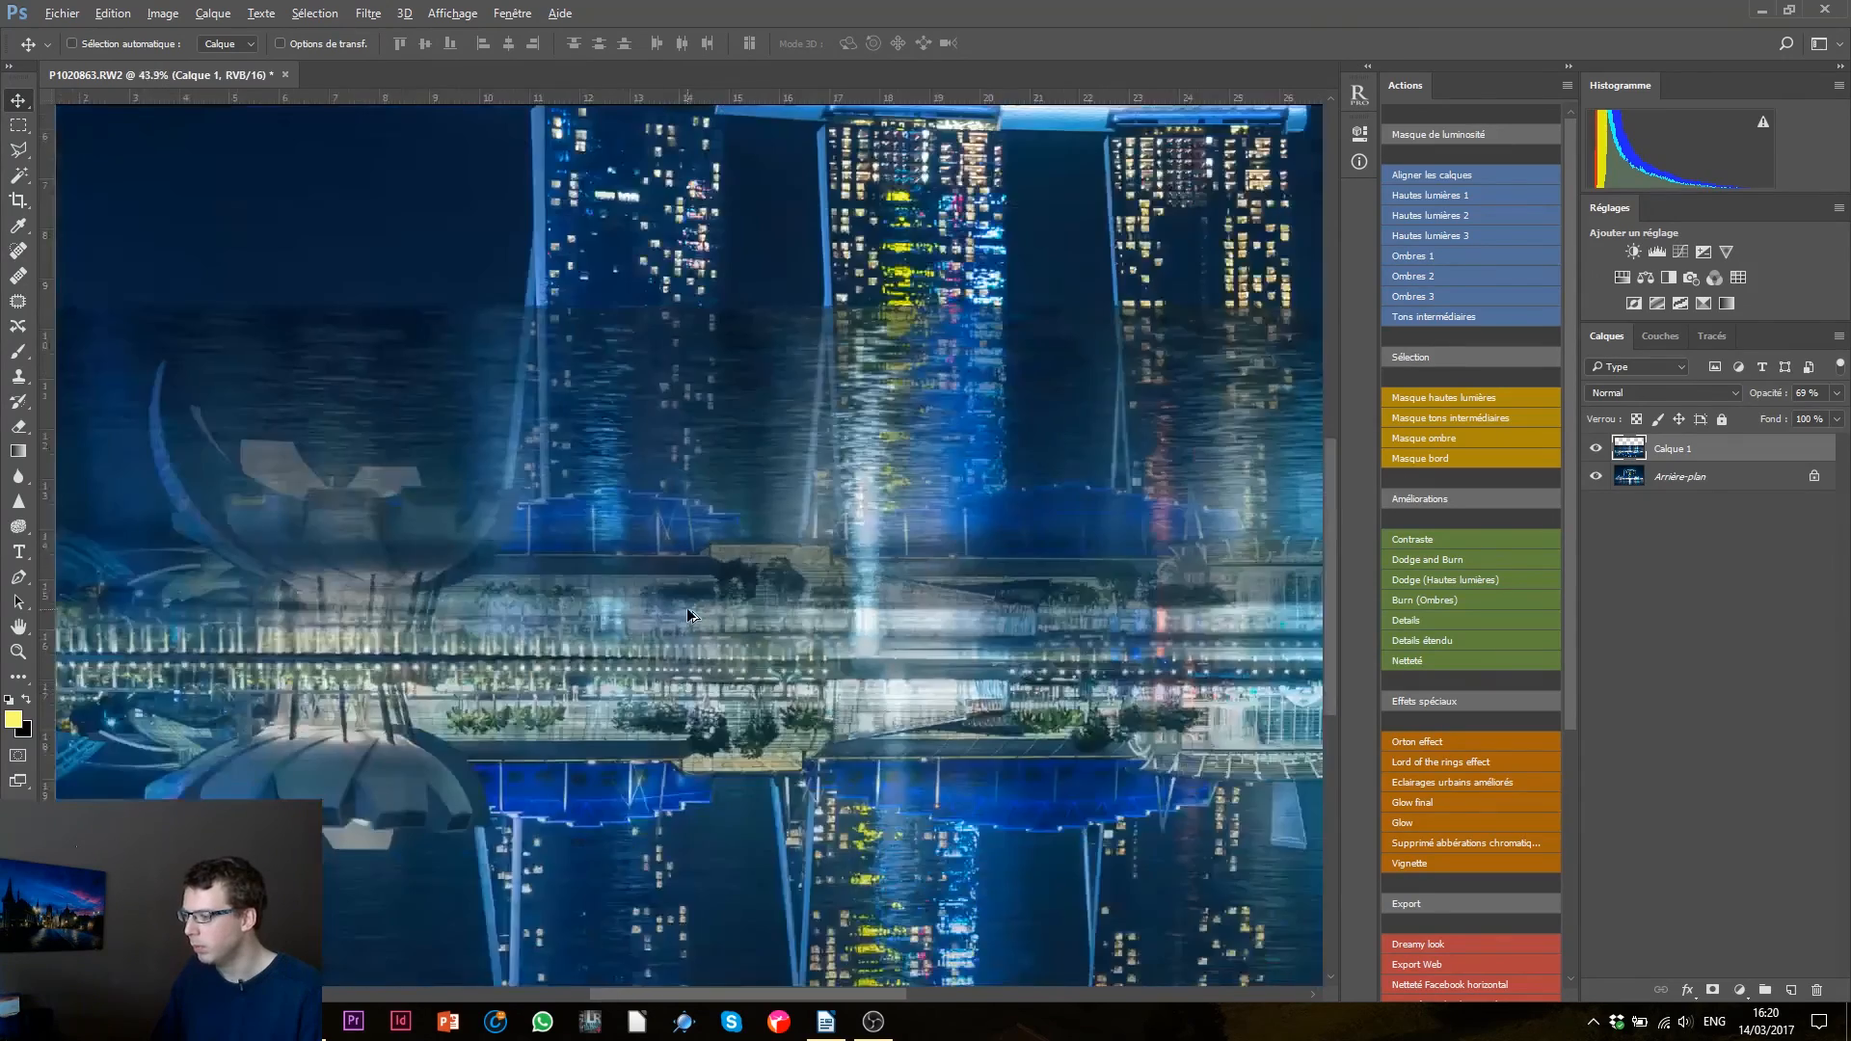
{"action": "left_click_drag", "start_coordinate": [694, 636], "coordinate": [702, 640]}
{"action": "scroll", "coordinate": [689, 675], "scroll_direction": "up", "scroll_amount": 7}
{"action": "left_click_drag", "start_coordinate": [668, 732], "coordinate": [723, 492]}
{"action": "left_click_drag", "start_coordinate": [748, 570], "coordinate": [795, 637]}
{"action": "left_click_drag", "start_coordinate": [597, 556], "coordinate": [604, 535]}
{"action": "scroll", "coordinate": [648, 552], "scroll_direction": "down", "scroll_amount": 5}
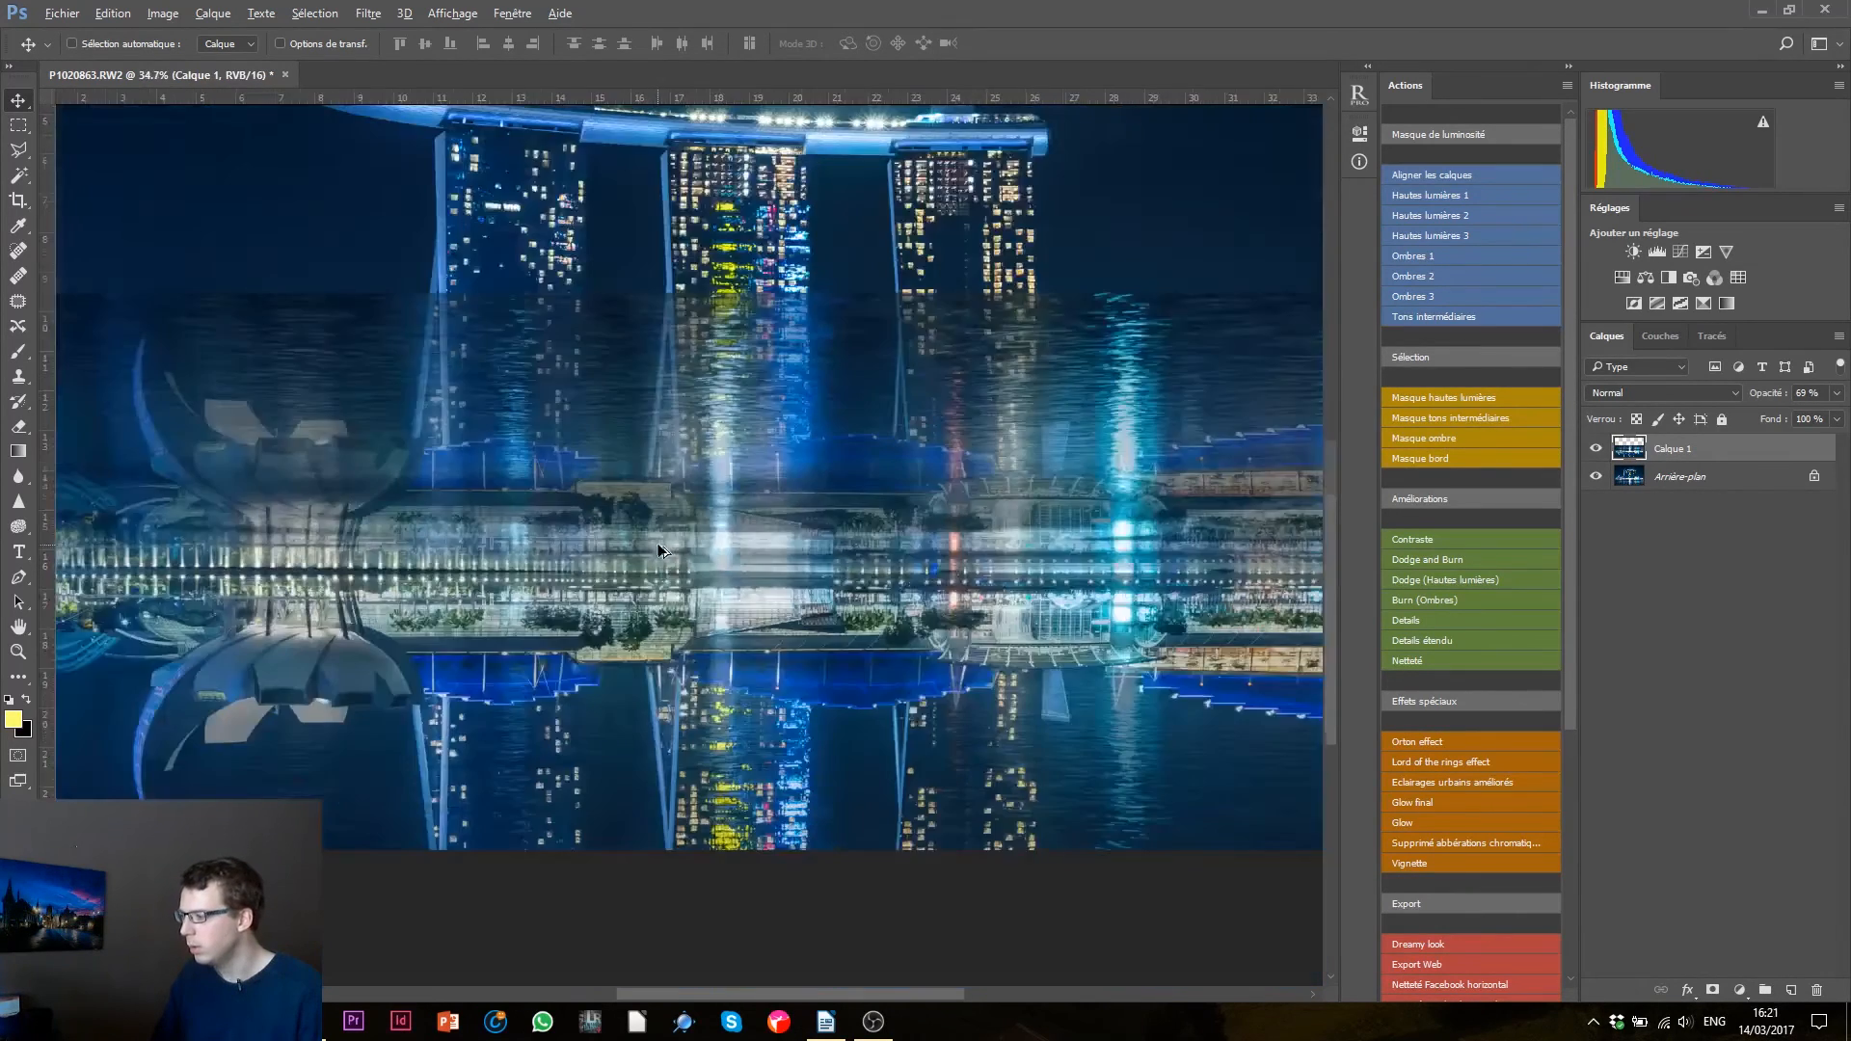
{"action": "key", "text": "0"}
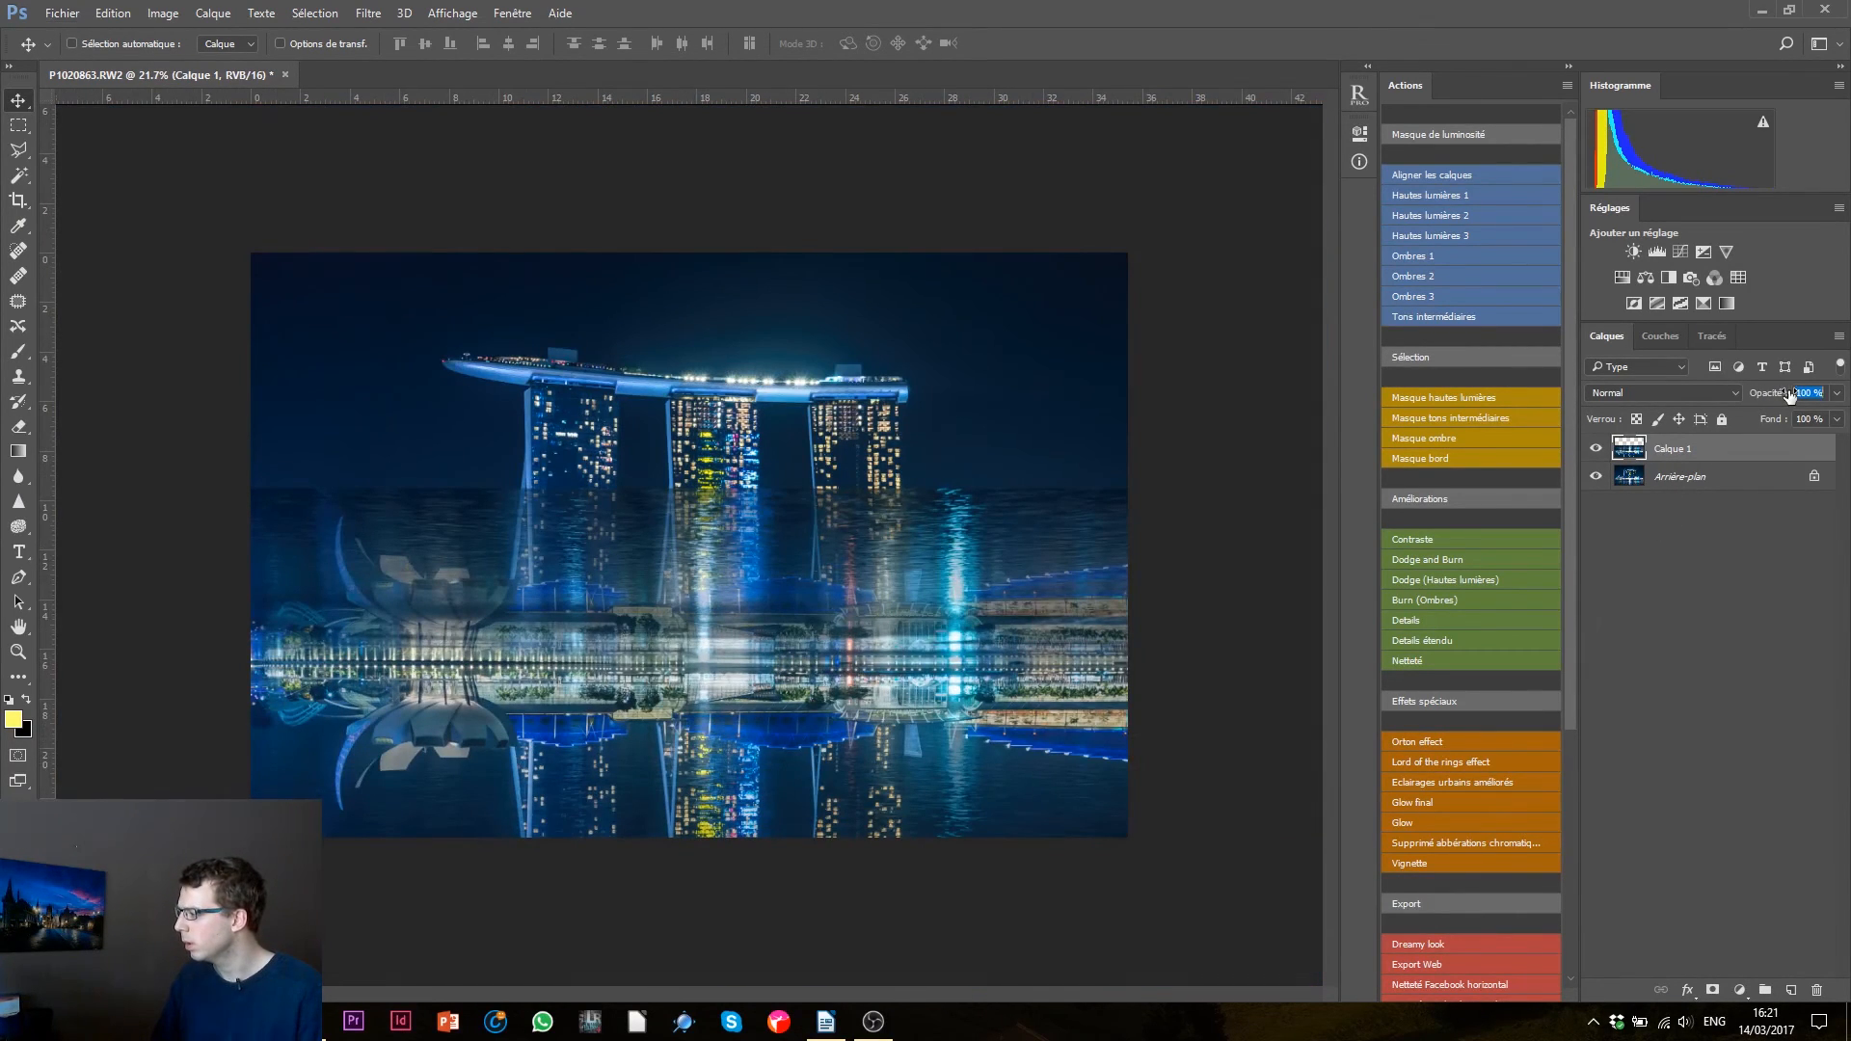
- Mask the flipped layer to a full-width rectangular selection of the water, hiding the layer while making the selection
{"action": "left_click", "coordinate": [1597, 450]}
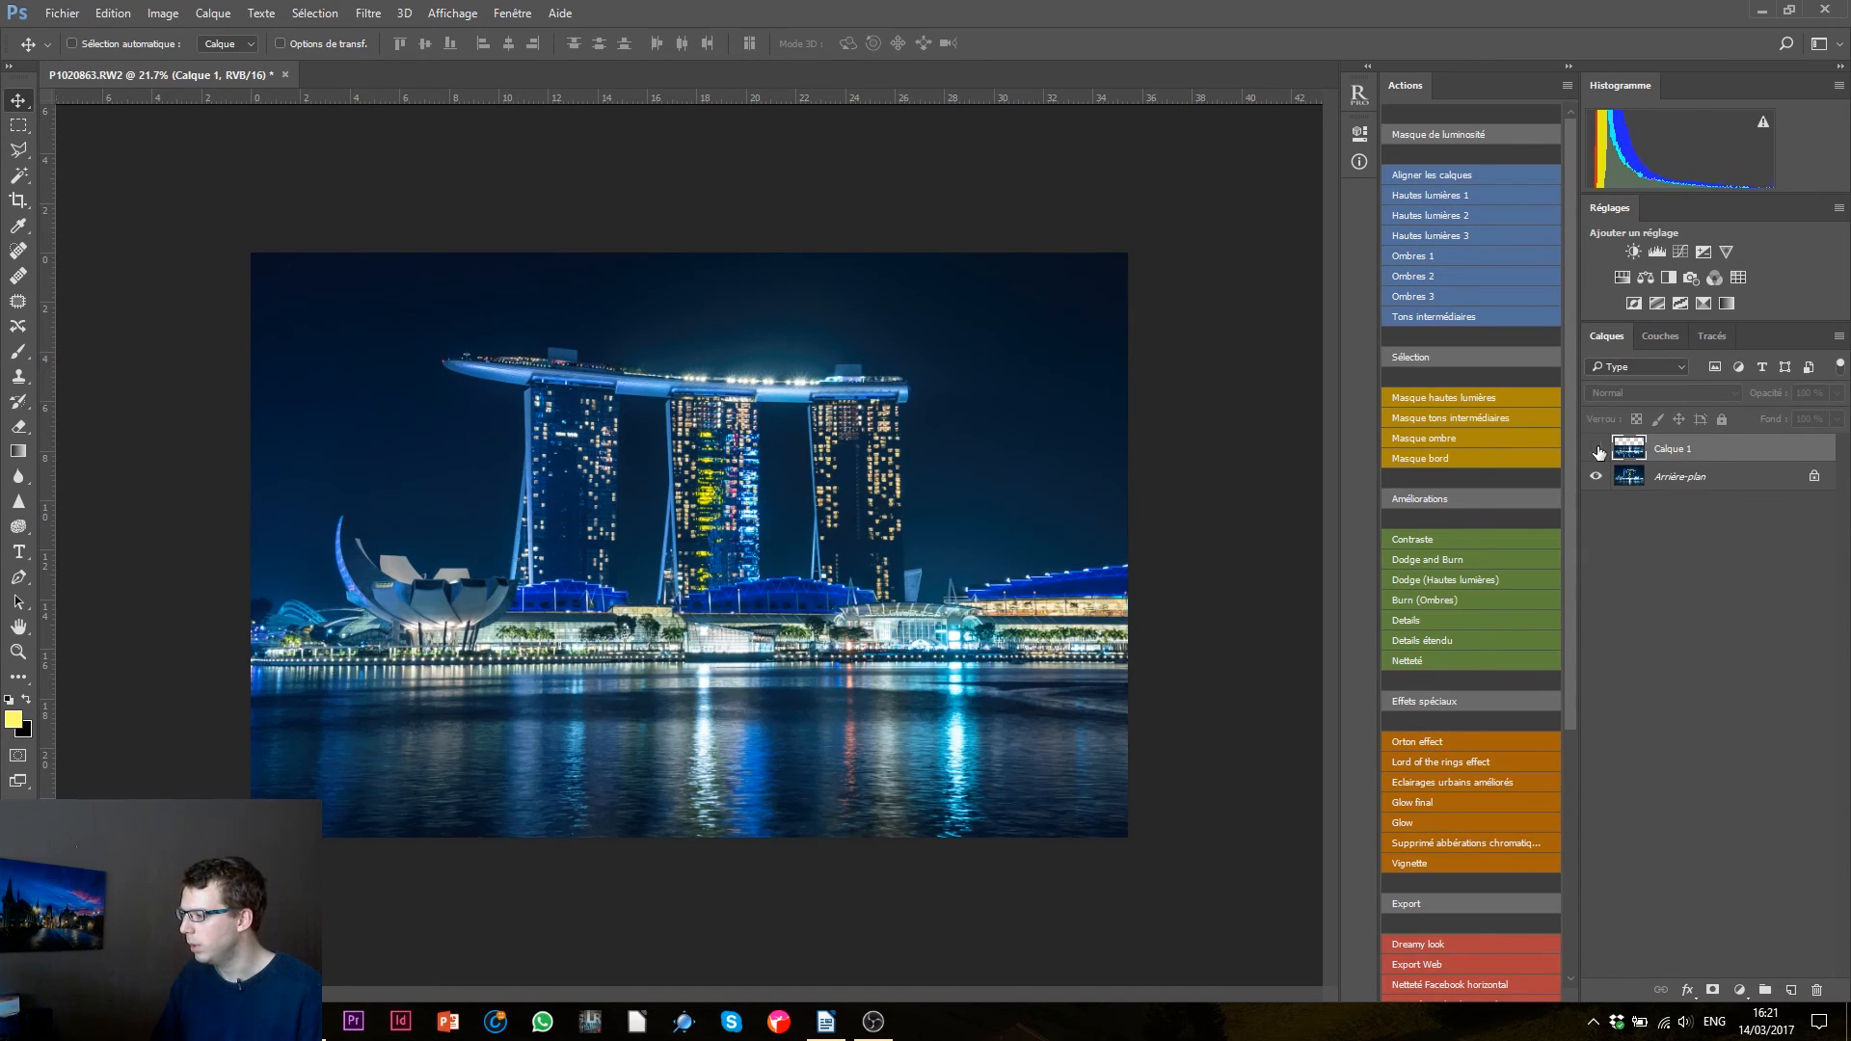
{"action": "left_click", "coordinate": [18, 125]}
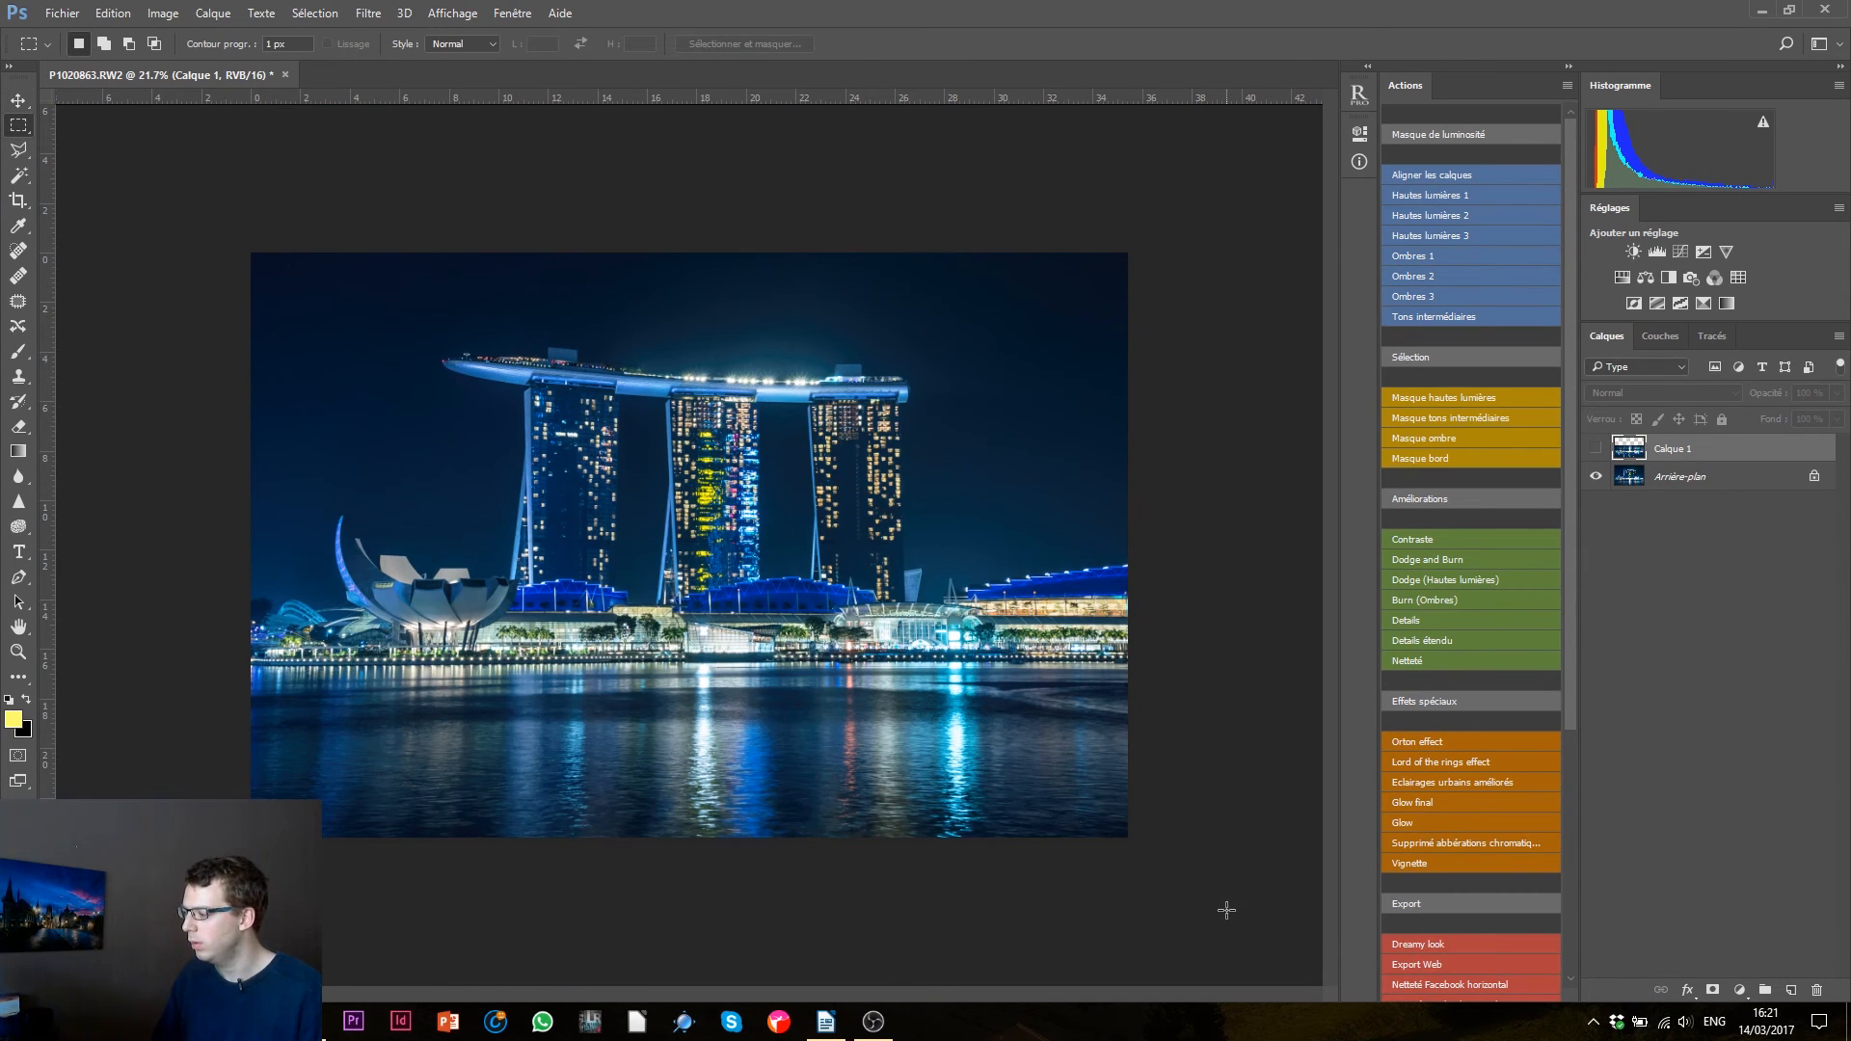
{"action": "left_click_drag", "start_coordinate": [1227, 911], "coordinate": [194, 665]}
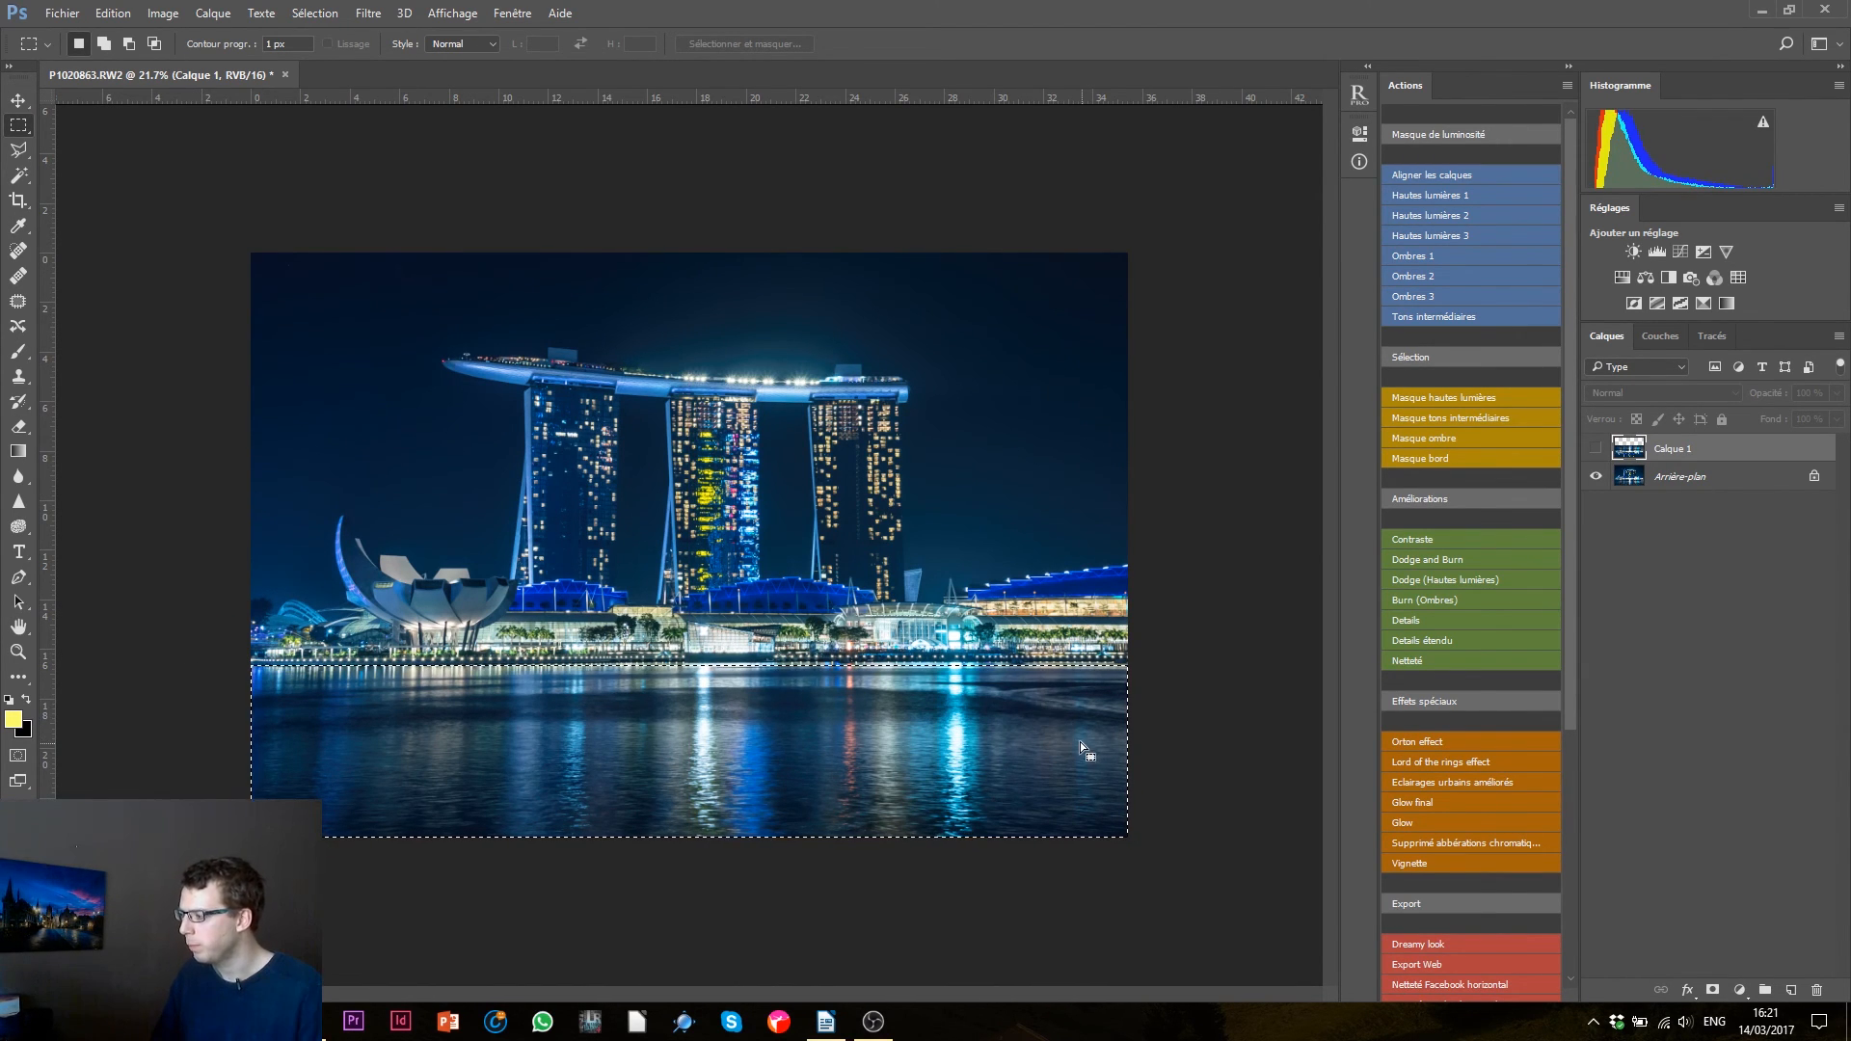
{"action": "key", "text": "shift"}
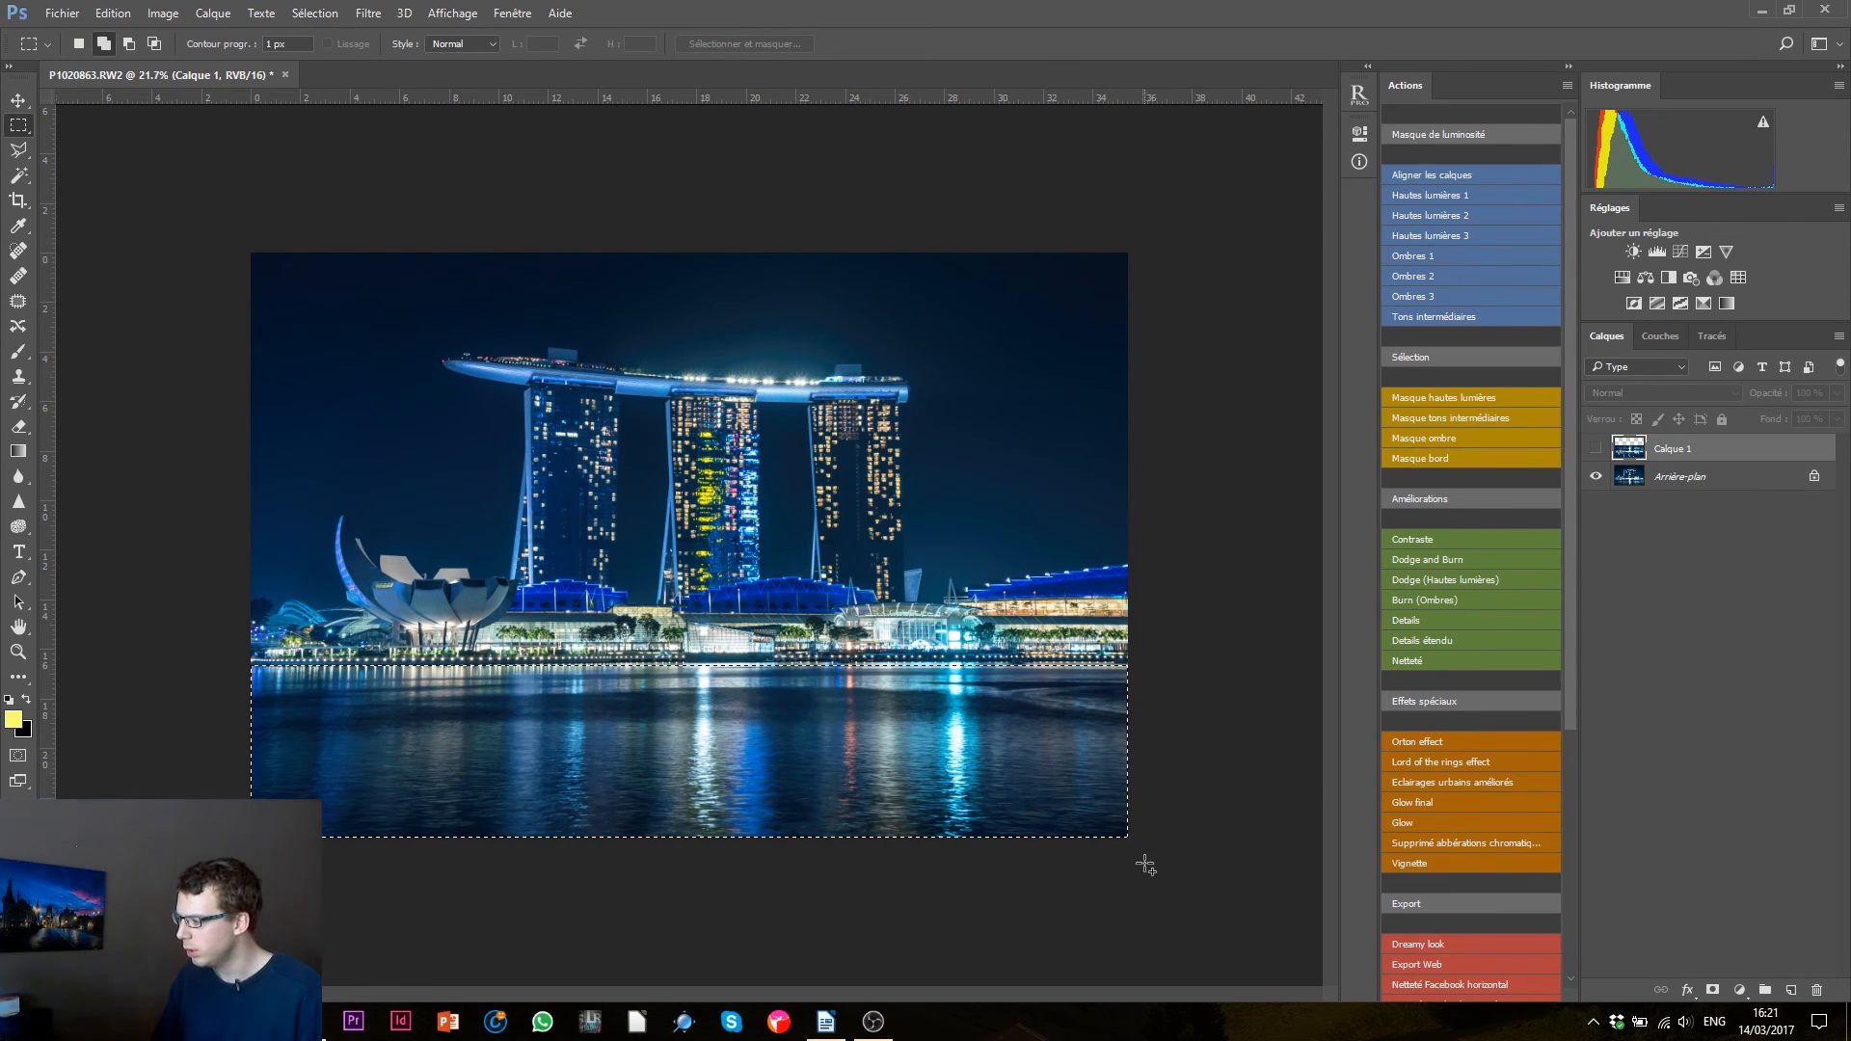
{"action": "left_click_drag", "start_coordinate": [1126, 837], "coordinate": [653, 669]}
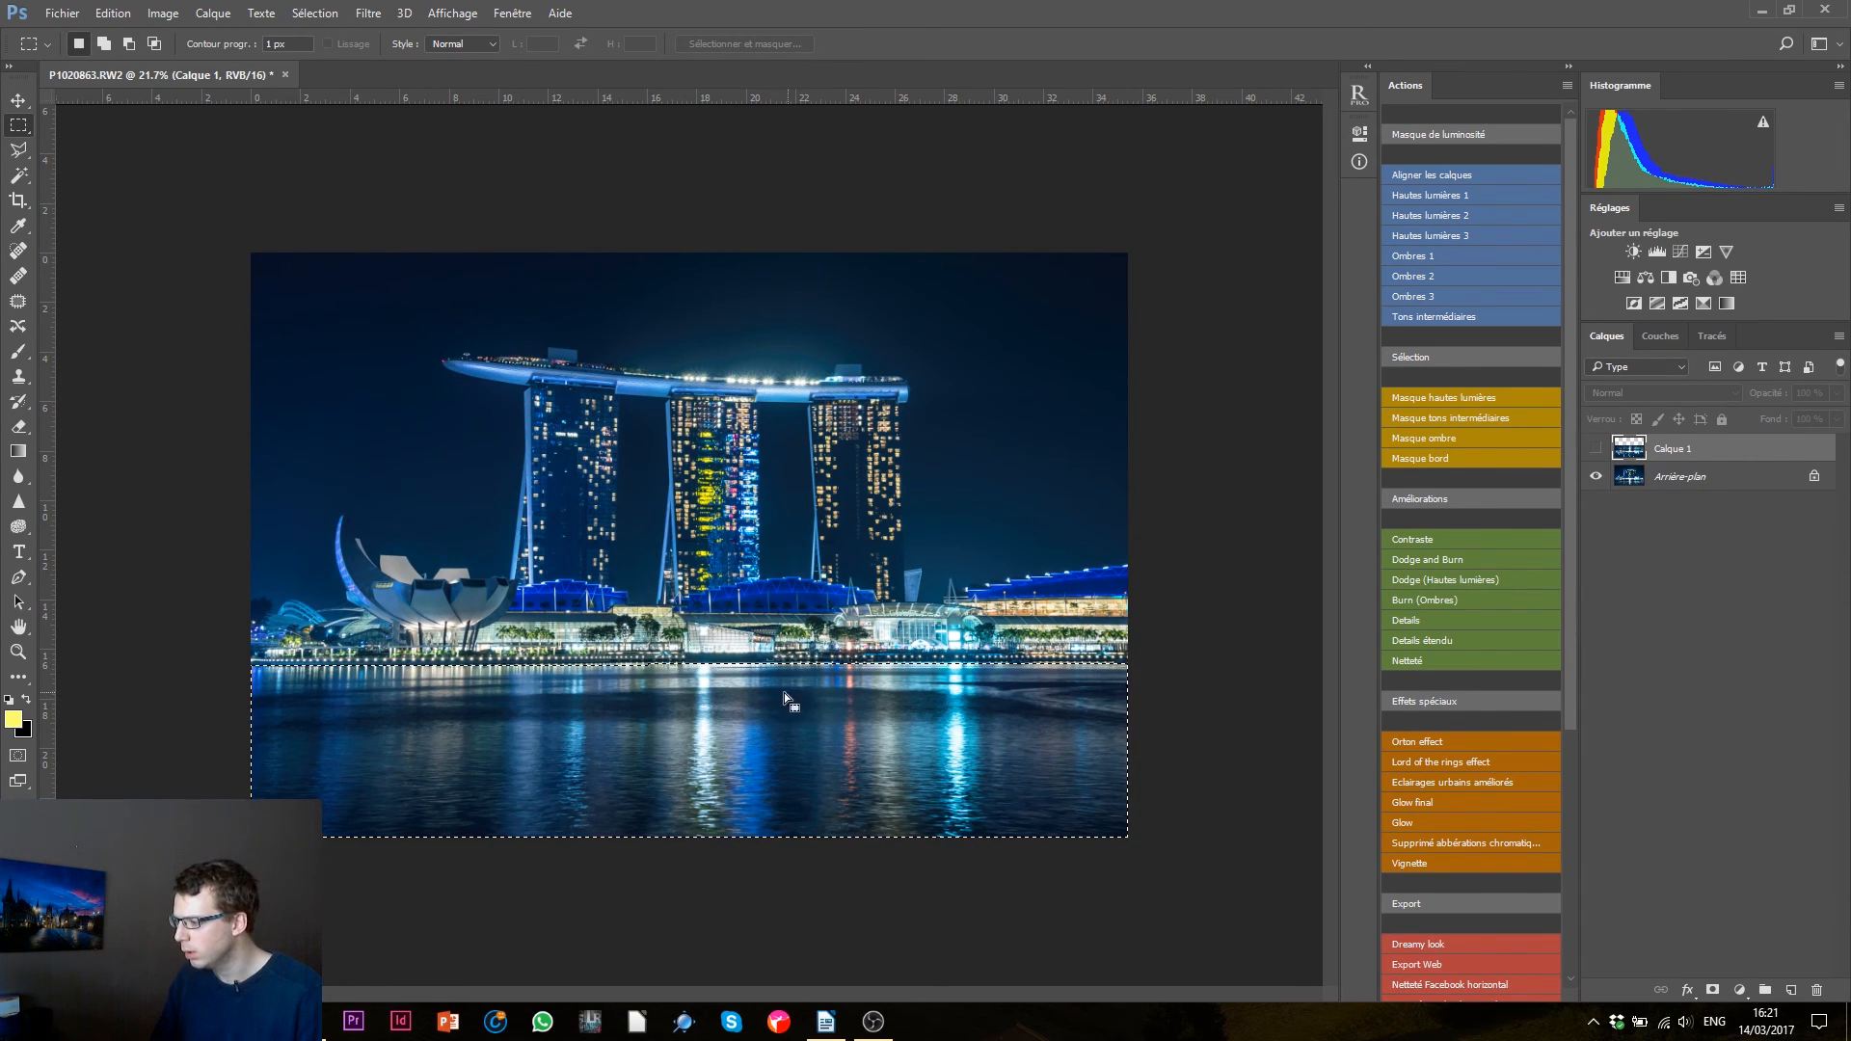
{"action": "left_click", "coordinate": [1596, 448]}
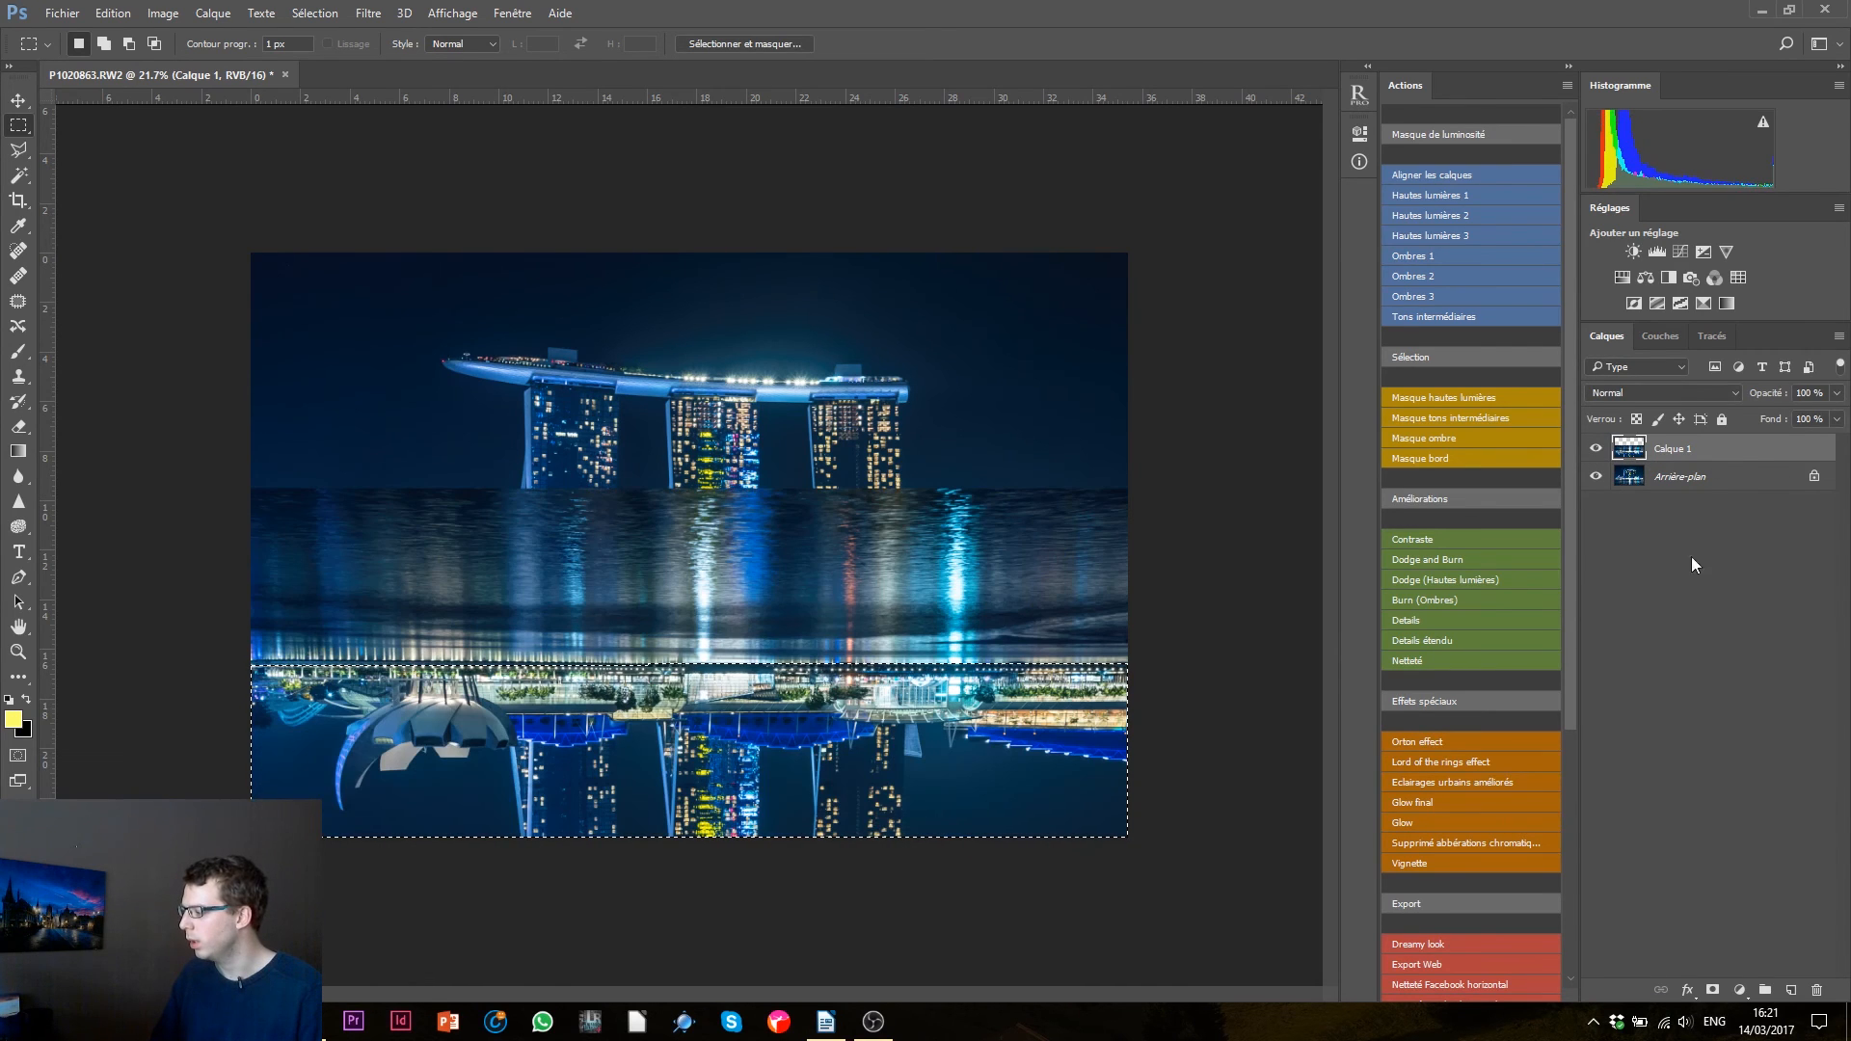
{"action": "left_click", "coordinate": [1714, 991]}
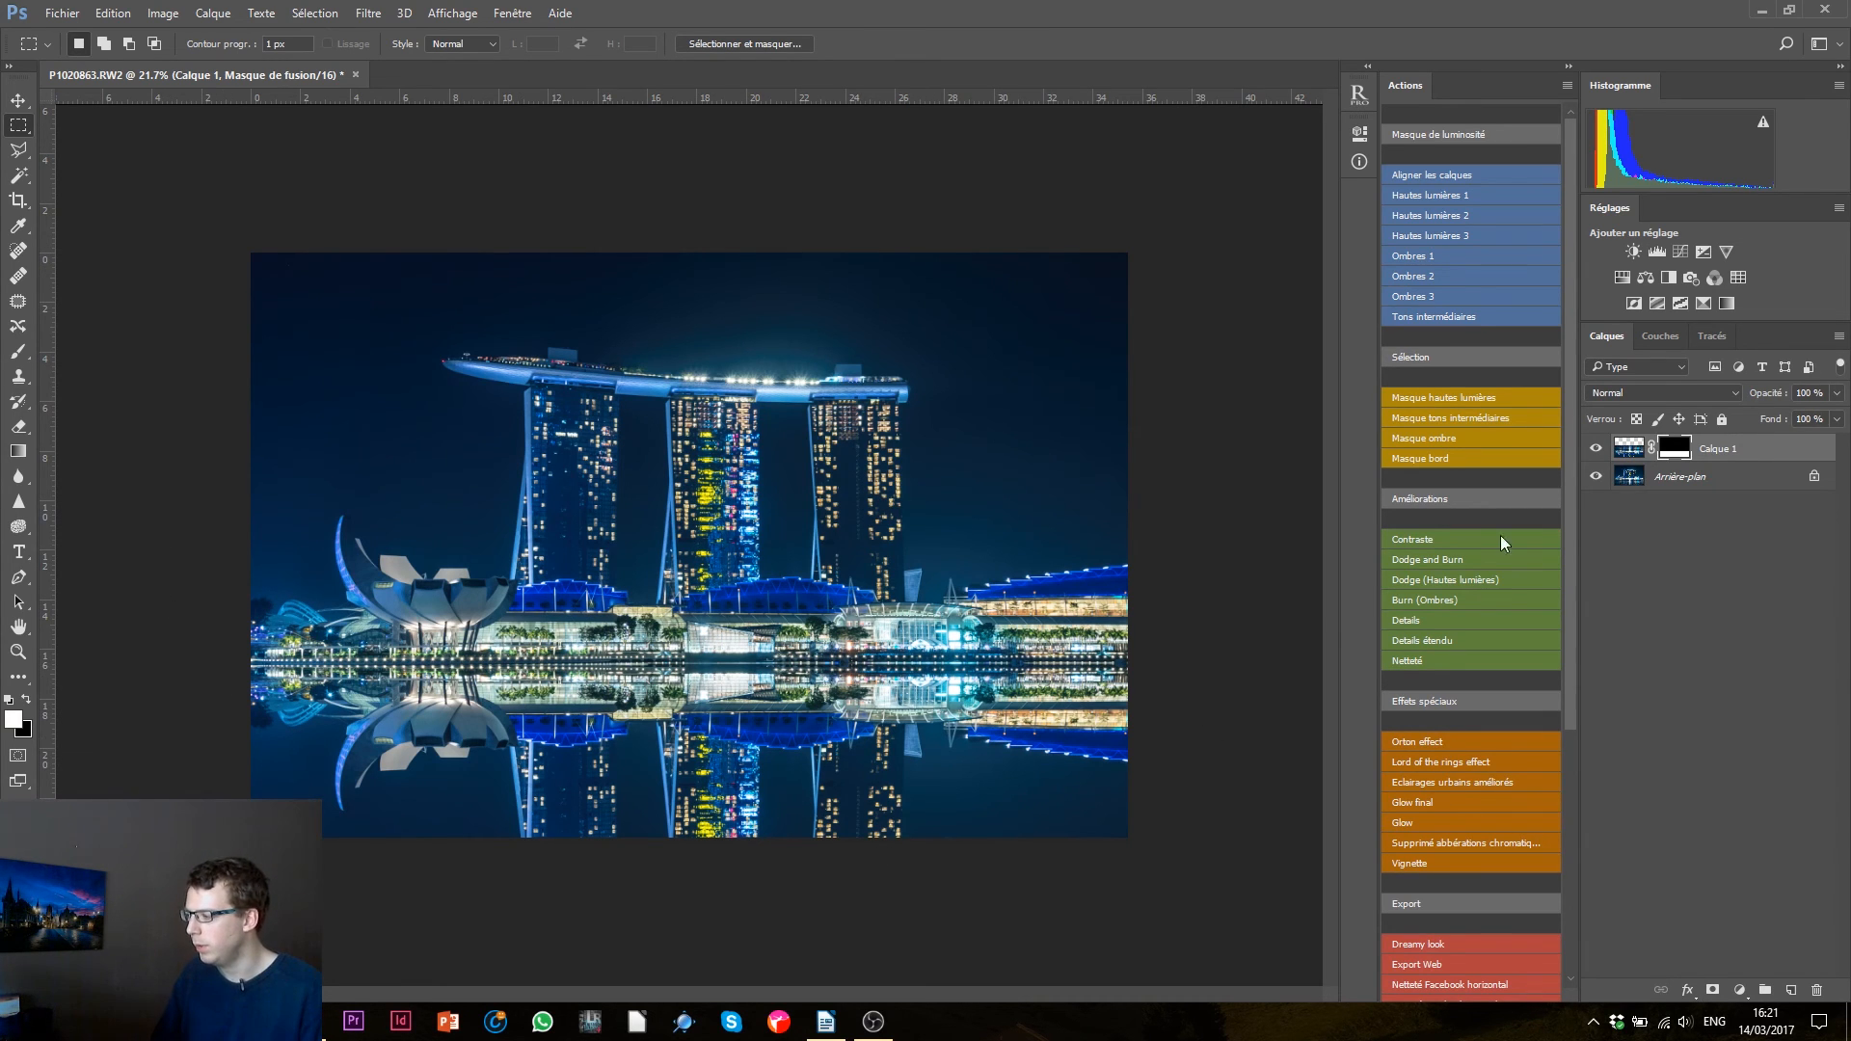
- Compare the photo with the mirrored reflection layer hidden and shown
{"action": "left_click", "coordinate": [1596, 449]}
{"action": "left_click", "coordinate": [1596, 448]}
{"action": "left_click", "coordinate": [1596, 448]}
{"action": "left_click", "coordinate": [1596, 448]}
- Apply a motion blur (Flou directionnel) to the flipped layer's image with a 90° angle and a distance of 39 pixels
{"action": "left_click", "coordinate": [1642, 453]}
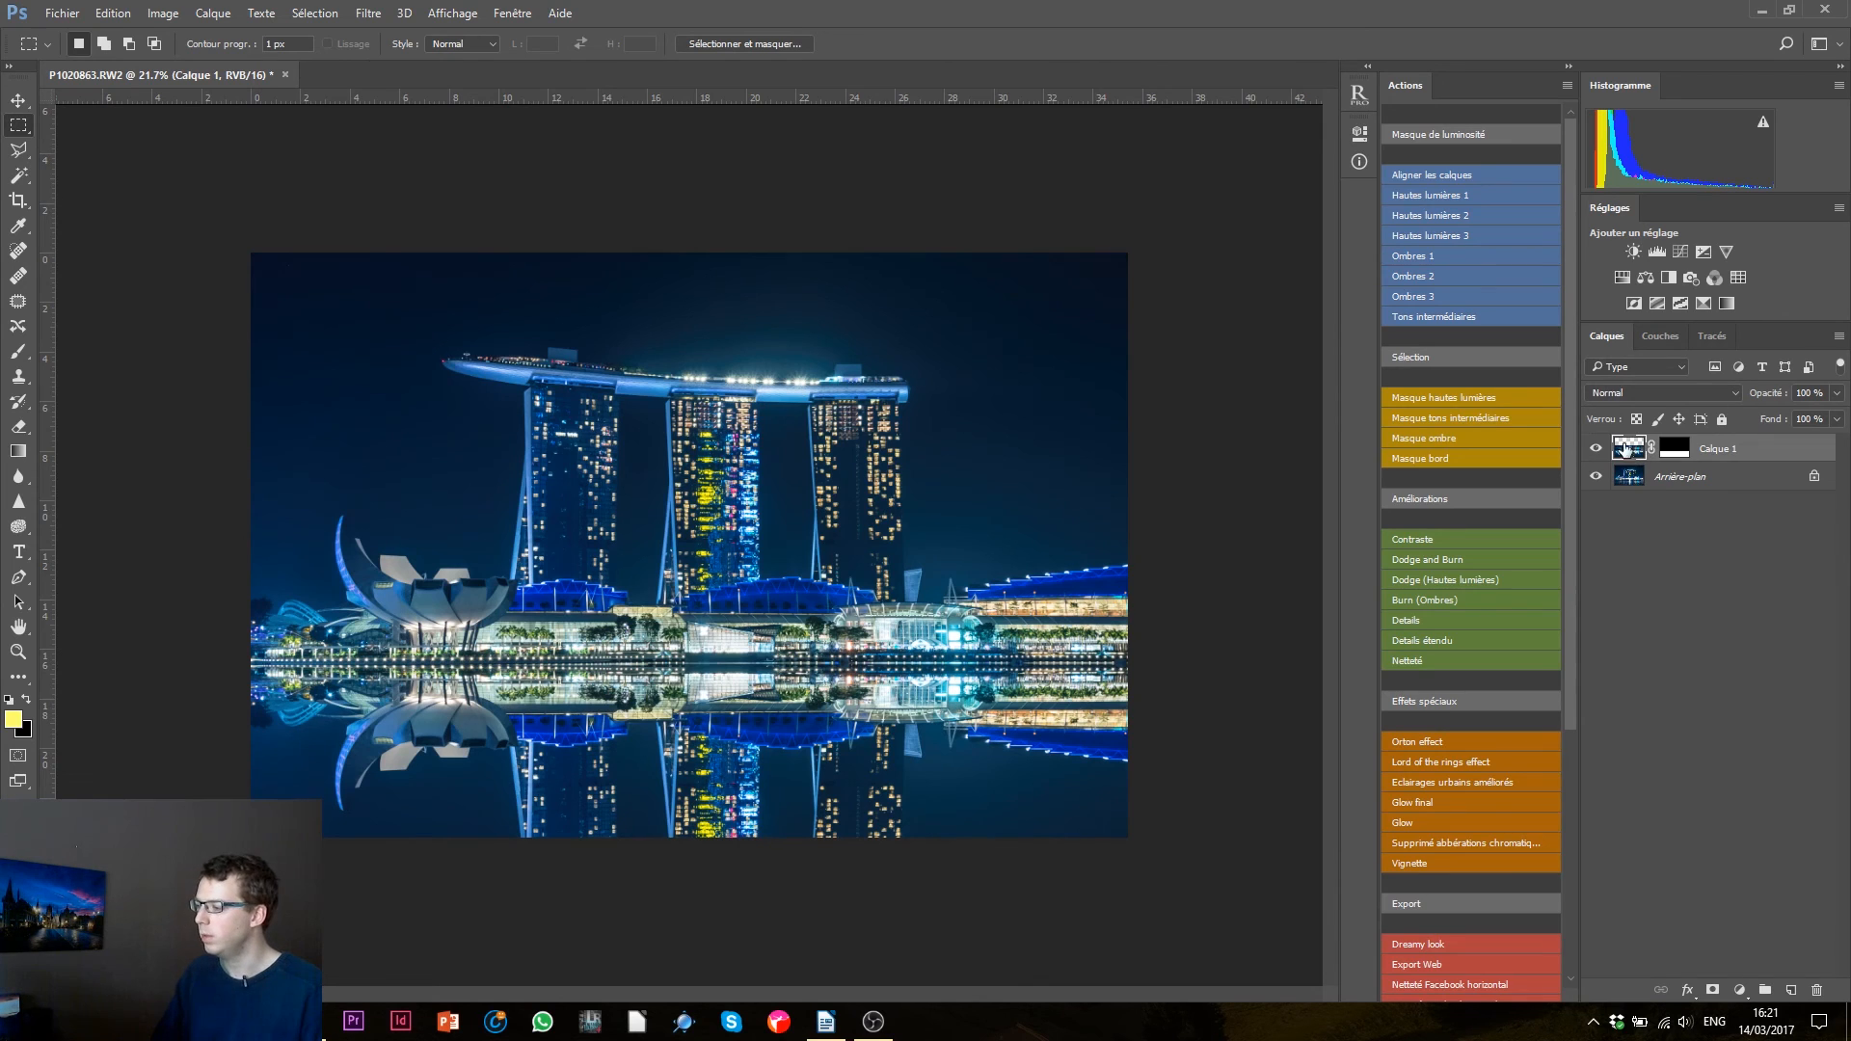
{"action": "left_click", "coordinate": [369, 13]}
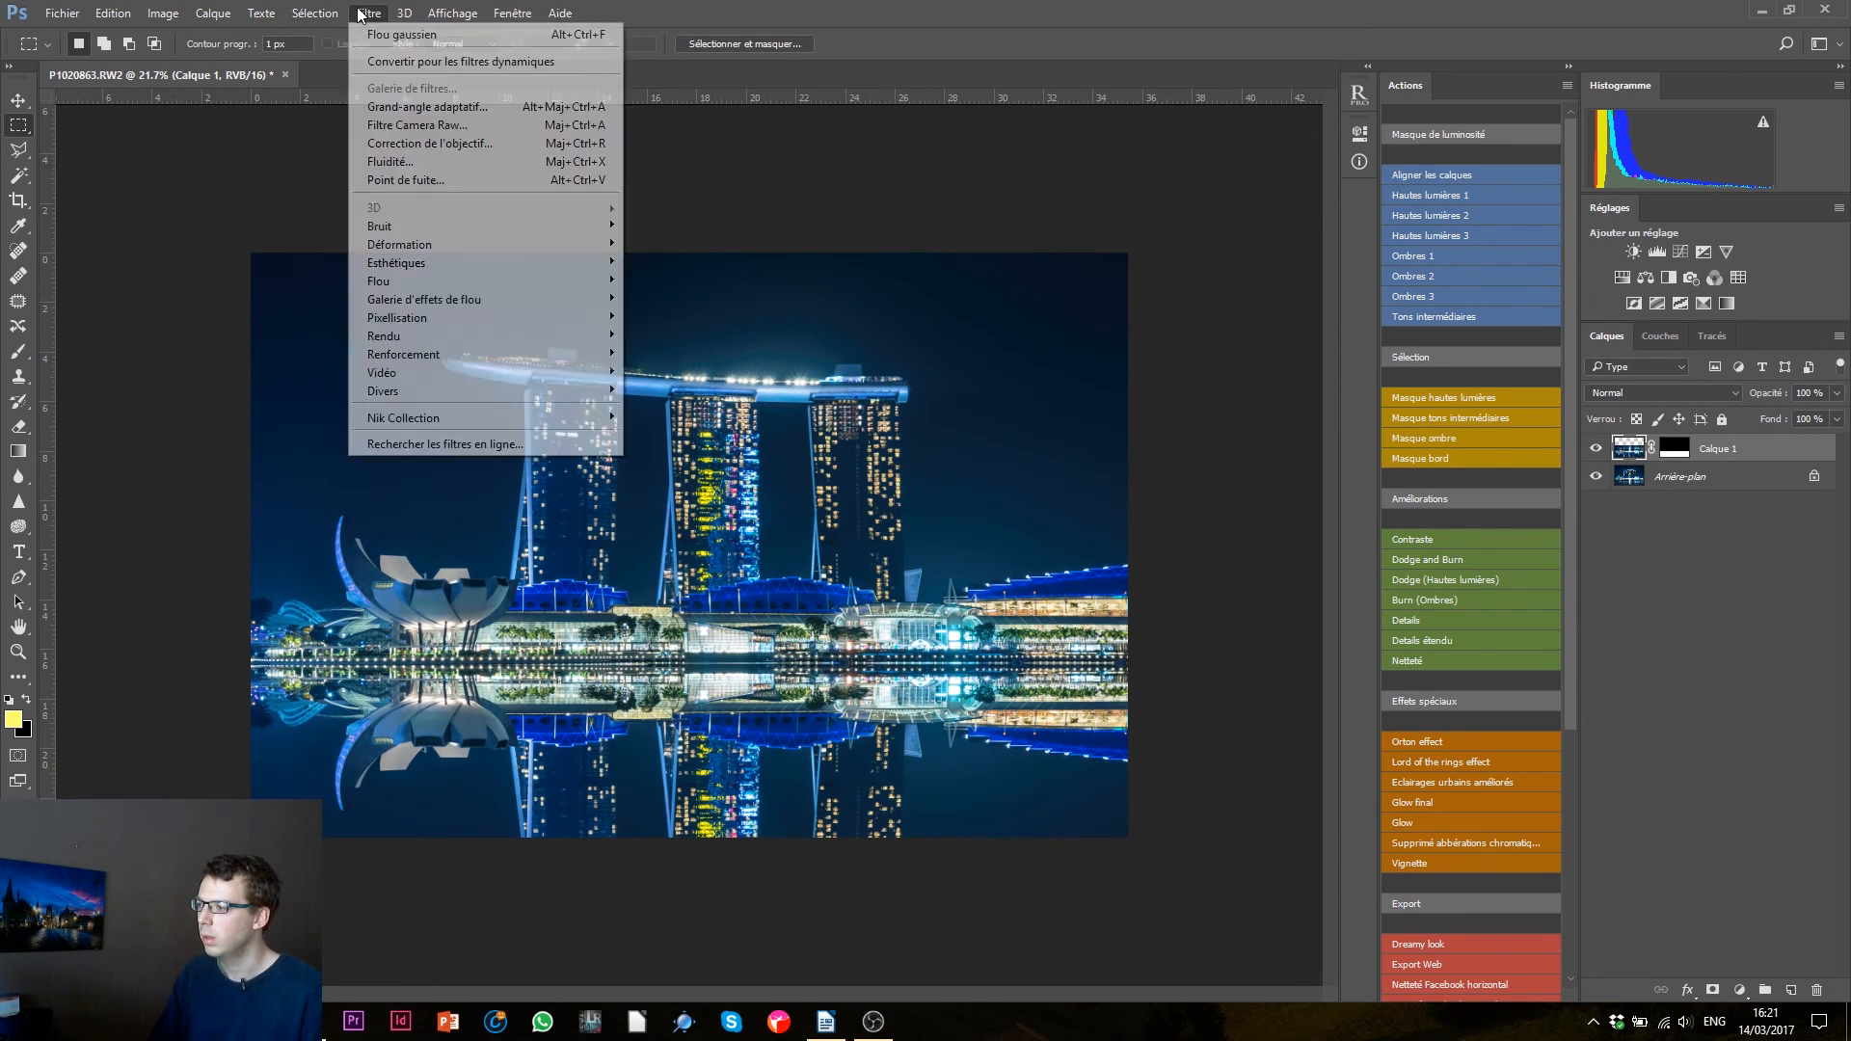
{"action": "mouse_move", "coordinate": [443, 270]}
{"action": "mouse_move", "coordinate": [597, 281]}
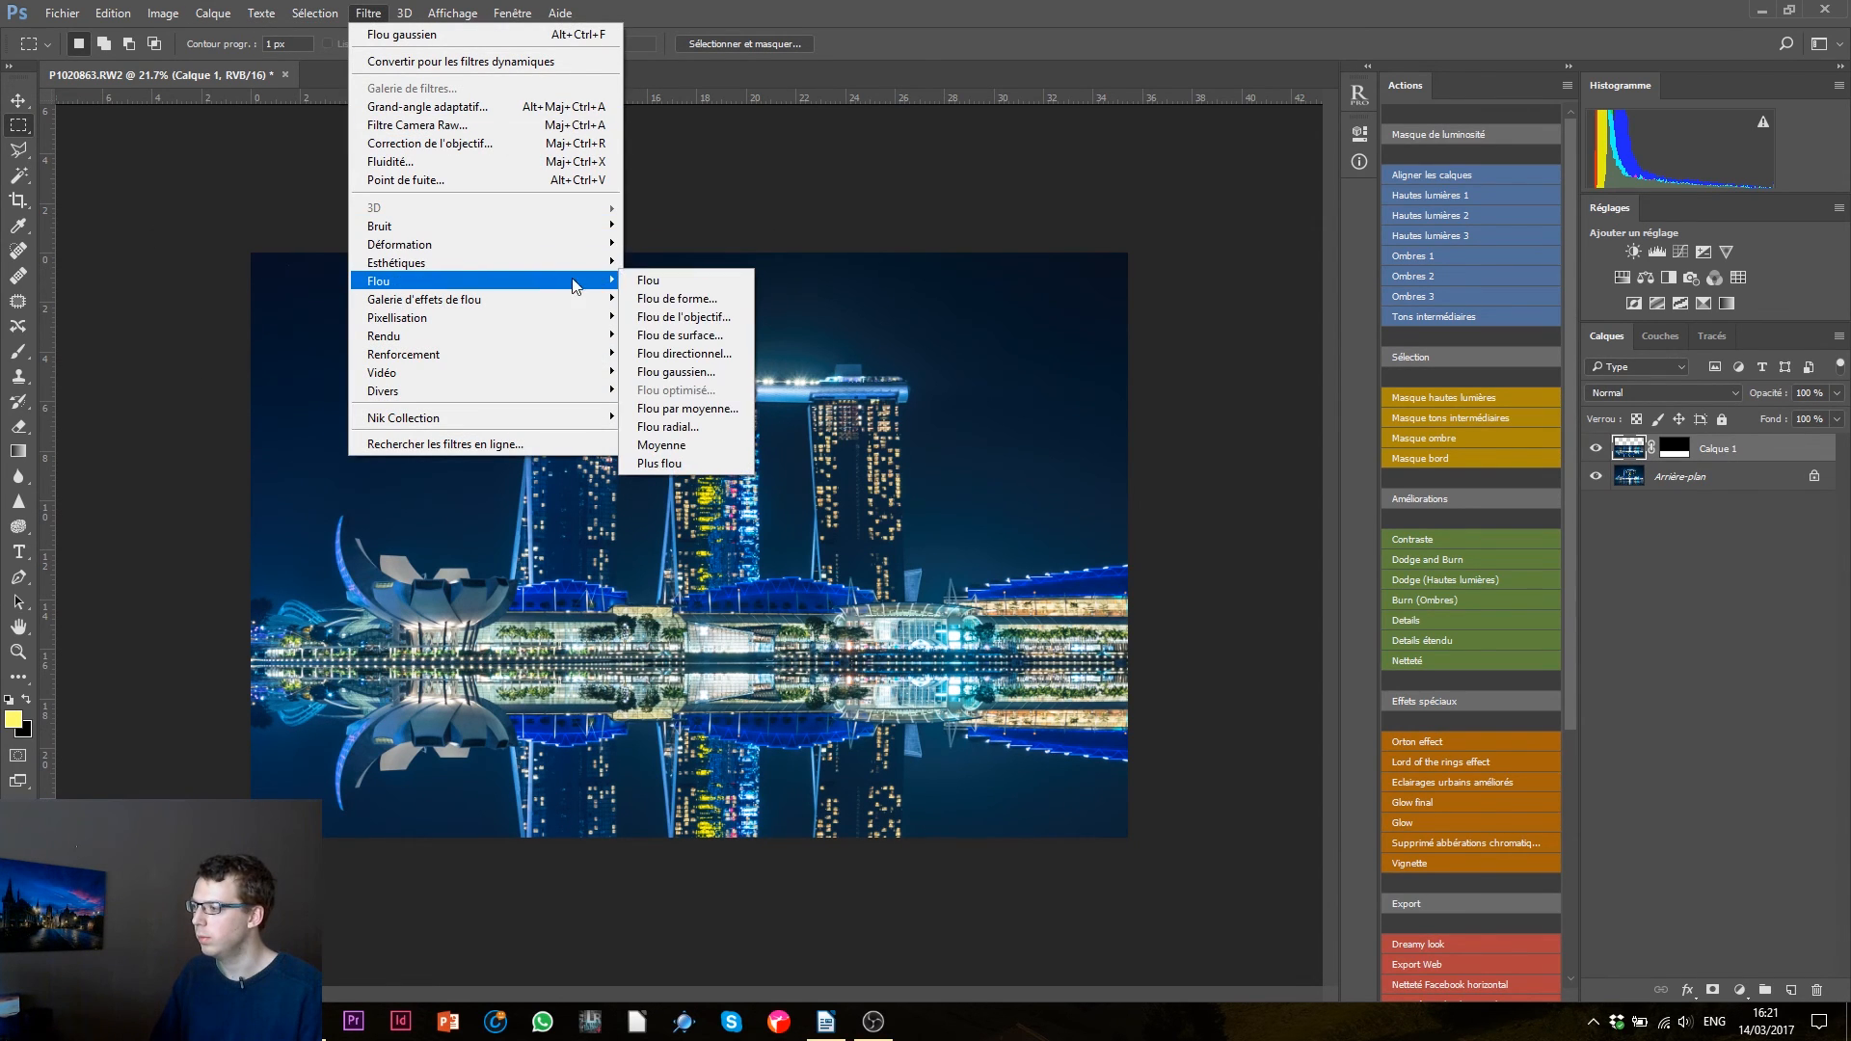
{"action": "left_click", "coordinate": [683, 353]}
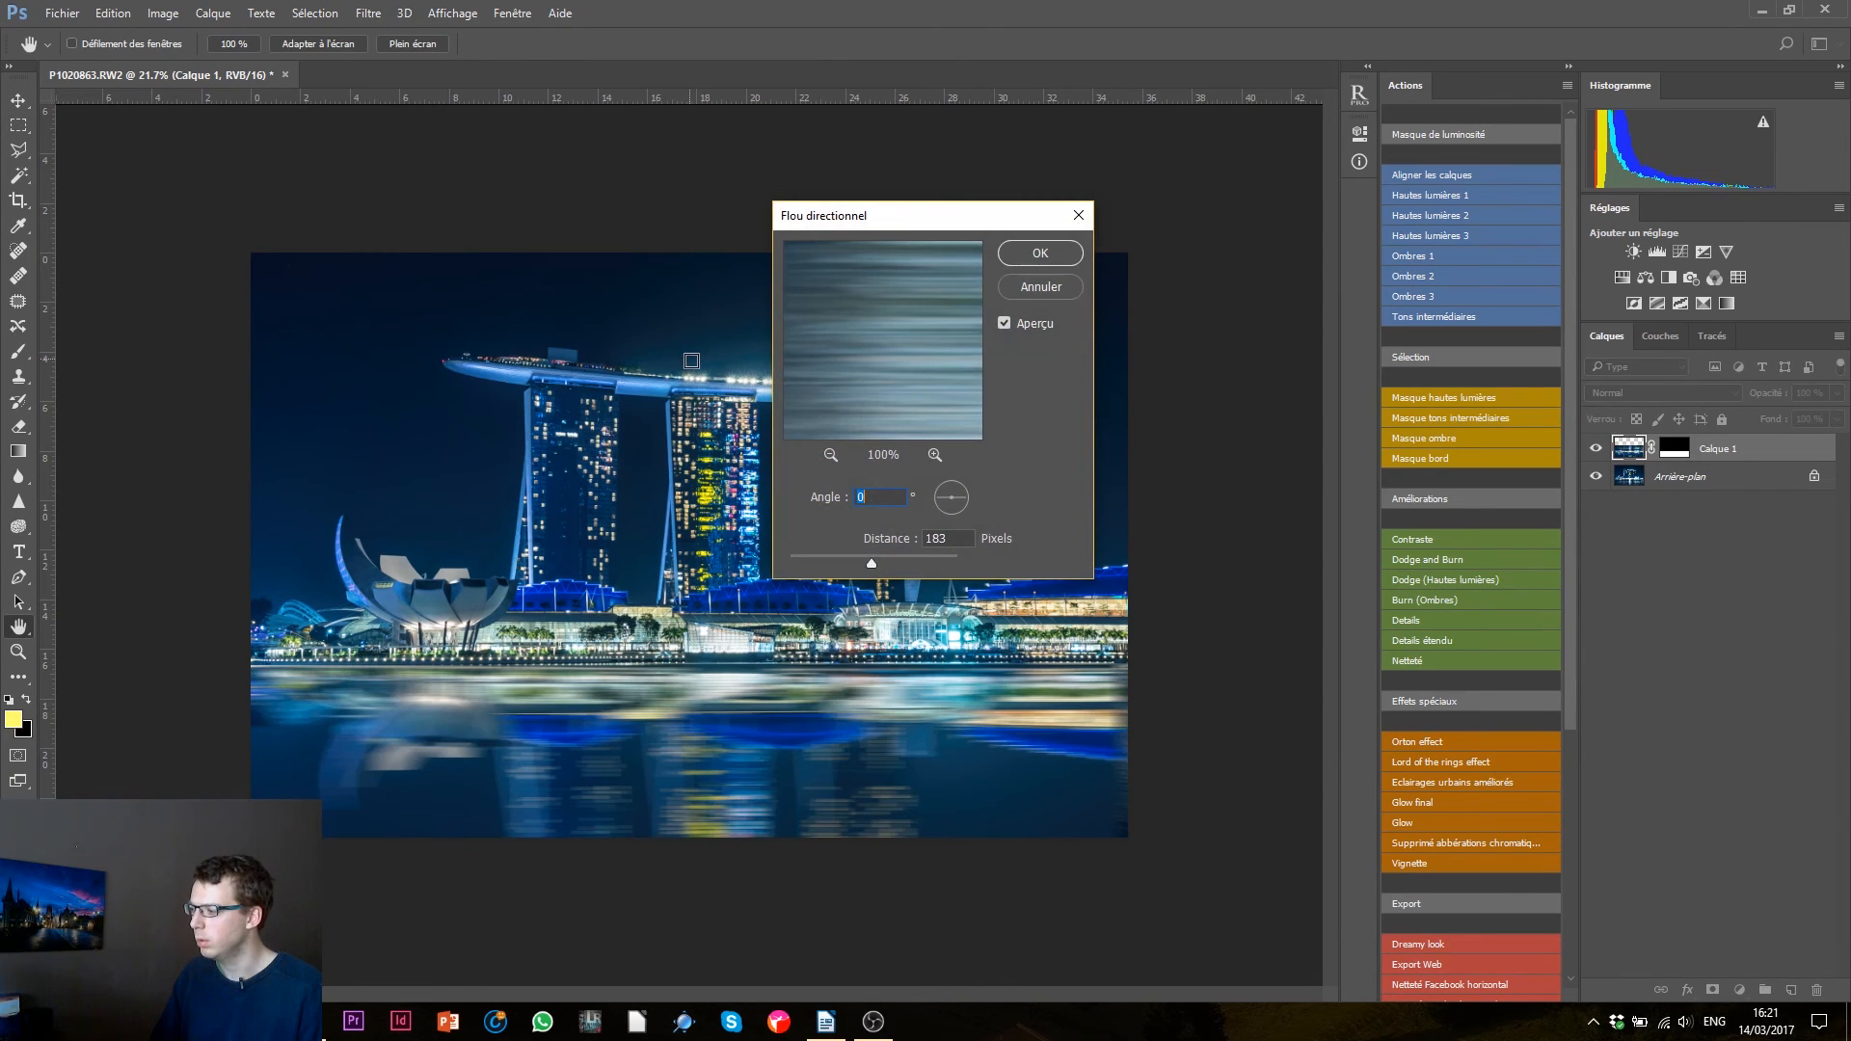
{"action": "left_click_drag", "start_coordinate": [946, 497], "coordinate": [955, 489]}
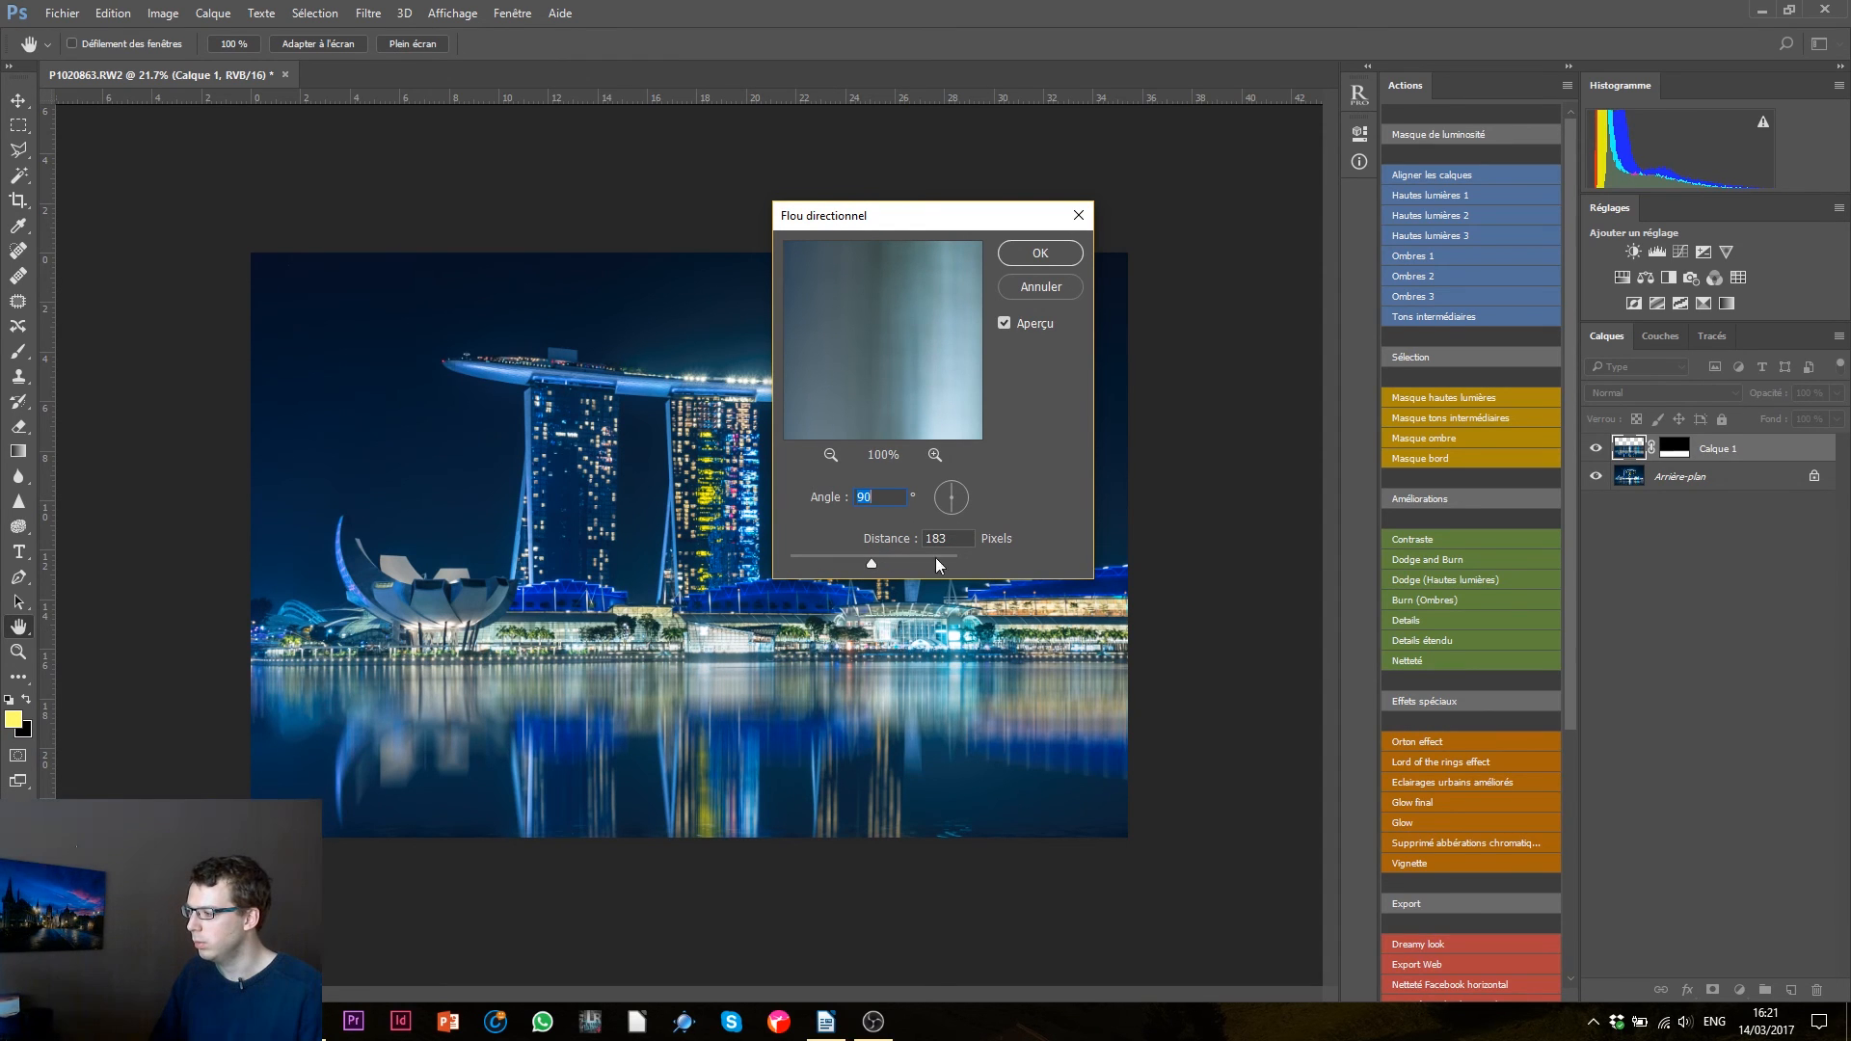
{"action": "left_click", "coordinate": [827, 561]}
{"action": "mouse_move", "coordinate": [827, 561]}
{"action": "left_mouse_down"}
{"action": "mouse_move", "coordinate": [810, 561]}
{"action": "mouse_move", "coordinate": [919, 567]}
{"action": "mouse_move", "coordinate": [799, 558]}
{"action": "mouse_move", "coordinate": [825, 561]}
{"action": "left_mouse_up"}
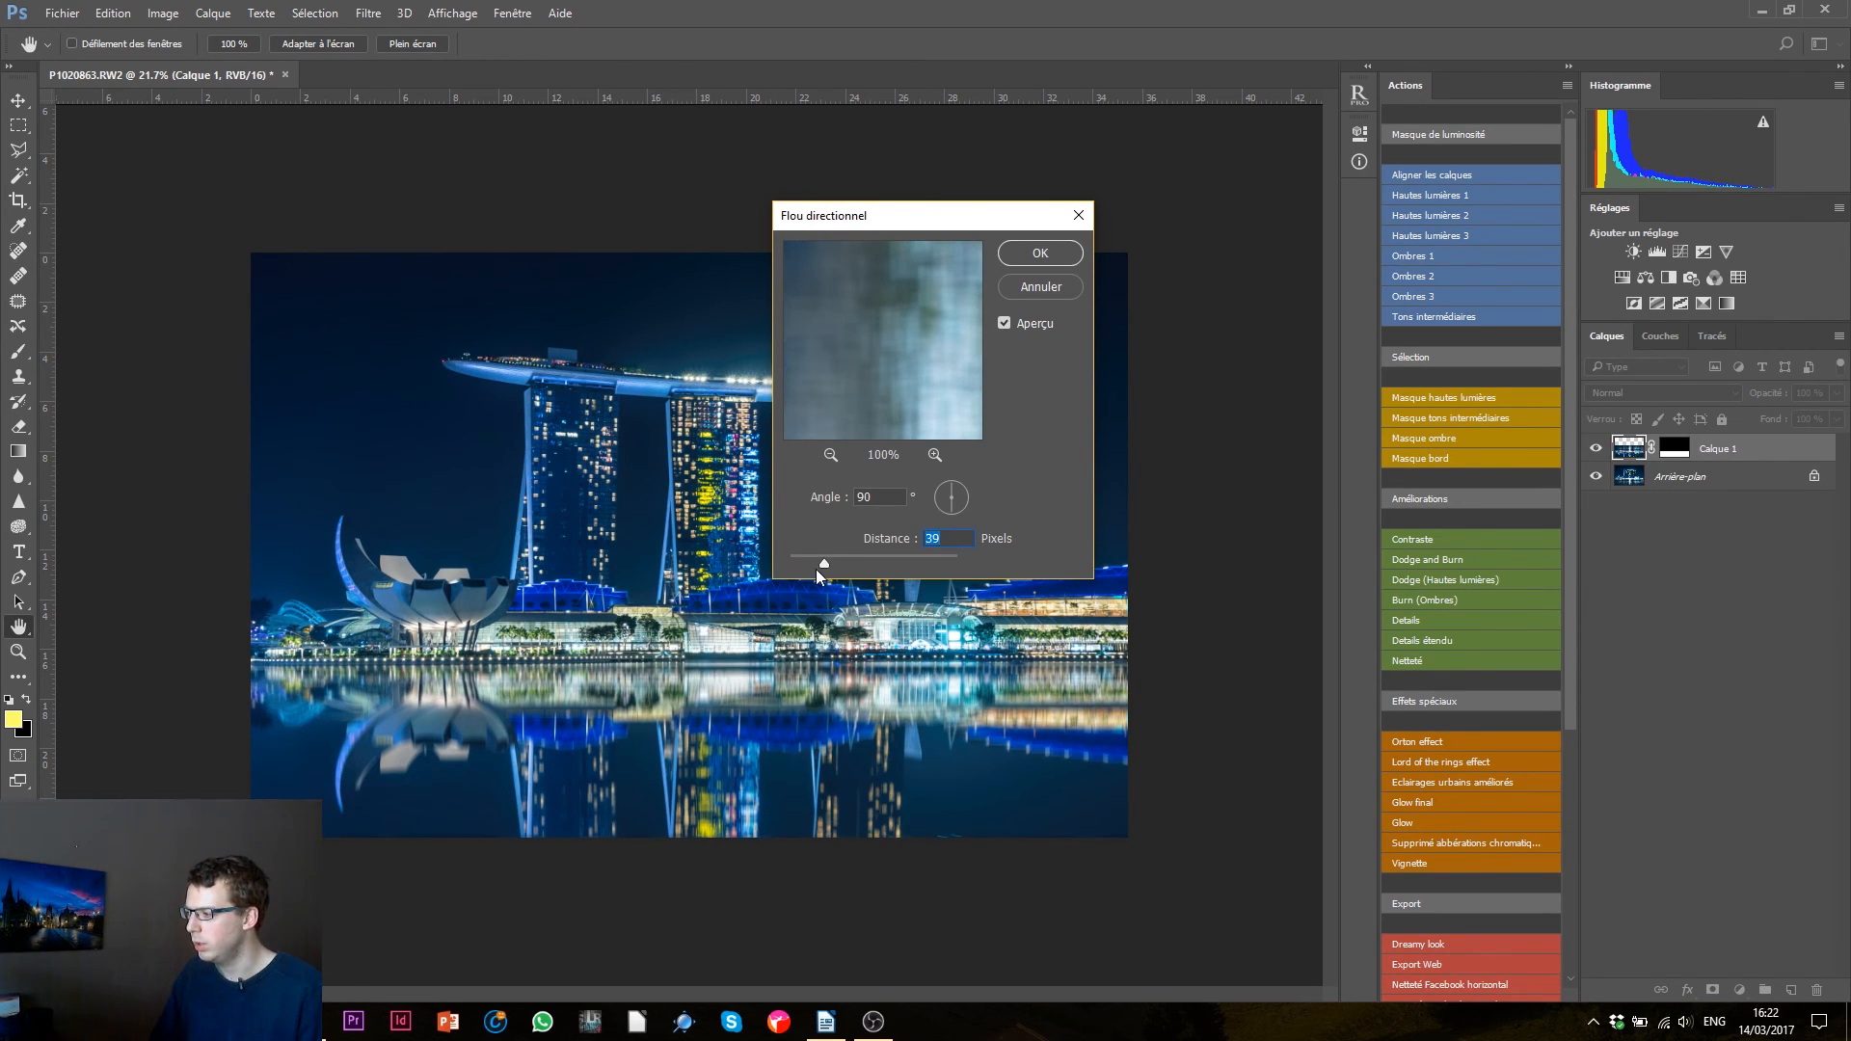
{"action": "left_click", "coordinate": [1039, 252]}
{"action": "key", "text": "m"}
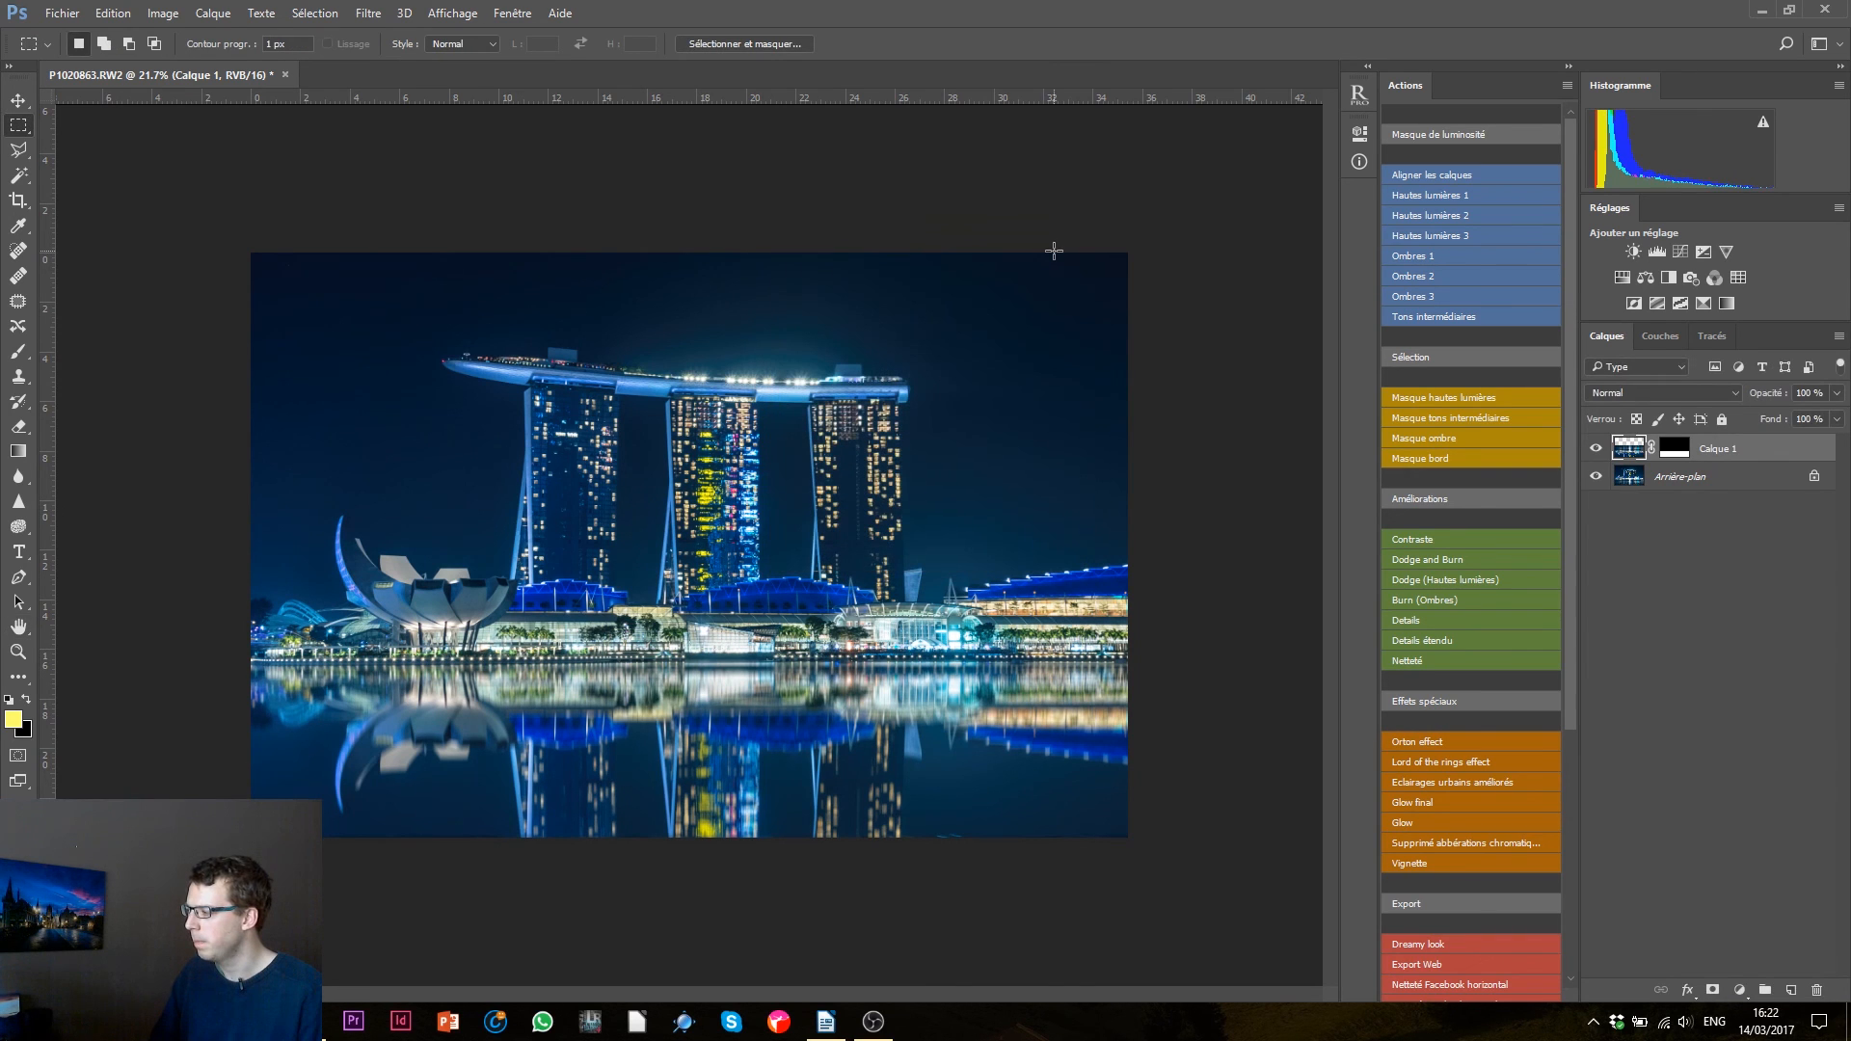
- Apply a Gaussian blur with a 4.0 pixel radius to the flipped reflection layer
{"action": "left_click", "coordinate": [374, 14]}
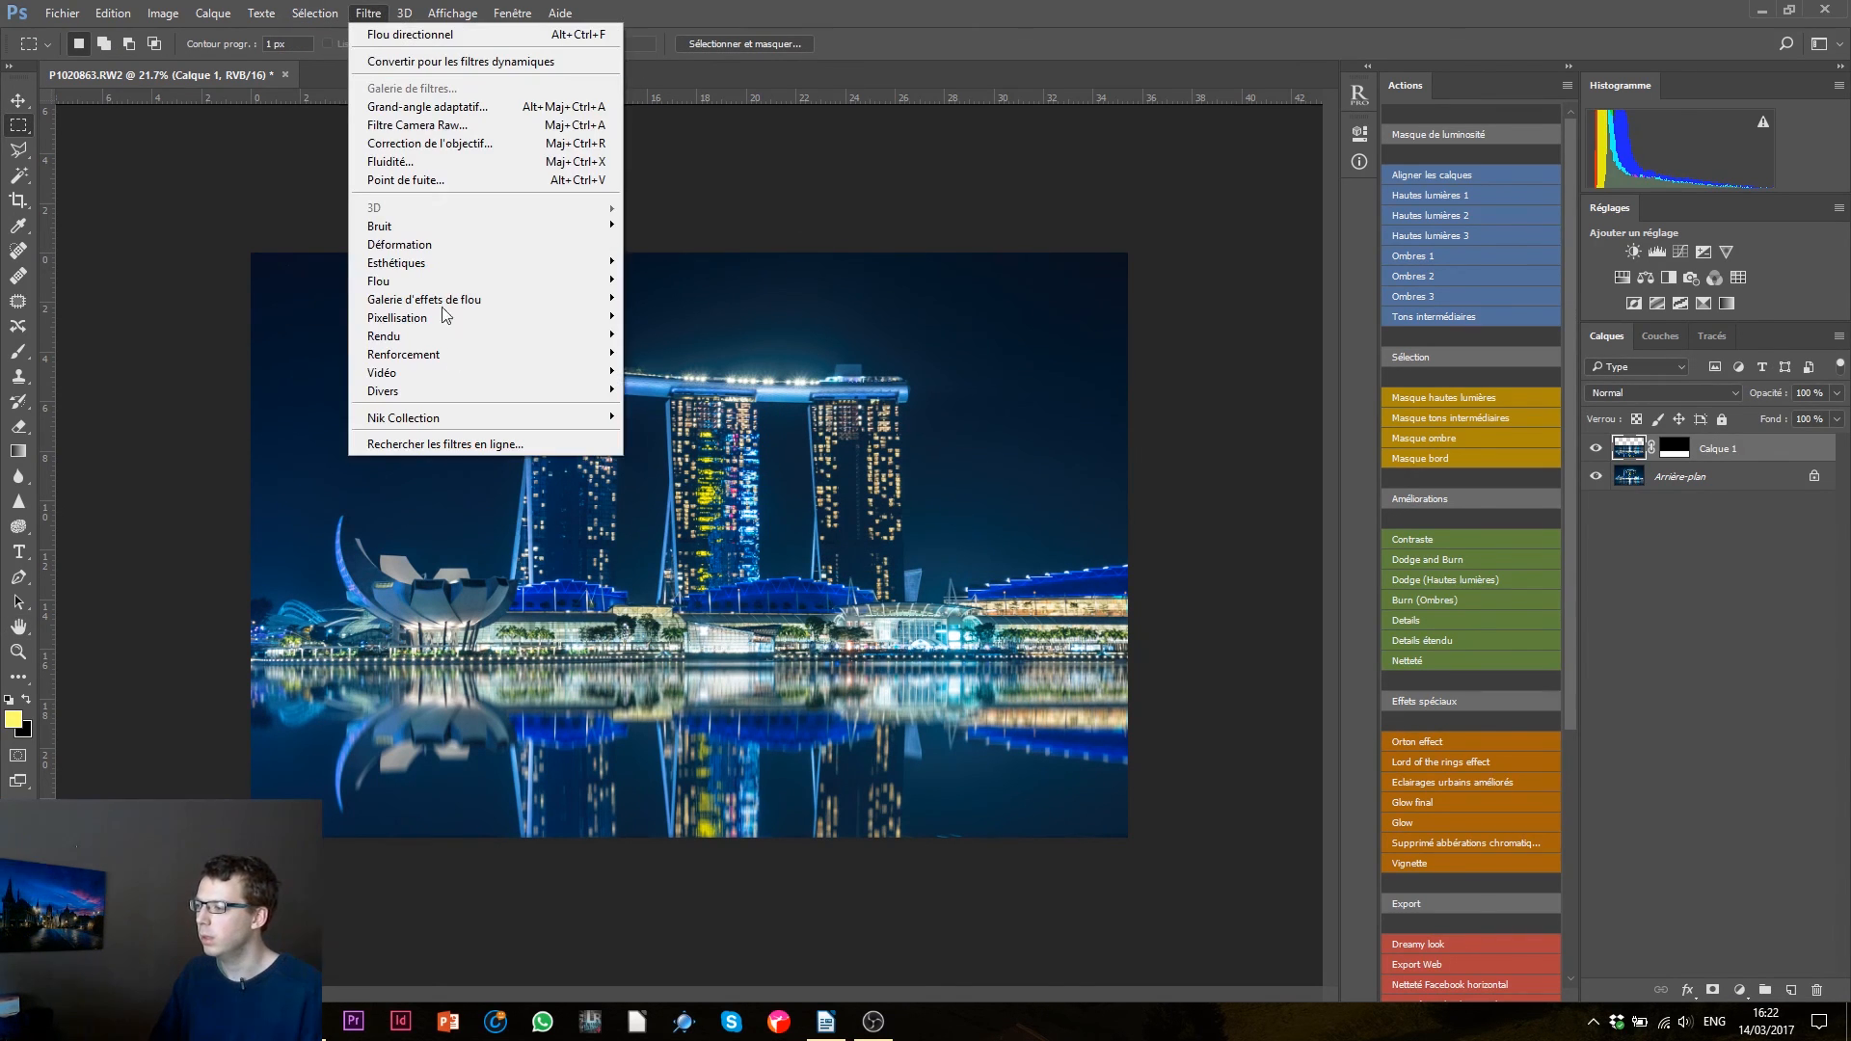
{"action": "mouse_move", "coordinate": [482, 281]}
{"action": "left_click", "coordinate": [675, 373]}
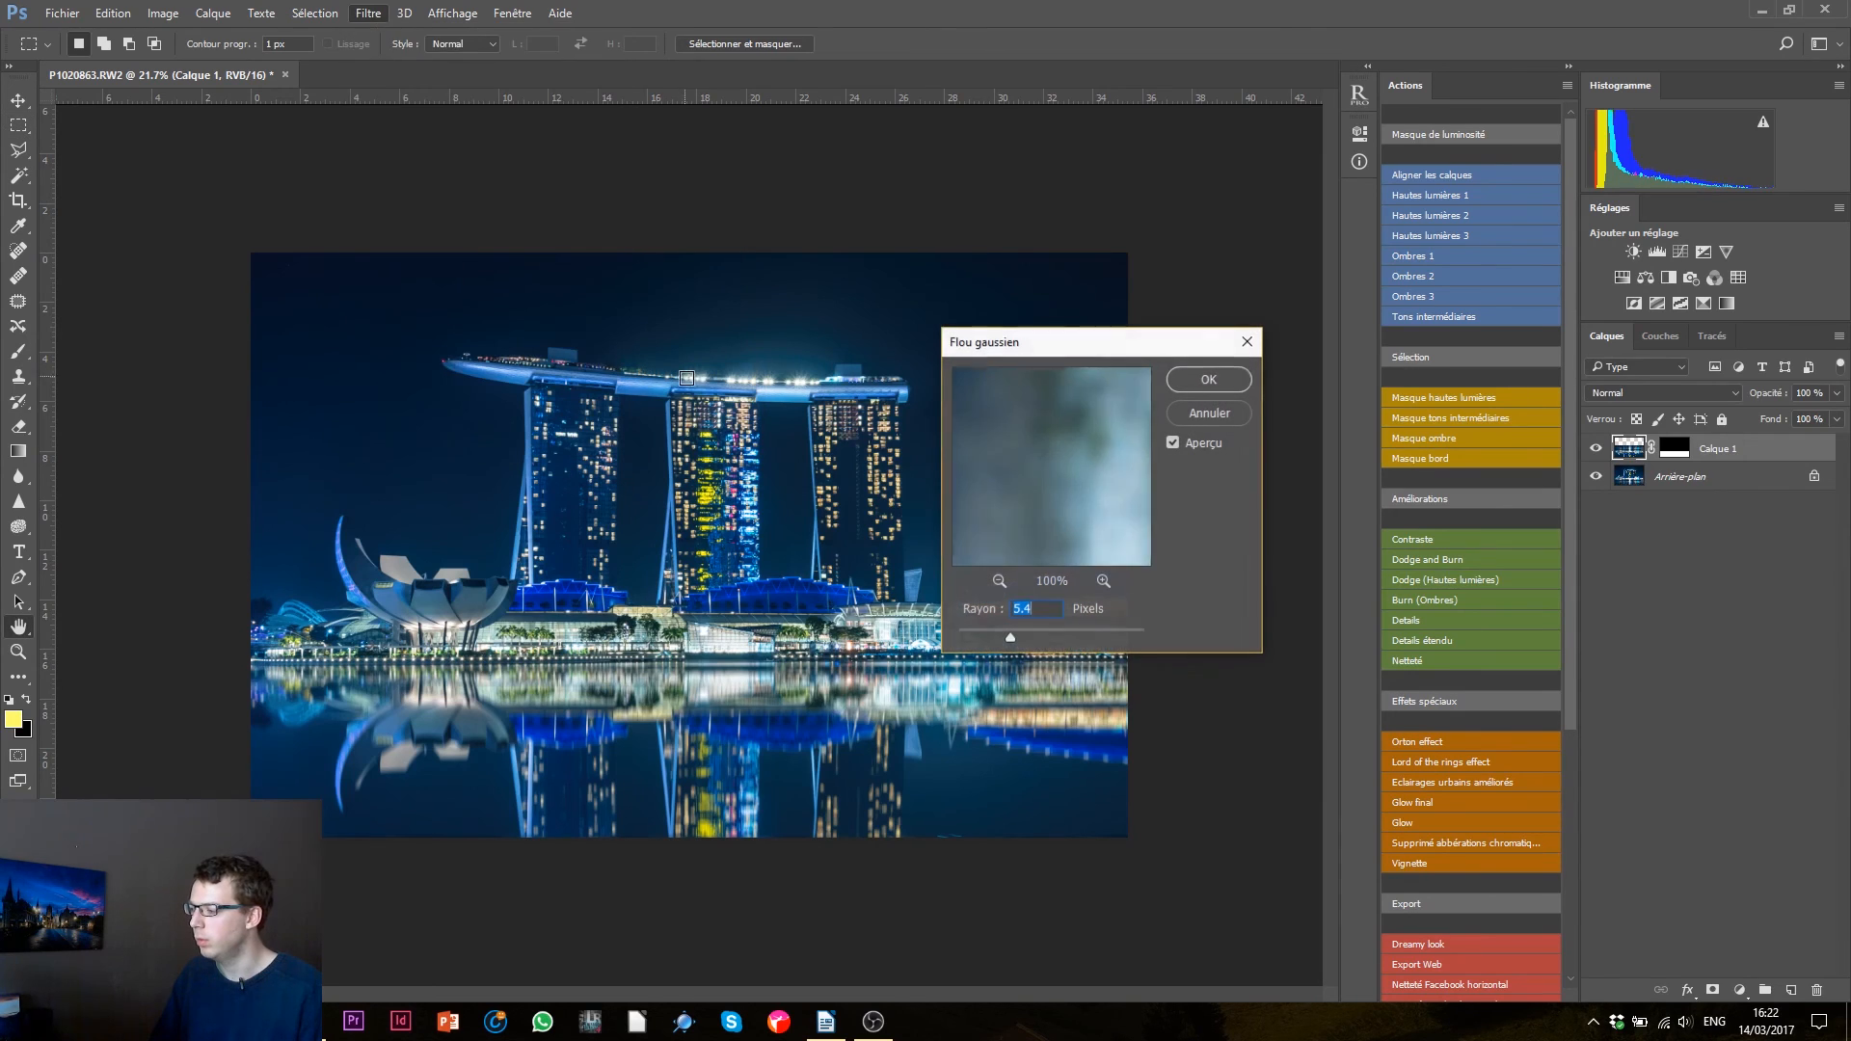
{"action": "mouse_move", "coordinate": [1010, 639]}
{"action": "left_mouse_down"}
{"action": "mouse_move", "coordinate": [1034, 636]}
{"action": "mouse_move", "coordinate": [999, 639]}
{"action": "left_mouse_up"}
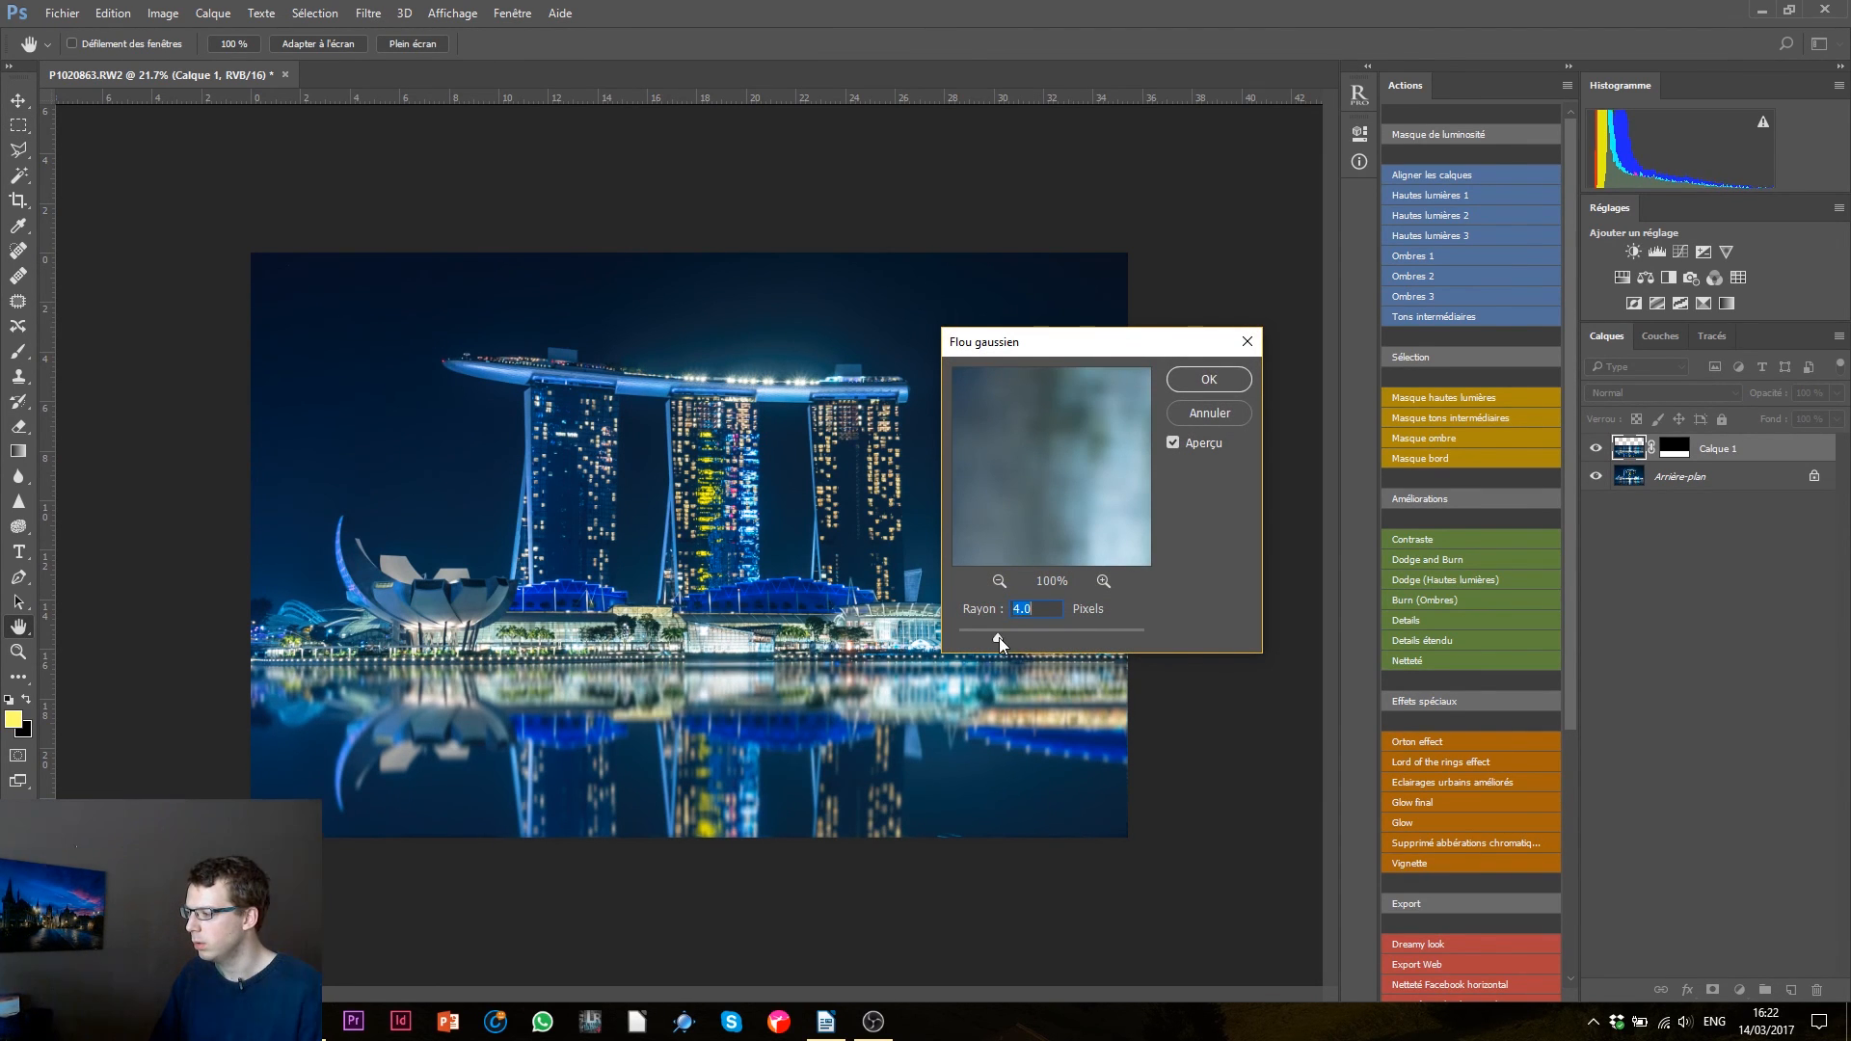
{"action": "left_click", "coordinate": [1209, 378]}
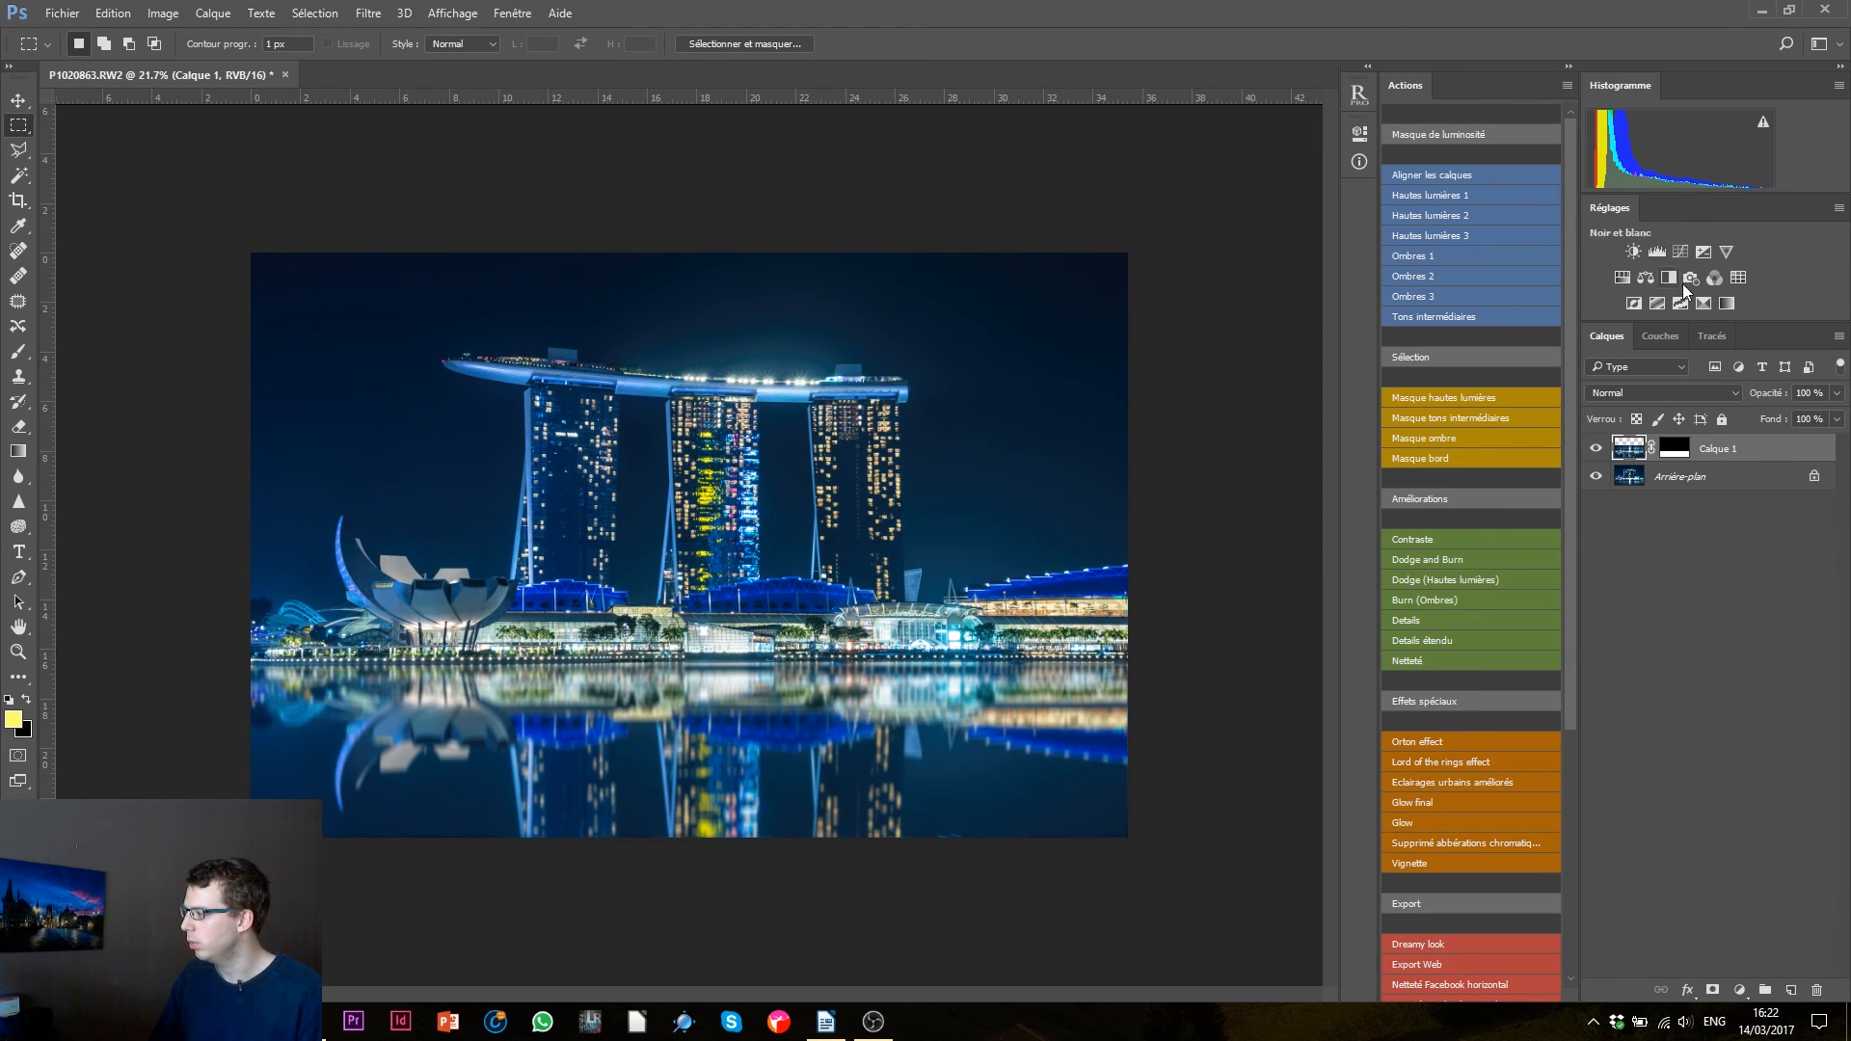
- Add a Levels adjustment clipped to the reflection layer and darken its midtones
{"action": "left_click", "coordinate": [1659, 251]}
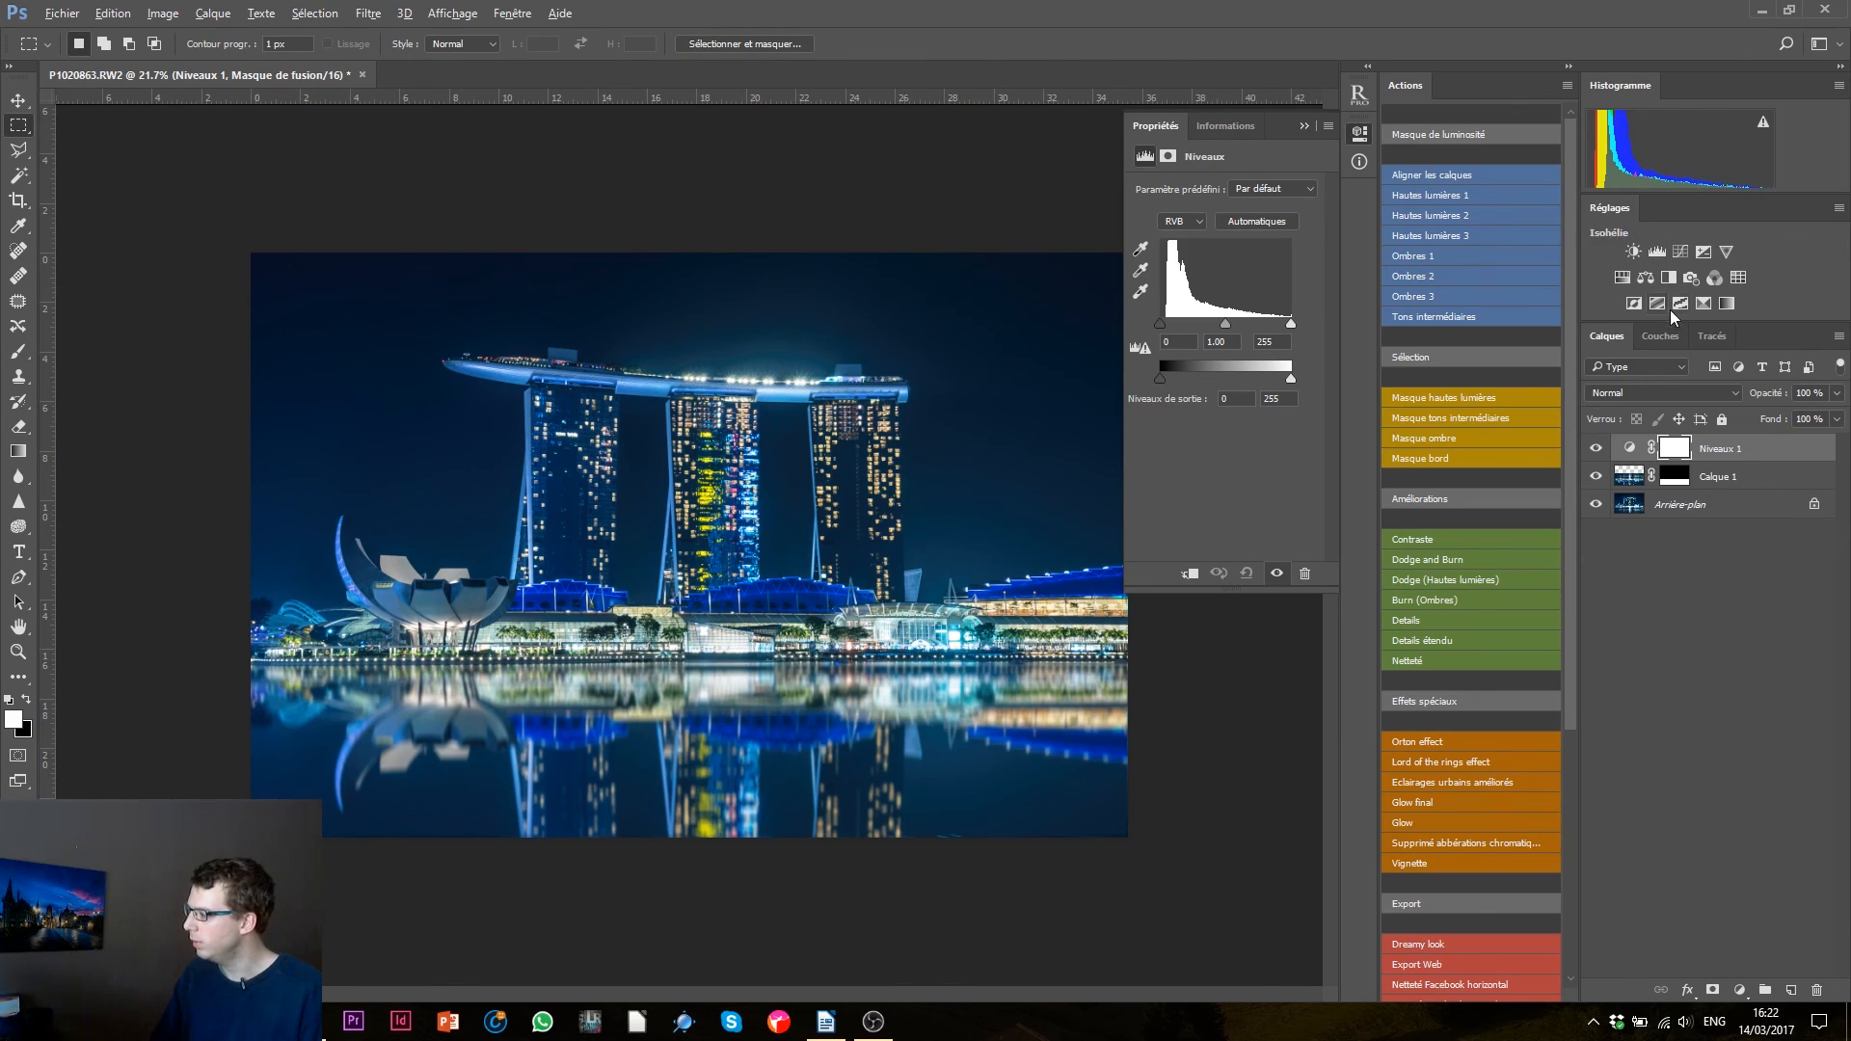
{"action": "left_click", "coordinate": [1649, 454], "text": "alt"}
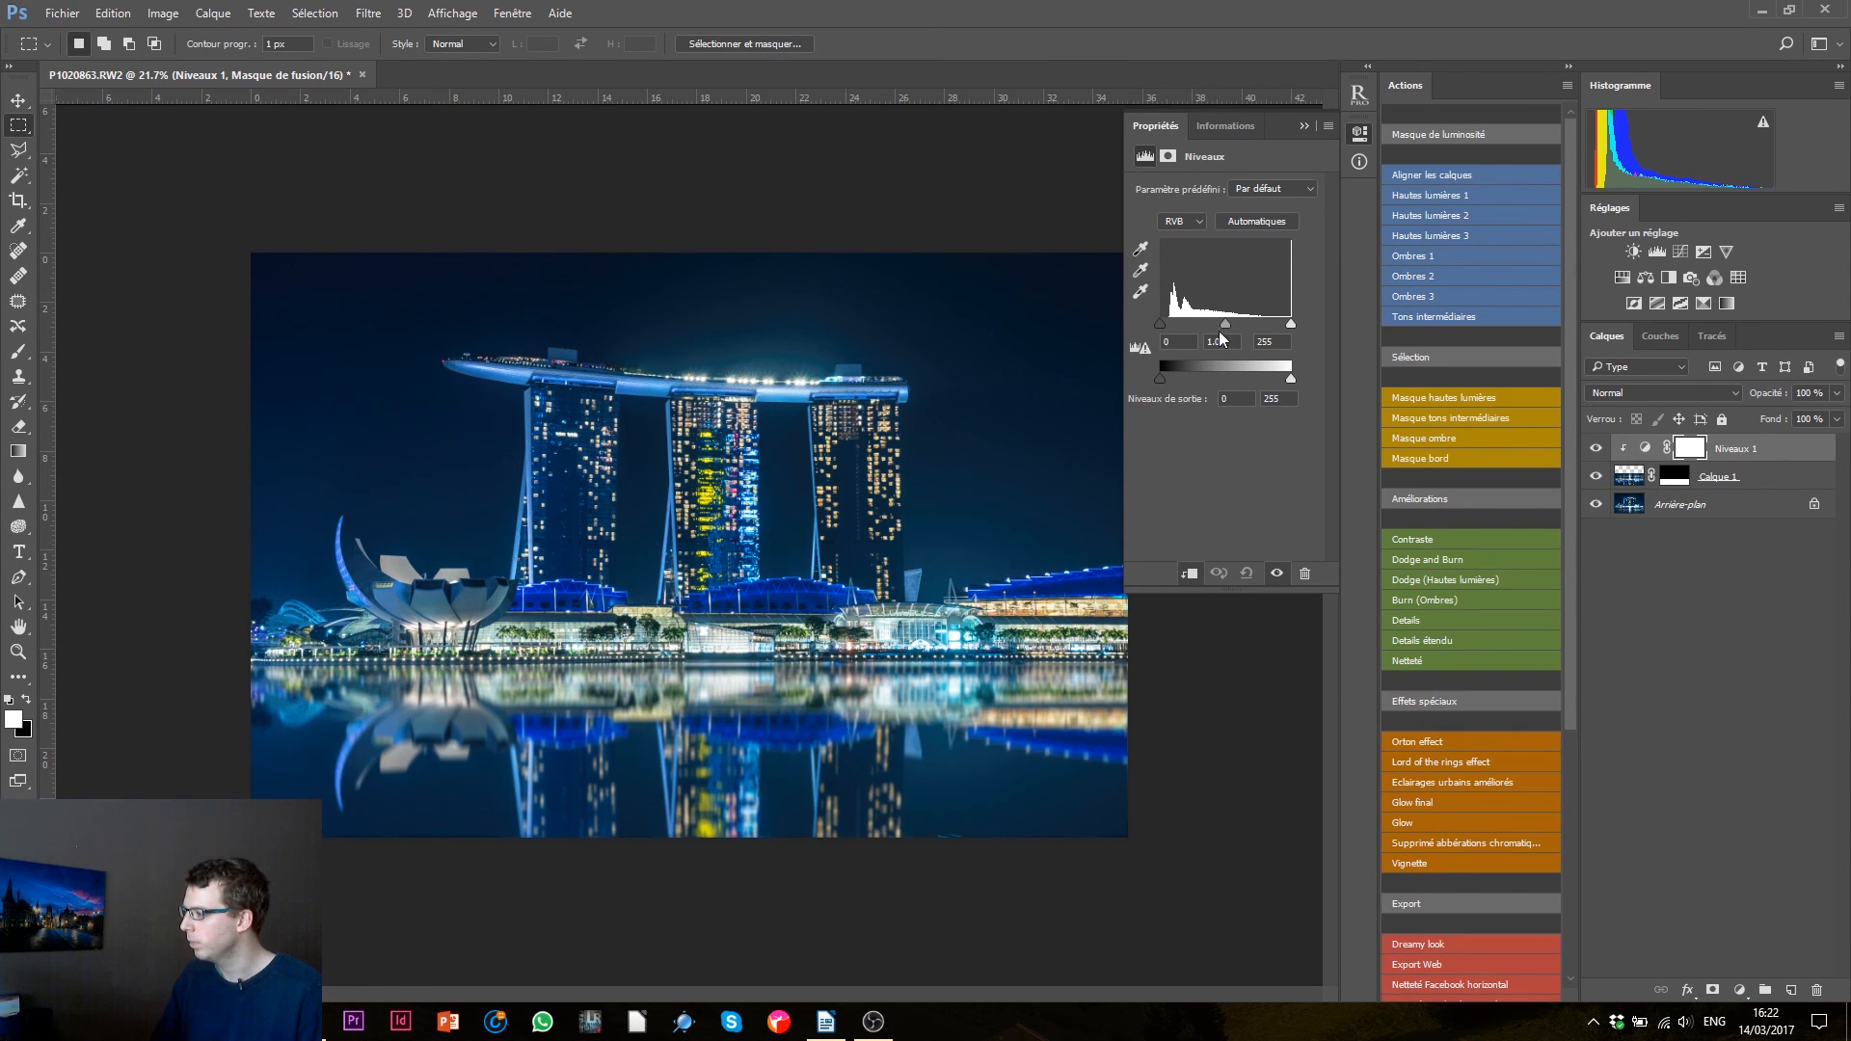
{"action": "left_click_drag", "start_coordinate": [1226, 323], "coordinate": [1239, 325]}
{"action": "left_click", "coordinate": [1305, 126]}
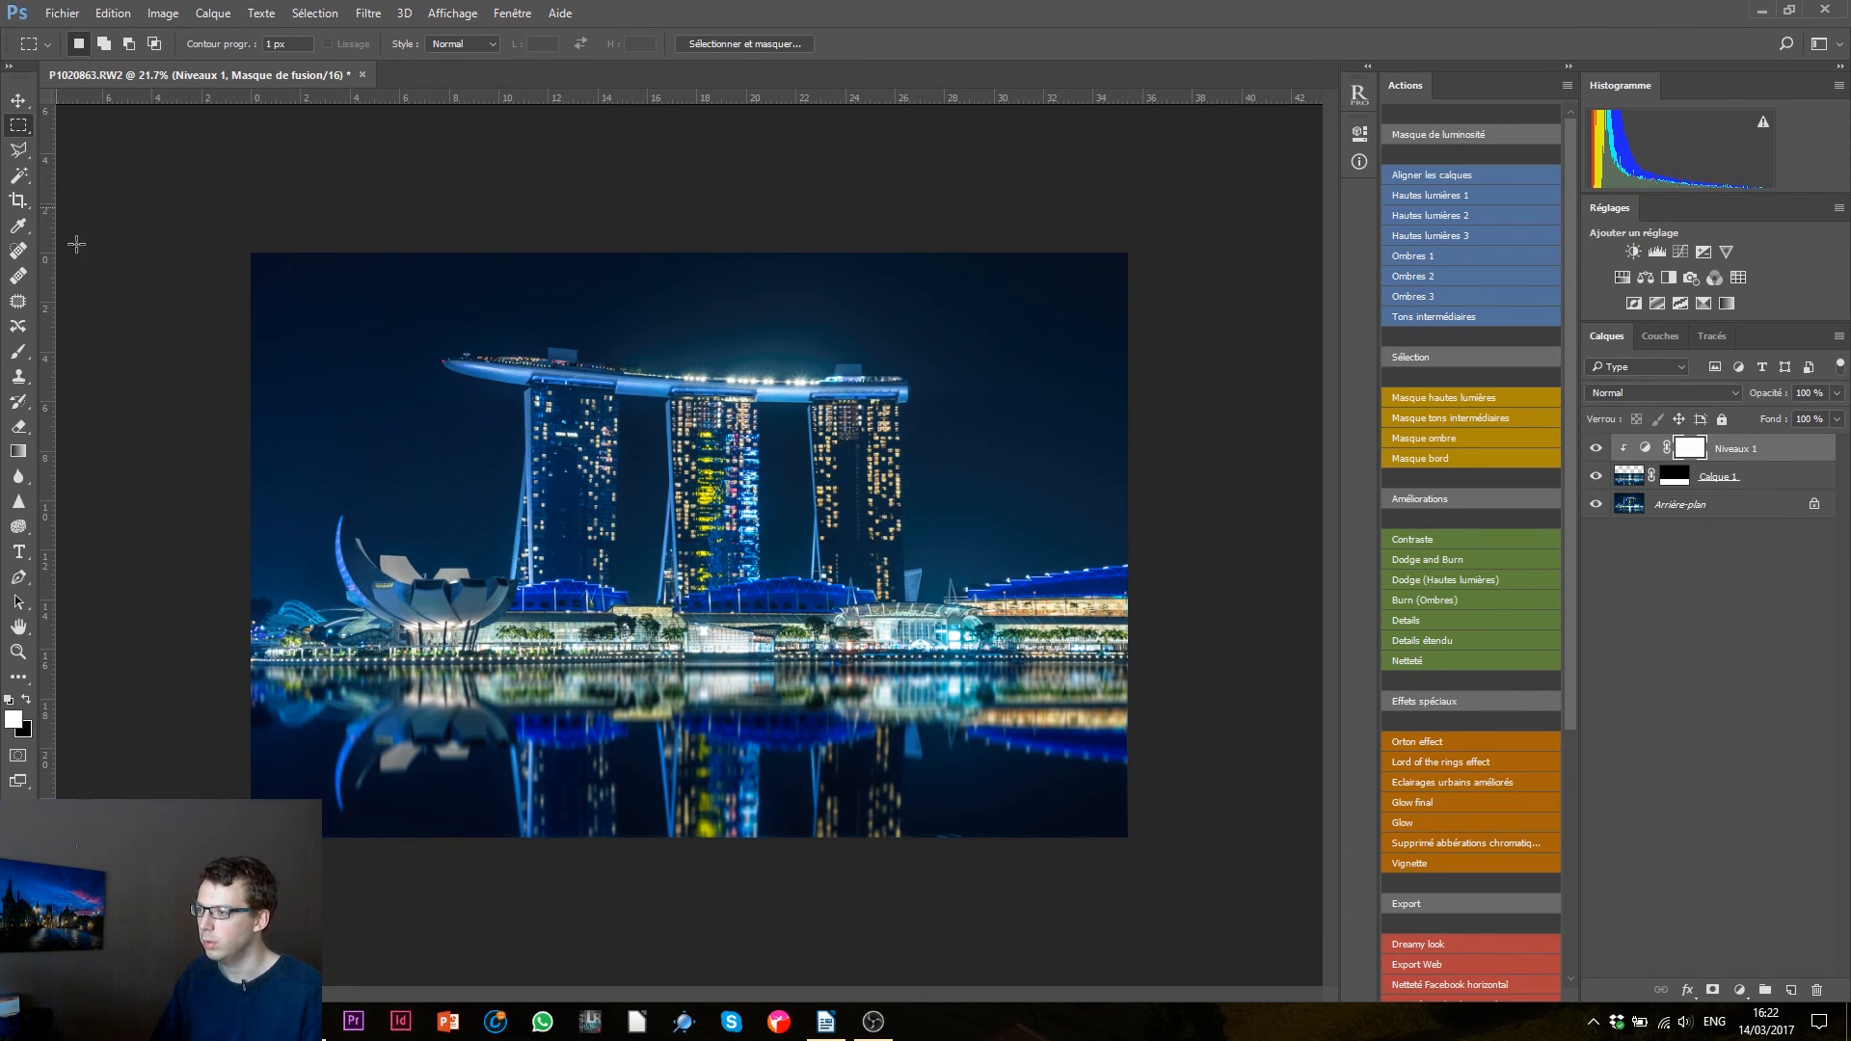
- Paint black on the Levels mask along the shoreline with a 0 % hardness brush, first at 943 px and again at 281 px
{"action": "key", "text": "b"}
{"action": "left_click_drag", "start_coordinate": [579, 582], "coordinate": [679, 573]}
{"action": "right_click", "coordinate": [684, 553]}
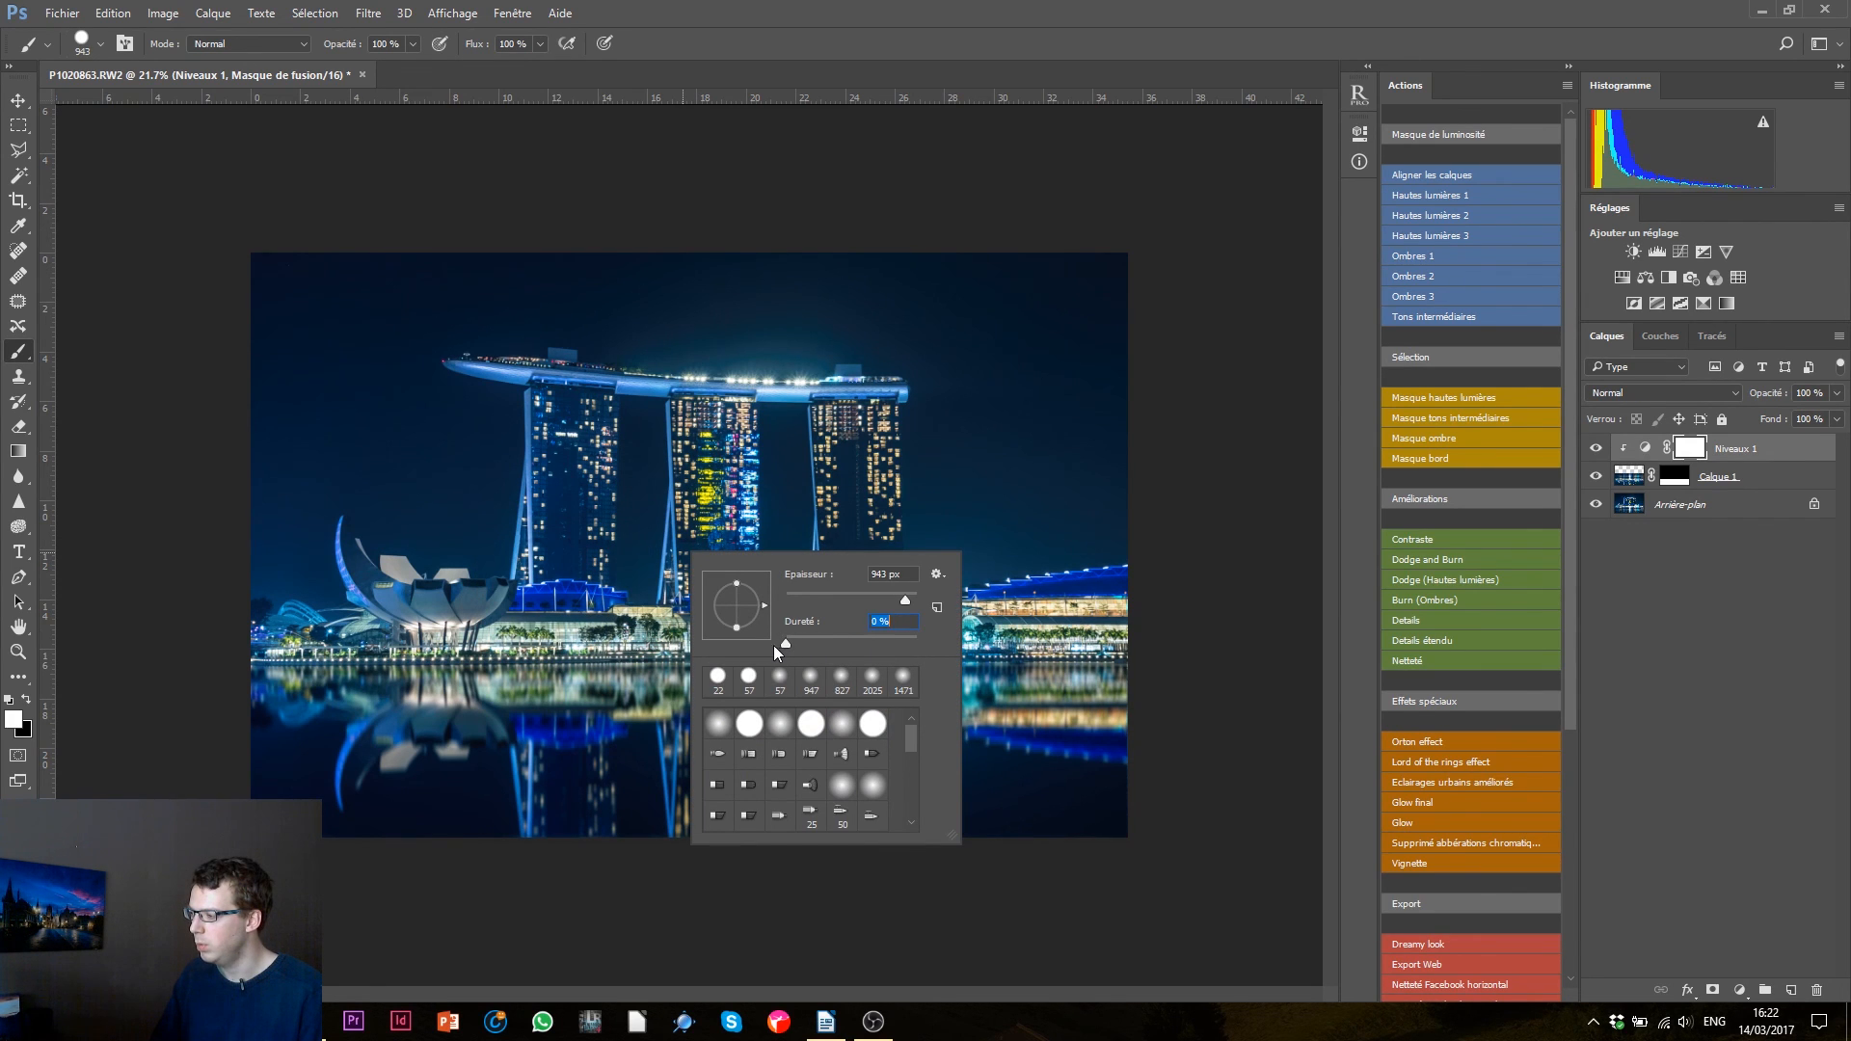
{"action": "left_click", "coordinate": [1214, 535]}
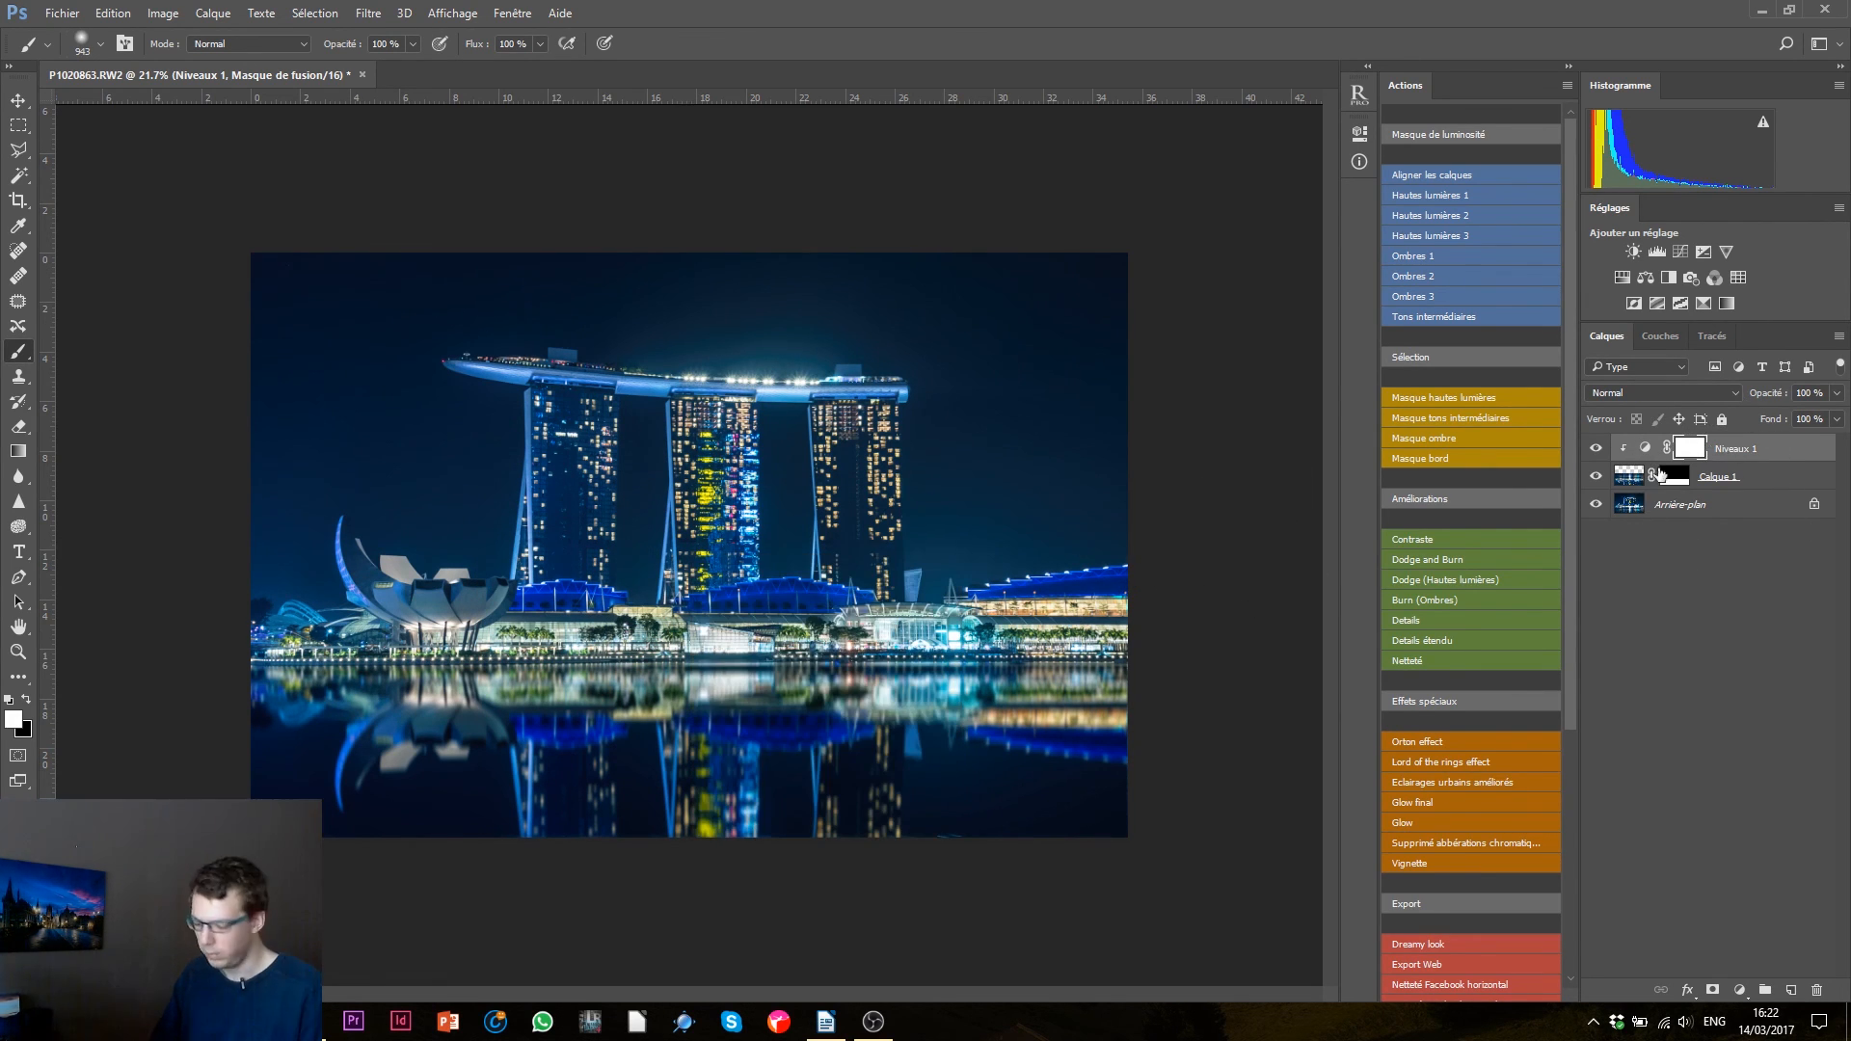
{"action": "key", "text": "x"}
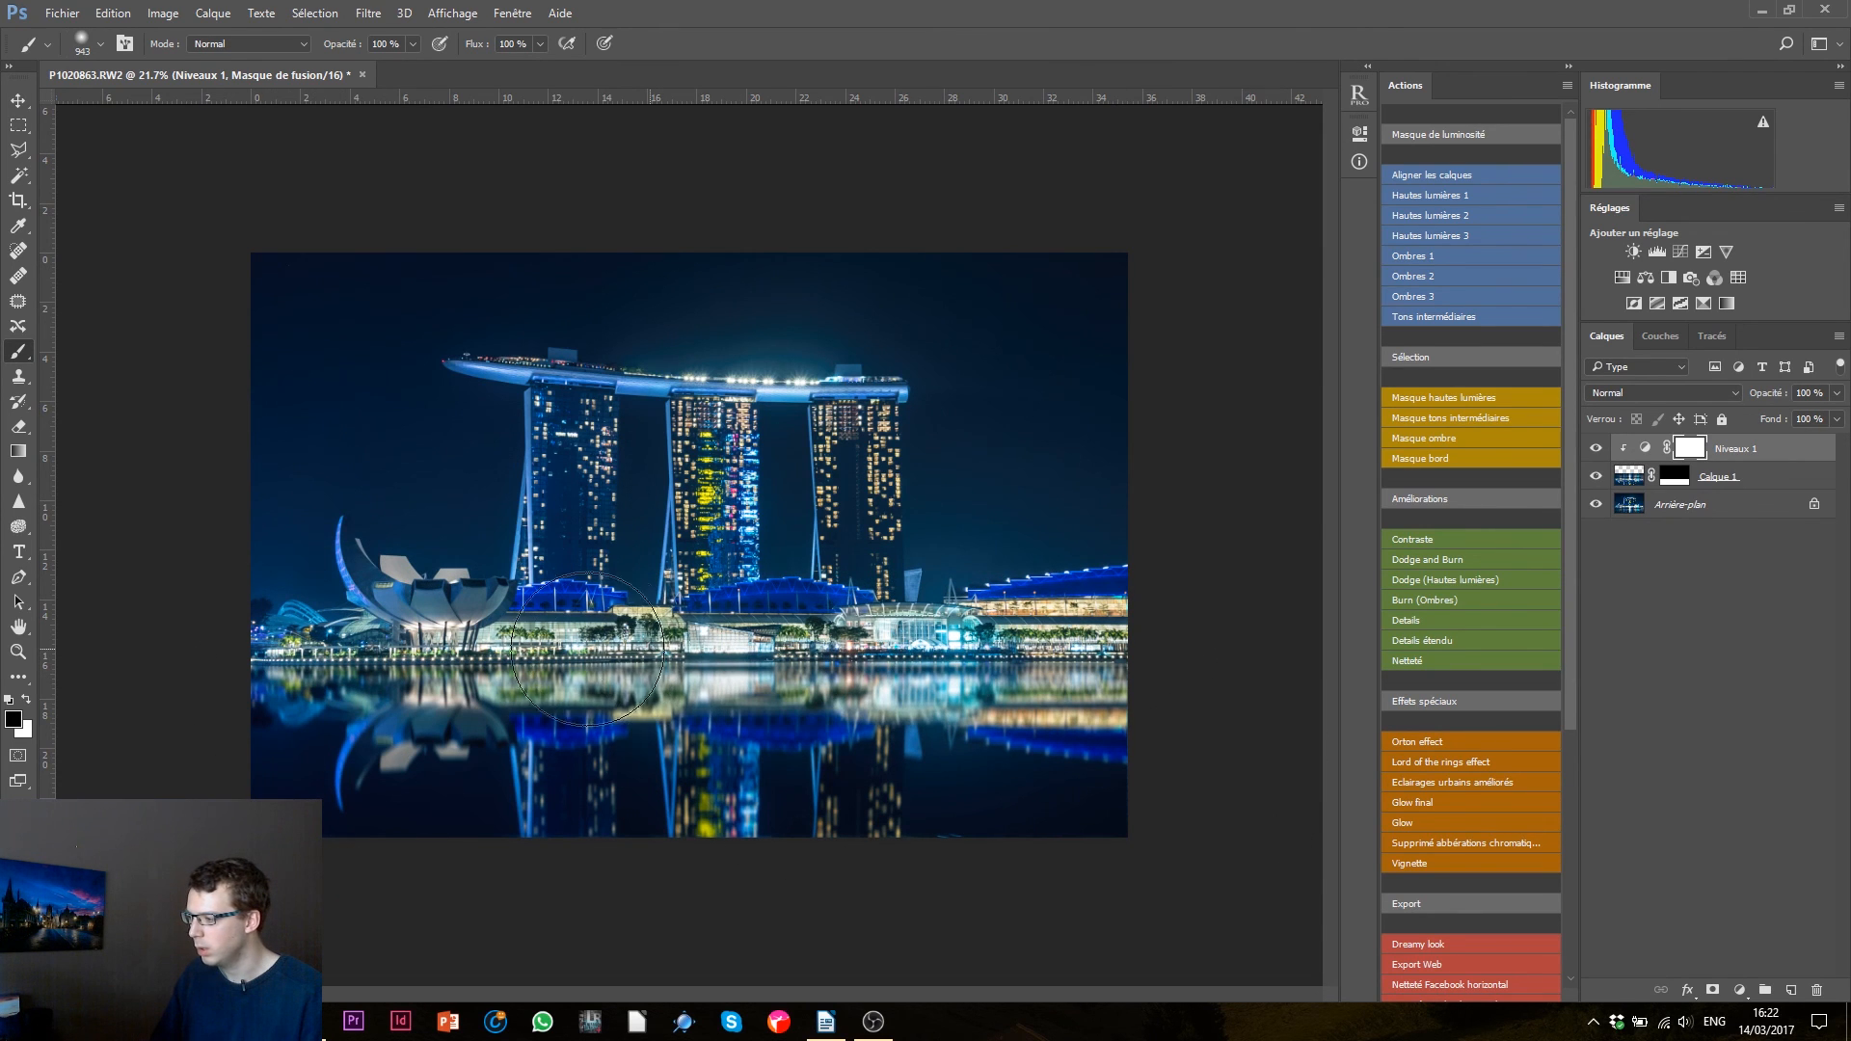
{"action": "left_click_drag", "start_coordinate": [191, 653], "coordinate": [1145, 634]}
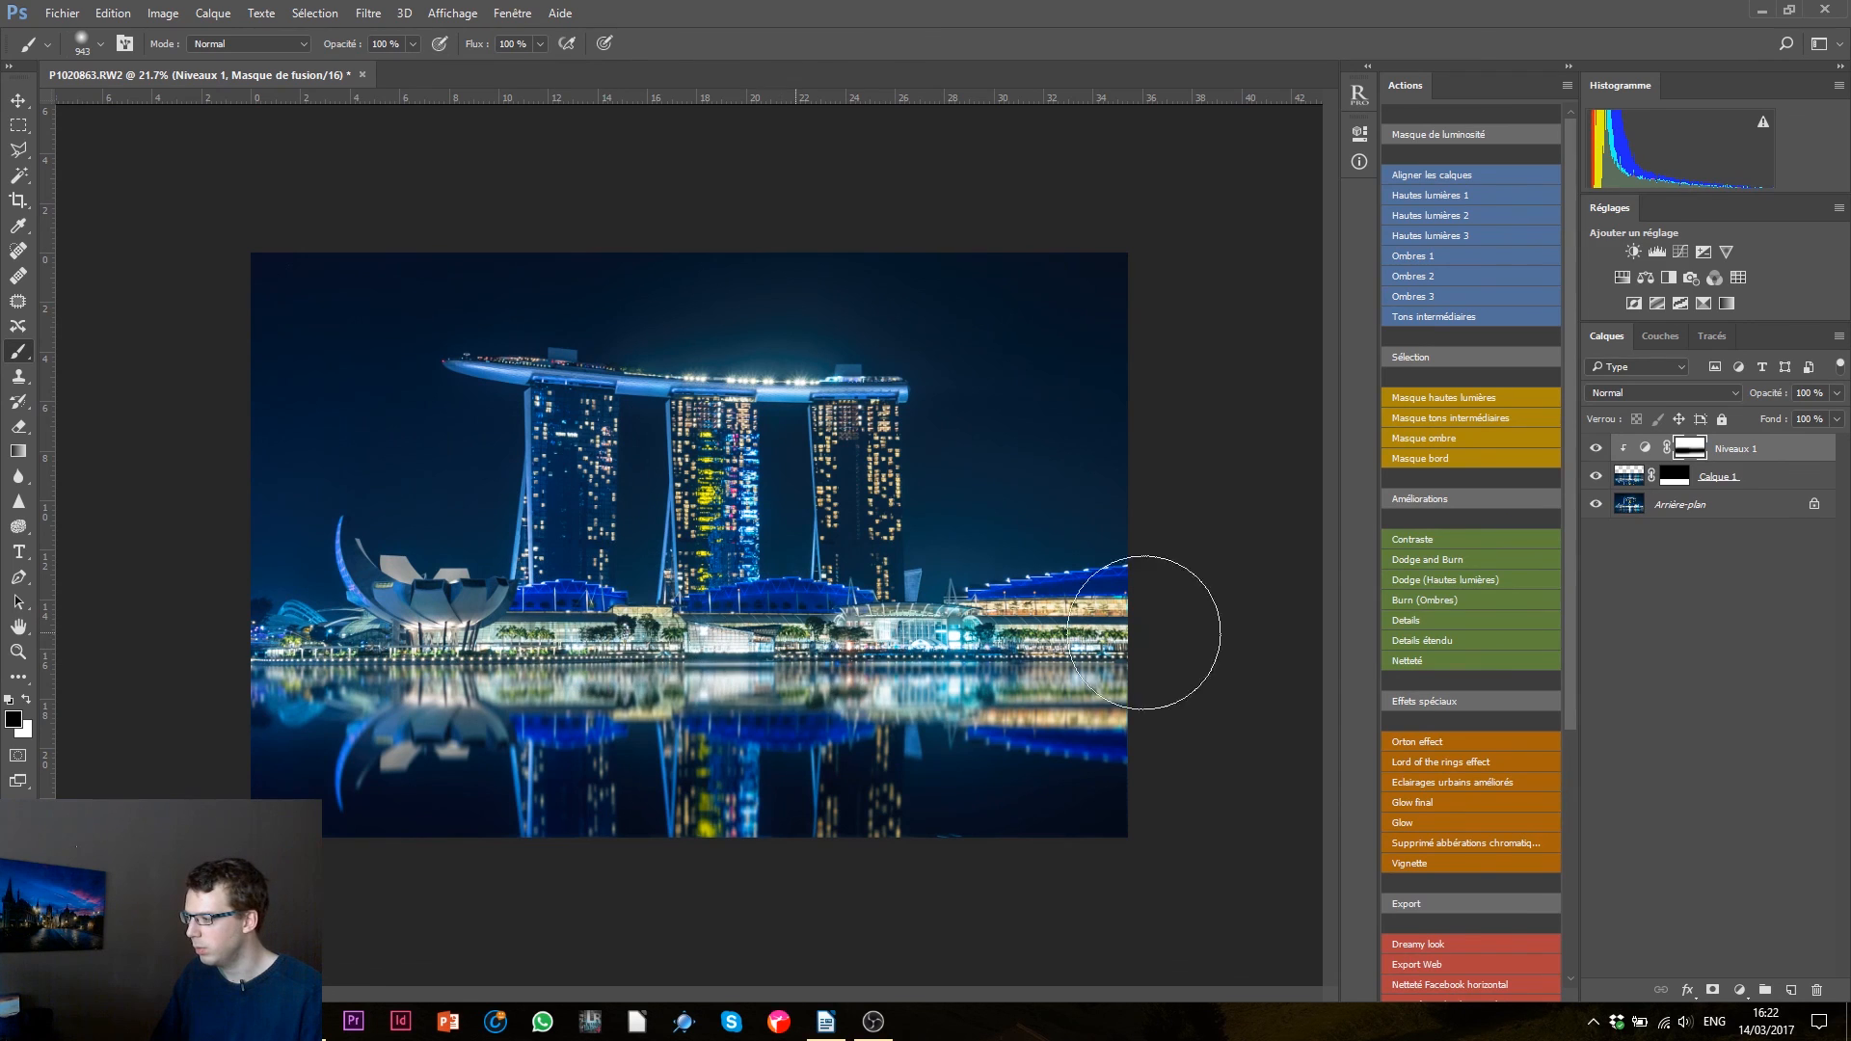
{"action": "mouse_move", "coordinate": [739, 650]}
{"action": "left_mouse_down"}
{"action": "mouse_move", "coordinate": [679, 652]}
{"action": "mouse_move", "coordinate": [559, 711]}
{"action": "left_mouse_up"}
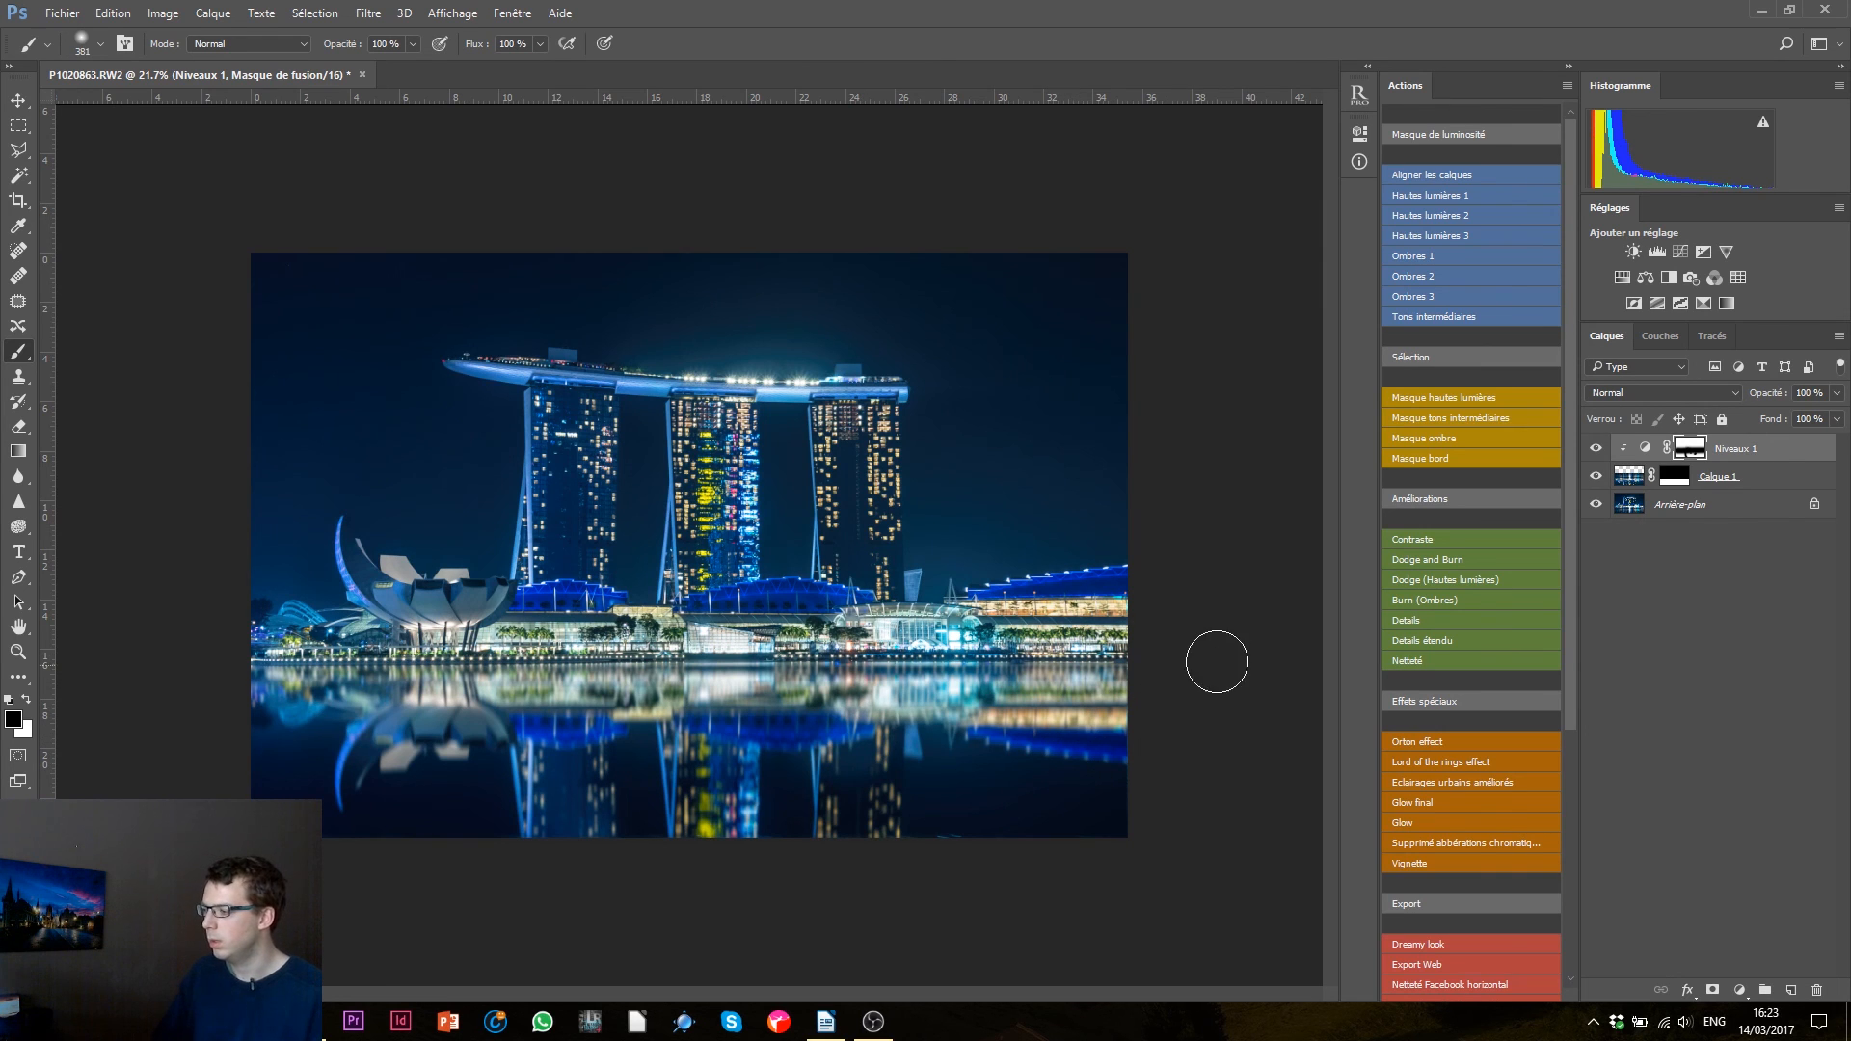
- Compare the original background photo alone with the full layered reflection edit
{"action": "scroll", "coordinate": [1049, 633], "scroll_direction": "up", "scroll_amount": 1}
{"action": "scroll", "coordinate": [1056, 626], "scroll_direction": "up", "scroll_amount": 2}
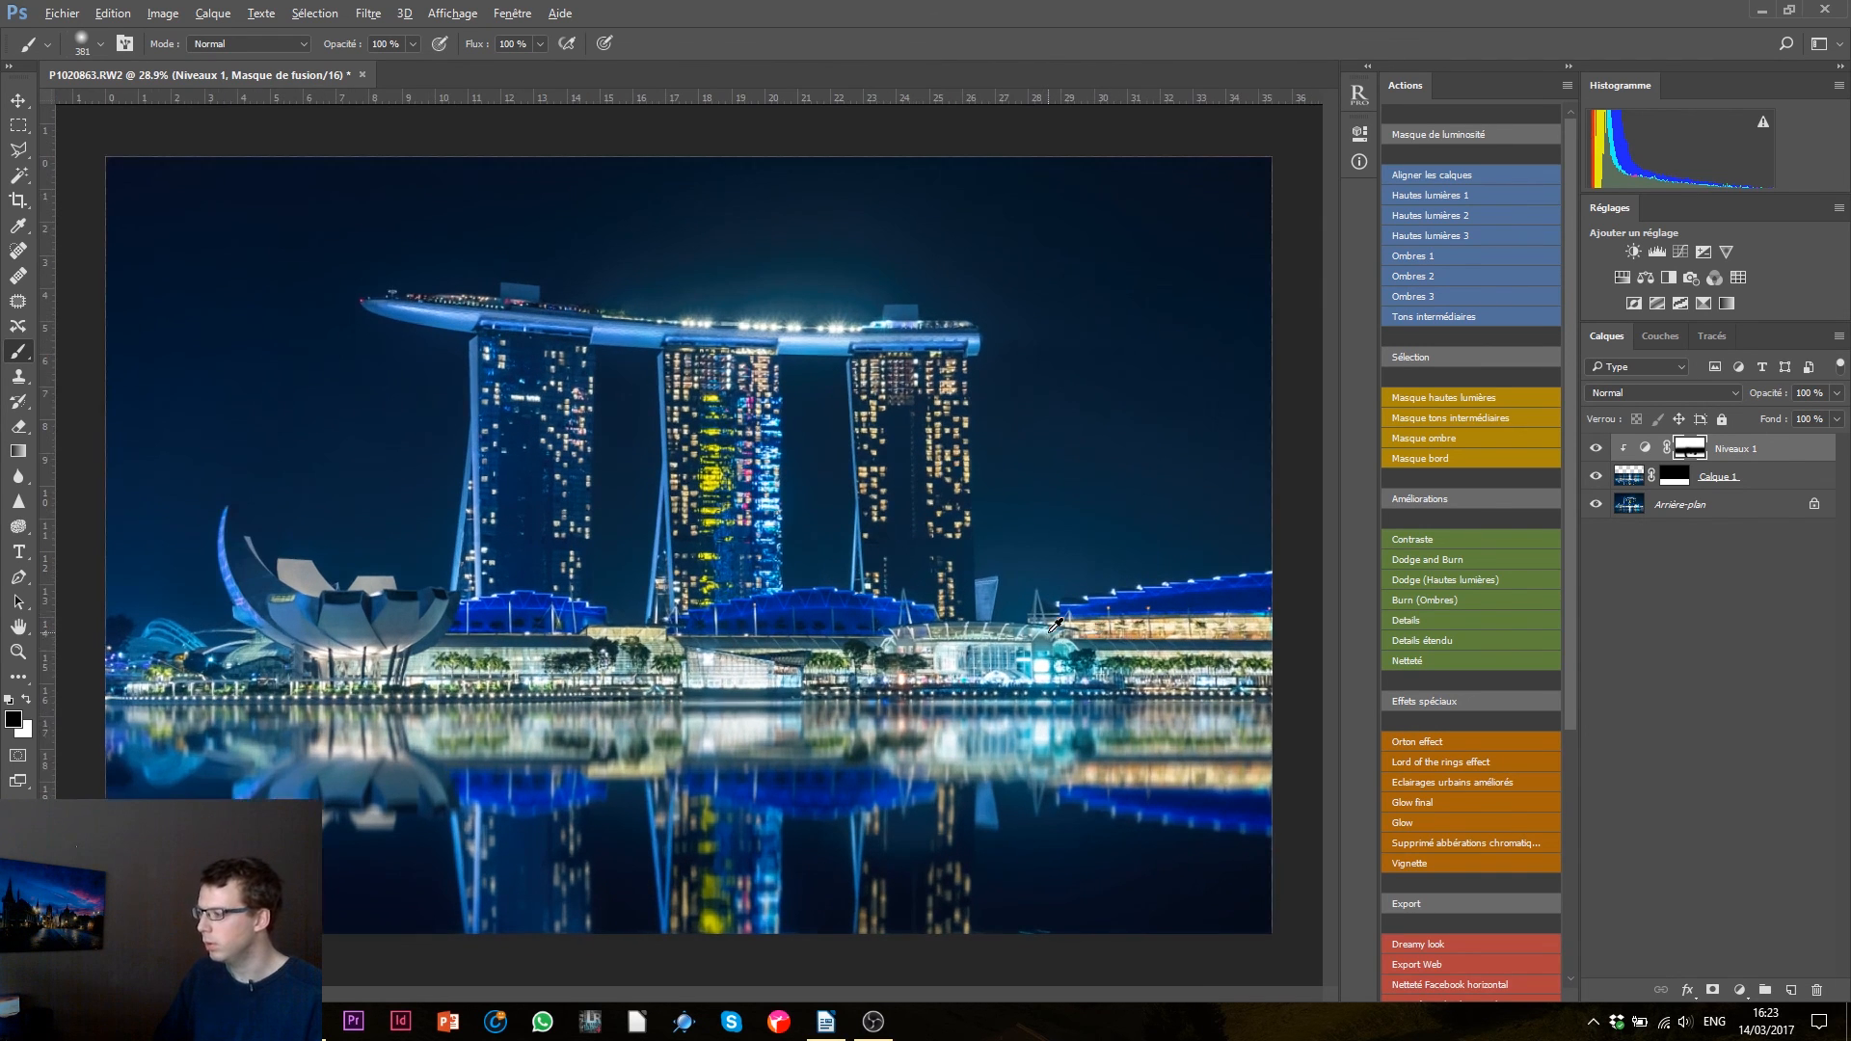
{"action": "left_click", "coordinate": [1597, 508]}
{"action": "left_click", "coordinate": [1598, 508]}
{"action": "left_click", "coordinate": [1598, 509]}
{"action": "left_click", "coordinate": [1600, 508]}
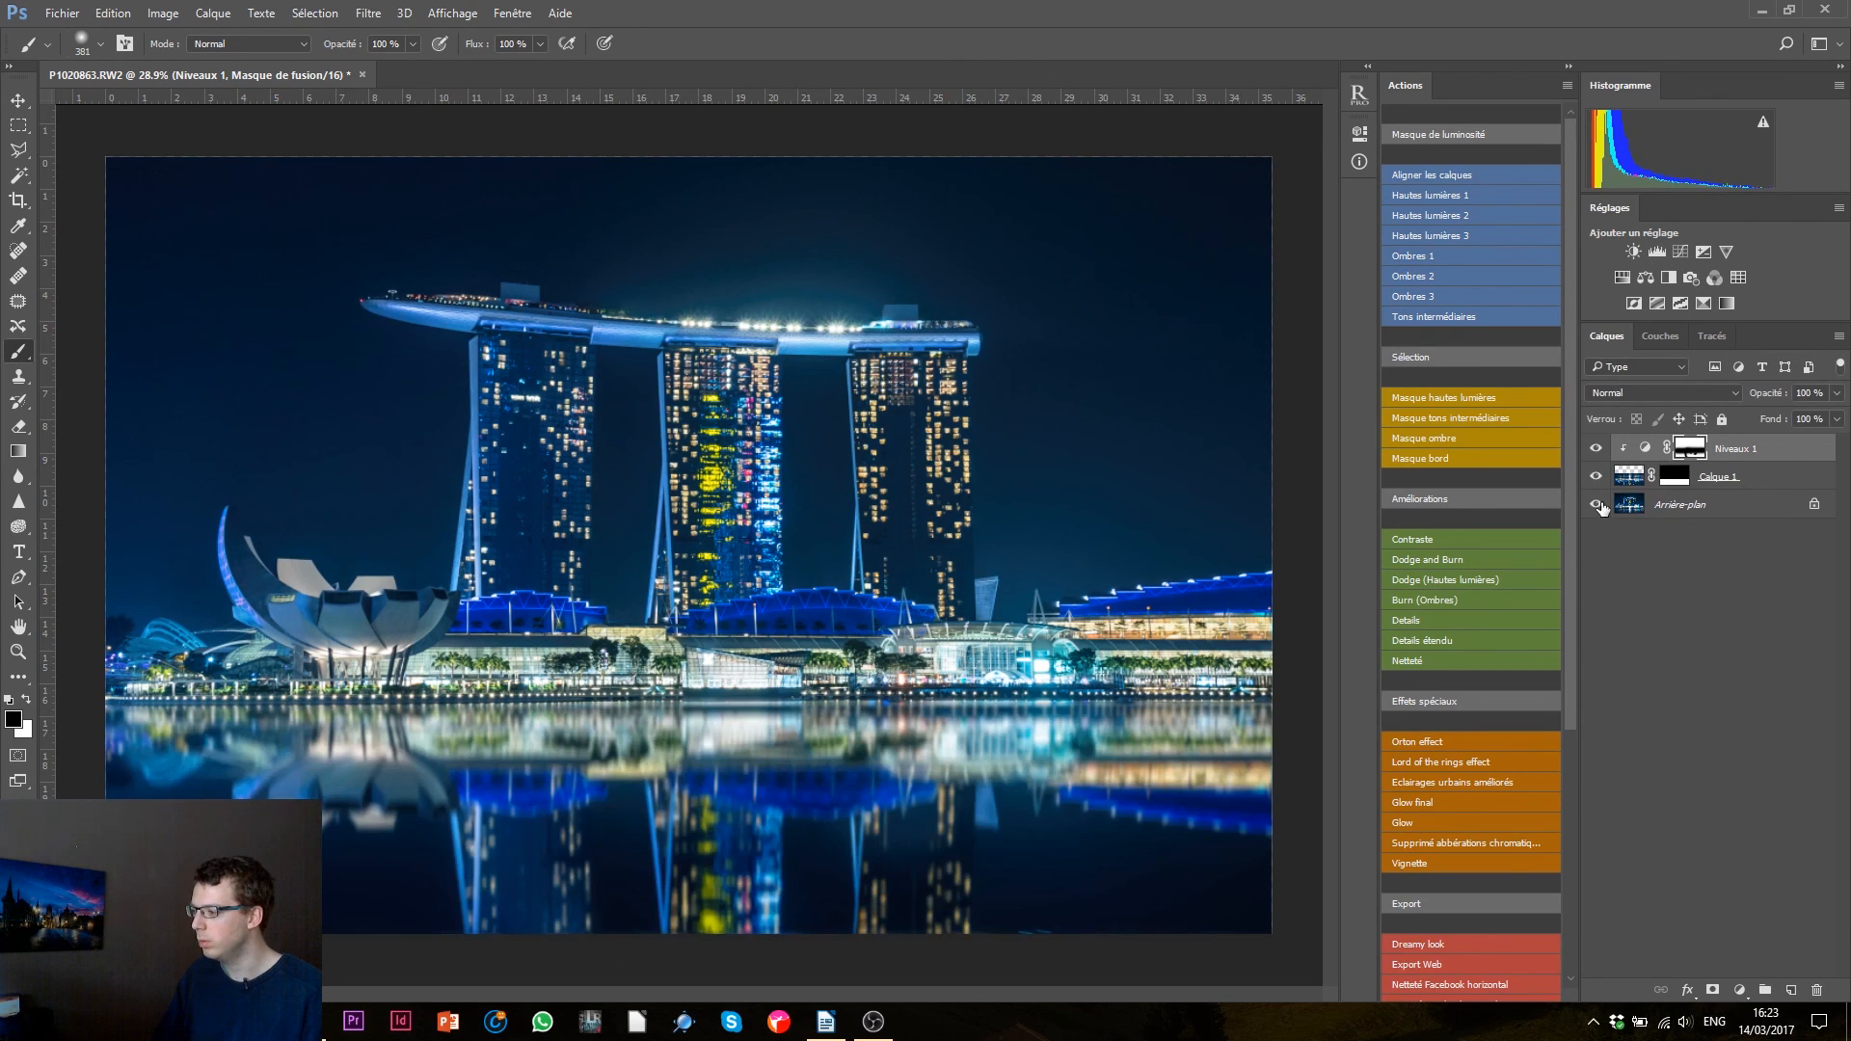
{"action": "left_click", "coordinate": [1598, 506]}
{"action": "left_click", "coordinate": [1598, 506]}
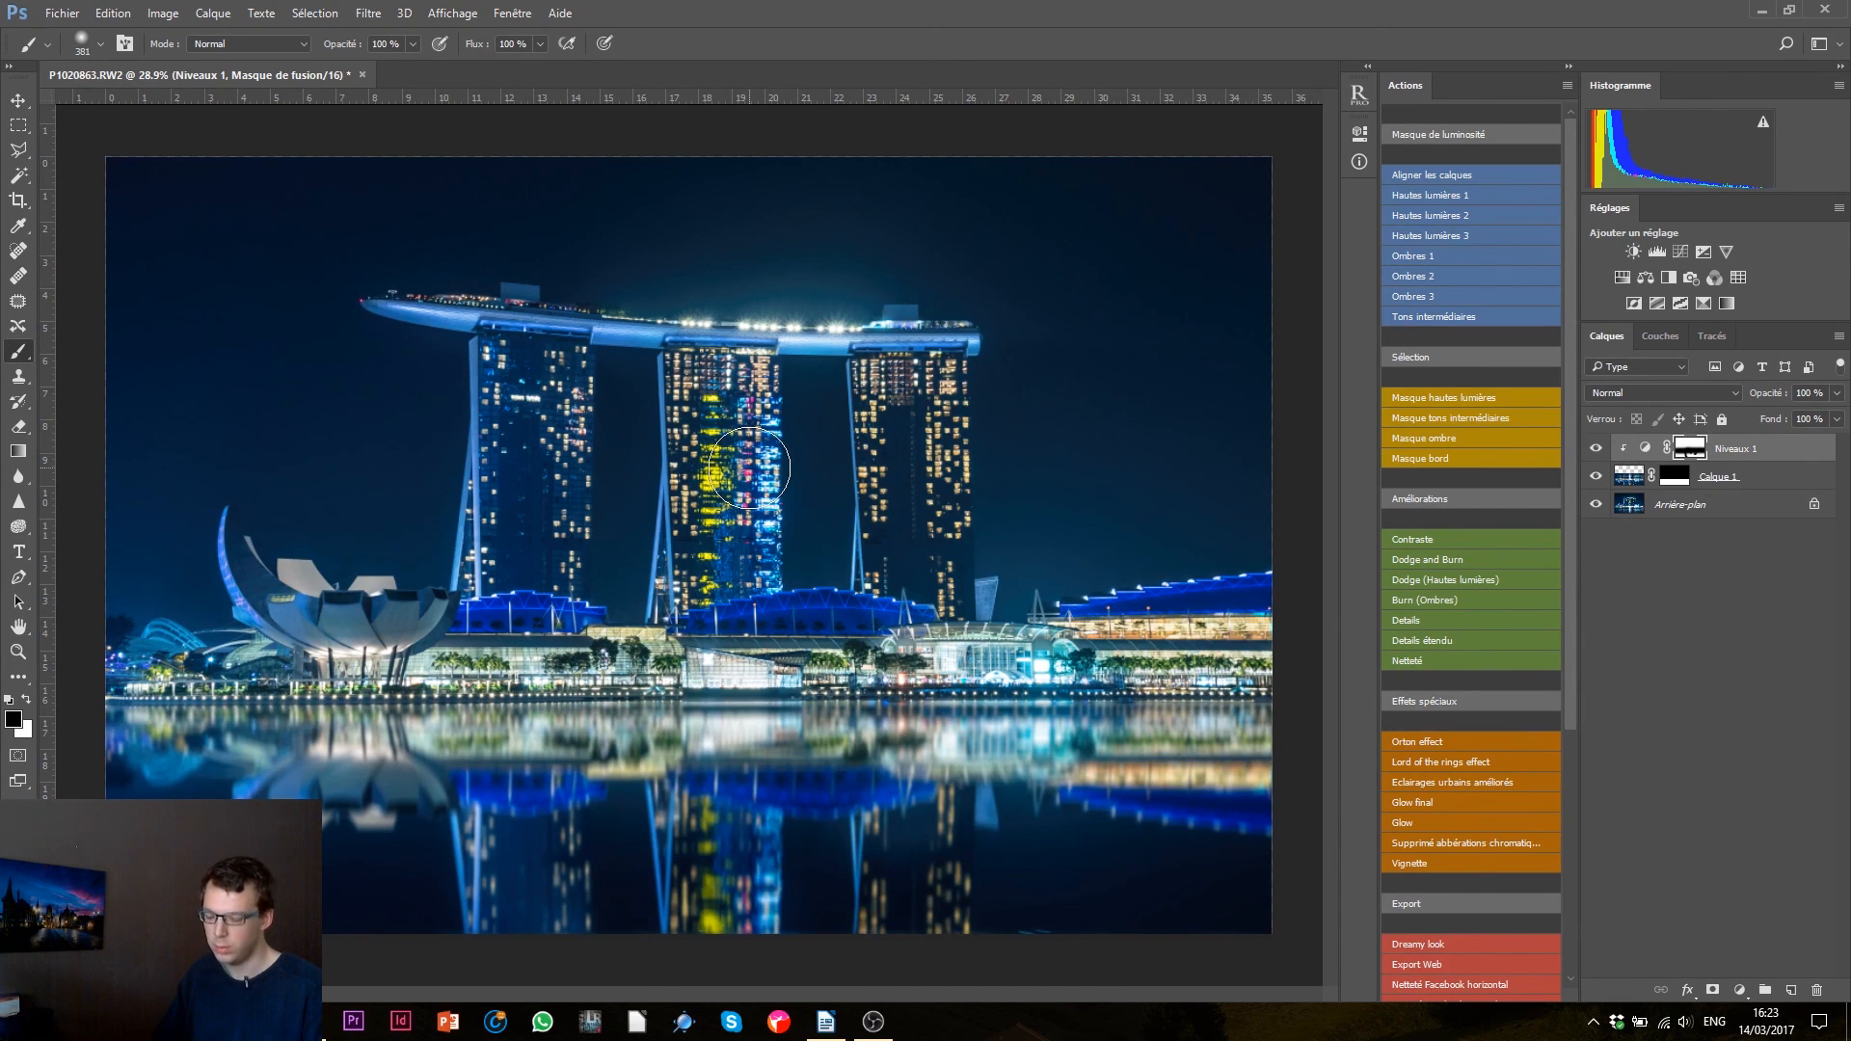
- Close the P1020863.RW2 document, saving its changes, and switch to Lightroom
{"action": "left_click", "coordinate": [363, 75]}
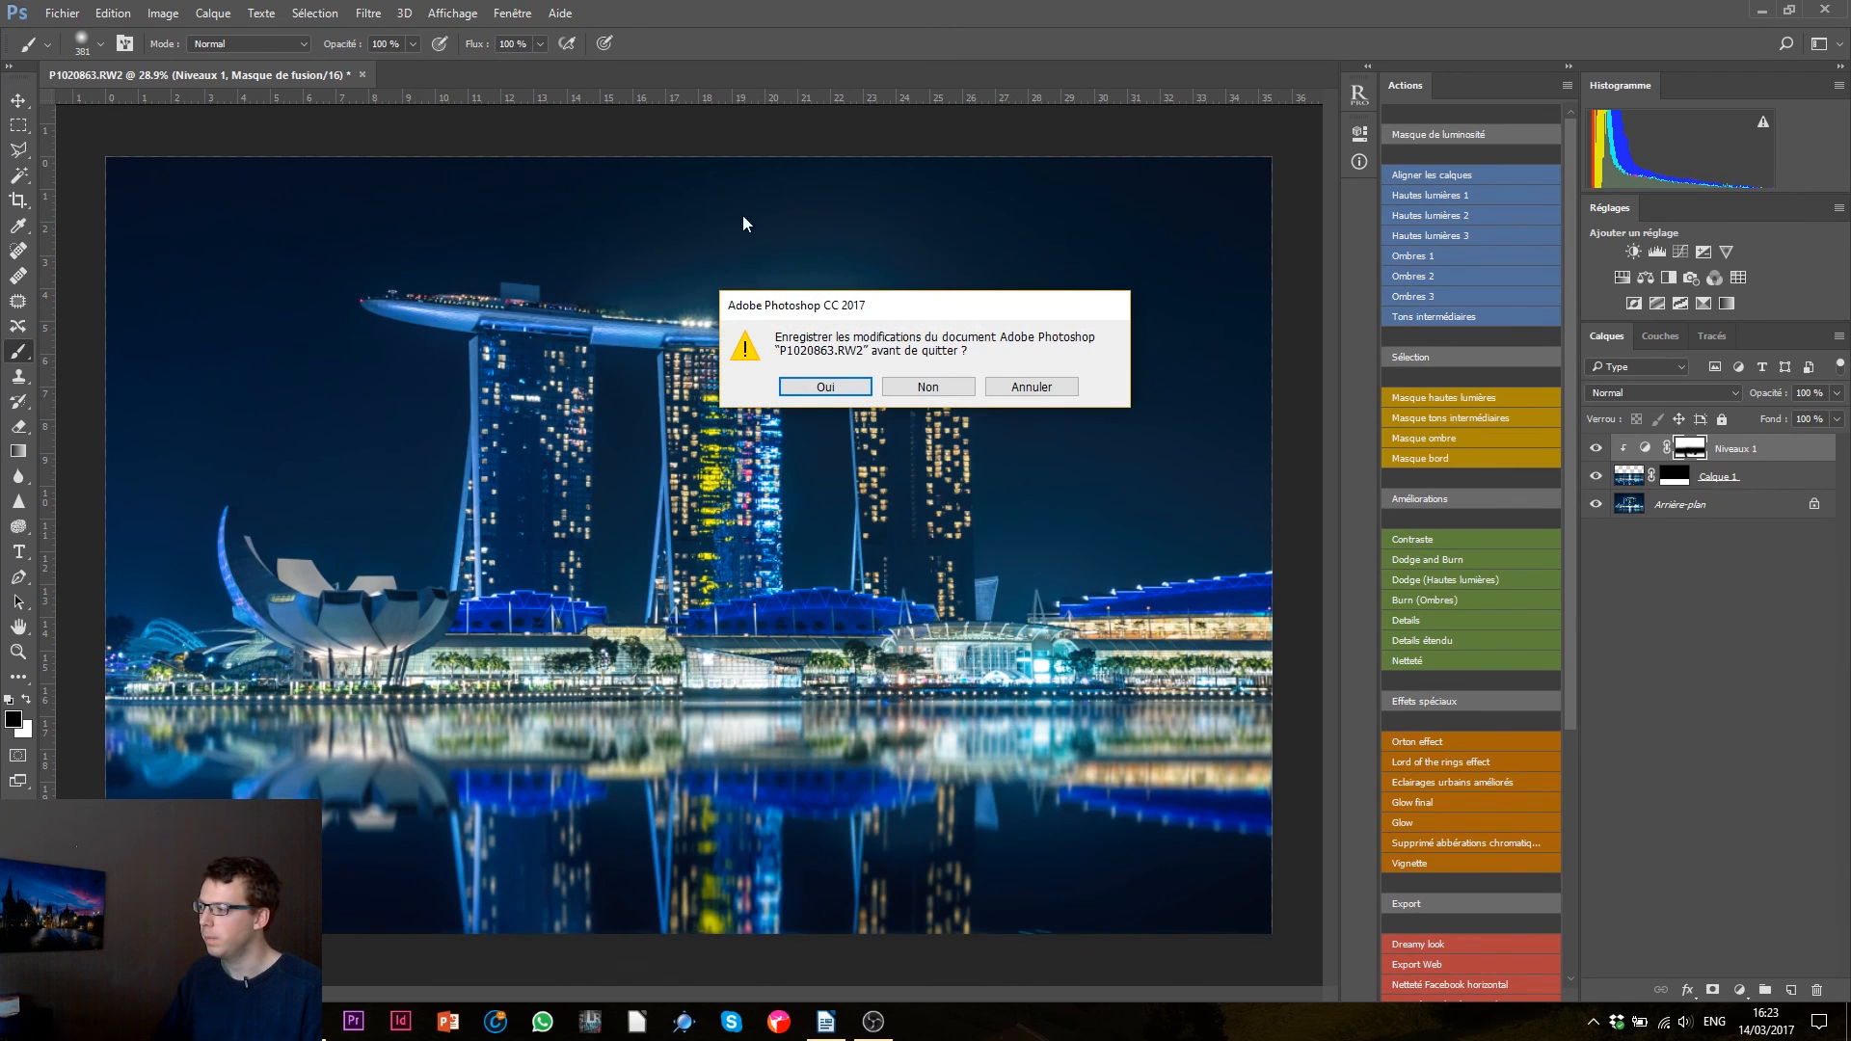
{"action": "left_click", "coordinate": [841, 388]}
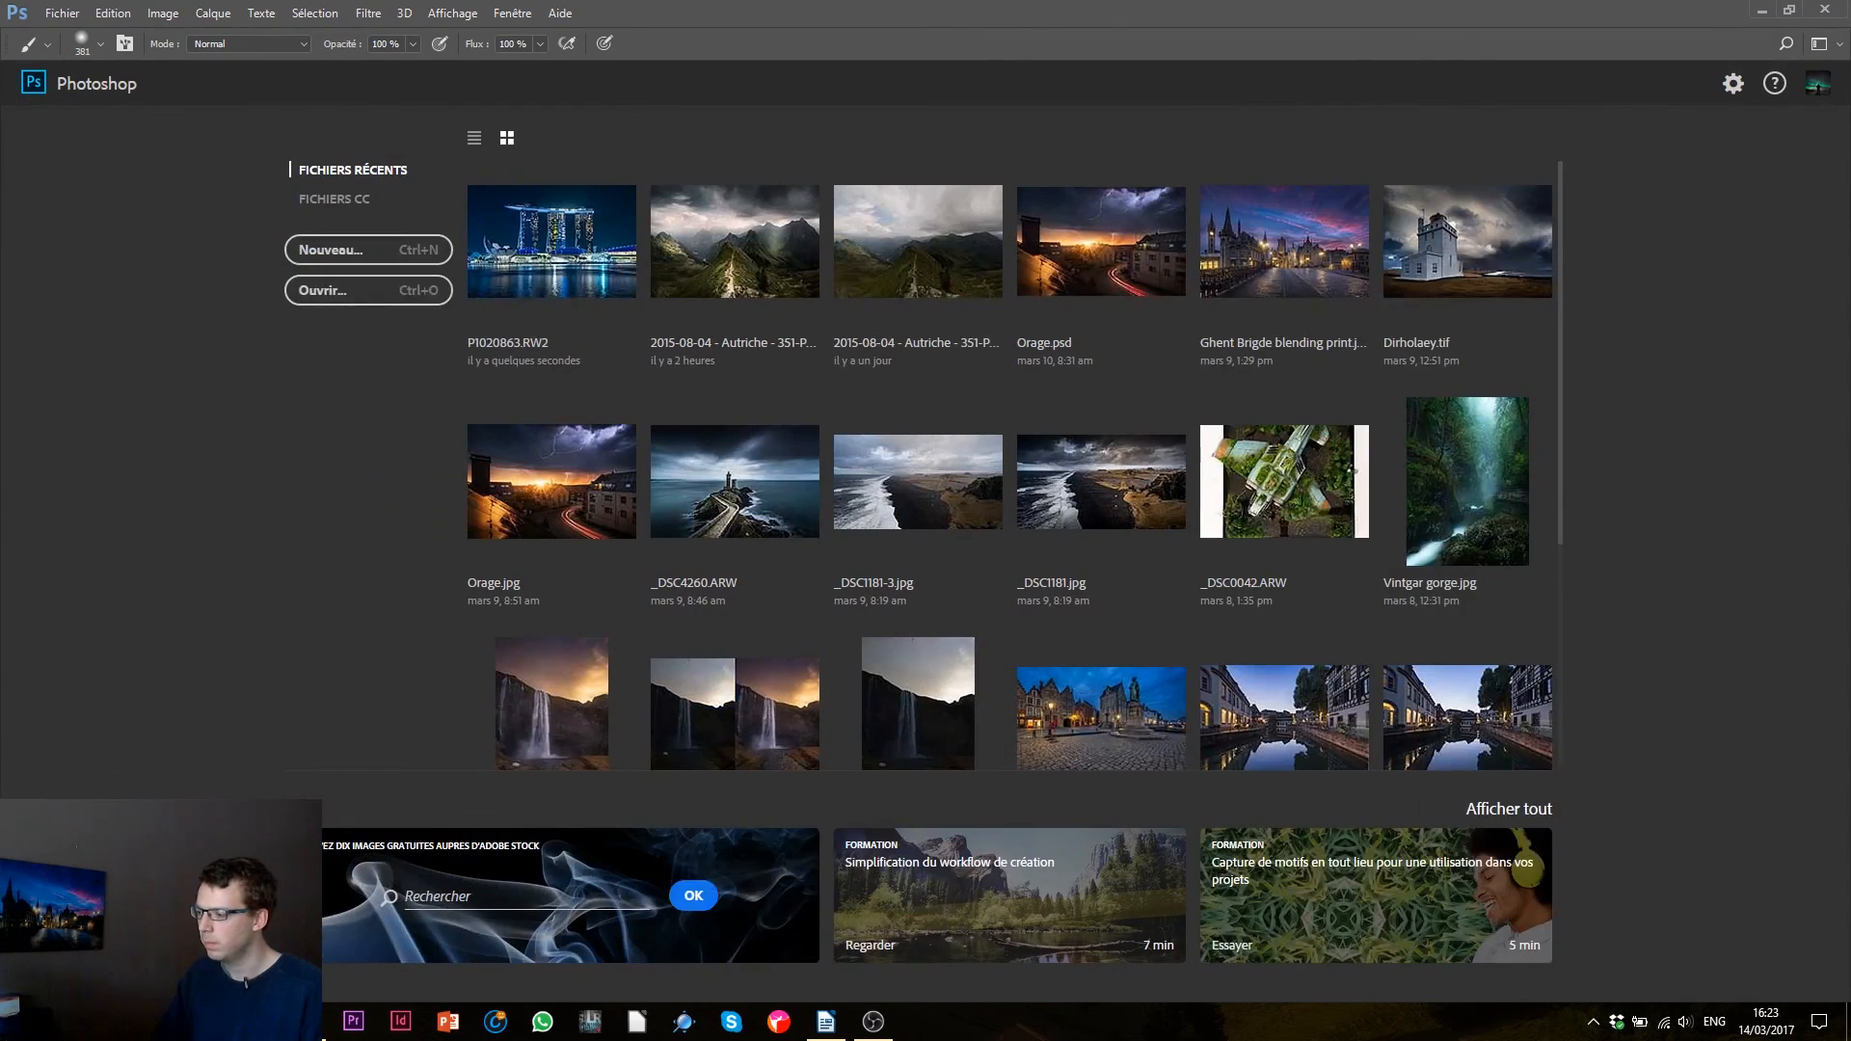
{"action": "key", "text": "alt+Tab"}
{"action": "key", "text": "alt+Tab"}
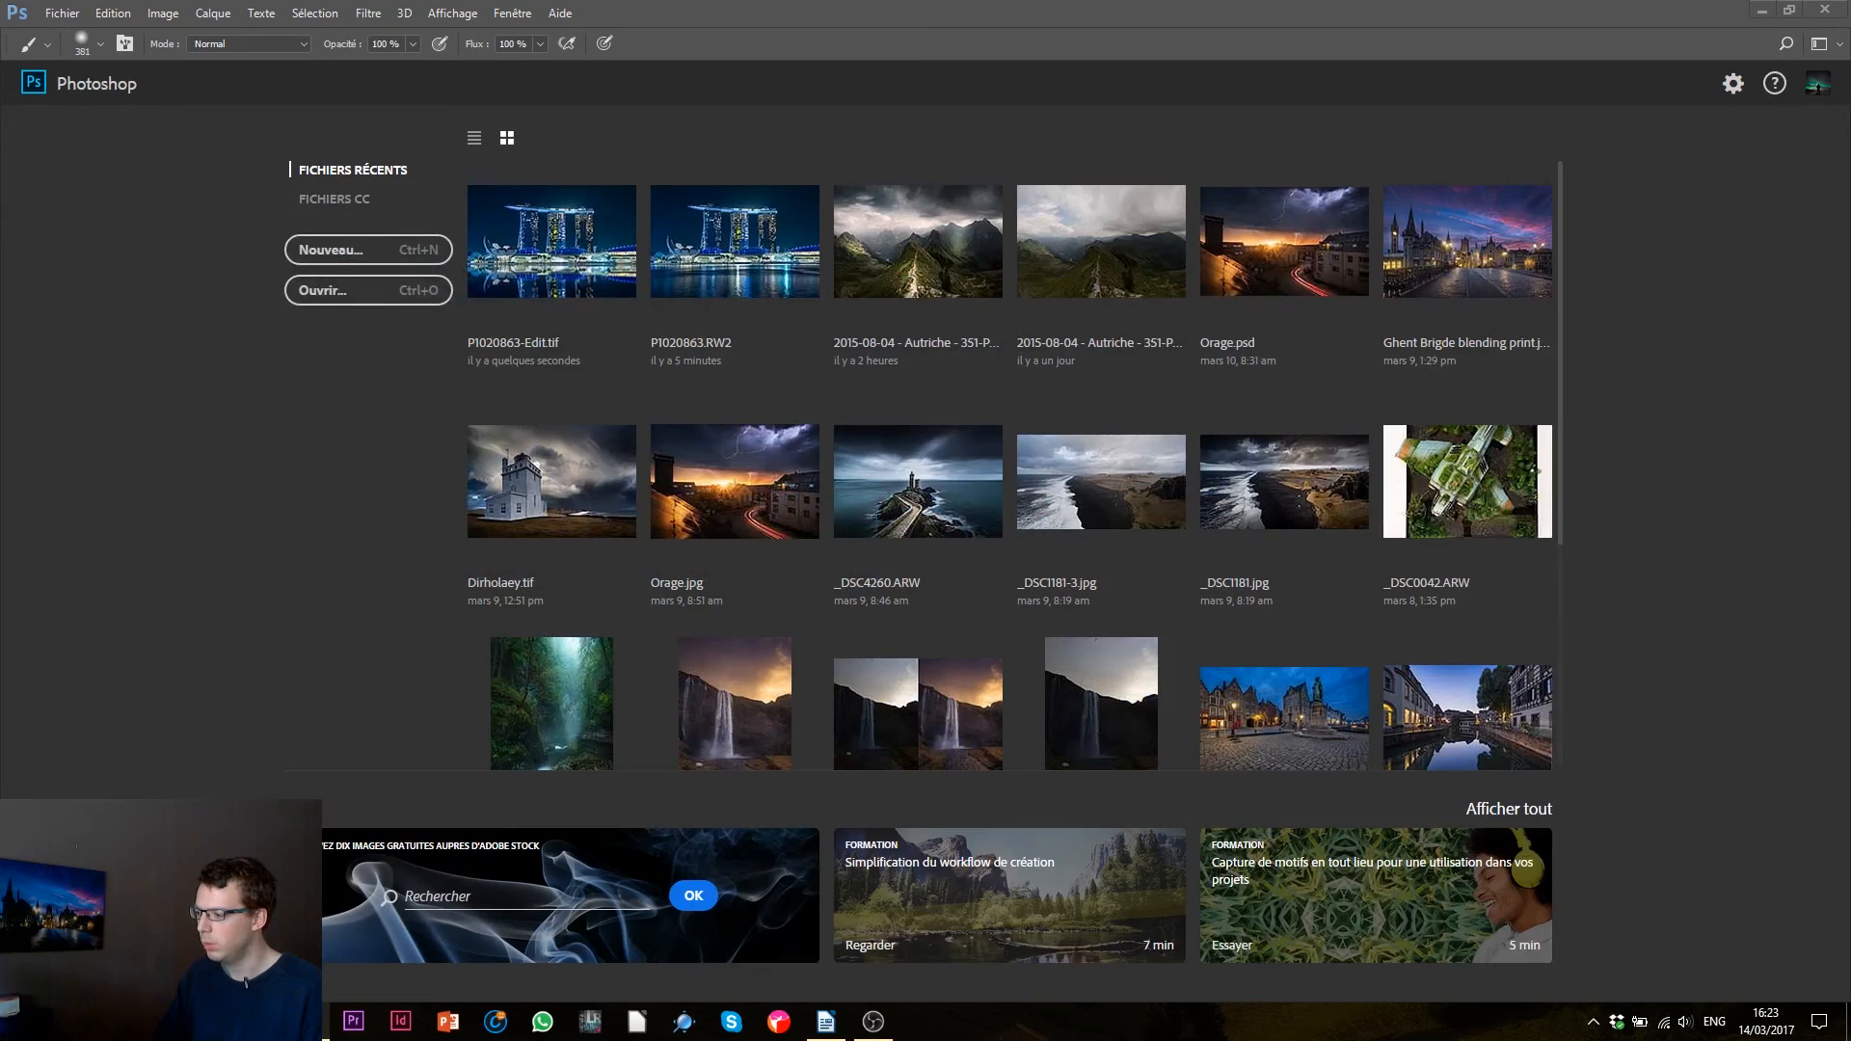
{"action": "key", "text": "alt+Tab"}
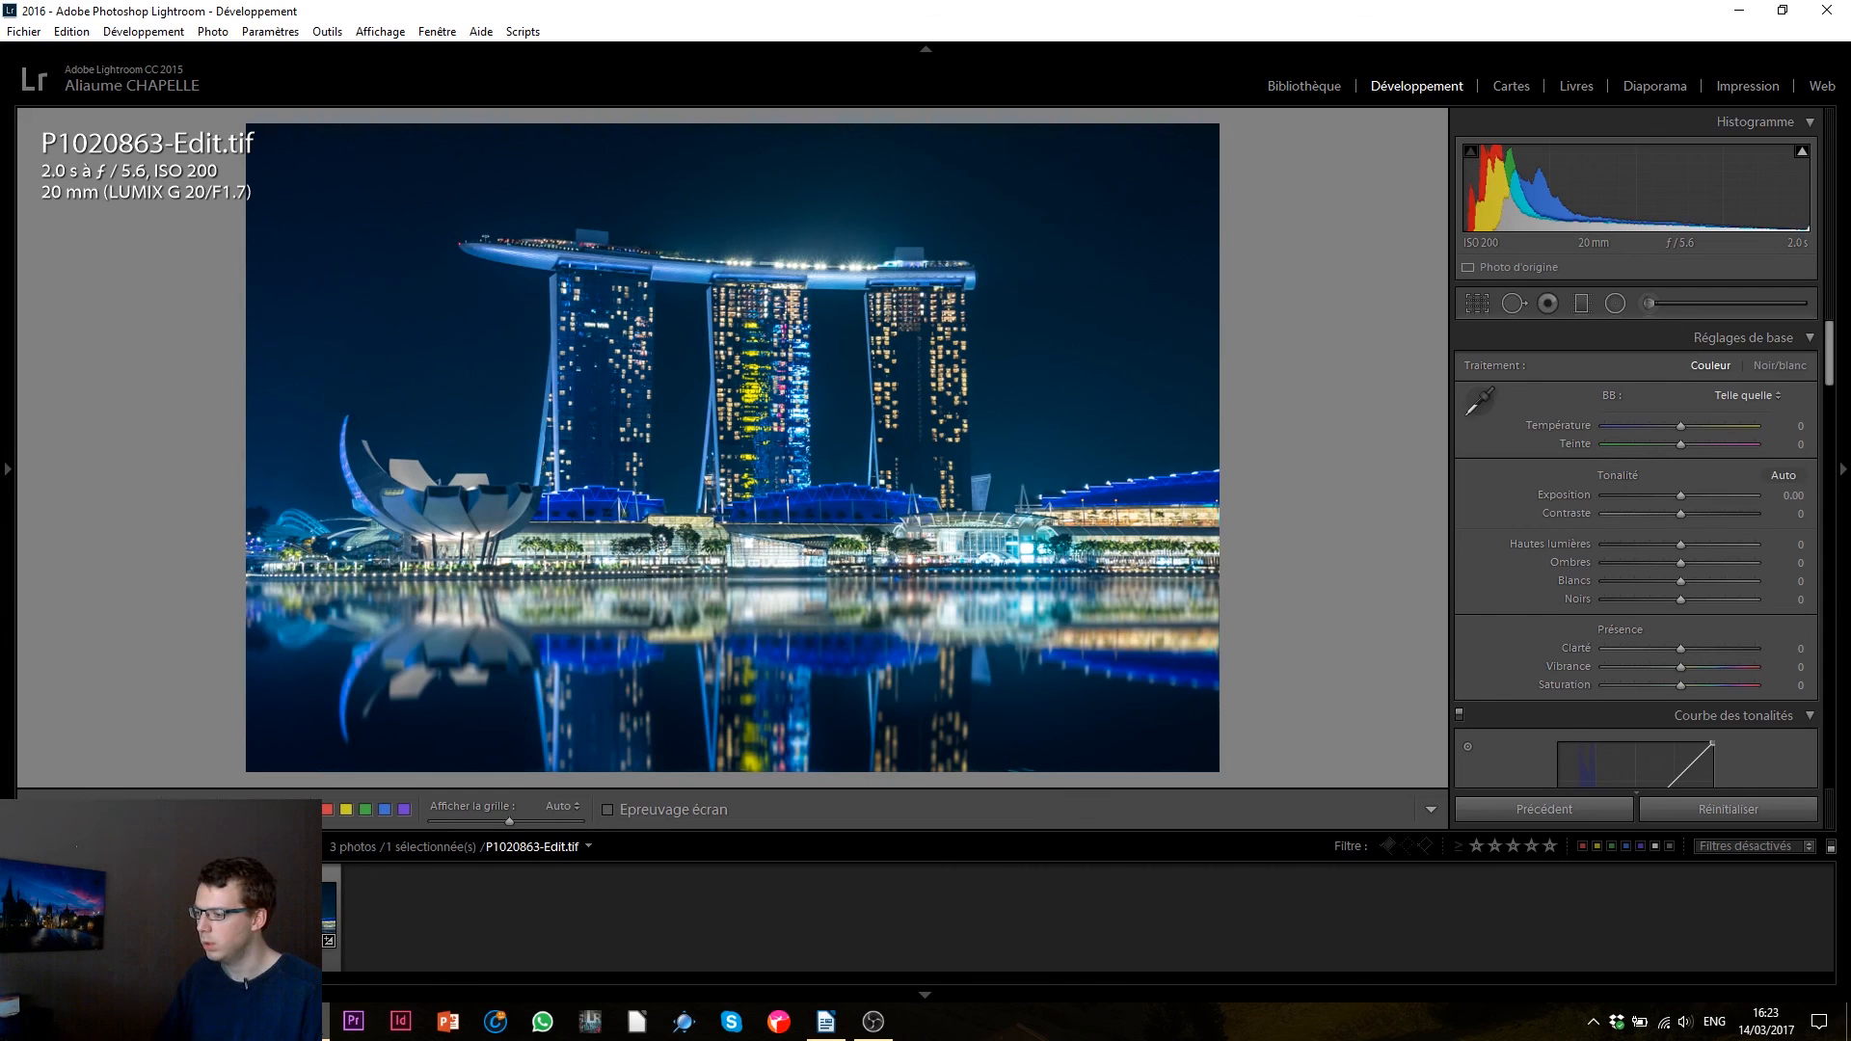
- Reset the develop settings of the raw photo P1020863.RW2 and return to P1020863-Edit.tif
{"action": "key", "text": "Left"}
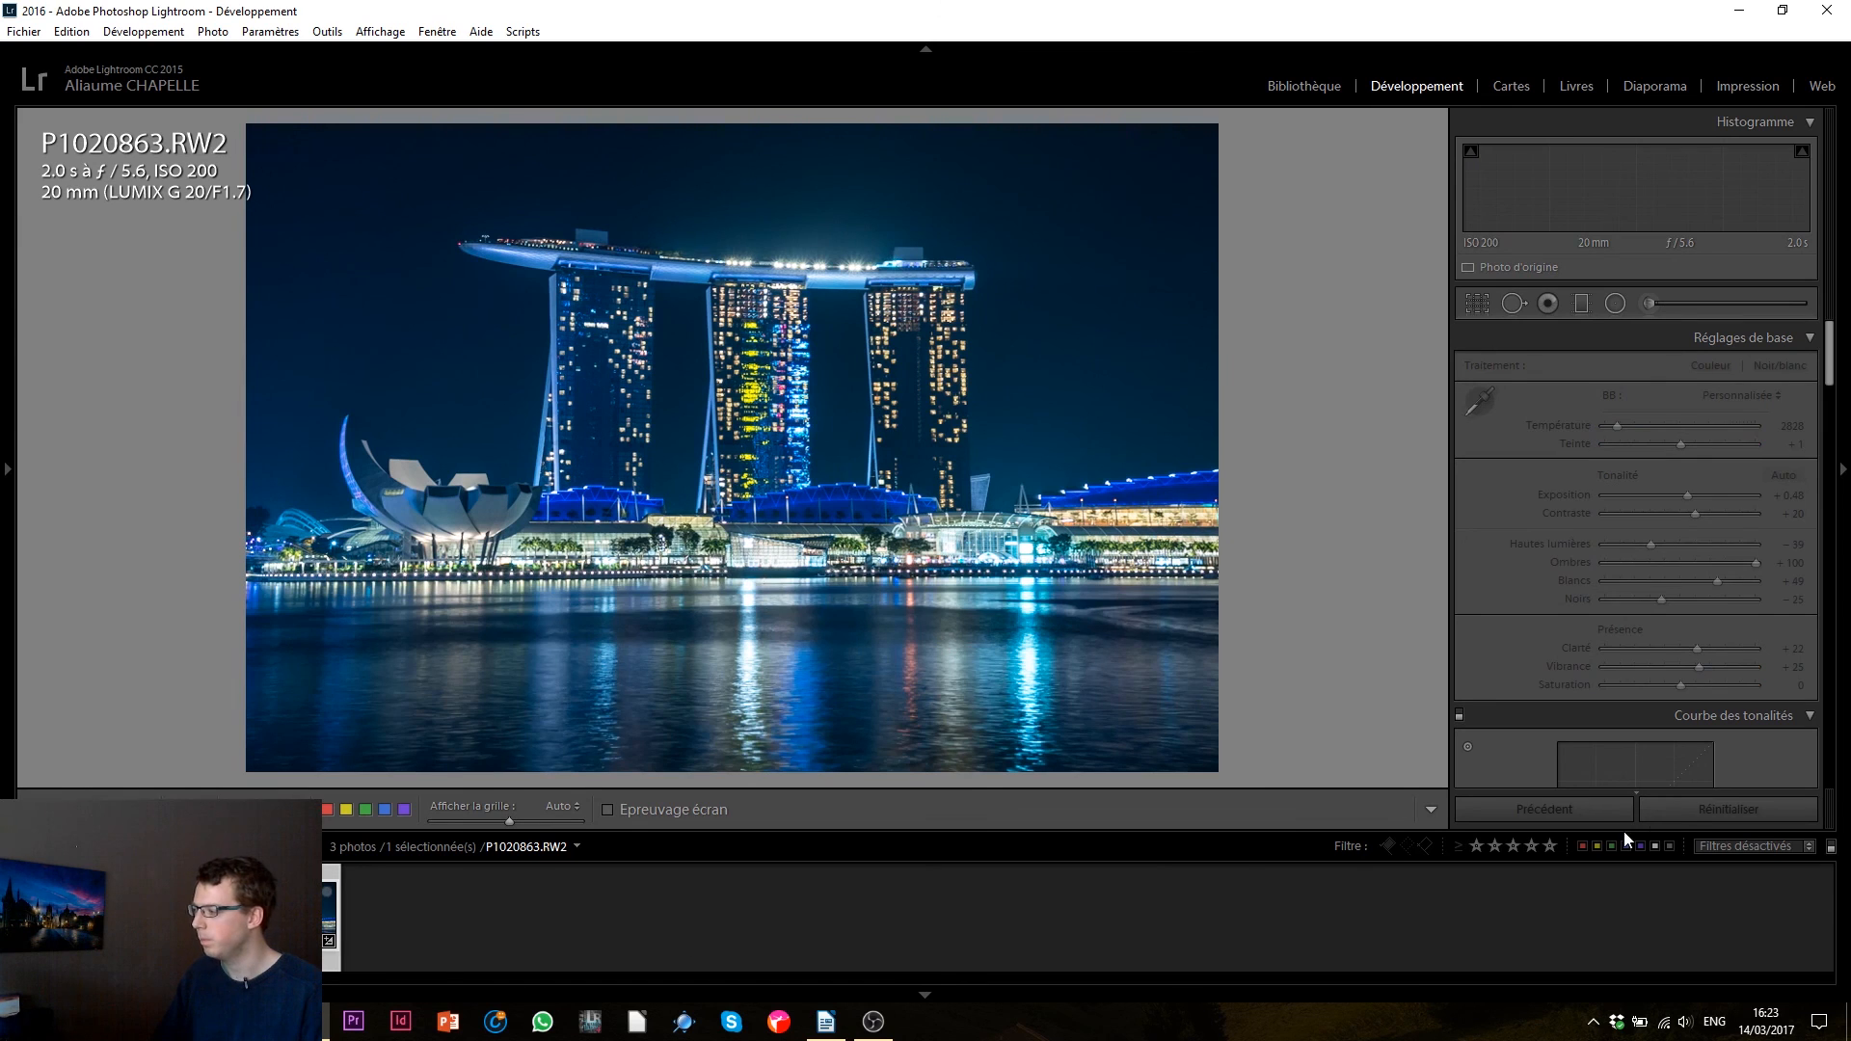
{"action": "left_click", "coordinate": [1721, 815]}
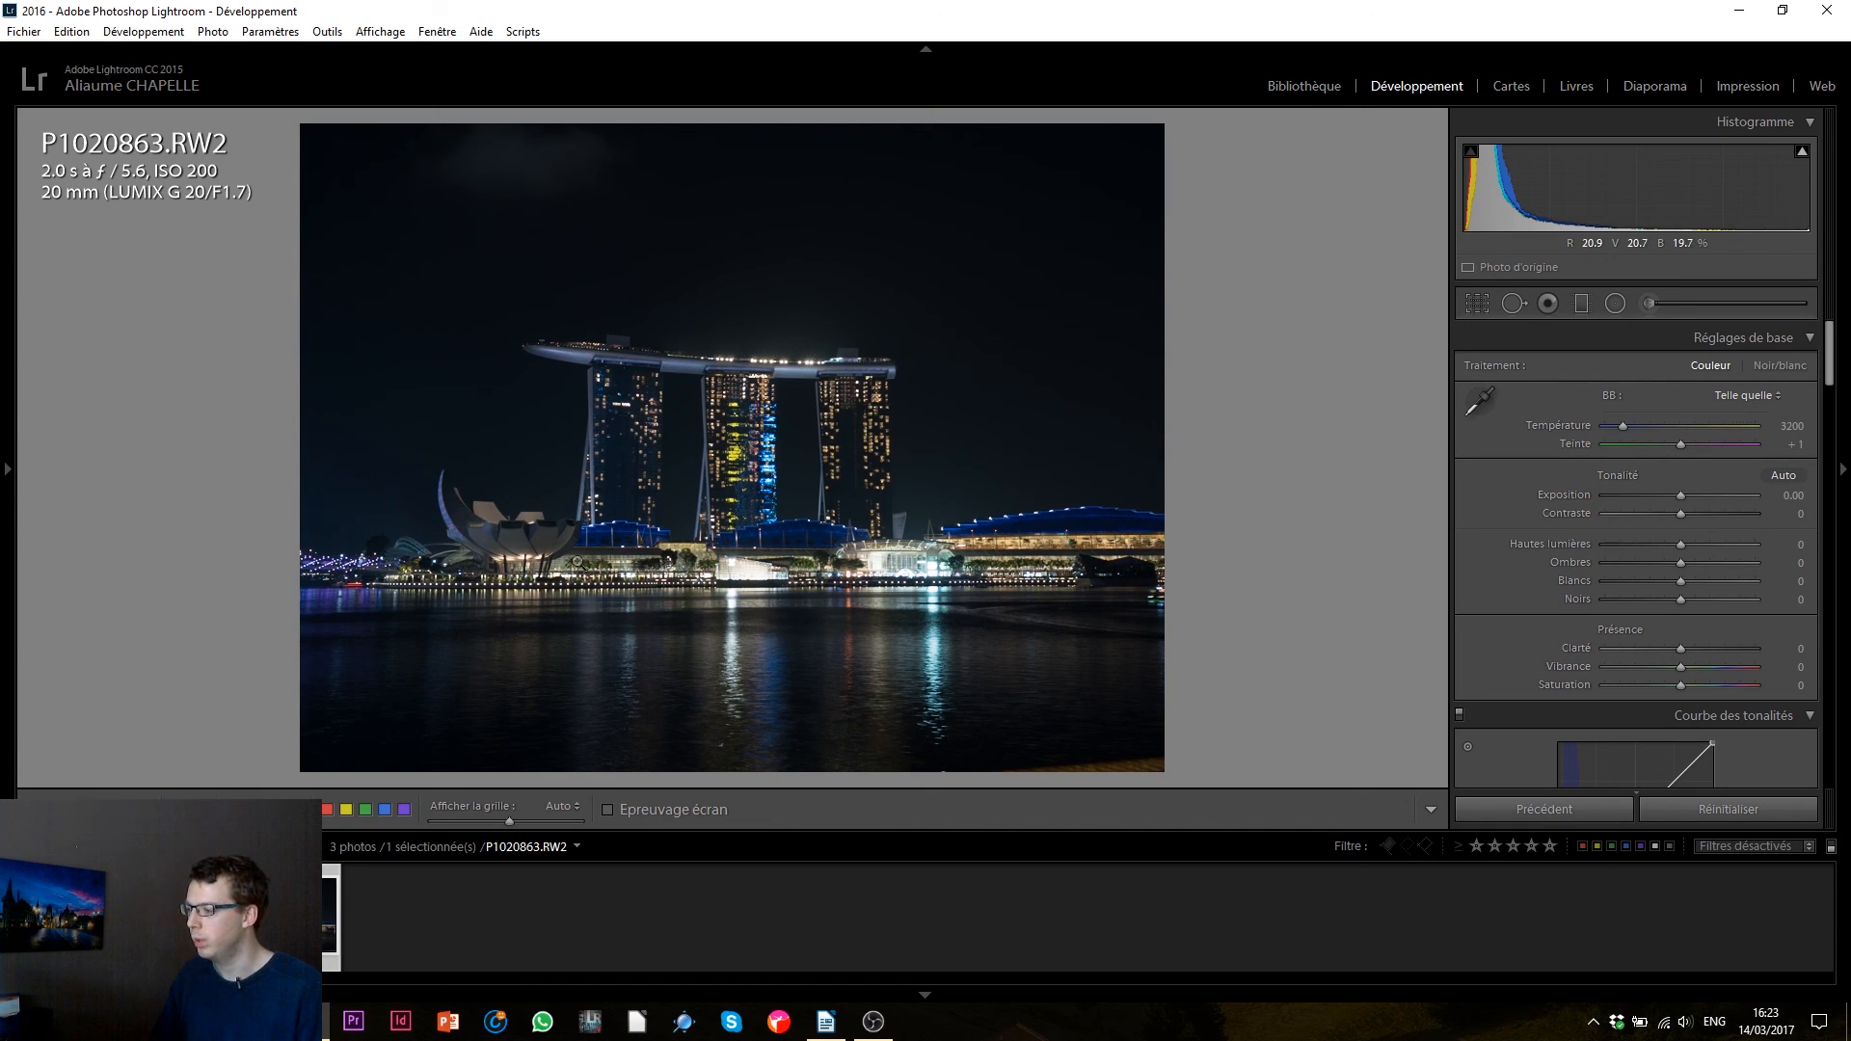
{"action": "key", "text": "Right"}
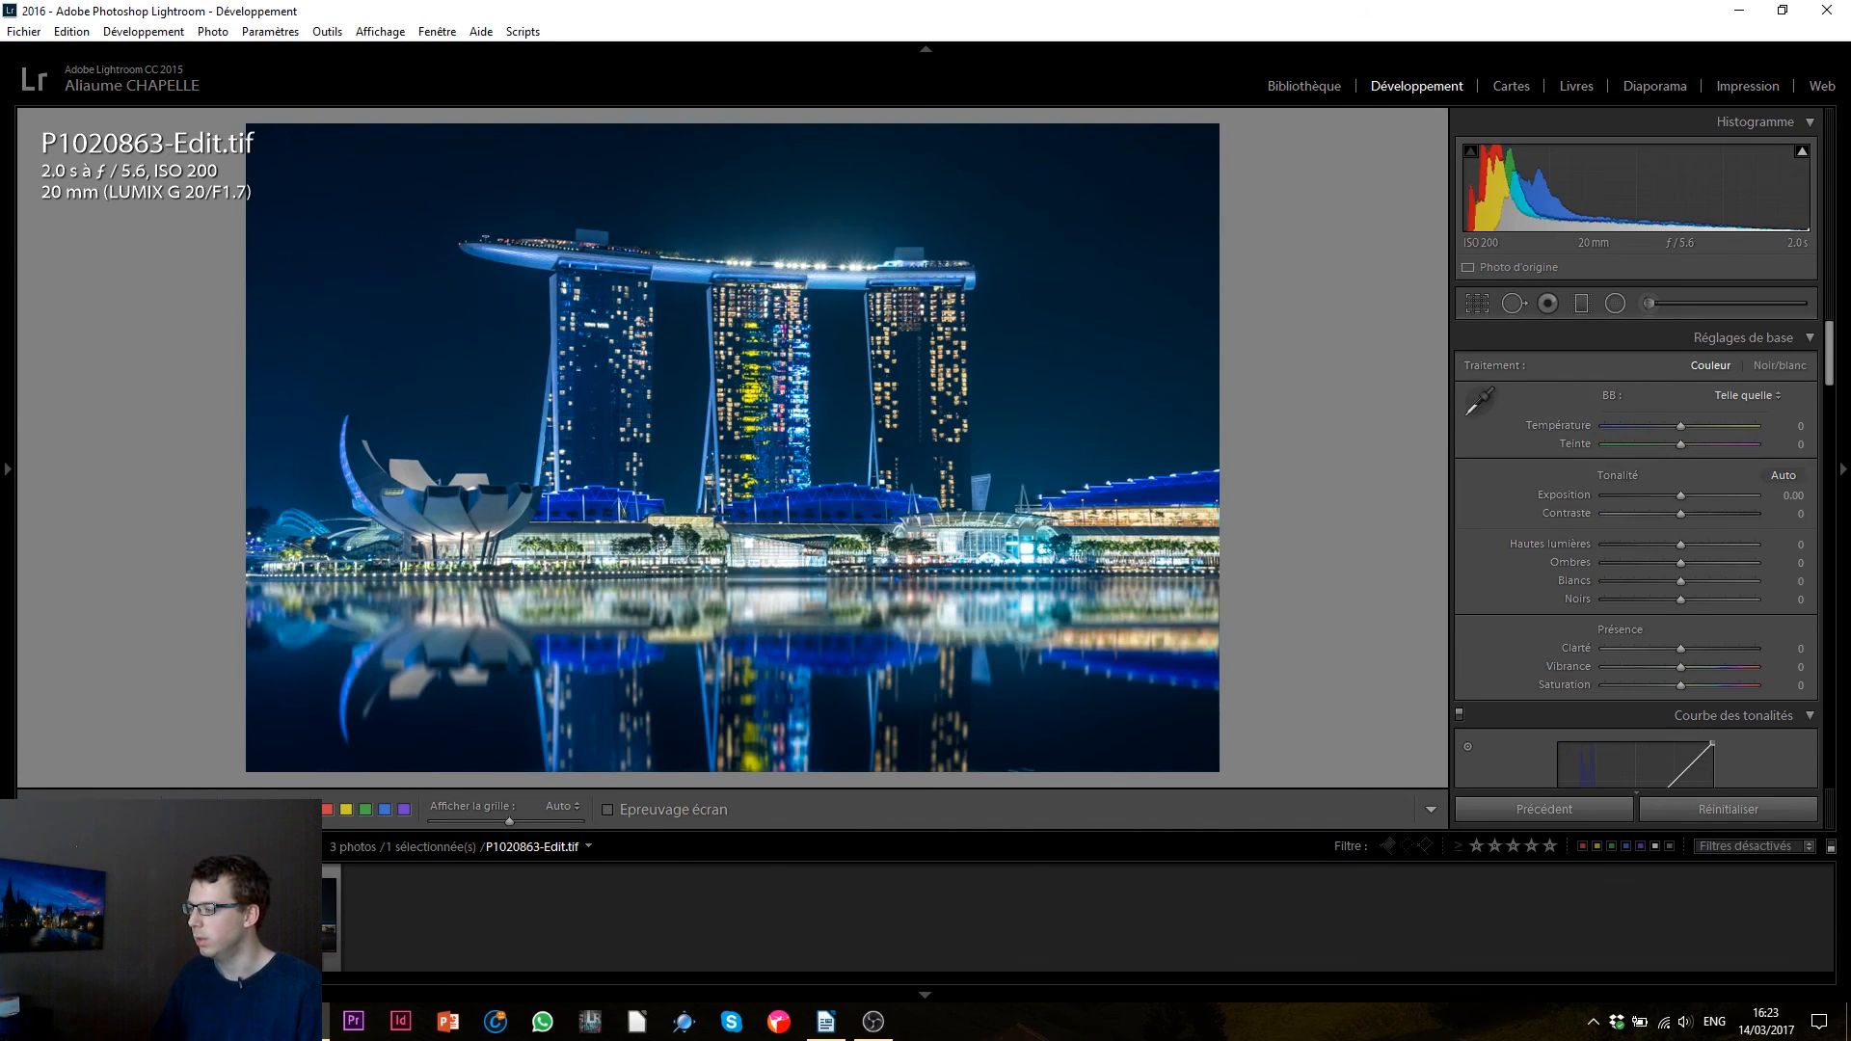